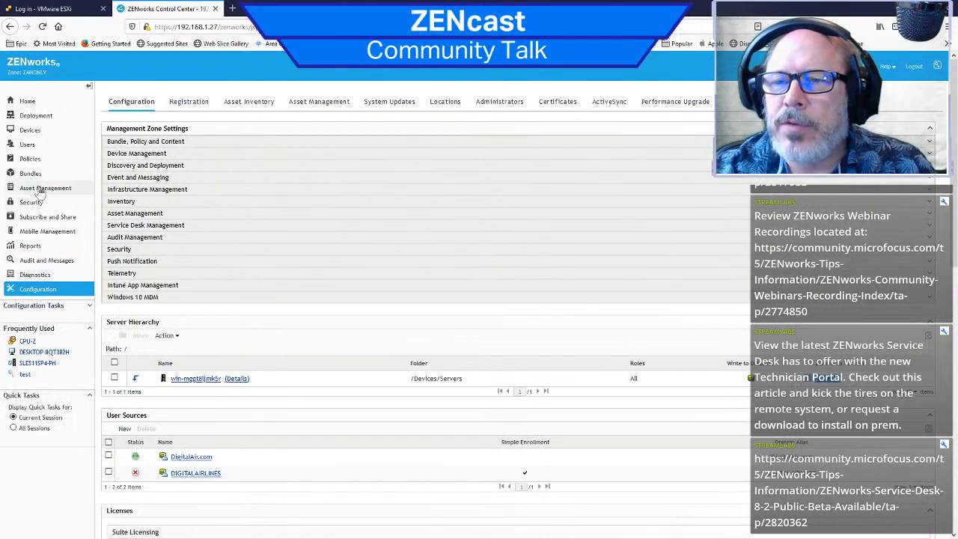
# Step: List all workstations from the home page's message summary and check the operating system of DESKTOP-8QT382H
pyautogui.click(30, 132)
pyautogui.click(27, 100)
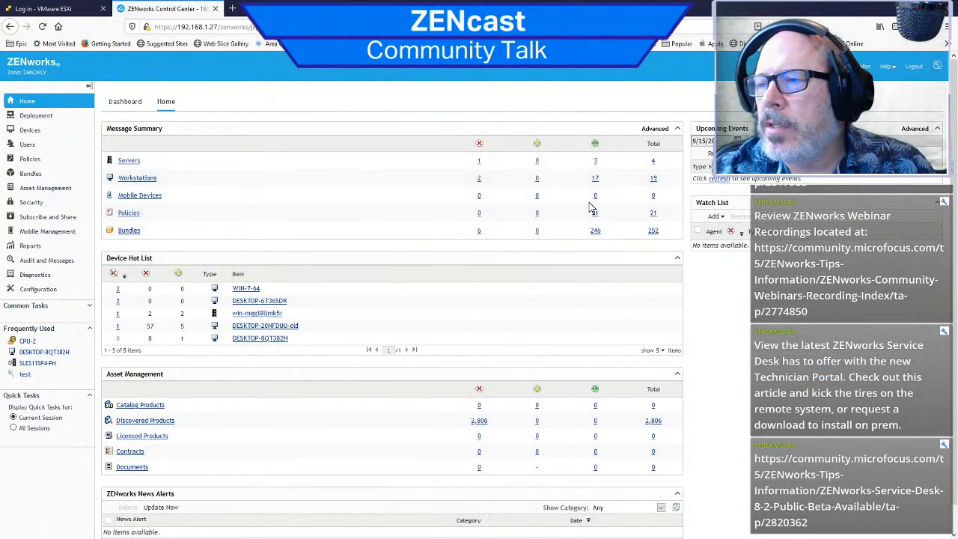
pyautogui.click(654, 181)
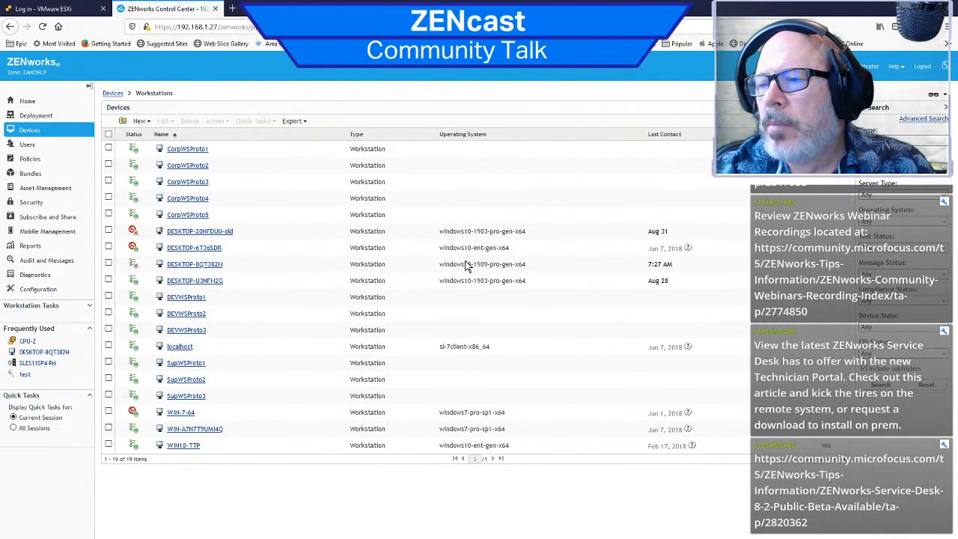
pyautogui.moveTo(444, 264); pyautogui.dragTo(515, 265)
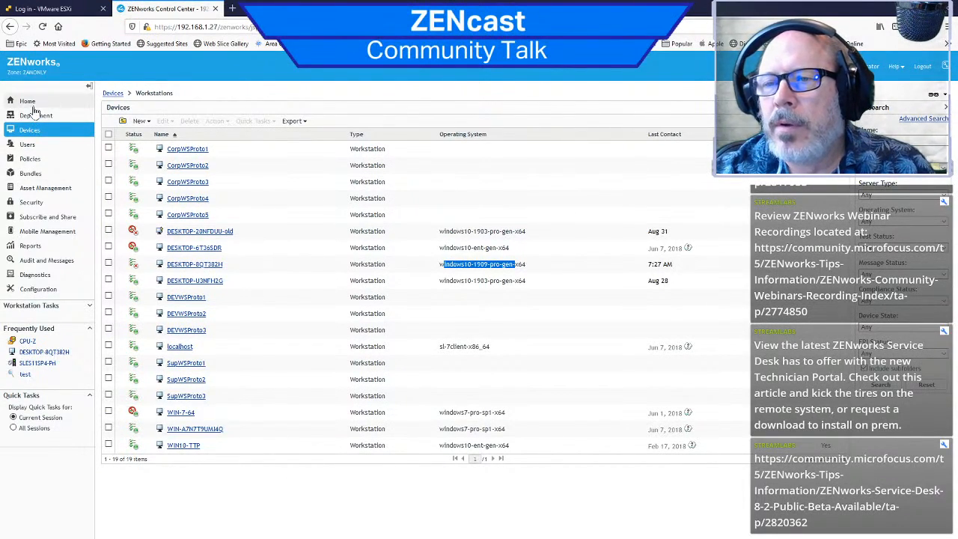
# Step: Expand the primary server in the configuration's server hierarchy and view the details of SLES11SP4-Pri
pyautogui.click(42, 291)
pyautogui.scroll(-3, 221, 323)
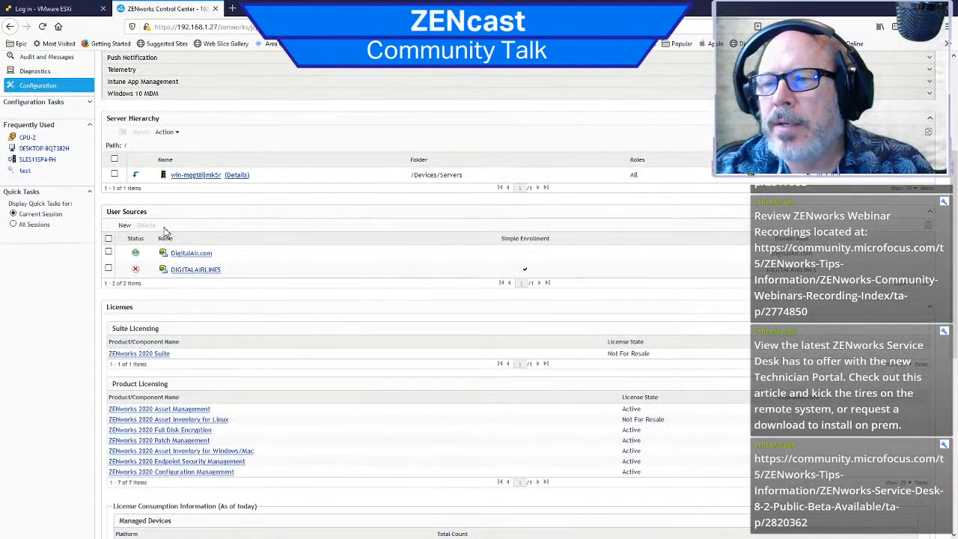
pyautogui.click(136, 176)
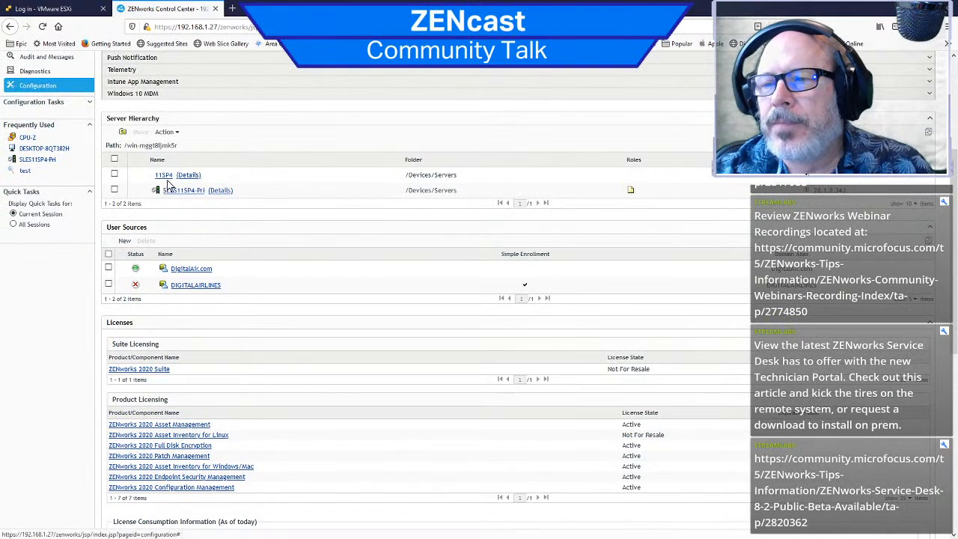
pyautogui.click(218, 192)
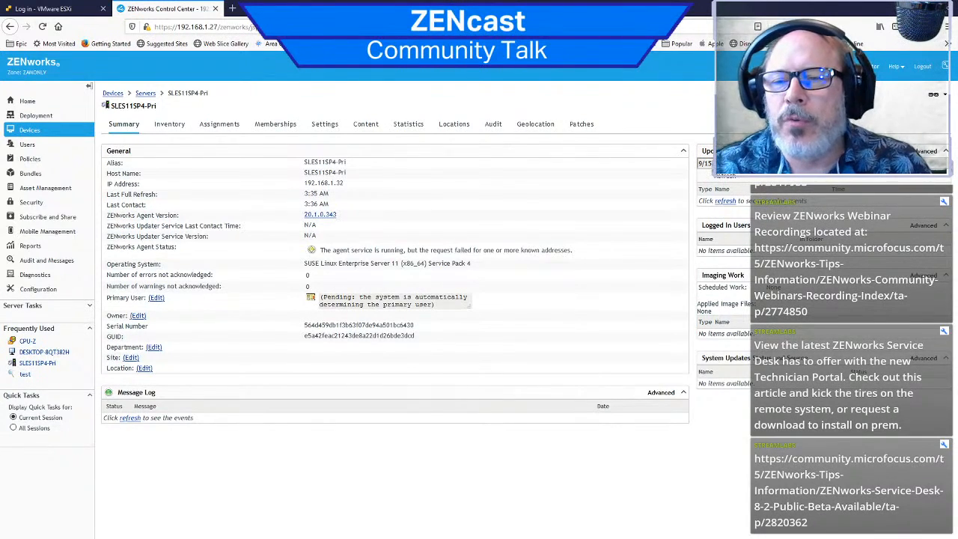
# Step: Open the Closest Server Default Rule under Infrastructure Management and examine the SLES11SP4-Pri entry in the collection servers
pyautogui.click(44, 292)
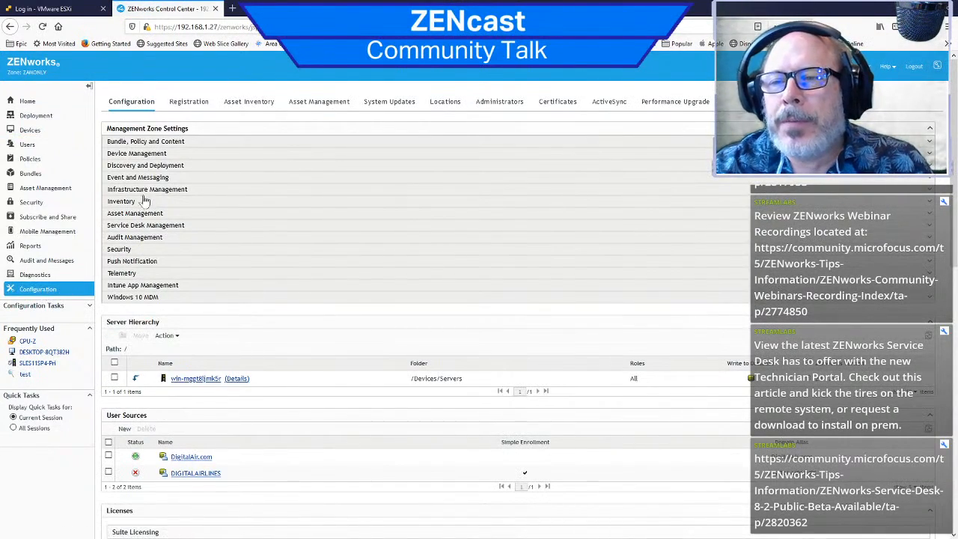
pyautogui.click(146, 191)
pyautogui.click(153, 216)
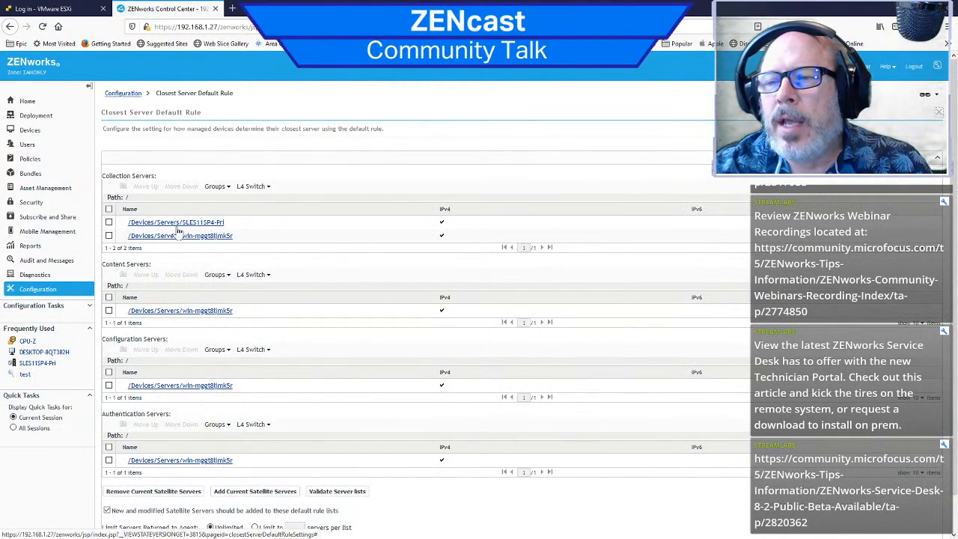
pyautogui.moveTo(249, 226); pyautogui.dragTo(128, 222)
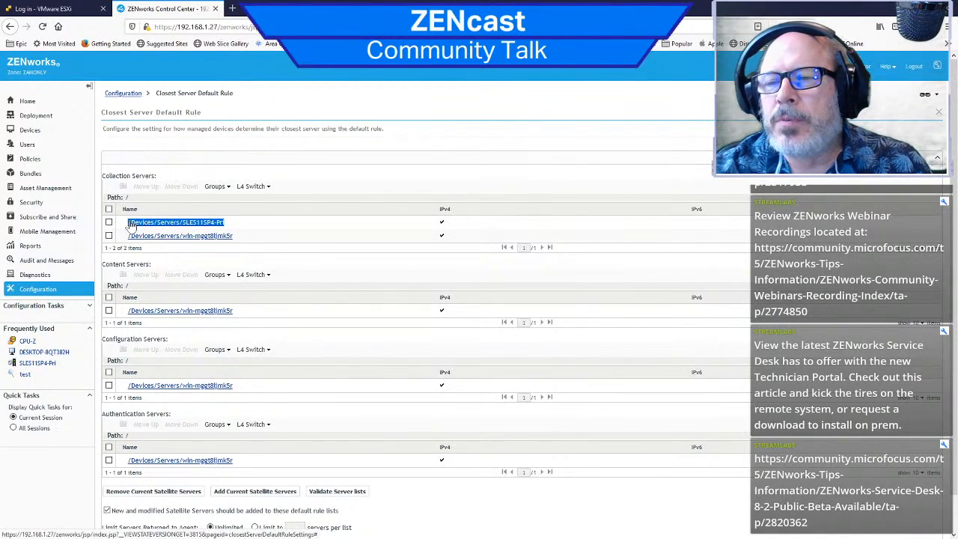
pyautogui.click(260, 226)
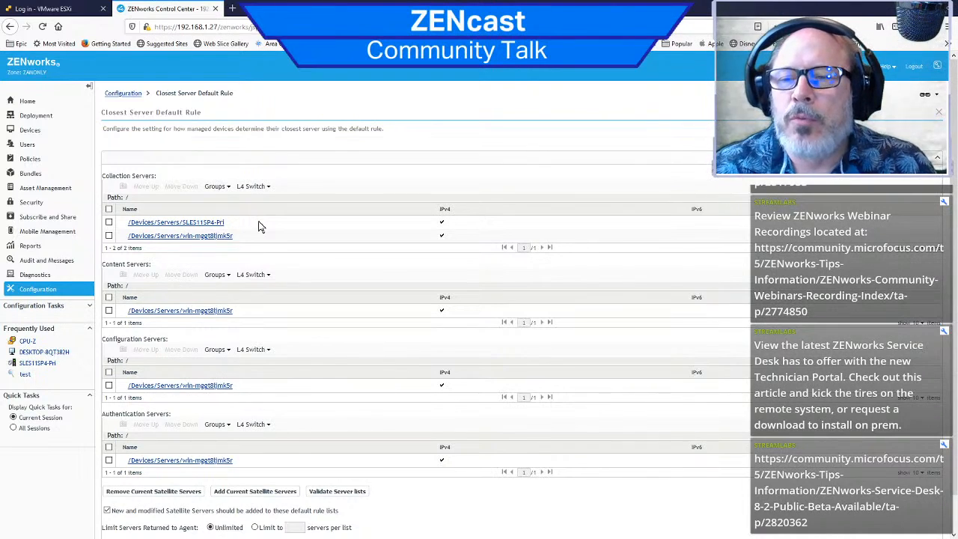
# Step: Return to the ZENworks home page, then switch to VMware ESXi and log in to the host
pyautogui.click(27, 102)
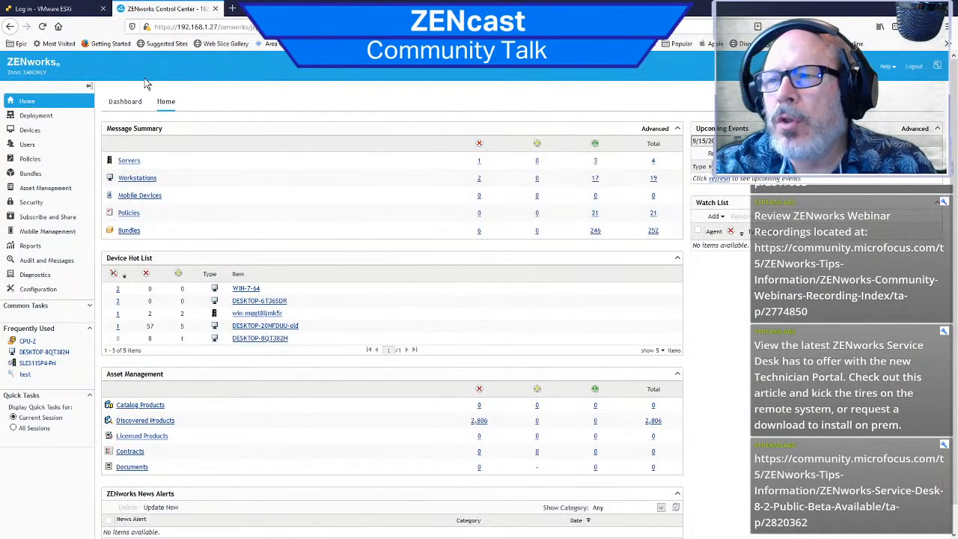
pyautogui.click(70, 11)
pyautogui.click(146, 268)
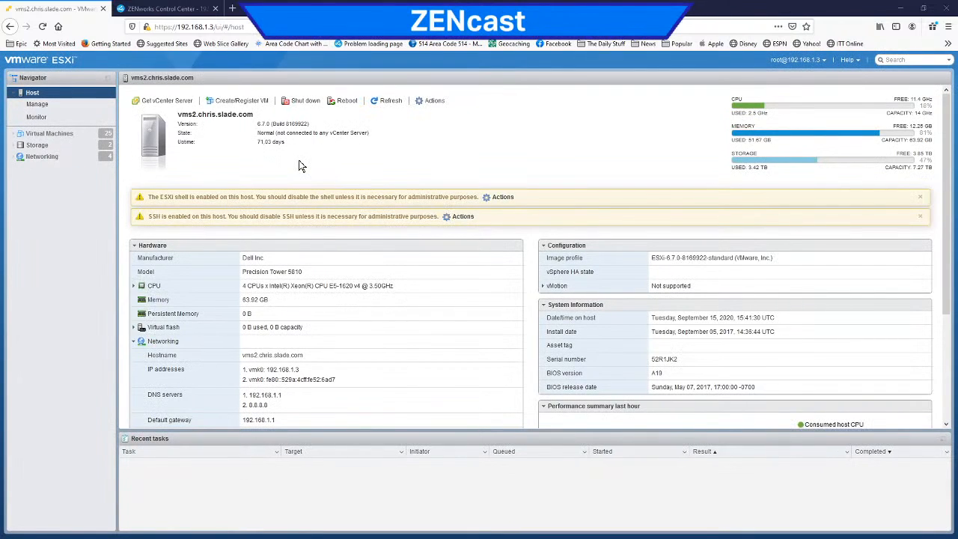
# Step: Find the Win10 1909 virtual machine in the host's inventory and open its console
pyautogui.click(33, 137)
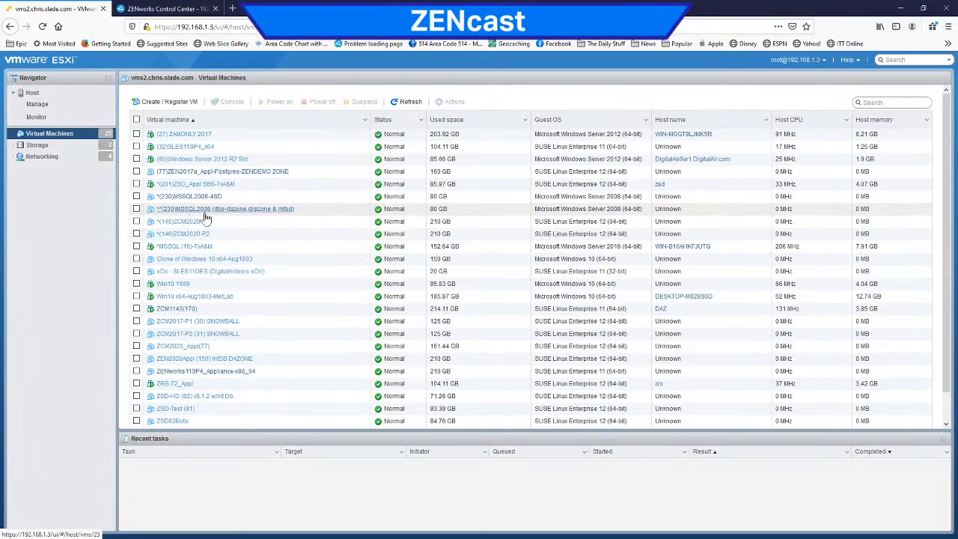
pyautogui.scroll(-1, 229, 277)
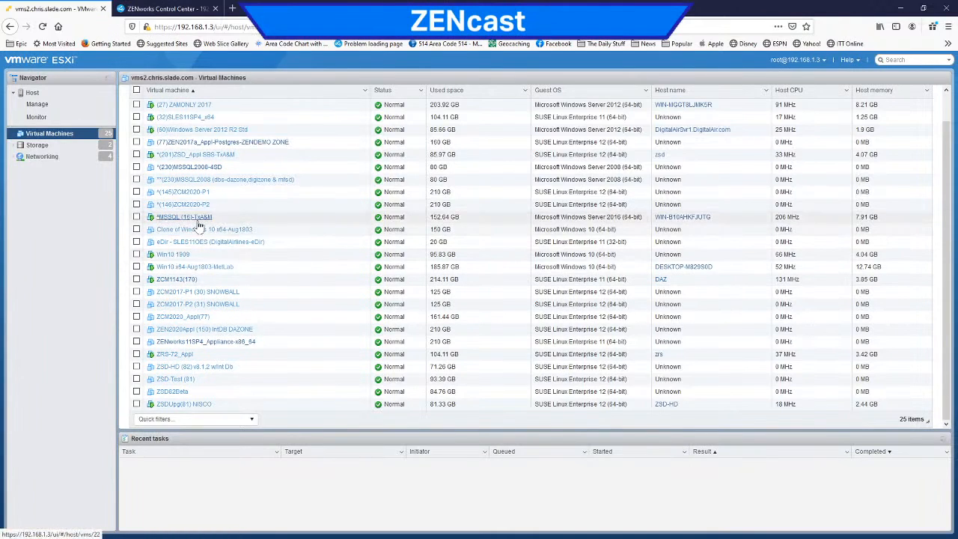
pyautogui.click(169, 255)
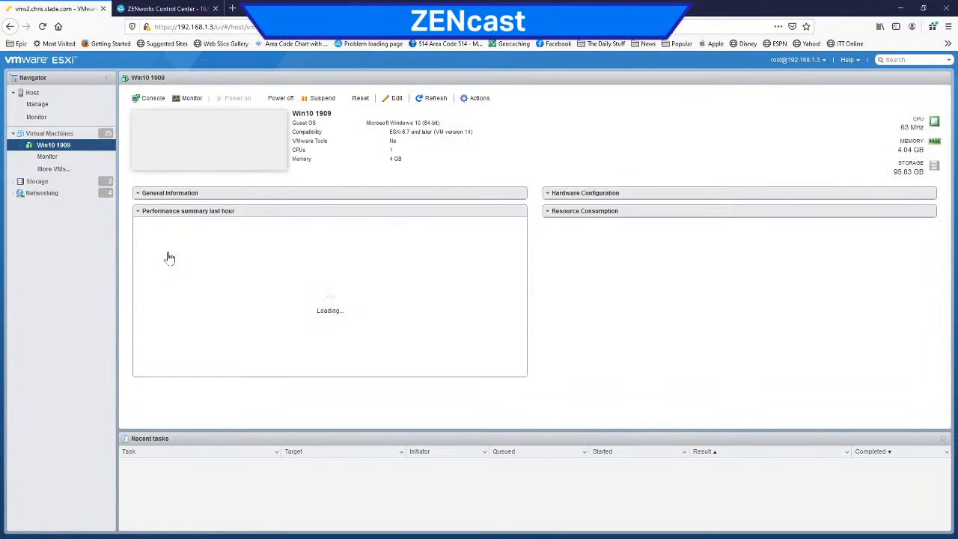
pyautogui.click(230, 174)
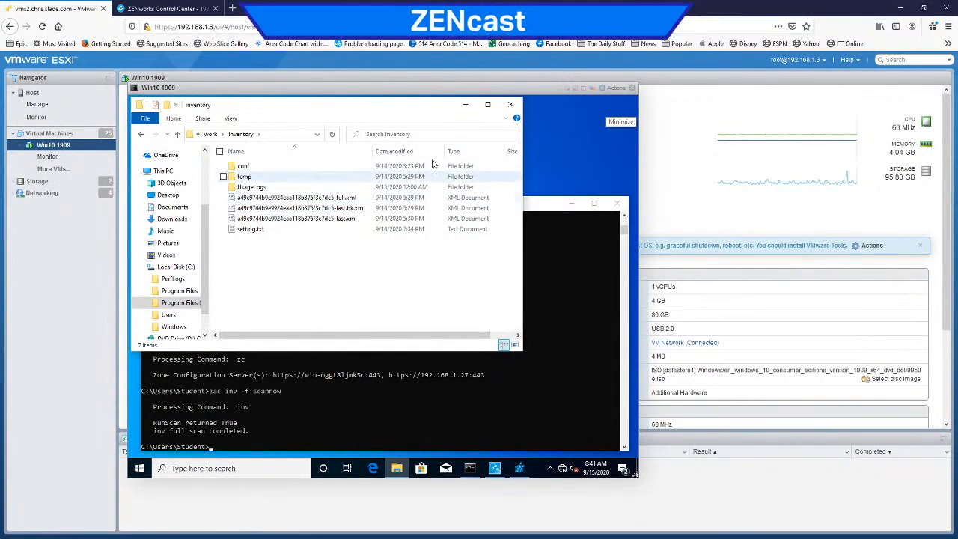
# Step: Reposition and widen the inventory folder window in the virtual machine and examine its full folder path
pyautogui.moveTo(401, 109); pyautogui.dragTo(432, 114)
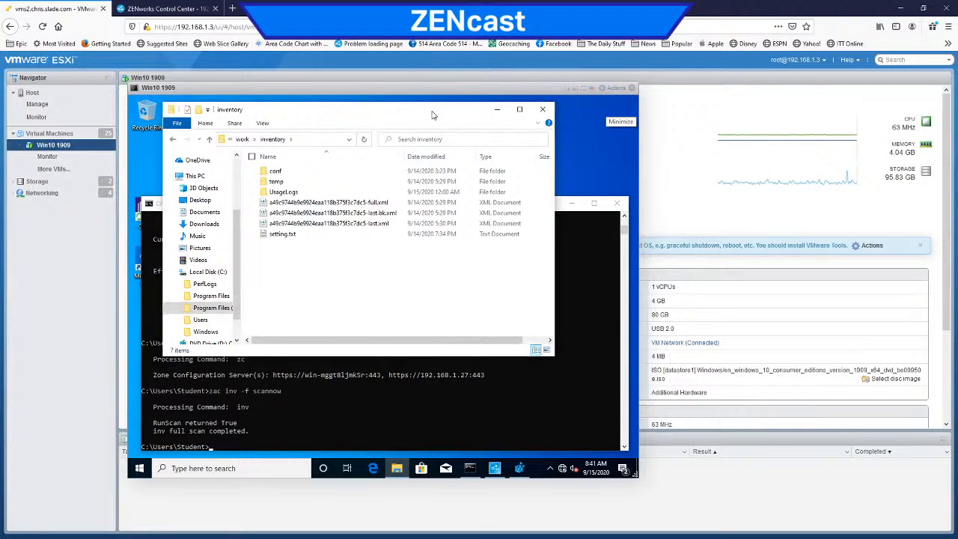
pyautogui.click(298, 141)
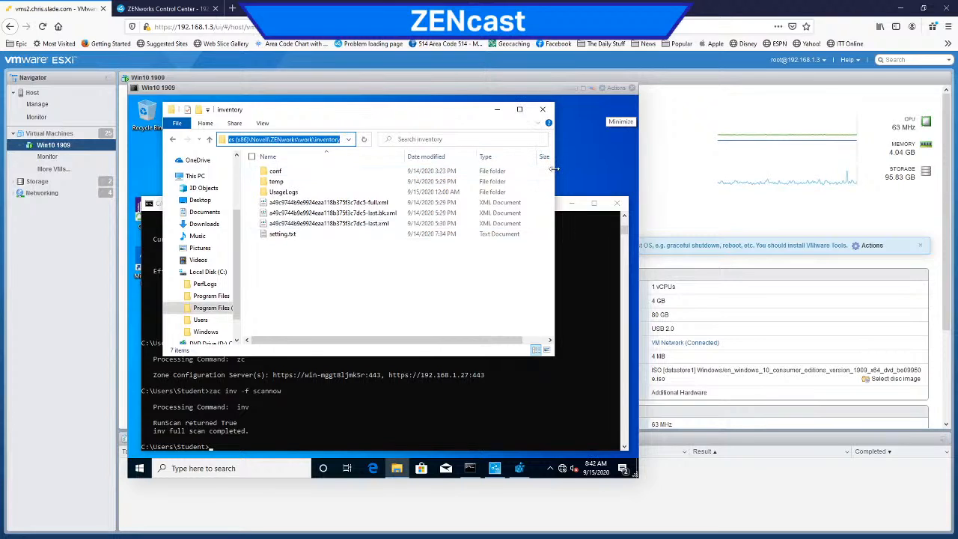
pyautogui.moveTo(555, 170); pyautogui.dragTo(623, 169)
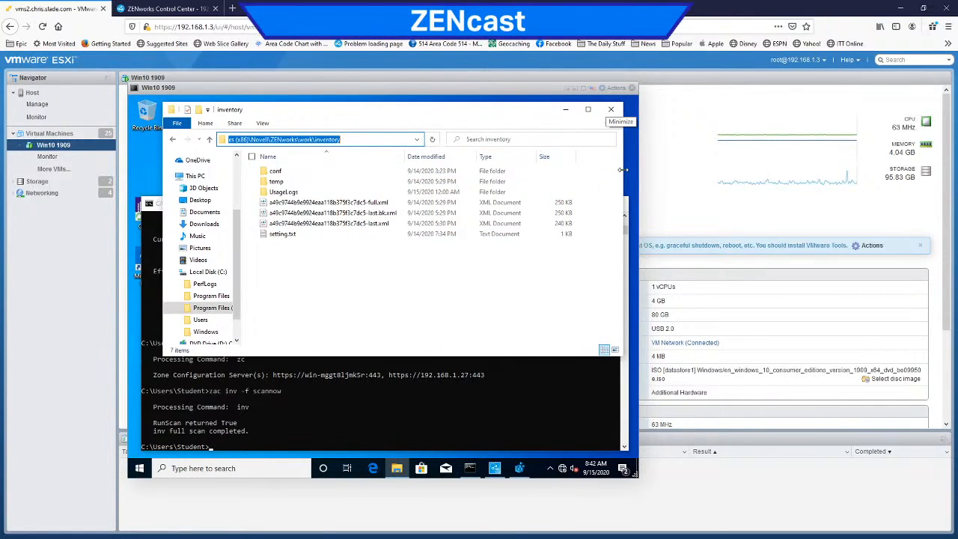
pyautogui.click(378, 136)
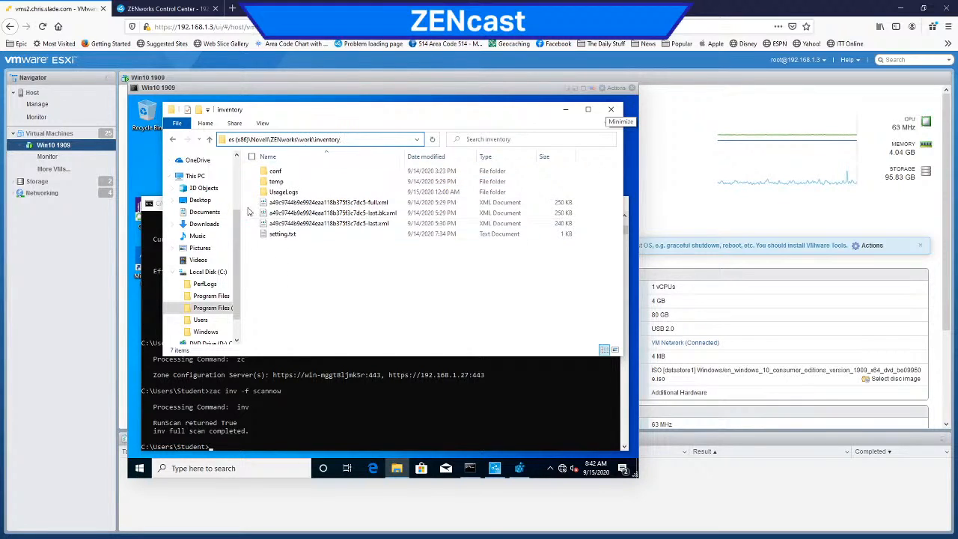
# Step: Look inside the conf subfolder, return to the inventory folder and display its full path
pyautogui.doubleClick(276, 171)
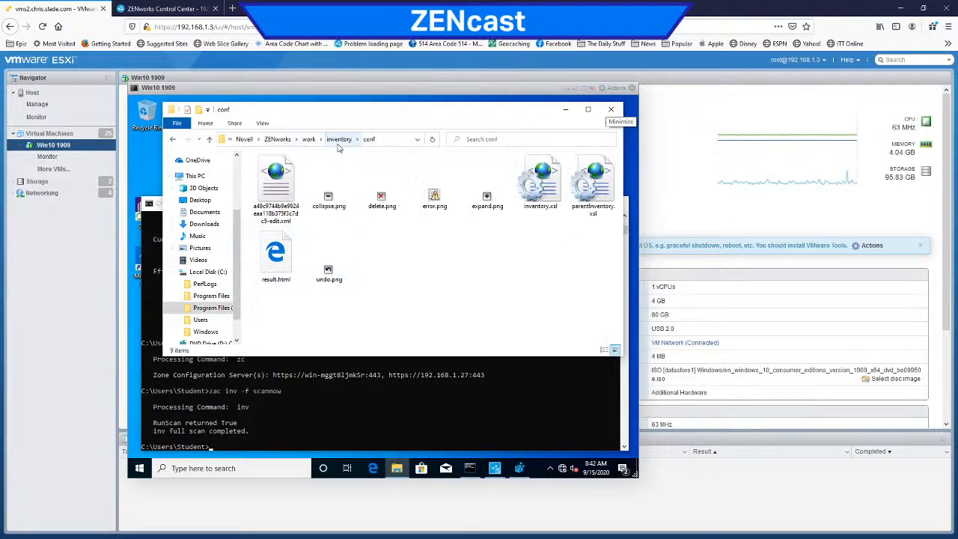
pyautogui.click(339, 139)
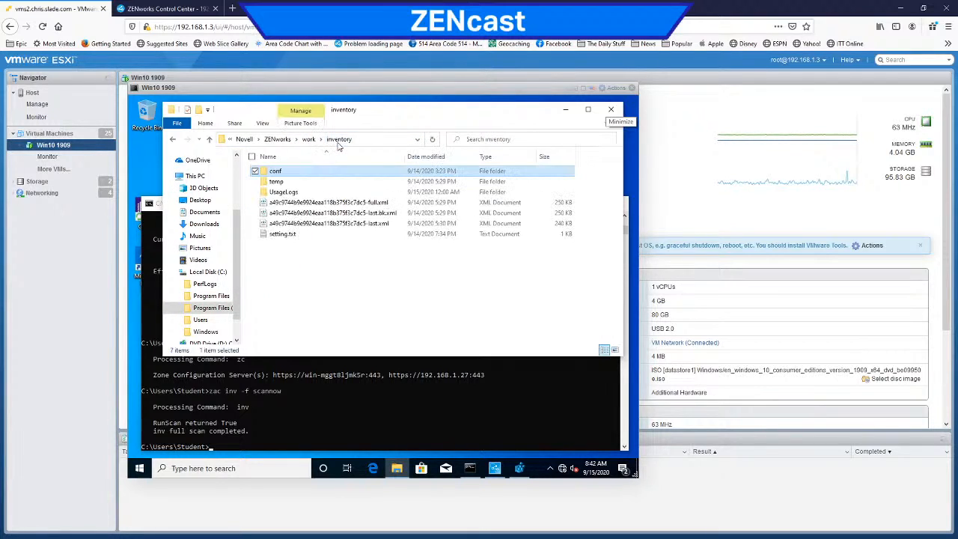
pyautogui.click(381, 140)
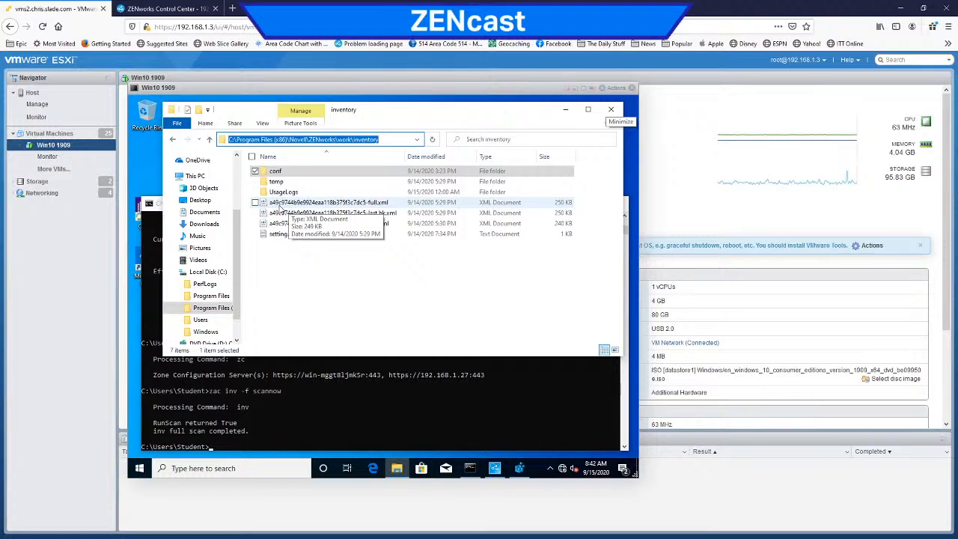
# Step: Switch to ZENworks Control Center, open the DESKTOP-8QT382H workstation from the device hot list and highlight its GUID
pyautogui.click(183, 10)
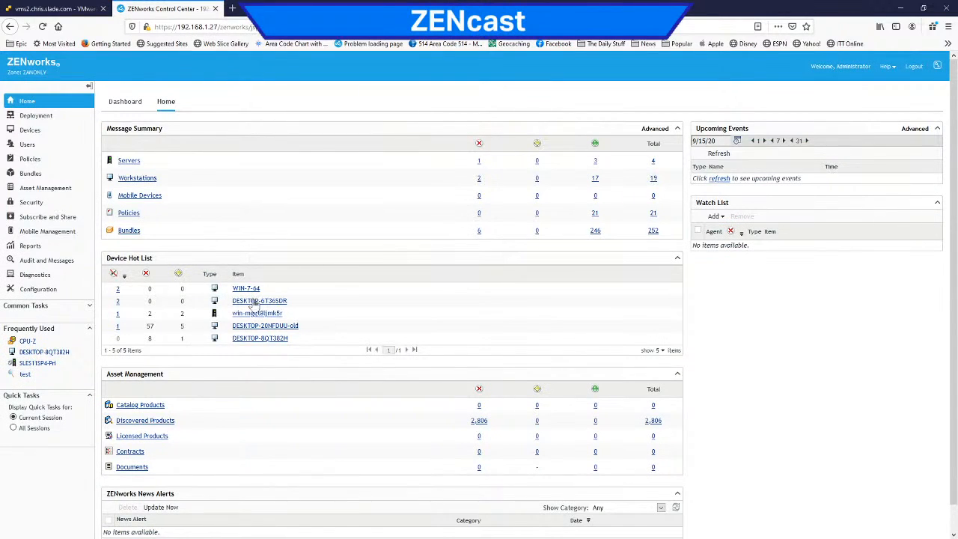
pyautogui.click(258, 338)
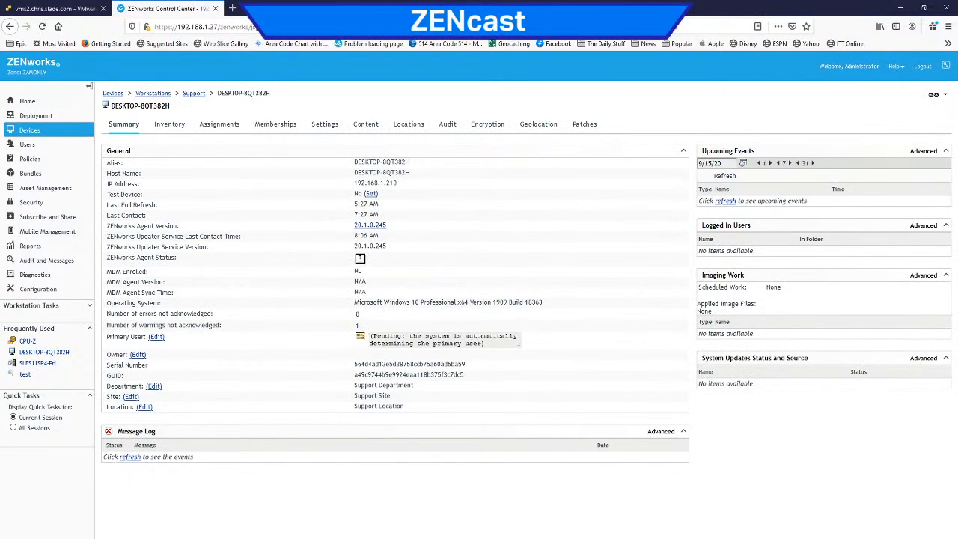
pyautogui.moveTo(355, 377); pyautogui.dragTo(466, 382)
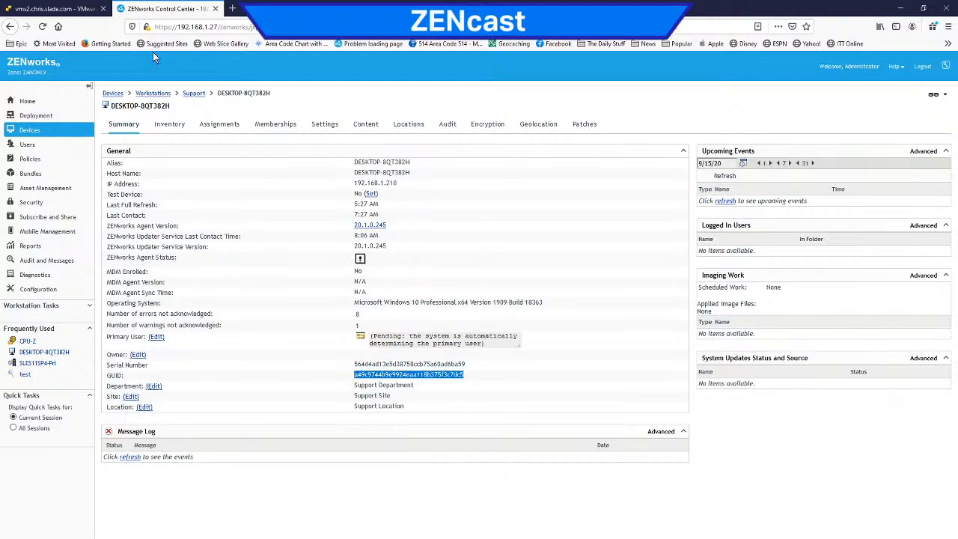
# Step: Switch back to the virtual machine, review the scan data in the inventory file ending in -full.xml in Notepad, and close it
pyautogui.click(56, 9)
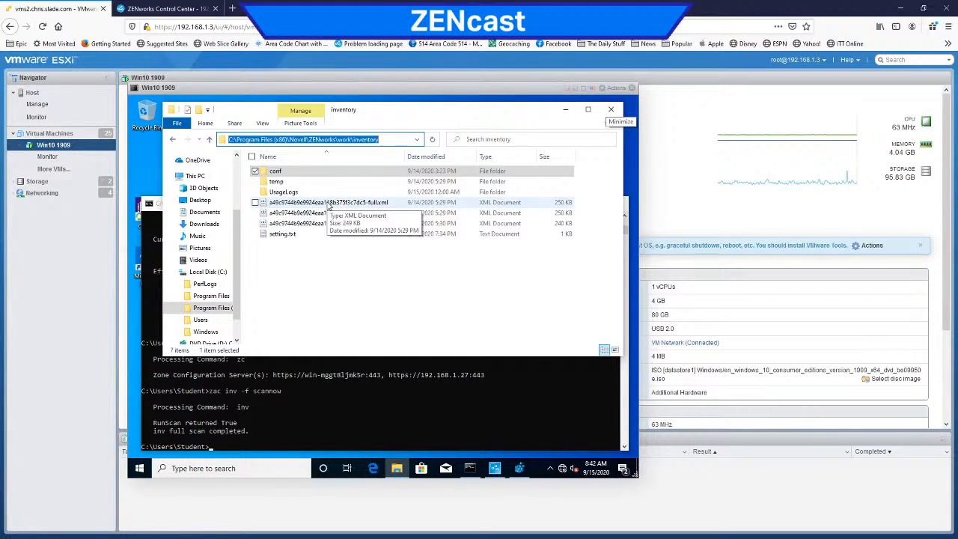
pyautogui.rightClick(327, 206)
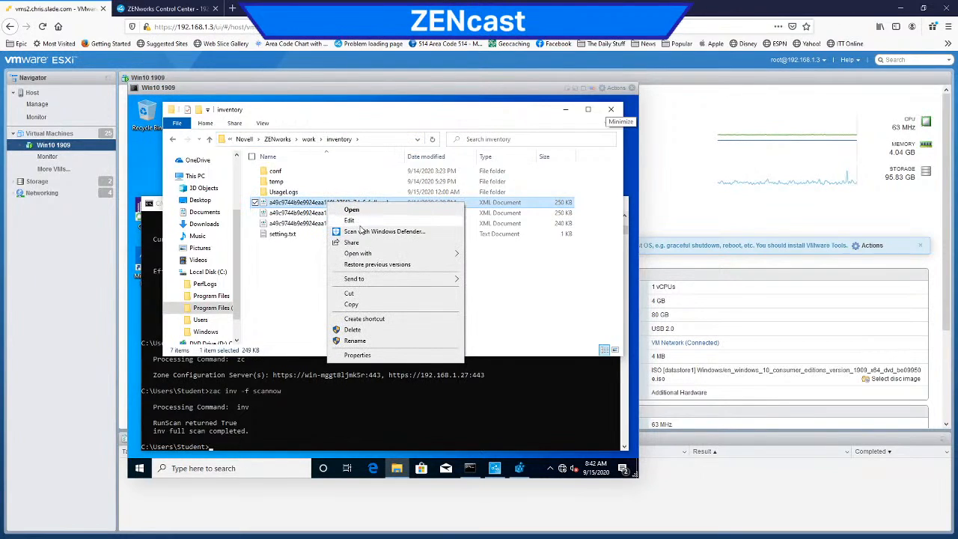
pyautogui.click(359, 221)
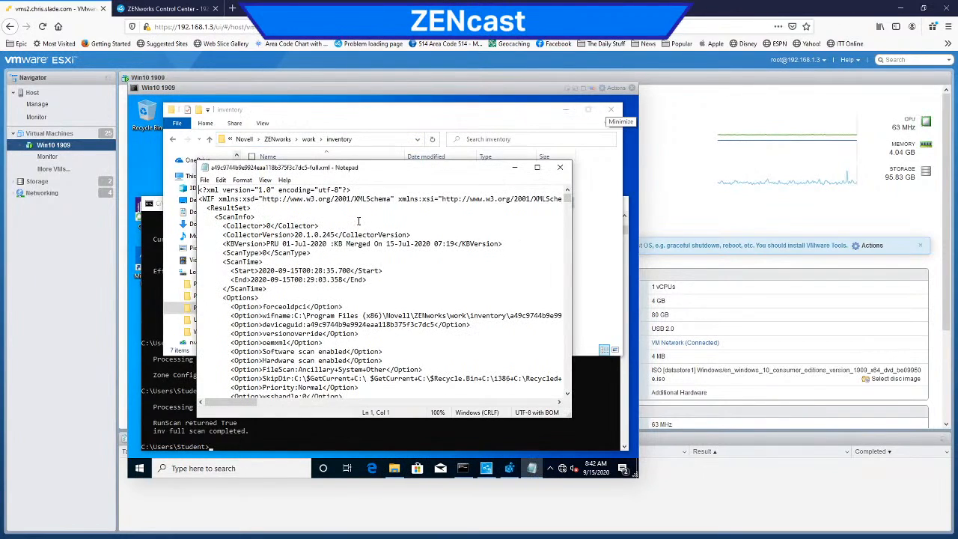
pyautogui.scroll(-20, 386, 266)
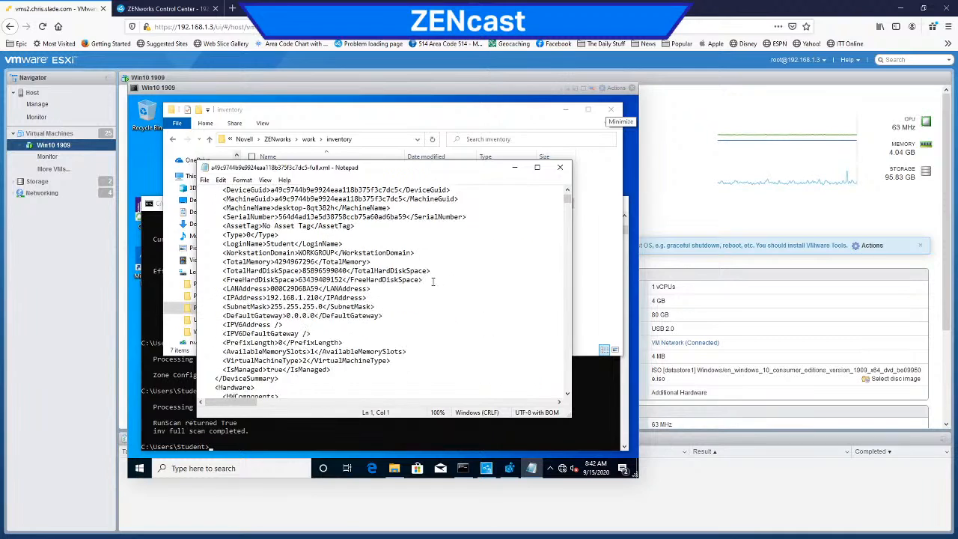
pyautogui.scroll(-8, 433, 281)
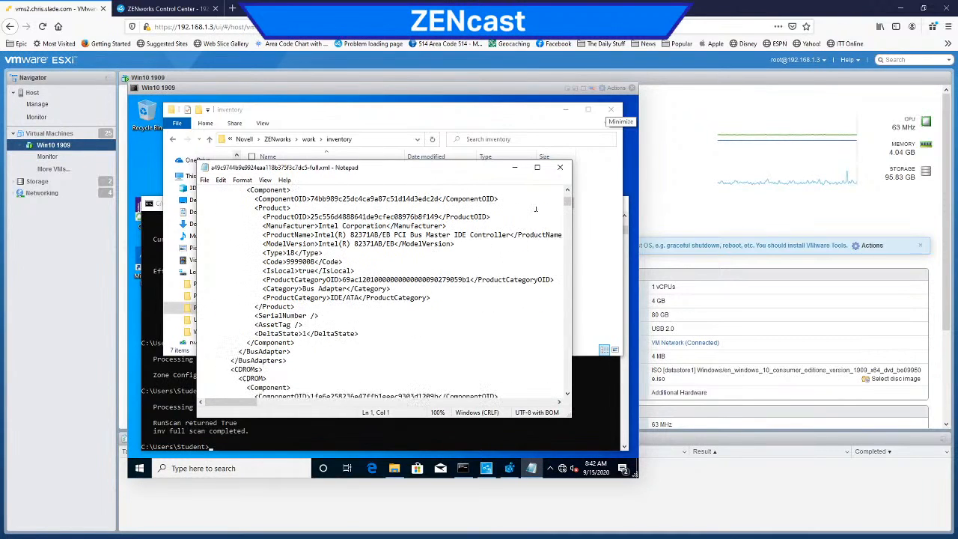
pyautogui.click(560, 167)
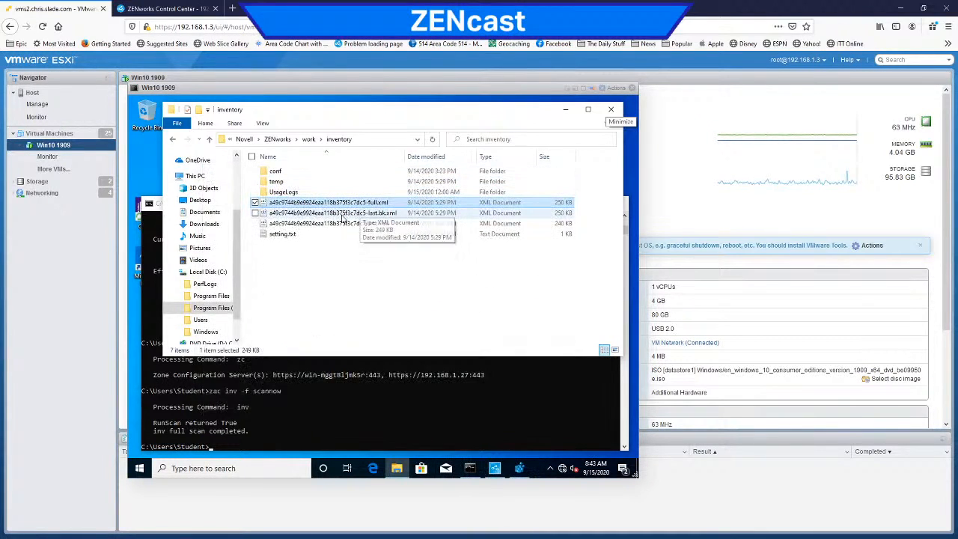
# Step: Select the inventory file ending in -last.xml, and run "zac inv scannow" in the virtual machine's command prompt
pyautogui.click(324, 224)
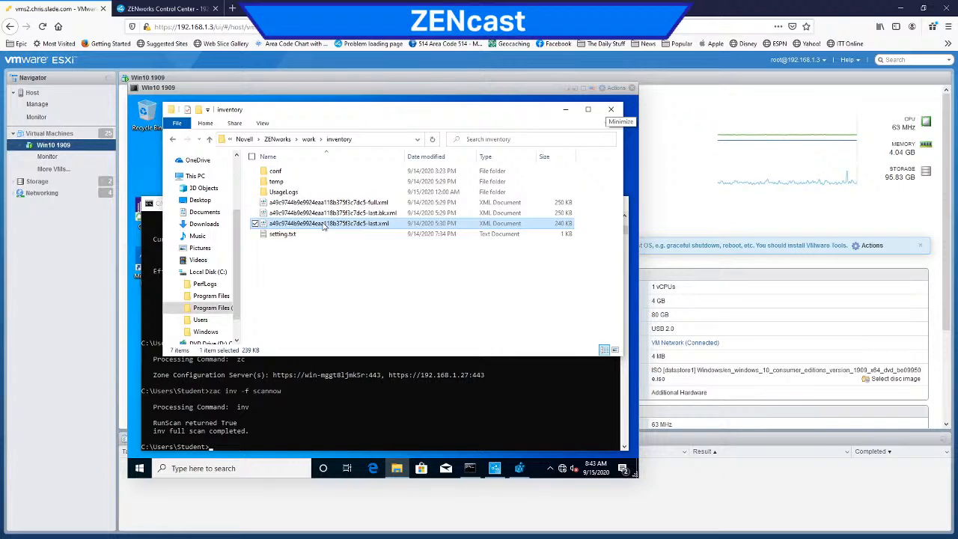
pyautogui.click(330, 431)
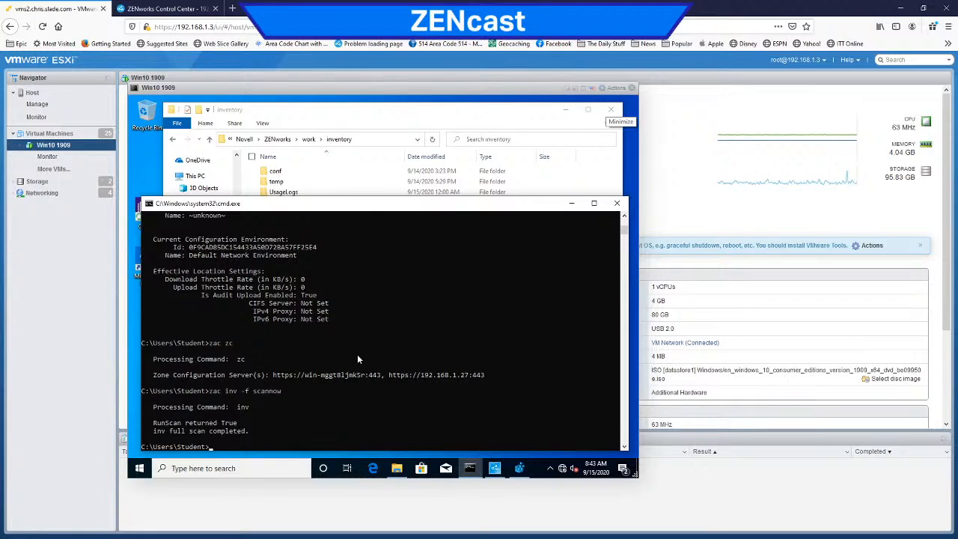
pyautogui.press('Up')
pyautogui.press('BackSpace')
pyautogui.press('BackSpace')
pyautogui.press('BackSpace')
pyautogui.press('BackSpace')
pyautogui.press('BackSpace')
pyautogui.press('BackSpace')
pyautogui.press('BackSpace')
pyautogui.press('BackSpace')
pyautogui.press('BackSpace')
pyautogui.write('scannow')
pyautogui.press('Return')
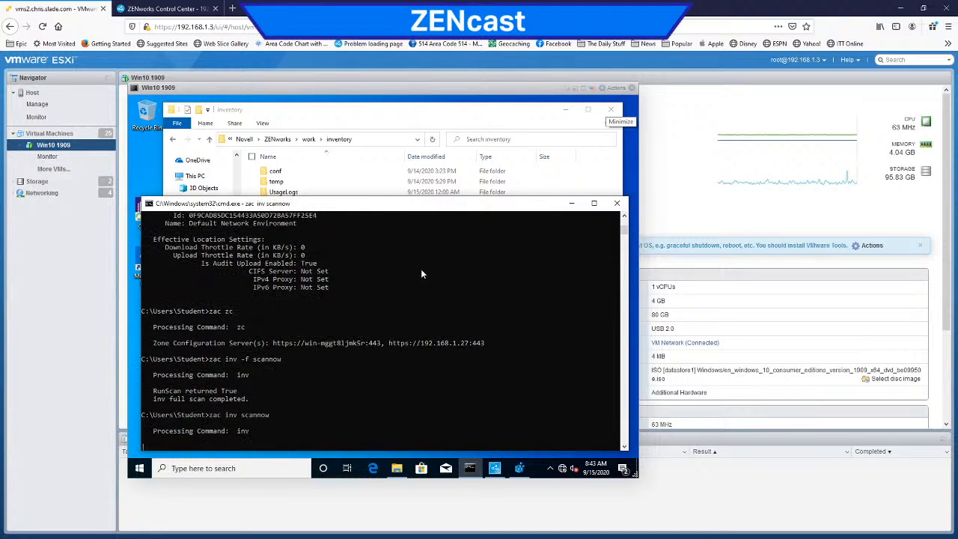
# Step: Bring the inventory folder window to the front, open Task Manager in the Windows 10 machine and examine the processes running during the scan
pyautogui.click(433, 106)
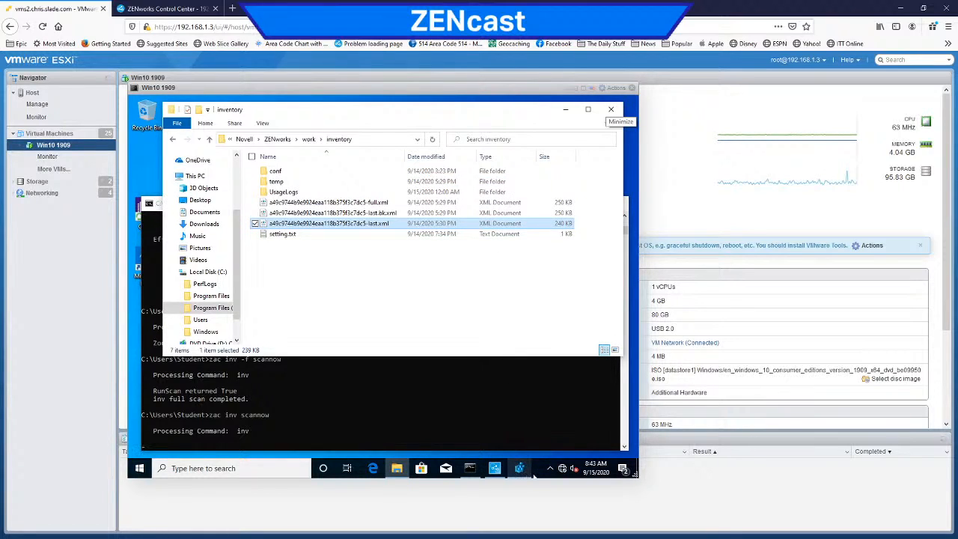
pyautogui.rightClick(534, 474)
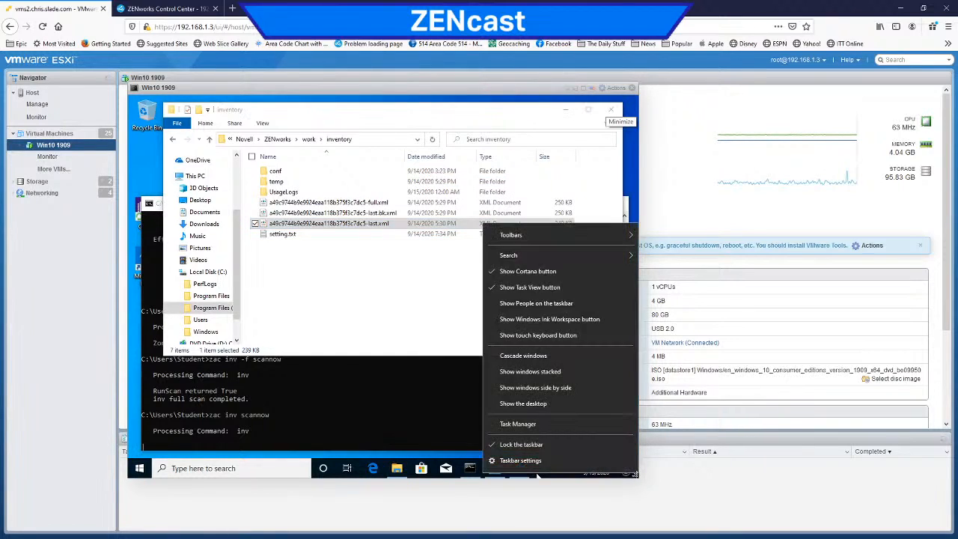
pyautogui.click(540, 425)
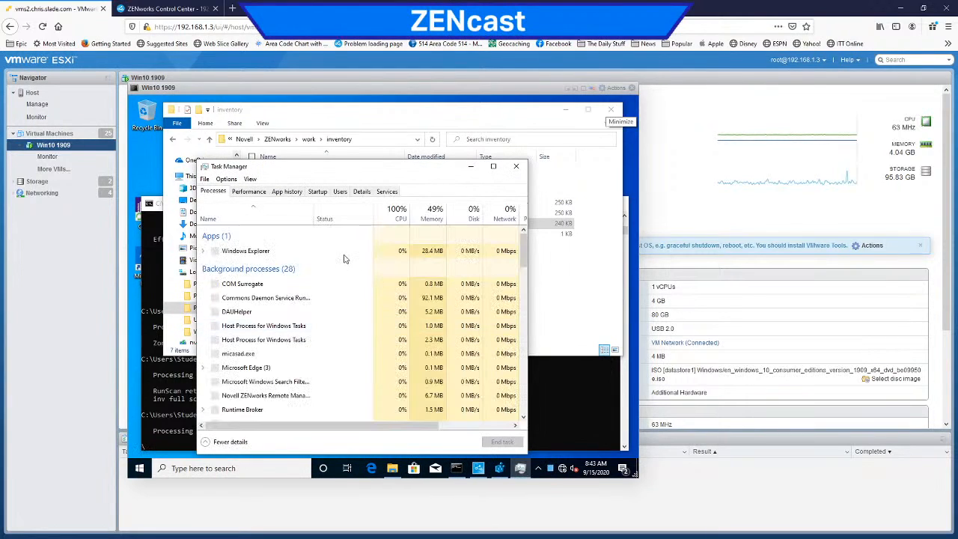
pyautogui.scroll(-1, 313, 315)
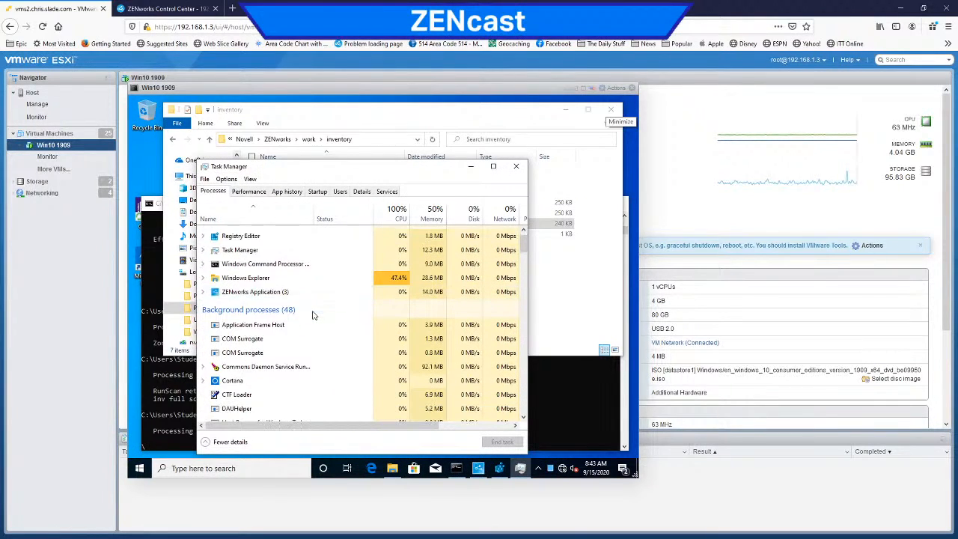
pyautogui.scroll(-3, 311, 282)
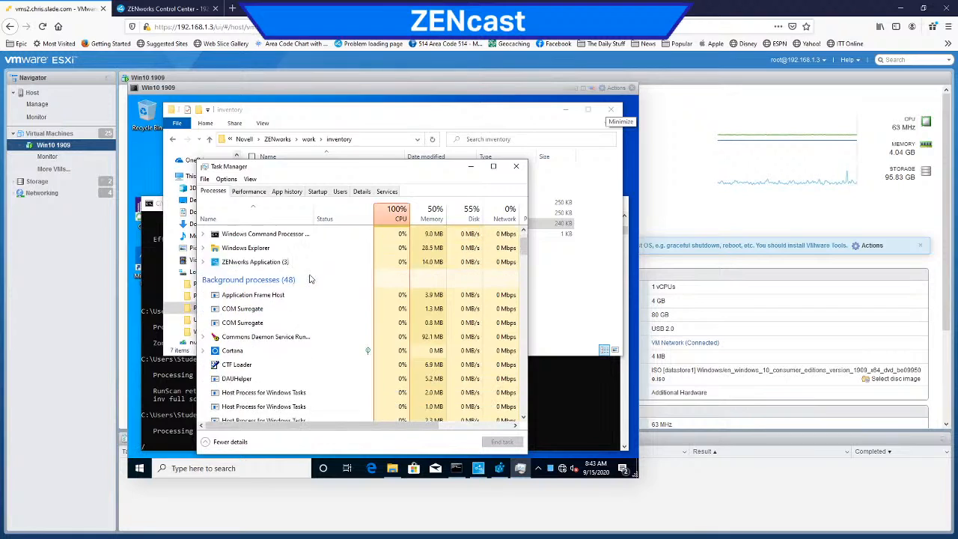
pyautogui.scroll(-5, 311, 280)
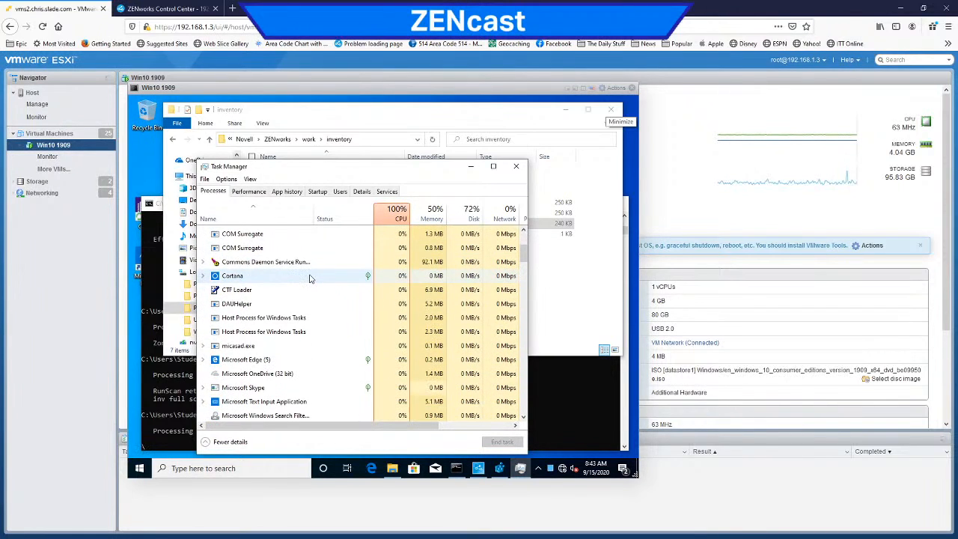
pyautogui.scroll(-15, 311, 280)
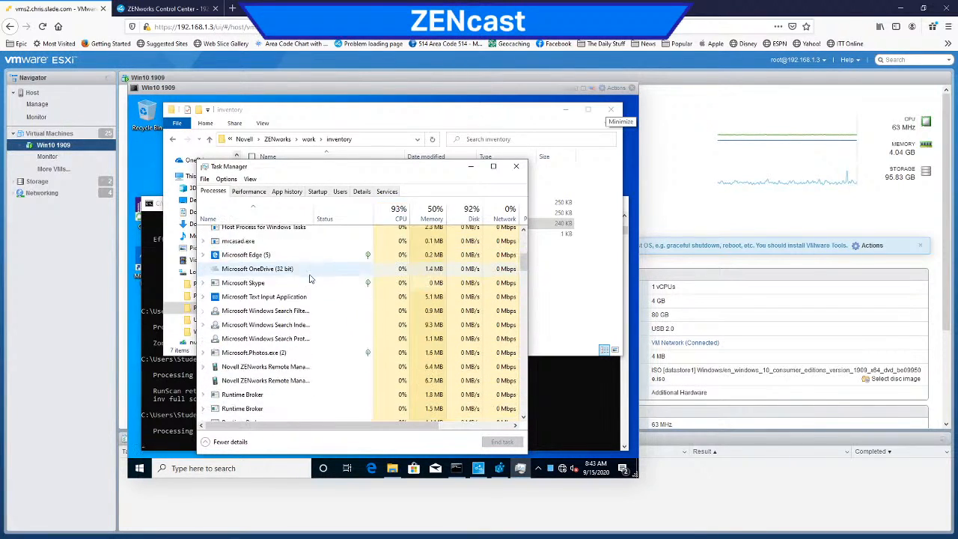
pyautogui.scroll(-4, 311, 279)
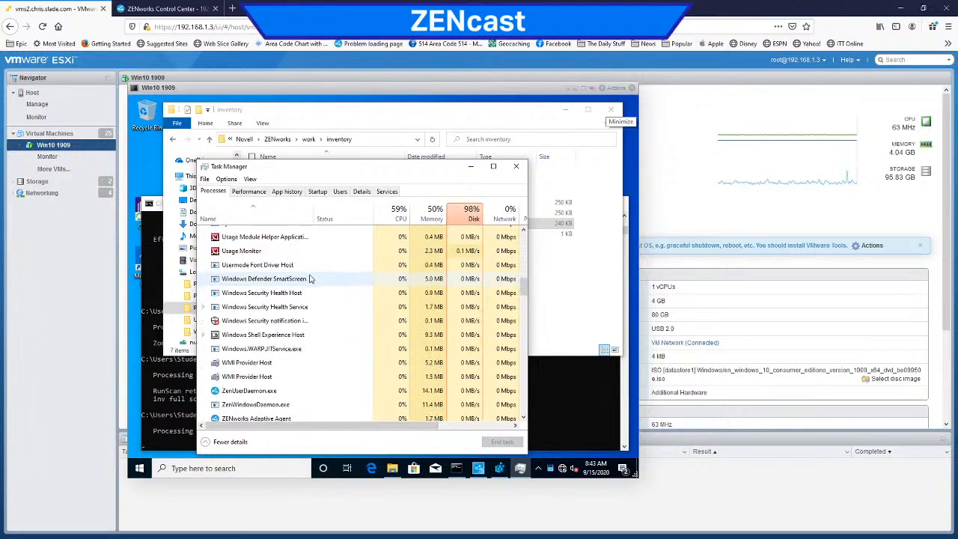
pyautogui.scroll(-3, 311, 279)
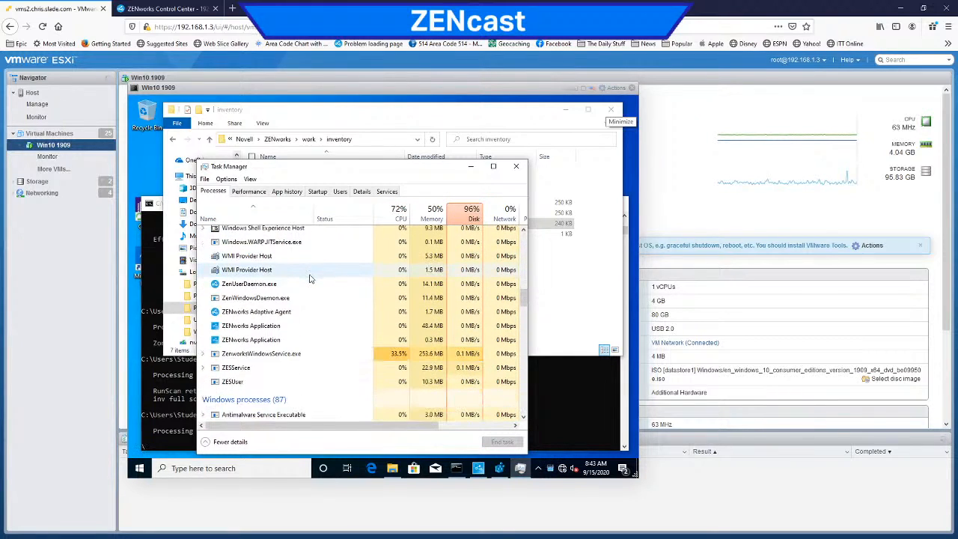
pyautogui.scroll(-2, 311, 278)
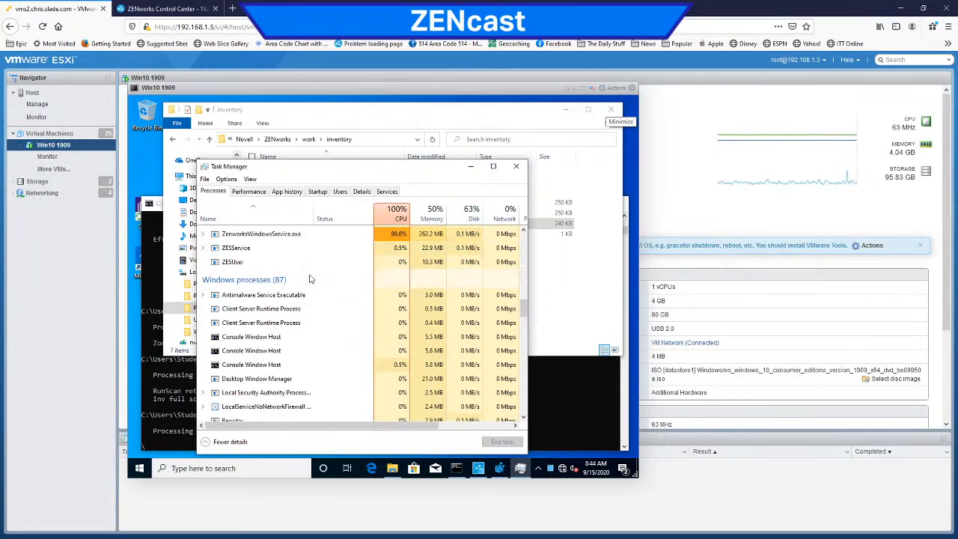
pyautogui.scroll(-3, 311, 278)
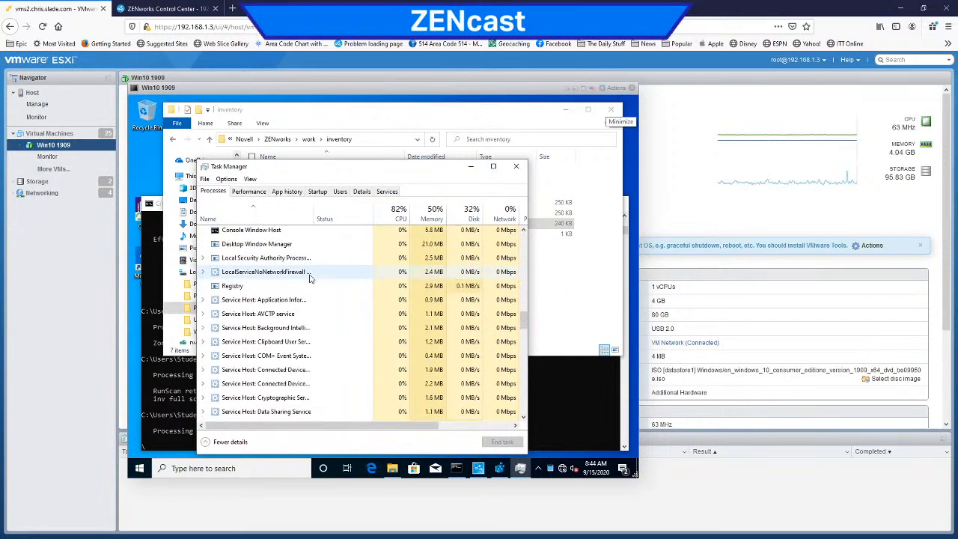
# Step: Return to the start of the process list, expand the ZENworks Application group and look through the background processes
pyautogui.moveTo(526, 330); pyautogui.dragTo(524, 245)
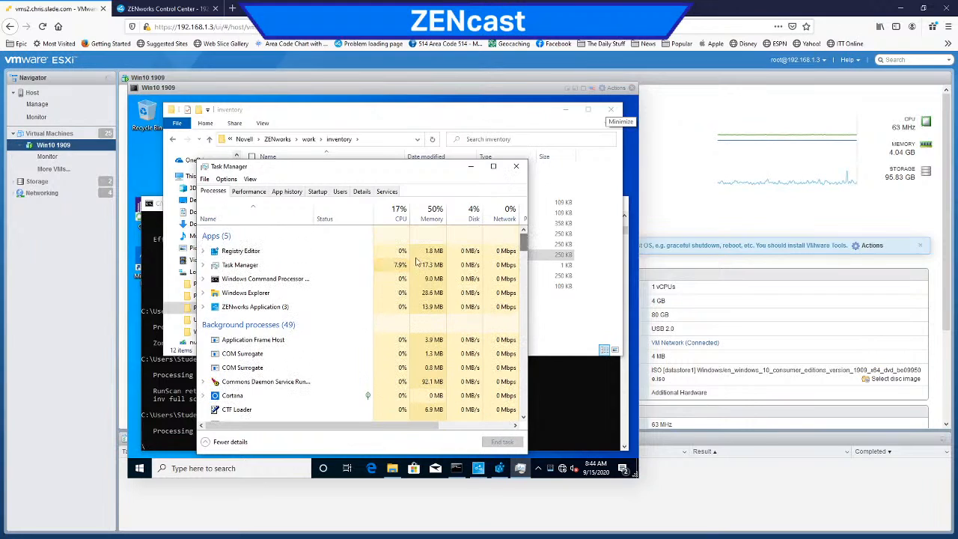
pyautogui.click(203, 310)
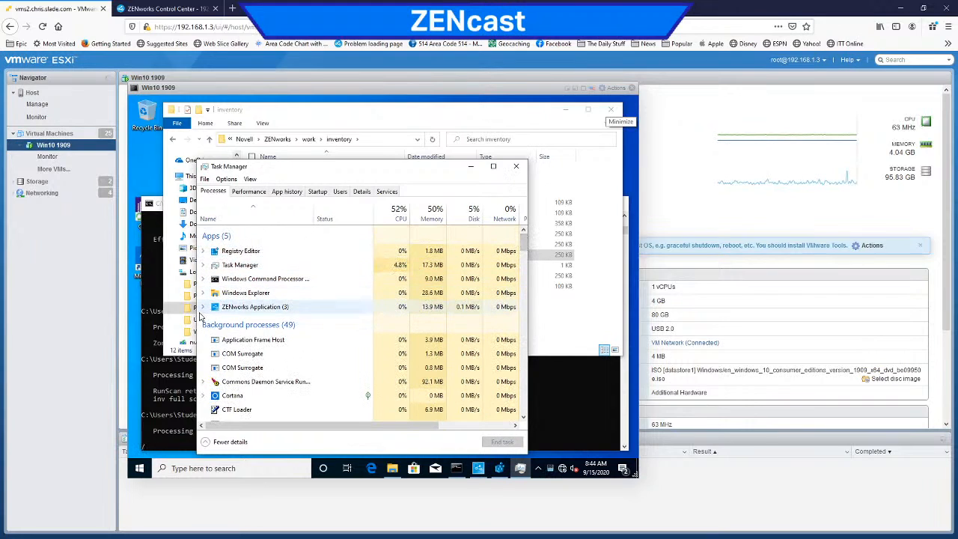
pyautogui.click(203, 307)
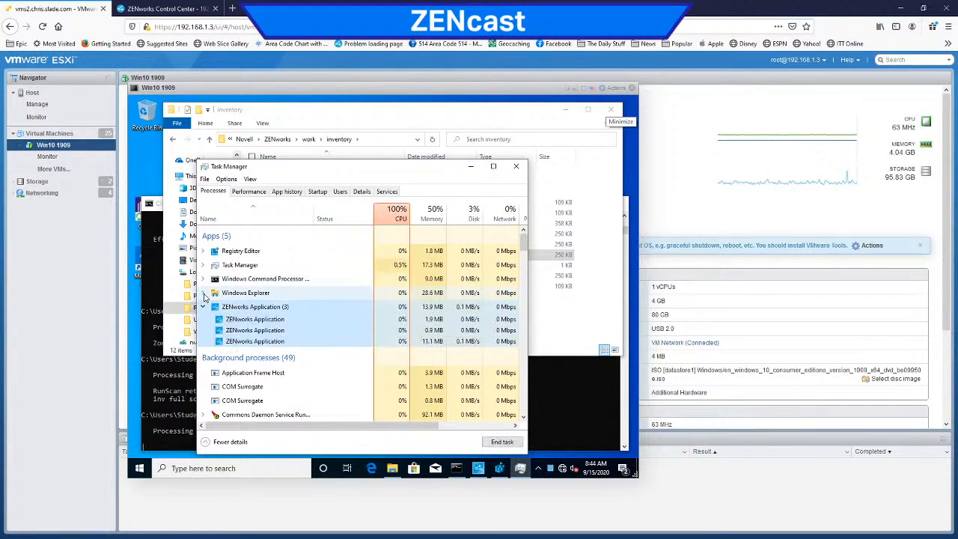
pyautogui.scroll(-1, 317, 332)
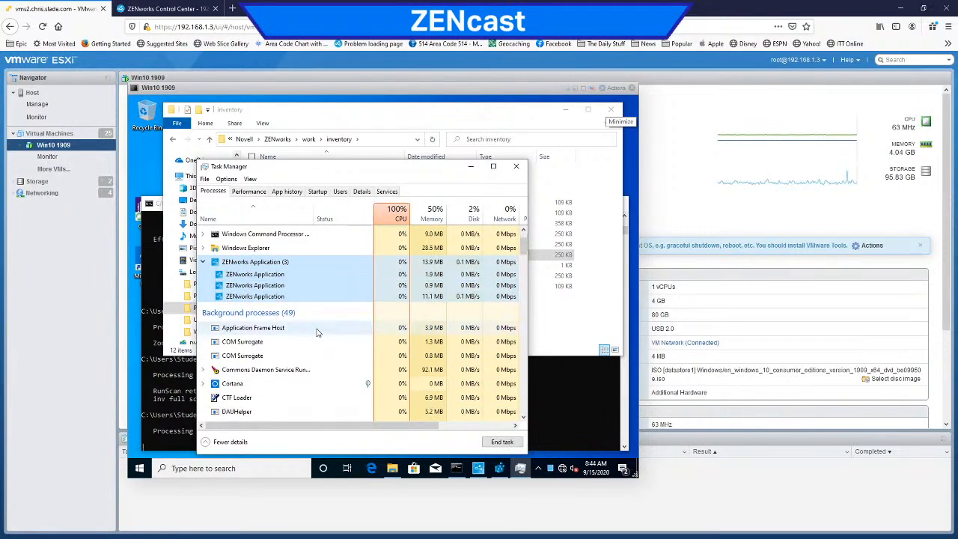
pyautogui.scroll(-3, 316, 333)
pyautogui.scroll(-5, 316, 332)
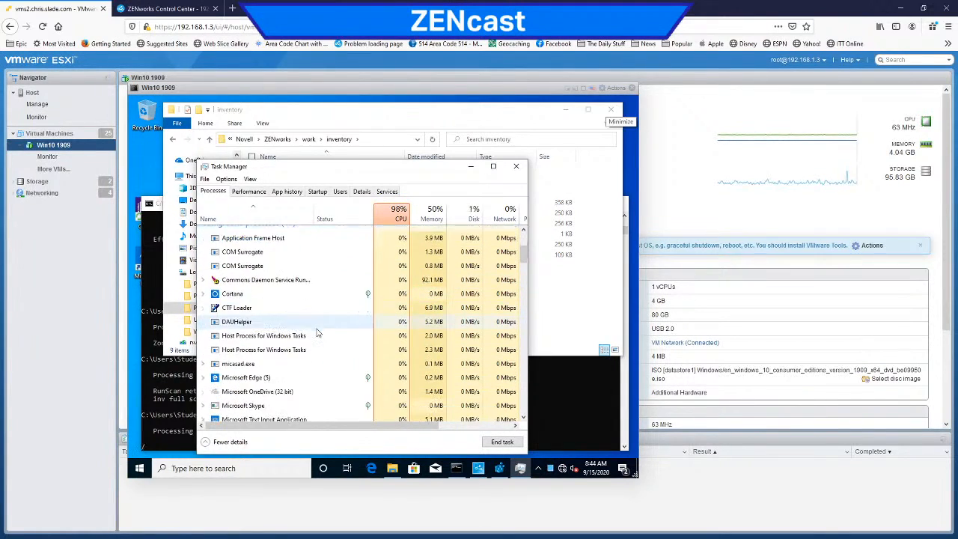
pyautogui.scroll(-2, 317, 332)
pyautogui.scroll(-7, 317, 333)
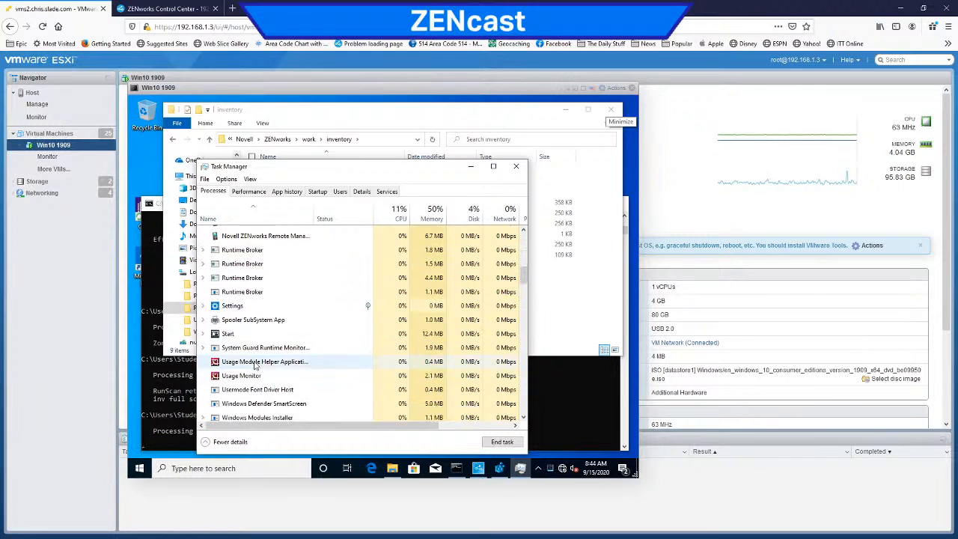
# Step: Select the Usage Monitor process and check the remaining ZENworks and Windows processes for inventory scan activity
pyautogui.click(255, 363)
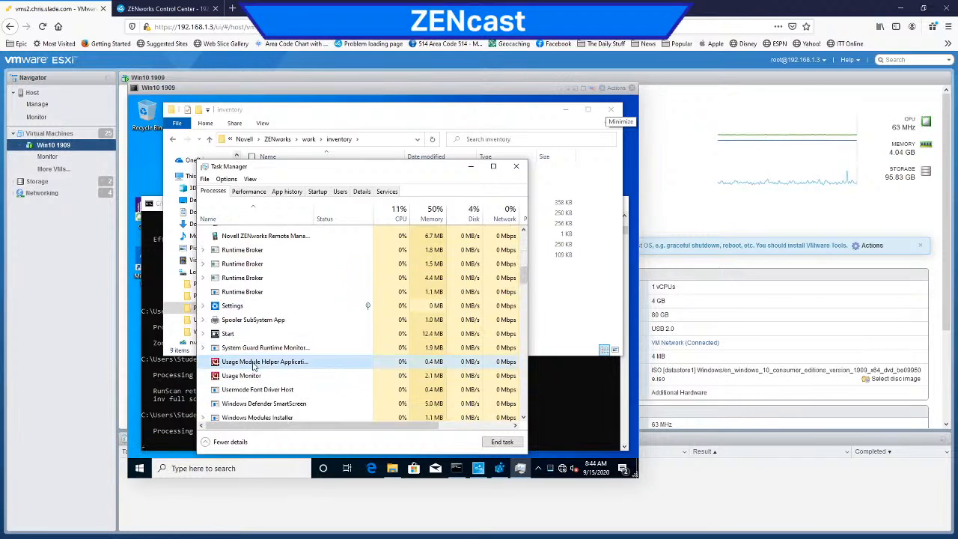
pyautogui.scroll(-1, 305, 347)
pyautogui.click(314, 345)
pyautogui.scroll(-3, 314, 344)
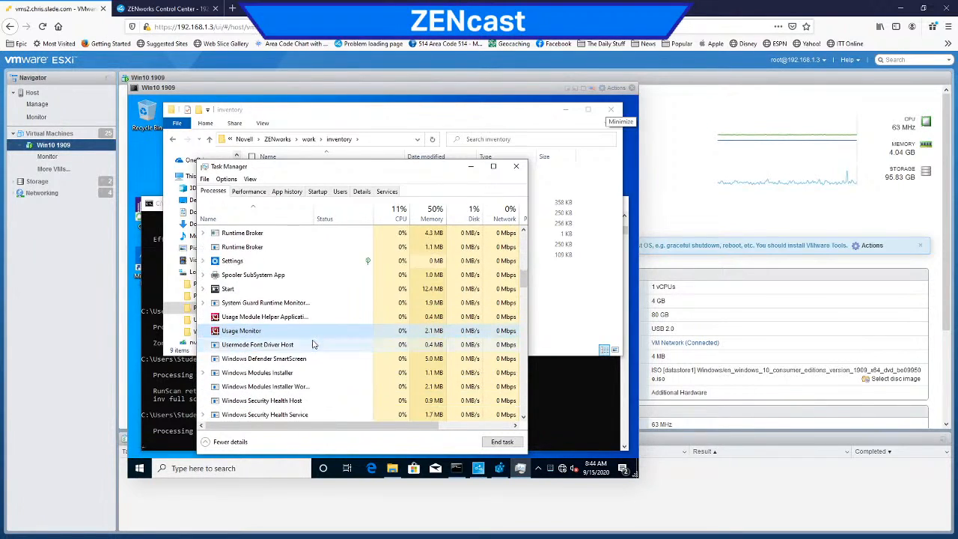
pyautogui.scroll(-3, 313, 344)
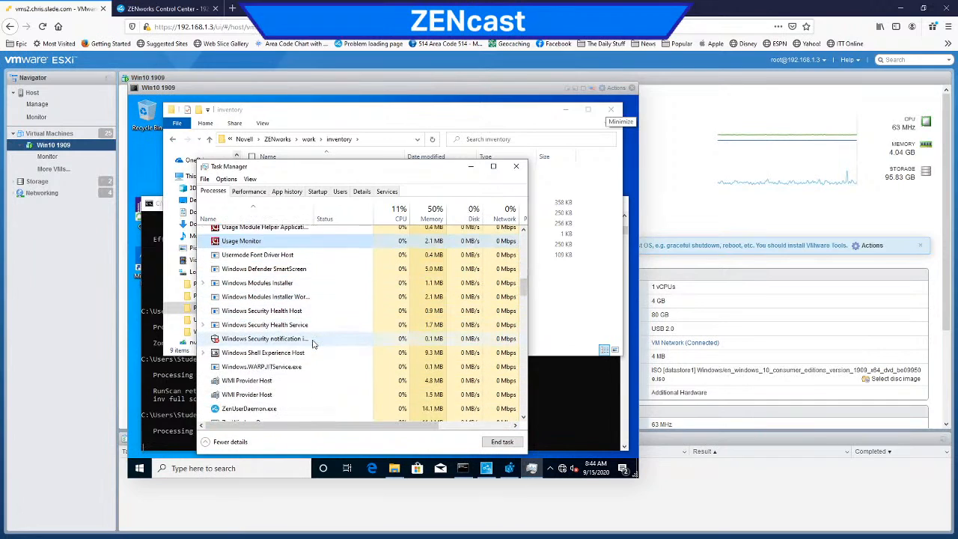
pyautogui.scroll(-1, 314, 345)
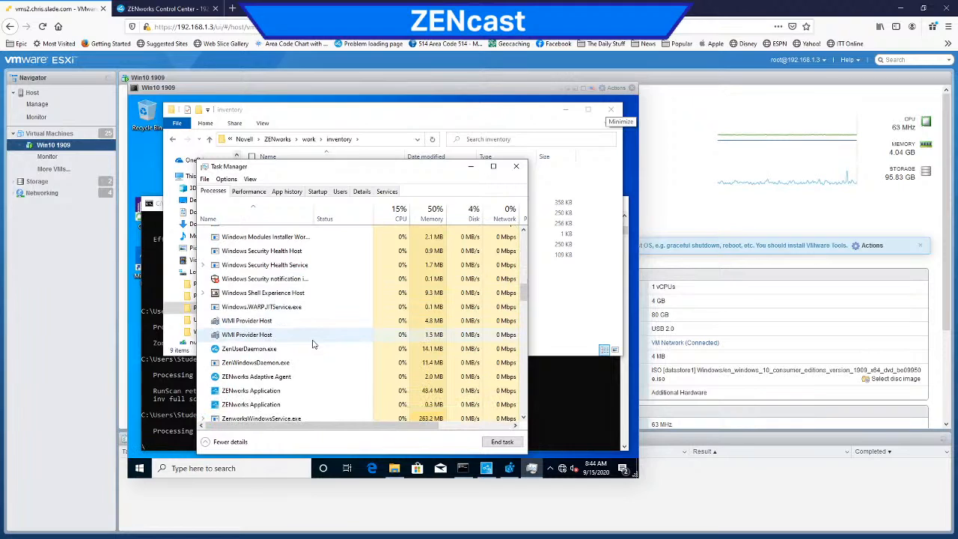
pyautogui.scroll(-1, 314, 344)
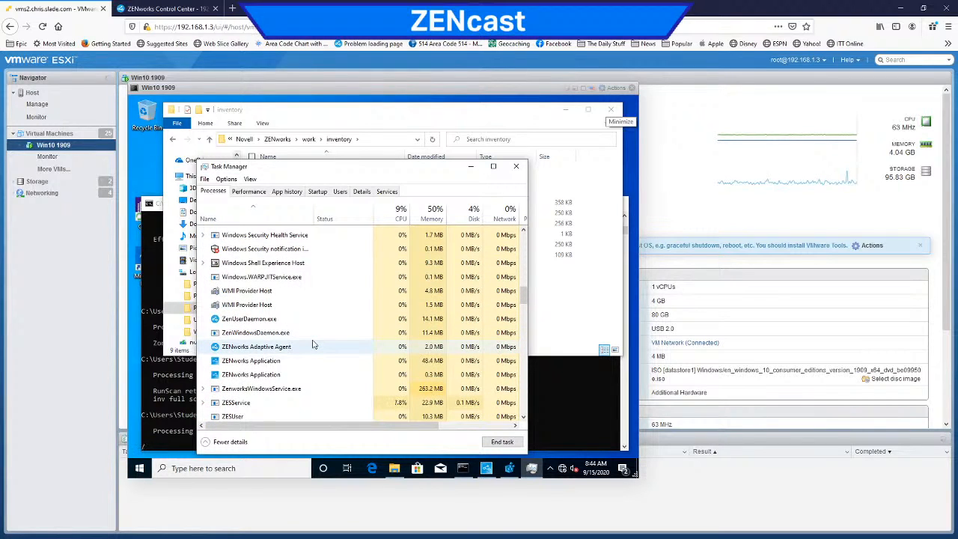
pyautogui.scroll(-5, 314, 344)
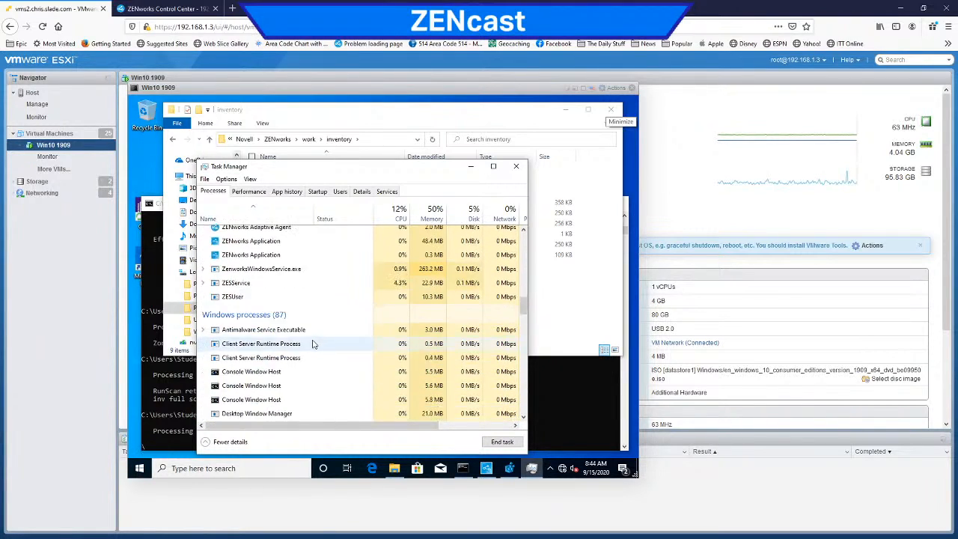
pyautogui.scroll(-5, 314, 344)
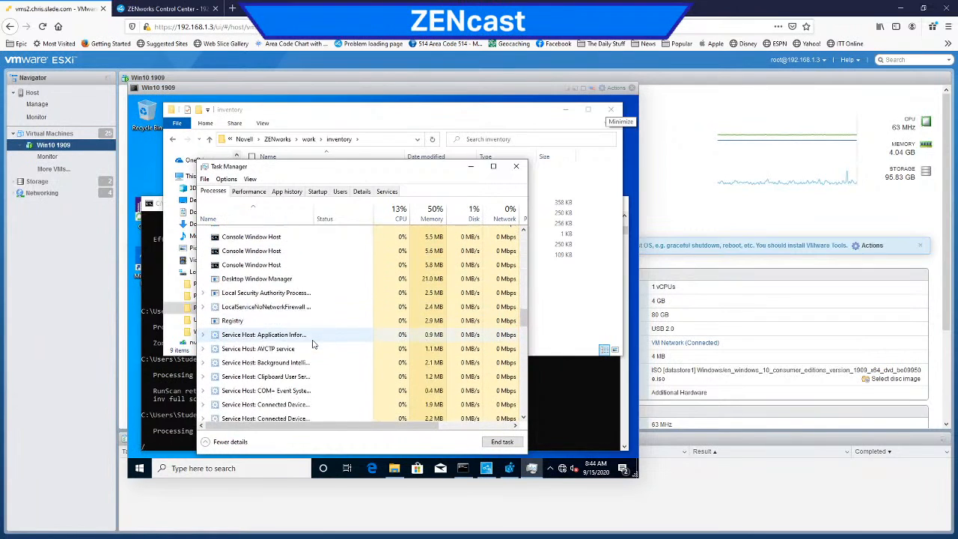
pyautogui.scroll(-5, 314, 344)
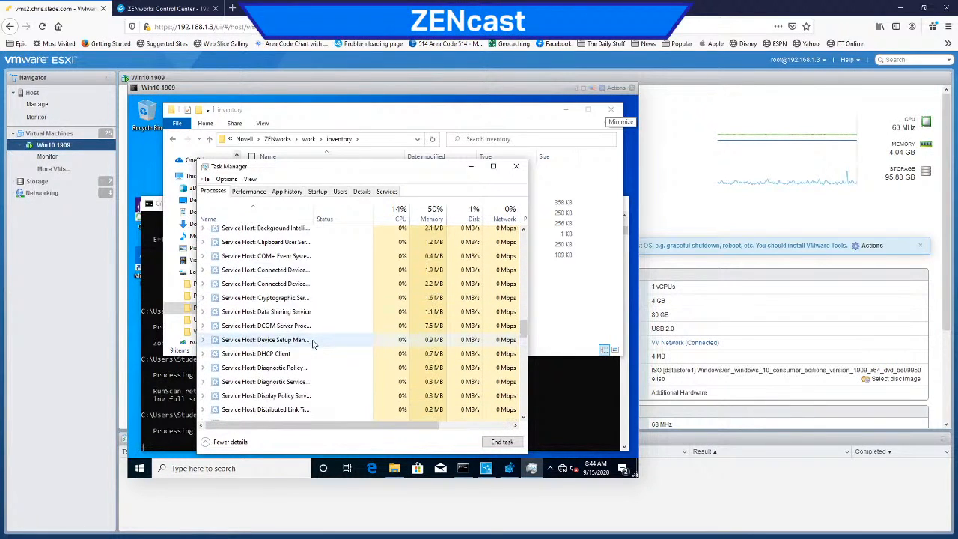
# Step: Minimize Task Manager and refresh the inventory folder to check for new scan files
pyautogui.click(470, 170)
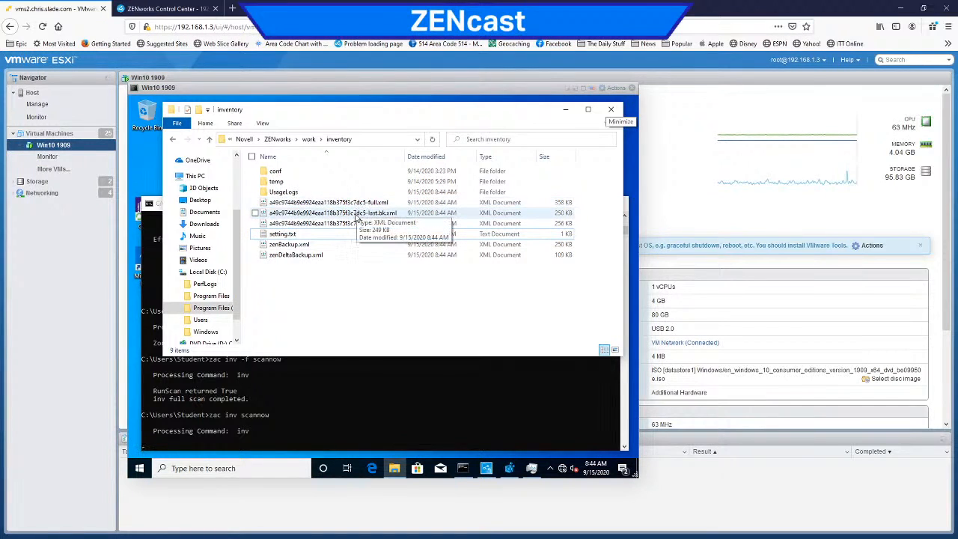
pyautogui.click(432, 142)
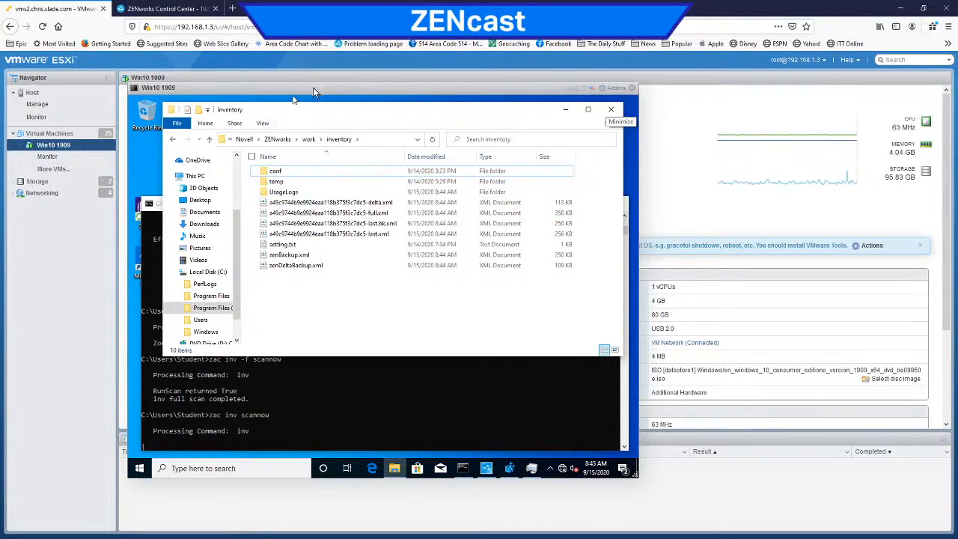
# Step: Move the Win10 1909 console aside and open the console of the (32)SLES11SP4_x64 virtual machine
pyautogui.moveTo(315, 93); pyautogui.dragTo(627, 88)
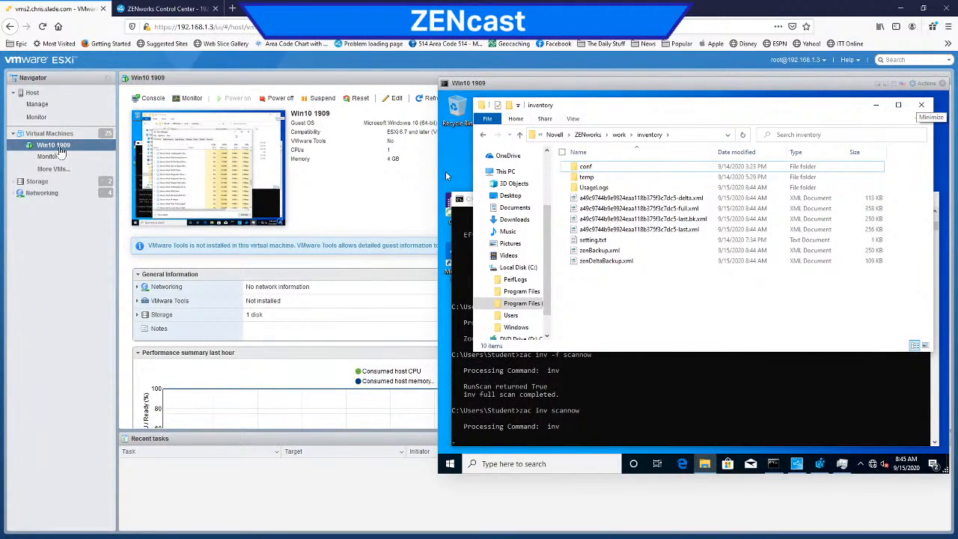
pyautogui.click(51, 169)
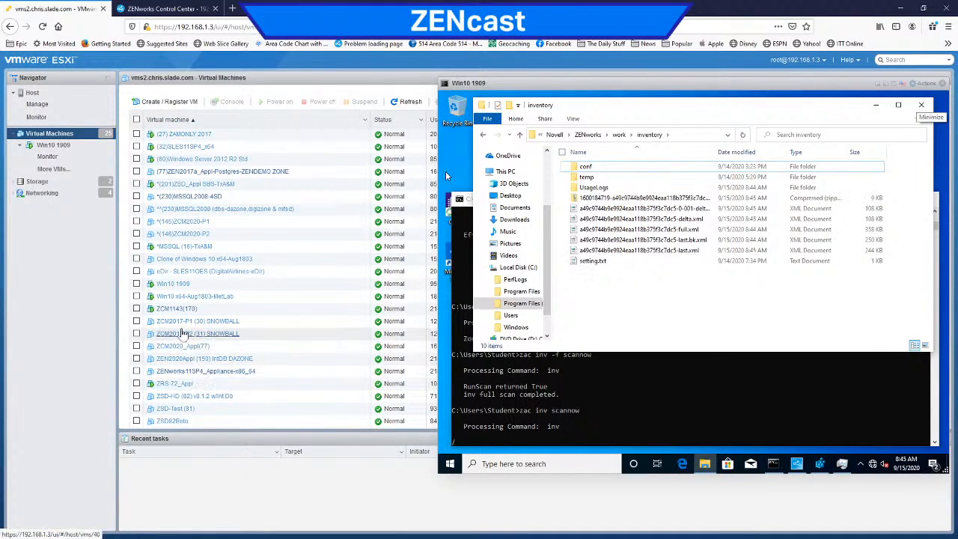
pyautogui.scroll(-2, 173, 314)
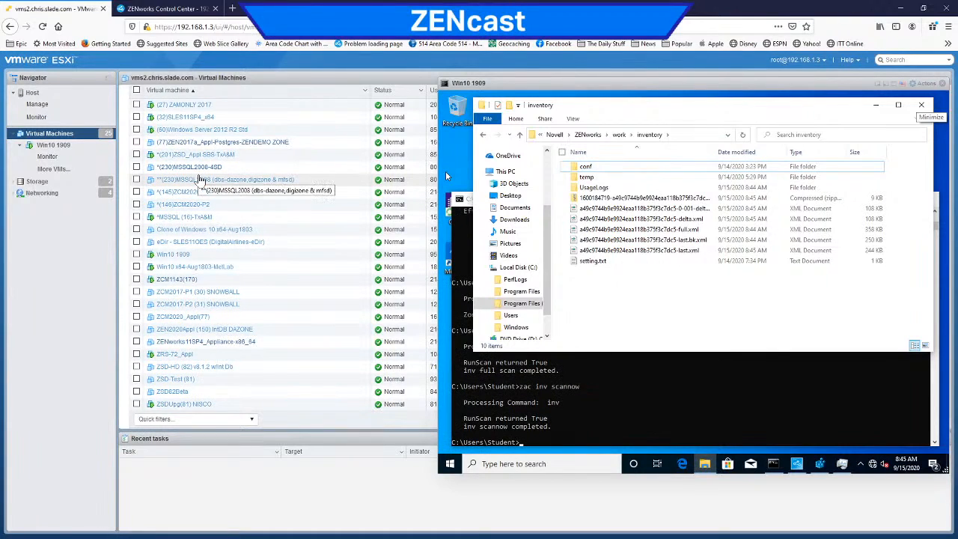
pyautogui.click(174, 146)
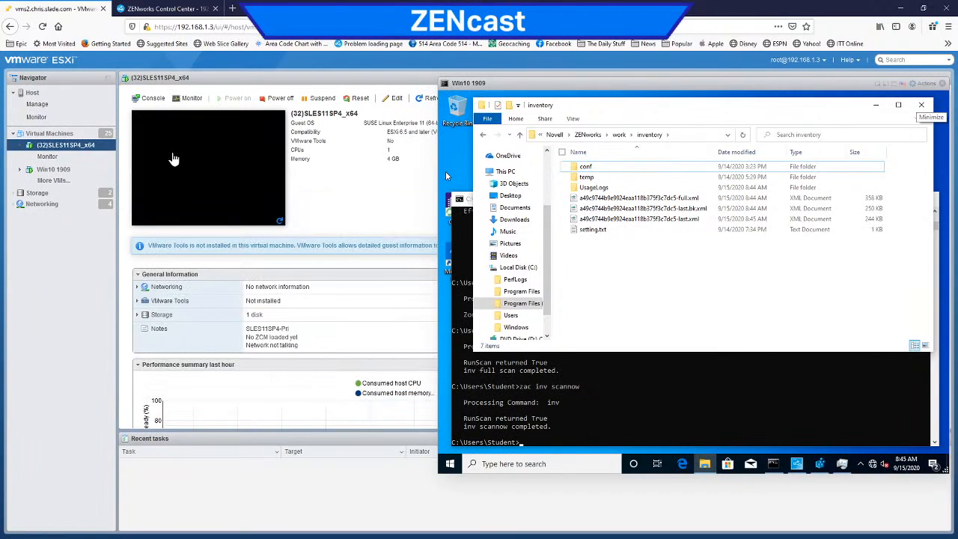
pyautogui.click(184, 175)
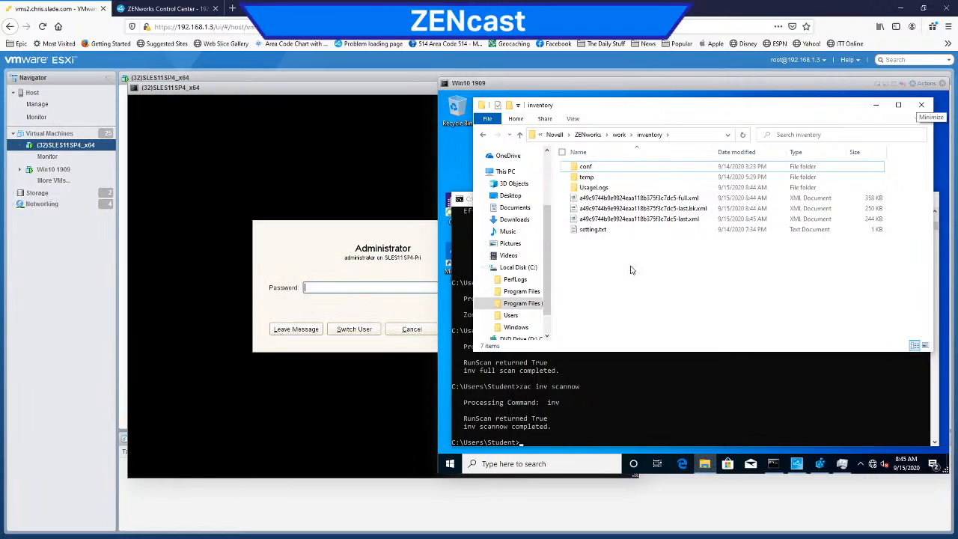
# Step: Unlock the SLES11SP4 desktop with the administrator account password and bring its terminal window to the front
pyautogui.click(341, 259)
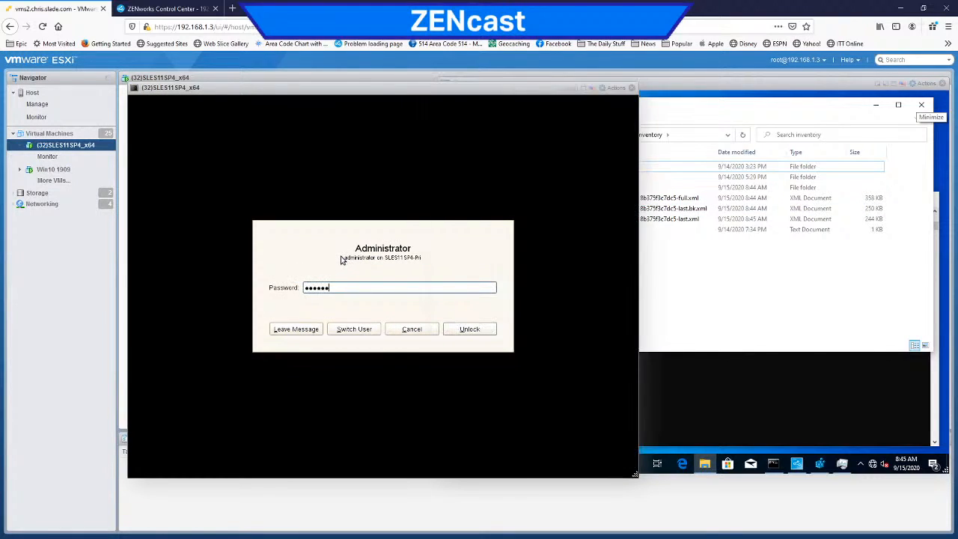
pyautogui.press('Return')
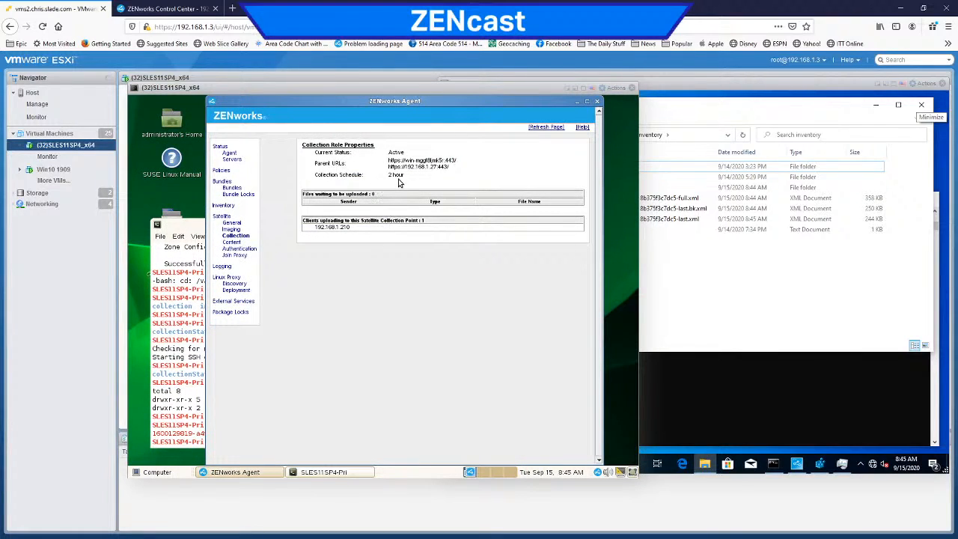
pyautogui.click(198, 234)
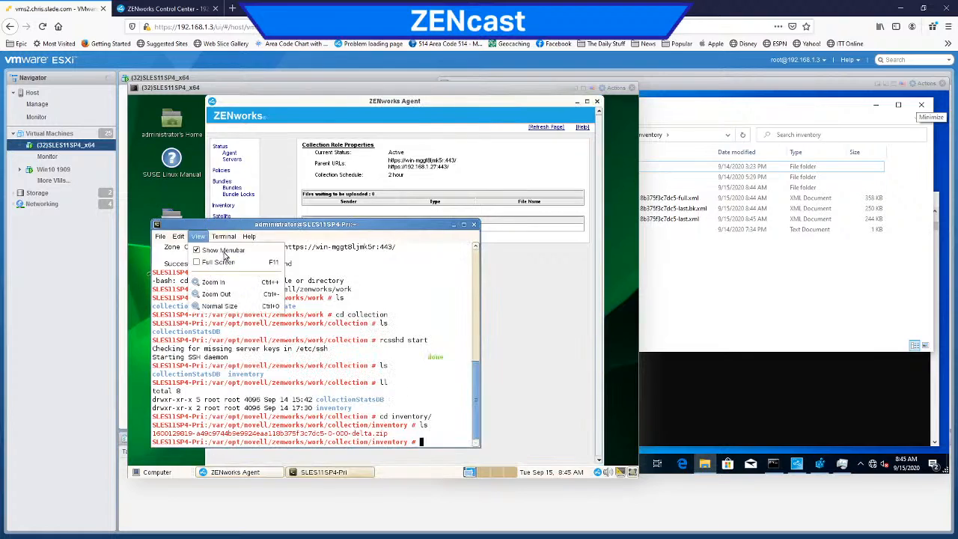
# Step: Dismiss the open terminal menu, go up to the collection directory and list its contents
pyautogui.click(406, 283)
pyautogui.write('cd ..')
pyautogui.press('Return')
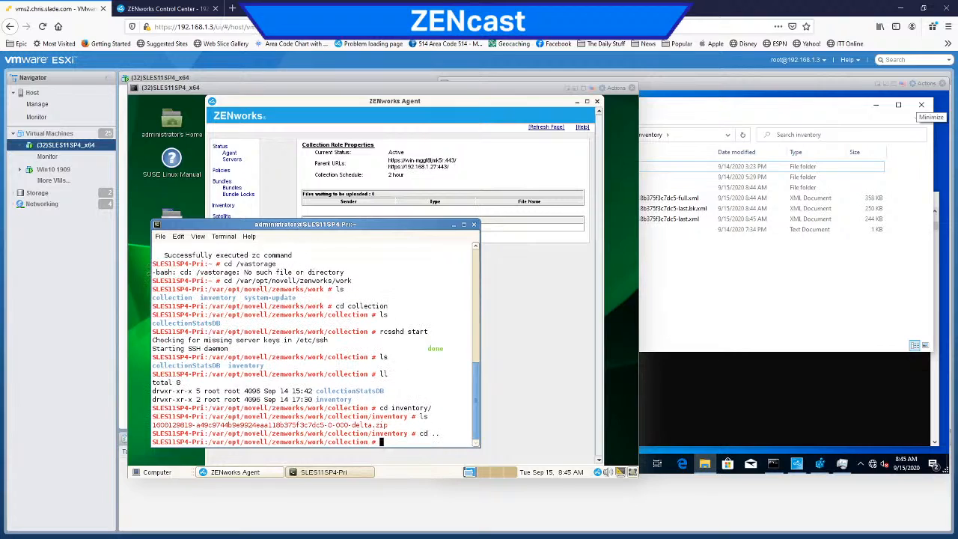
pyautogui.write('ls')
pyautogui.press('Return')
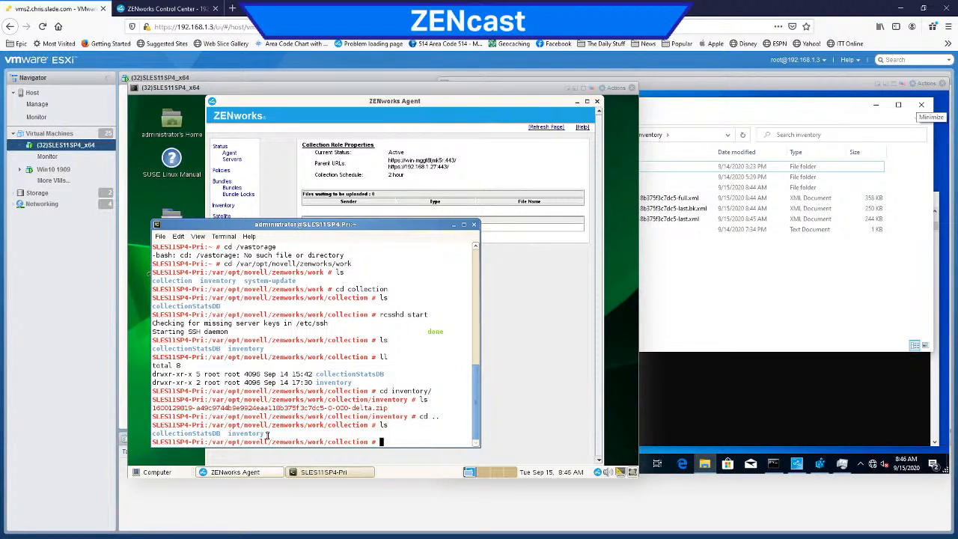
pyautogui.write('cd inventory/')
pyautogui.press('Return')
pyautogui.write('ls')
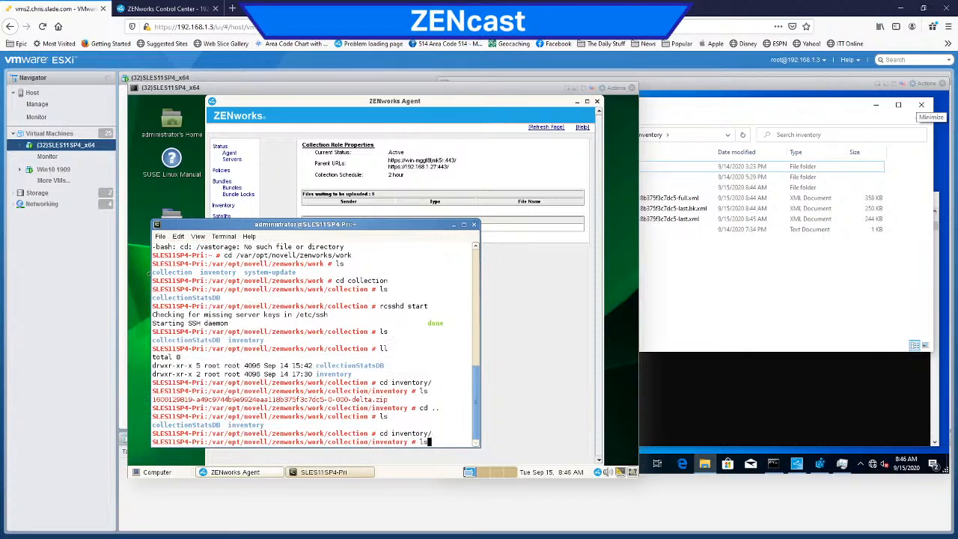
pyautogui.press('Return')
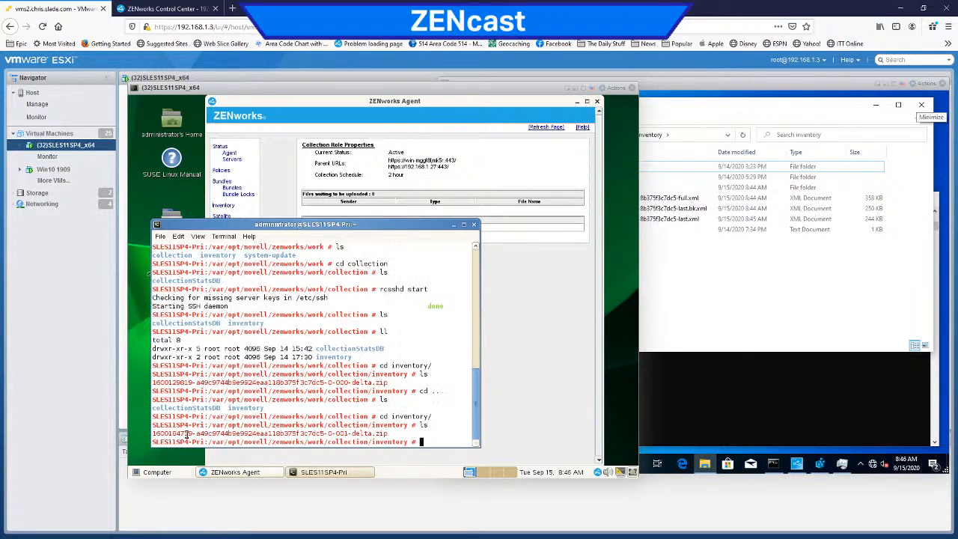
pyautogui.moveTo(197, 435); pyautogui.dragTo(326, 436)
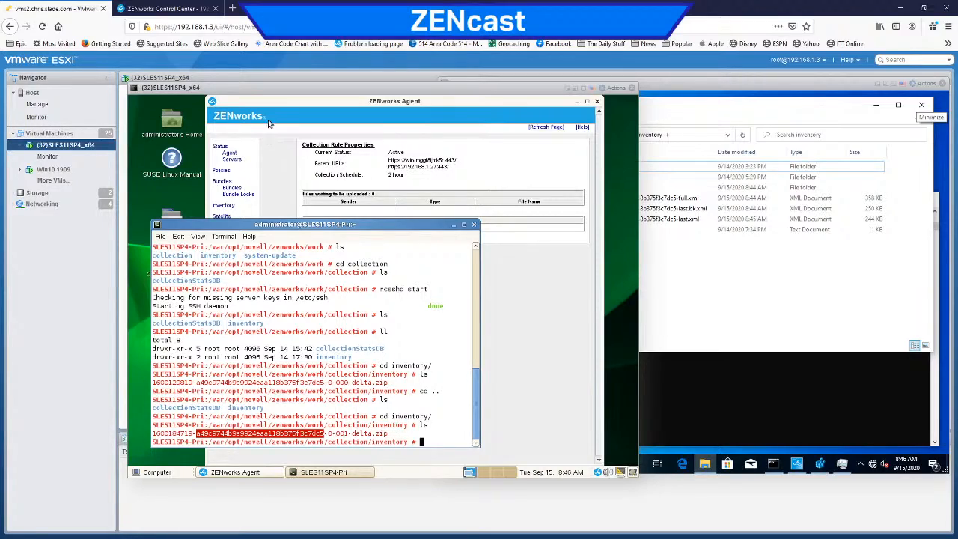
# Step: Move the SLES11SP4 console aside and open the console of the (27) ZAMONLY 2017 virtual machine
pyautogui.moveTo(275, 93); pyautogui.dragTo(381, 83)
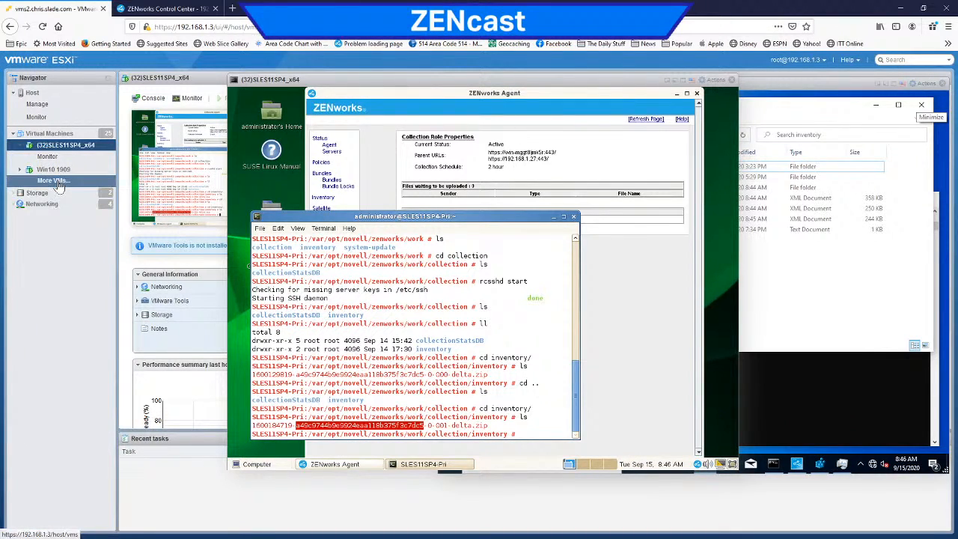
pyautogui.click(49, 133)
pyautogui.click(179, 138)
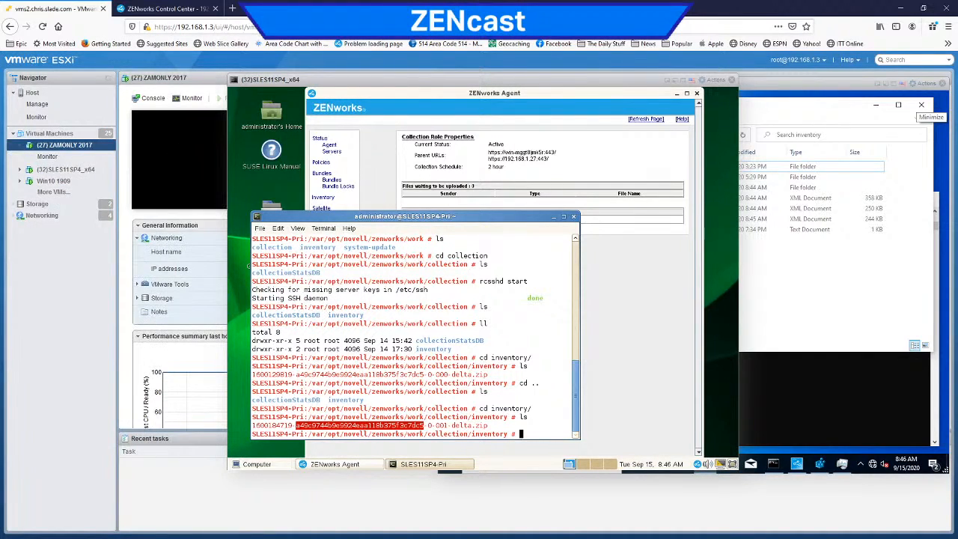
pyautogui.click(171, 165)
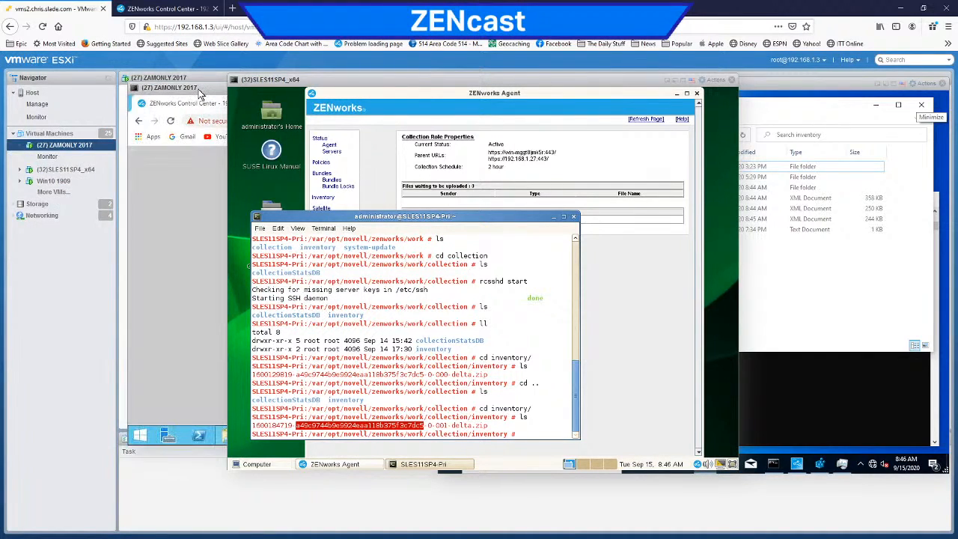
# Step: Close the ZENworks login browser on ZAMONLY 2017, move the command prompt up and bring the success folder window forward
pyautogui.click(197, 92)
pyautogui.click(389, 298)
pyautogui.write('A')
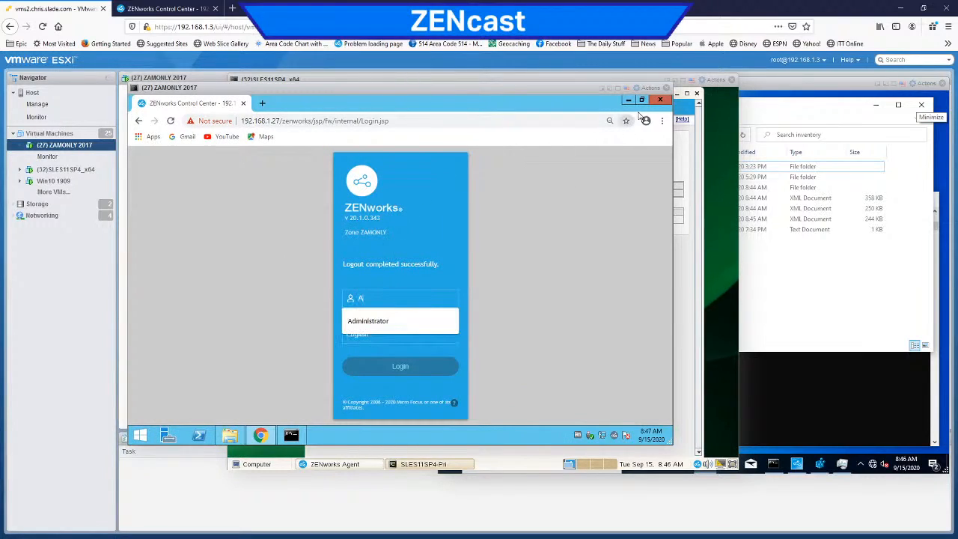
pyautogui.click(661, 104)
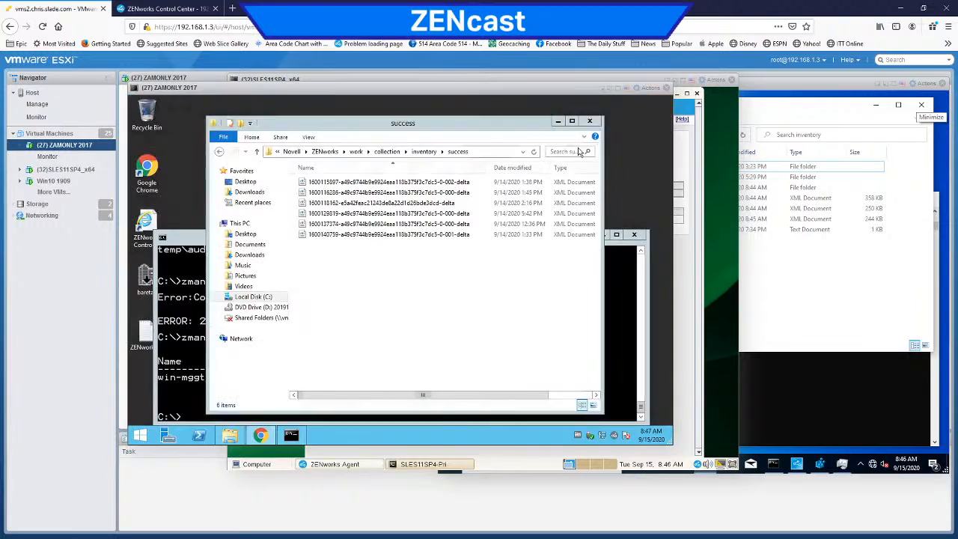
pyautogui.click(232, 438)
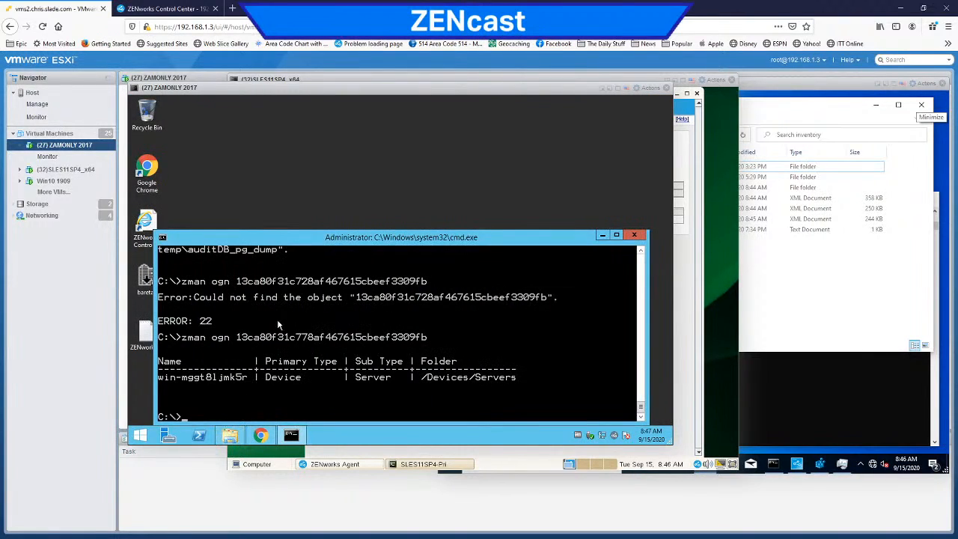
pyautogui.moveTo(298, 239); pyautogui.dragTo(303, 124)
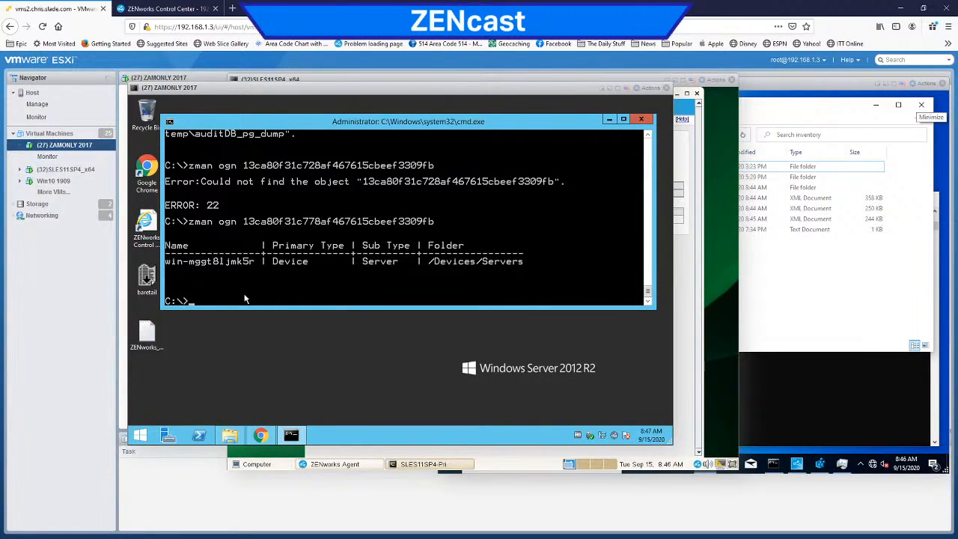
pyautogui.click(230, 435)
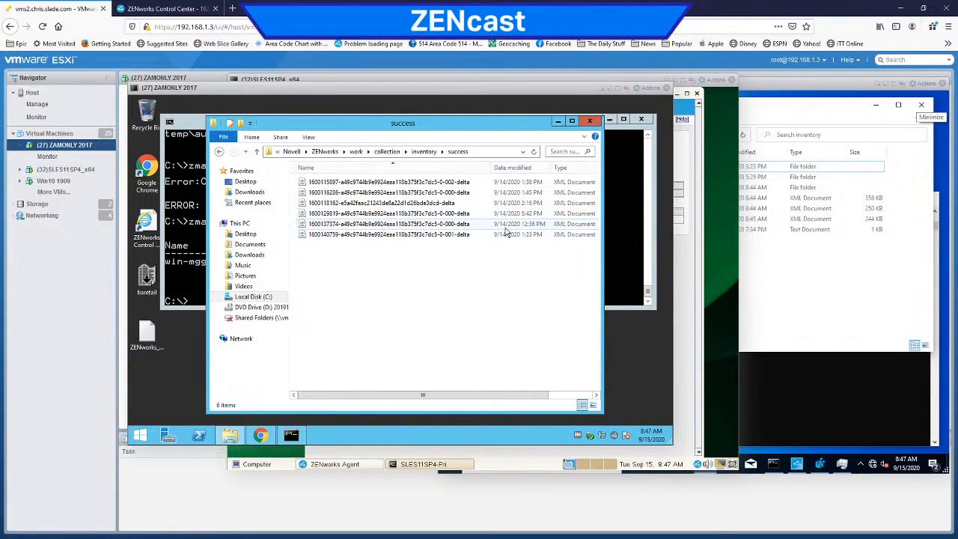
# Step: Open the server's ZENworks work\inventory folder and compare it with the inventory folder on the Win10 1909 device
pyautogui.click(423, 152)
pyautogui.click(387, 151)
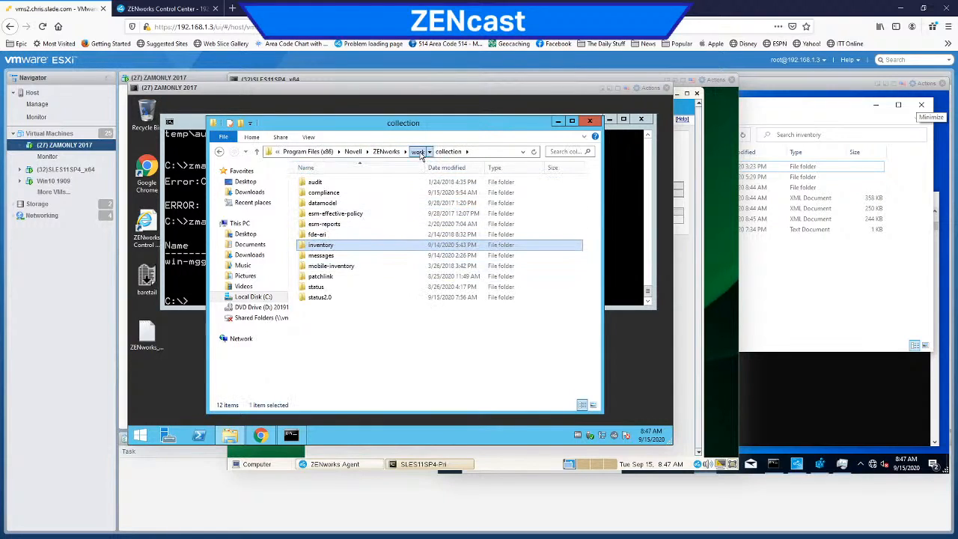
pyautogui.click(418, 152)
pyautogui.click(328, 258)
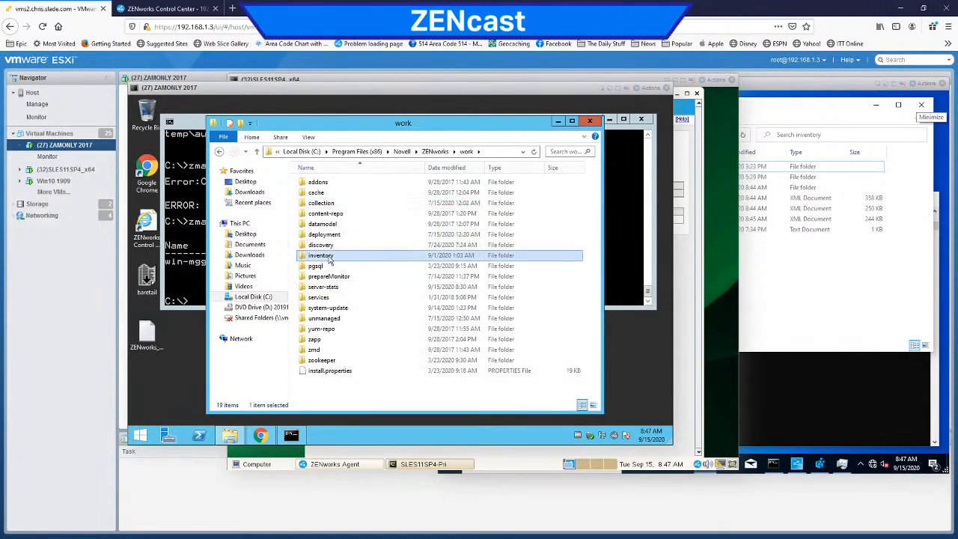
pyautogui.doubleClick(329, 259)
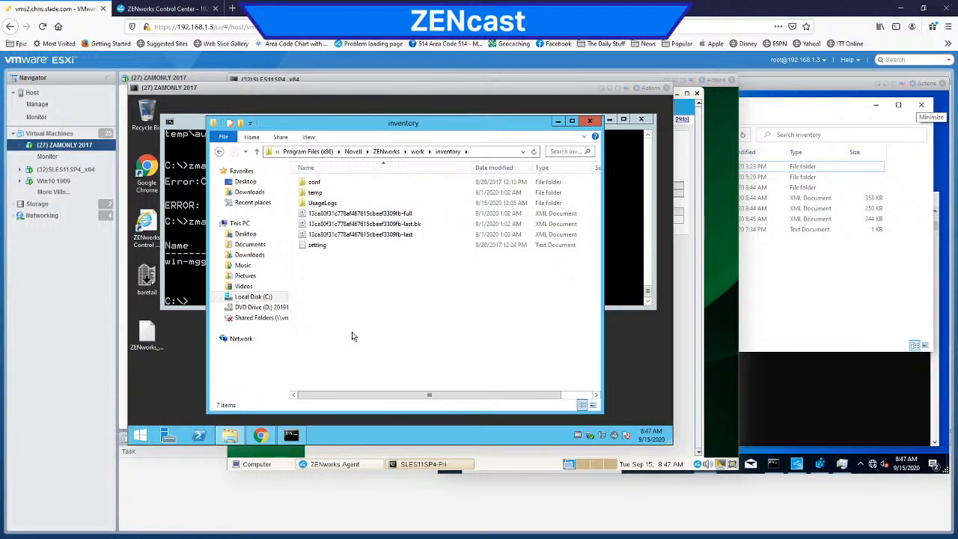
pyautogui.click(843, 329)
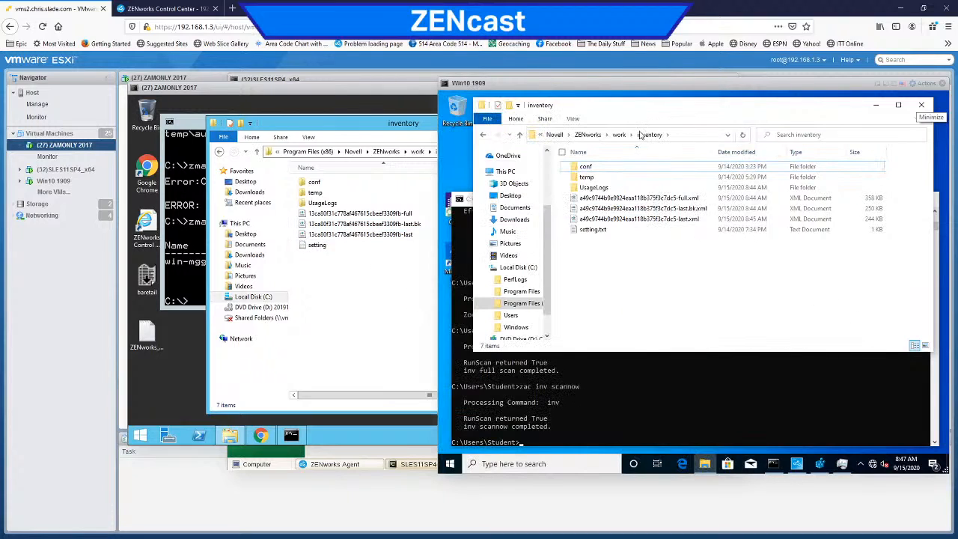
pyautogui.click(388, 303)
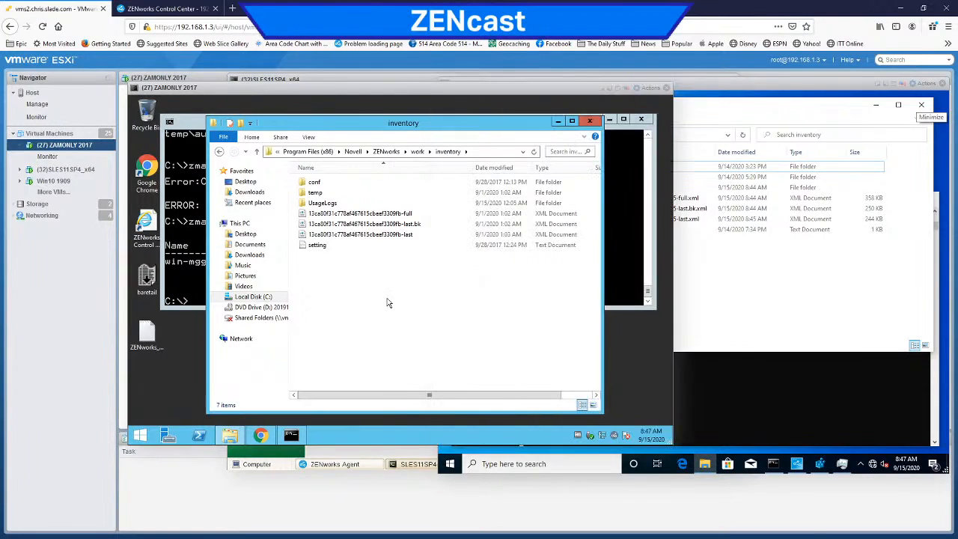
# Step: Open the success folder under work\collection\inventory on the ZAMONLY 2017 server
pyautogui.click(417, 152)
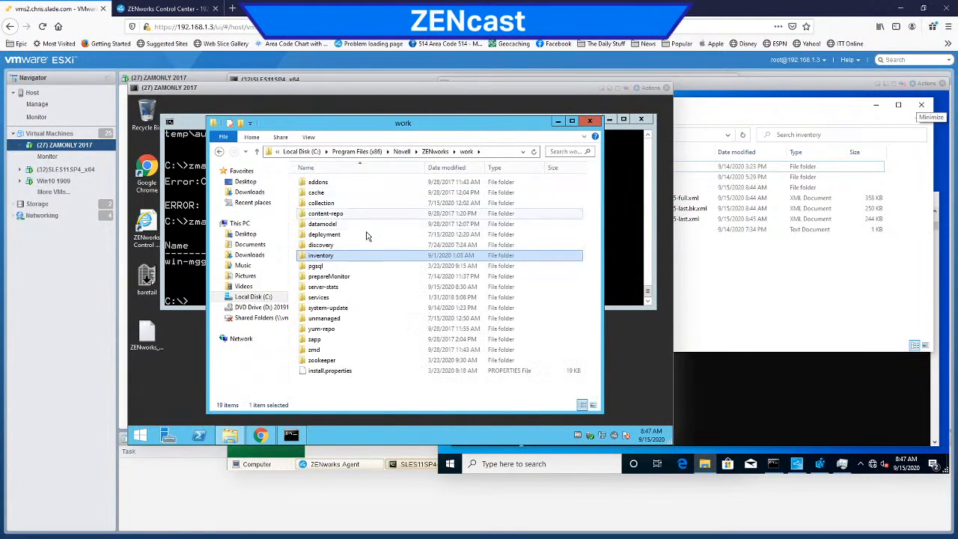
pyautogui.doubleClick(333, 206)
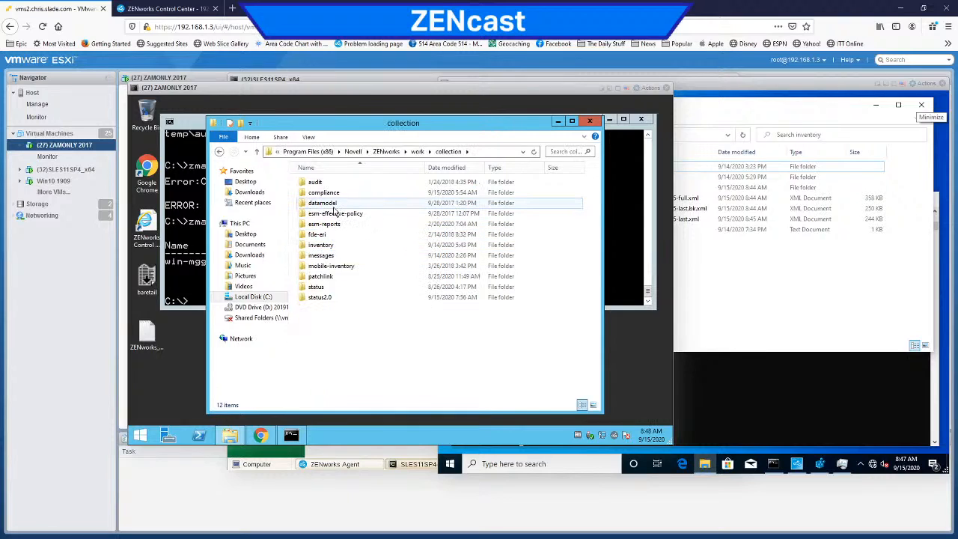
pyautogui.doubleClick(337, 249)
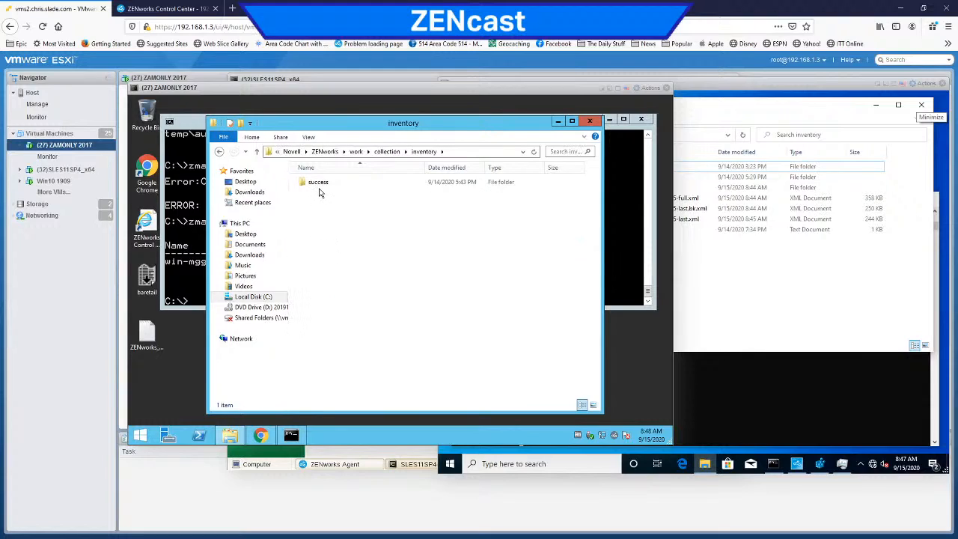
pyautogui.doubleClick(320, 185)
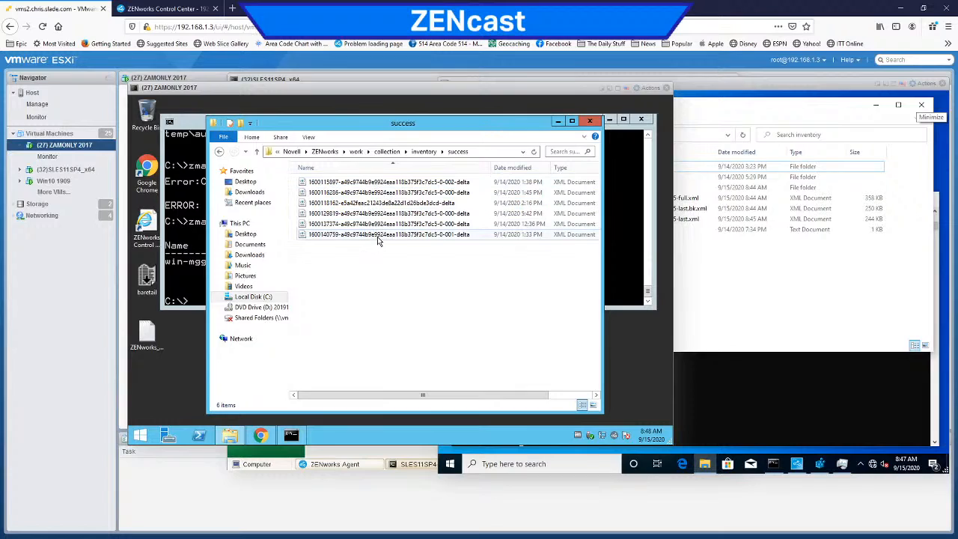
pyautogui.click(422, 151)
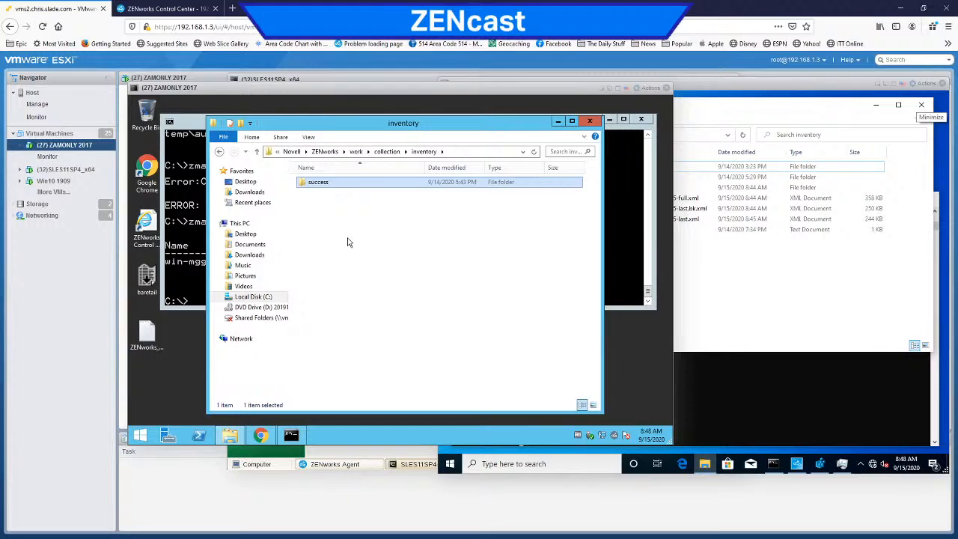
pyautogui.doubleClick(340, 184)
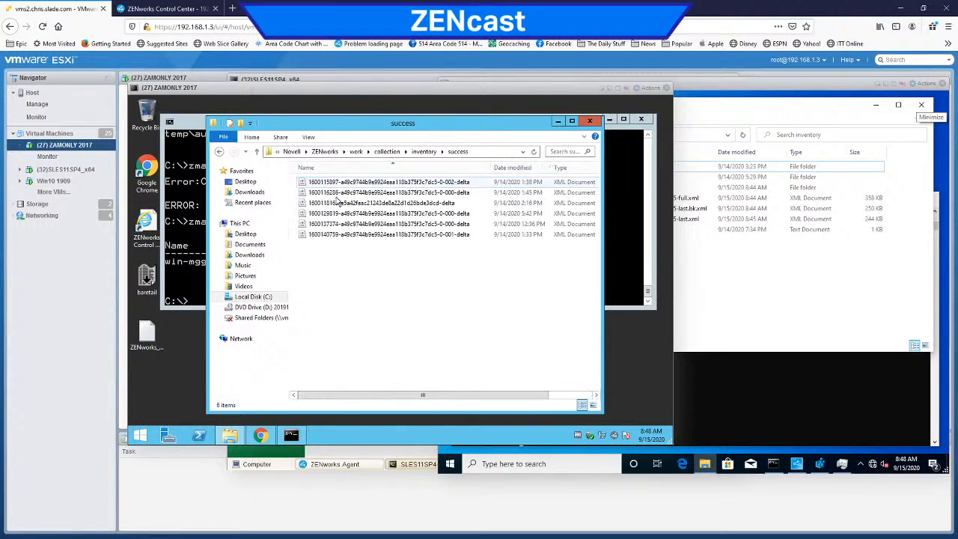
pyautogui.click(343, 217)
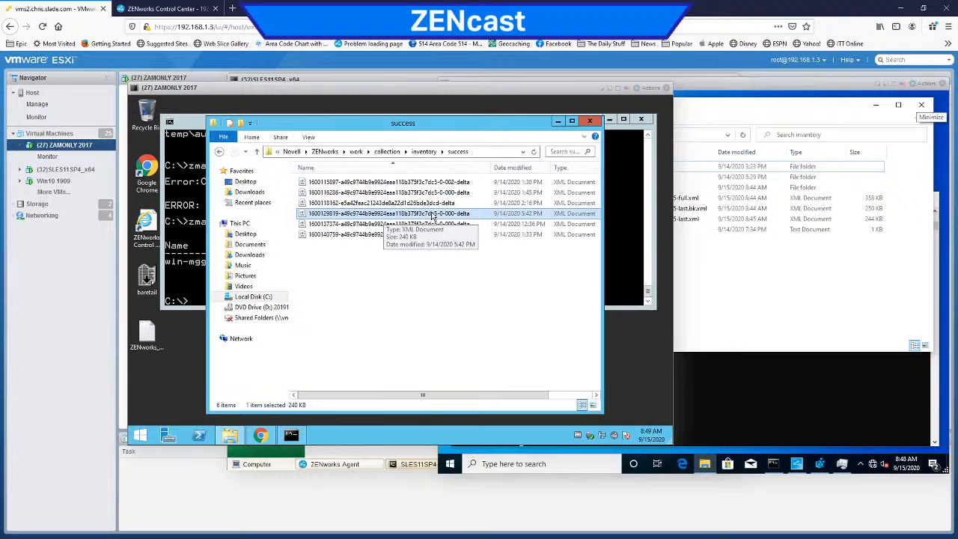
# Step: Check the earlier zman ogn lookup in the command prompt, and return to the collection's inventory folder
pyautogui.click(199, 246)
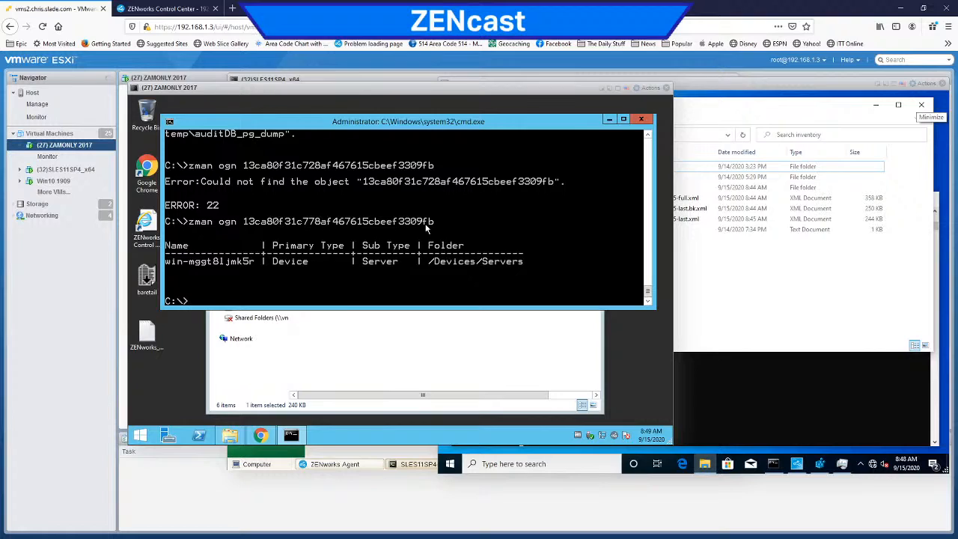
pyautogui.click(415, 333)
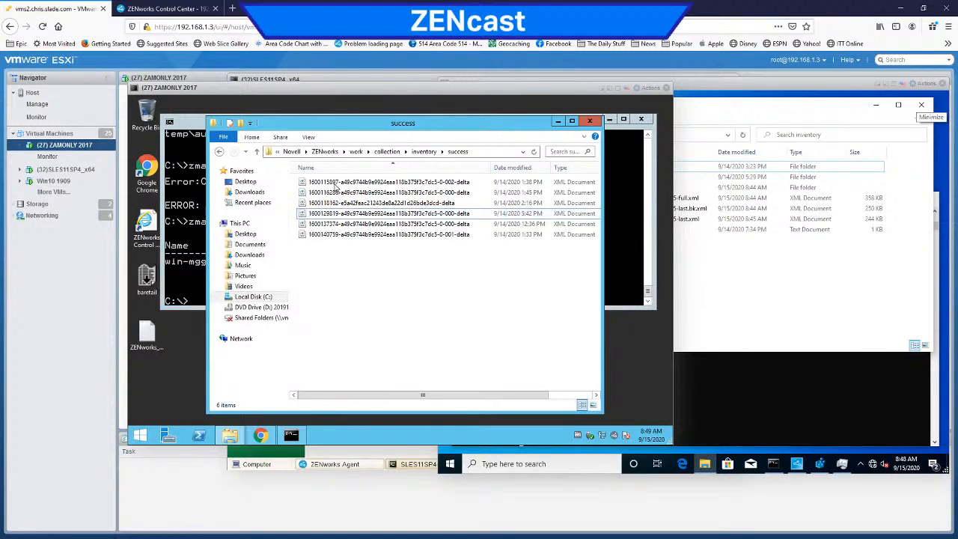
pyautogui.click(423, 153)
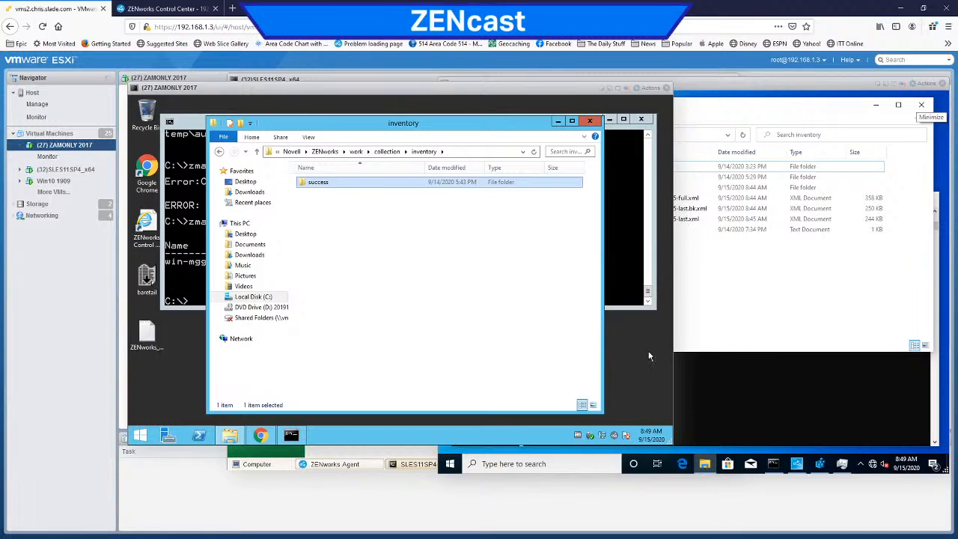
# Step: Switch to the SLES11SP4 console and try to run zman cdp in its terminal
pyautogui.click(330, 77)
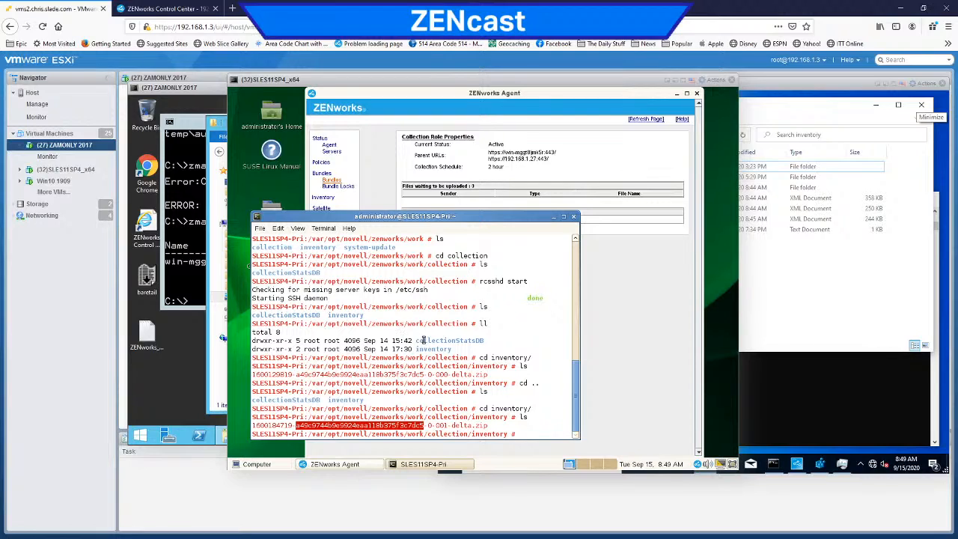
pyautogui.doubleClick(525, 342)
pyautogui.write('z')
pyautogui.write('man')
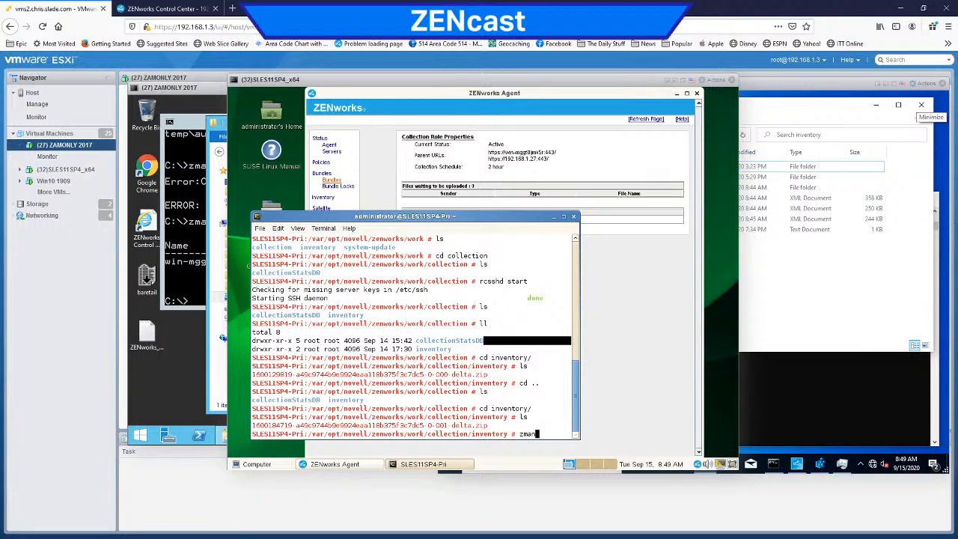
pyautogui.write(' cdp')
pyautogui.press('Return')
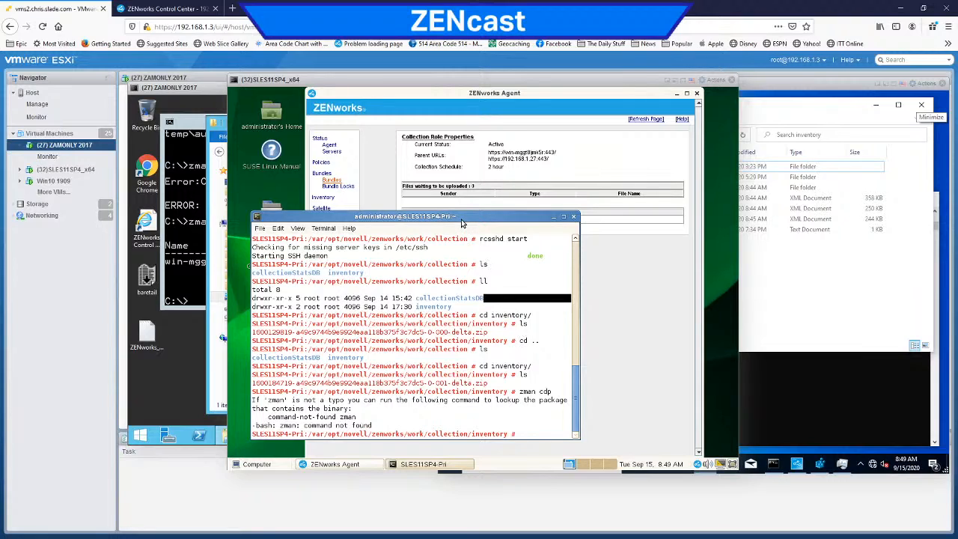
# Step: Move the terminal off the ZENworks Agent's collection page and list the inventory directory's files again
pyautogui.moveTo(462, 224); pyautogui.dragTo(597, 230)
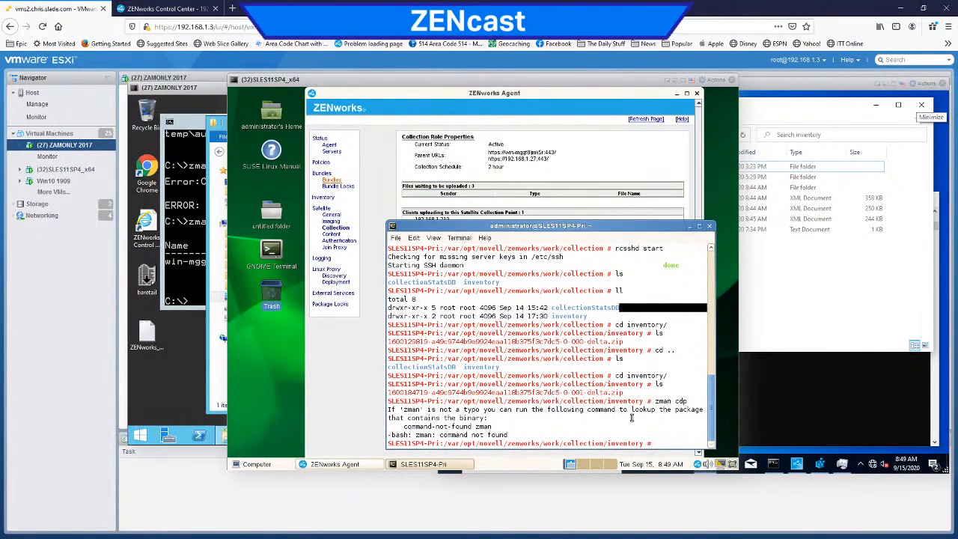
pyautogui.write('ls')
pyautogui.press('Return')
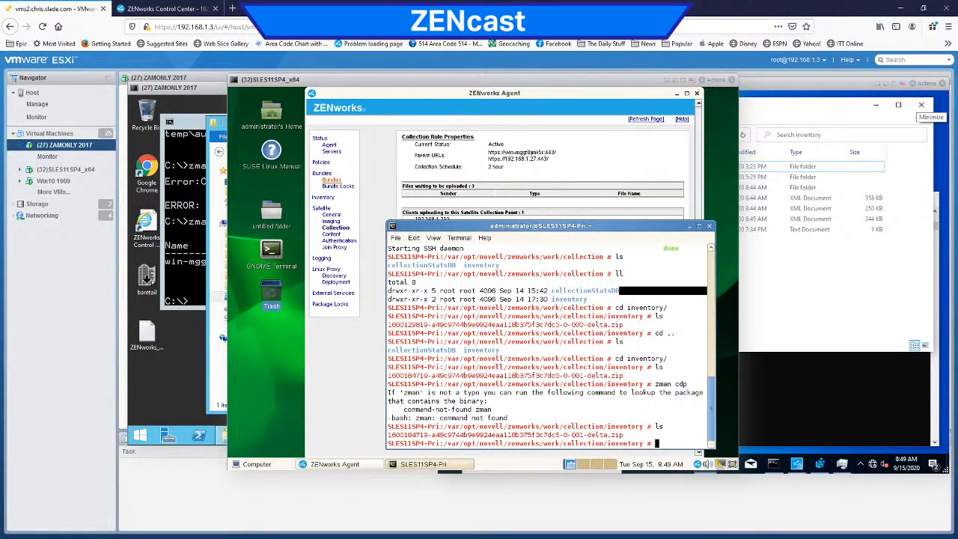
# Step: Try to run zman without arguments and zac cdp in the SLES11SP4 terminal
pyautogui.write('zman')
pyautogui.press('Return')
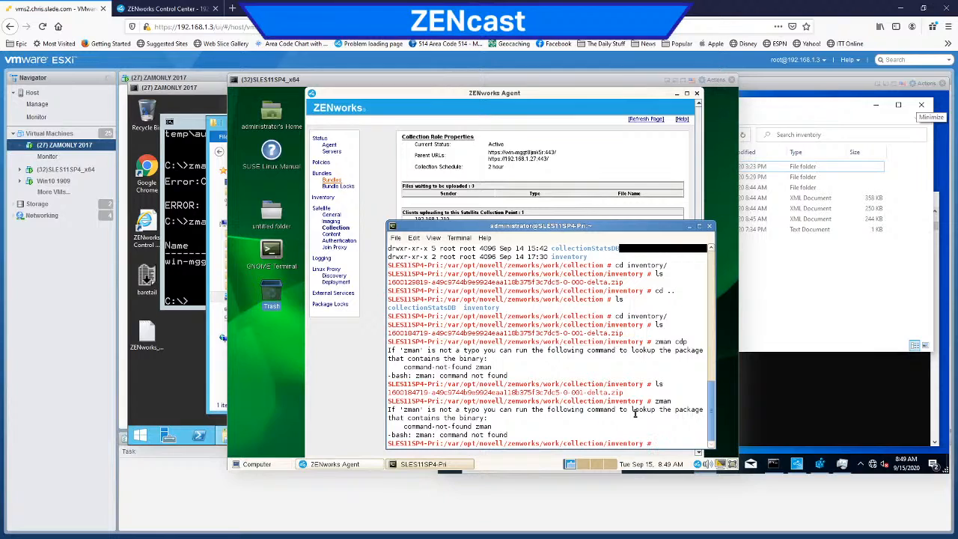
pyautogui.write('zac z')
pyautogui.write('dp')
pyautogui.press('Return')
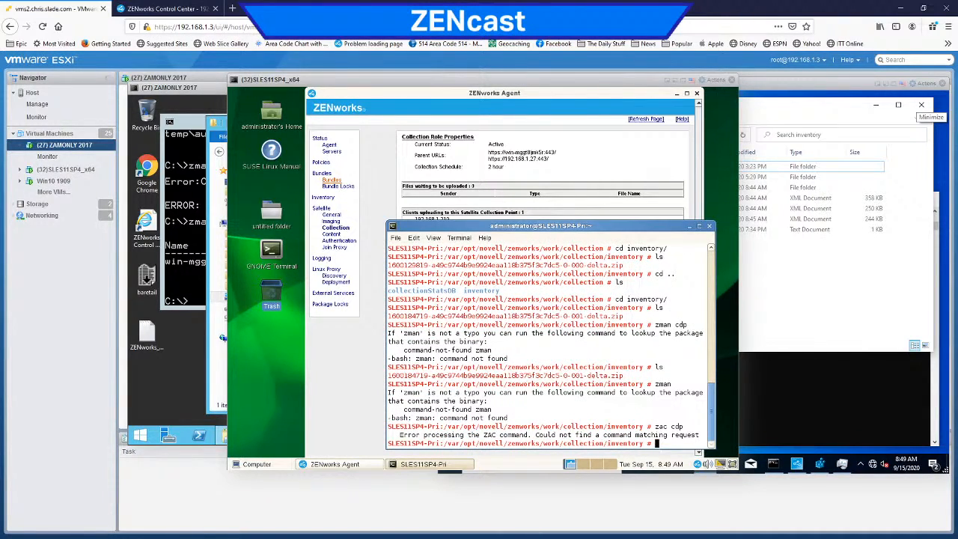
# Step: Move the SLES11SP4 terminal further up over the ZENworks Agent window, and bring the Win10 1909 console to the front
pyautogui.moveTo(529, 227); pyautogui.dragTo(489, 183)
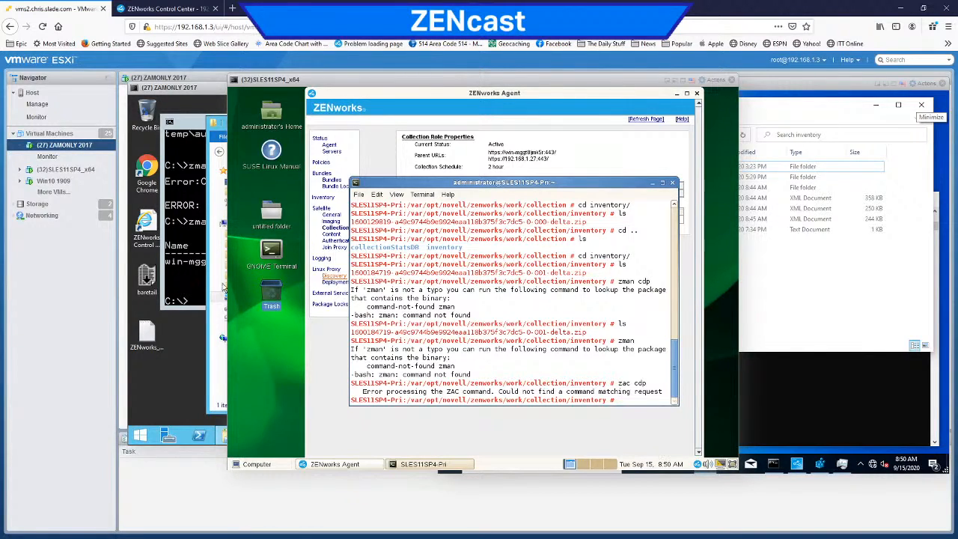
pyautogui.click(828, 293)
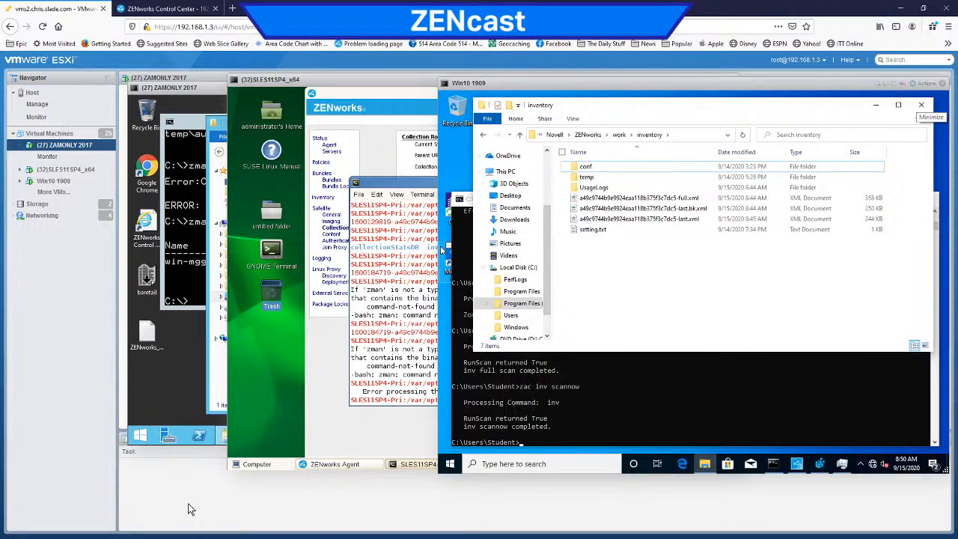
# Step: Switch to ZENworks Control Center and open the inventory summary of DESKTOP-8QT382H from the home page's Device Hot List
pyautogui.click(160, 11)
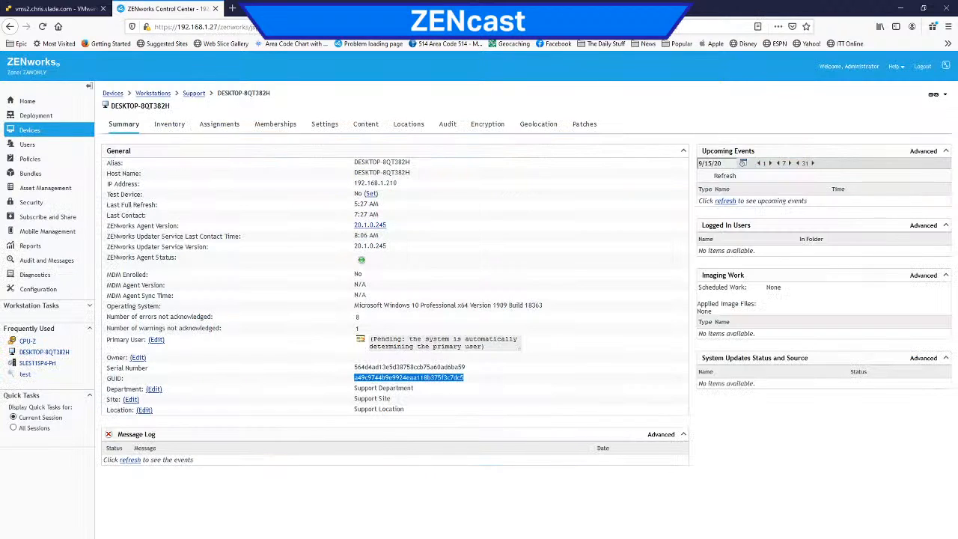
pyautogui.click(29, 131)
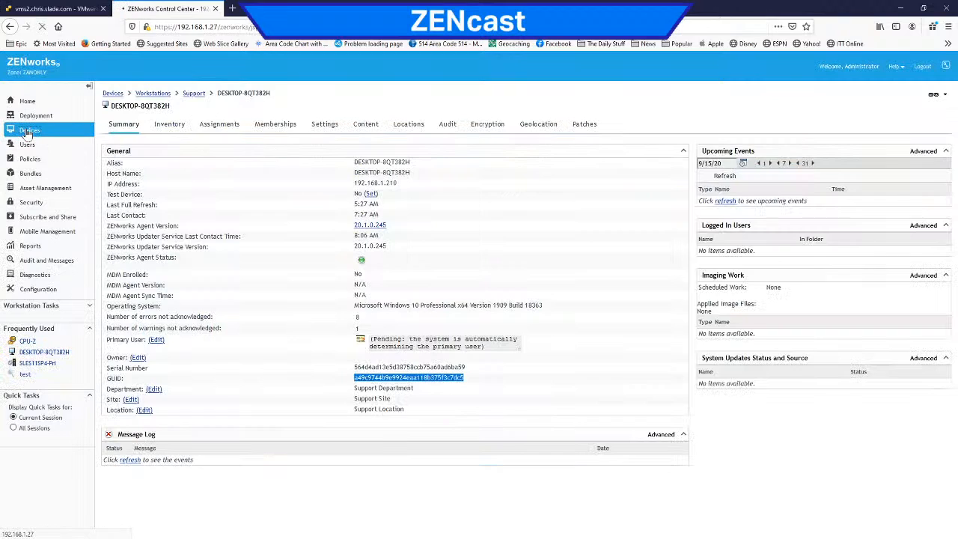
pyautogui.click(27, 100)
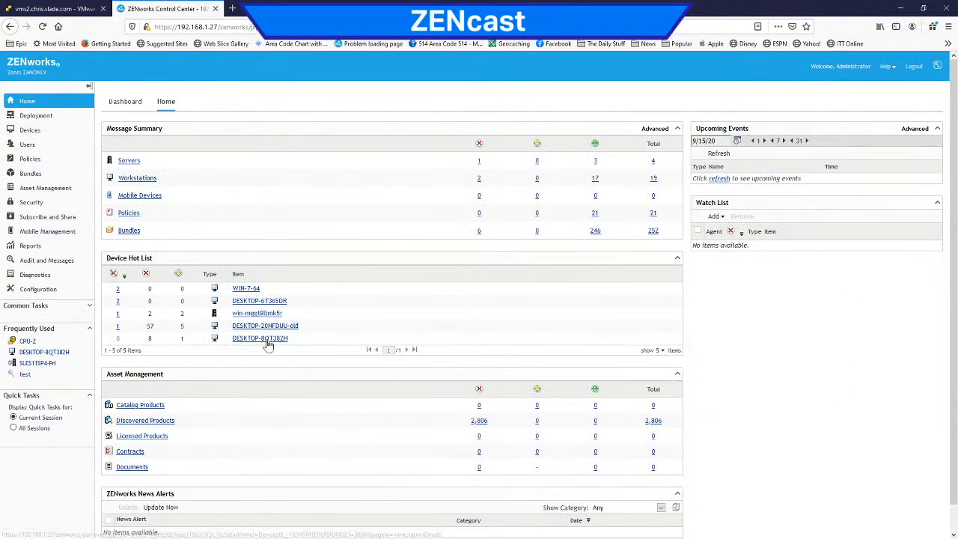
pyautogui.click(268, 340)
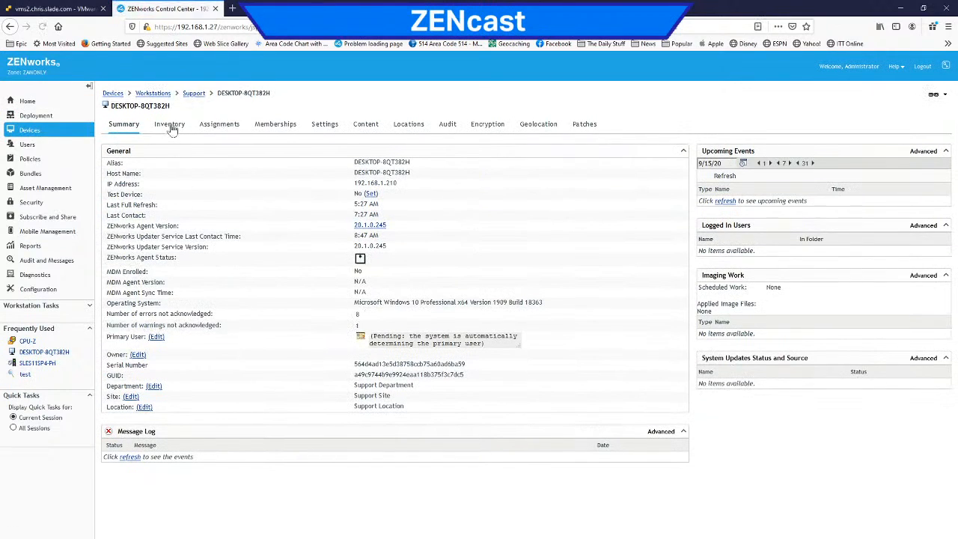
pyautogui.click(169, 124)
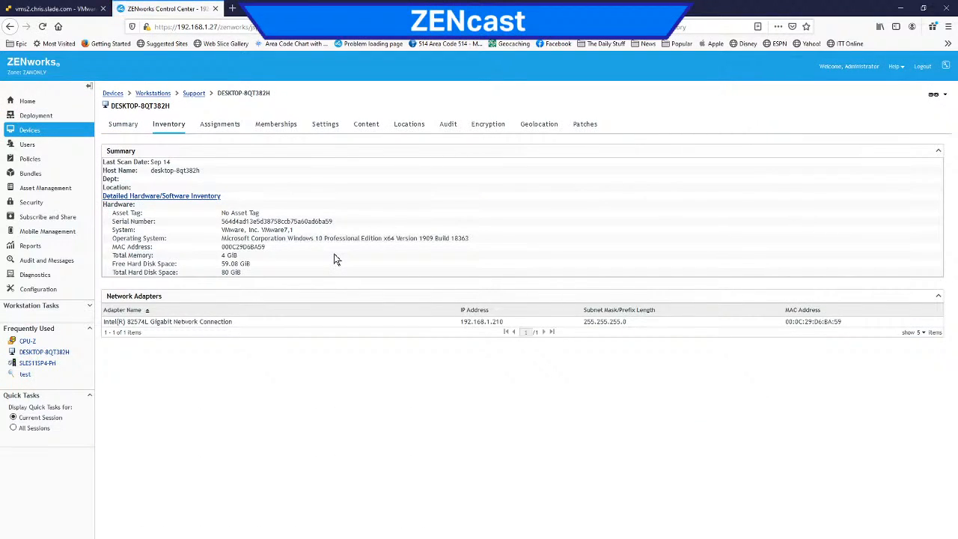
# Step: Review the hardware, software and Metro apps in the device's Detailed Hardware/Software Inventory, and close the report
pyautogui.click(179, 197)
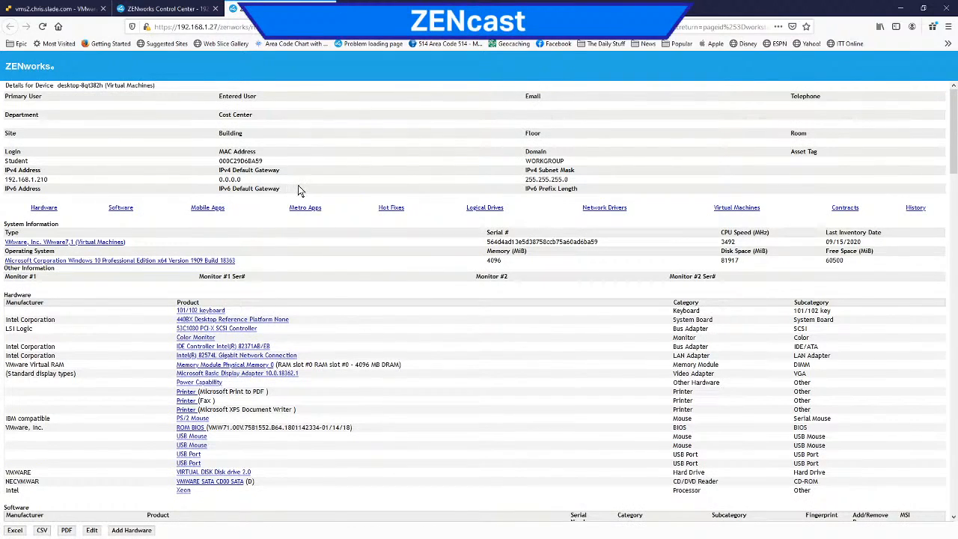
pyautogui.scroll(-5, 314, 292)
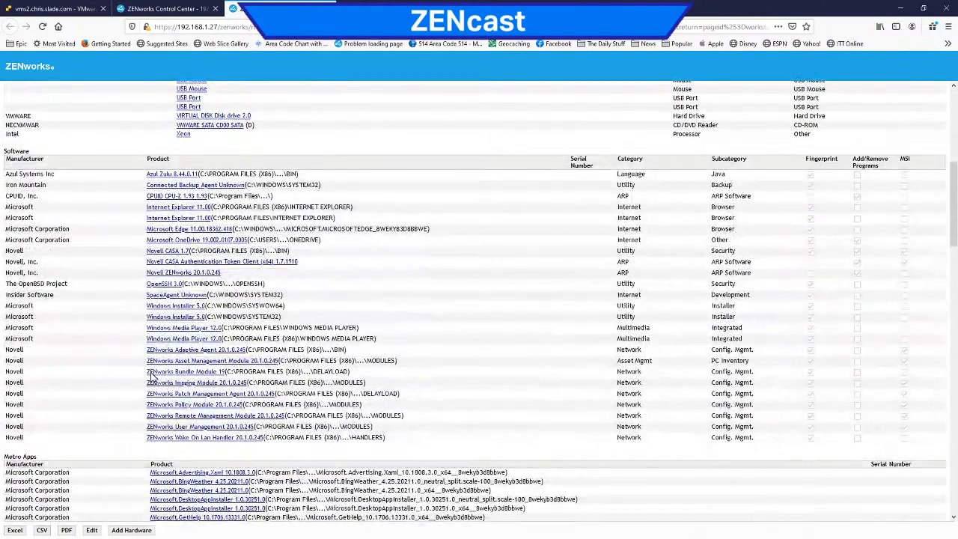
pyautogui.scroll(-3, 117, 320)
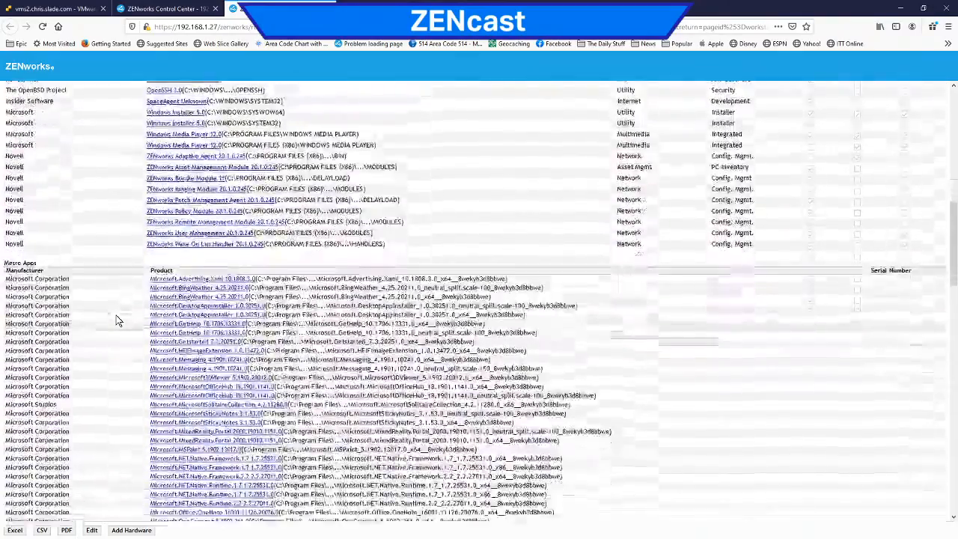
pyautogui.scroll(4, 119, 320)
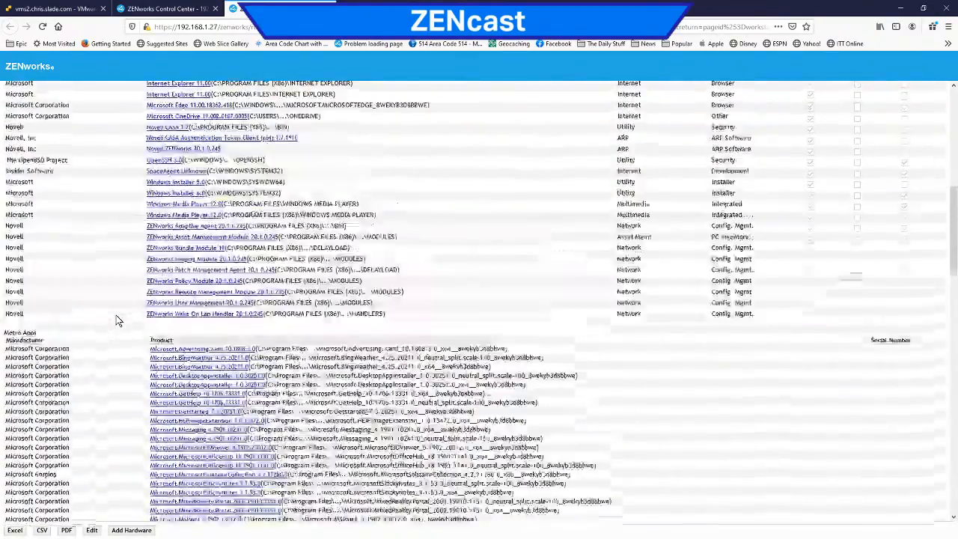
pyautogui.scroll(4, 125, 320)
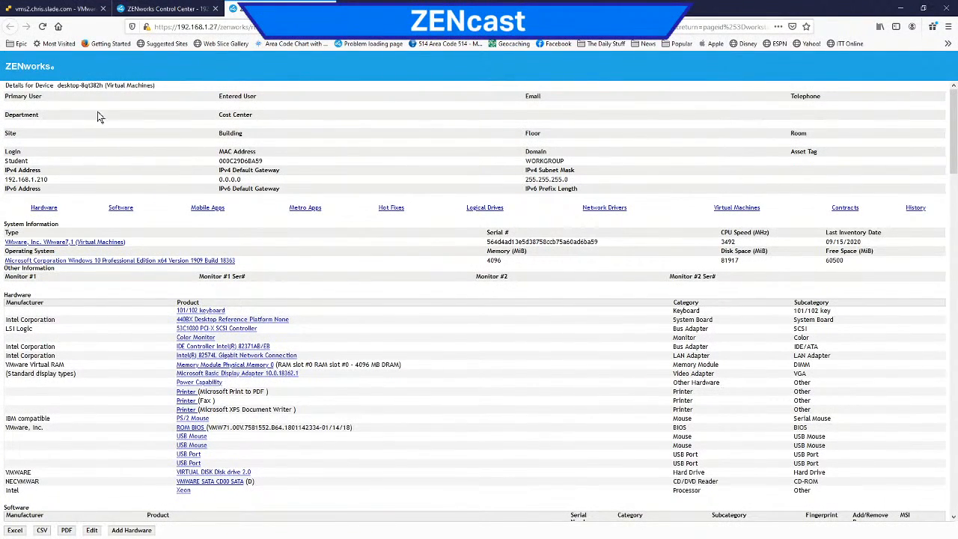
pyautogui.hotkey('ctrl', 'w')
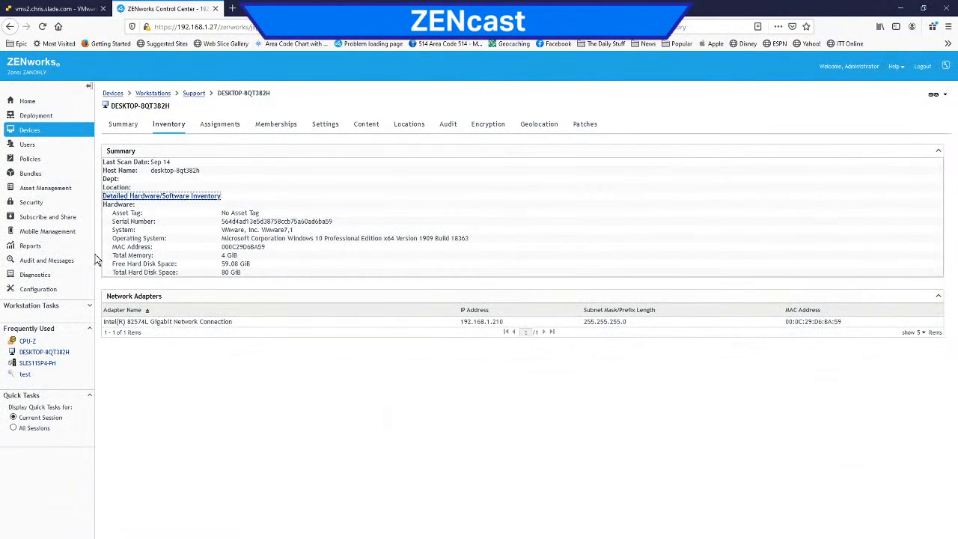
# Step: Open the workstation and server Inventory settings from the Management Zone Settings in the zone configuration
pyautogui.click(31, 290)
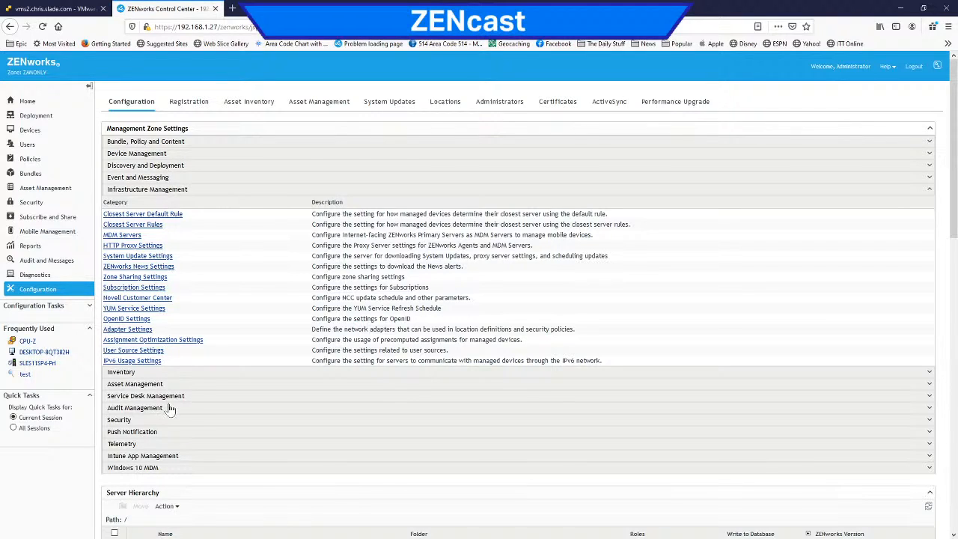
pyautogui.click(131, 373)
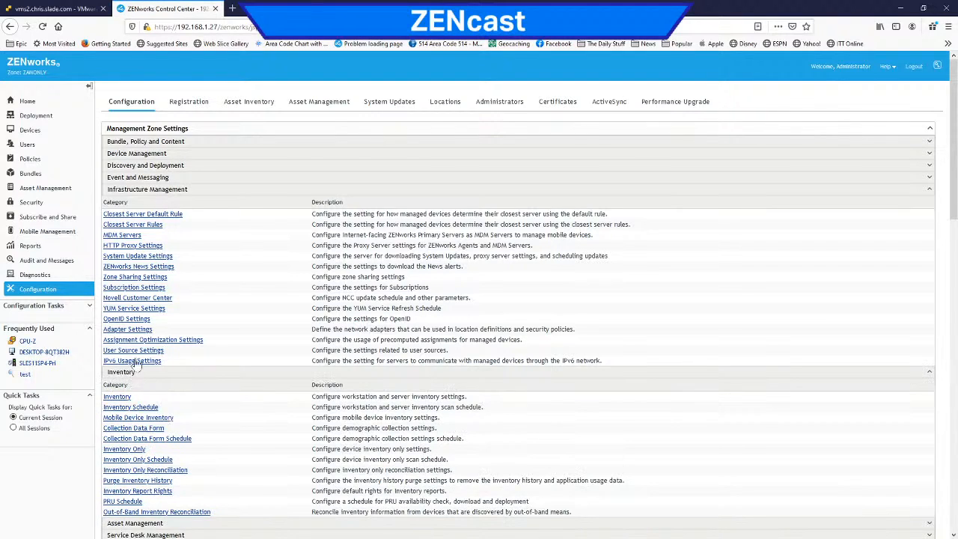
pyautogui.click(174, 192)
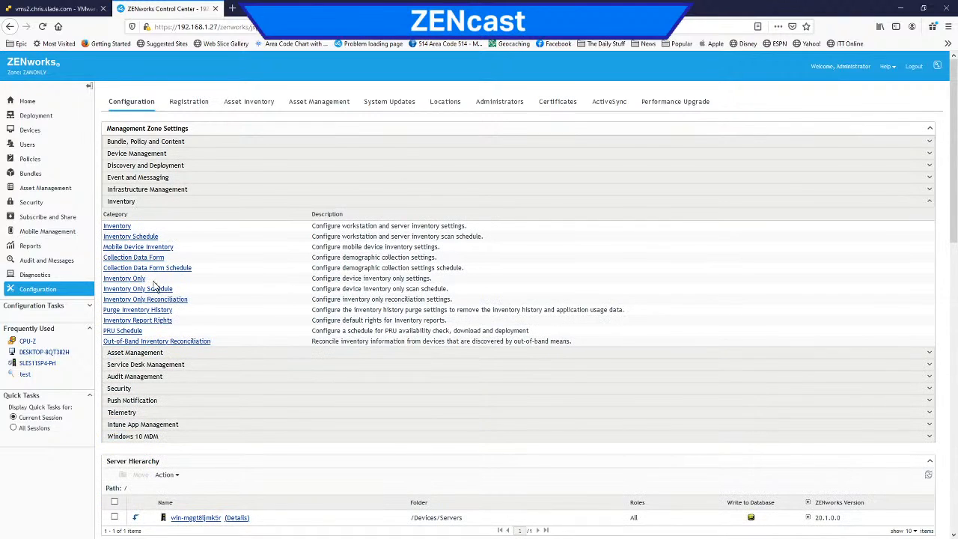
pyautogui.click(116, 226)
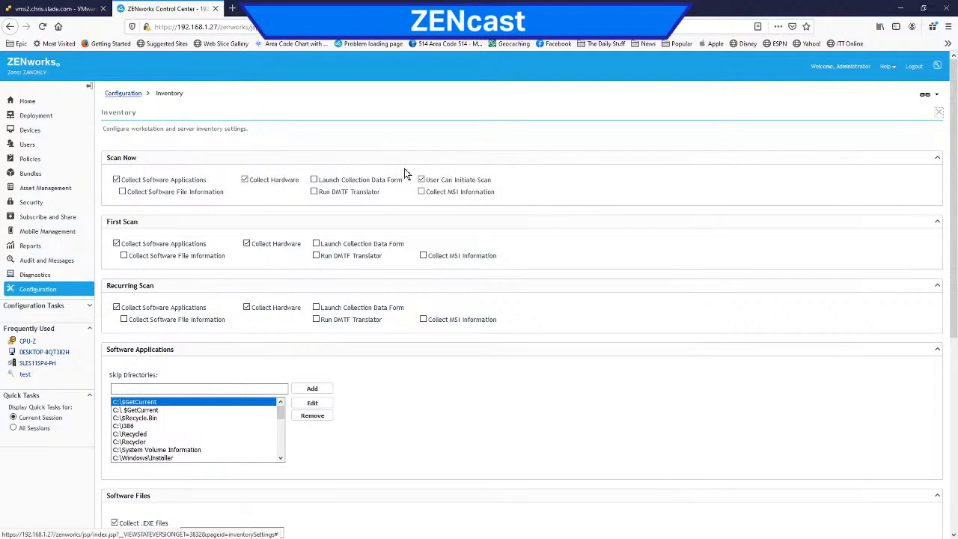
# Step: Switch to the Win10 1909 console, launch the ZENworks Technician Application, and open its inventory details with the scan schedule
pyautogui.click(62, 9)
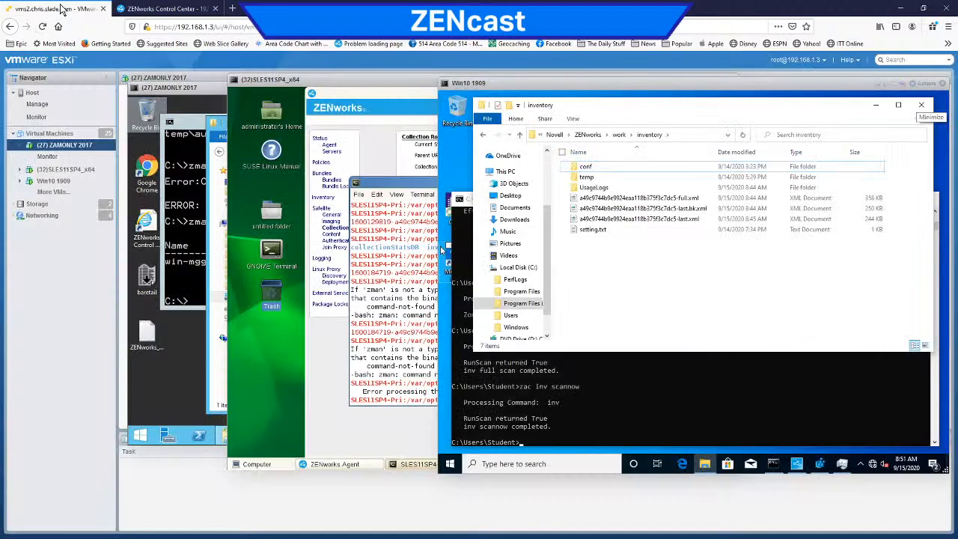
pyautogui.click(796, 465)
pyautogui.rightClick(795, 468)
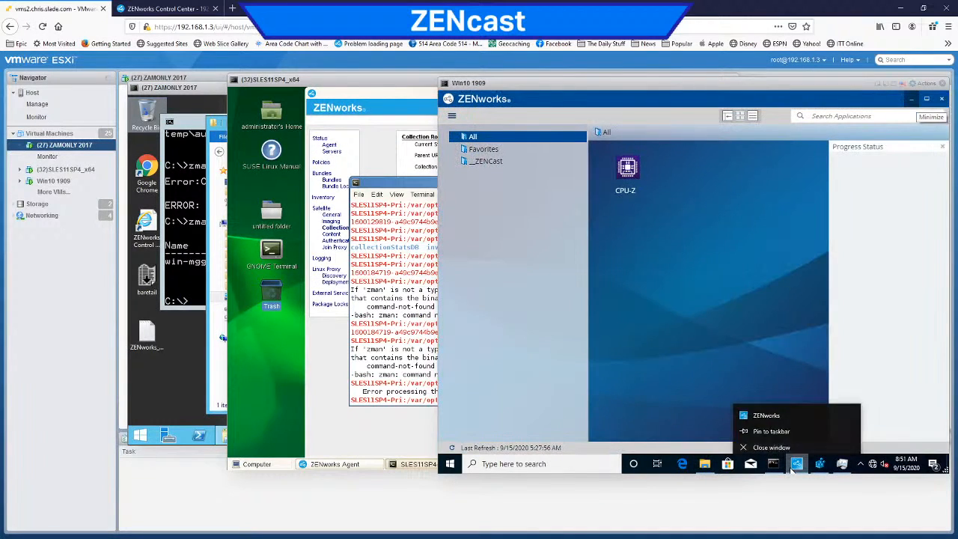
pyautogui.click(862, 465)
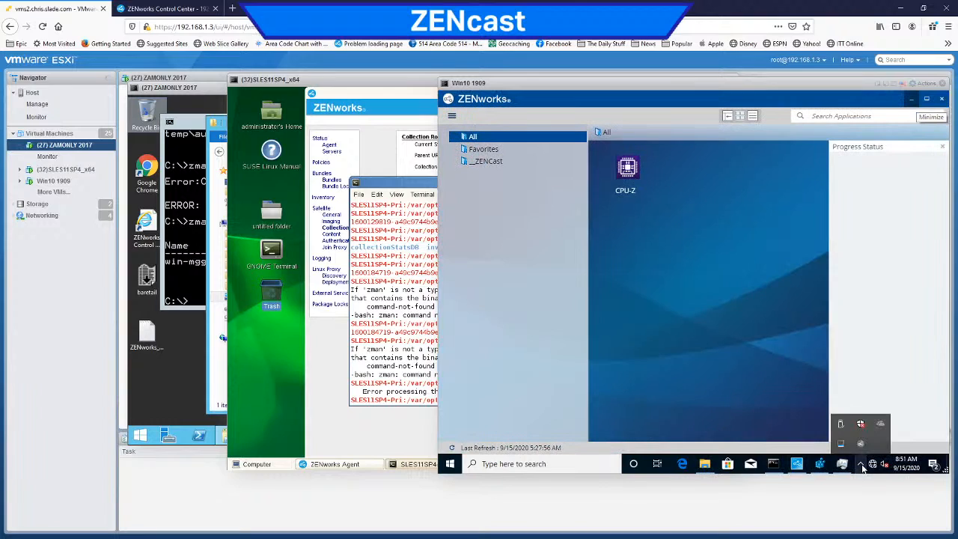
pyautogui.rightClick(862, 444)
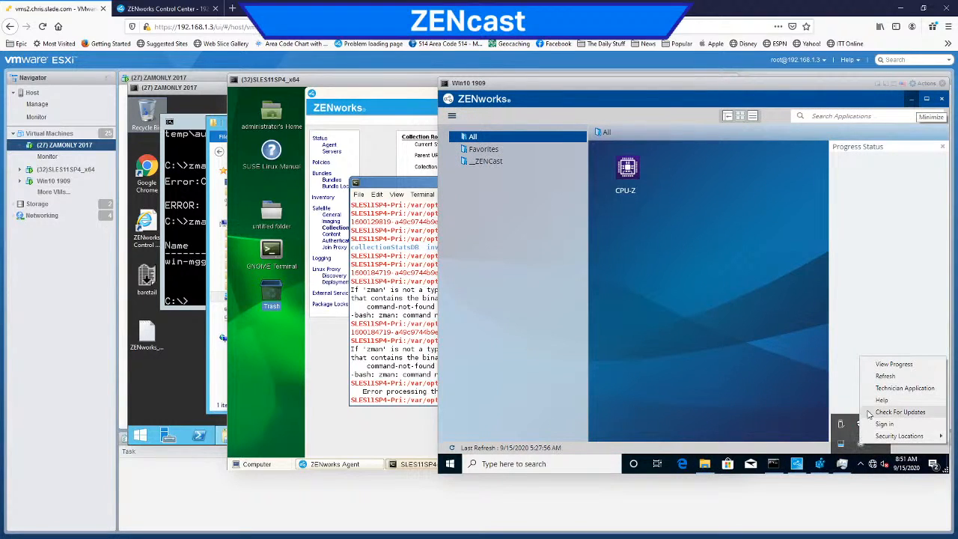
pyautogui.click(902, 388)
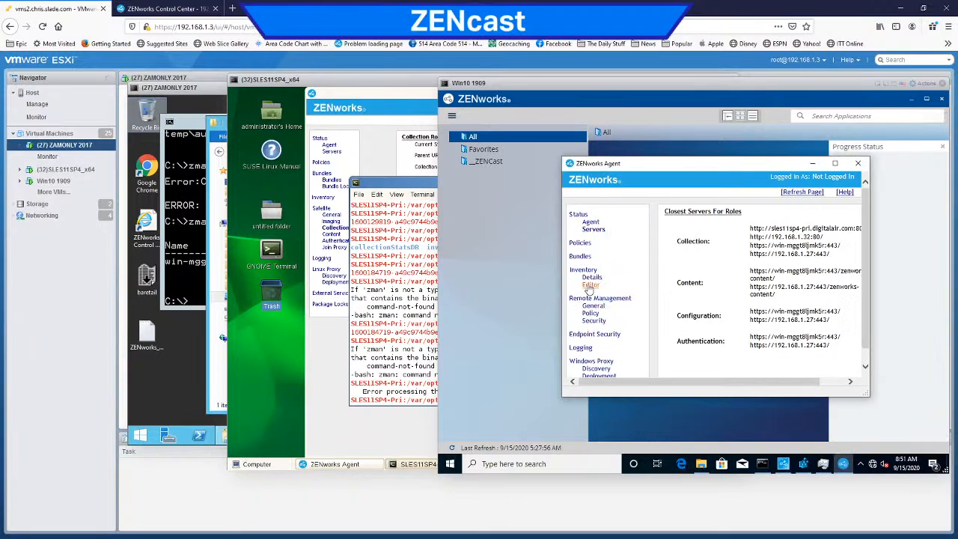
pyautogui.click(592, 278)
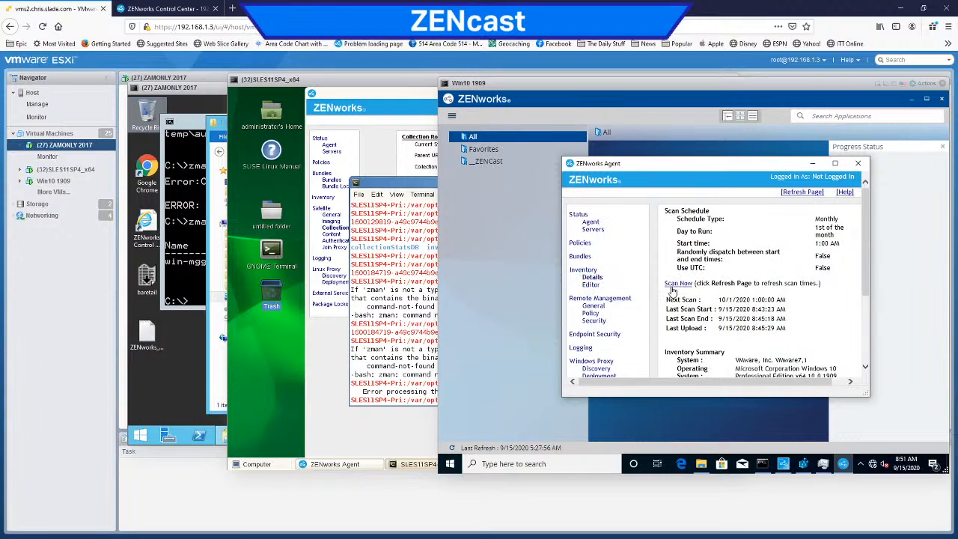
# Step: Return to the zone's Inventory settings in ZENworks Control Center and examine the Skip Directories list for software applications
pyautogui.click(179, 9)
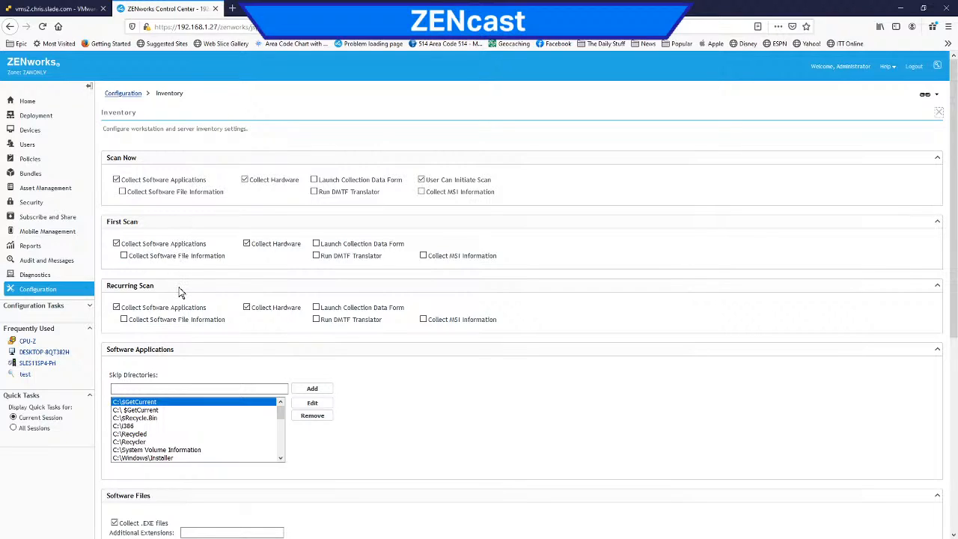
pyautogui.scroll(-5, 579, 285)
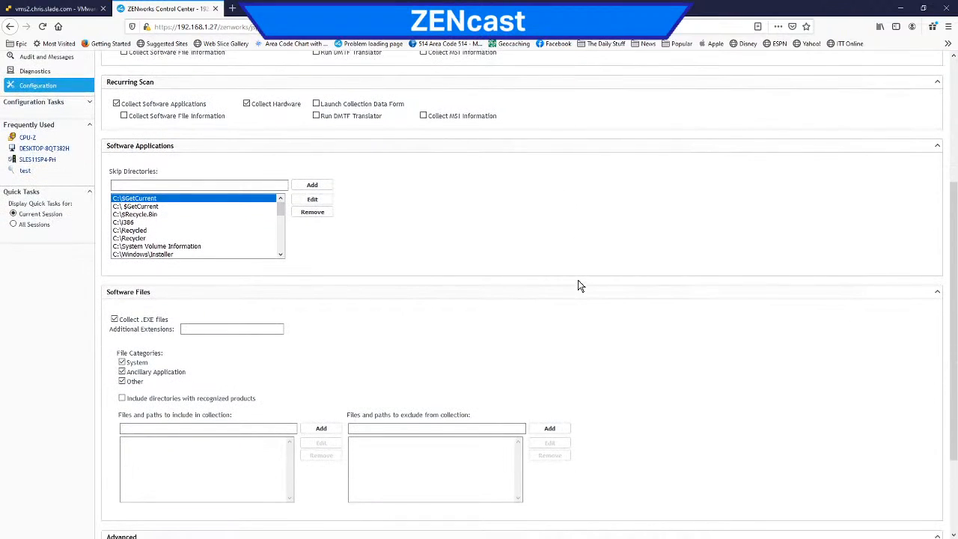
pyautogui.scroll(-2, 578, 285)
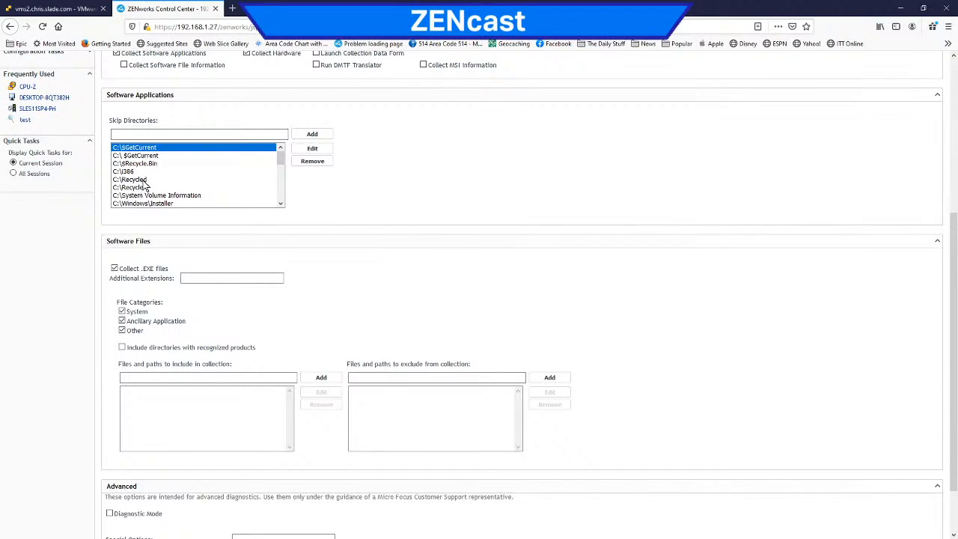
pyautogui.click(282, 198)
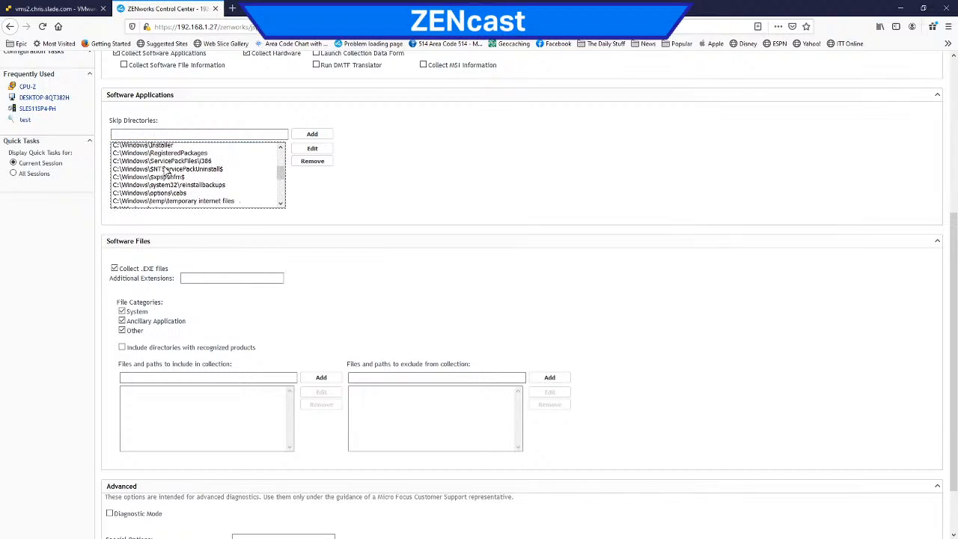
pyautogui.click(282, 198)
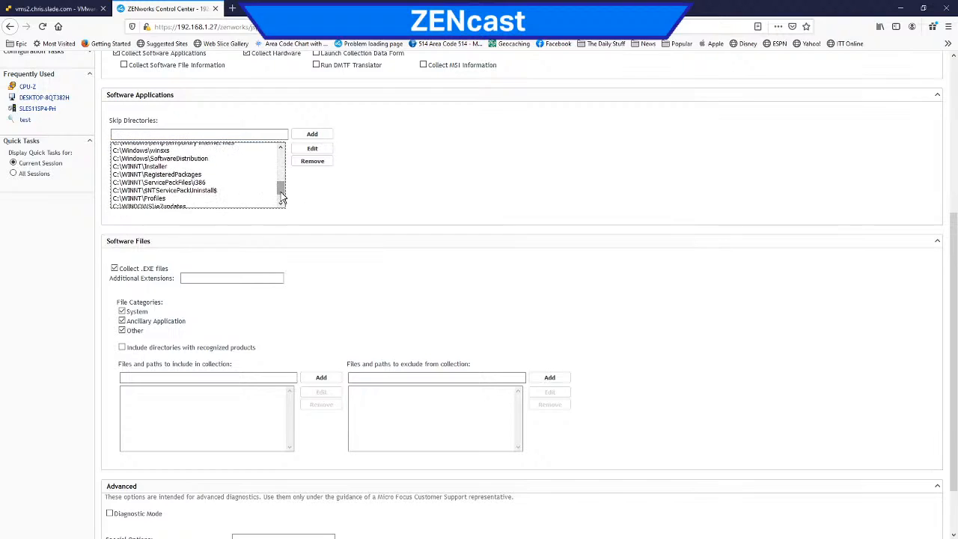
pyautogui.moveTo(280, 192); pyautogui.dragTo(281, 158)
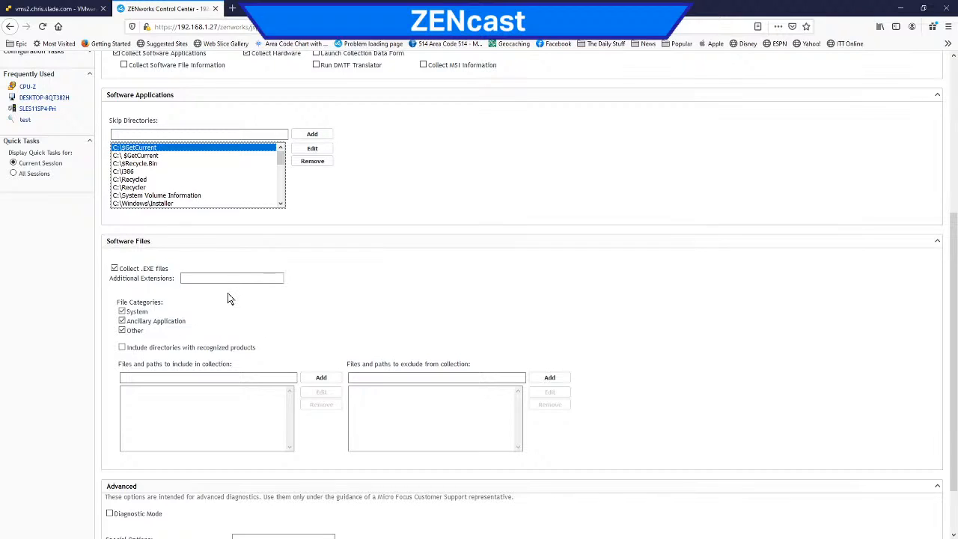
# Step: Highlight the include and exclude path labels under Software Files, and toggle Collect .EXE files off and back on
pyautogui.moveTo(167, 364); pyautogui.dragTo(174, 362)
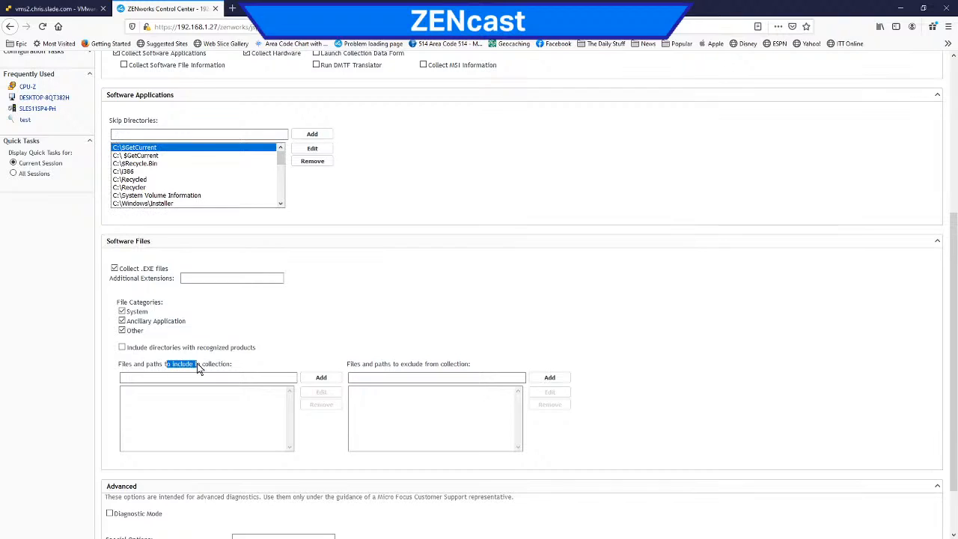
pyautogui.moveTo(400, 364); pyautogui.dragTo(431, 367)
pyautogui.click(115, 271)
pyautogui.click(116, 271)
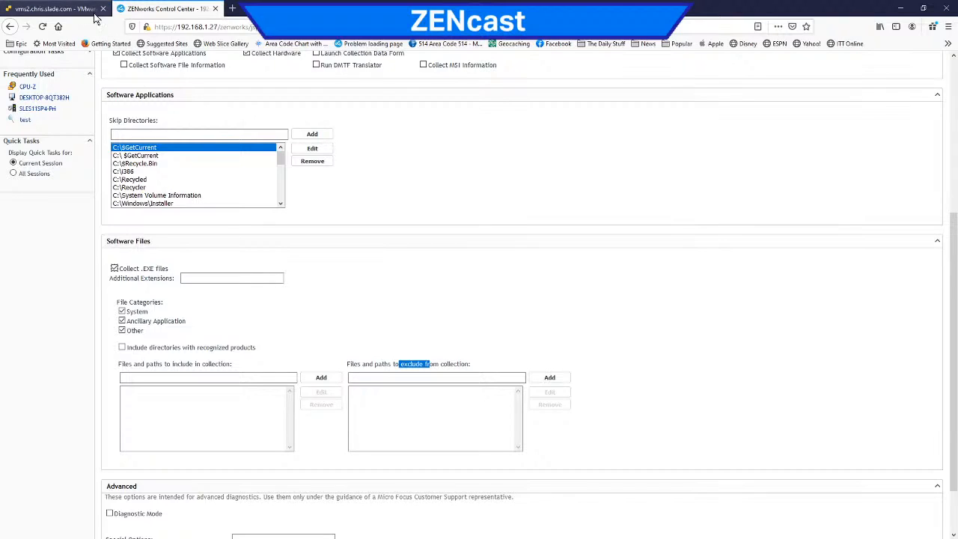
# Step: Open the Detailed Hardware/Software Inventory of DESKTOP-8QT382H again and examine its software list
pyautogui.click(46, 97)
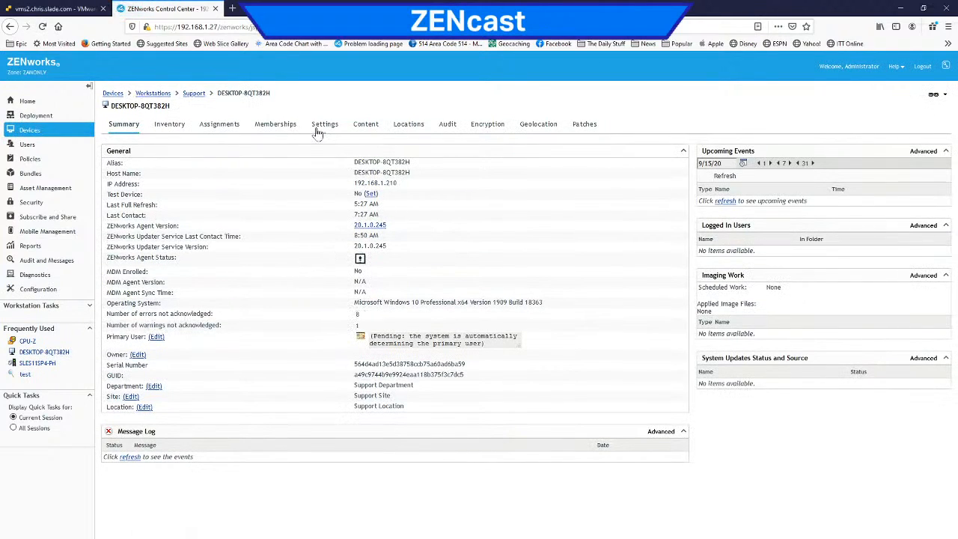
pyautogui.click(166, 128)
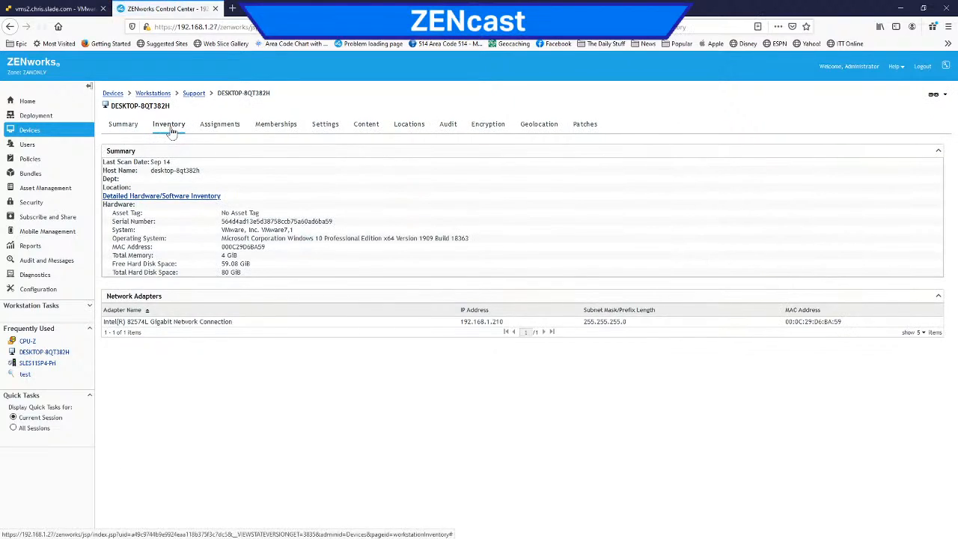
pyautogui.click(163, 196)
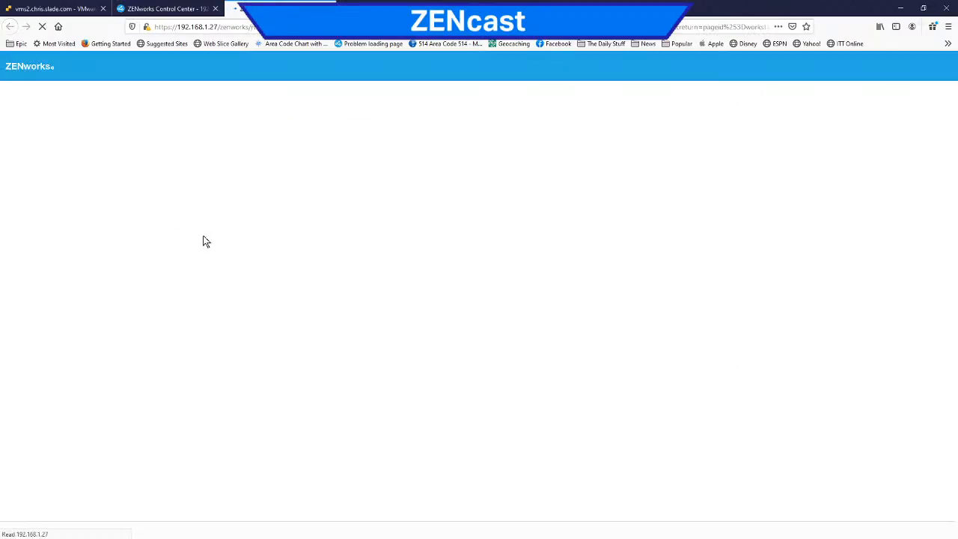
pyautogui.scroll(-5, 271, 223)
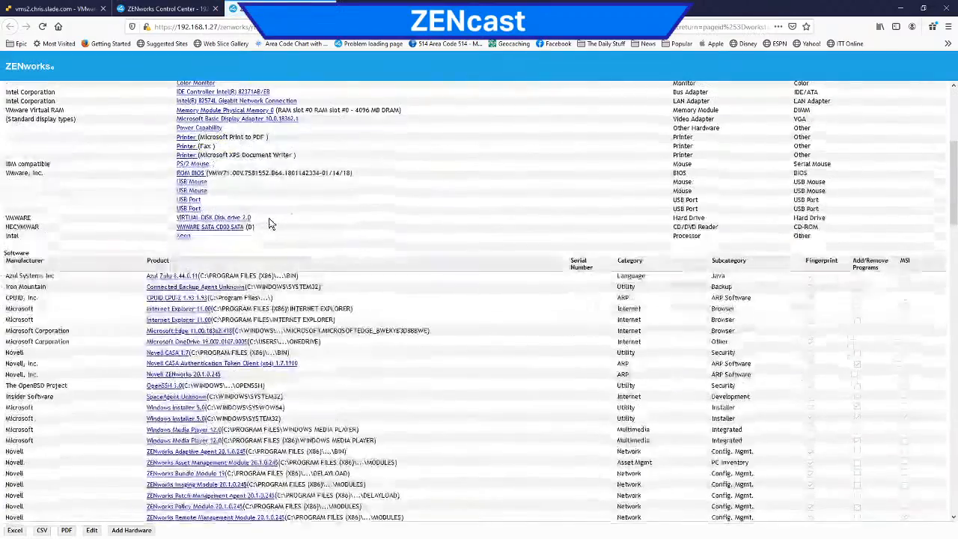
# Step: Examine the metro apps, hot fixes, logical drives and network drivers in the device's detailed inventory, and return to its software list
pyautogui.scroll(-8, 272, 223)
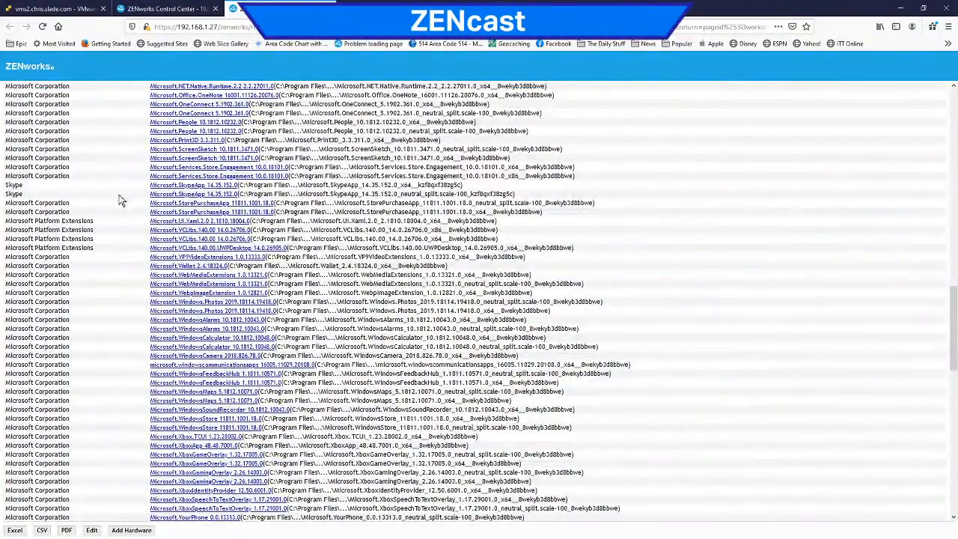
pyautogui.scroll(-3, 124, 237)
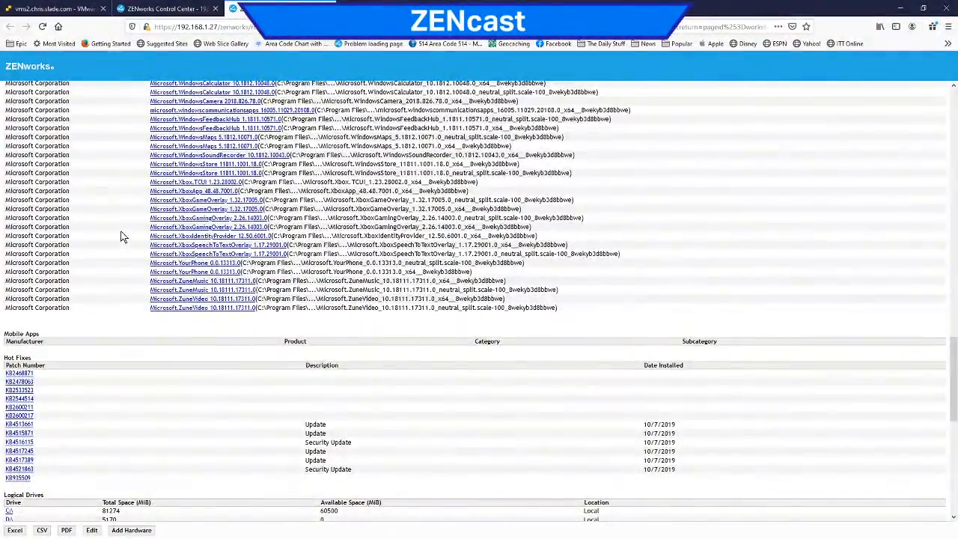
pyautogui.scroll(-2, 124, 236)
pyautogui.scroll(-3, 123, 237)
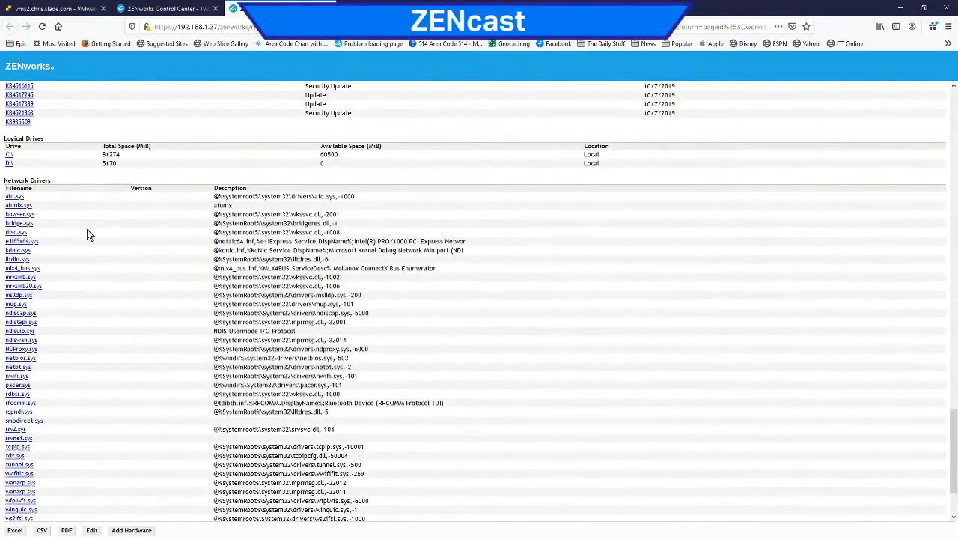
pyautogui.scroll(-2, 91, 253)
pyautogui.scroll(4, 91, 253)
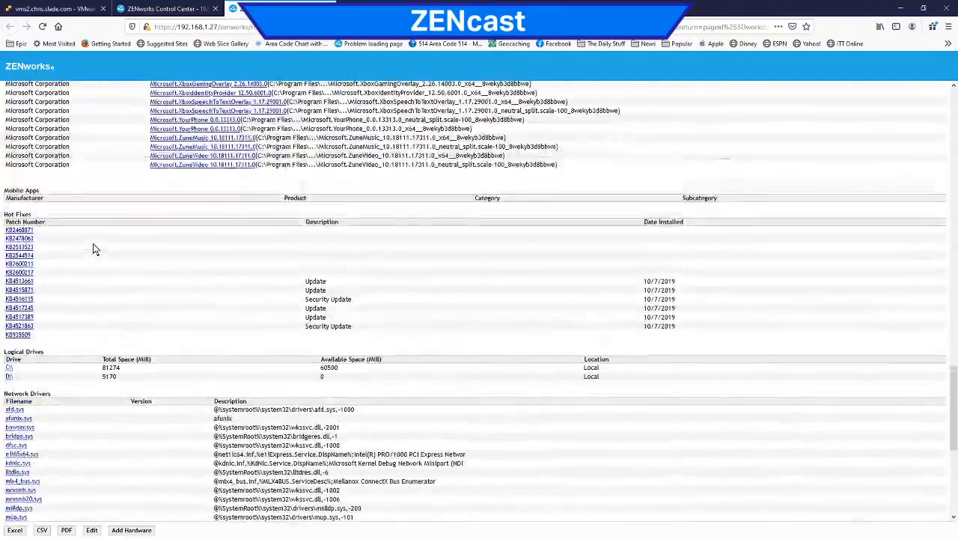
pyautogui.scroll(4, 93, 250)
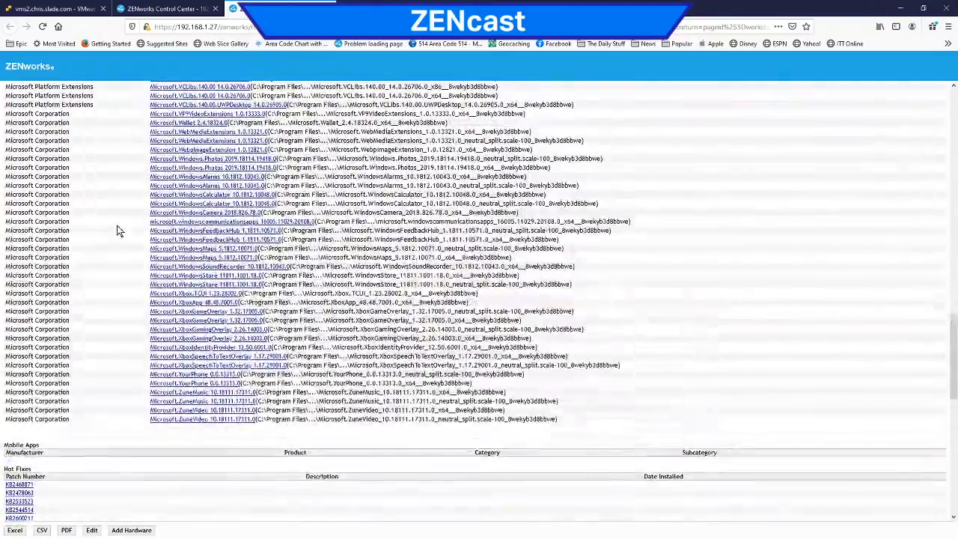
pyautogui.scroll(4, 118, 230)
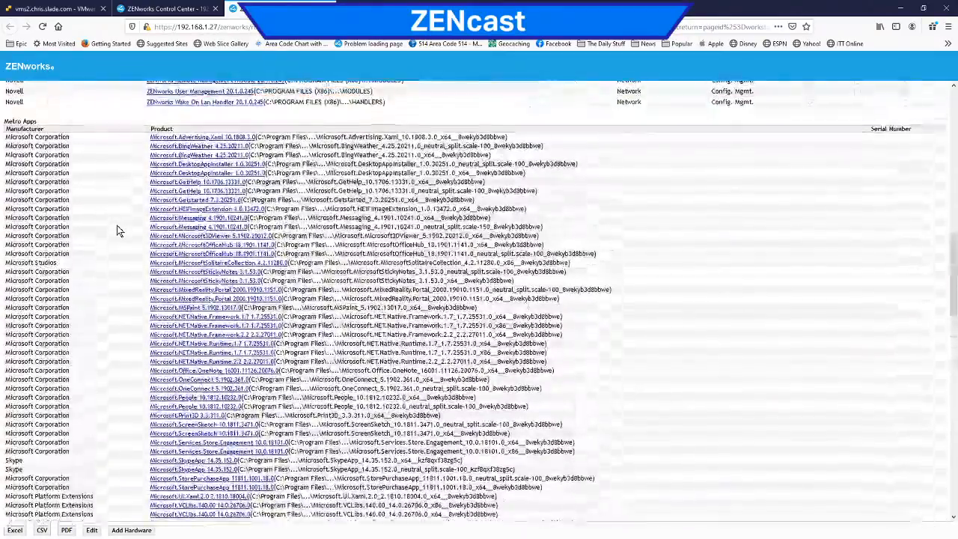
pyautogui.scroll(2, 118, 230)
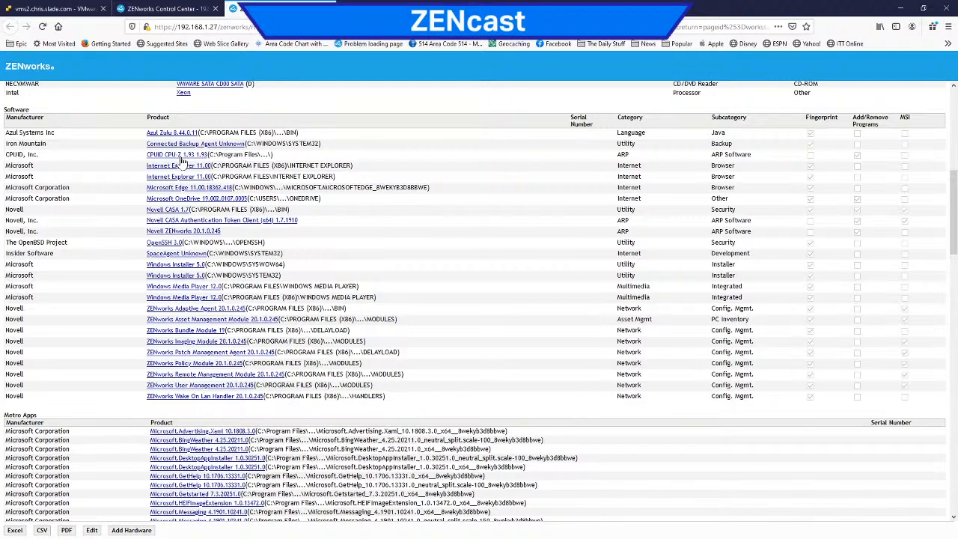
# Step: Review the detailed inventory from the hardware section down to virtual machines and contracts, and go back to the device details
pyautogui.scroll(3, 427, 239)
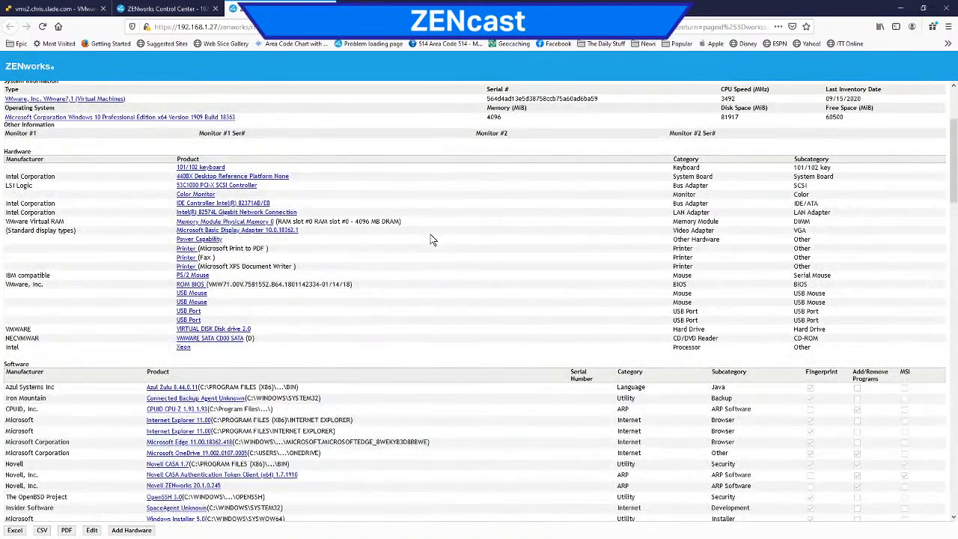
pyautogui.scroll(2, 432, 239)
pyautogui.scroll(-15, 431, 238)
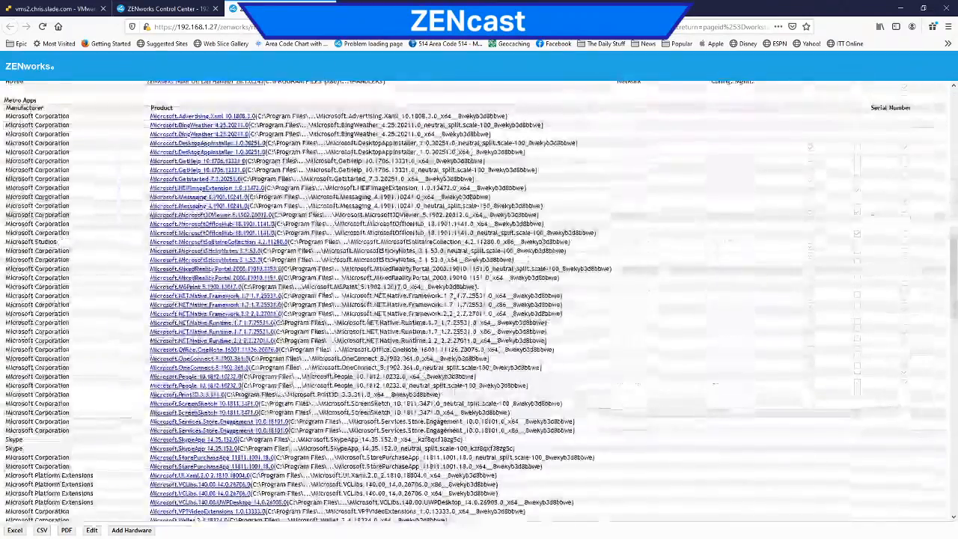
pyautogui.scroll(-15, 430, 238)
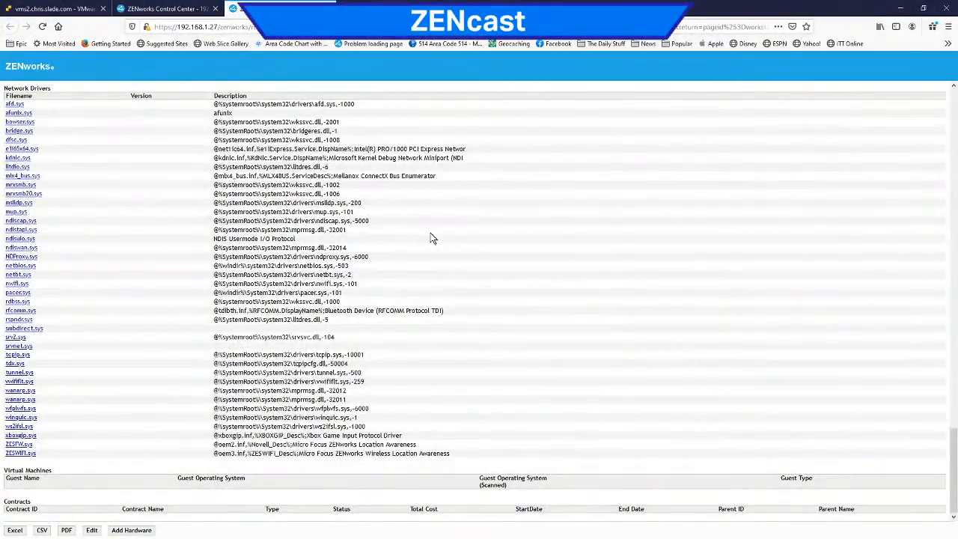
pyautogui.scroll(4, 432, 238)
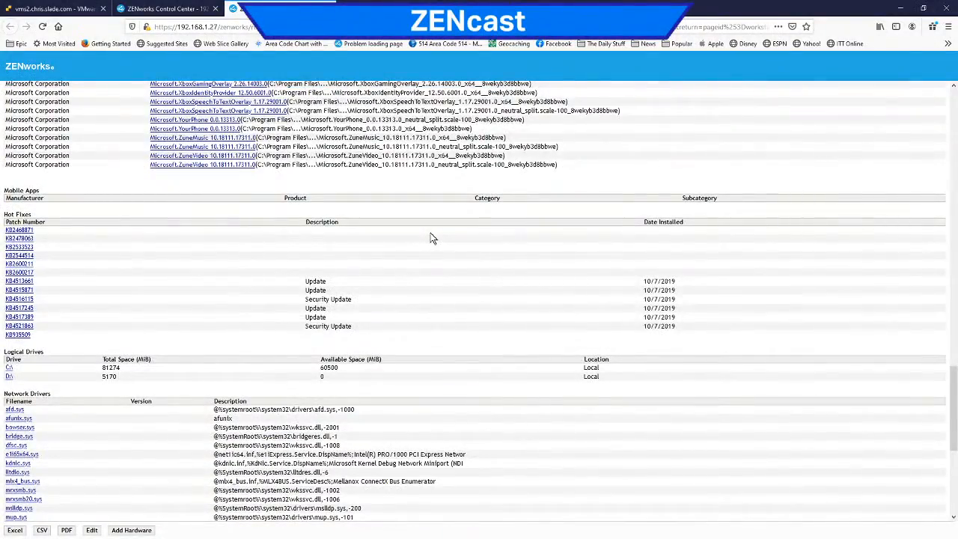
pyautogui.scroll(5, 432, 238)
pyautogui.scroll(15, 432, 238)
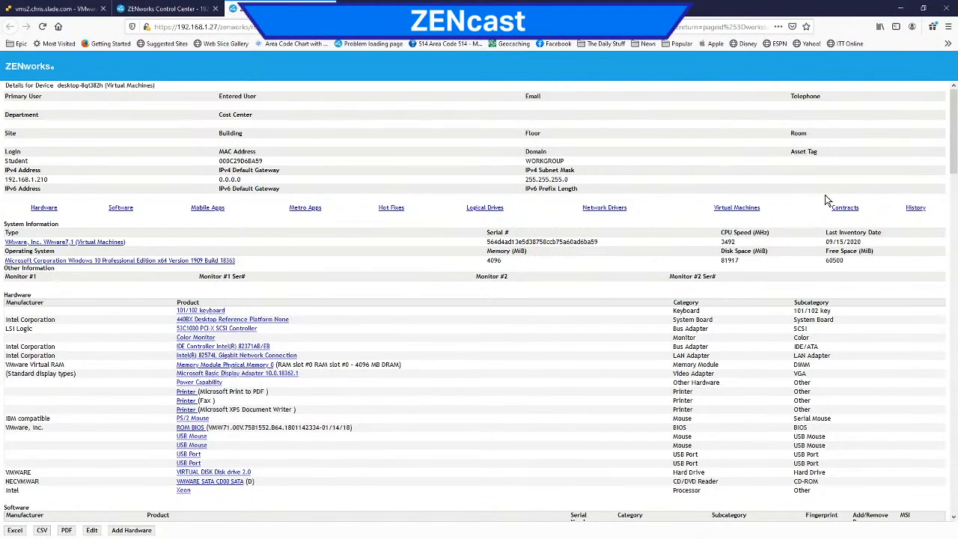
# Step: Open the History of desktop-8qt382h and examine its recorded item changes and component additions
pyautogui.click(915, 209)
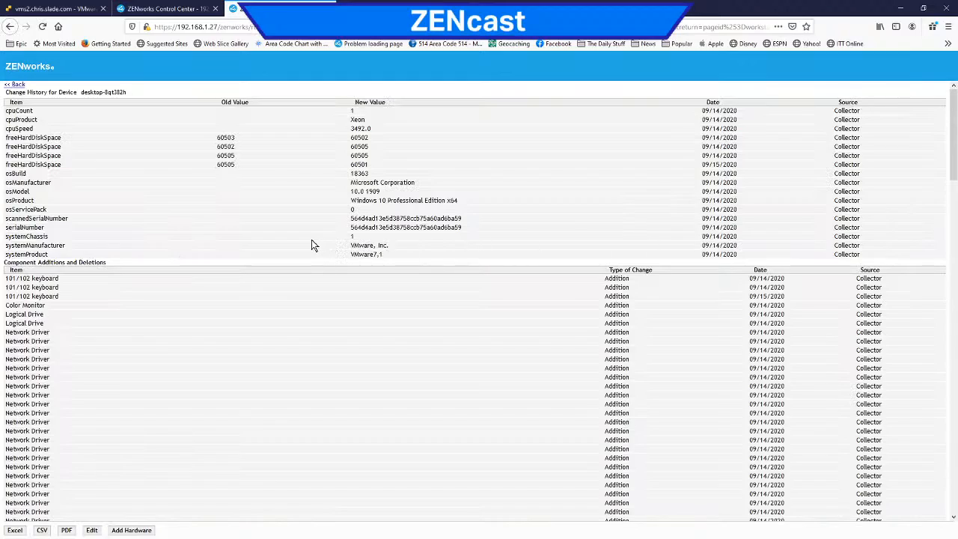
pyautogui.scroll(-8, 313, 241)
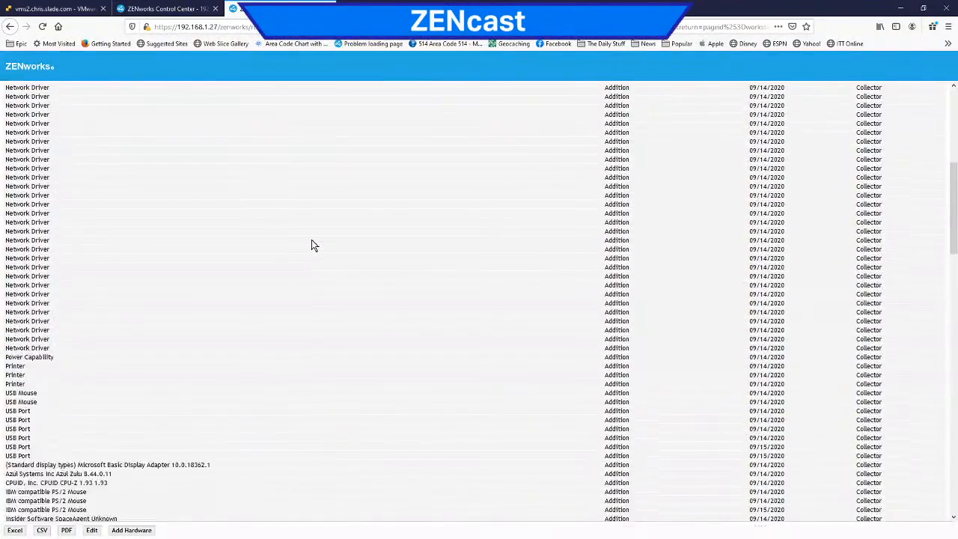
pyautogui.scroll(-14, 313, 246)
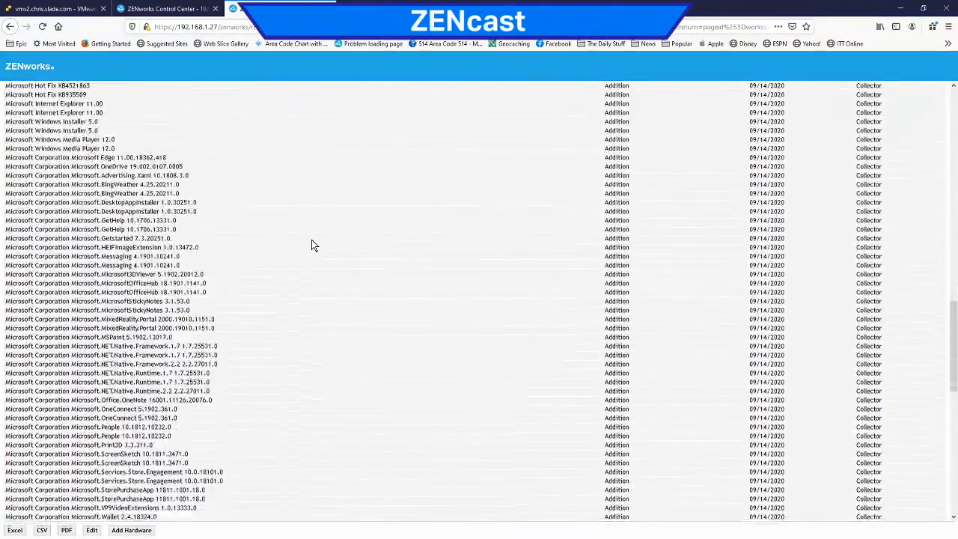
pyautogui.scroll(-15, 313, 245)
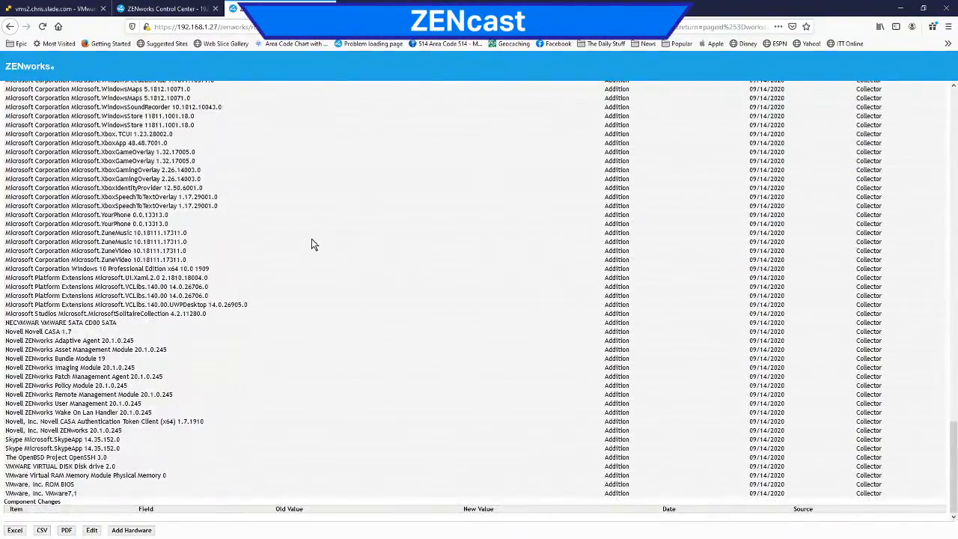
pyautogui.scroll(20, 312, 239)
pyautogui.scroll(1, 314, 238)
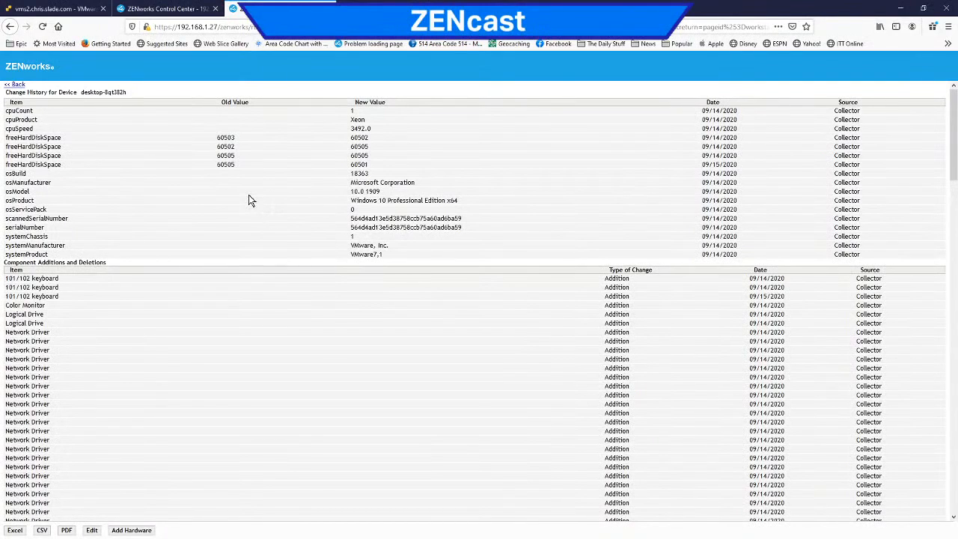
# Step: Search the change history for "cpu", advance to the CPUID CPU-Z entry, and highlight its date
pyautogui.hotkey('ctrl', 'f')
pyautogui.write('bpu')
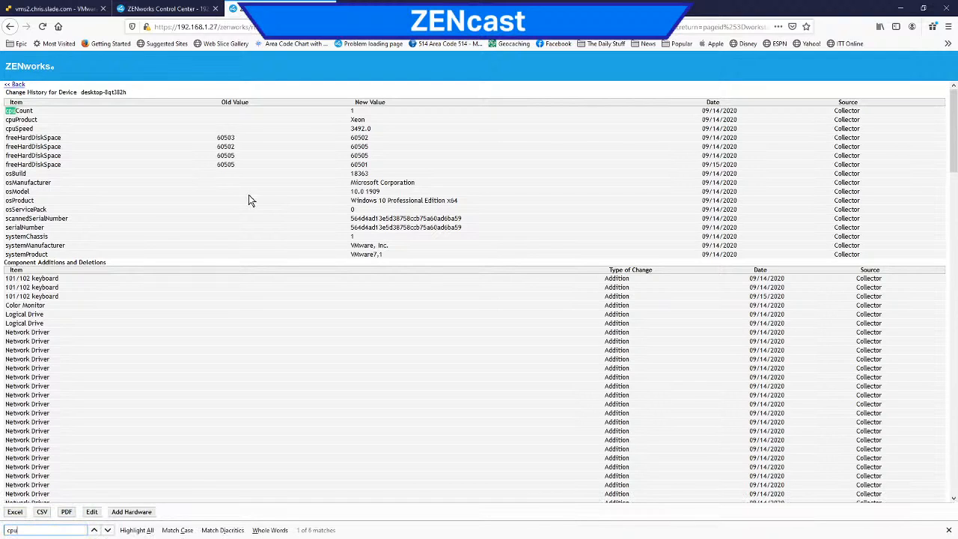
pyautogui.scroll(-1, 225, 374)
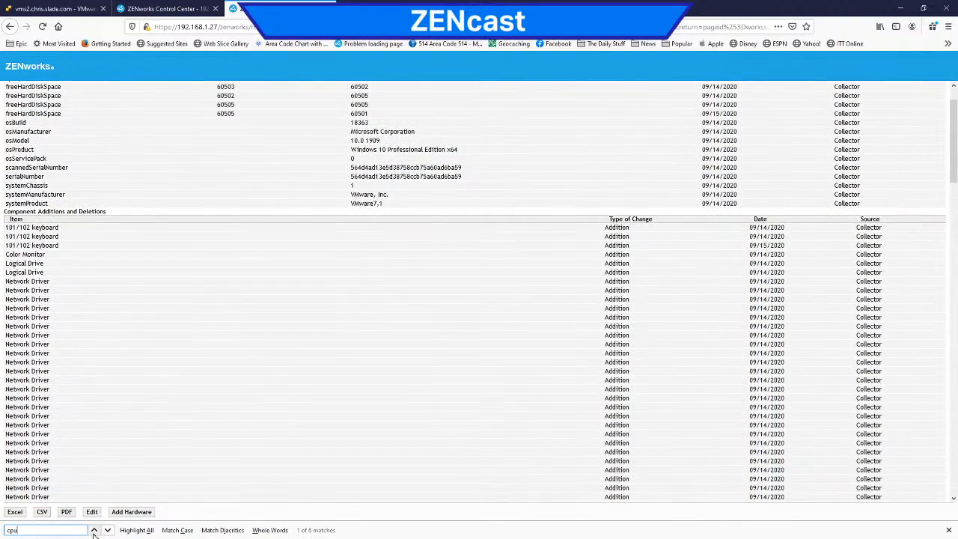
pyautogui.click(108, 531)
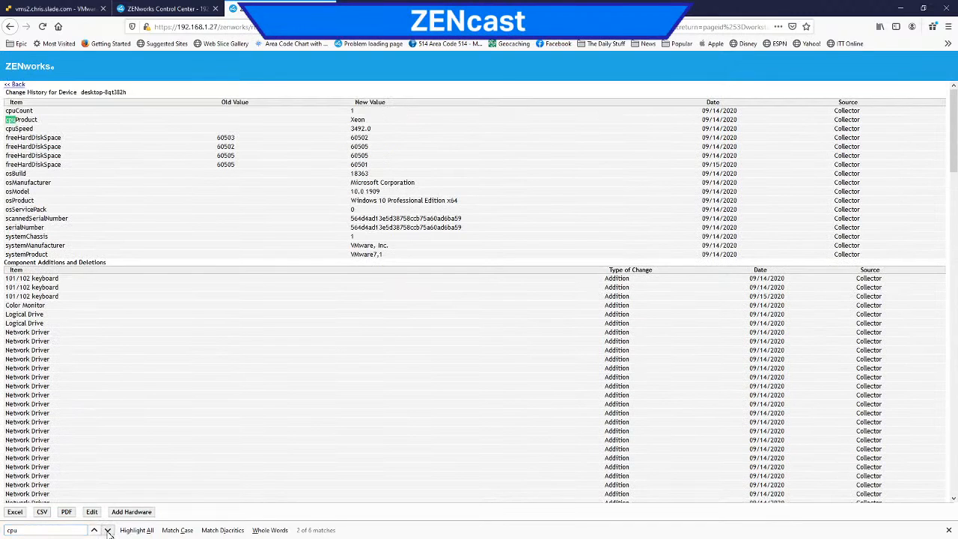
pyautogui.click(108, 532)
pyautogui.click(107, 532)
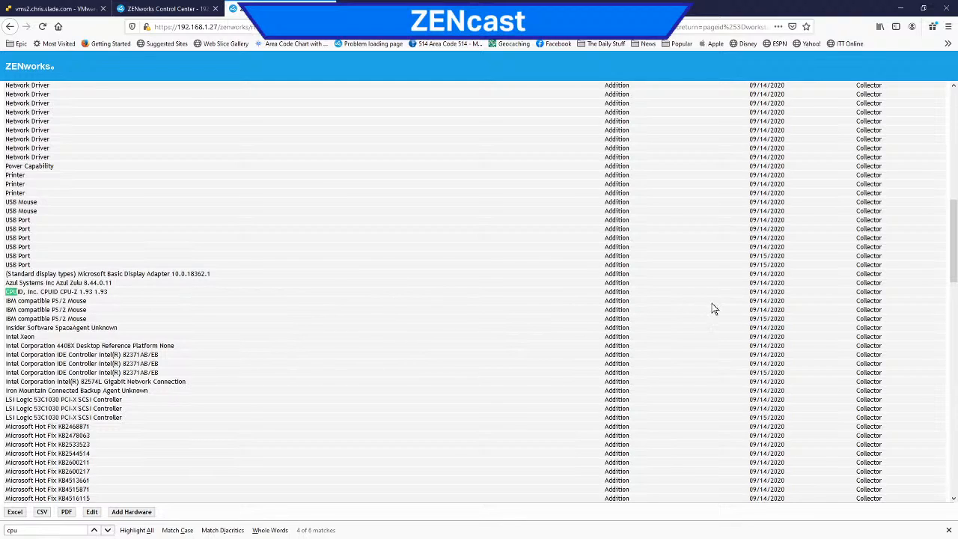
pyautogui.moveTo(799, 296); pyautogui.dragTo(748, 293)
# Step: Examine the remaining component additions and the Component Changes section, and return to the start of the change history
pyautogui.scroll(-15, 699, 349)
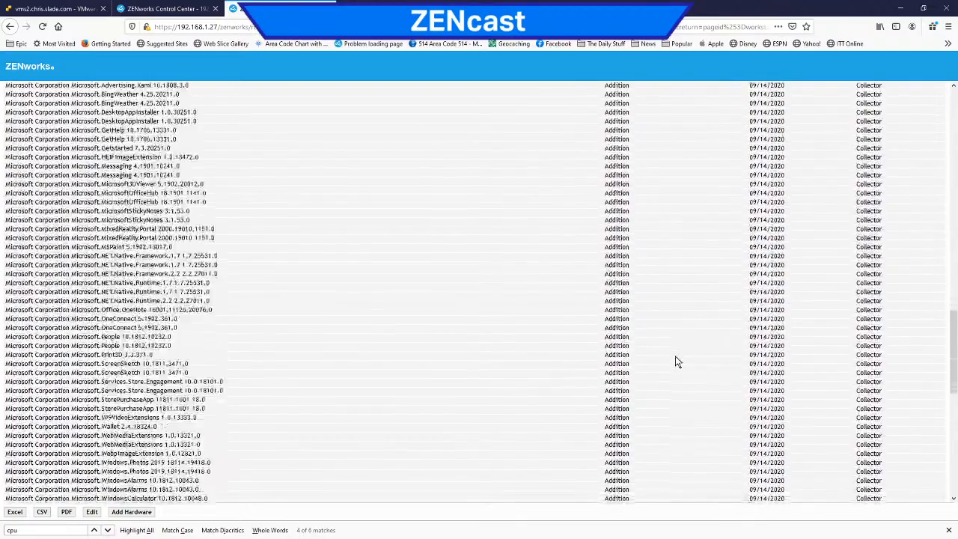
pyautogui.scroll(-14, 586, 369)
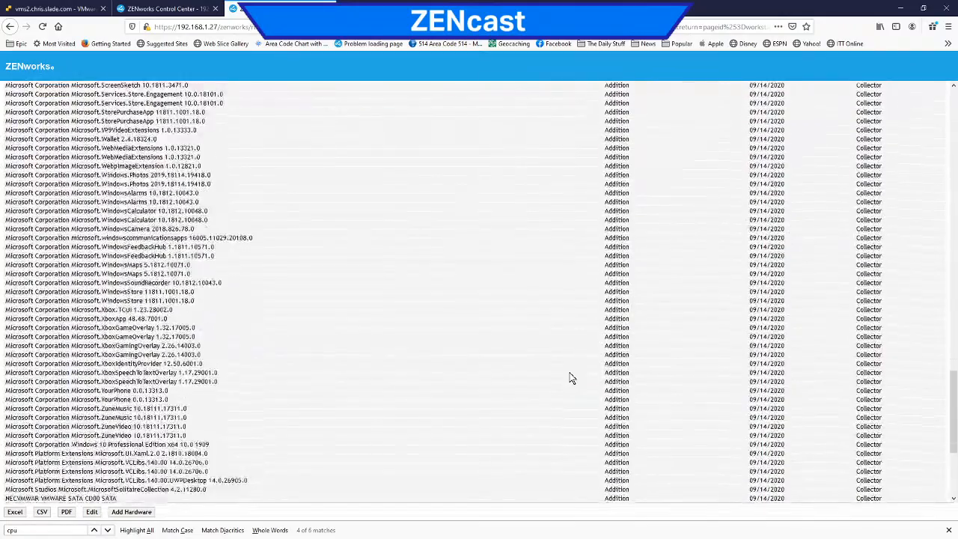
pyautogui.scroll(-1, 572, 378)
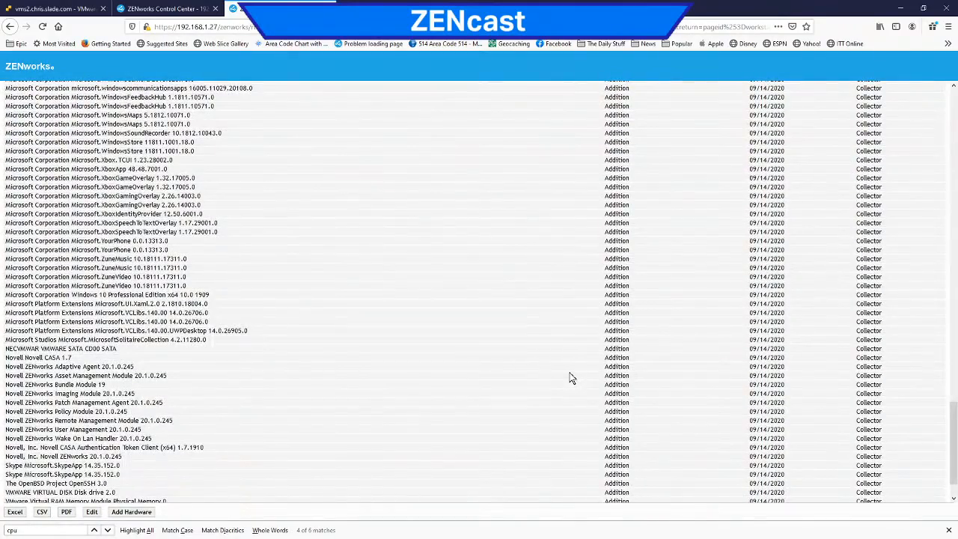
pyautogui.scroll(-2, 615, 376)
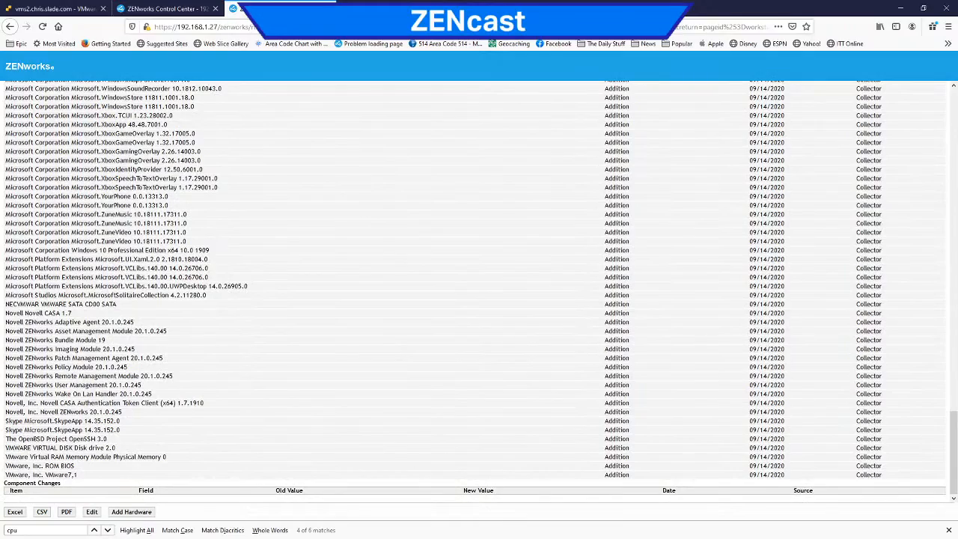
pyautogui.scroll(20, 480, 292)
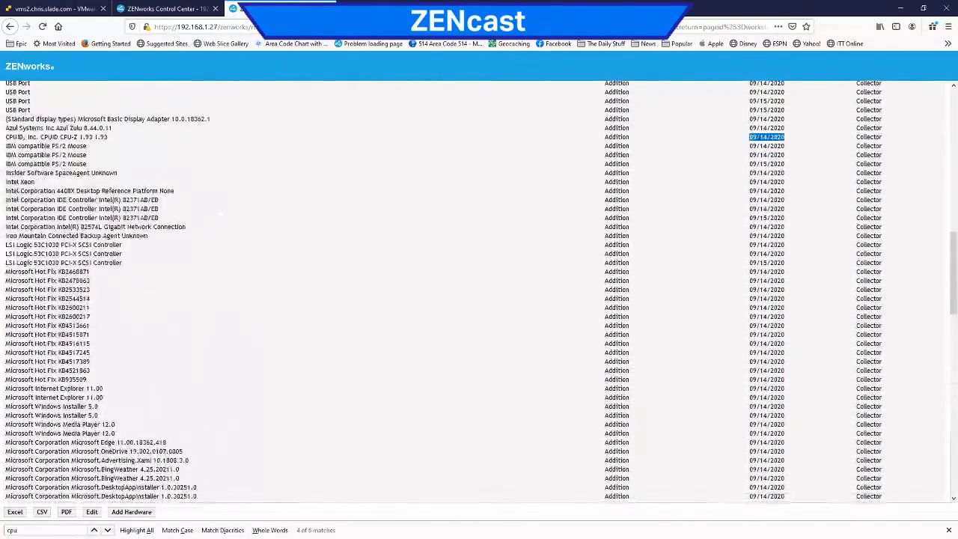
pyautogui.scroll(5, 873, 332)
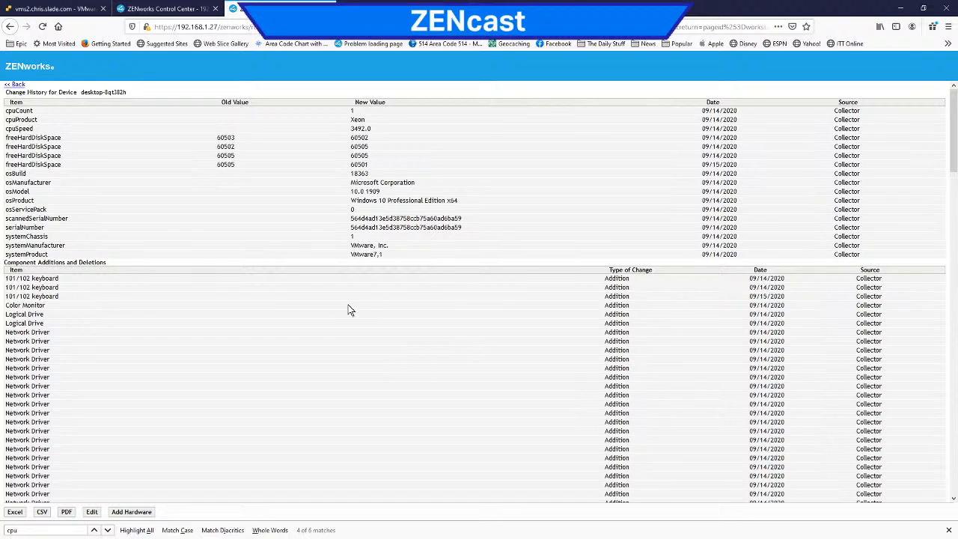
pyautogui.scroll(-5, 396, 309)
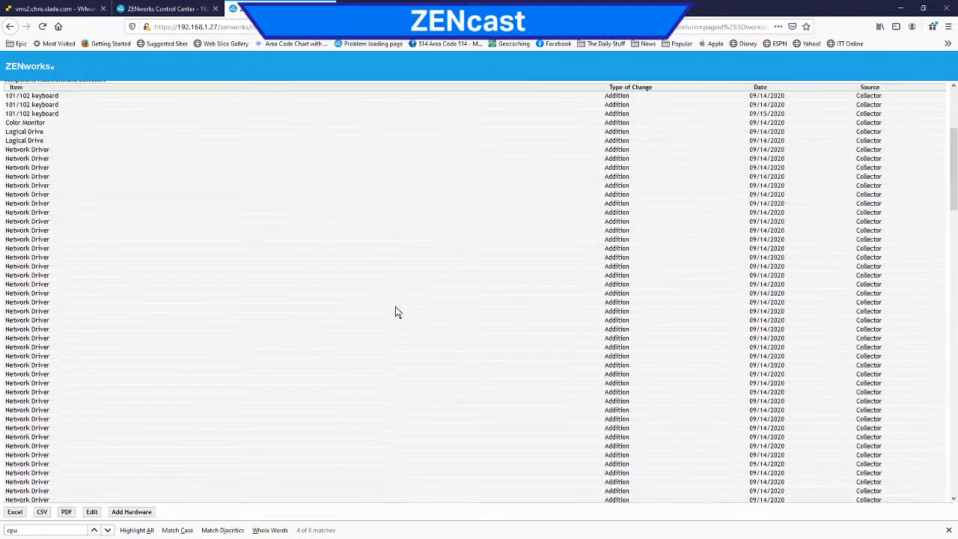
pyautogui.scroll(5, 396, 308)
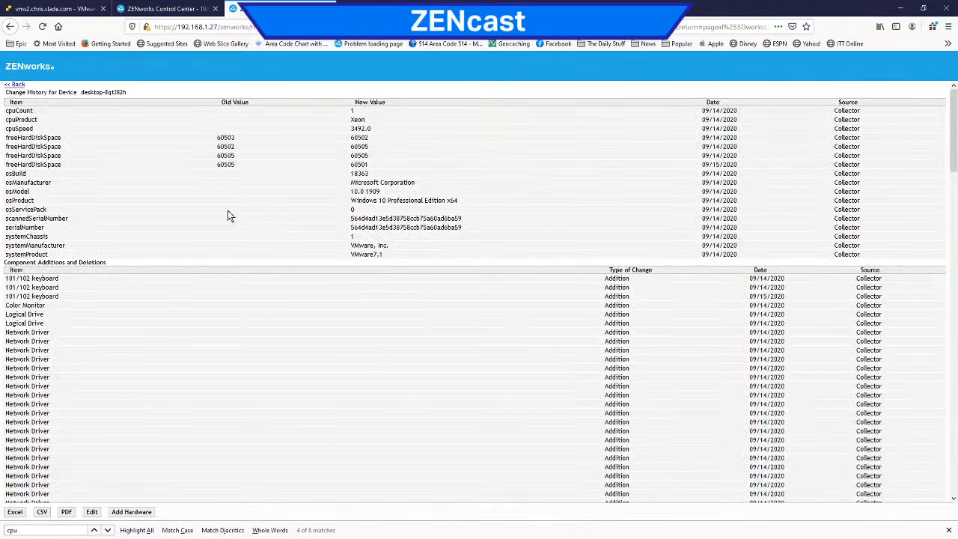
# Step: Go back from the change history to the device's detailed inventory and review its hardware and software lists
pyautogui.click(15, 85)
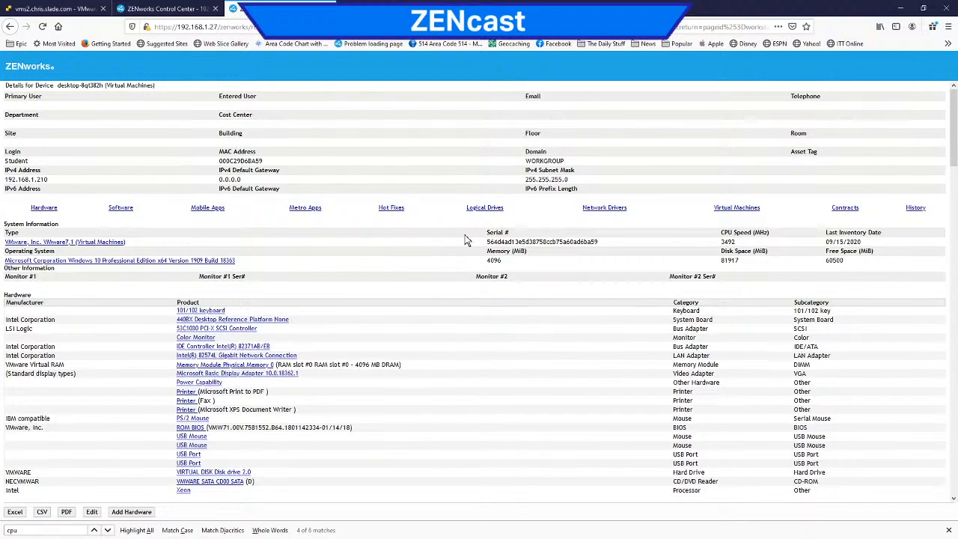
pyautogui.scroll(-7, 465, 241)
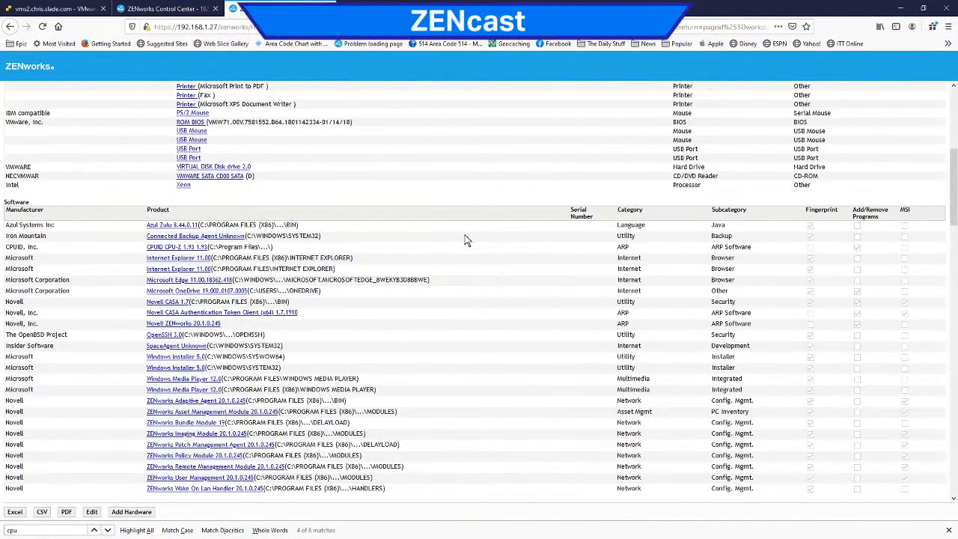
pyautogui.scroll(7, 465, 241)
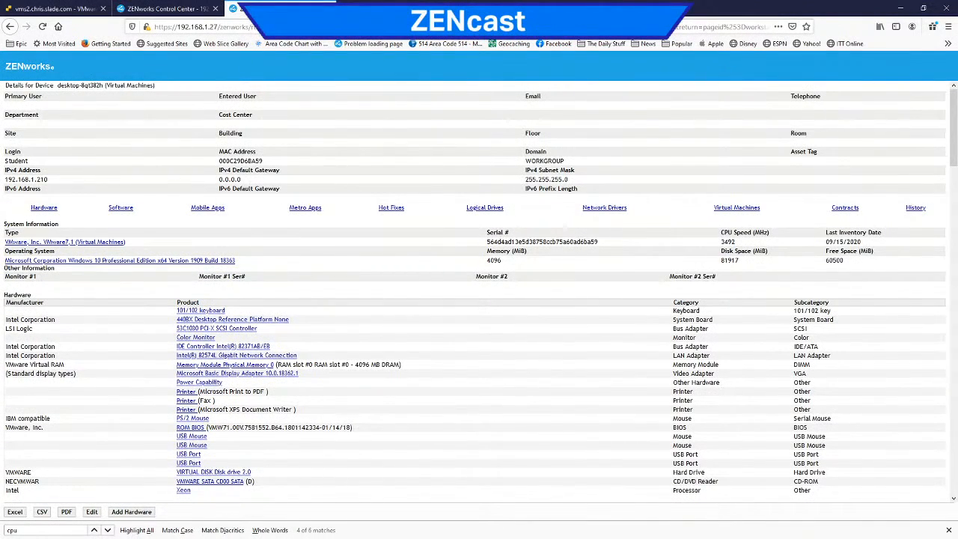
# Step: Close the detailed inventory page and open the zone's Inventory Schedule settings
pyautogui.click(328, 8)
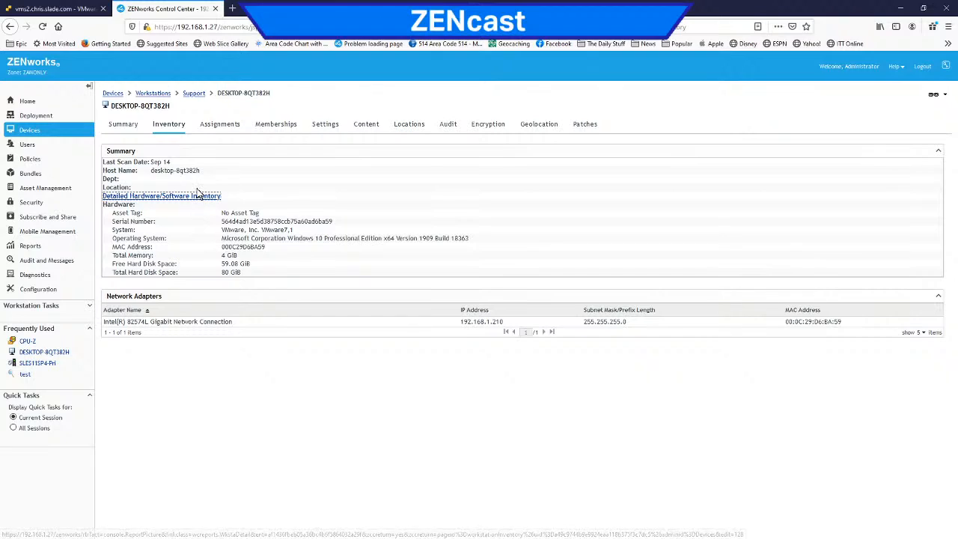
pyautogui.click(43, 292)
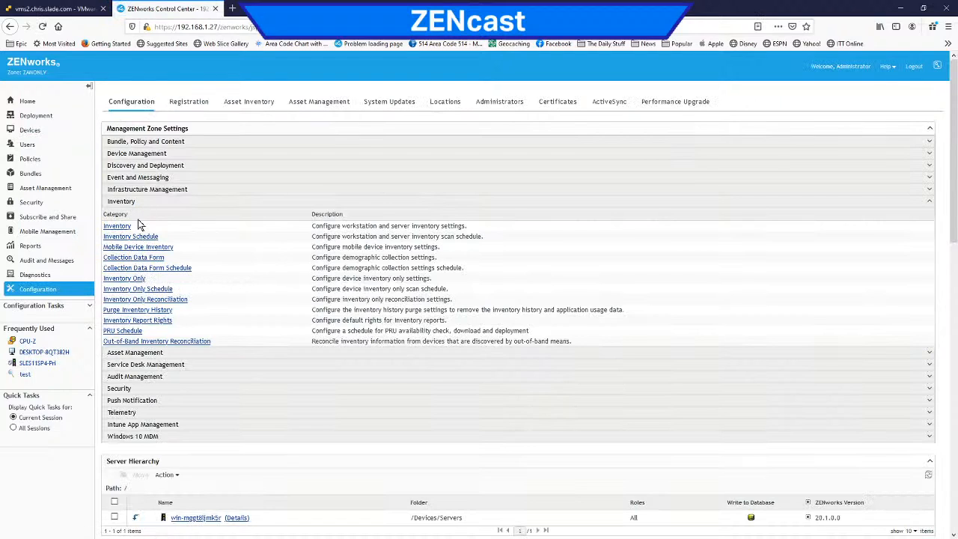
pyautogui.click(130, 236)
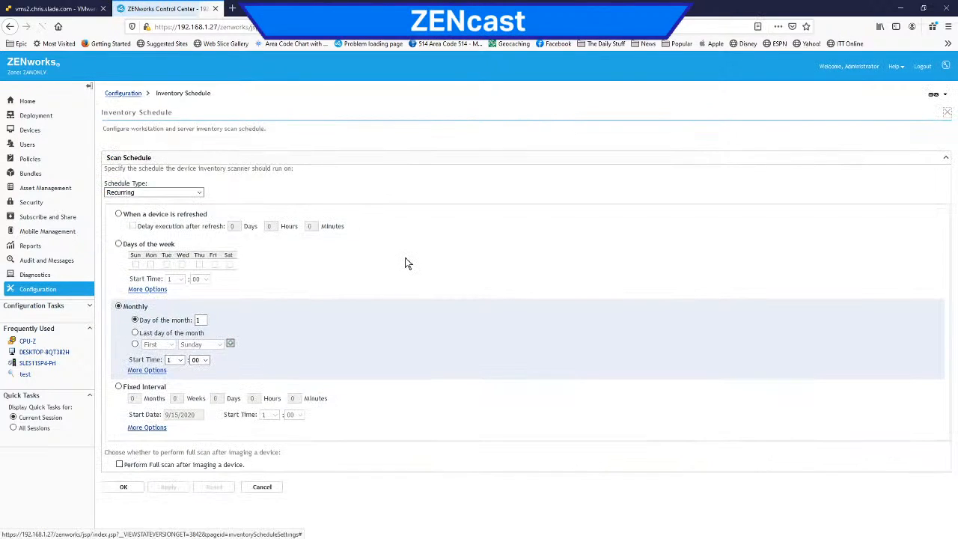
# Step: Highlight the Scan Schedule heading, return to the zone configuration, and open the Inventory Only settings
pyautogui.tripleClick(144, 158)
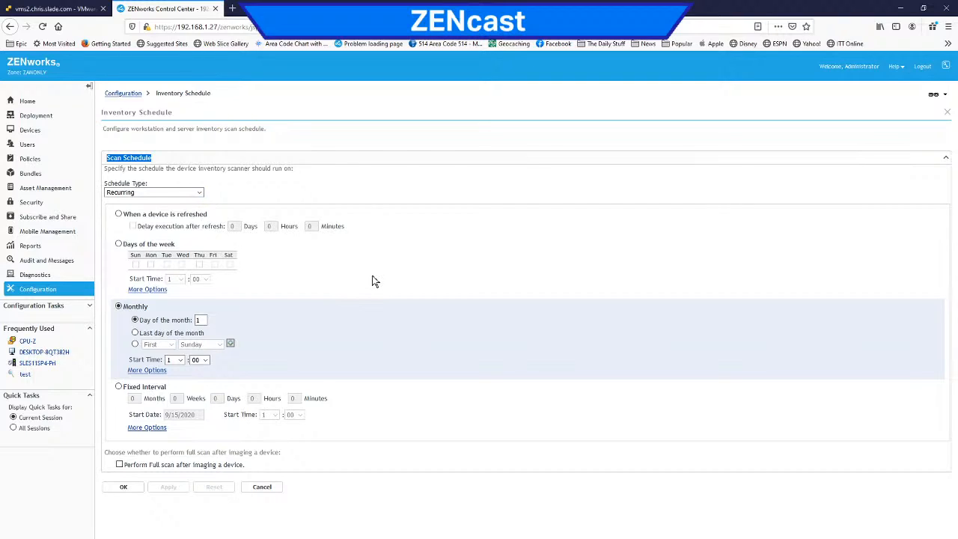
pyautogui.click(447, 266)
pyautogui.click(134, 96)
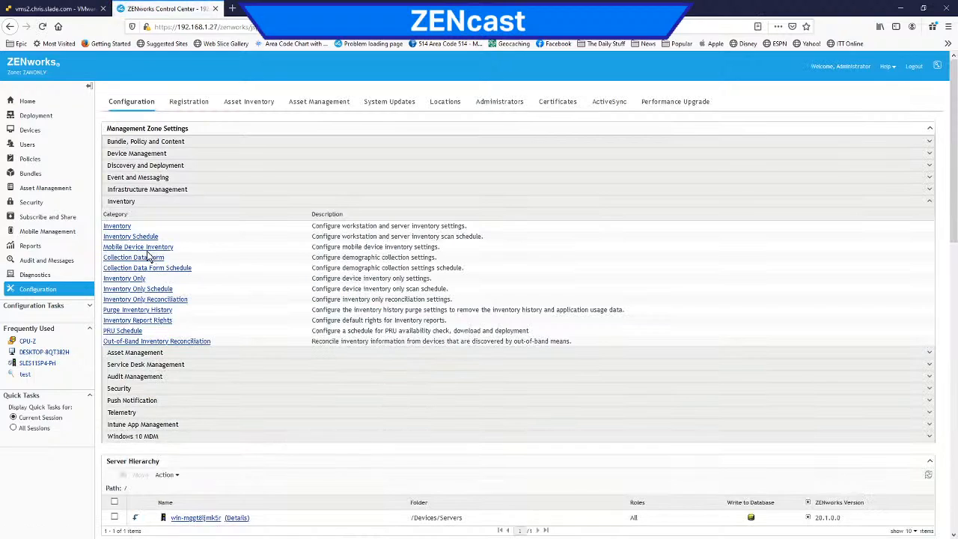
pyautogui.click(124, 280)
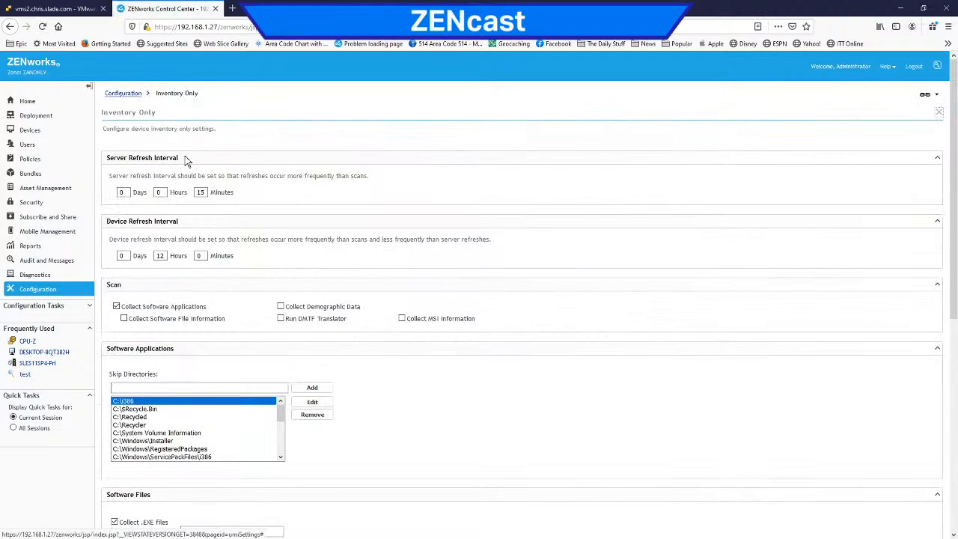
# Step: Return to the home page, expand the common tasks, and open the Download ZENworks Tools page
pyautogui.click(28, 103)
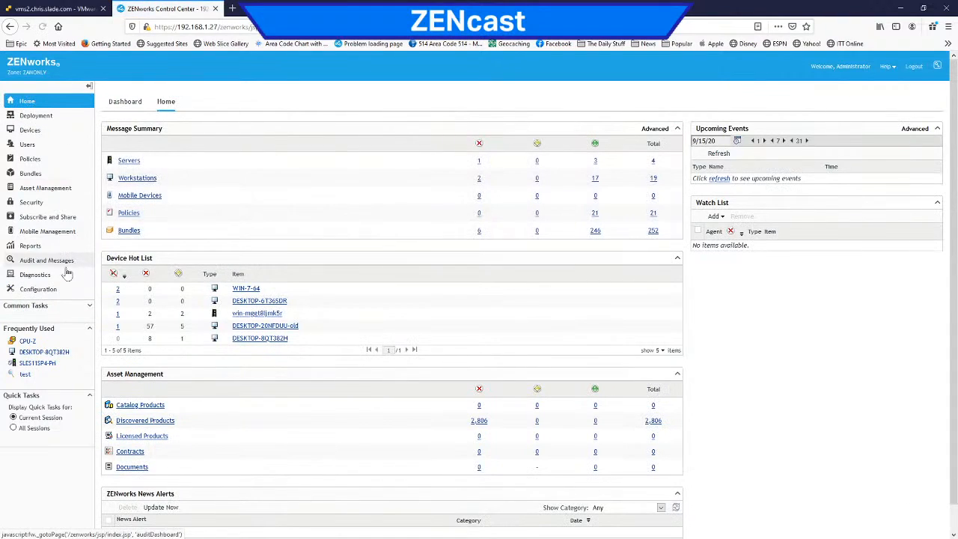
pyautogui.click(88, 307)
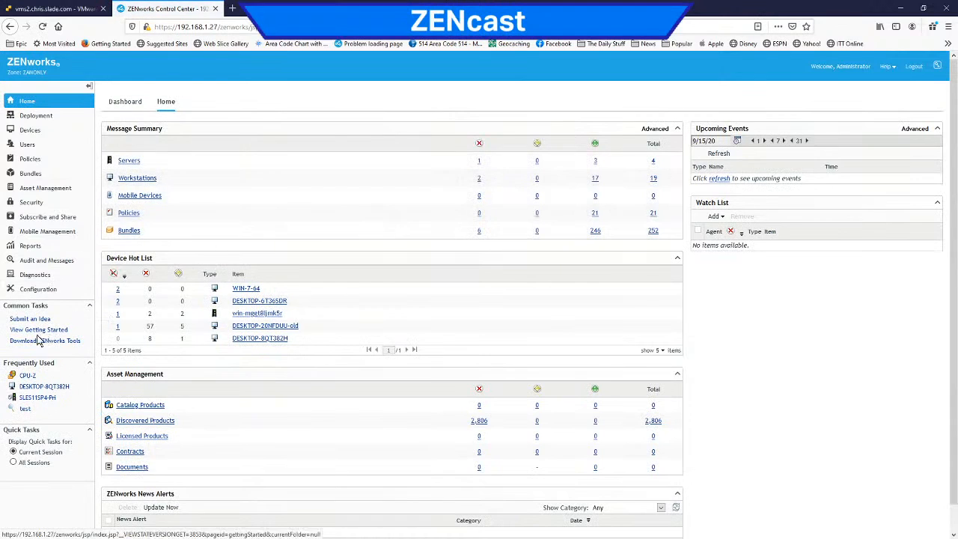
pyautogui.rightClick(30, 344)
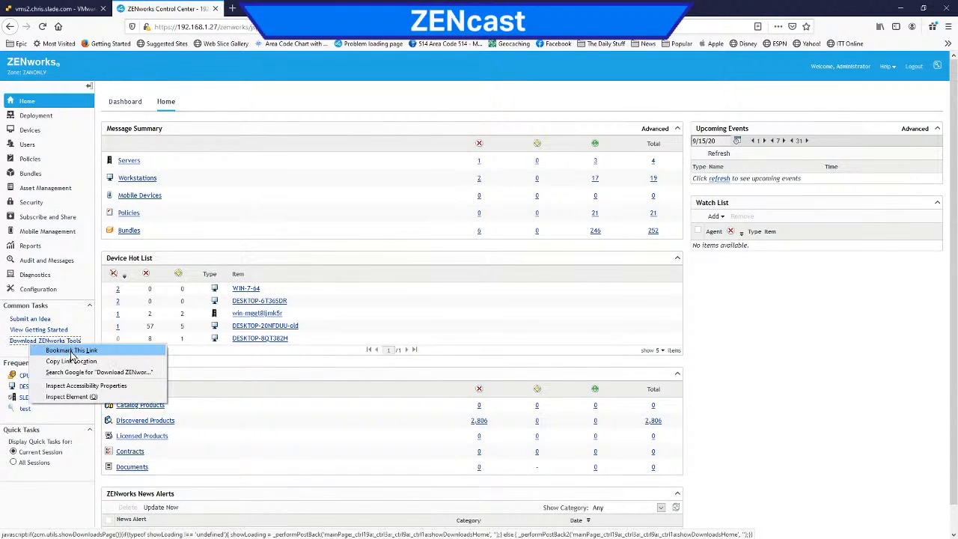
pyautogui.click(23, 344)
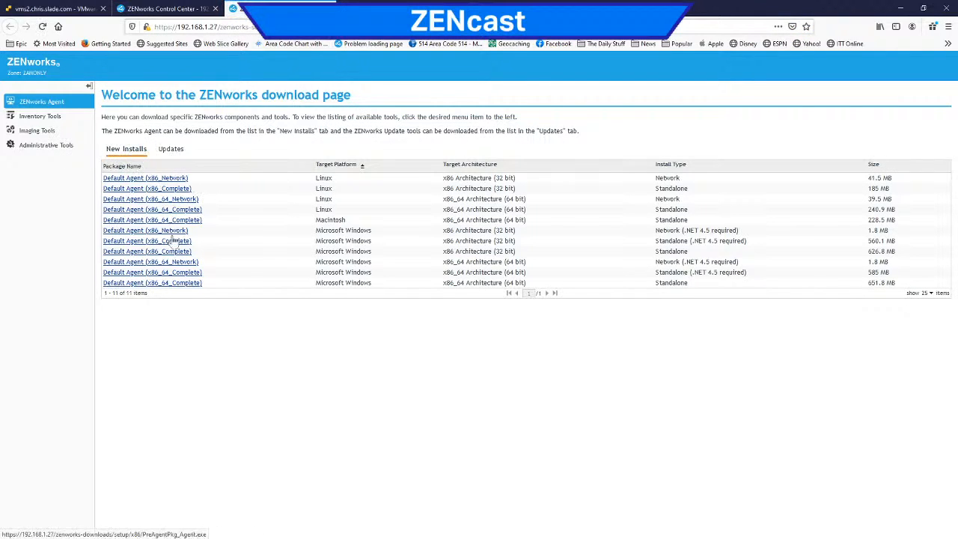
# Step: Review the agent's update and new install packages, and highlight the size of ZENworks_Inventory_Only_Agent_Windows.exe among the inventory tools
pyautogui.click(170, 149)
pyautogui.click(133, 151)
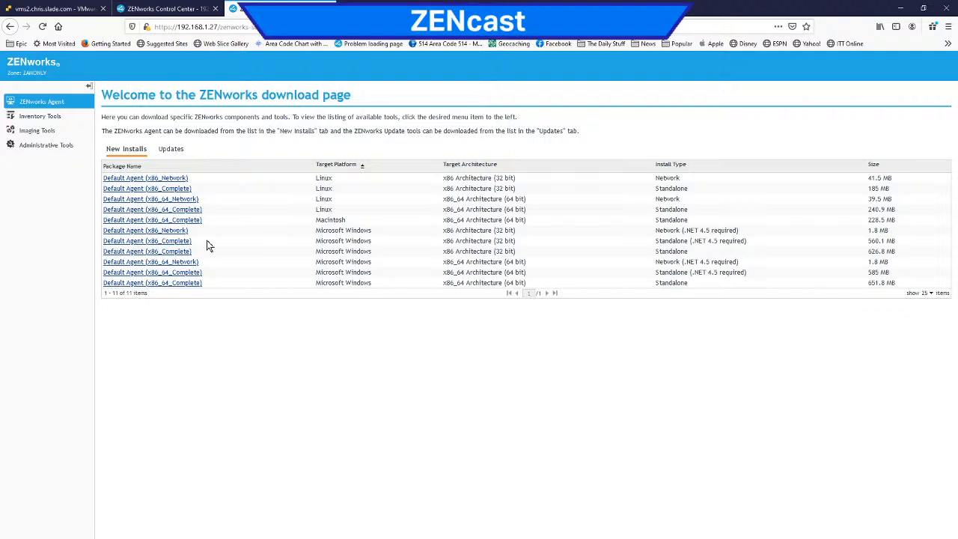
pyautogui.click(54, 118)
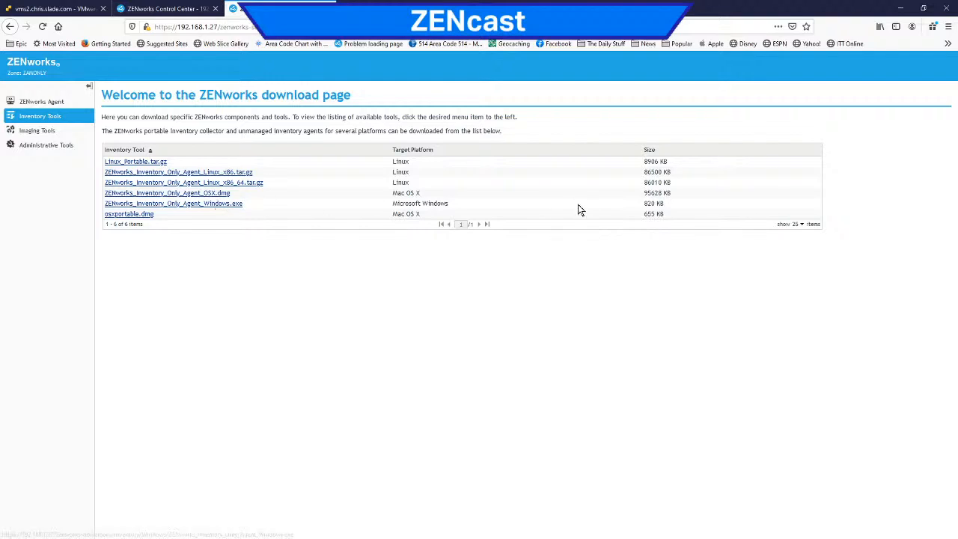
pyautogui.moveTo(671, 204); pyautogui.dragTo(647, 203)
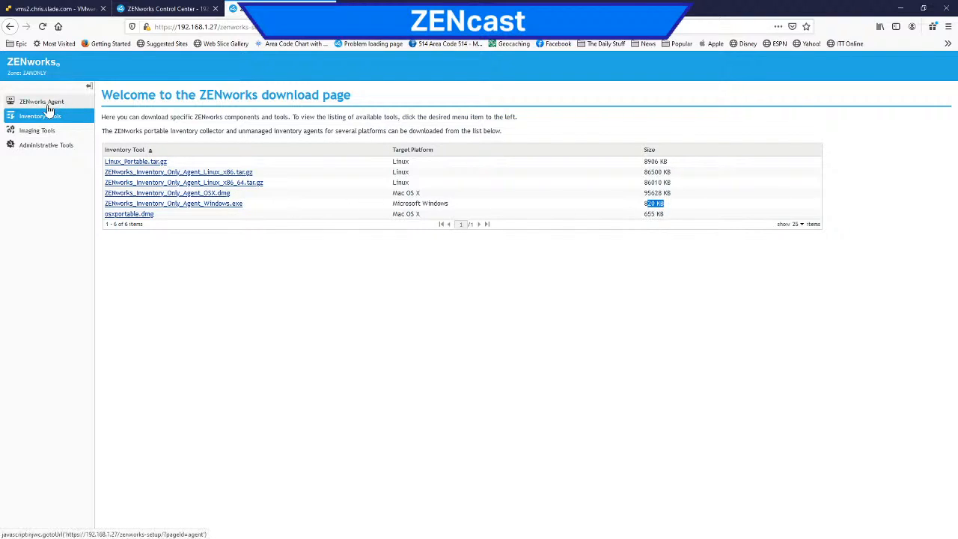
# Step: Switch back to ZENworks Control Center and compare the inventoried and managed device lists, ending on the inventoried devices
pyautogui.click(171, 9)
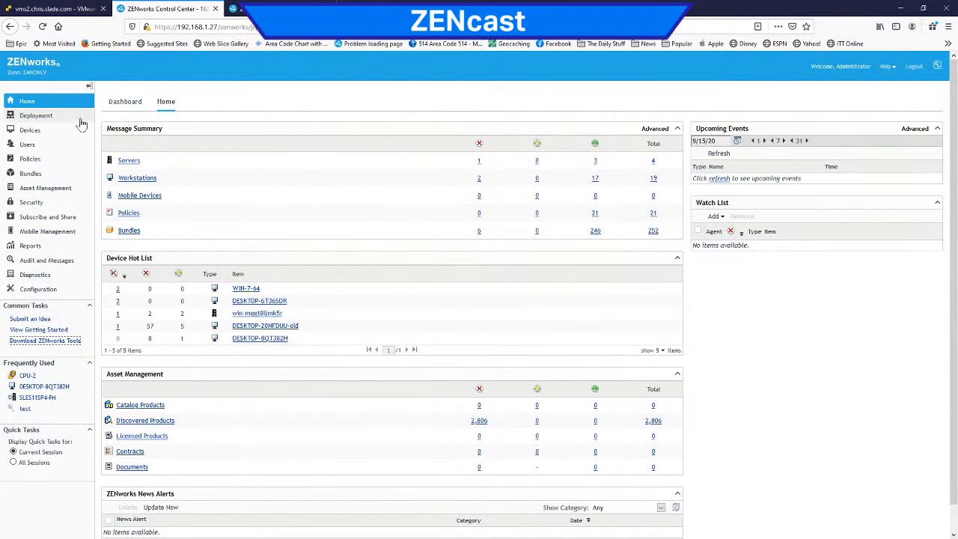
pyautogui.click(34, 131)
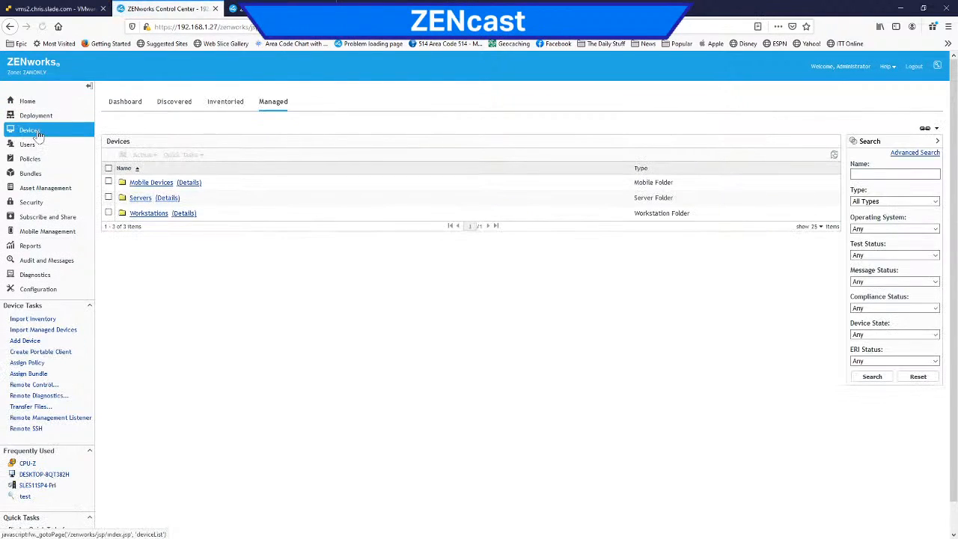
pyautogui.click(224, 103)
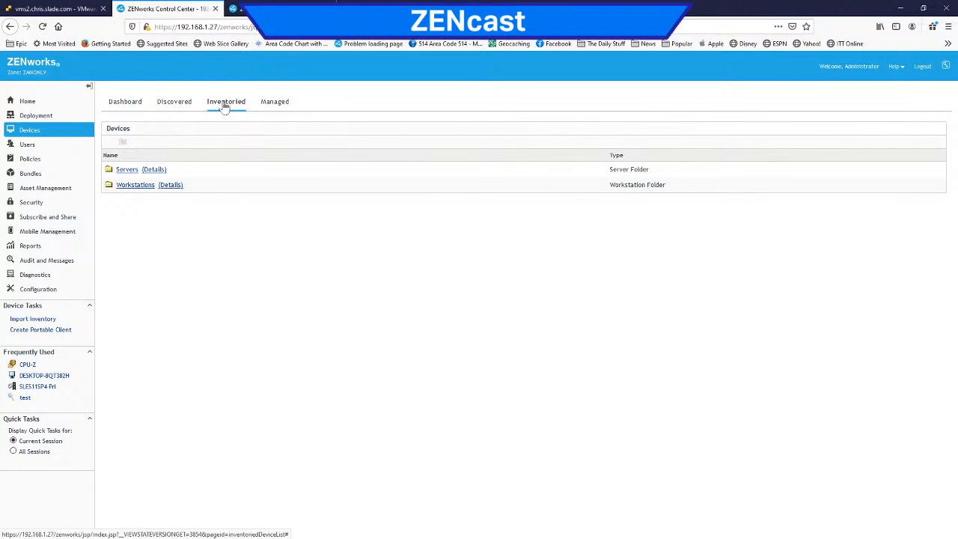
pyautogui.click(262, 105)
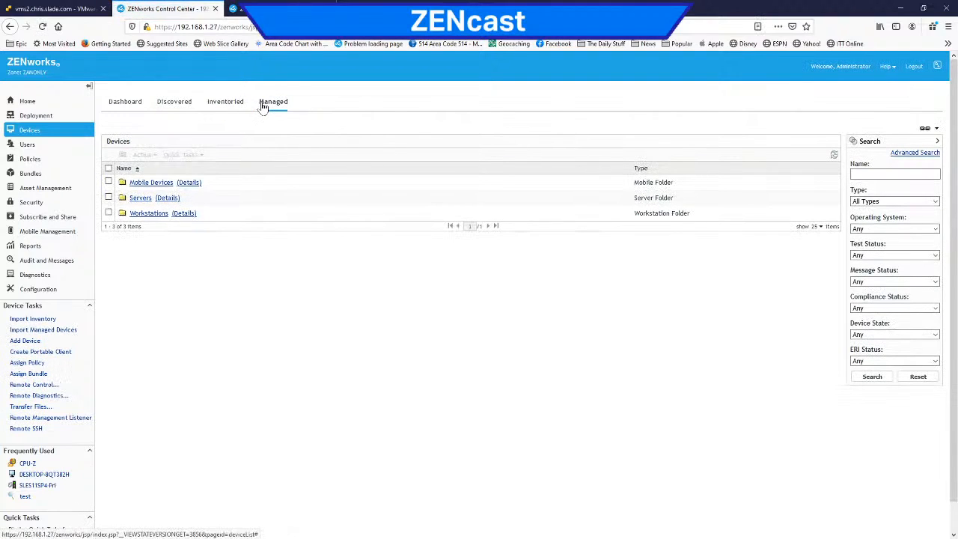
pyautogui.click(227, 103)
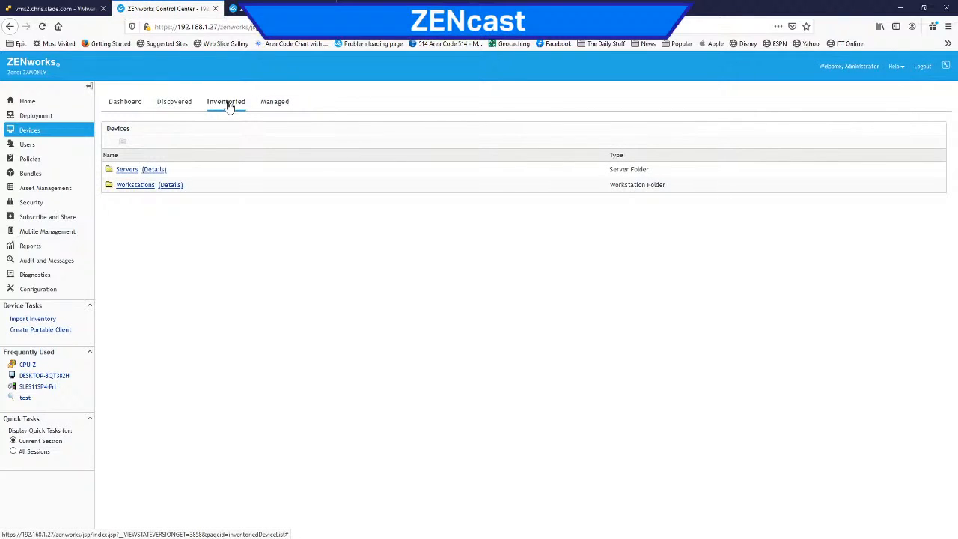
# Step: Compare the discovered, inventoried and managed device lists, and recheck the inventory tools download page before returning to the inventoried devices
pyautogui.click(177, 104)
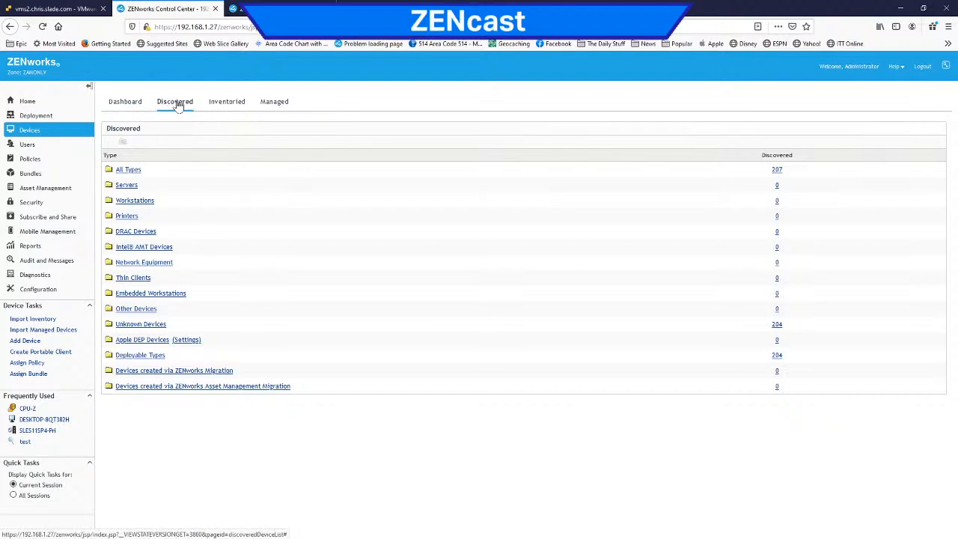
pyautogui.click(225, 103)
pyautogui.click(273, 105)
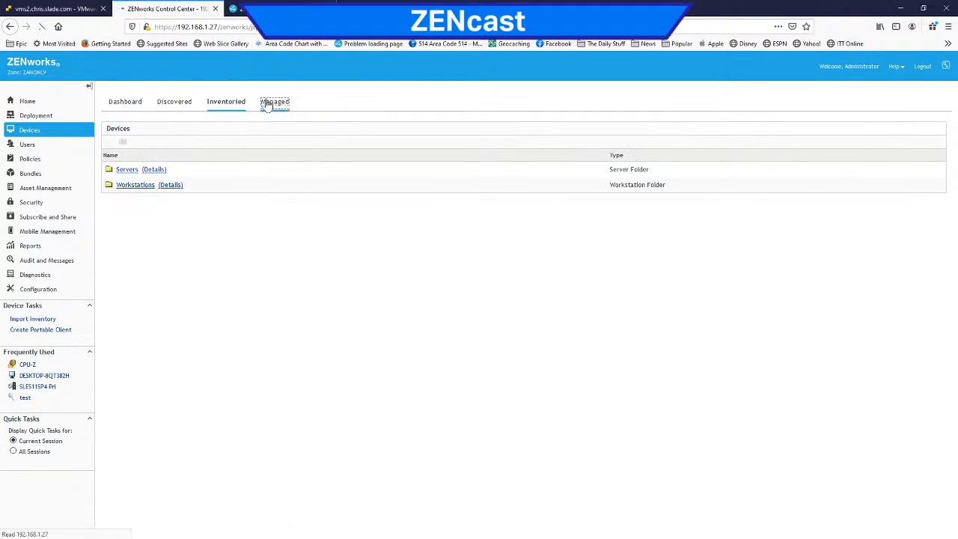
pyautogui.click(231, 105)
pyautogui.click(278, 9)
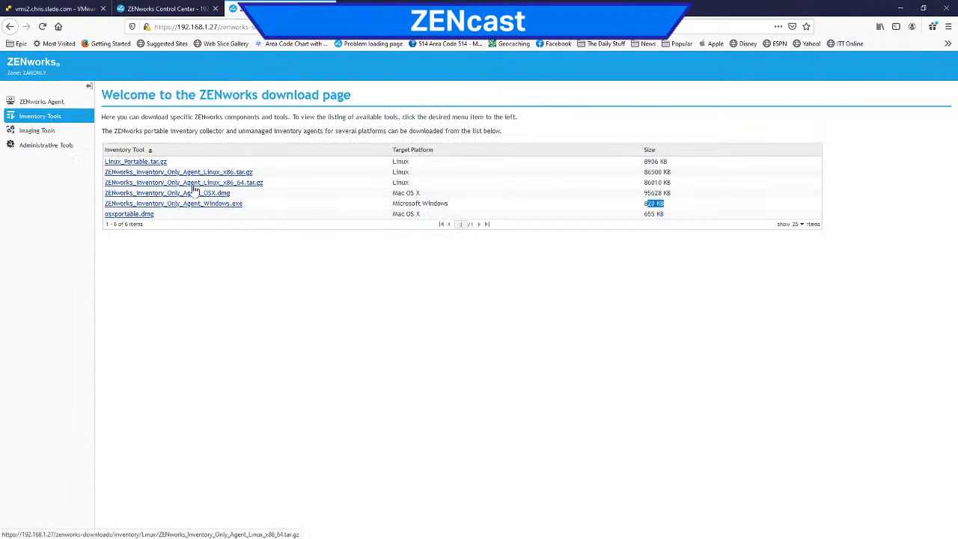
pyautogui.click(178, 9)
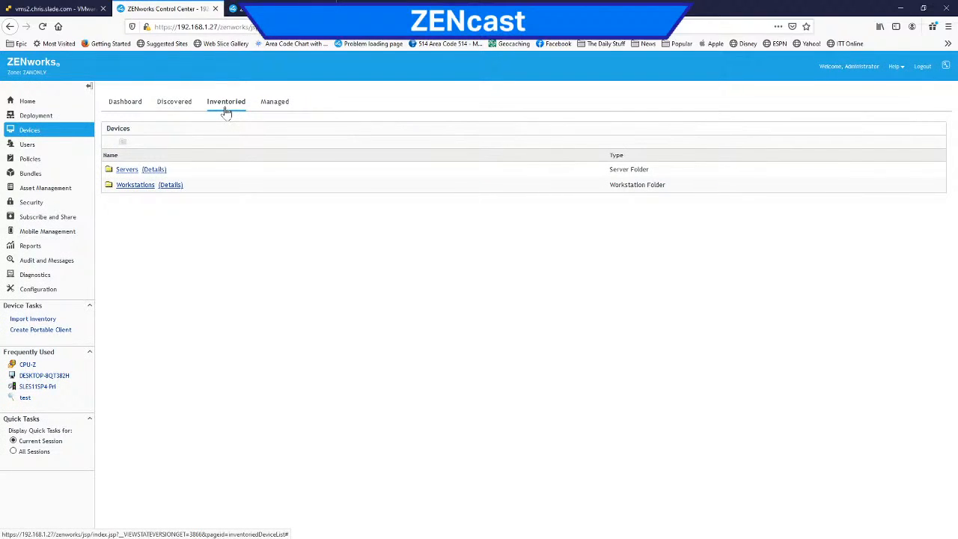
# Step: Review the unknown devices among the discovered device types and return to the type overview
pyautogui.click(179, 103)
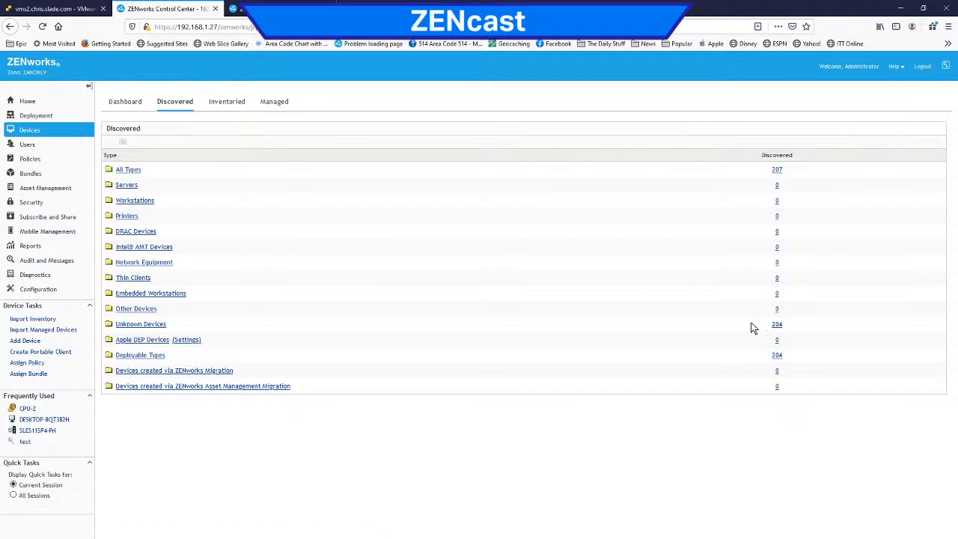
pyautogui.click(775, 325)
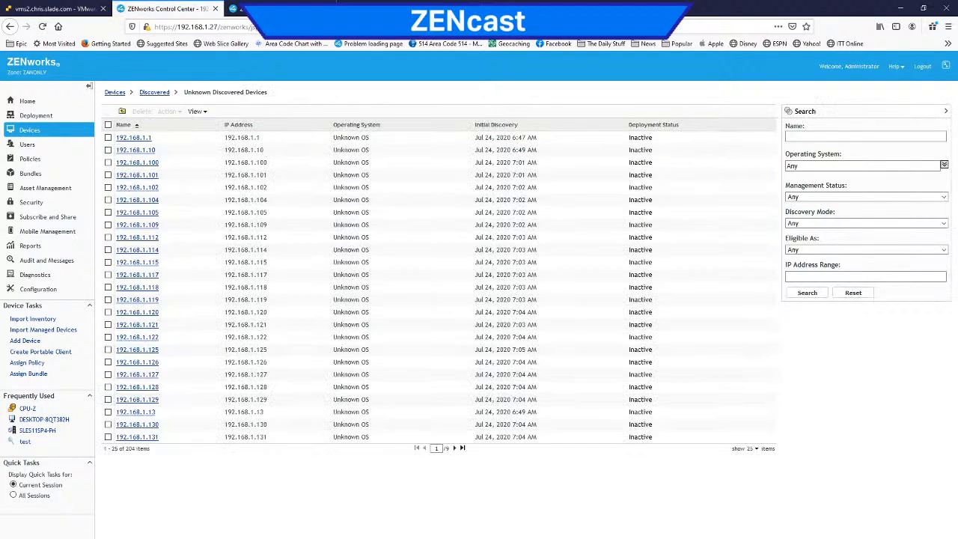
pyautogui.click(155, 93)
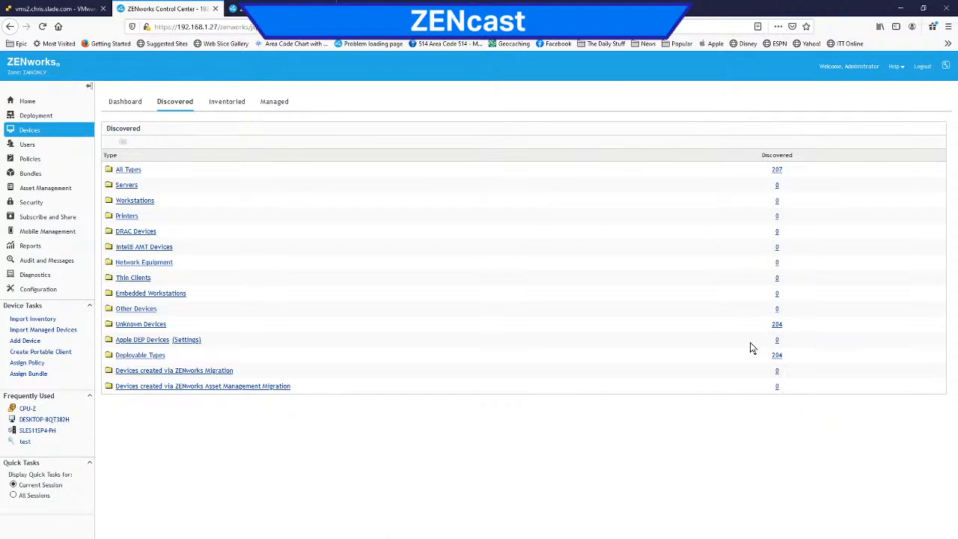
# Step: Open unknown device 192.168.1.158 on the second page of the list and set its discovered type to Printer
pyautogui.click(777, 324)
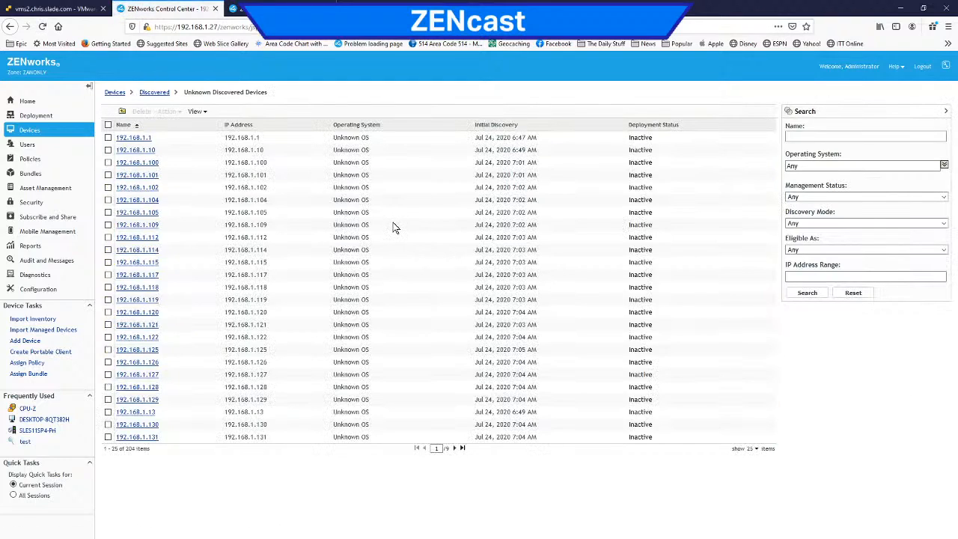
pyautogui.click(454, 448)
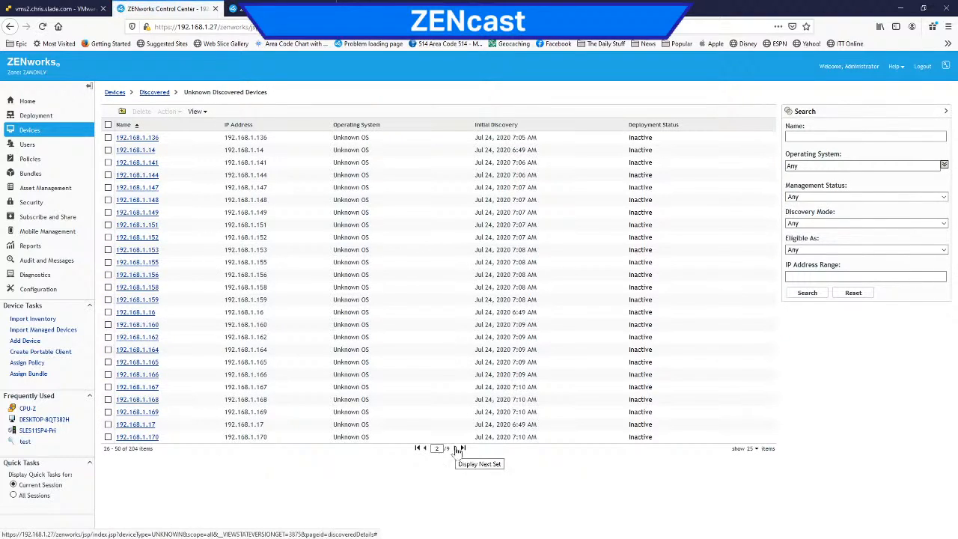
pyautogui.click(142, 287)
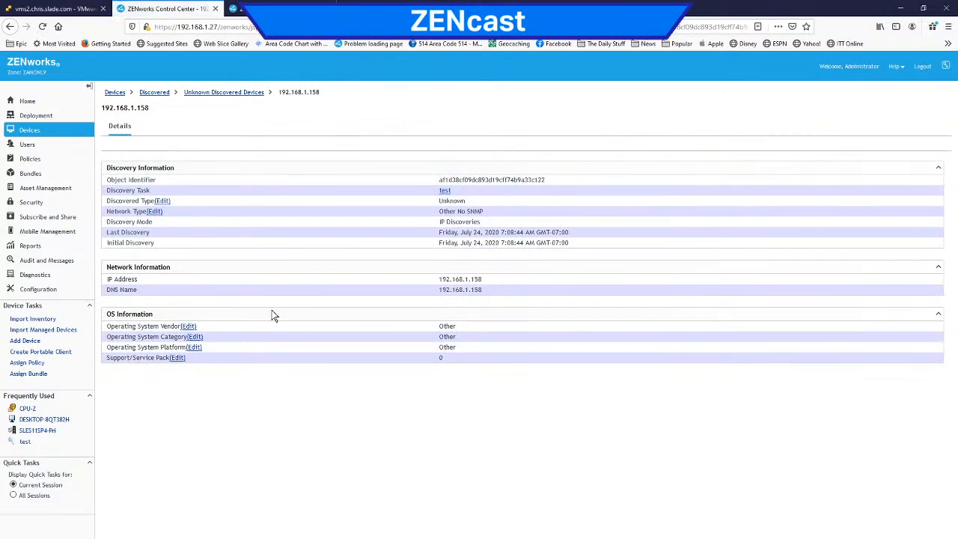
pyautogui.click(162, 201)
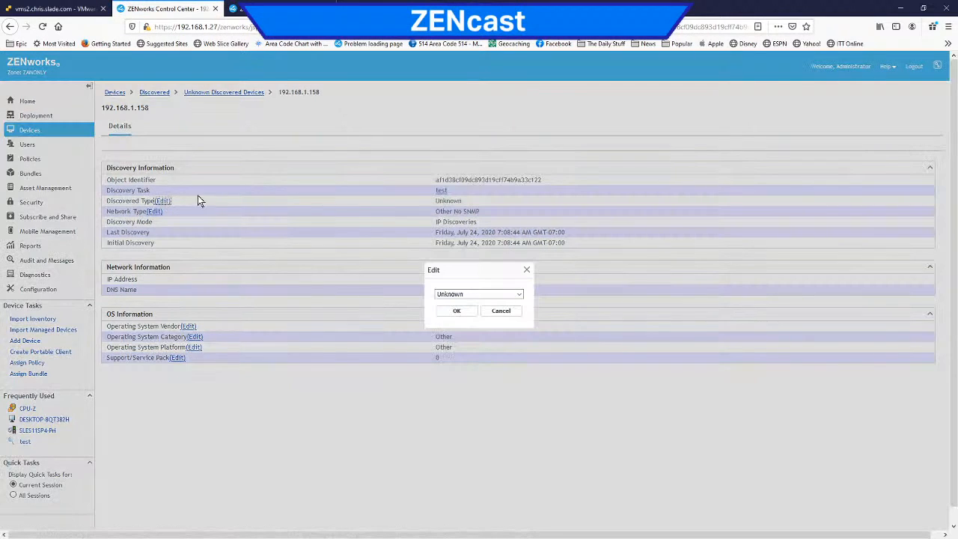
pyautogui.click(456, 294)
pyautogui.click(475, 329)
pyautogui.click(454, 316)
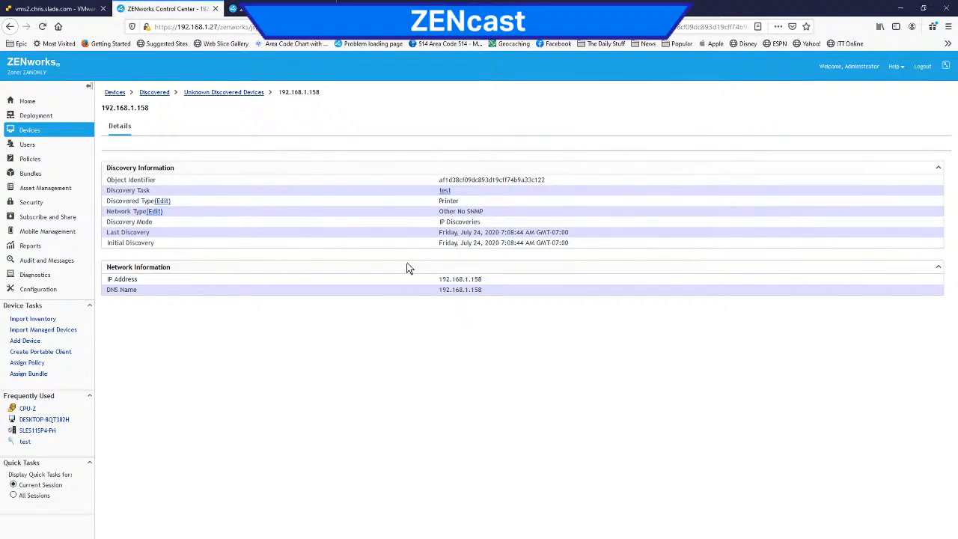
# Step: Set the network type of device 192.168.1.158 to Printer
pyautogui.click(156, 212)
pyautogui.click(517, 297)
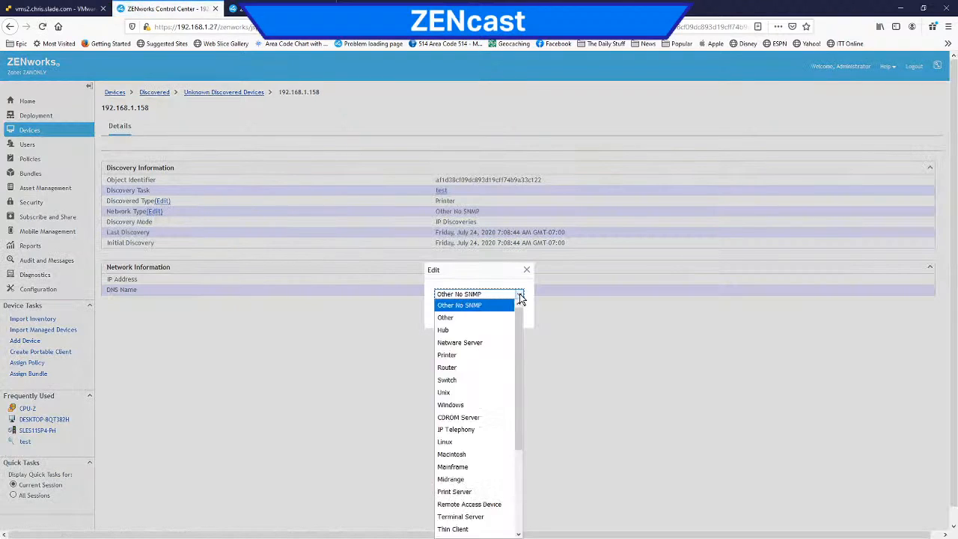
pyautogui.click(486, 355)
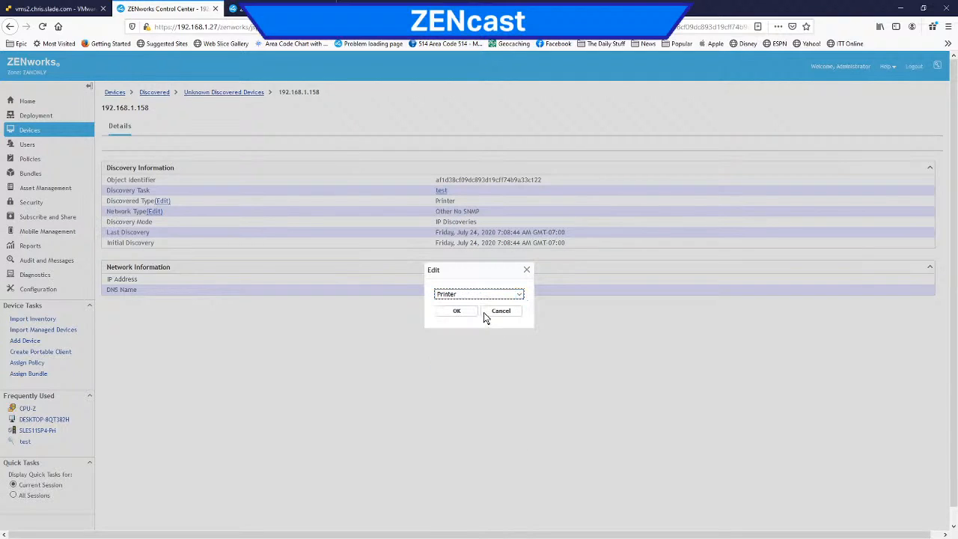
pyautogui.click(457, 311)
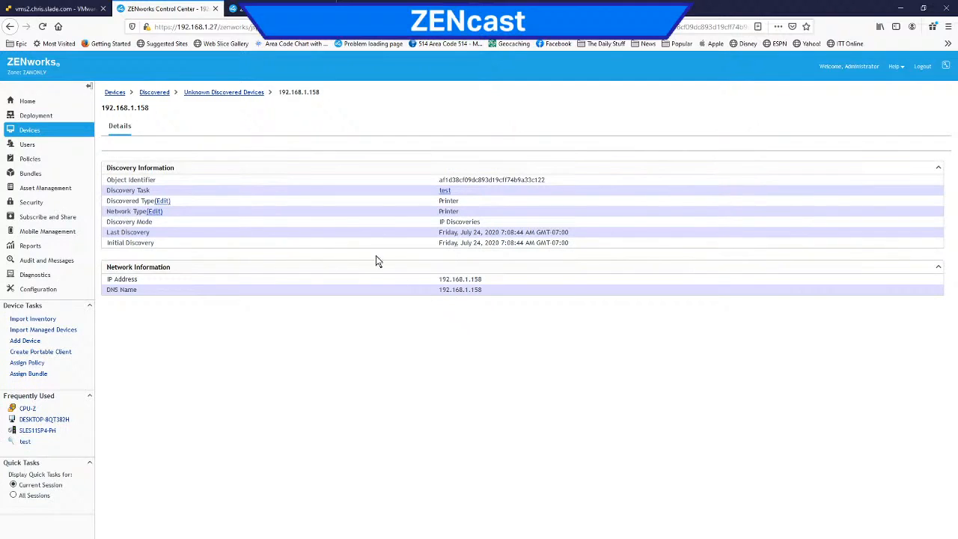
# Step: Check the list of discovered printers for the reclassified device and return to the discovered types overview
pyautogui.click(153, 94)
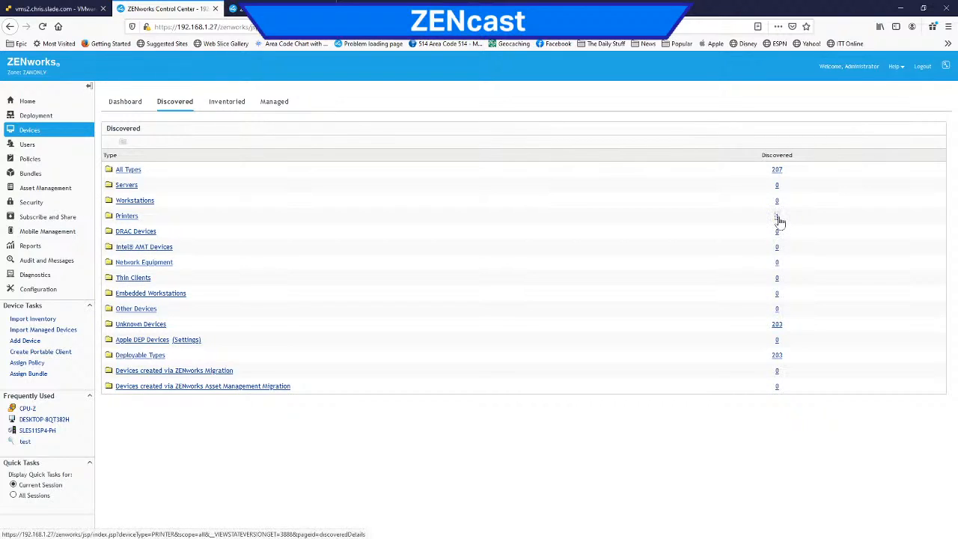
pyautogui.click(778, 217)
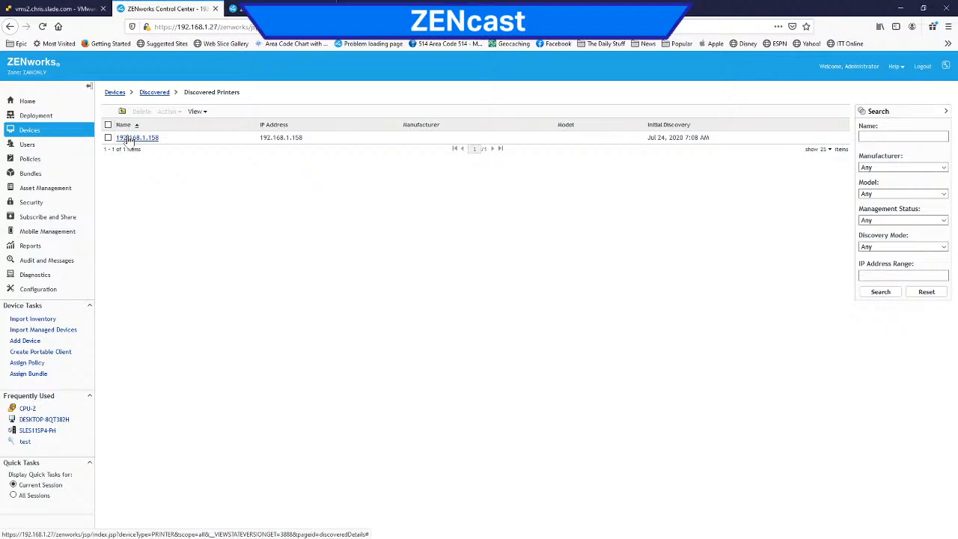
pyautogui.click(155, 93)
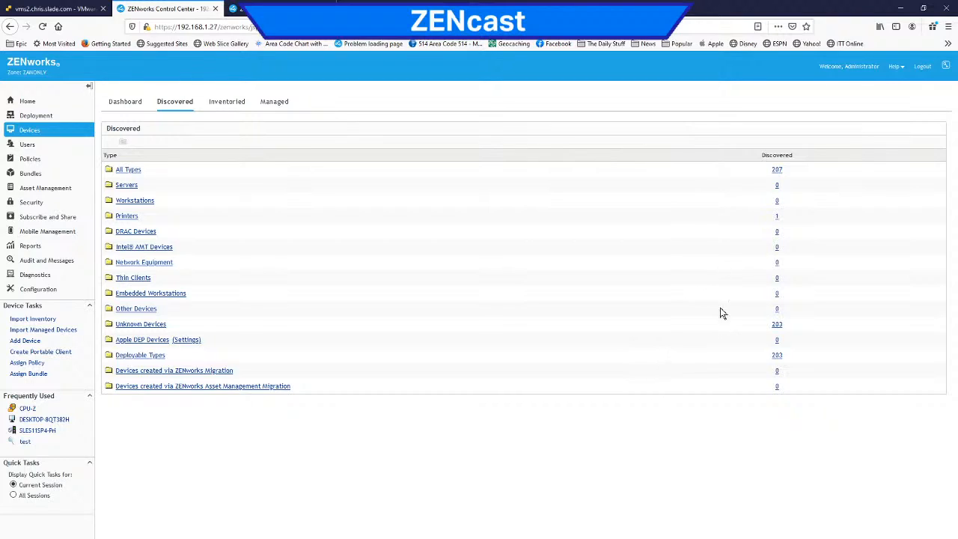
# Step: Open the discovery details of unknown device 192.168.1.1
pyautogui.click(778, 326)
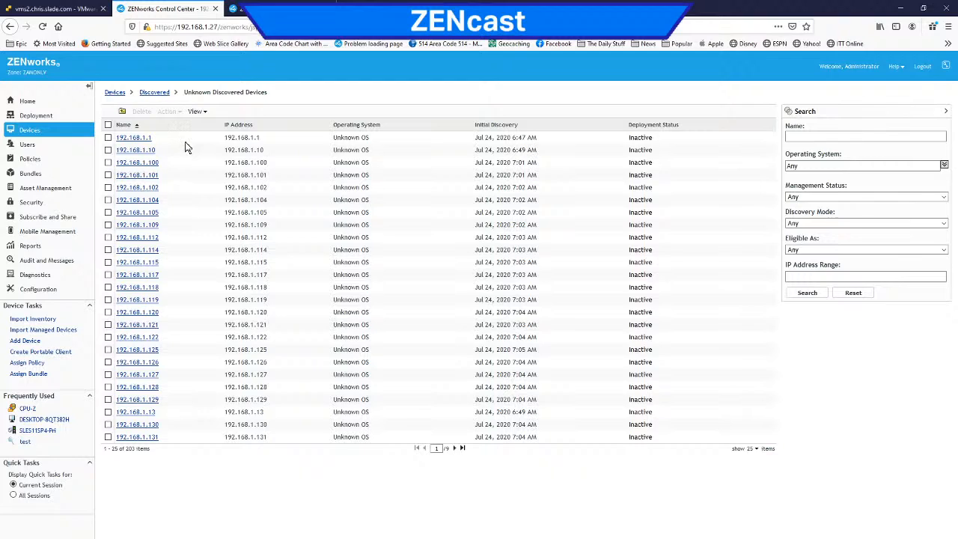
pyautogui.click(131, 139)
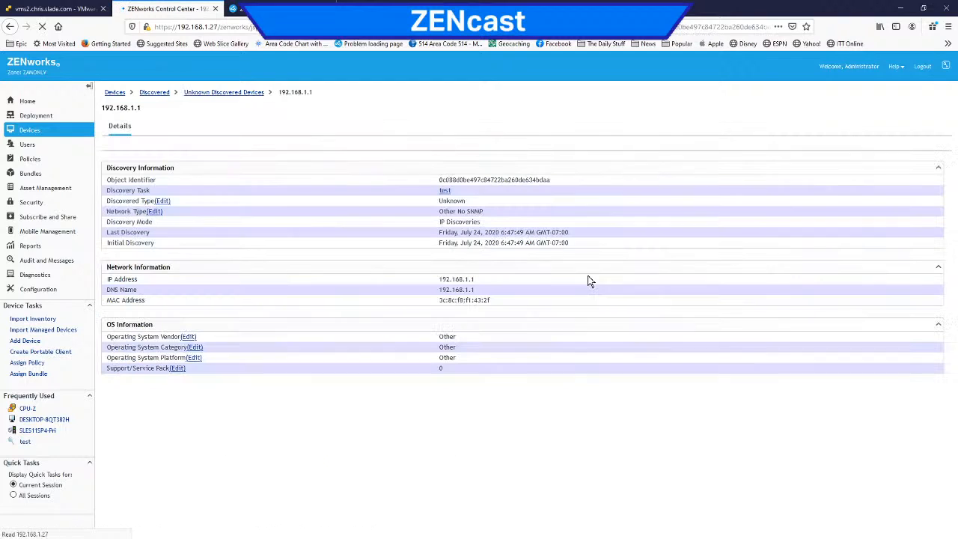
# Step: Set the discovered type of device 192.168.1.1 to Network Equipment
pyautogui.click(162, 201)
pyautogui.click(478, 294)
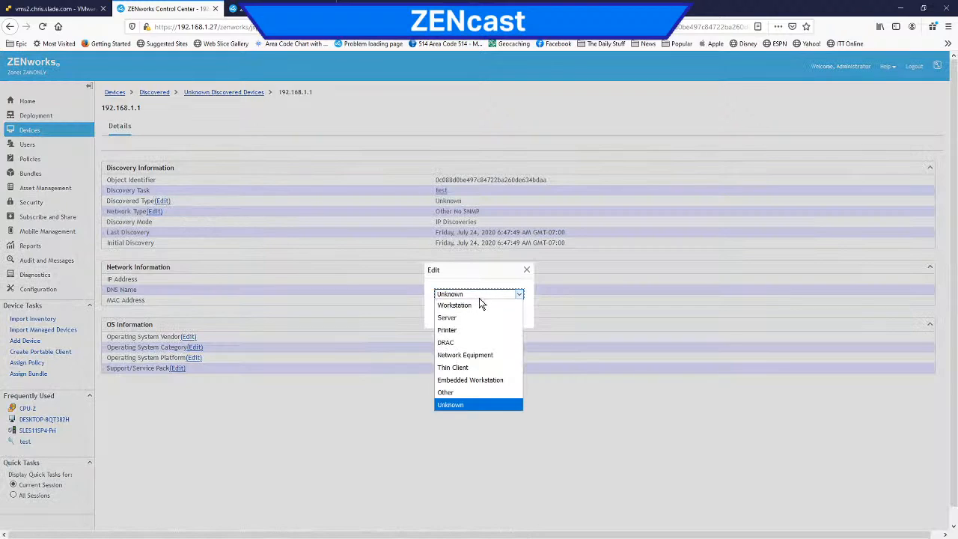
pyautogui.click(483, 354)
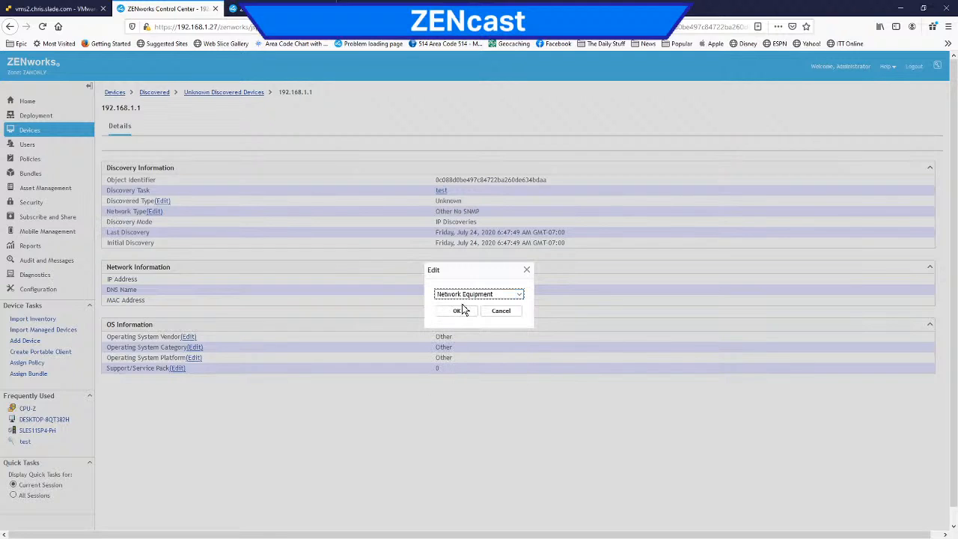
pyautogui.click(458, 311)
# Step: Set the network type of device 192.168.1.1 to Router
pyautogui.click(154, 211)
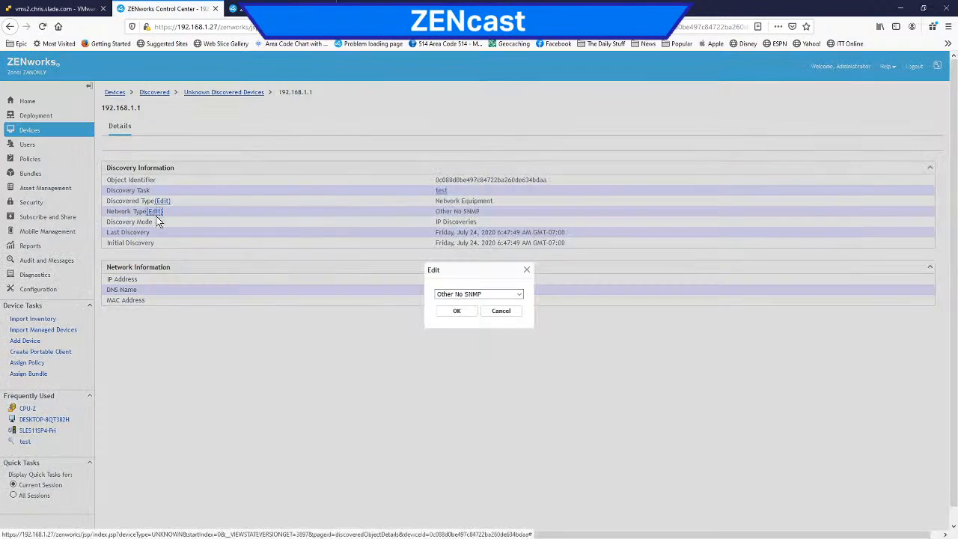
pyautogui.click(484, 292)
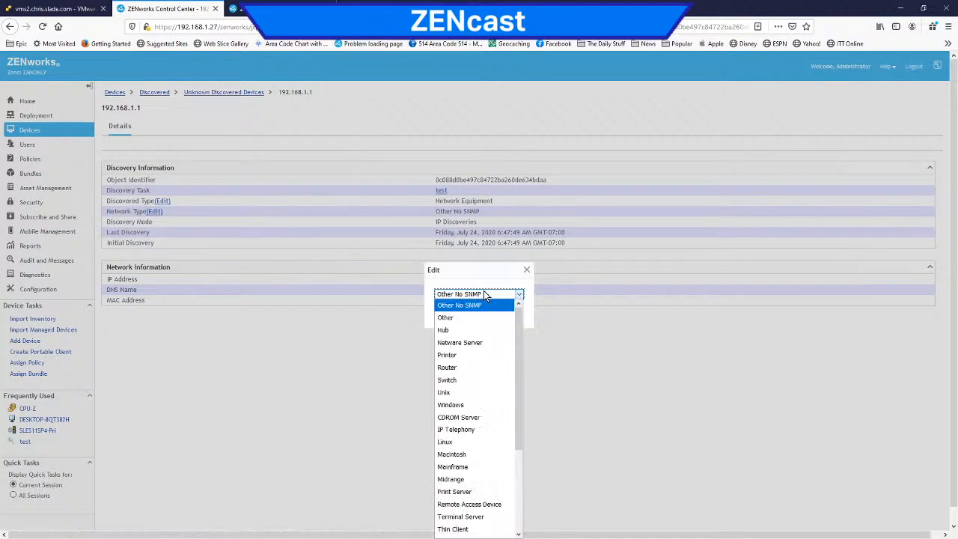
pyautogui.click(487, 367)
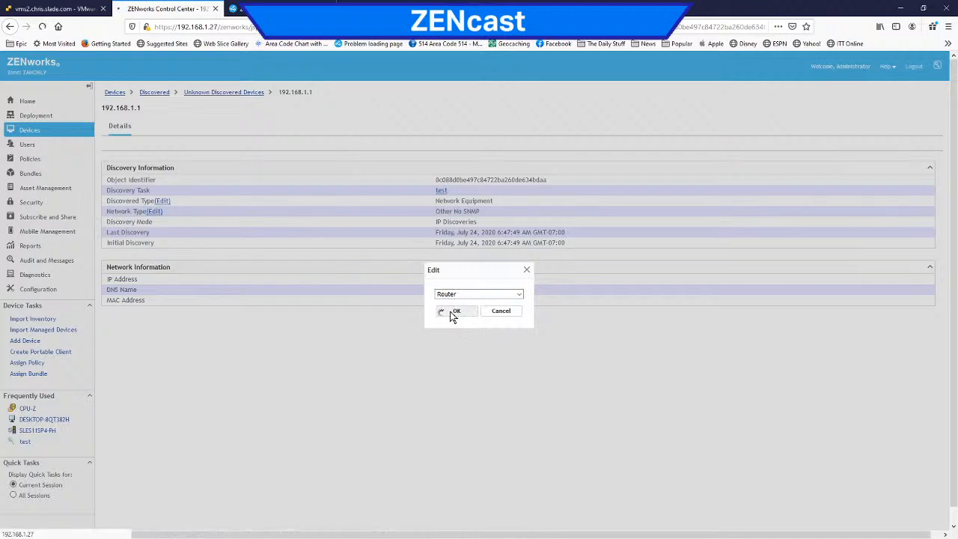
pyautogui.click(454, 312)
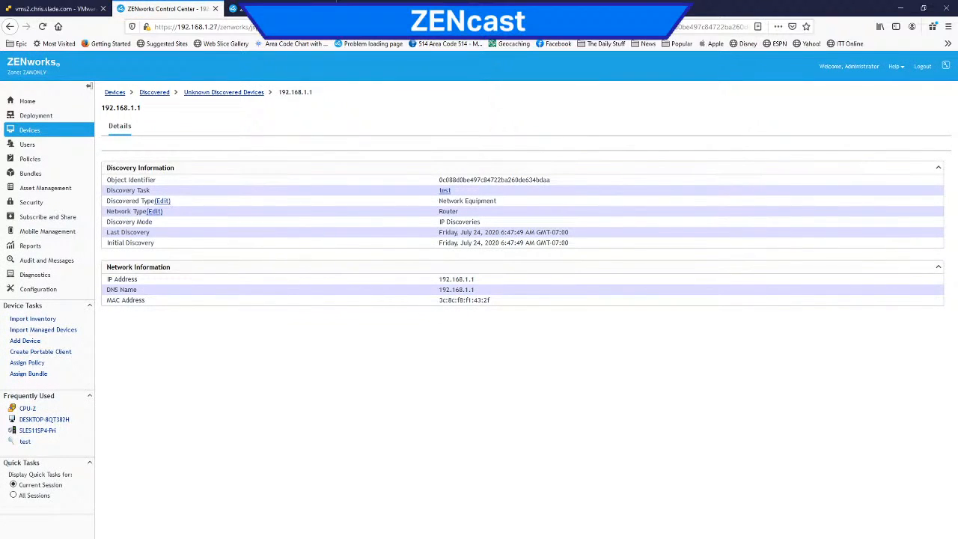
# Step: Review the discovered, inventoried and managed device overviews and return to the discovered types
pyautogui.click(154, 92)
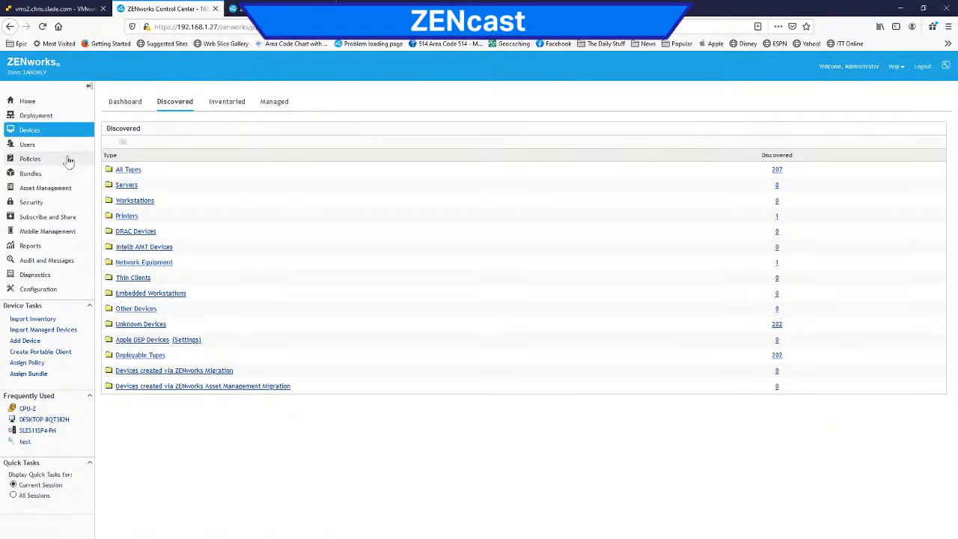
pyautogui.click(228, 106)
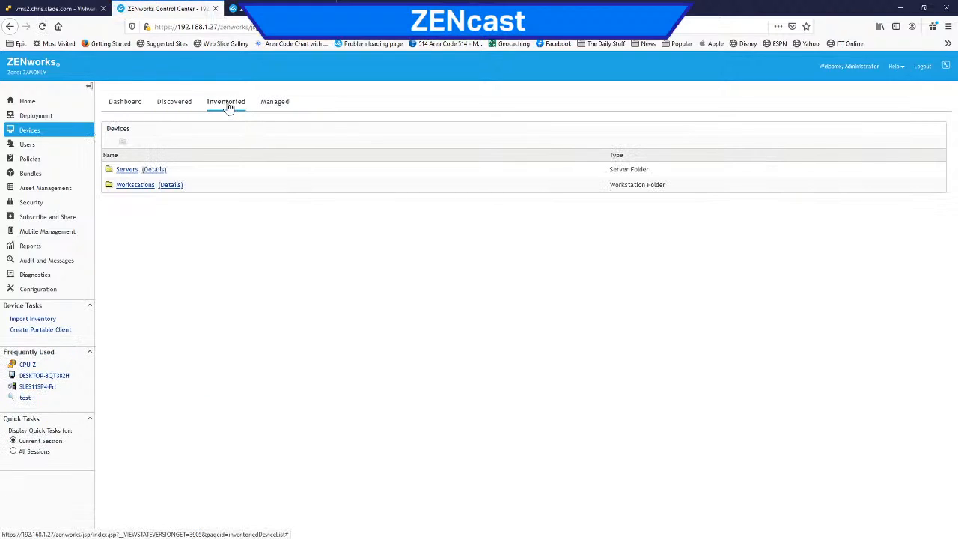
pyautogui.click(274, 104)
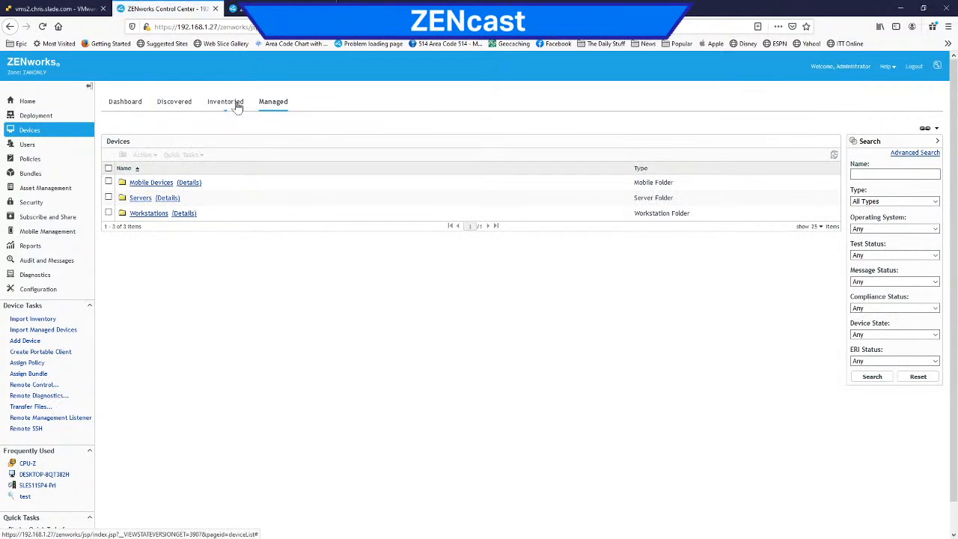
pyautogui.click(175, 105)
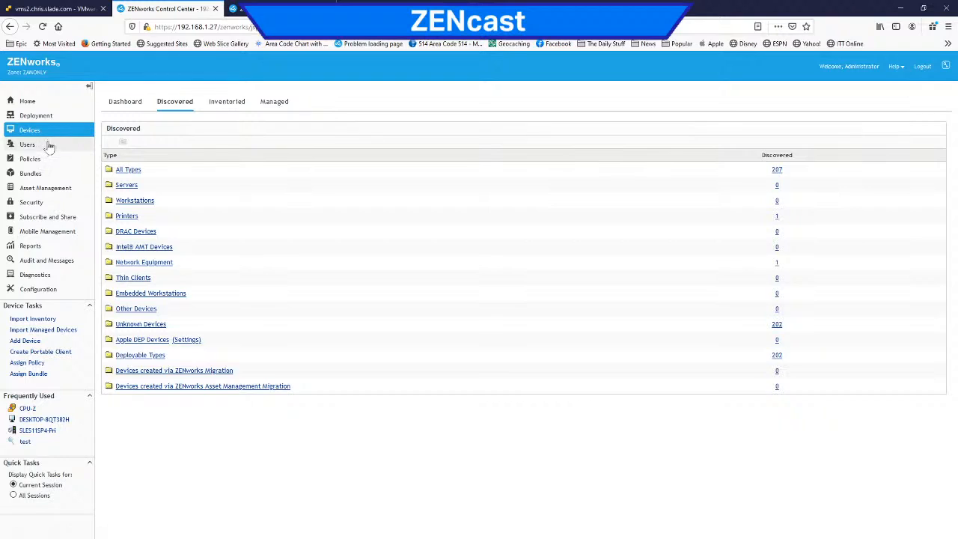
# Step: Open the discovery task test in the deployment area and review its IP discovery range and schedule
pyautogui.click(48, 118)
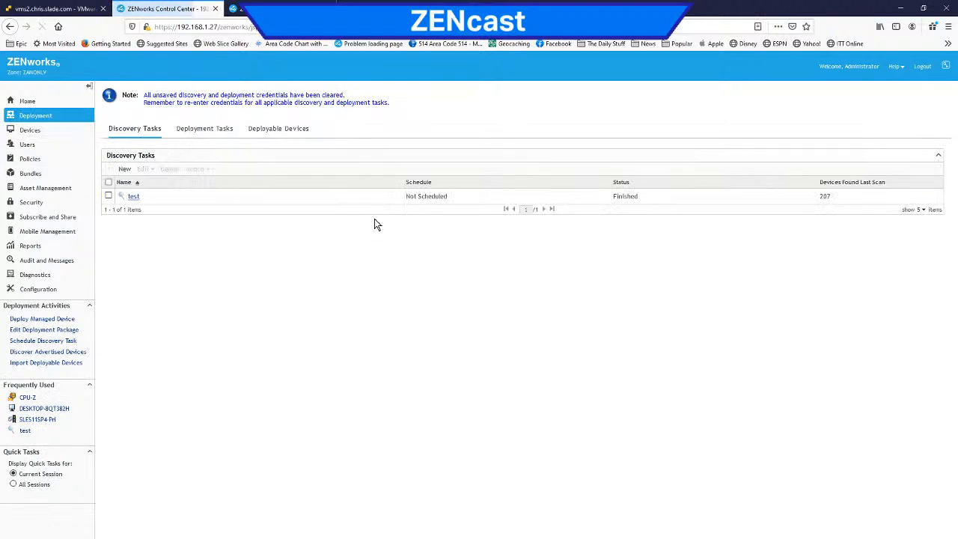
pyautogui.click(133, 196)
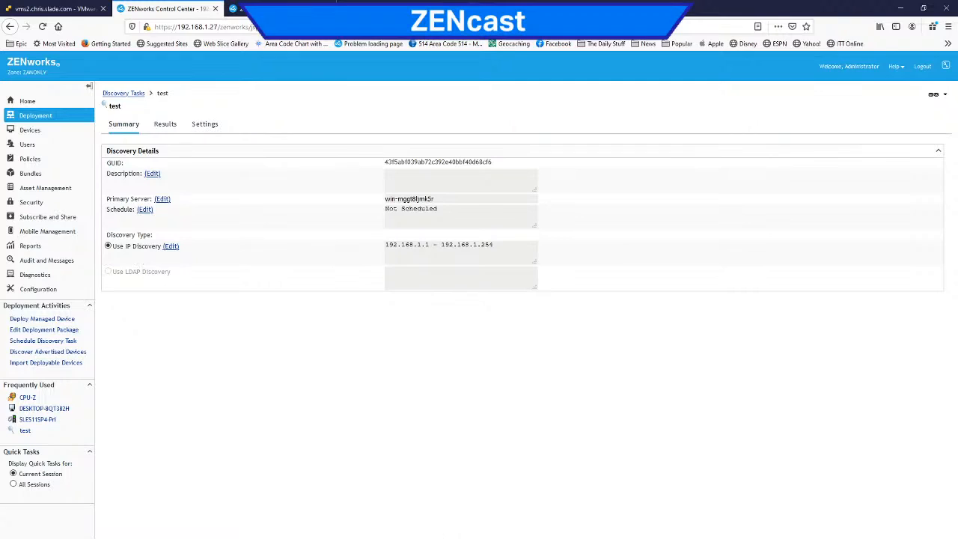
pyautogui.moveTo(495, 245); pyautogui.dragTo(388, 245)
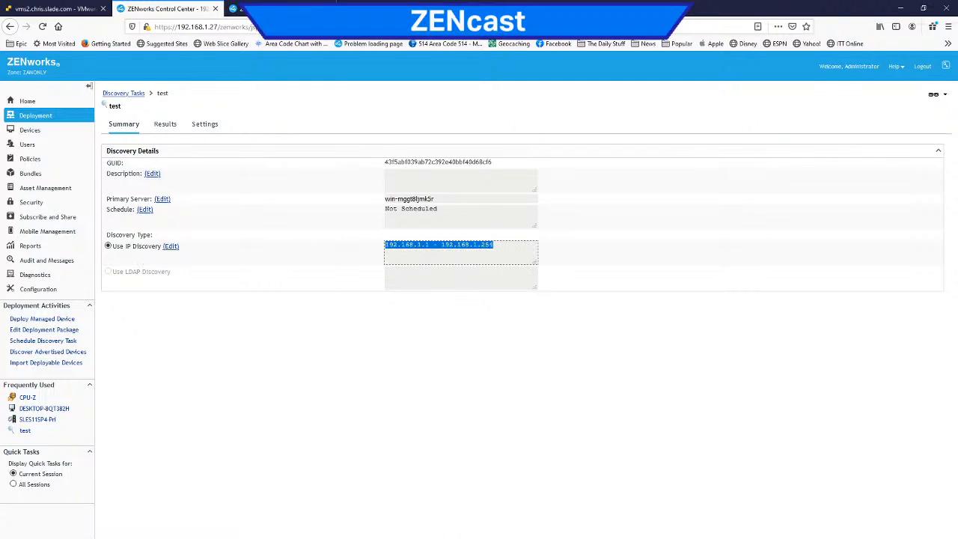
pyautogui.click(448, 210)
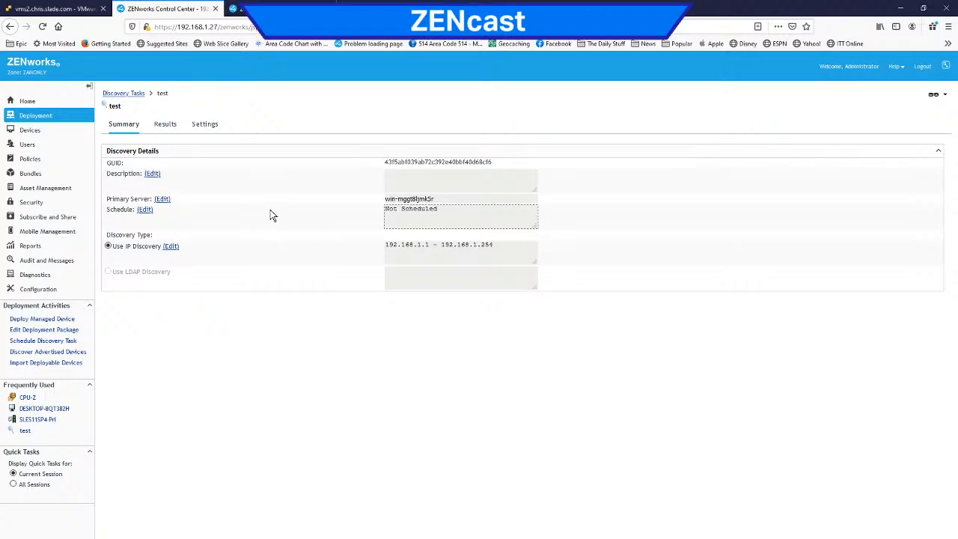
# Step: Examine the first page of the test task's last scan results, including the discovery technologies tried on 192.168.1.1
pyautogui.click(166, 125)
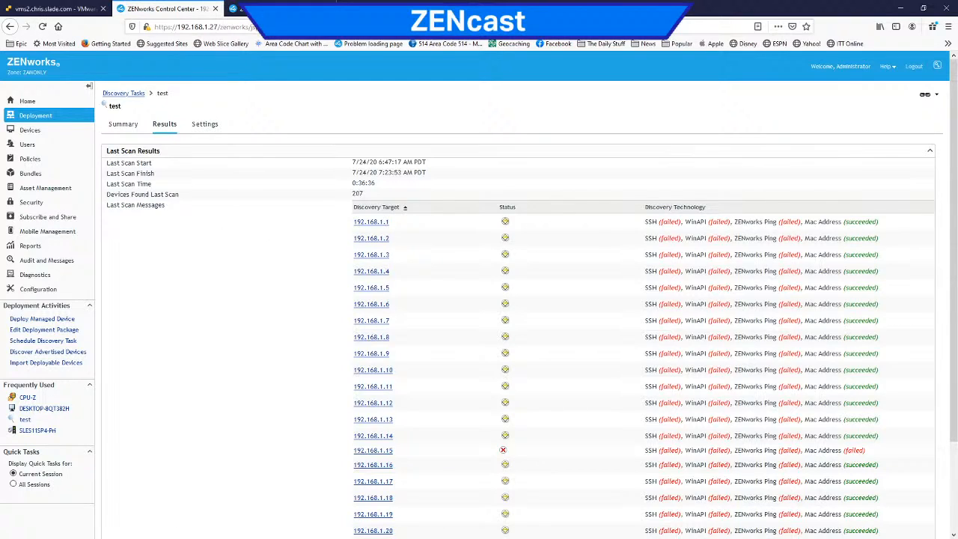
pyautogui.moveTo(880, 224); pyautogui.dragTo(645, 228)
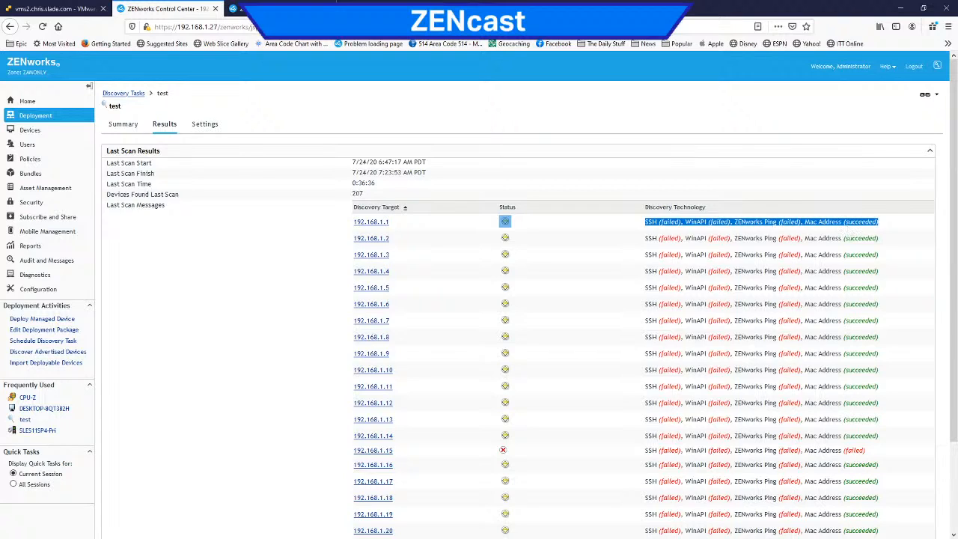
pyautogui.scroll(-1, 732, 213)
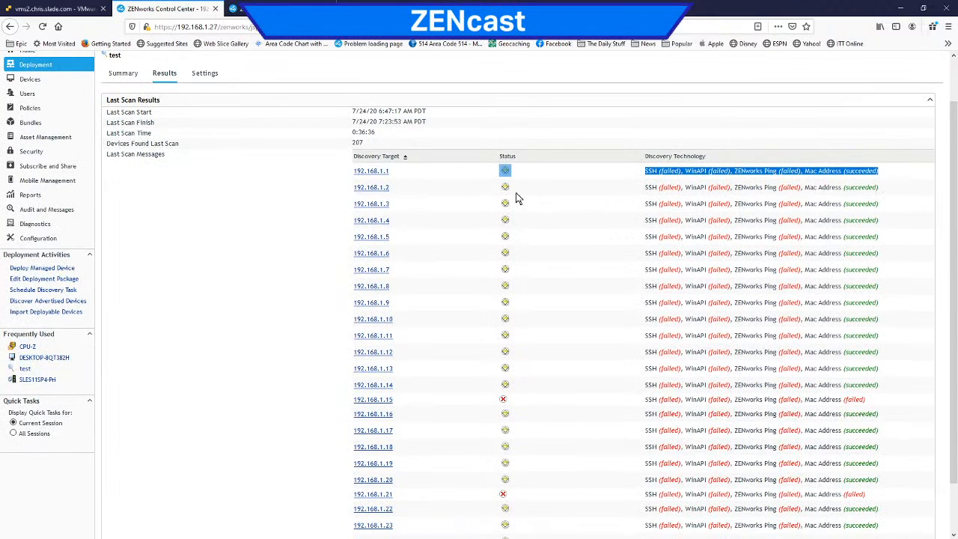
pyautogui.scroll(-1, 664, 224)
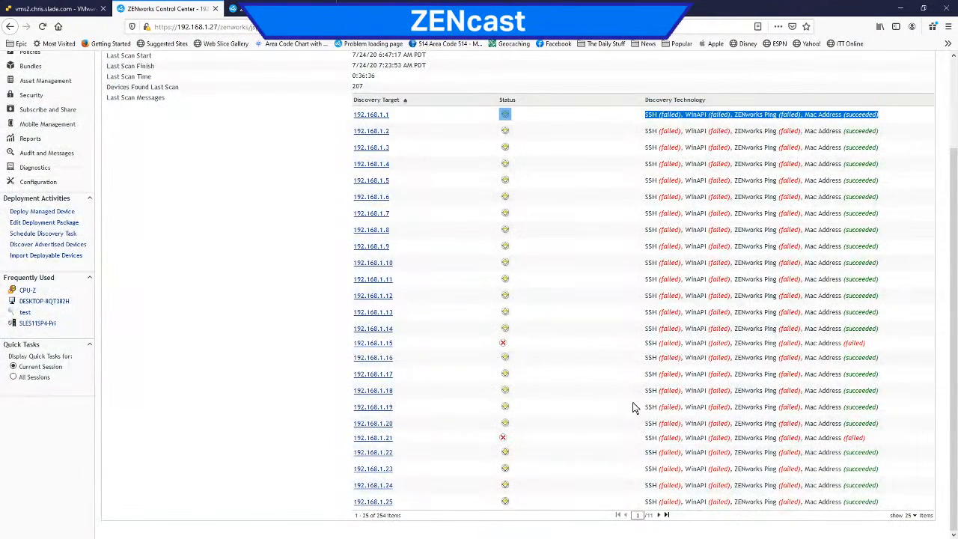
# Step: Page through the scan results to the seventh page and examine the discovery technologies tried on 192.168.1.158
pyautogui.click(660, 516)
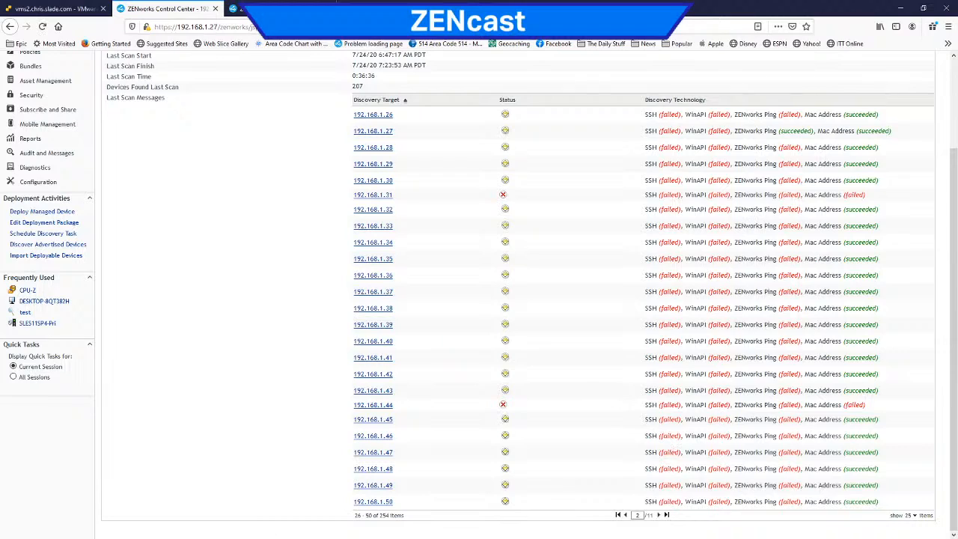
pyautogui.click(660, 516)
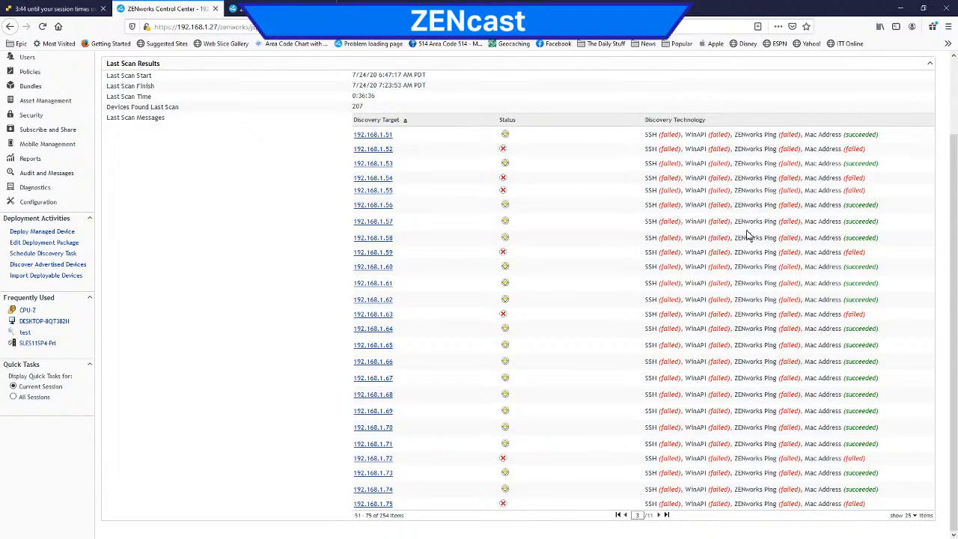
pyautogui.click(660, 516)
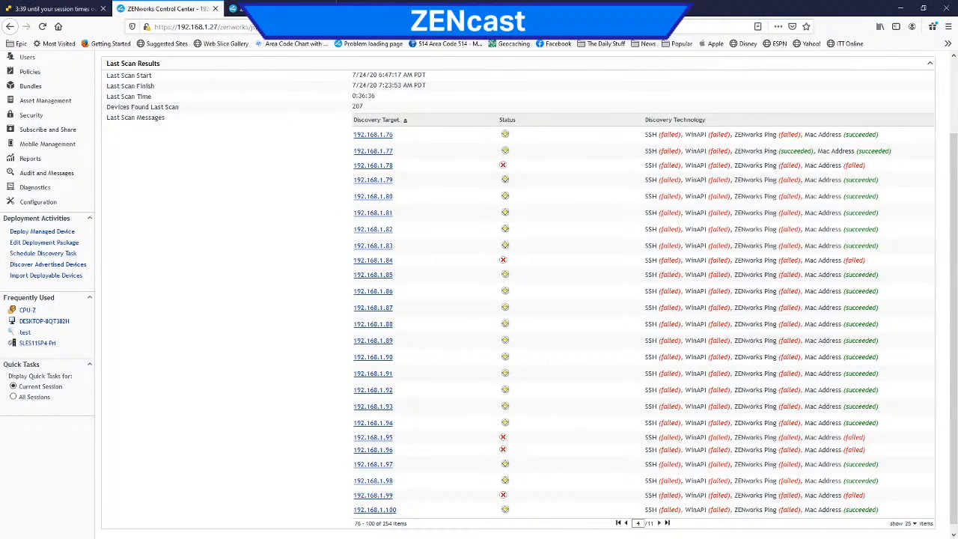
pyautogui.click(660, 524)
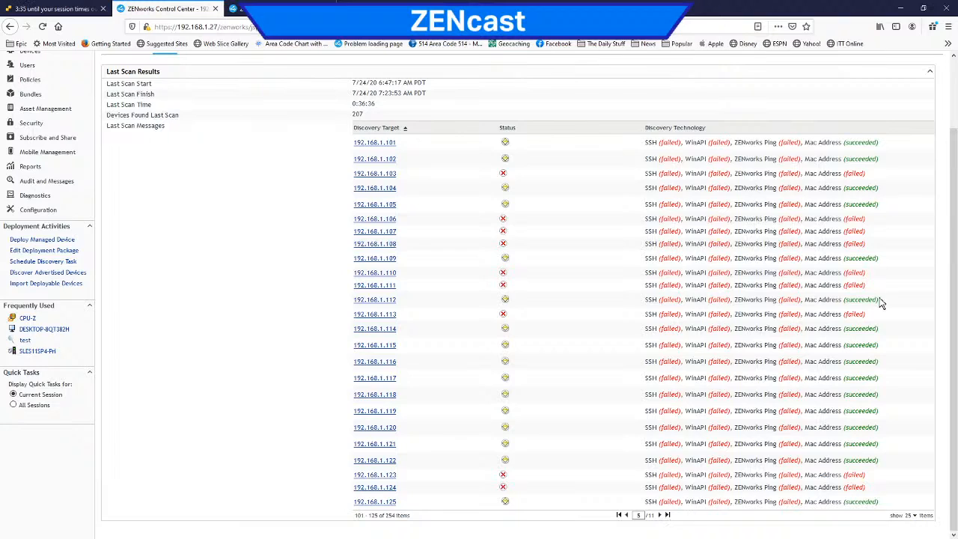
pyautogui.click(661, 516)
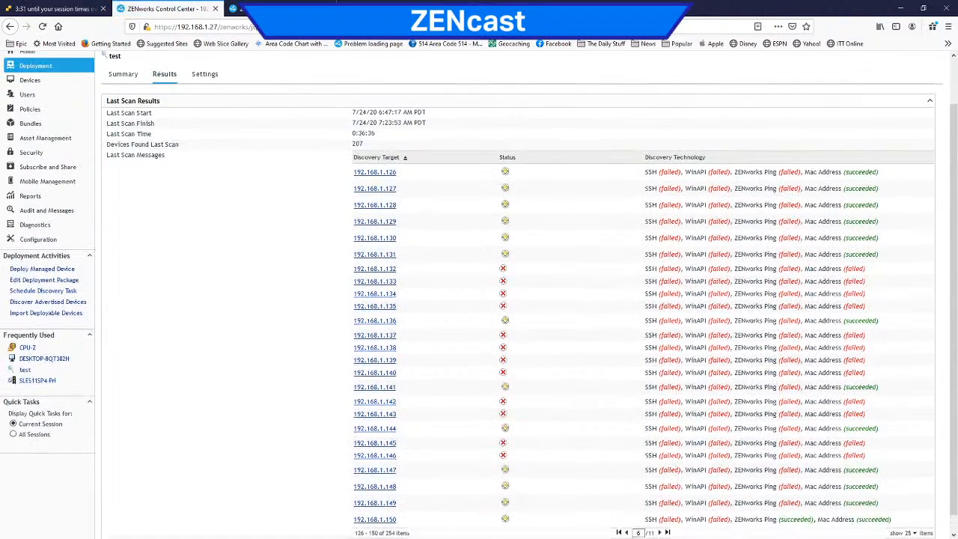
pyautogui.scroll(-1, 683, 465)
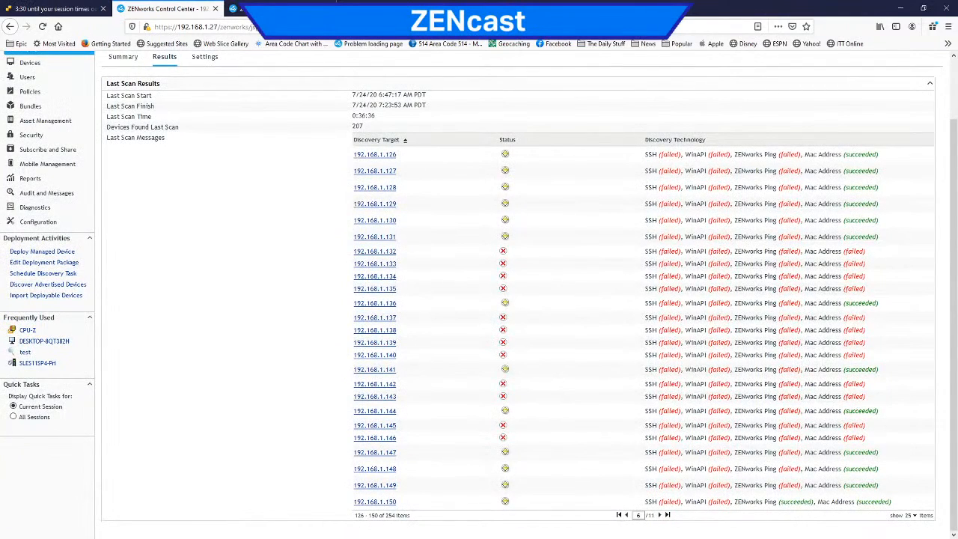
pyautogui.click(660, 516)
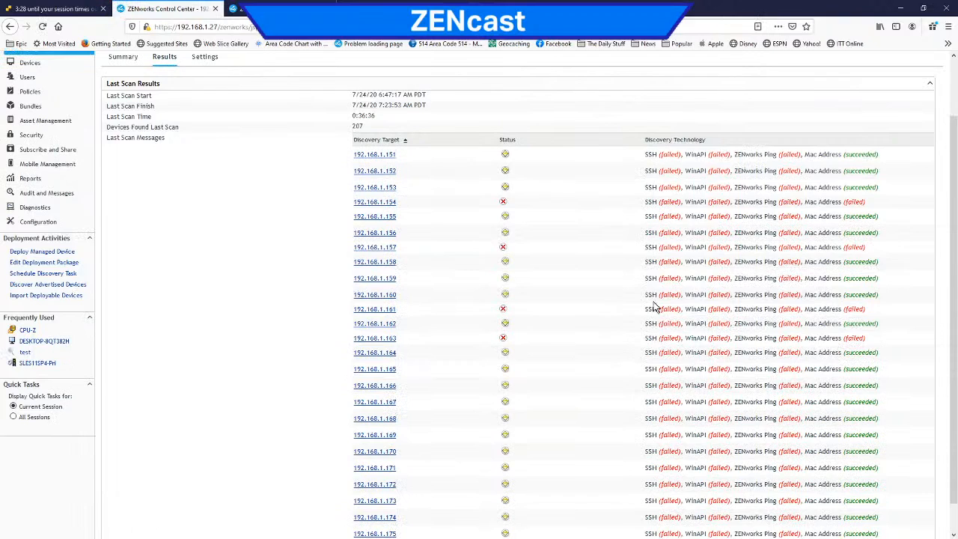
pyautogui.scroll(-2, 573, 312)
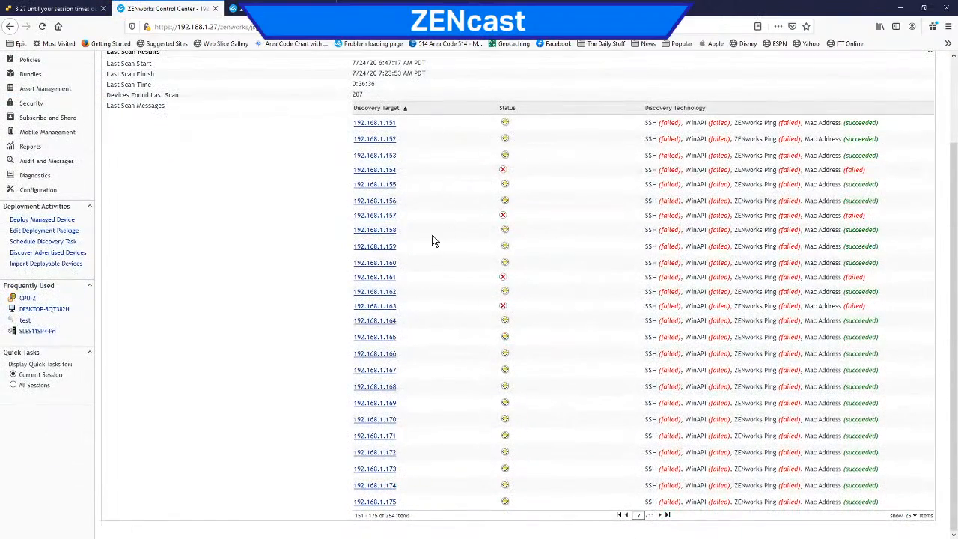
pyautogui.moveTo(895, 233); pyautogui.dragTo(607, 235)
pyautogui.scroll(3, 424, 254)
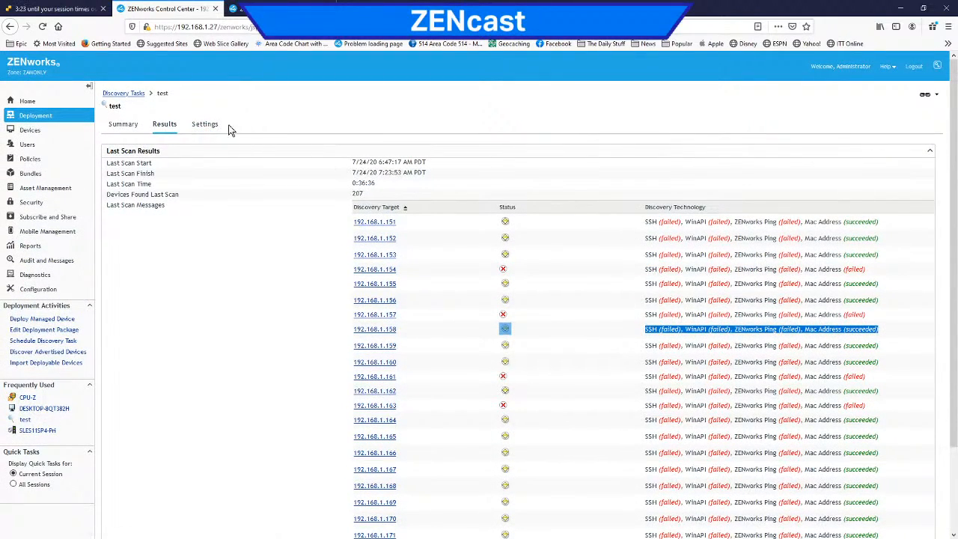
# Step: Check the test task's discovery settings and set its schedule to run now
pyautogui.click(204, 125)
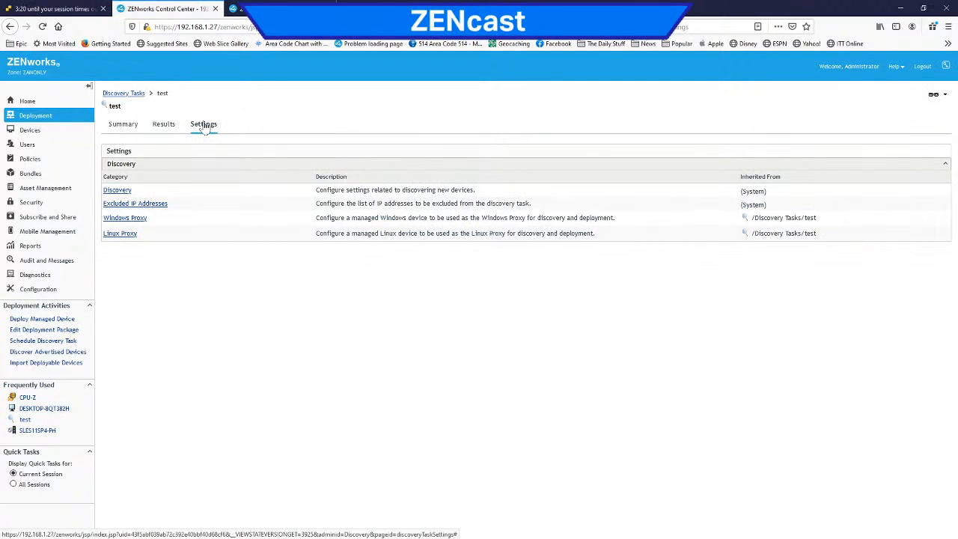
pyautogui.click(129, 126)
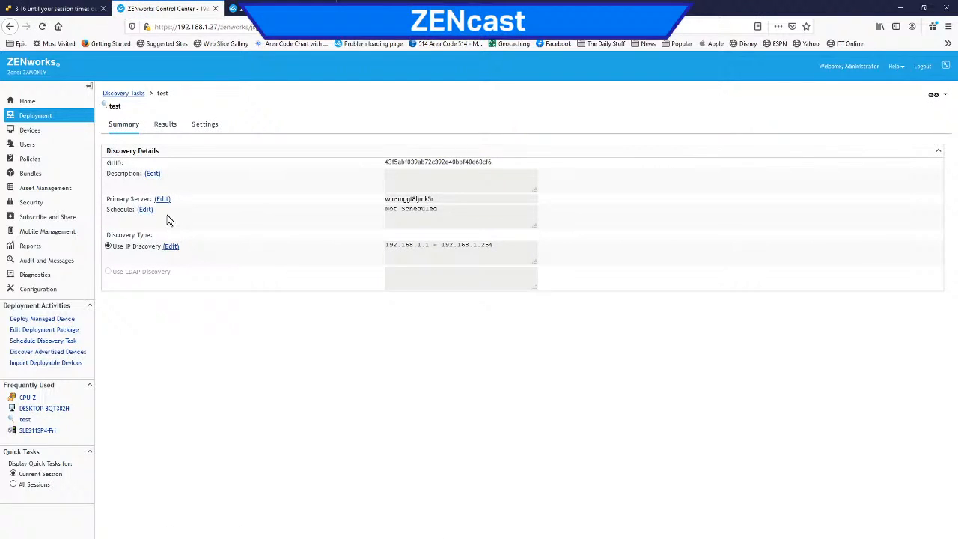
pyautogui.click(145, 210)
pyautogui.click(442, 276)
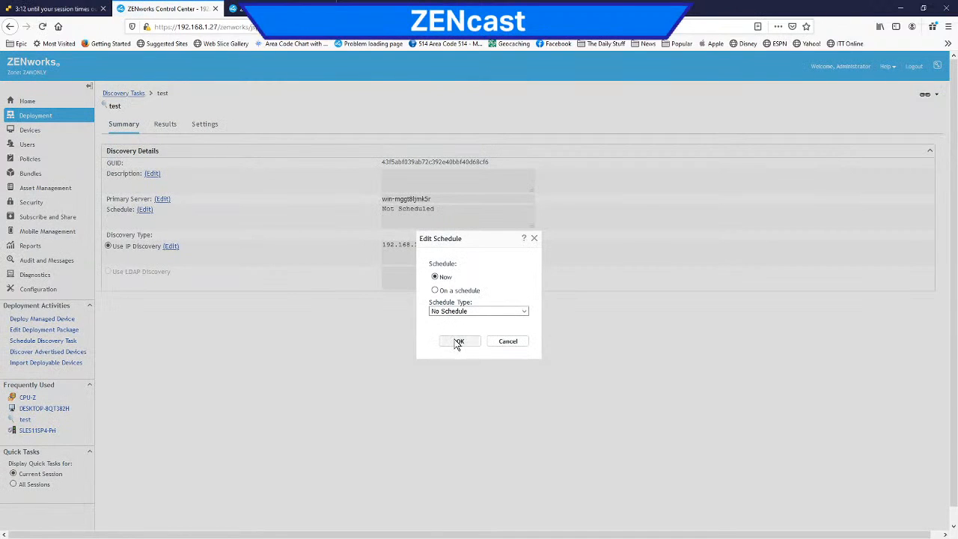
pyautogui.click(458, 342)
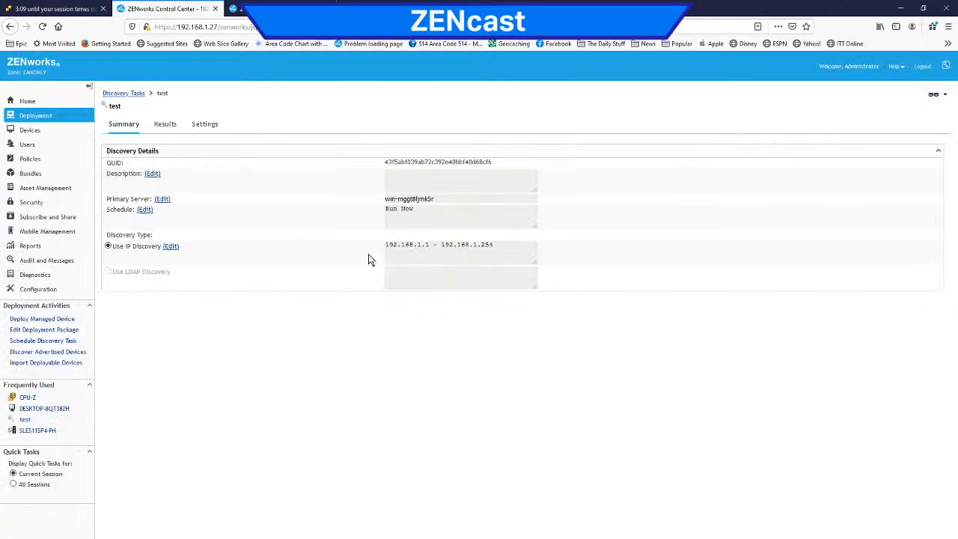
# Step: Check the restarted task's IP range and scan results, and look up the IP address of workstation DESKTOP-8QT382H
pyautogui.moveTo(497, 246); pyautogui.dragTo(385, 246)
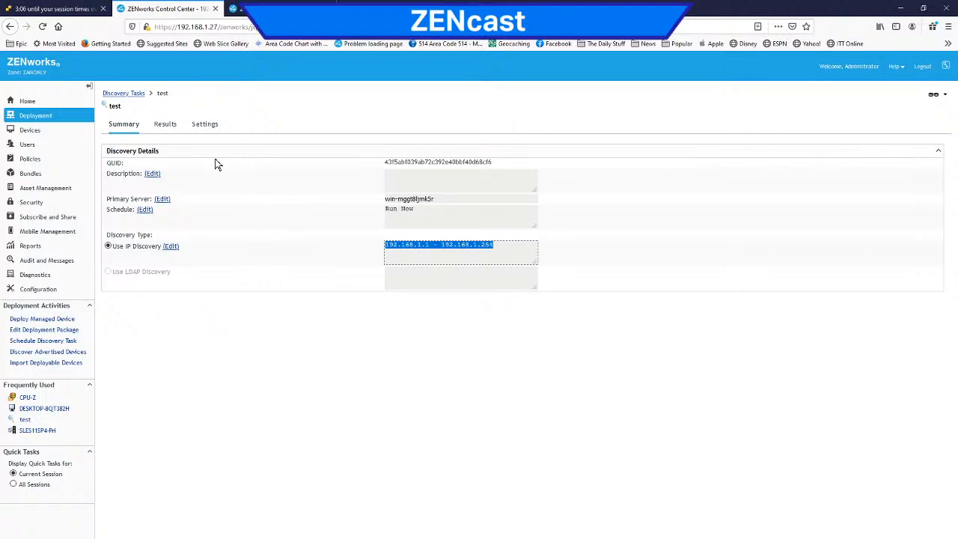
pyautogui.click(162, 126)
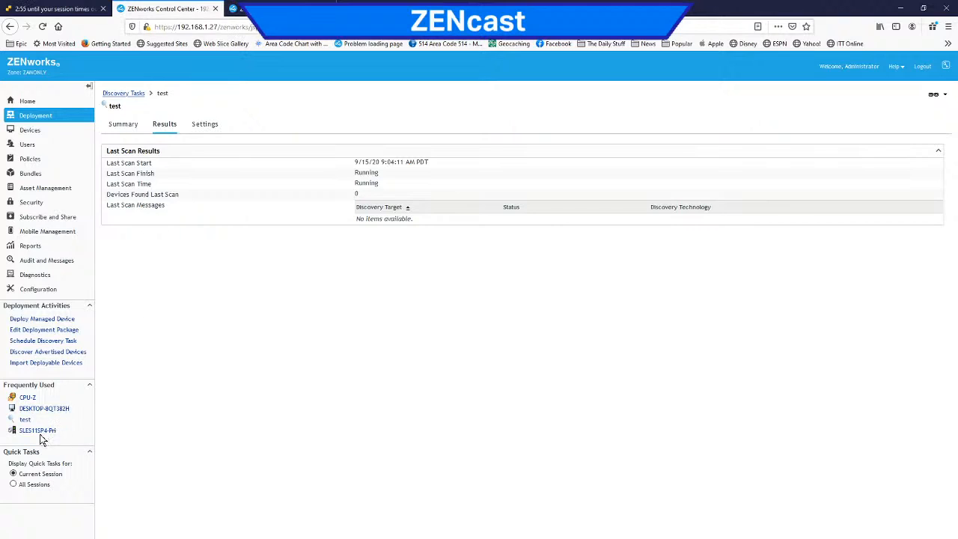
pyautogui.click(57, 412)
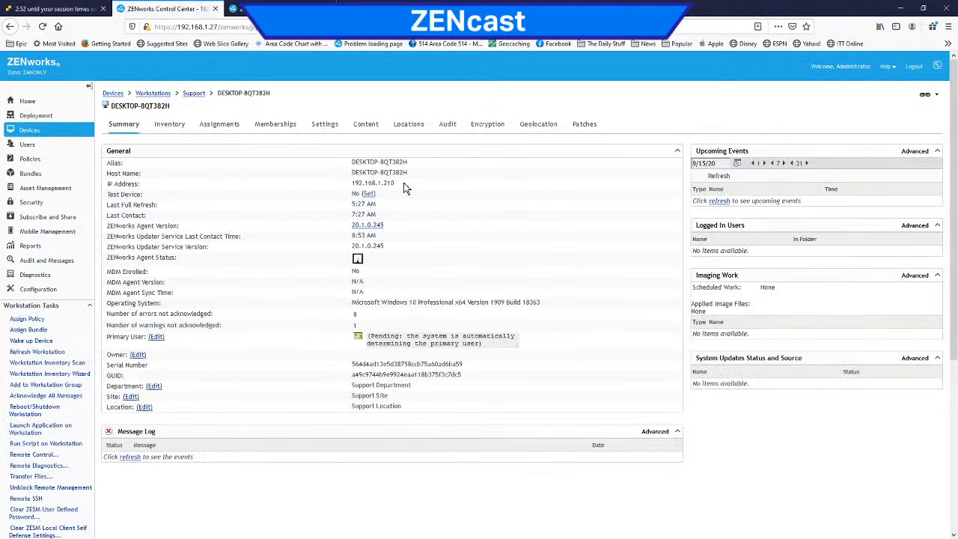
pyautogui.moveTo(403, 186); pyautogui.dragTo(349, 185)
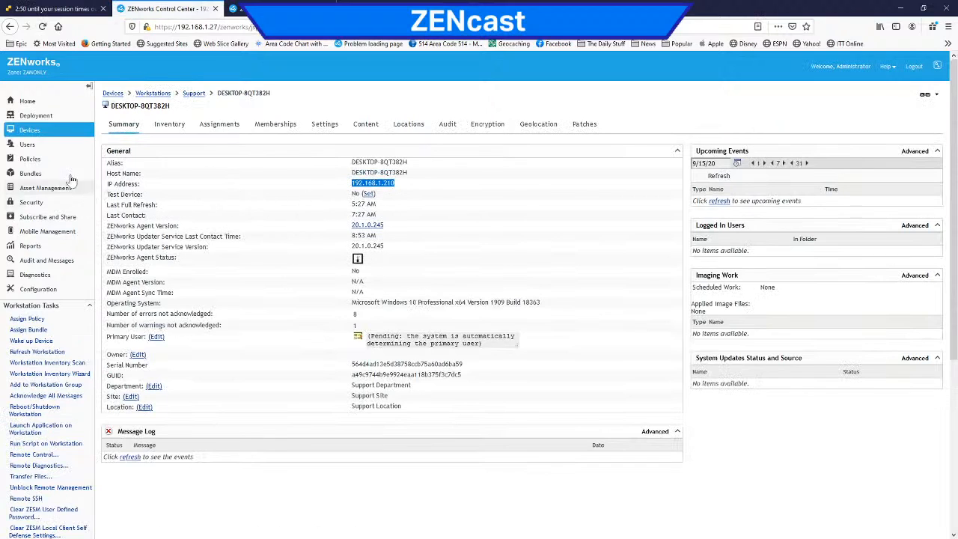
# Step: Return to the deployment area, look at the deployment tasks, and check the scan progress of the test discovery task
pyautogui.click(27, 102)
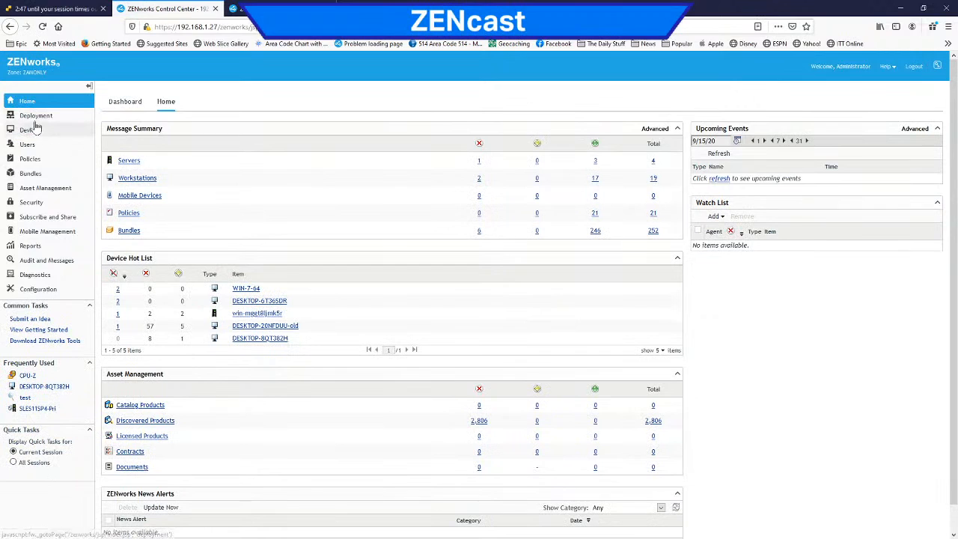
pyautogui.click(34, 116)
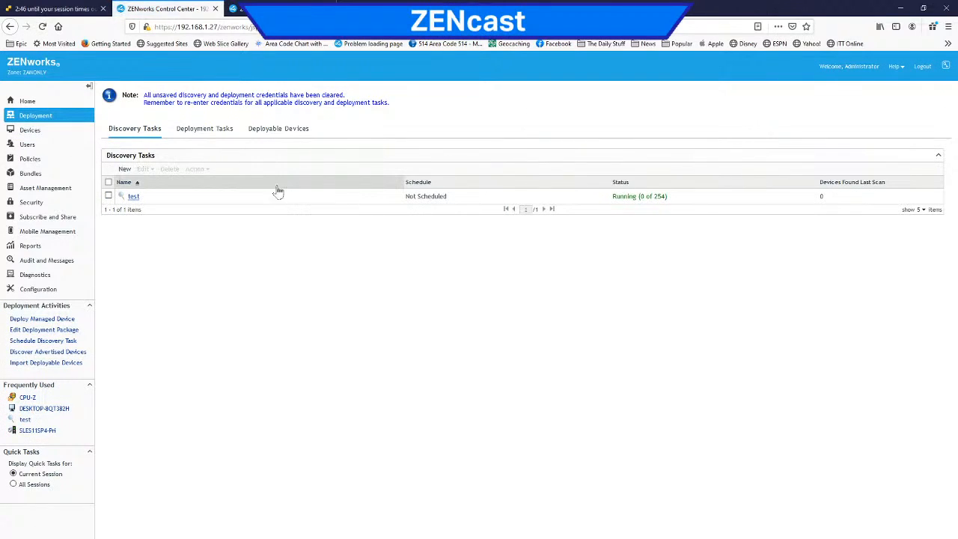
pyautogui.click(200, 131)
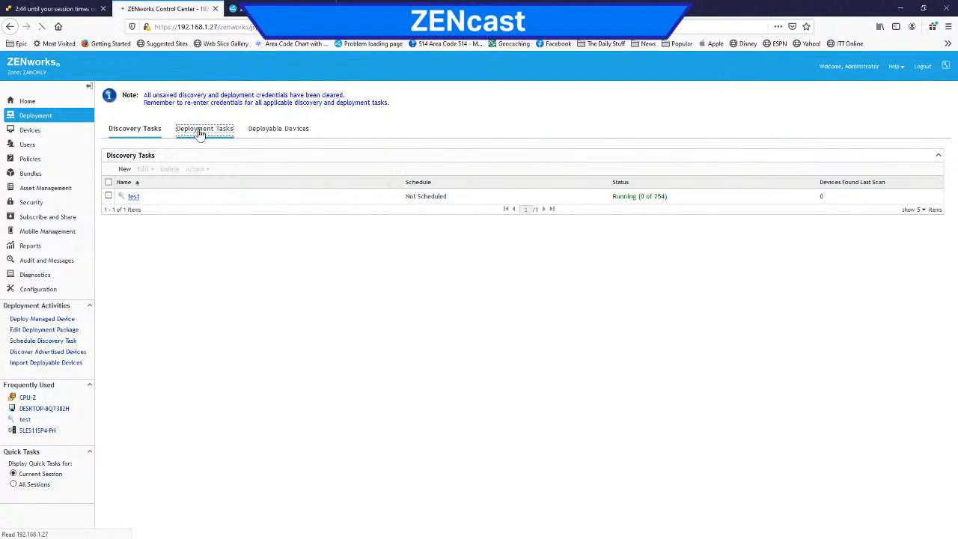
pyautogui.click(139, 108)
pyautogui.click(137, 197)
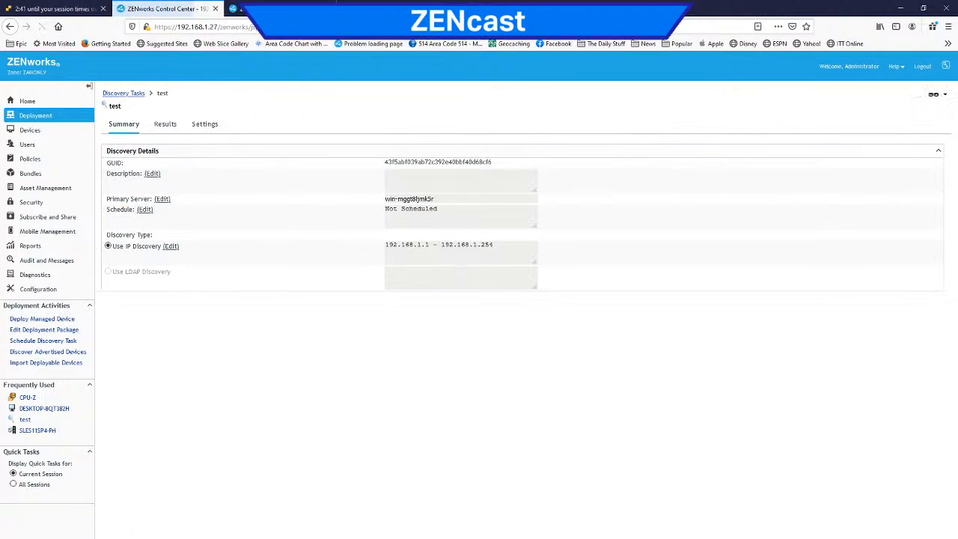
pyautogui.click(124, 94)
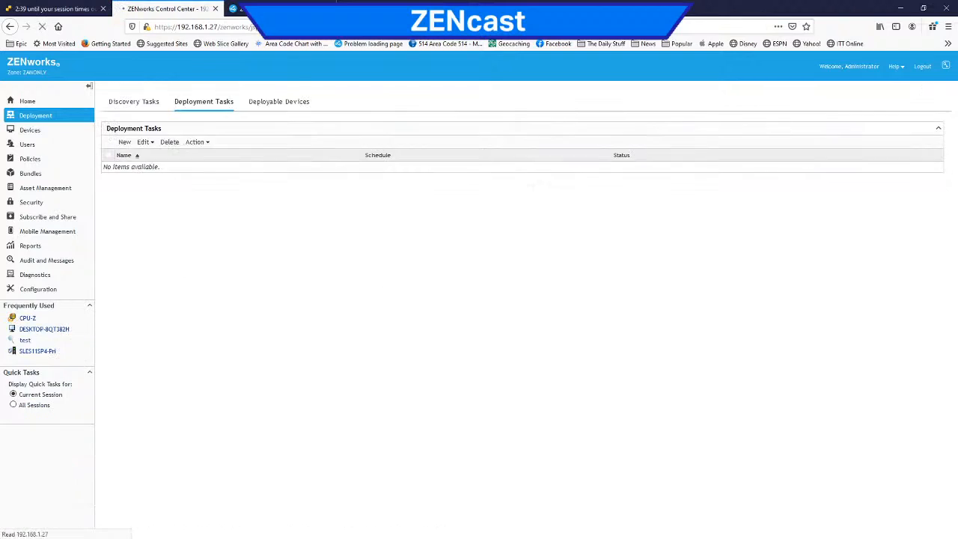
pyautogui.click(29, 118)
pyautogui.moveTo(616, 196); pyautogui.dragTo(670, 202)
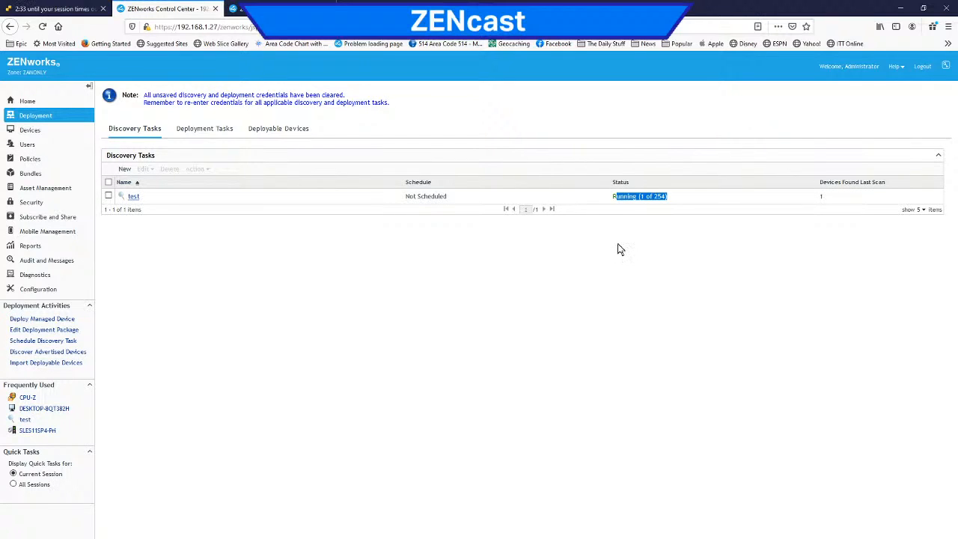
pyautogui.click(630, 304)
# Step: Examine the discovery technologies tried on 192.168.1.1 and 192.168.1.5 in the test task's results, and review its settings categories and summary
pyautogui.click(133, 197)
pyautogui.click(162, 125)
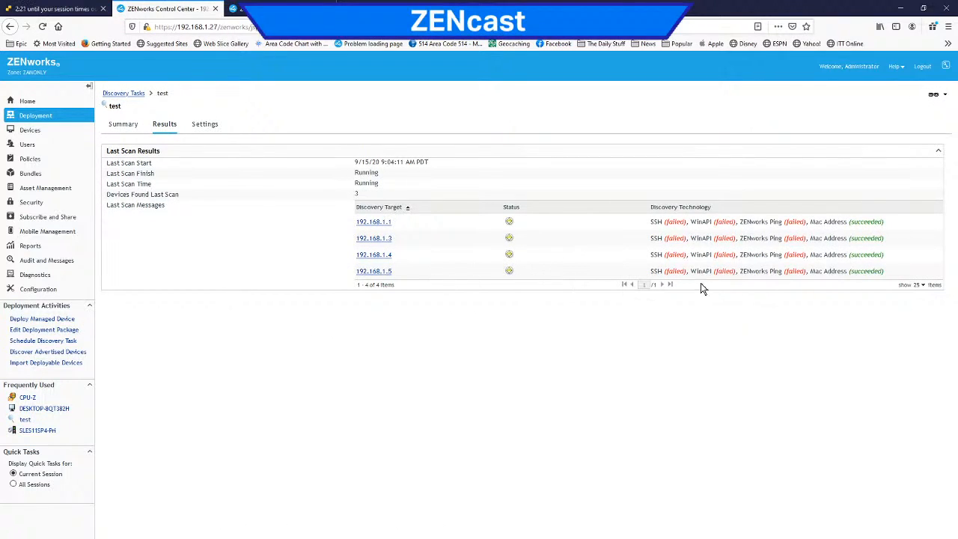
pyautogui.moveTo(894, 220); pyautogui.dragTo(620, 227)
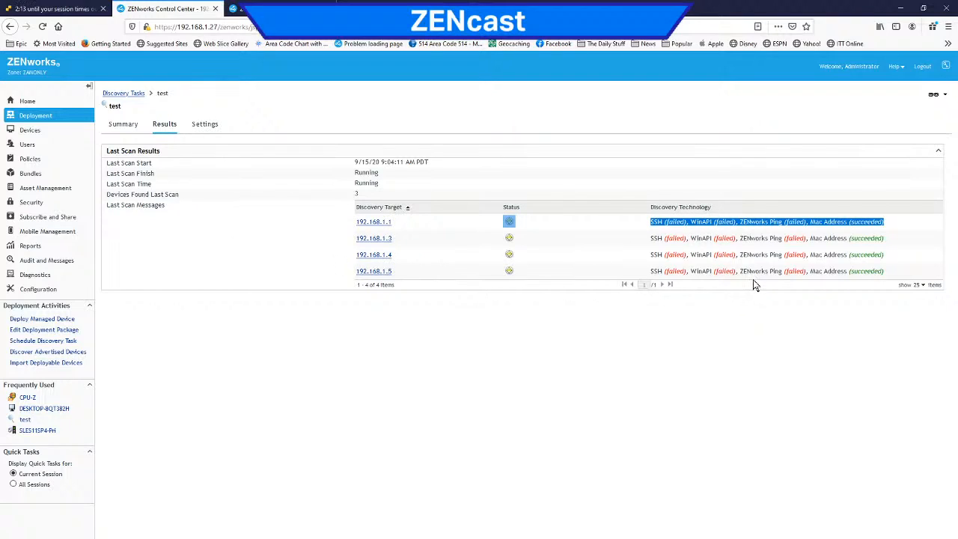
pyautogui.moveTo(740, 271); pyautogui.dragTo(787, 271)
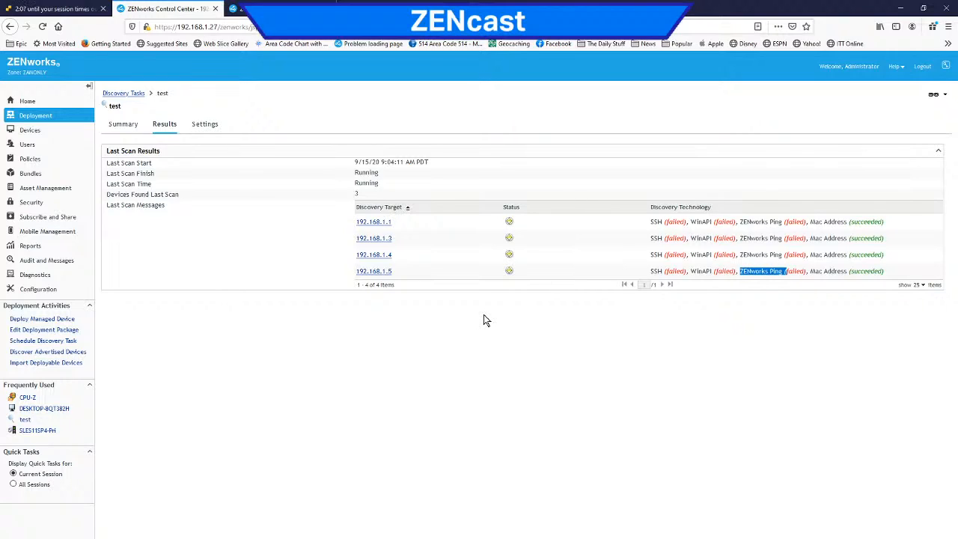
pyautogui.click(205, 126)
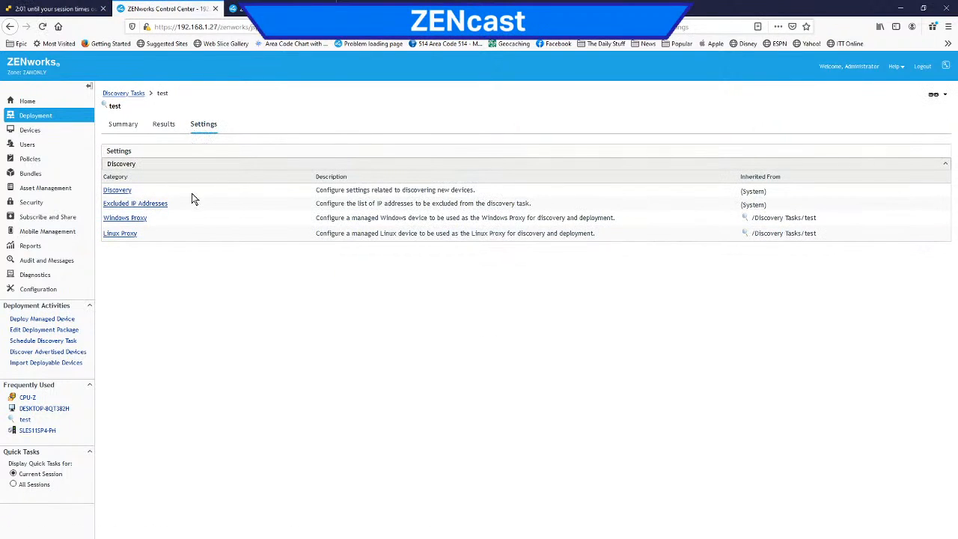
pyautogui.click(121, 126)
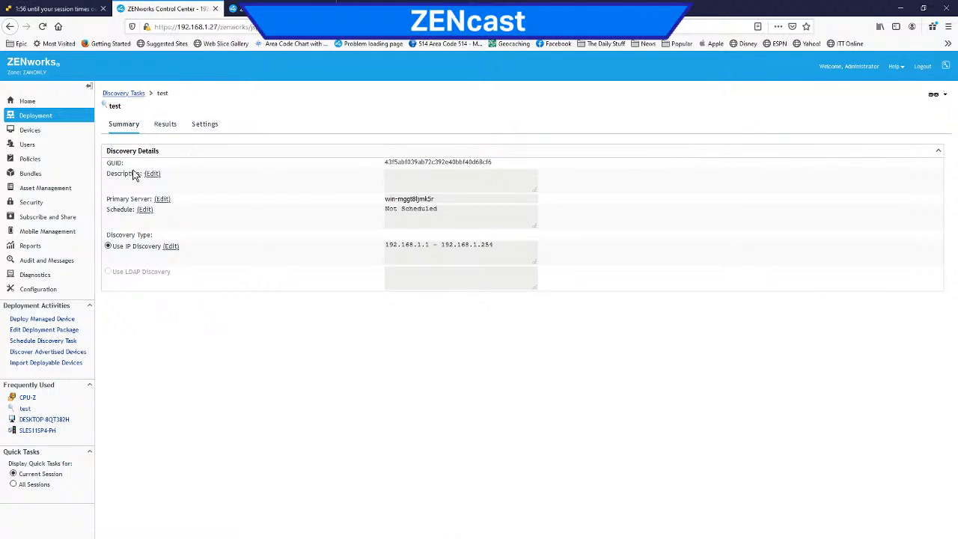
# Step: Review the discovered devices by type and open the zone's Inventory Only Reconciliation settings
pyautogui.click(43, 130)
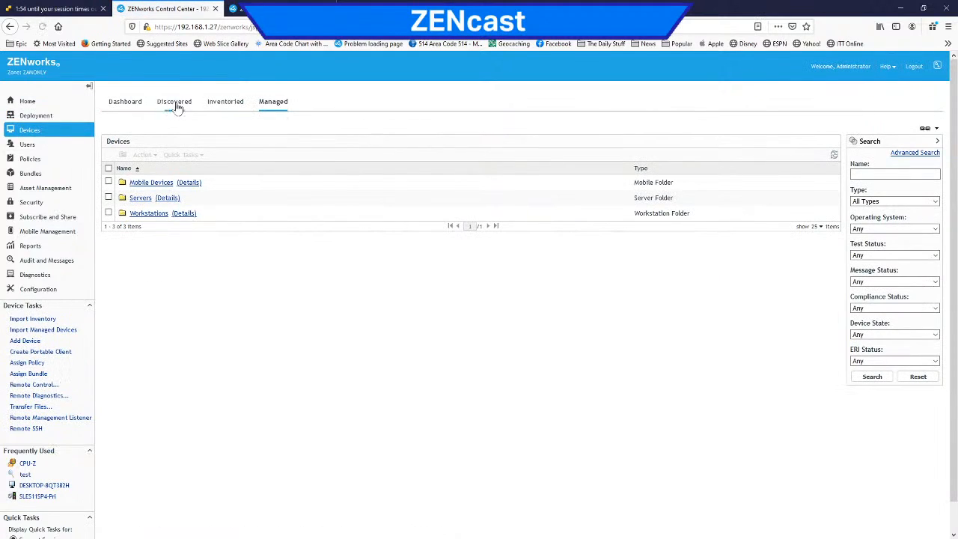
pyautogui.click(176, 104)
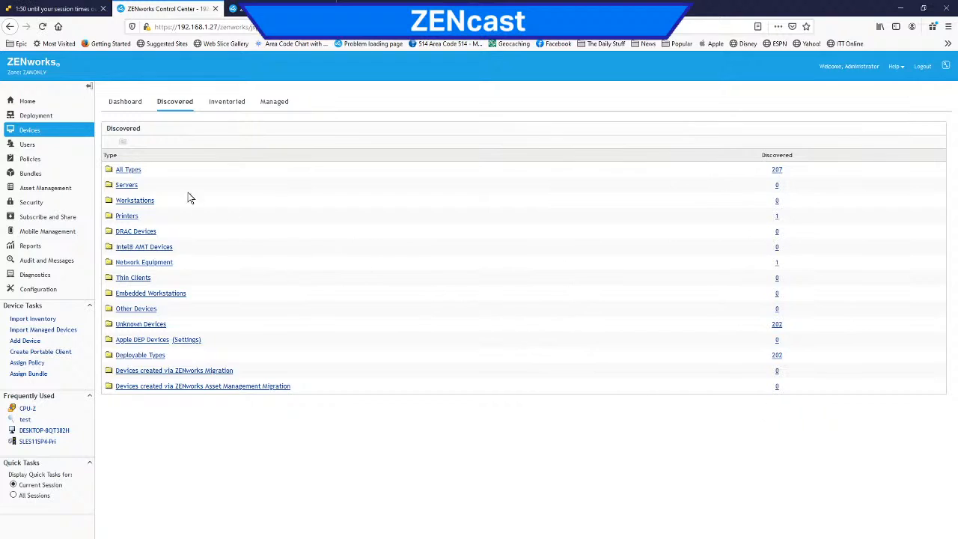
pyautogui.click(30, 291)
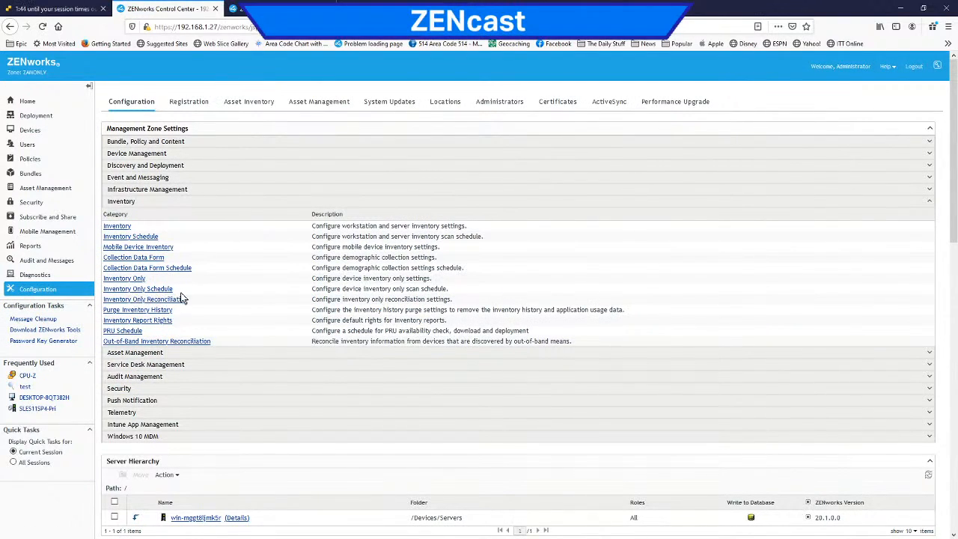
pyautogui.click(180, 299)
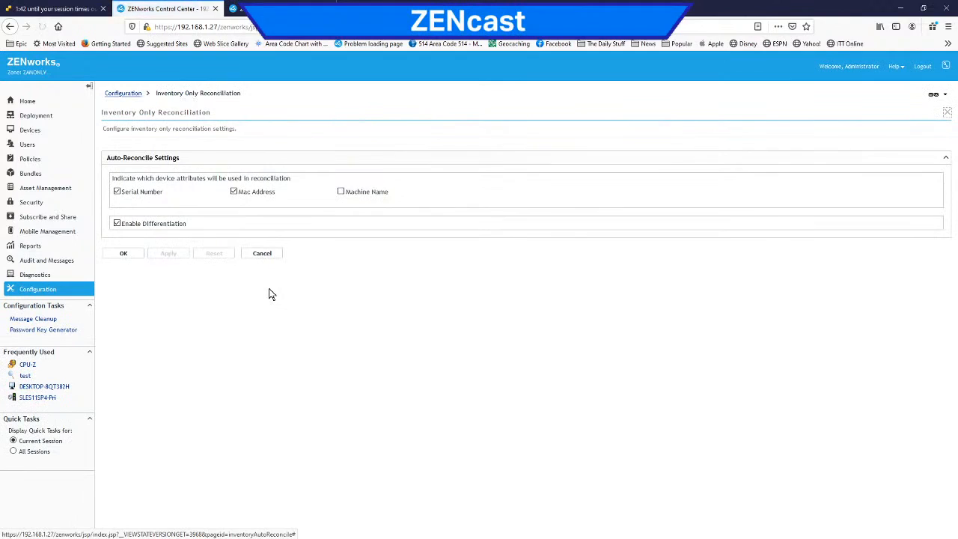
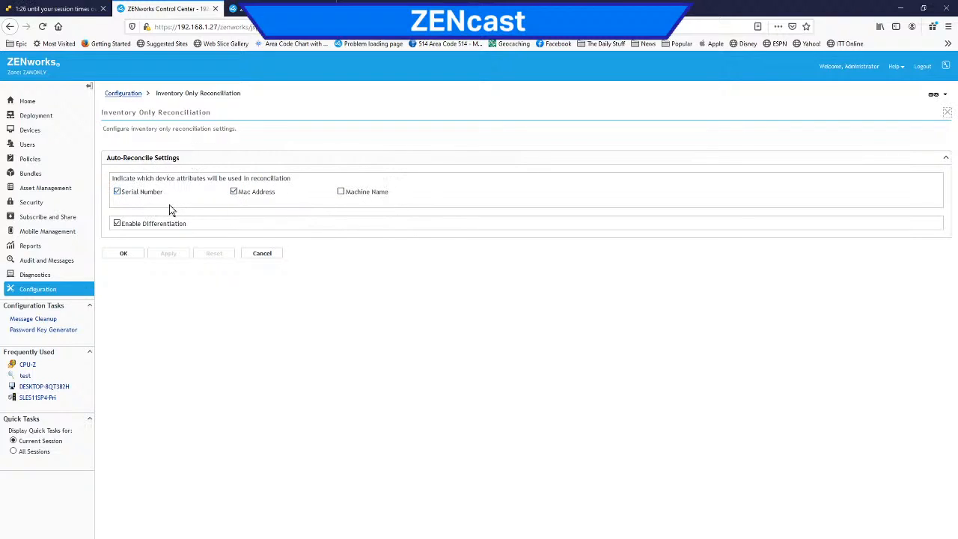
# Step: Examine the zone's workstation and server Inventory settings, including the scan options, skipped directories and software file collection, and return to the configuration overview
pyautogui.click(47, 292)
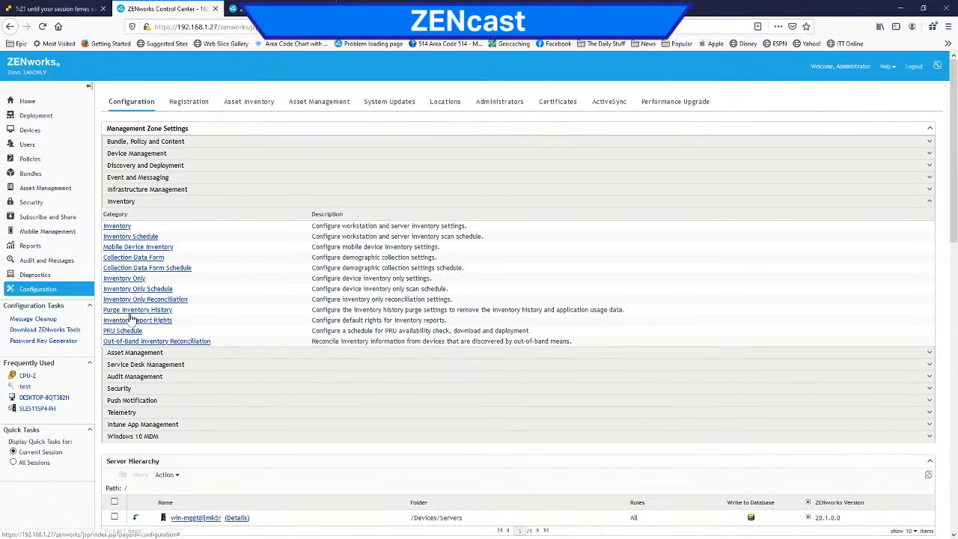
pyautogui.click(123, 226)
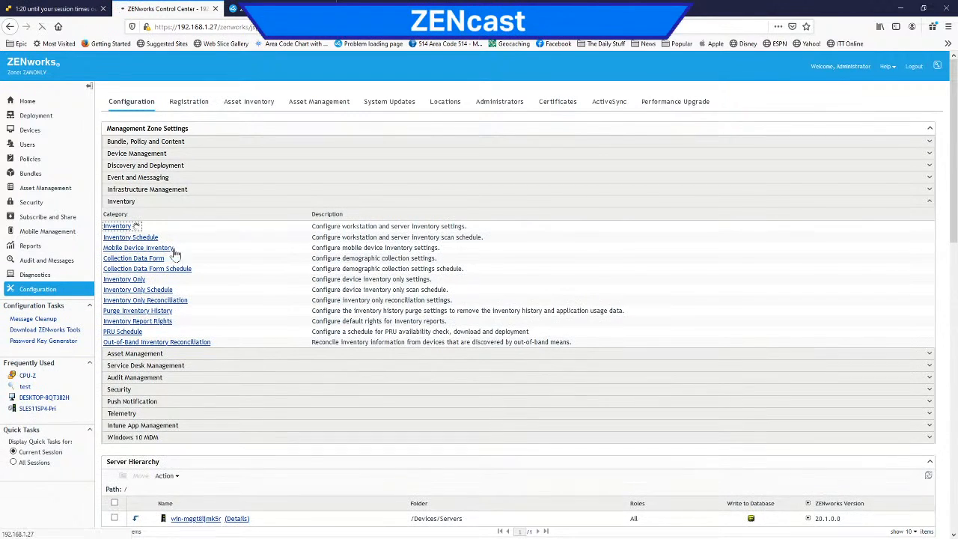
pyautogui.scroll(-5, 279, 271)
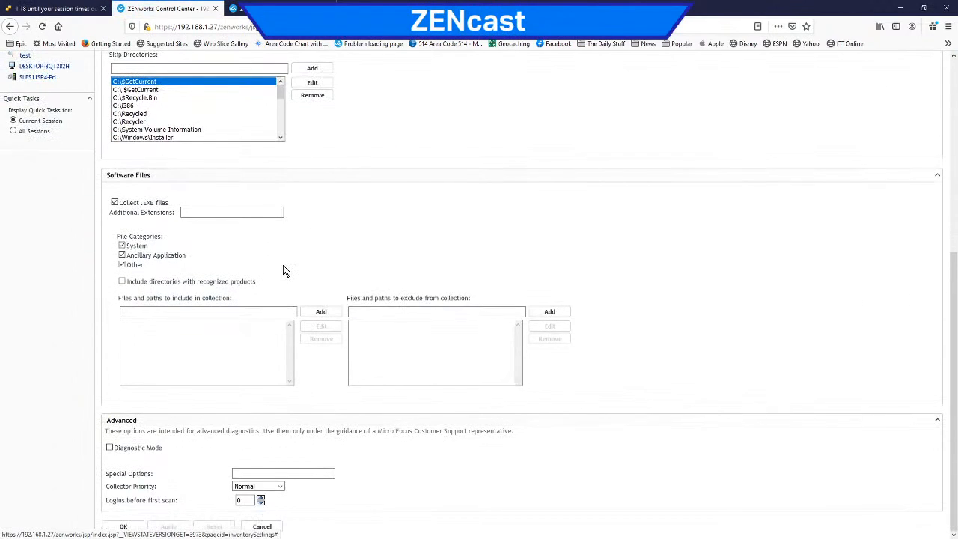
pyautogui.scroll(3, 283, 269)
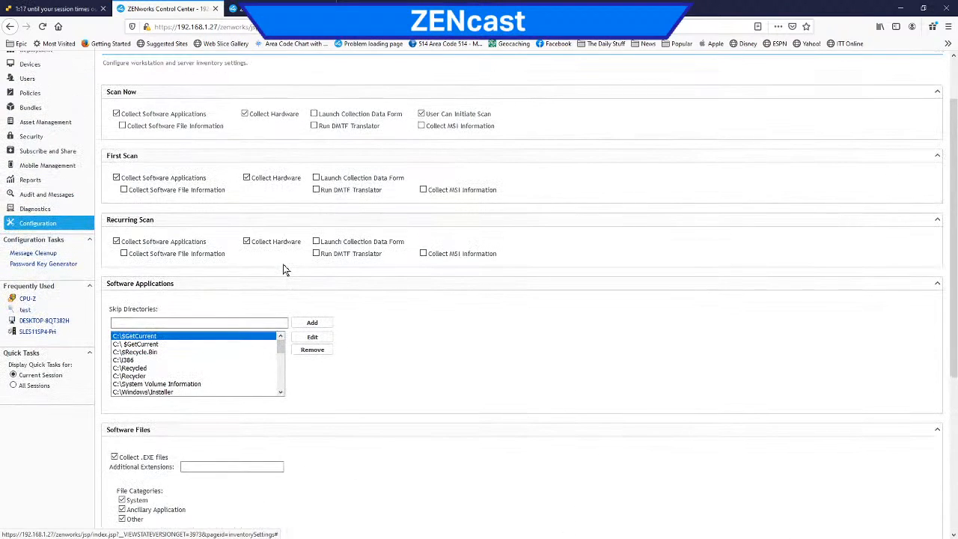
pyautogui.scroll(2, 283, 270)
pyautogui.click(129, 103)
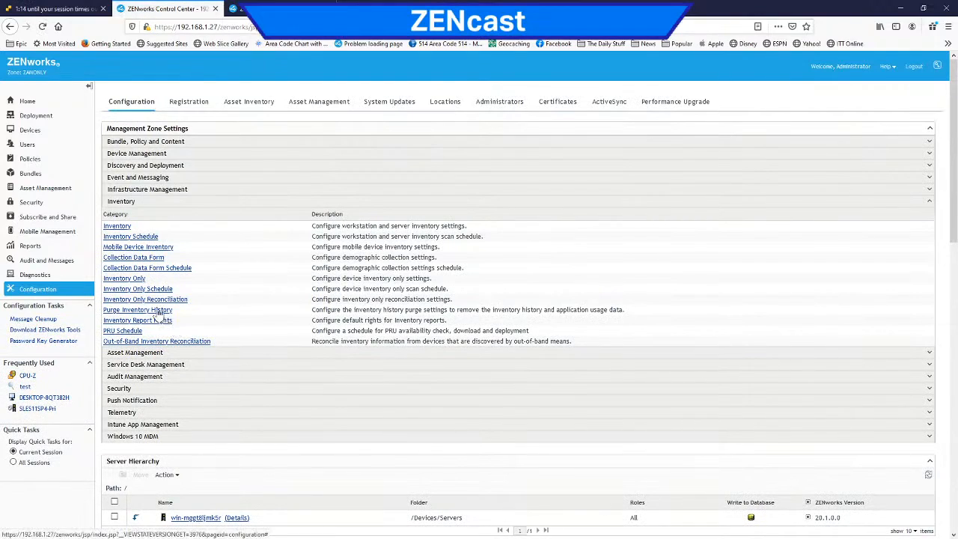
# Step: Open the Purge Inventory History settings and choose win-mggt8ljmk5r as the dedicated server to run inventory purging
pyautogui.click(126, 260)
pyautogui.click(131, 311)
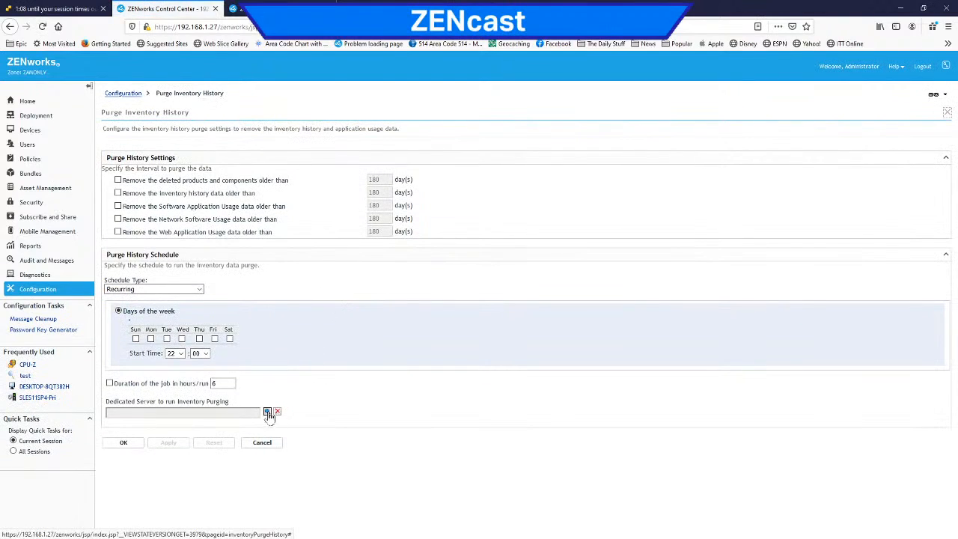
pyautogui.click(267, 413)
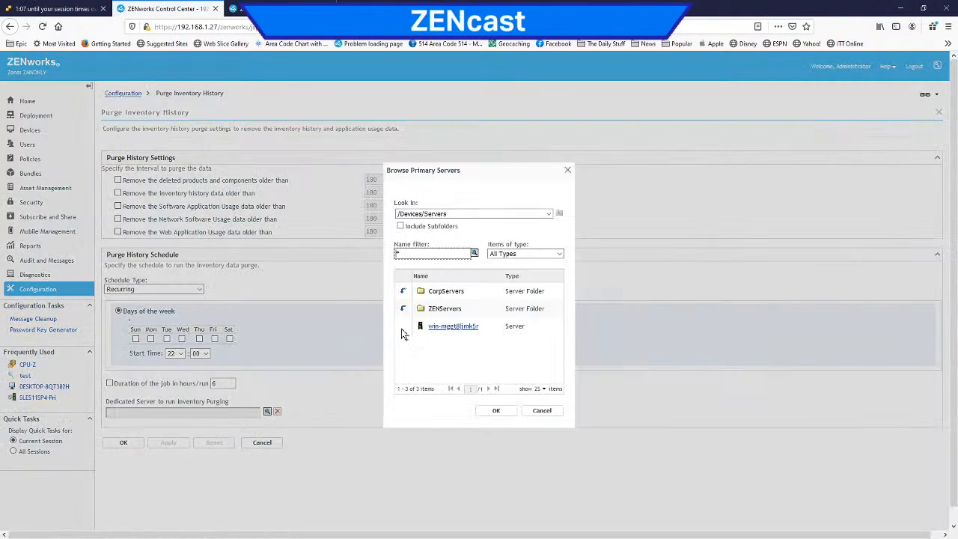
pyautogui.click(453, 327)
pyautogui.click(495, 410)
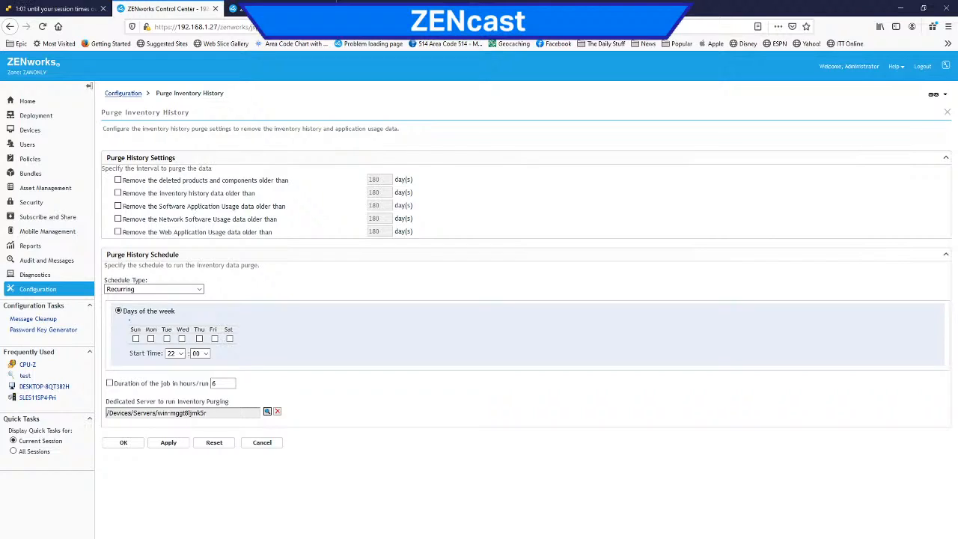
# Step: Look over the purge options for web application and network software usage data, and leave the page, discarding the unsaved changes
pyautogui.moveTo(113, 402); pyautogui.dragTo(173, 402)
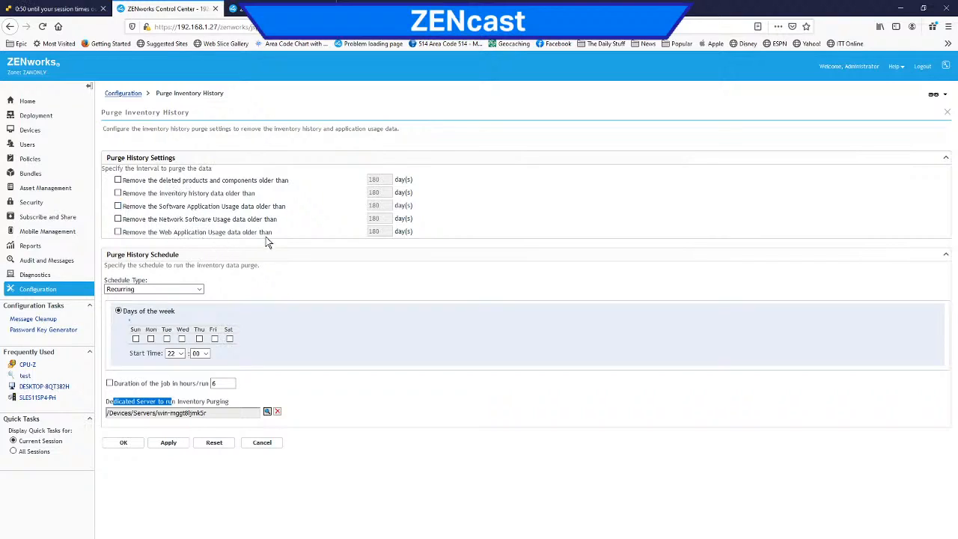
pyautogui.moveTo(196, 233); pyautogui.dragTo(238, 238)
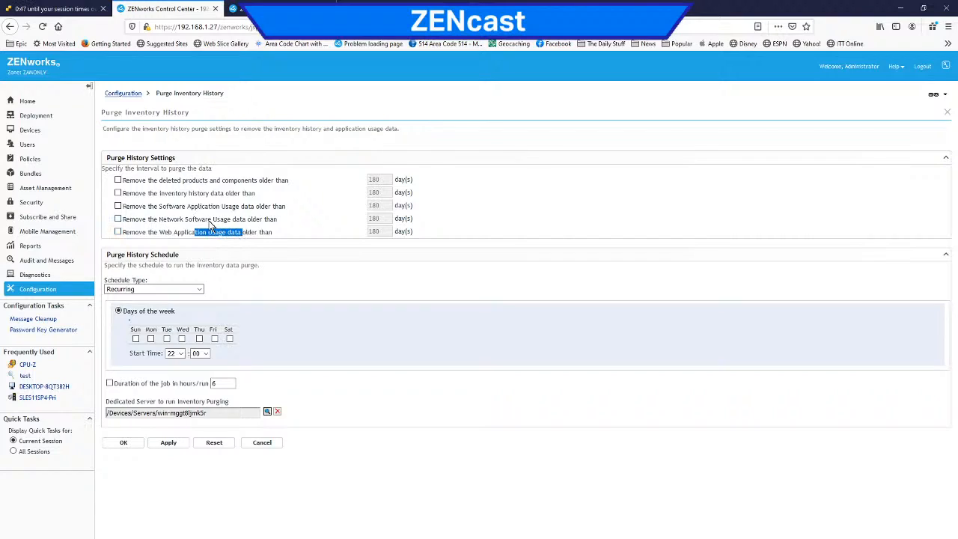
pyautogui.click(268, 232)
pyautogui.moveTo(269, 232); pyautogui.dragTo(191, 233)
pyautogui.moveTo(274, 219); pyautogui.dragTo(204, 221)
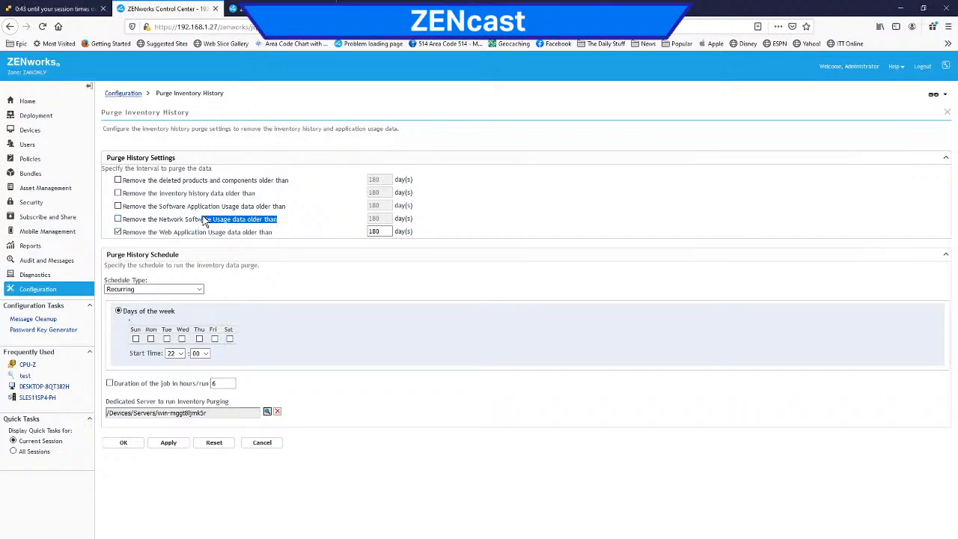
pyautogui.click(118, 232)
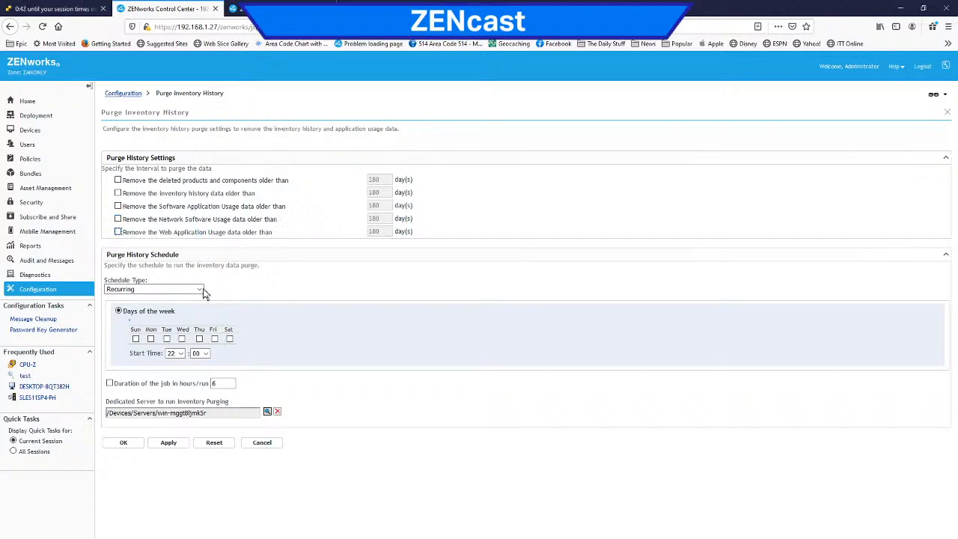
pyautogui.click(335, 289)
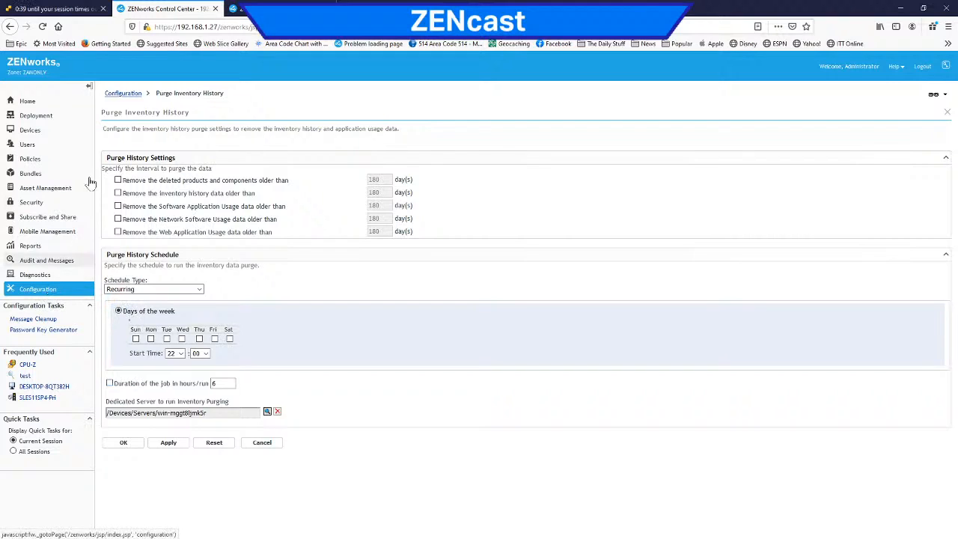
pyautogui.click(129, 93)
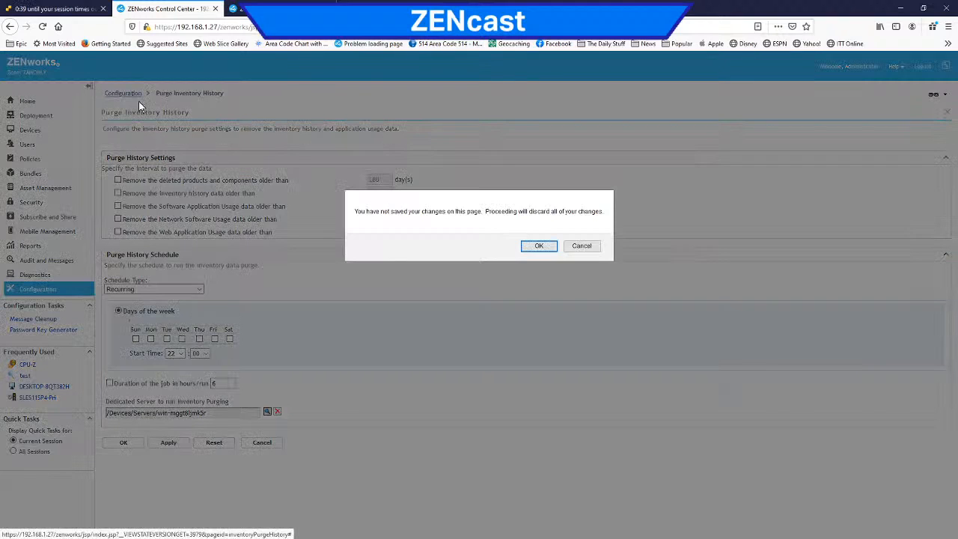
pyautogui.click(538, 247)
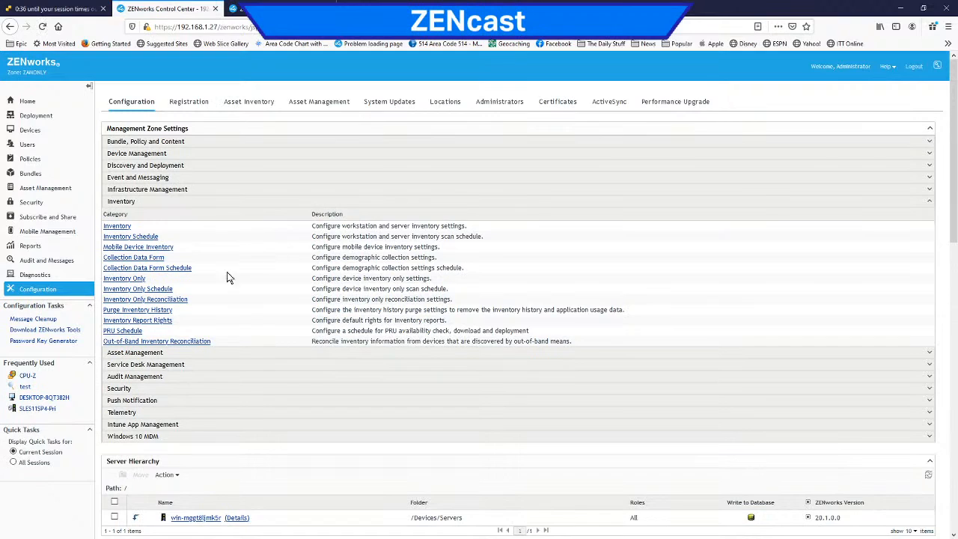
# Step: Check the default right in the zone's Inventory Report Rights settings and leave it without making changes
pyautogui.click(149, 322)
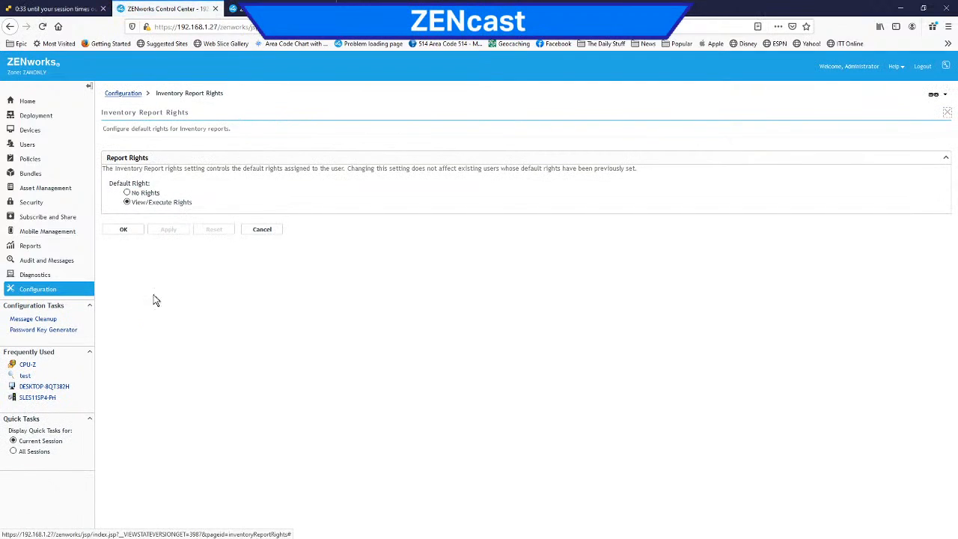
pyautogui.click(265, 230)
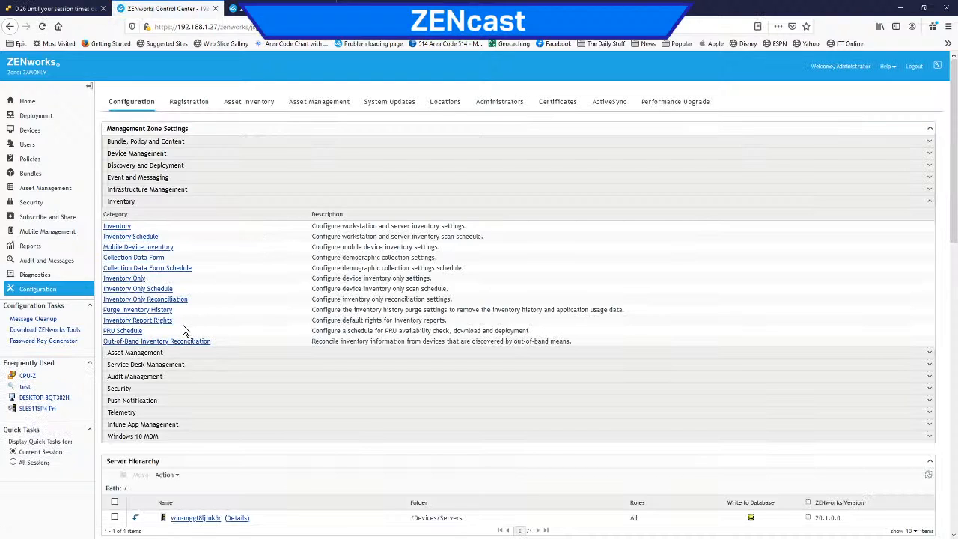
# Step: In the zone's PRU Schedule settings, set the availability check to recurring monthly on day 3
pyautogui.click(128, 331)
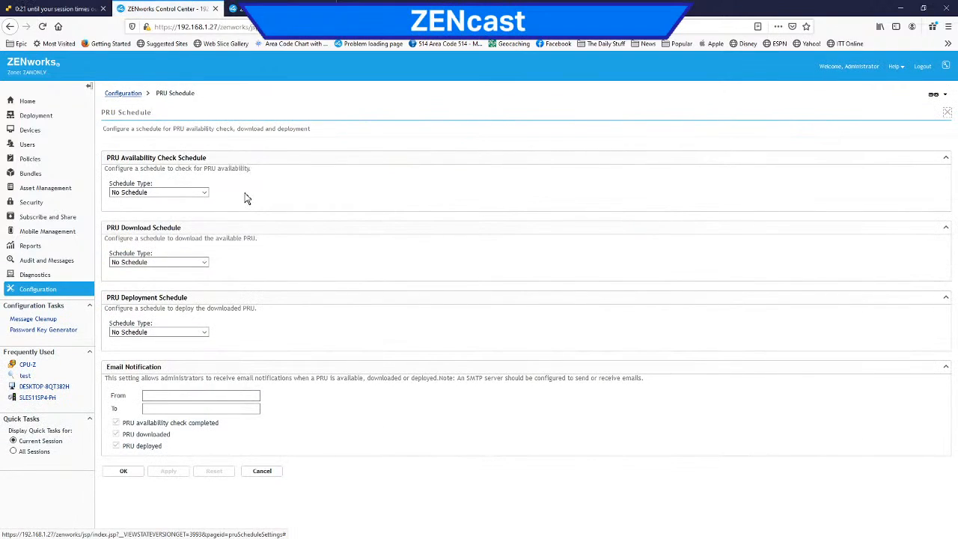
pyautogui.click(206, 194)
pyautogui.click(195, 215)
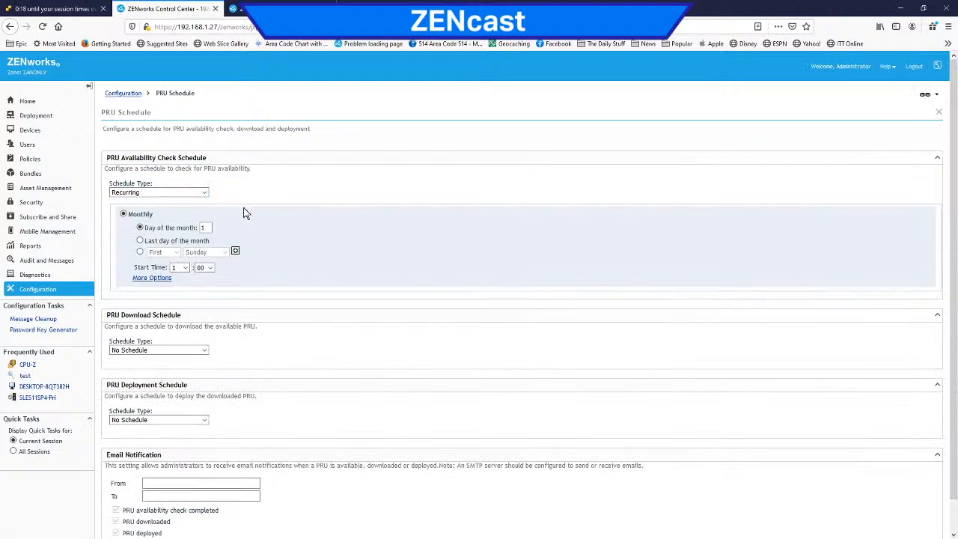
pyautogui.click(204, 228)
# Step: Set the PRU download schedule to recurring monthly on day 3 with a start time of 2:00
pyautogui.scroll(-1, 304, 259)
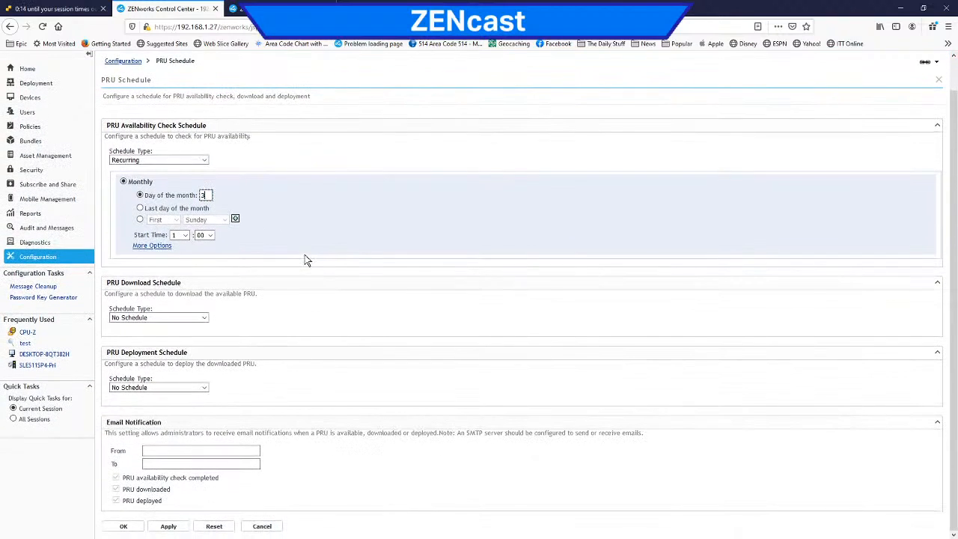
pyautogui.click(205, 318)
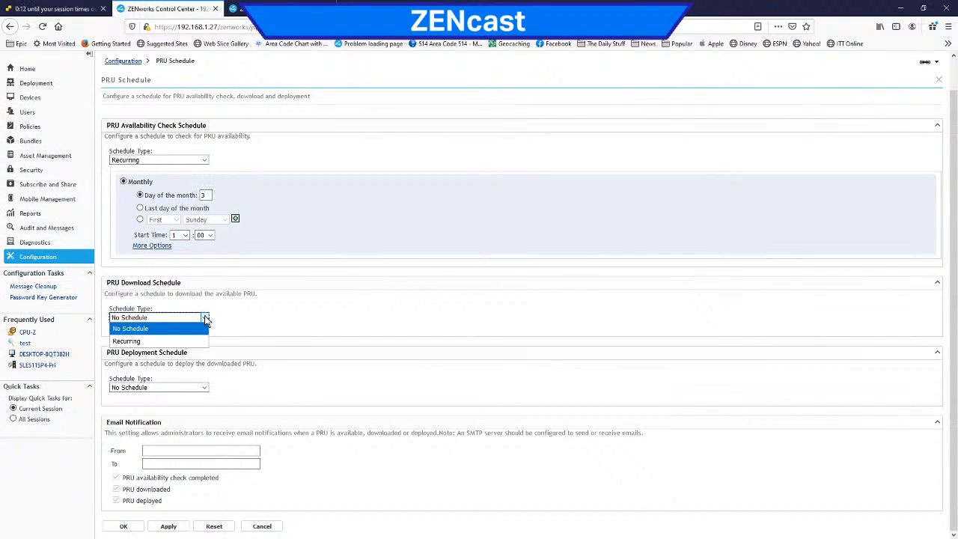
pyautogui.click(194, 341)
pyautogui.doubleClick(199, 352)
pyautogui.write('3')
pyautogui.click(184, 393)
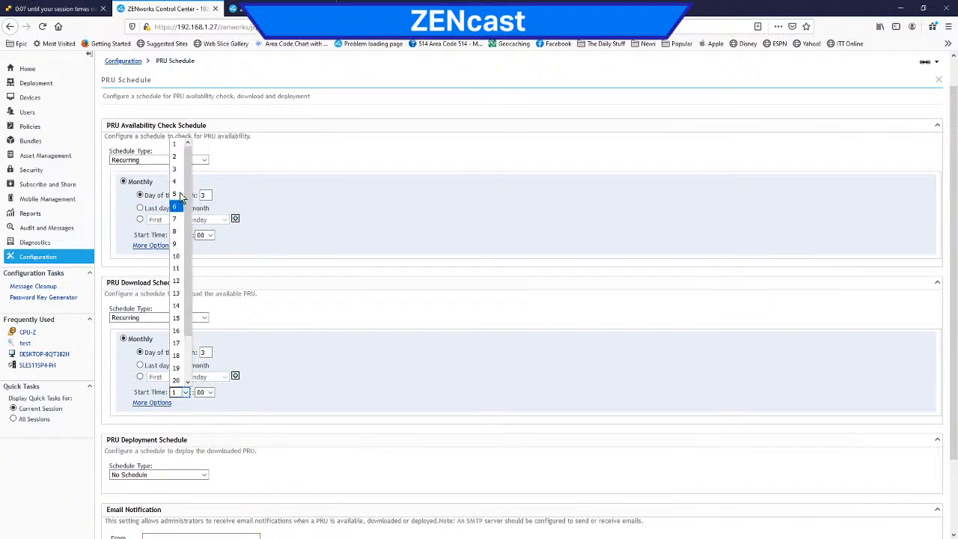
pyautogui.click(177, 157)
# Step: Set the PRU deployment schedule to recurring monthly with a start time of 3:00, and save the PRU schedule settings
pyautogui.scroll(-2, 315, 344)
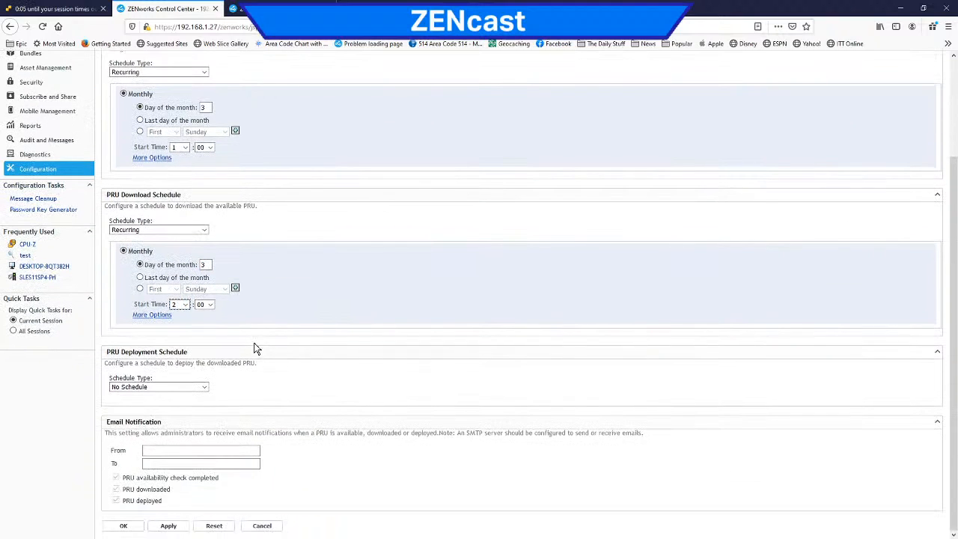
pyautogui.click(205, 386)
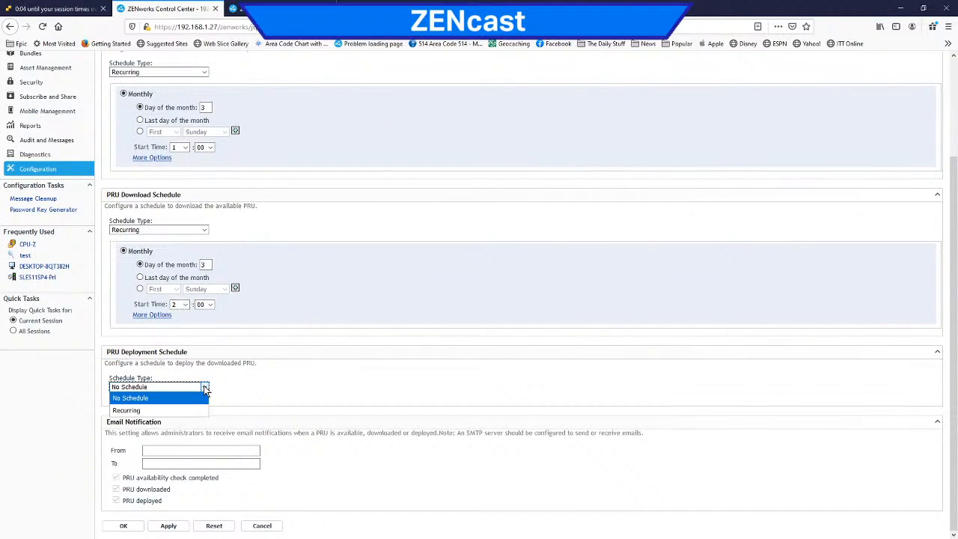
pyautogui.click(189, 411)
pyautogui.scroll(-2, 282, 312)
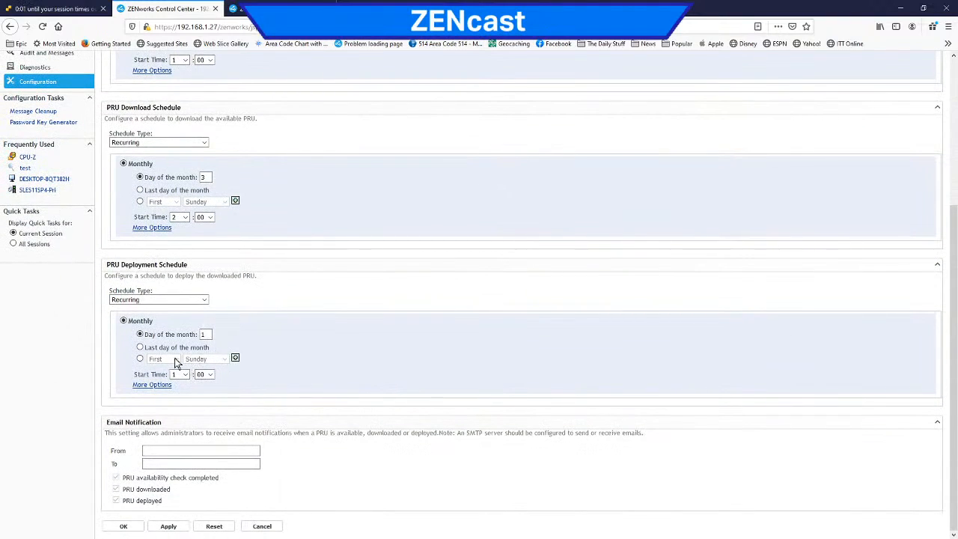
pyautogui.click(185, 376)
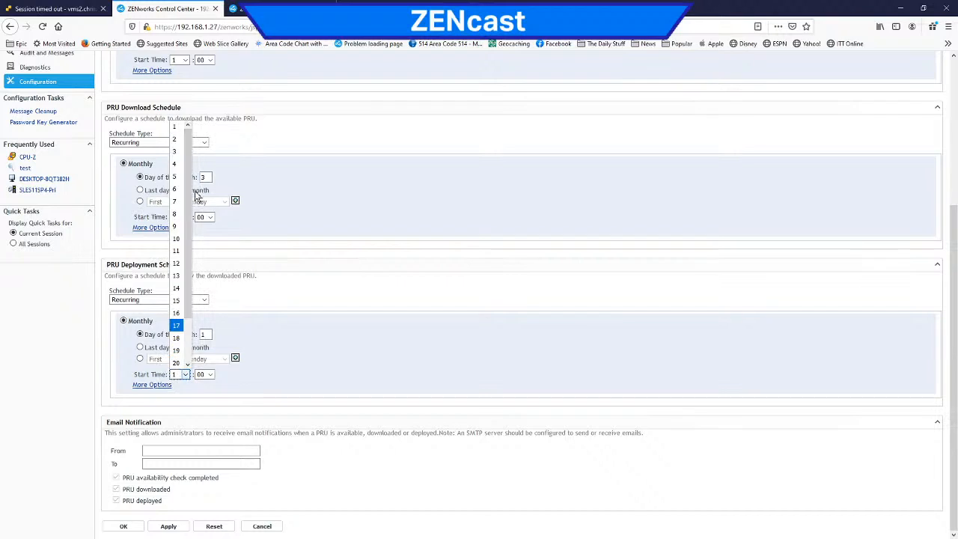
pyautogui.click(177, 151)
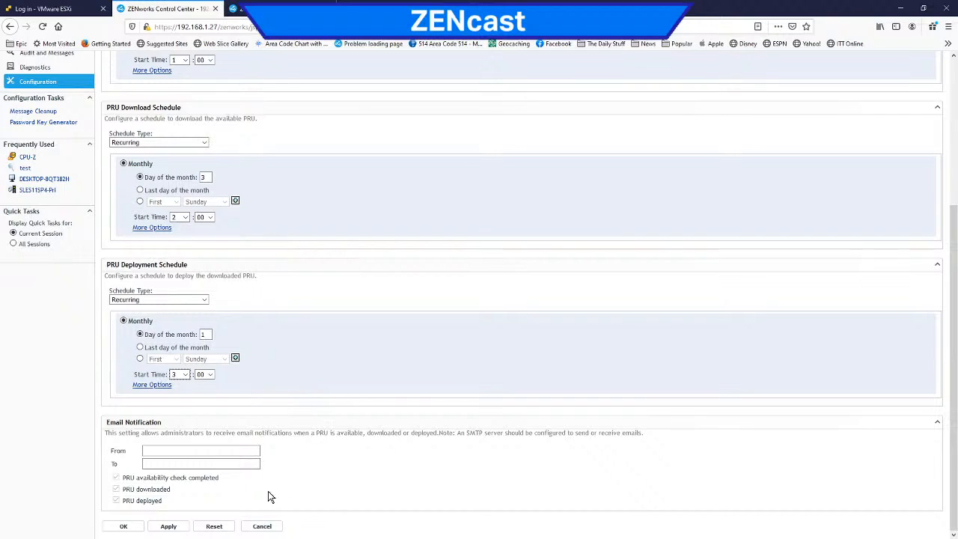
pyautogui.click(164, 527)
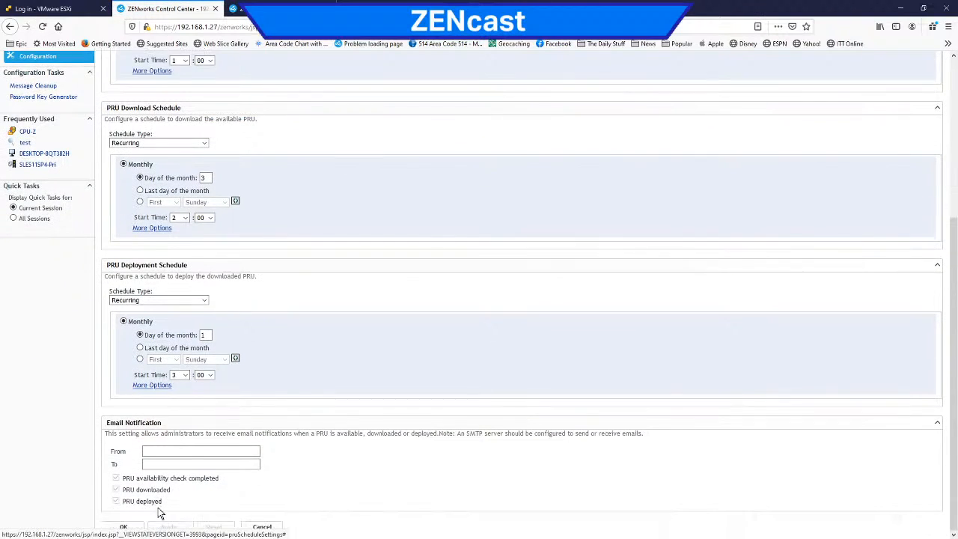
pyautogui.click(135, 525)
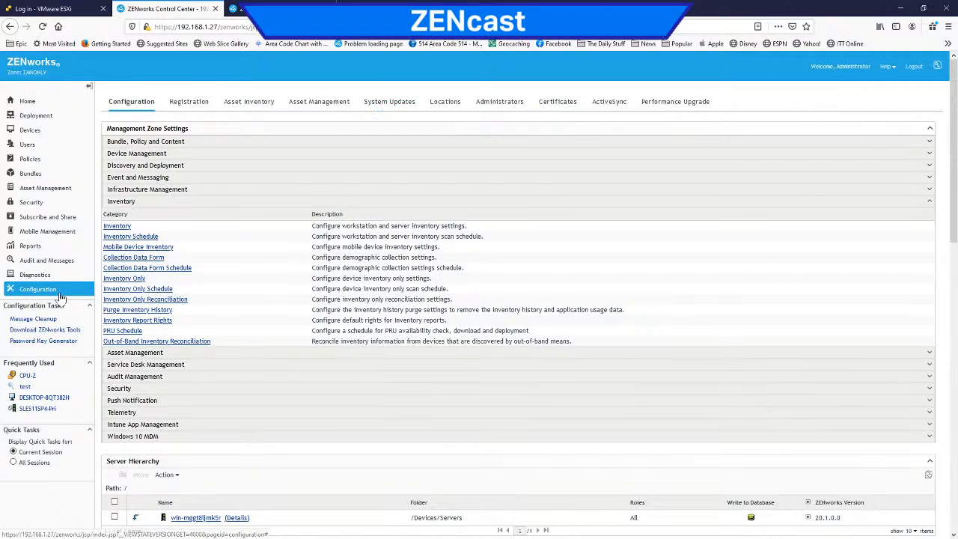
# Step: Go to the zone's System Updates and check for available updates
pyautogui.click(382, 105)
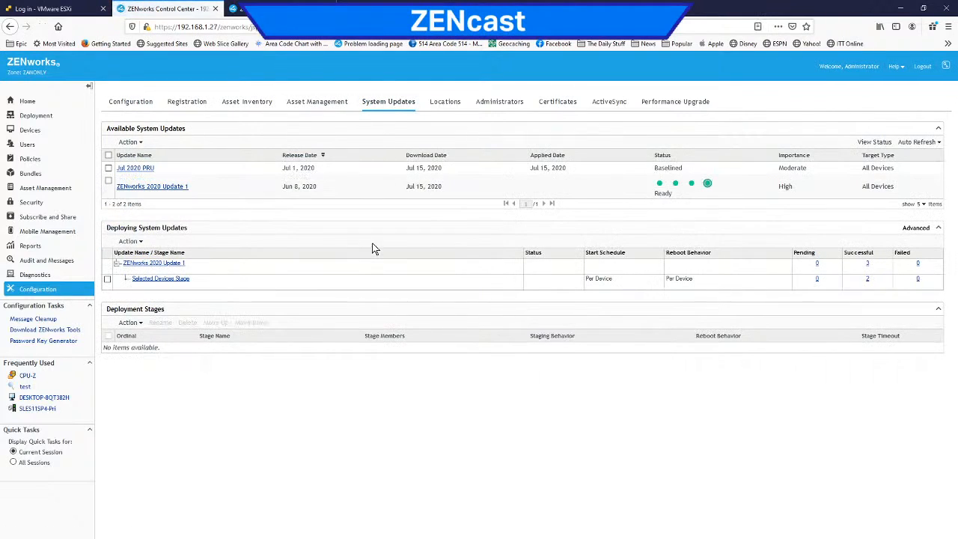
pyautogui.click(109, 168)
pyautogui.click(140, 142)
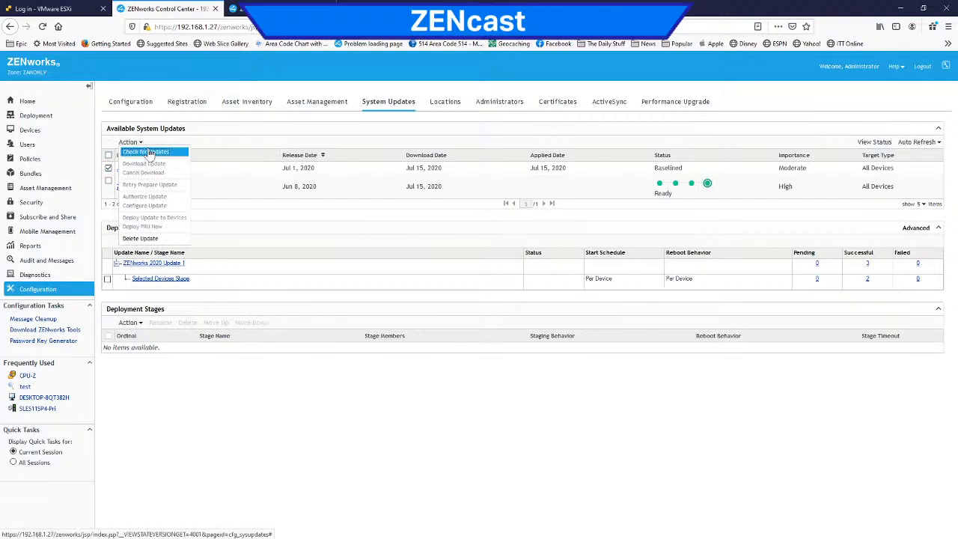
pyautogui.click(151, 153)
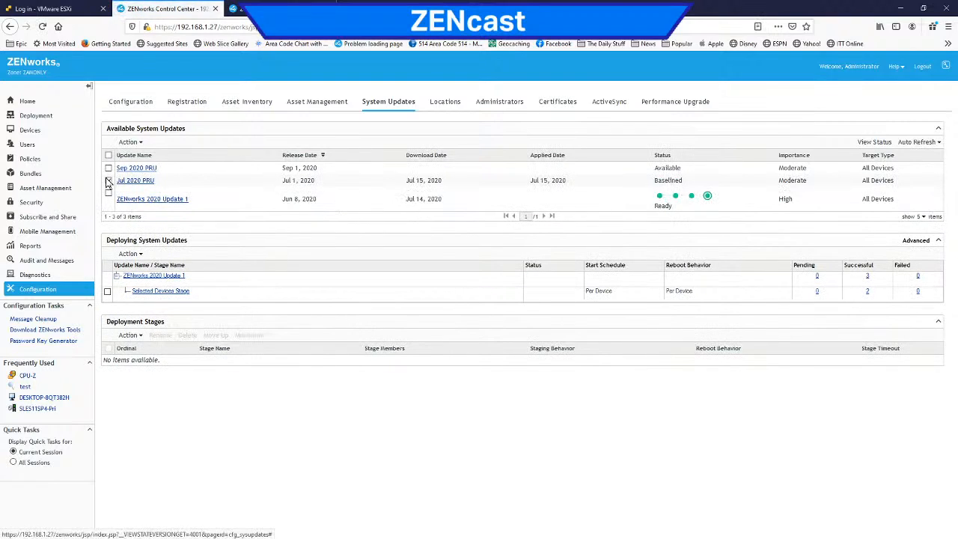
# Step: Download the Sep 2020 PRU update
pyautogui.click(108, 168)
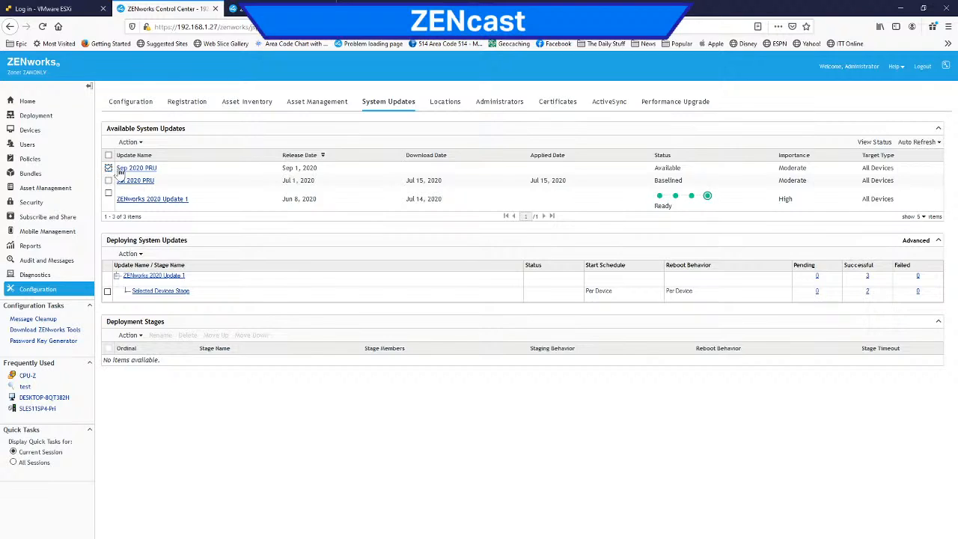
pyautogui.click(142, 145)
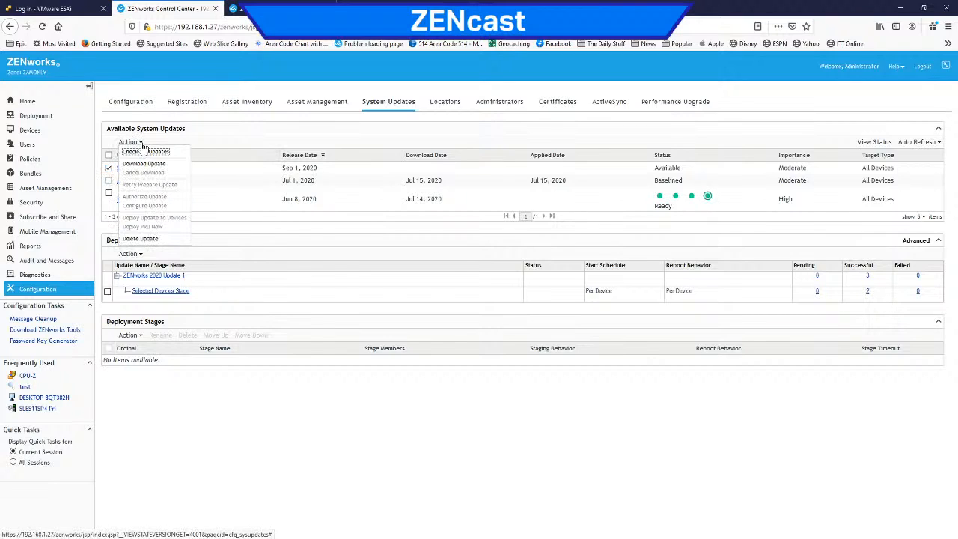
pyautogui.click(155, 166)
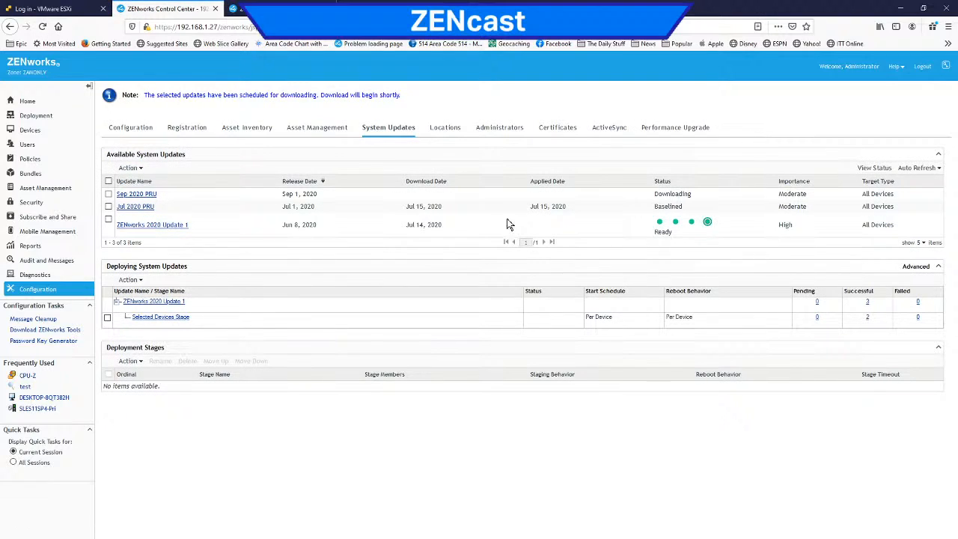
# Step: Refresh the System Updates page to follow the download status of the Sep 2020 PRU
pyautogui.click(389, 132)
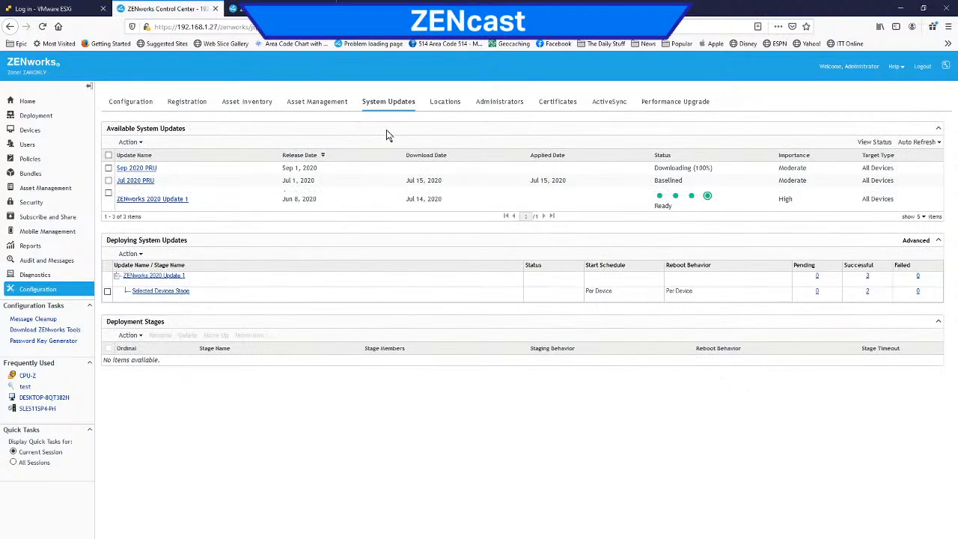
pyautogui.click(385, 109)
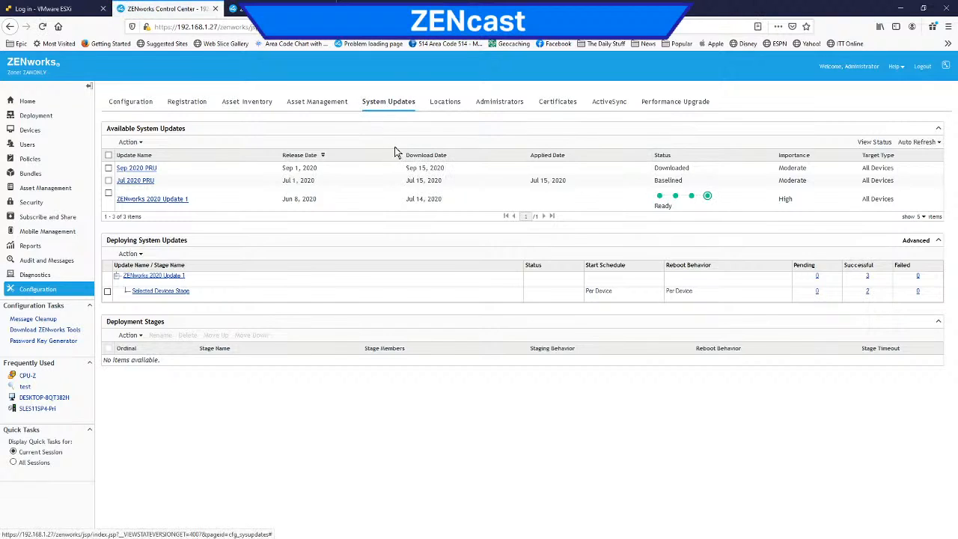
pyautogui.click(390, 105)
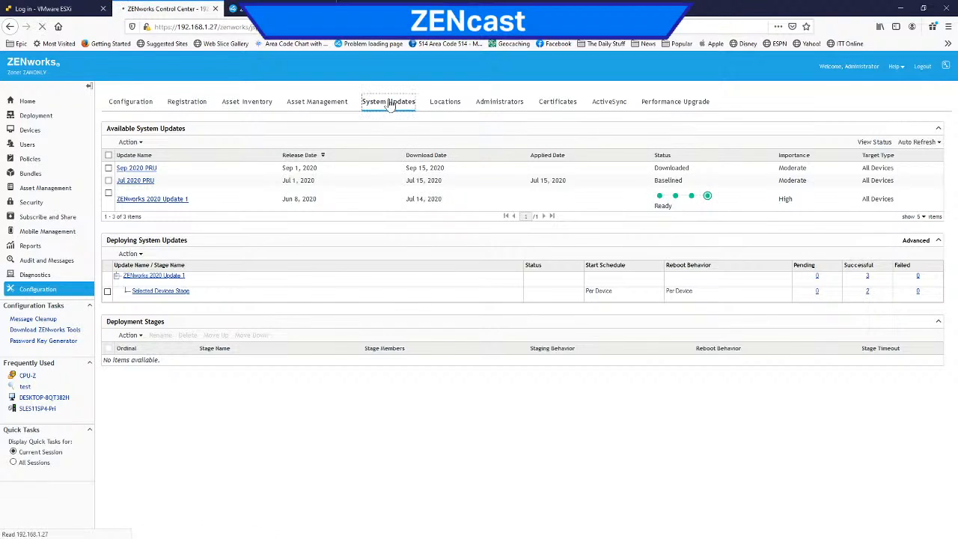
pyautogui.click(390, 105)
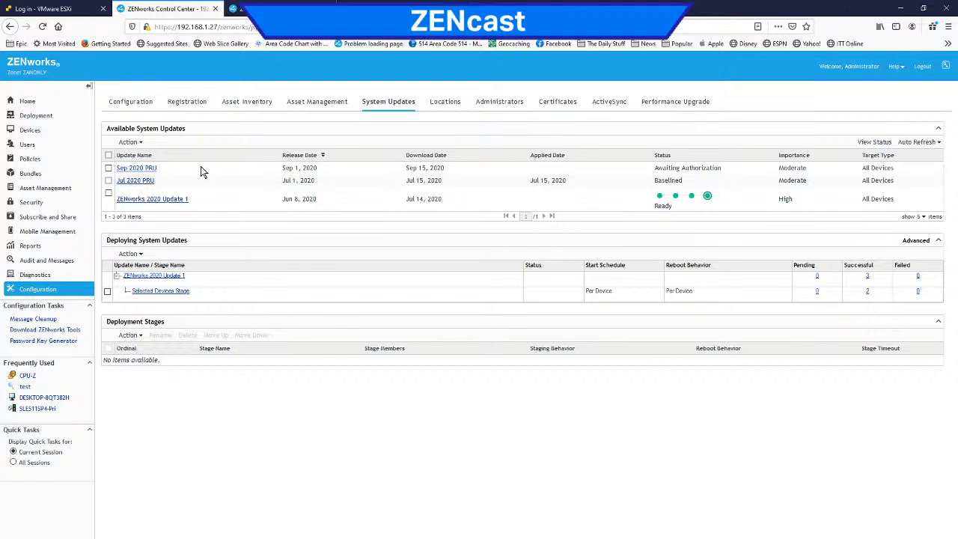
# Step: Authorize the Sep 2020 PRU in the available system updates
pyautogui.click(109, 168)
pyautogui.click(130, 142)
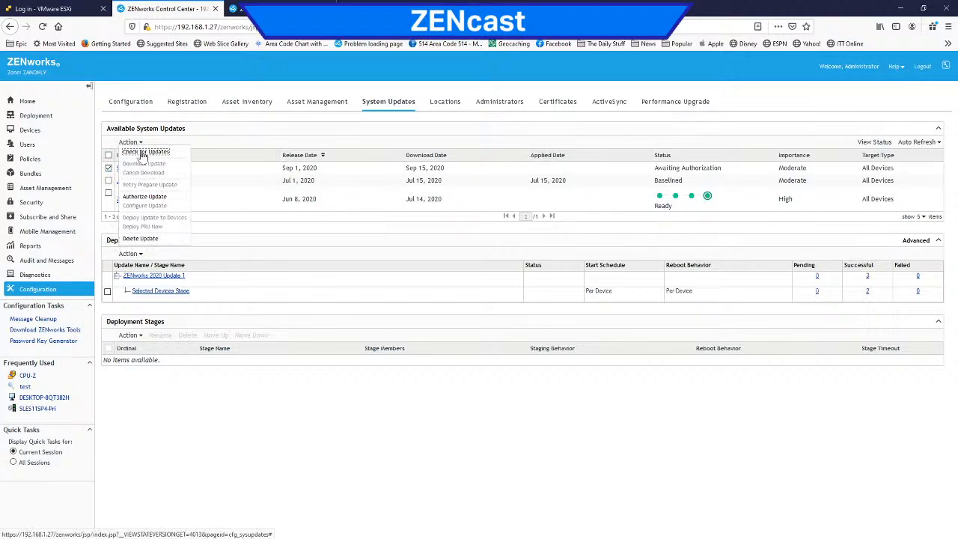
pyautogui.click(154, 198)
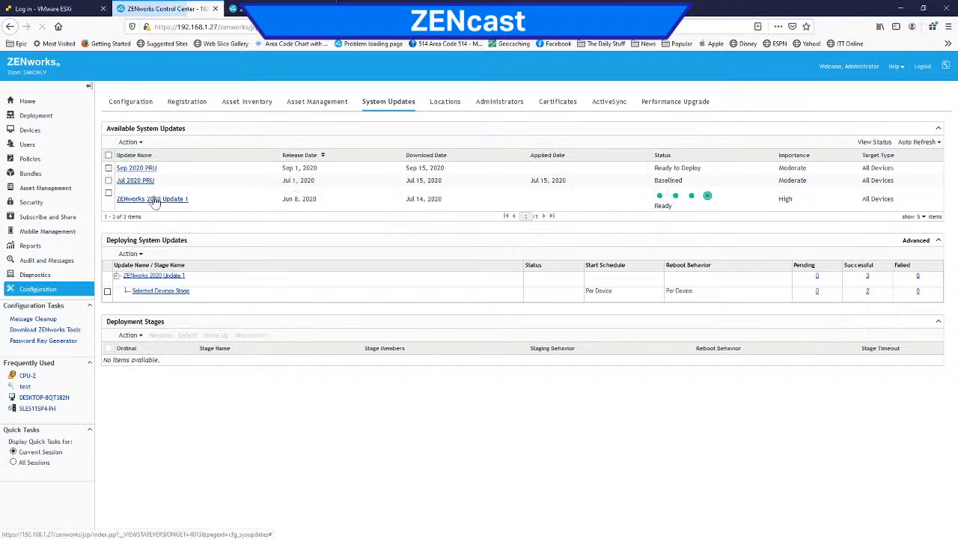
# Step: Deploy the Sep 2020 PRU immediately and refresh the system updates to check its status
pyautogui.click(109, 168)
pyautogui.click(135, 143)
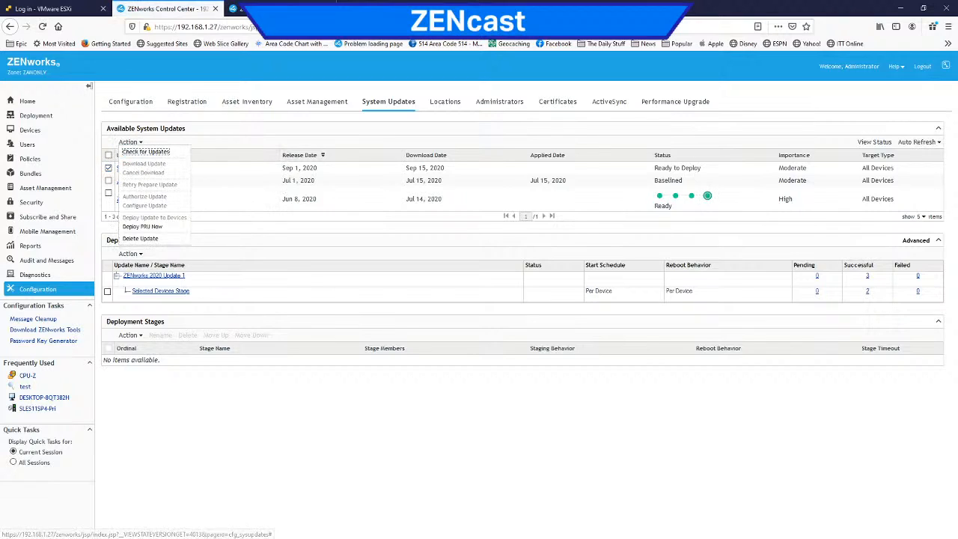
pyautogui.click(165, 227)
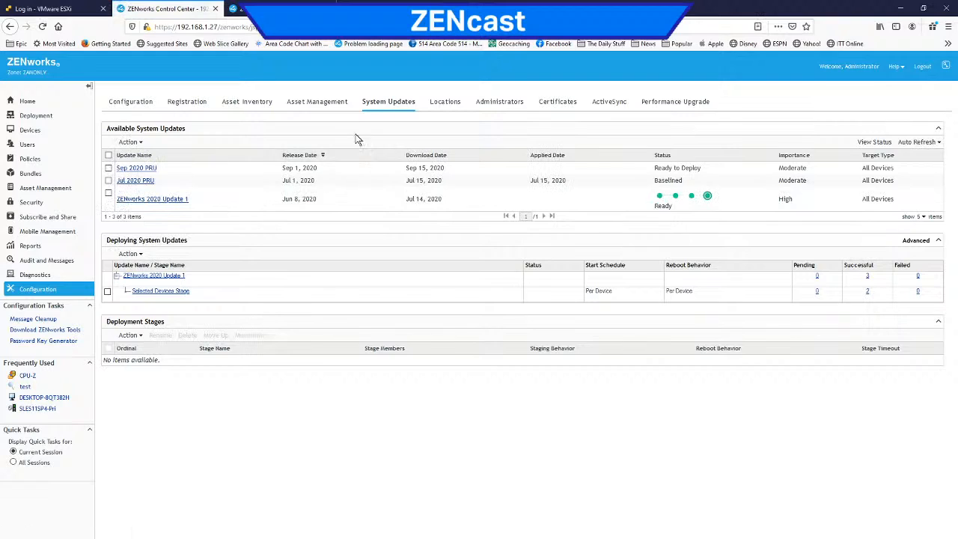
pyautogui.click(385, 103)
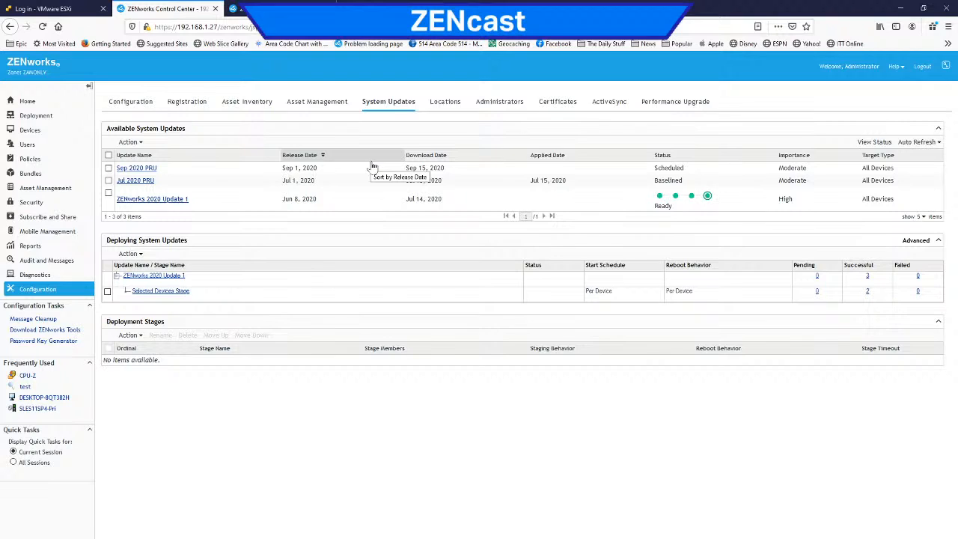
# Step: Open the zone's Out-of-Band Inventory Reconciliation settings and review the immediate start and schedule options
pyautogui.hotkey('ctrl', '+')
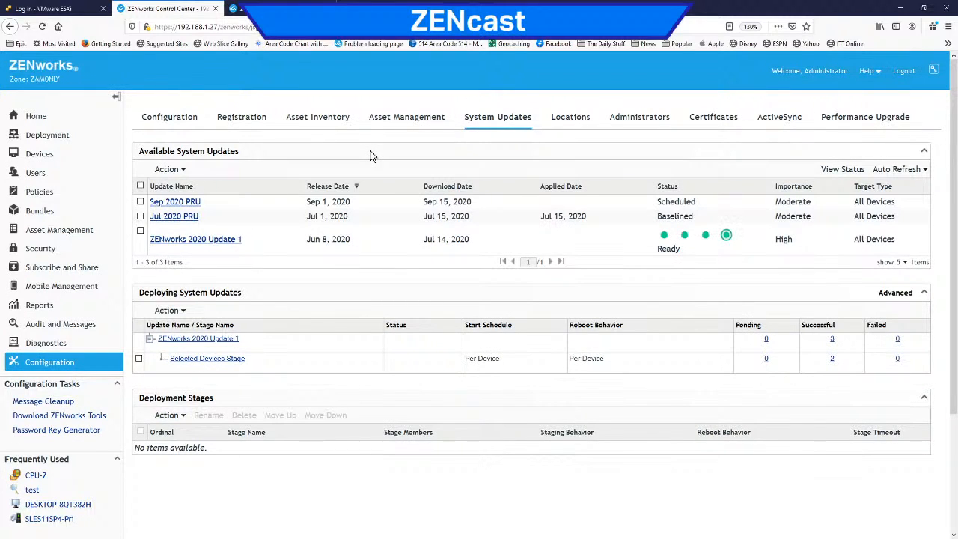
pyautogui.hotkey('ctrl', '+')
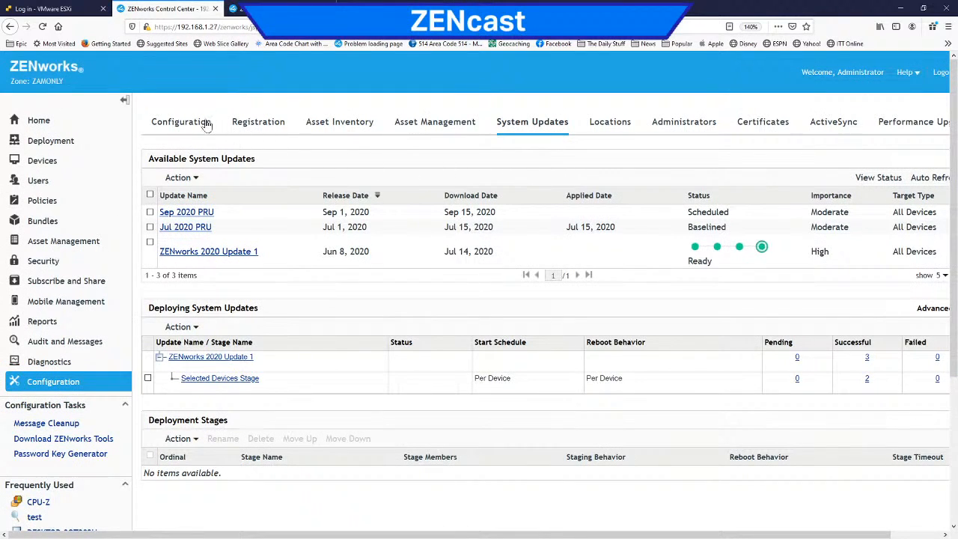
pyautogui.click(181, 123)
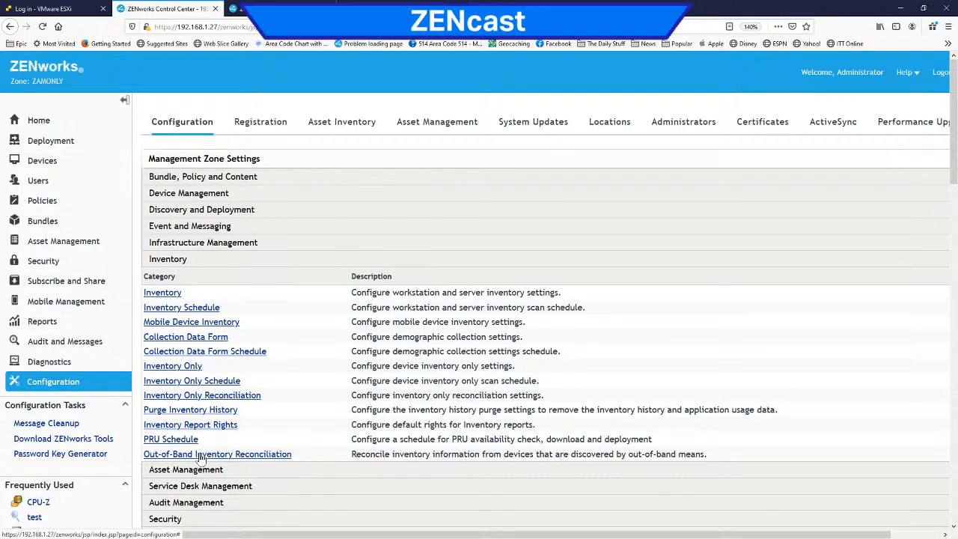
pyautogui.click(201, 455)
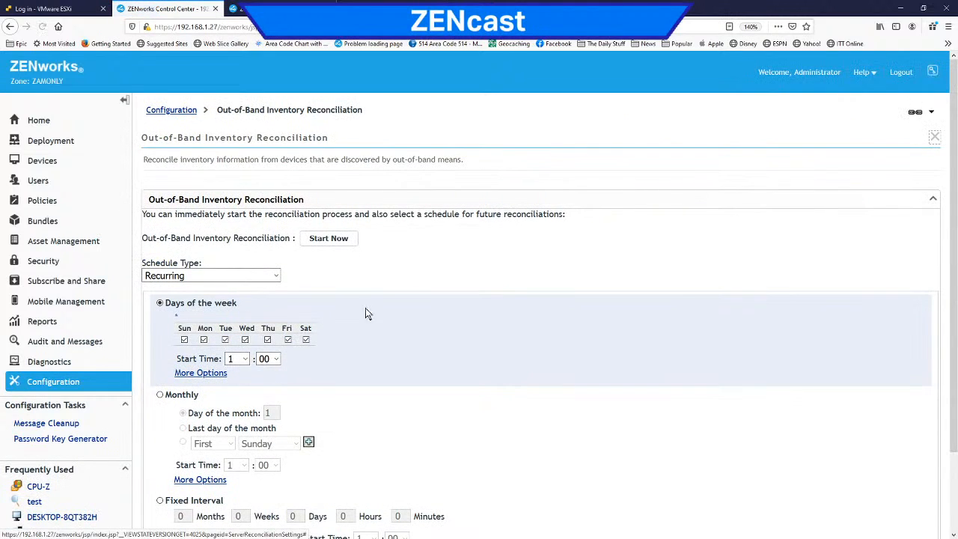
pyautogui.scroll(-2, 407, 302)
pyautogui.scroll(2, 407, 303)
# Step: Open the zone's Collection Data Form settings and review its fields, including the monitor and monitor serial number entries
pyautogui.click(71, 383)
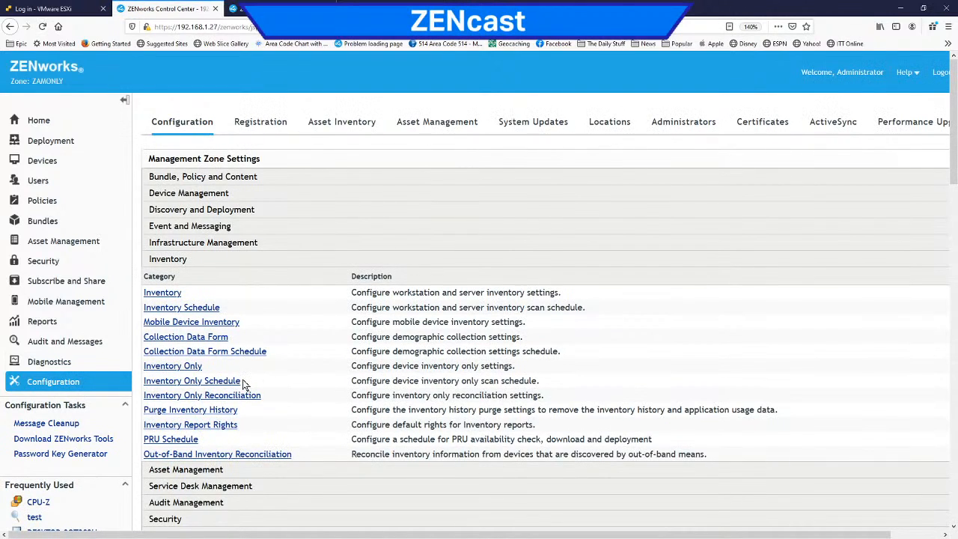
pyautogui.click(195, 338)
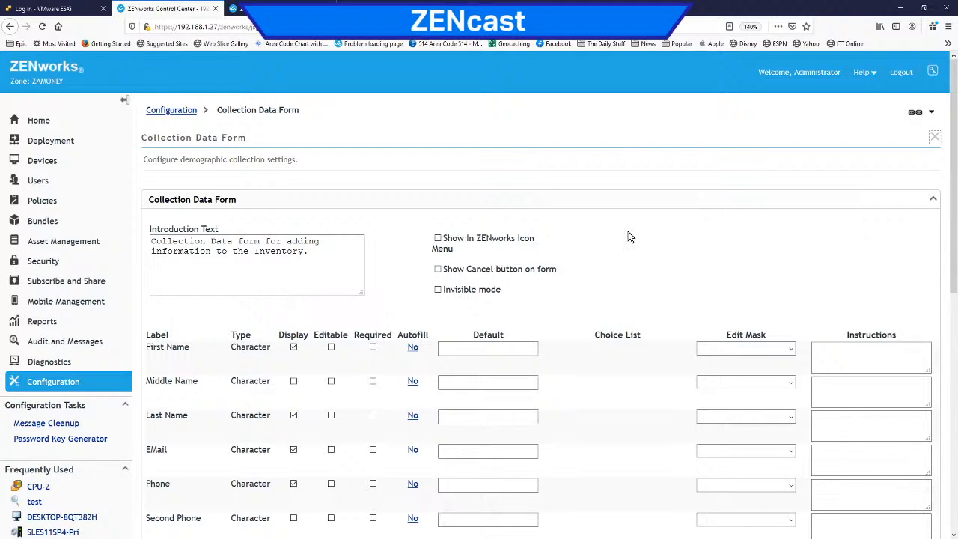
pyautogui.scroll(-6, 630, 237)
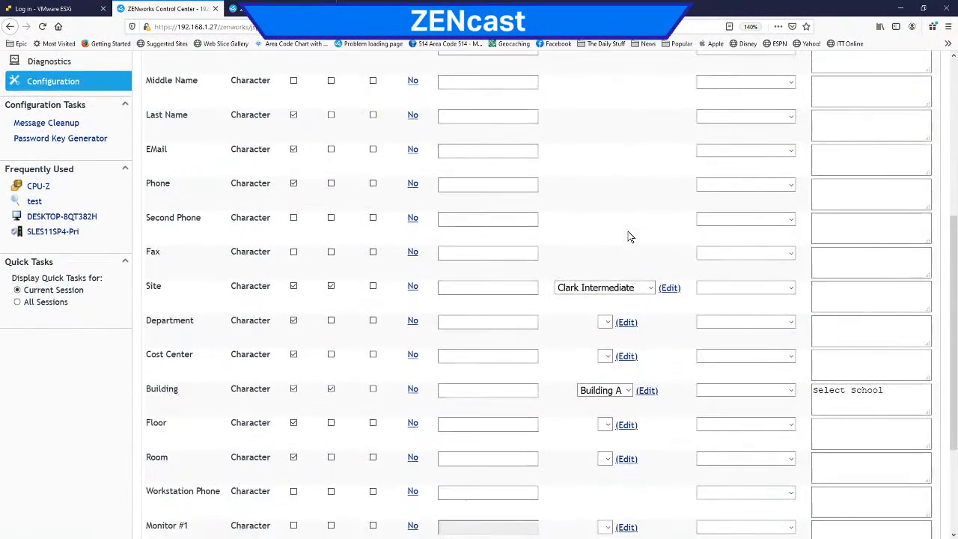
pyautogui.scroll(-1, 629, 237)
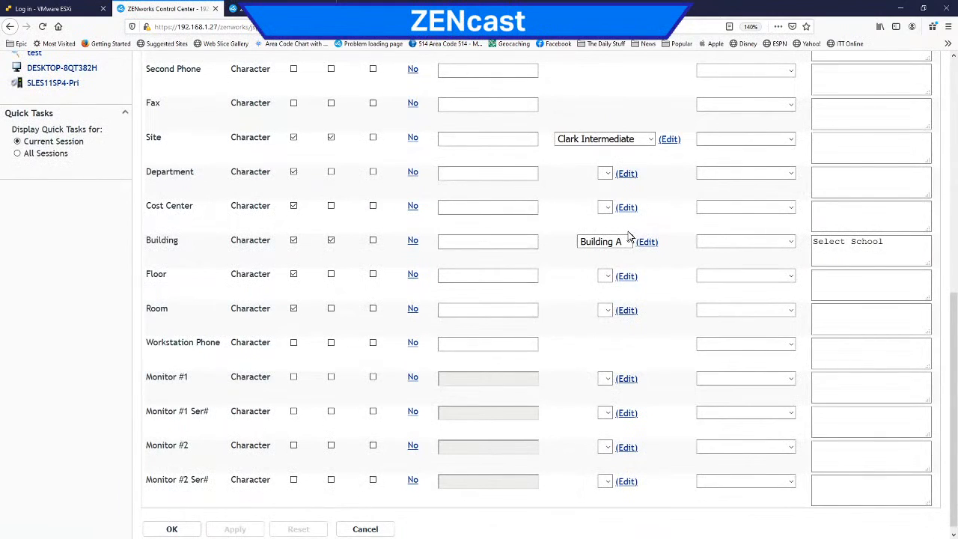
pyautogui.moveTo(169, 377); pyautogui.dragTo(209, 415)
pyautogui.moveTo(158, 445); pyautogui.dragTo(211, 440)
pyautogui.scroll(1, 211, 440)
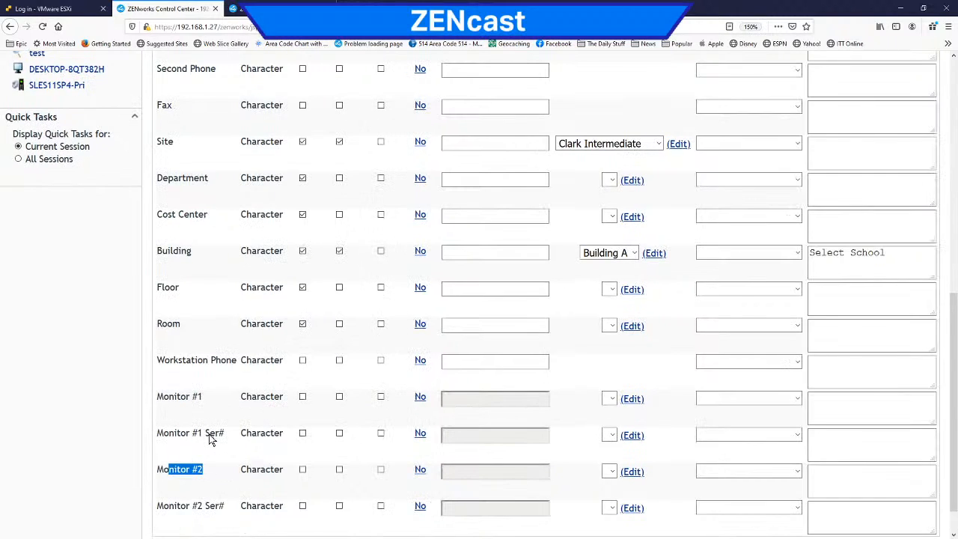
pyautogui.scroll(-2, 211, 441)
pyautogui.scroll(2, 211, 440)
pyautogui.scroll(-1, 211, 440)
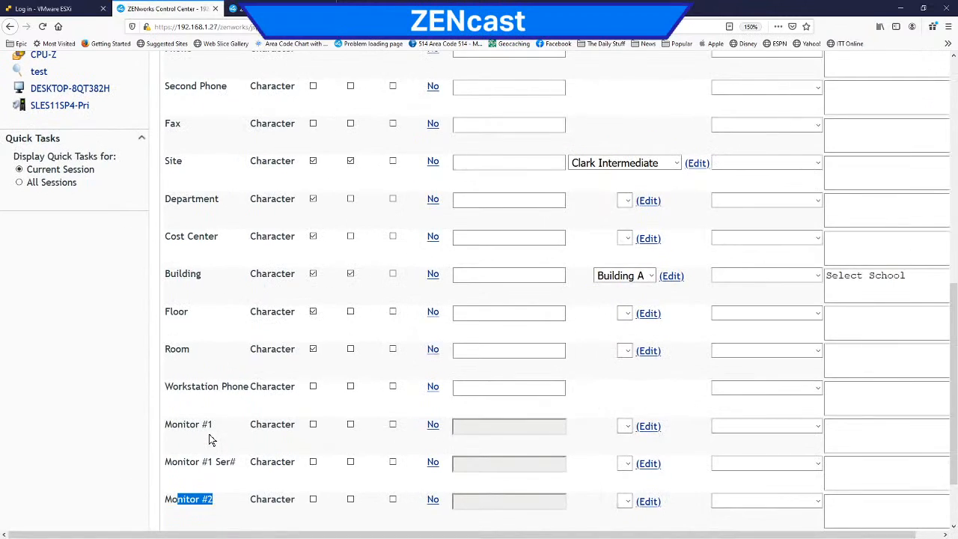
pyautogui.scroll(-1, 251, 390)
pyautogui.moveTo(178, 473); pyautogui.dragTo(211, 474)
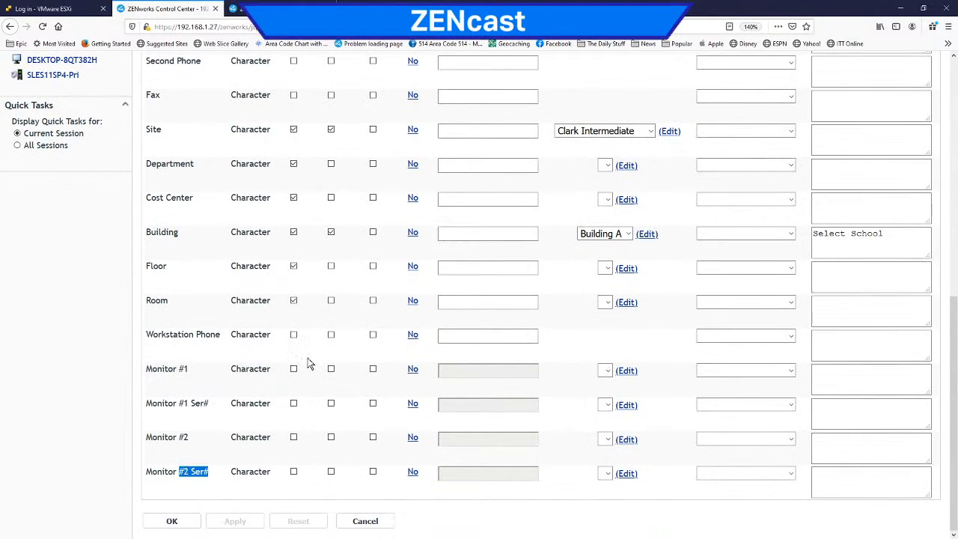
# Step: Examine which Collection Data Form fields are marked as displayed, editable and required
pyautogui.scroll(5, 311, 364)
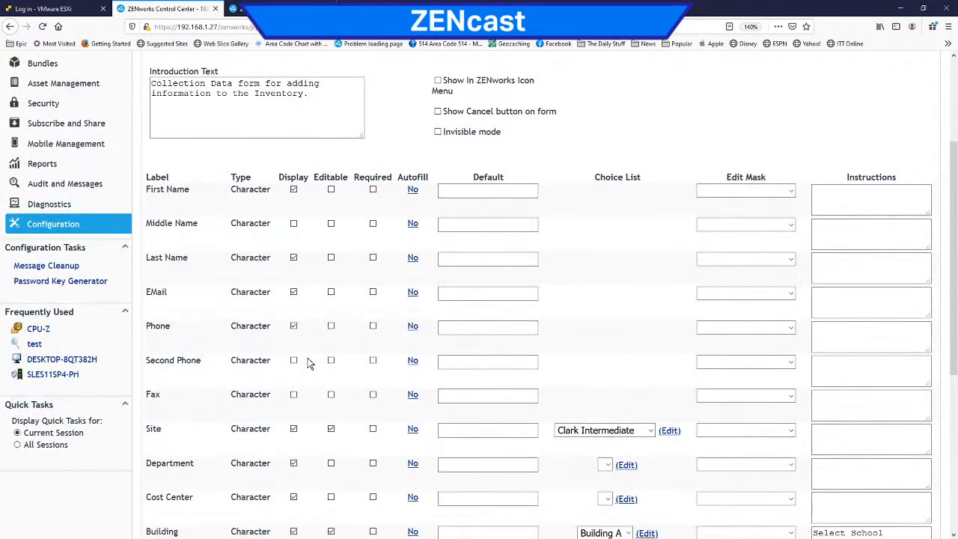
pyautogui.scroll(-5, 310, 364)
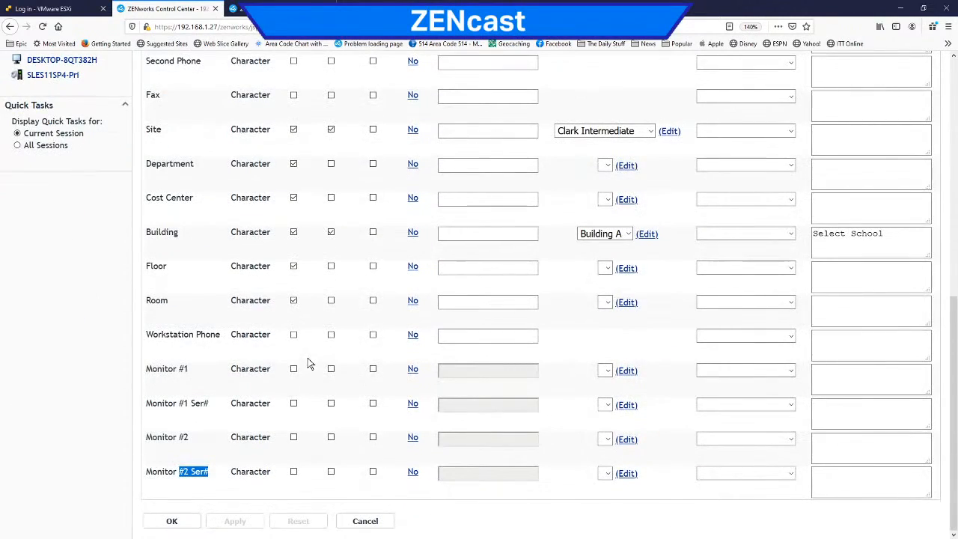
pyautogui.scroll(5, 307, 363)
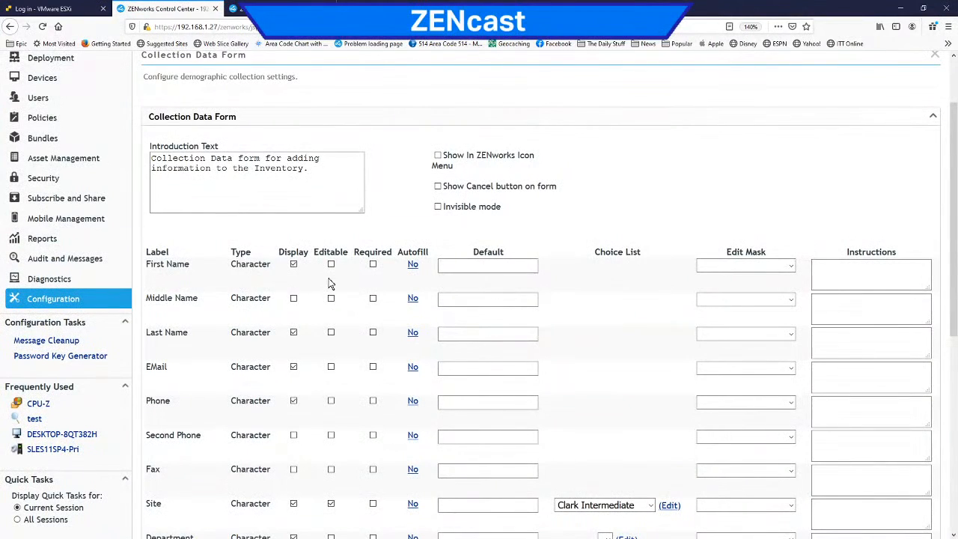
pyautogui.scroll(-4, 331, 281)
pyautogui.scroll(-1, 330, 283)
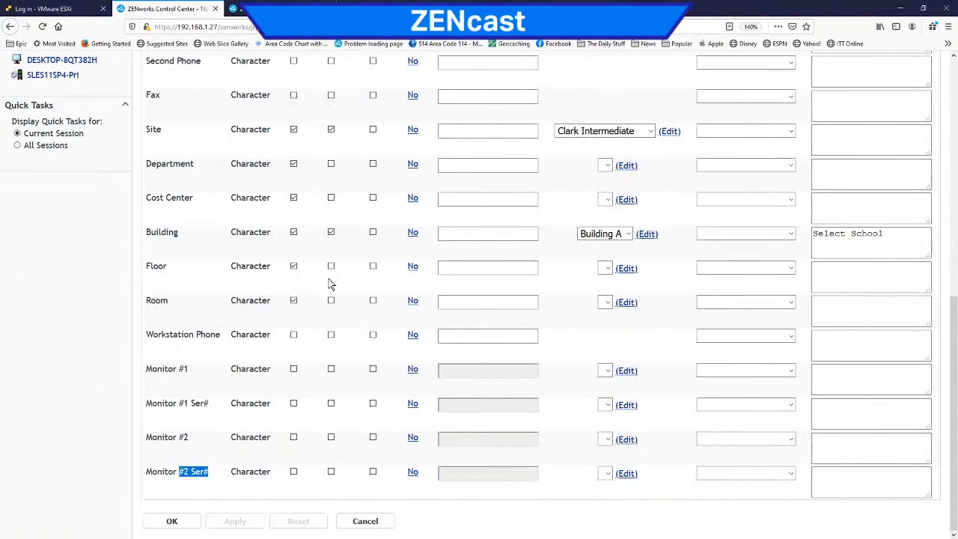
pyautogui.scroll(2, 330, 283)
pyautogui.scroll(-2, 328, 283)
pyautogui.scroll(5, 285, 340)
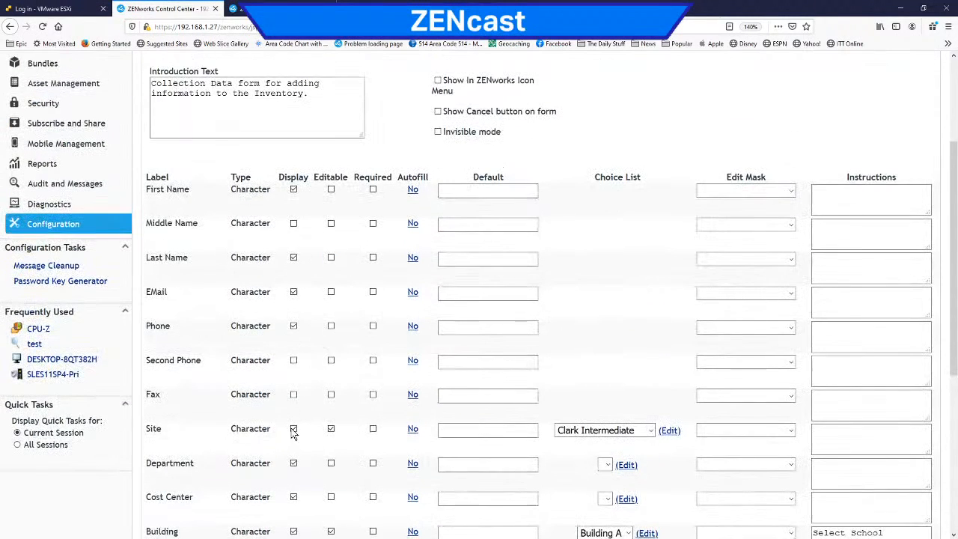
pyautogui.scroll(-5, 342, 342)
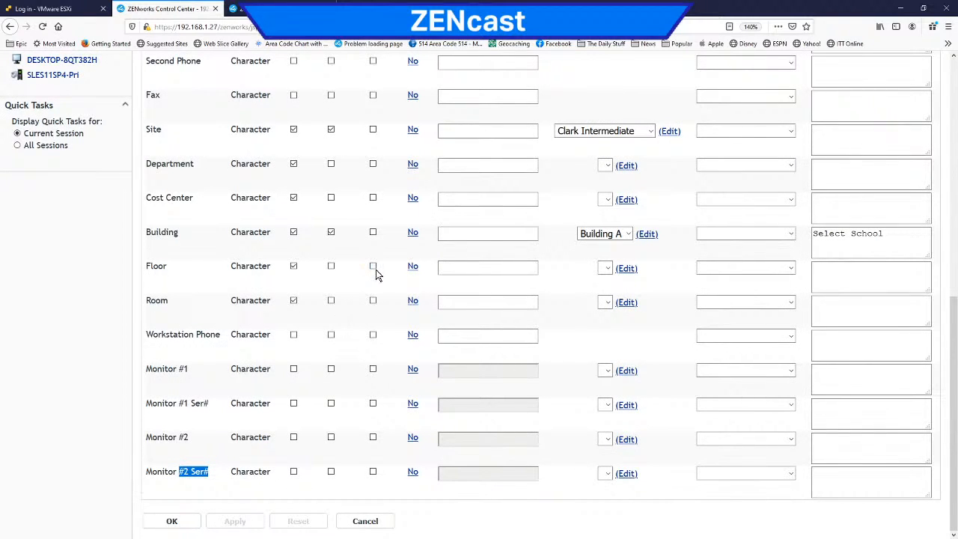
pyautogui.scroll(8, 377, 274)
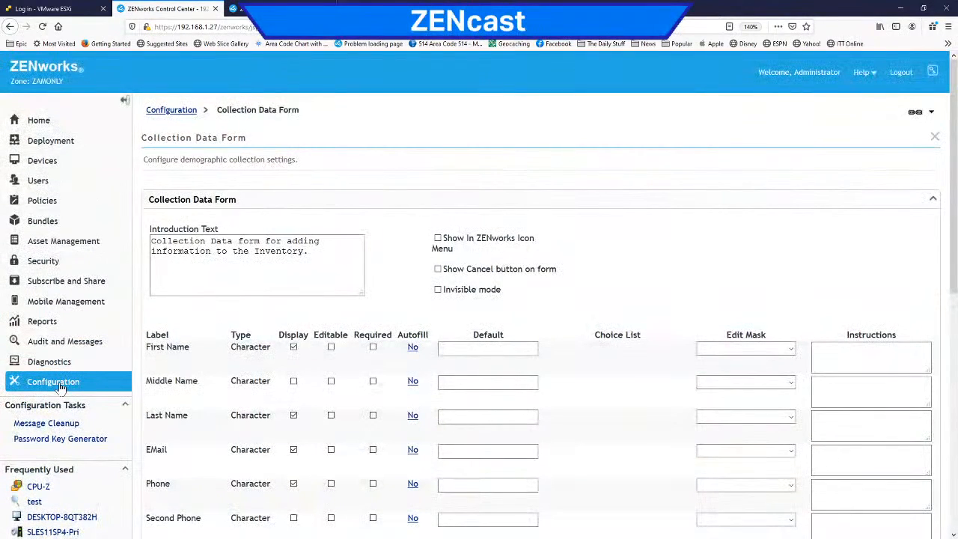
# Step: Start a new administrator-defined workstation field in the zone's asset inventory configuration and name it IP Phone
pyautogui.click(60, 387)
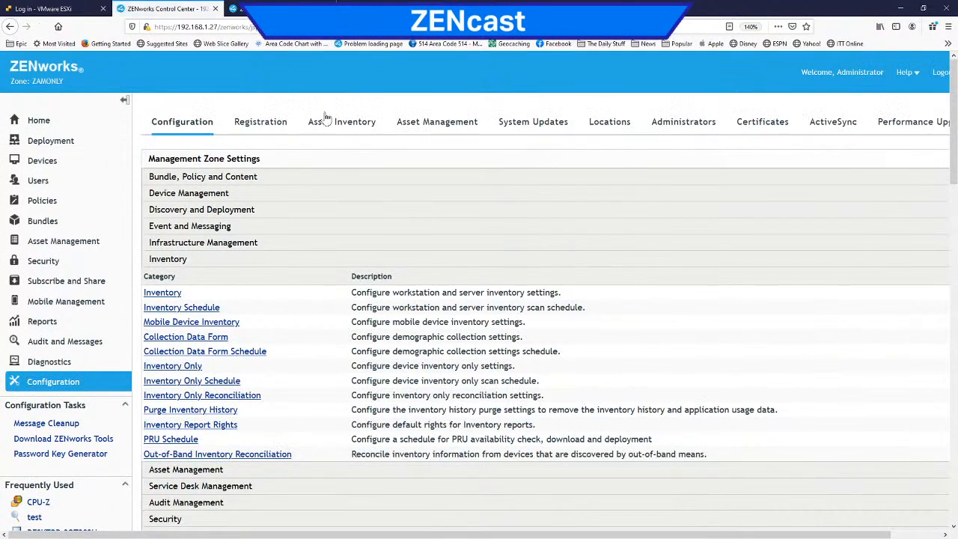
pyautogui.click(330, 121)
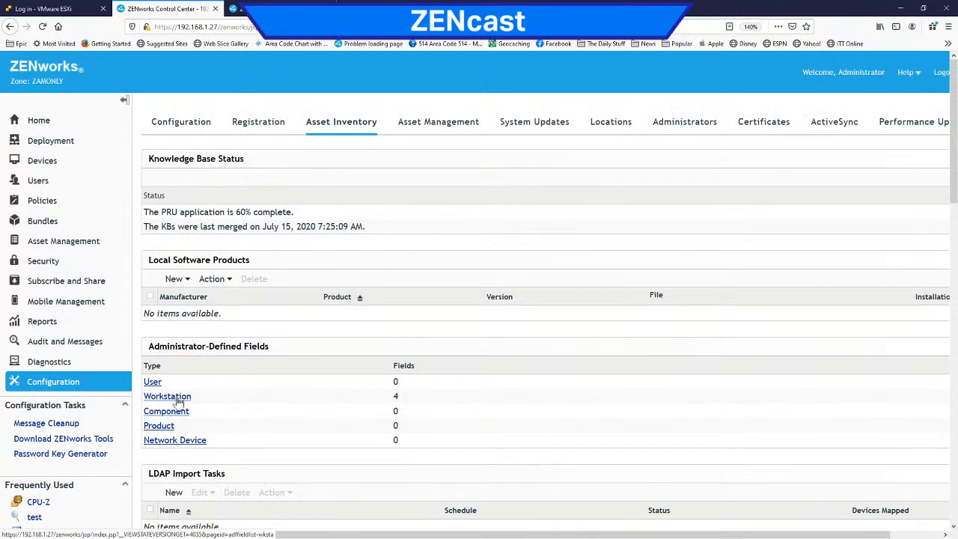
pyautogui.doubleClick(397, 398)
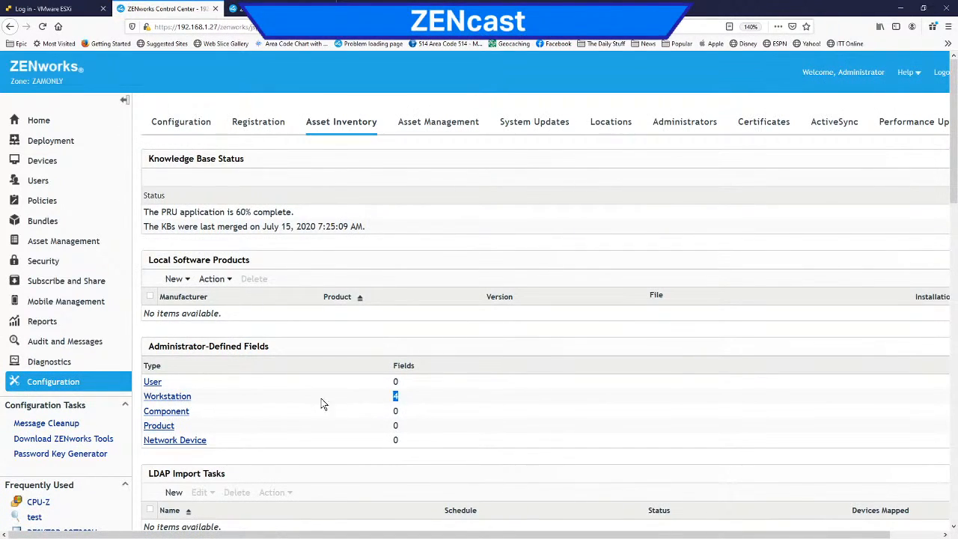
pyautogui.click(177, 401)
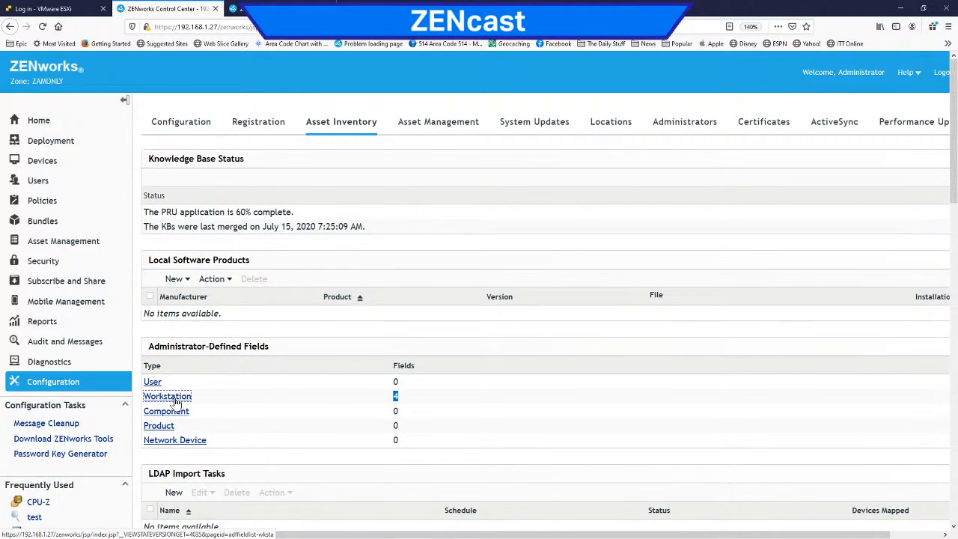
pyautogui.click(175, 154)
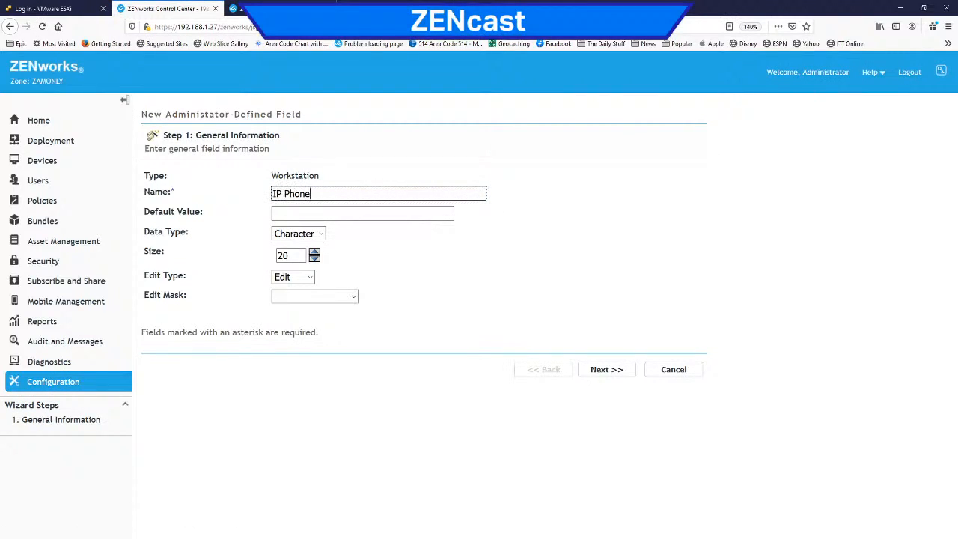
# Step: Review the data type, edit type and edit mask options, and create the IP Phone field as a 20-character edit field without a mask
pyautogui.click(321, 234)
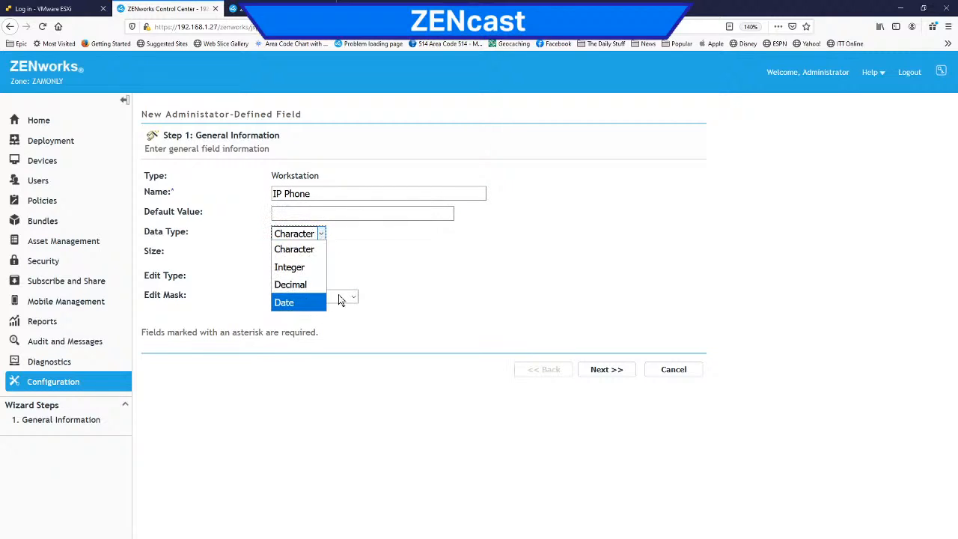
pyautogui.click(376, 256)
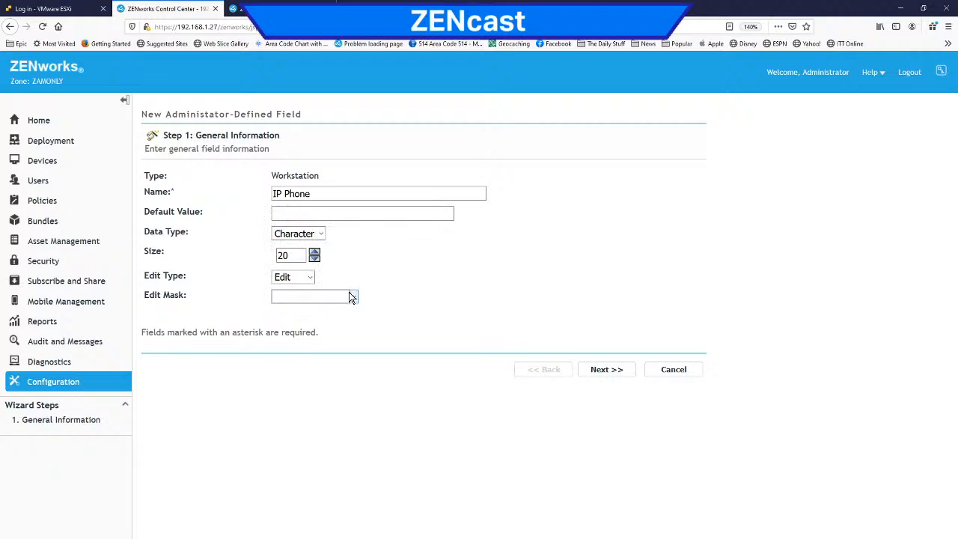
pyautogui.click(310, 277)
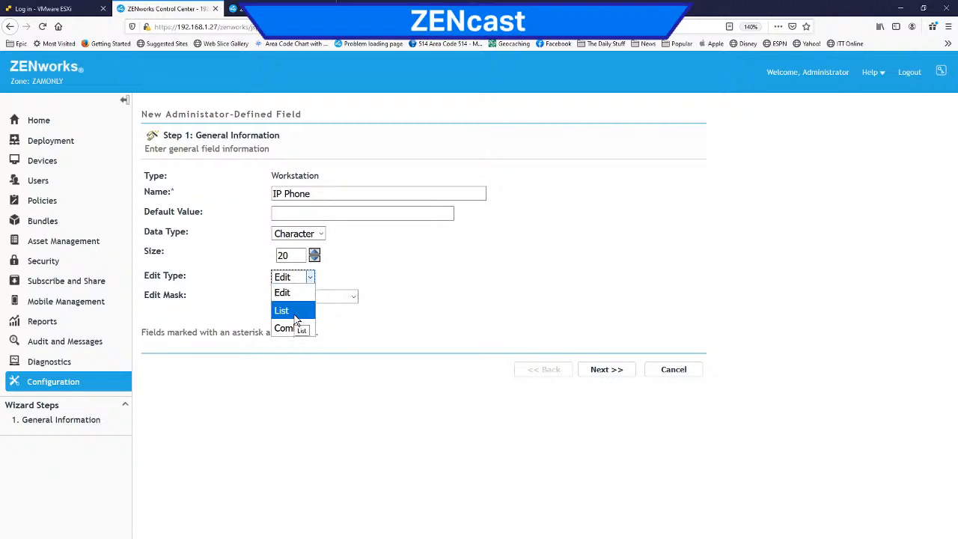
pyautogui.click(391, 277)
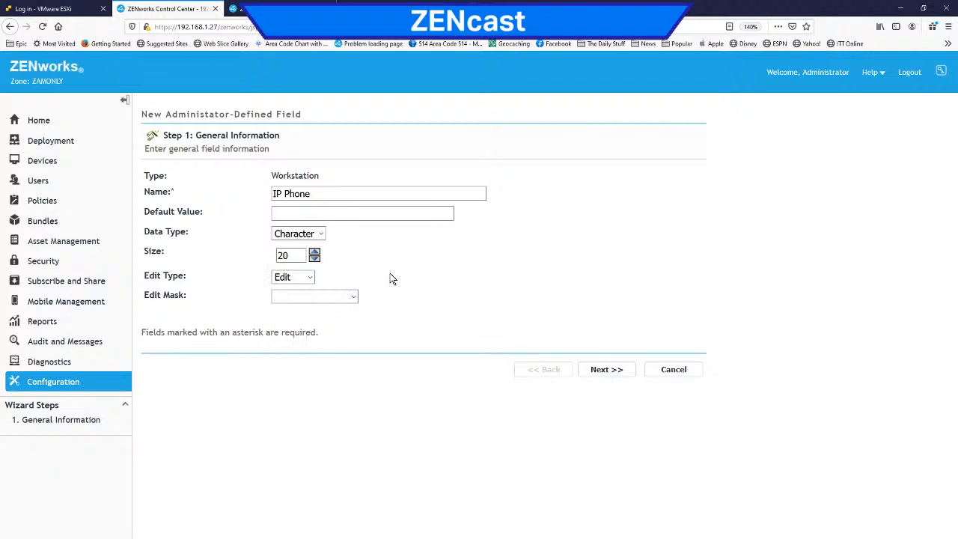
pyautogui.click(354, 295)
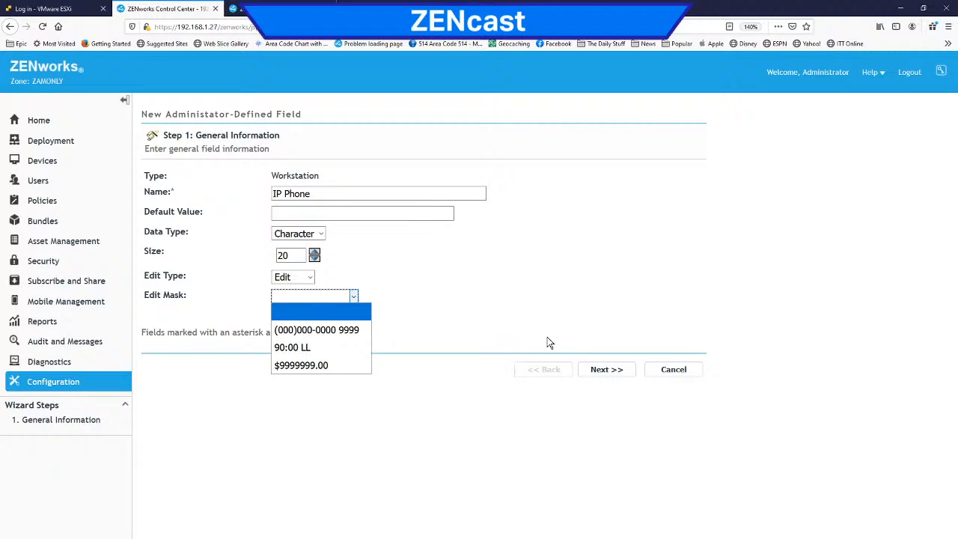
pyautogui.click(606, 375)
pyautogui.click(607, 276)
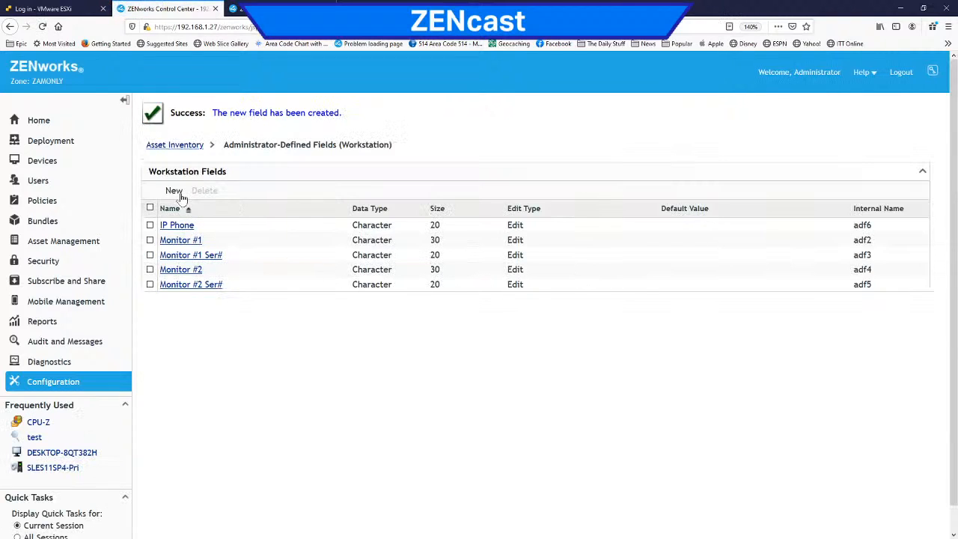
# Step: Create another administrator-defined workstation field named Physical Inventory with the Date data type and no default value
pyautogui.click(175, 191)
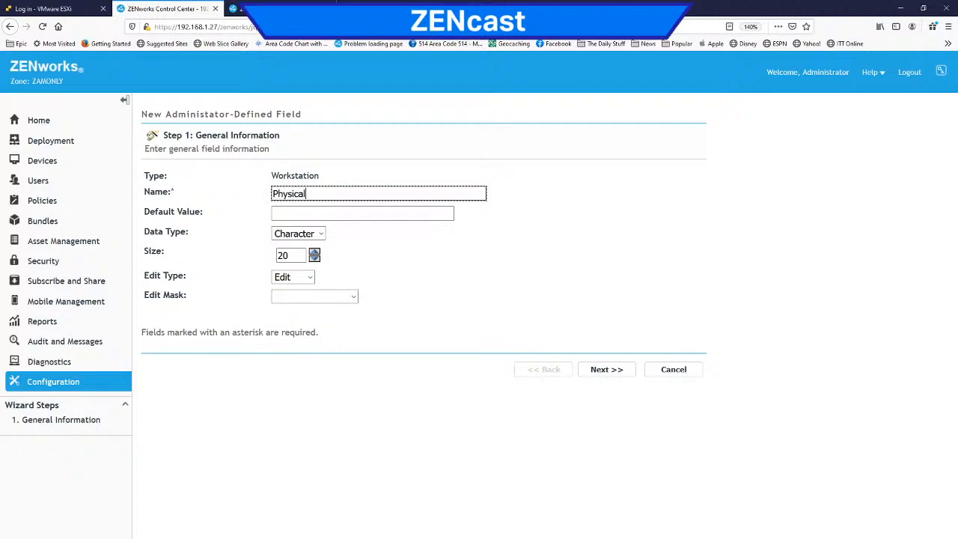
pyautogui.write('Physical Inventory')
pyautogui.click(322, 235)
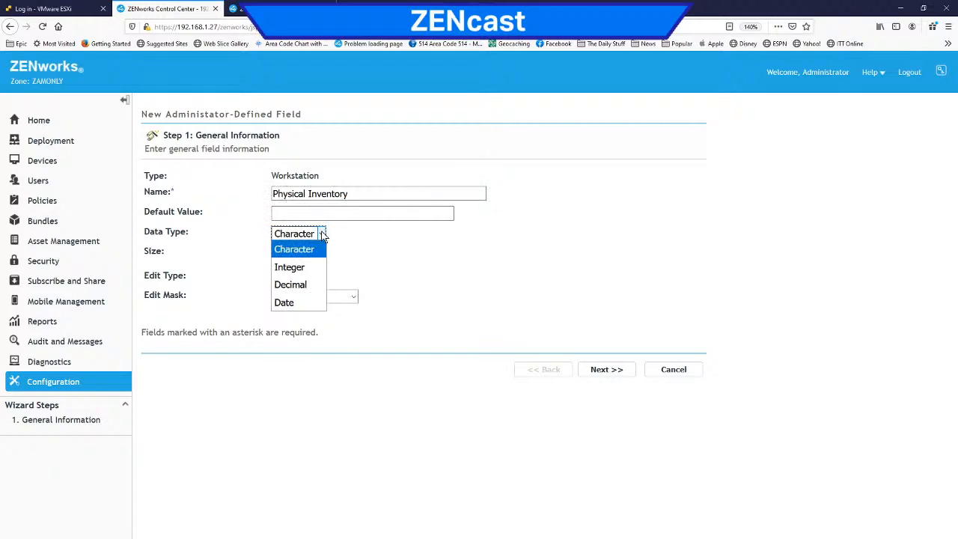
pyautogui.click(301, 303)
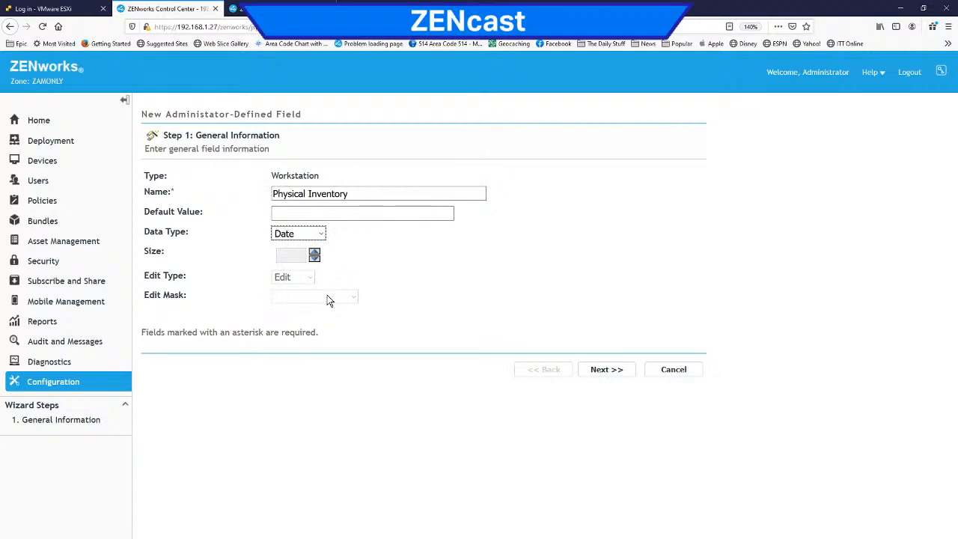
pyautogui.click(336, 216)
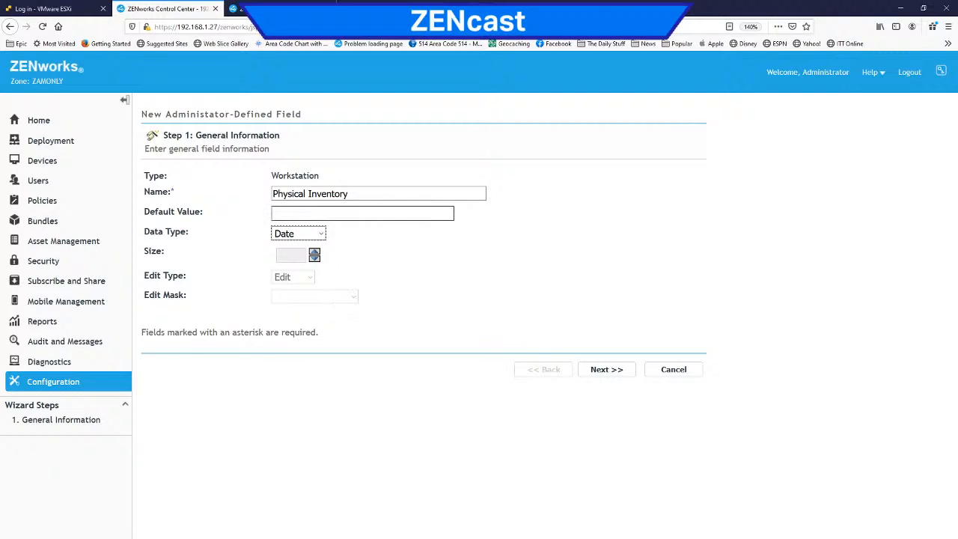
pyautogui.click(335, 215)
pyautogui.click(309, 278)
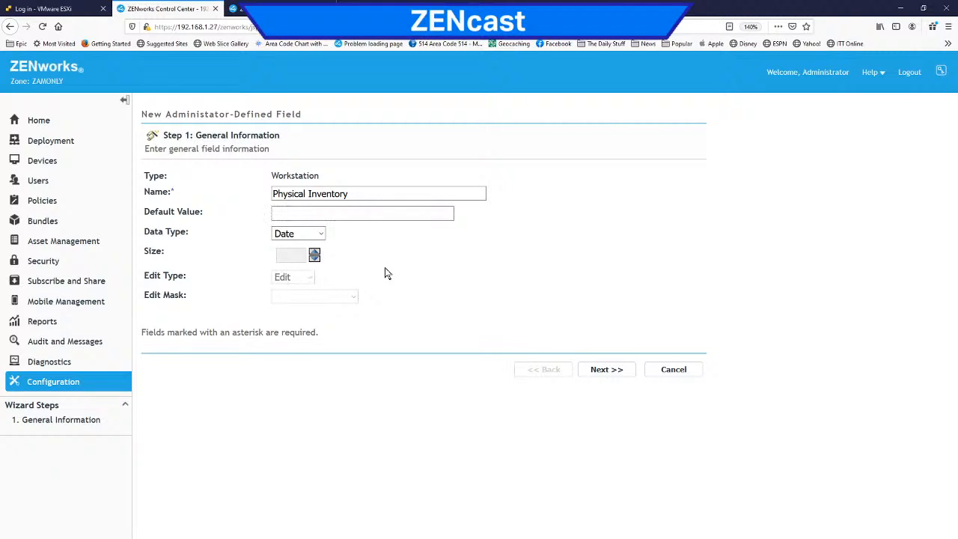
pyautogui.click(605, 369)
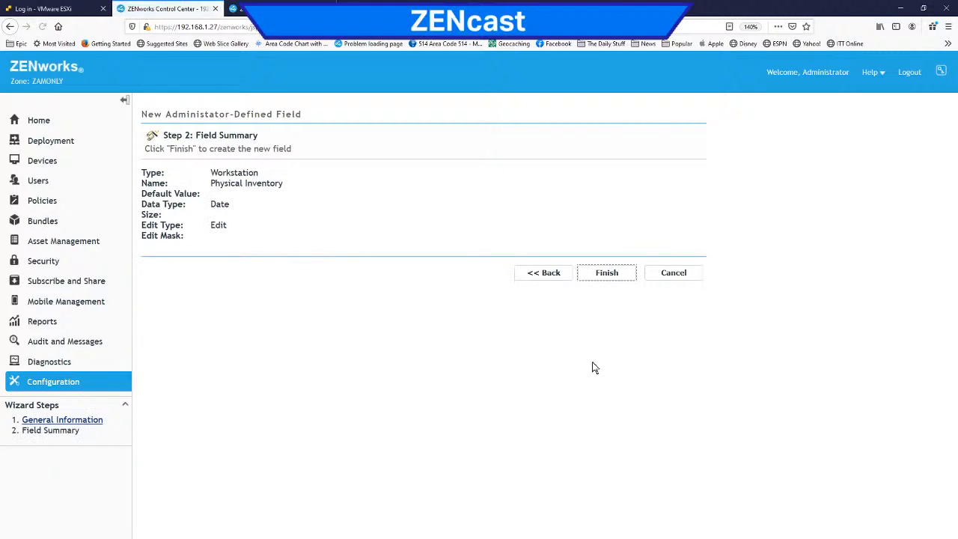
pyautogui.click(608, 278)
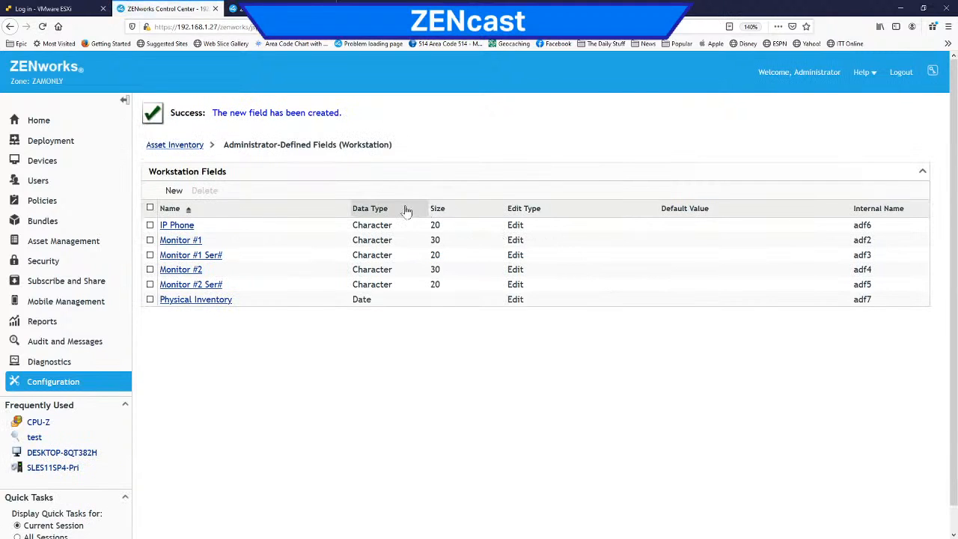
# Step: Open the zone's Collection Data Form settings and check the entries for the IP Phone and Physical Inventory fields
pyautogui.click(66, 384)
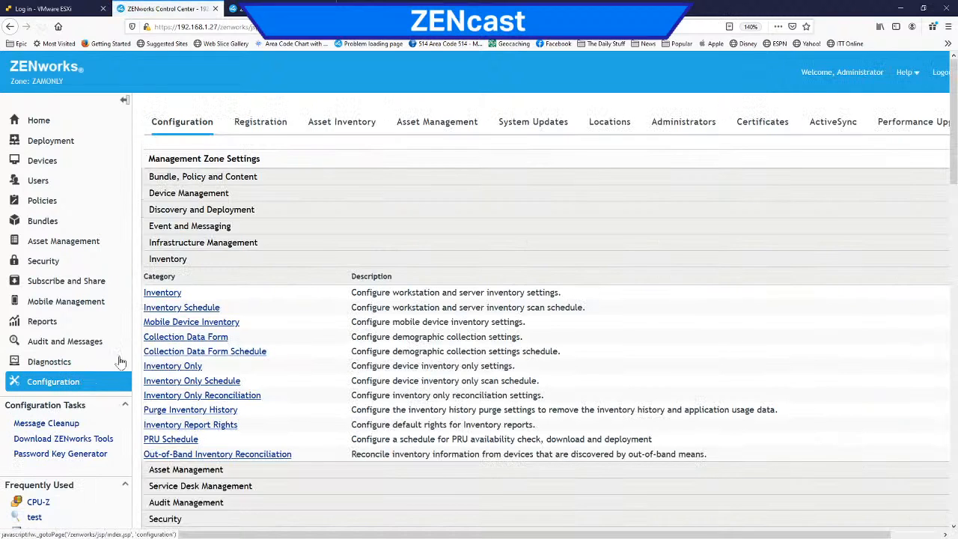
pyautogui.click(186, 340)
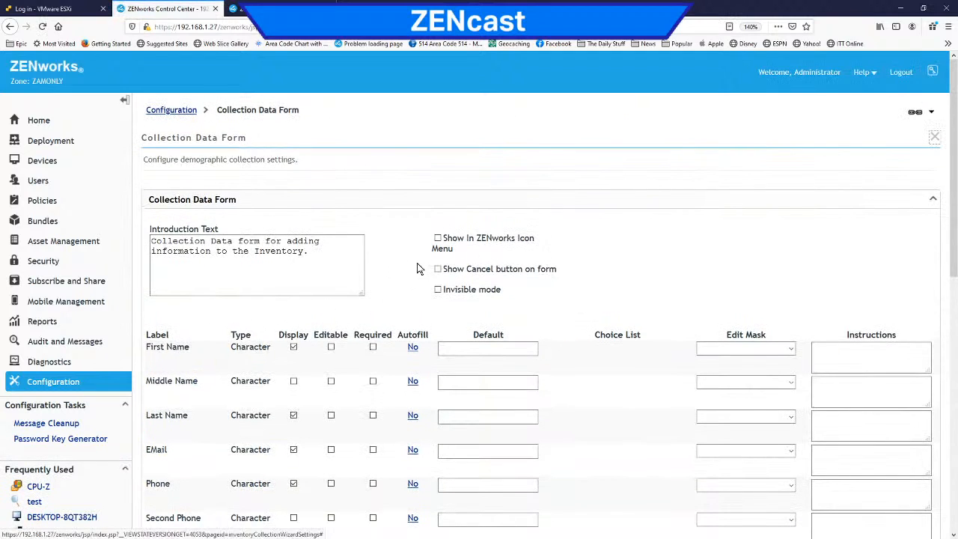
pyautogui.scroll(-5, 417, 270)
pyautogui.scroll(-2, 418, 270)
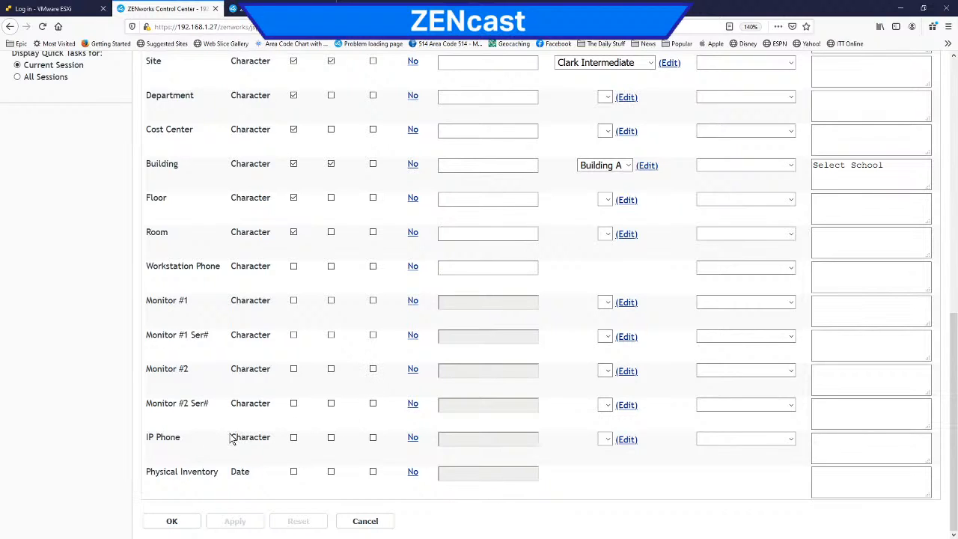
pyautogui.scroll(5, 443, 382)
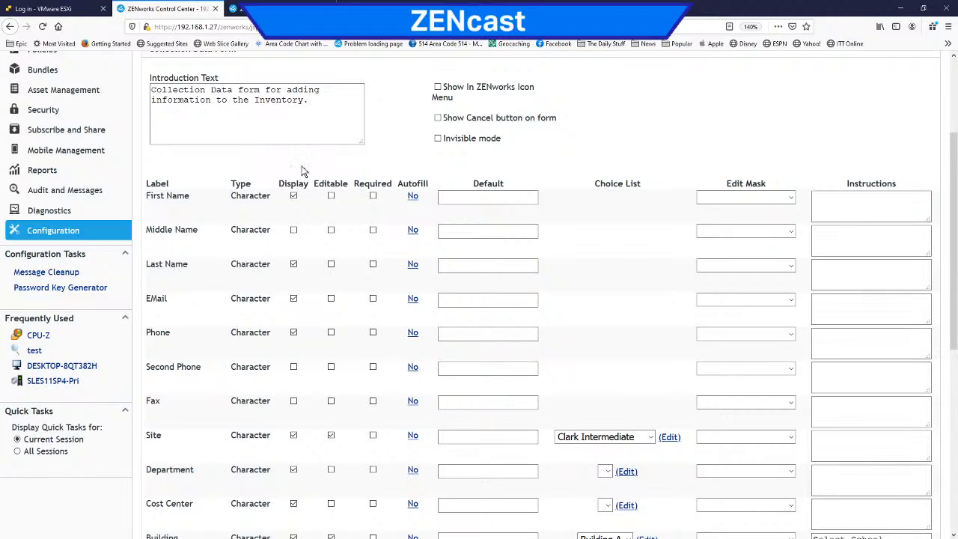
# Step: Switch to the VMware ESXi host client, log in with the prefilled credentials and open the Win10 1909 virtual machine's console
pyautogui.click(45, 8)
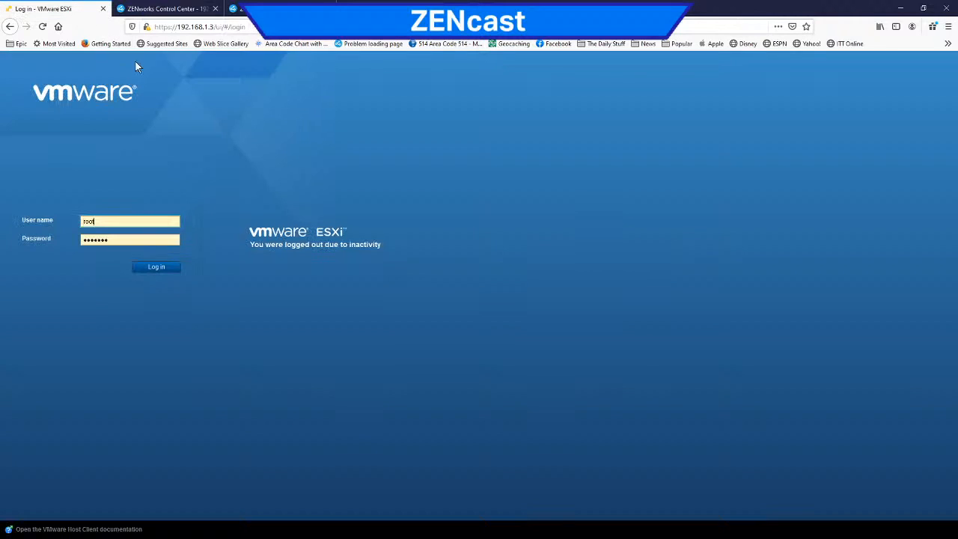
pyautogui.click(156, 267)
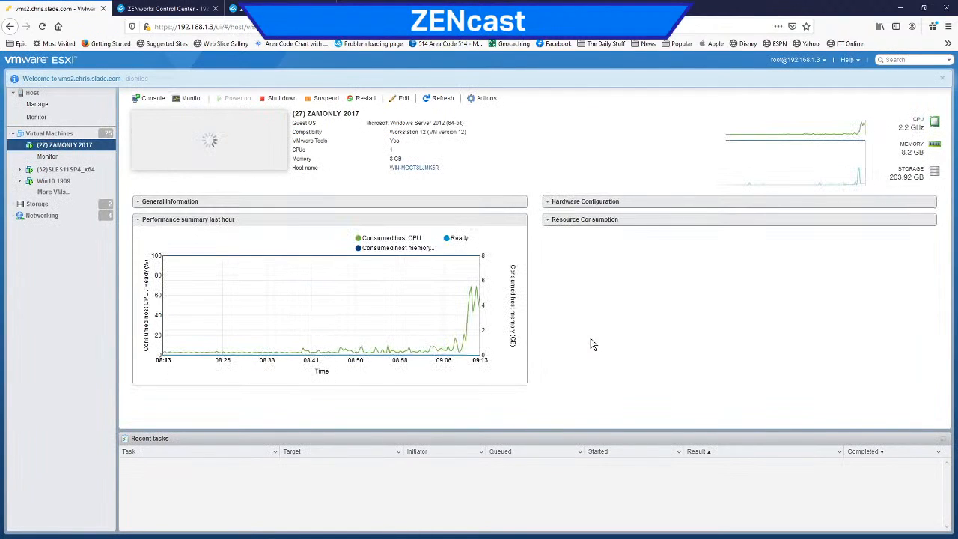
pyautogui.click(56, 181)
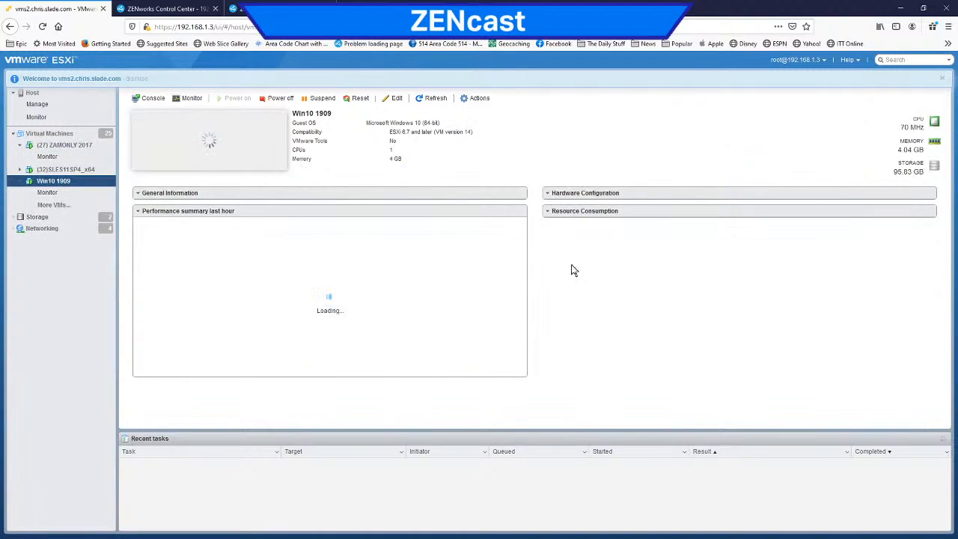
pyautogui.click(215, 145)
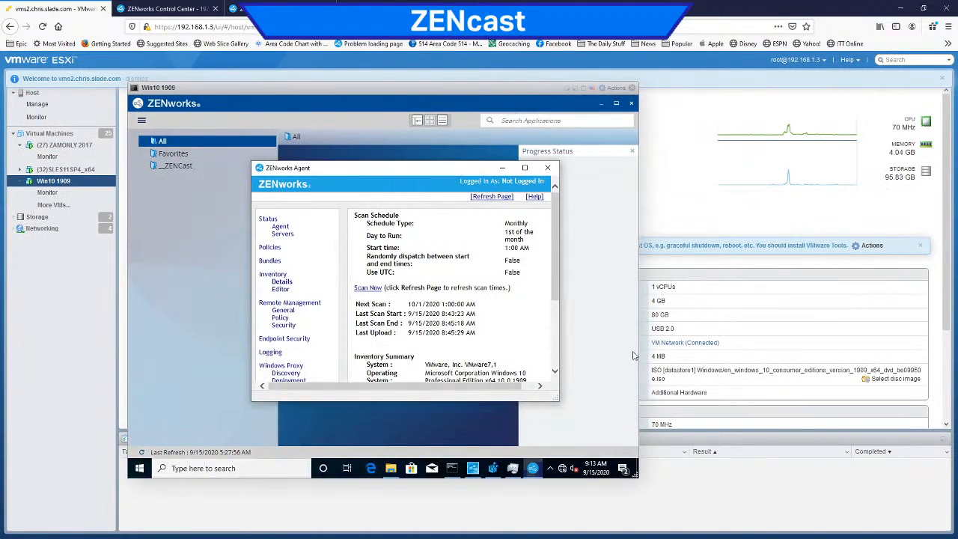
# Step: Close the ZENworks application window in the virtual machine, then enlarge and reposition the console so its whole desktop fits
pyautogui.click(617, 105)
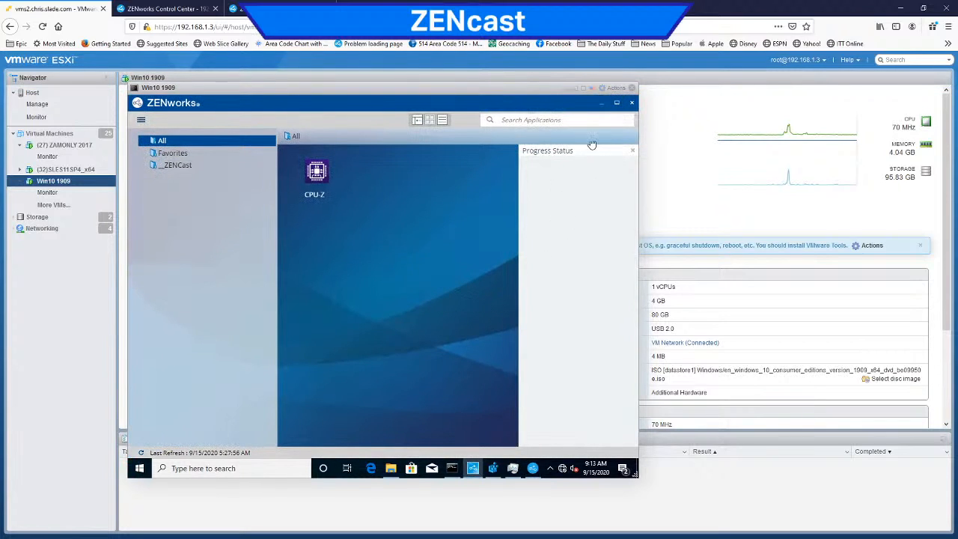
pyautogui.click(632, 103)
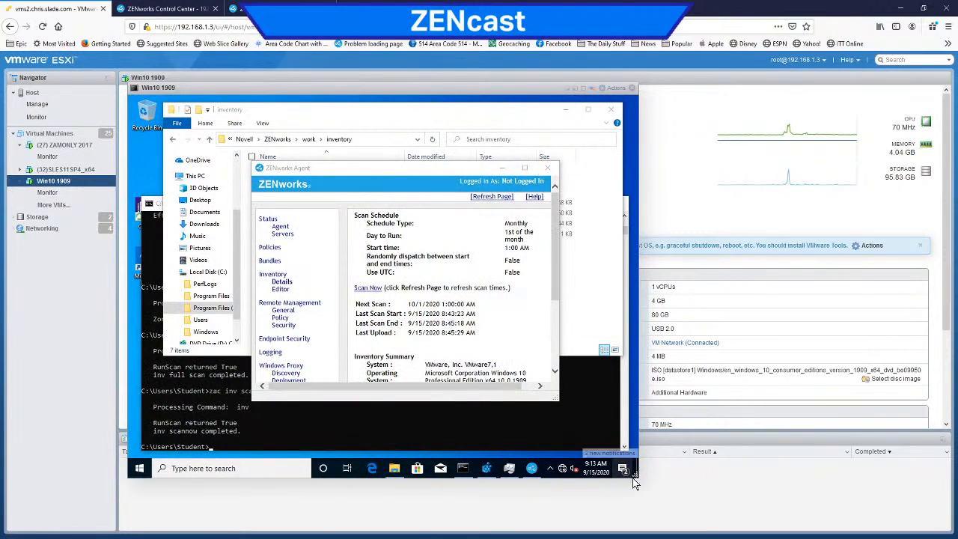
pyautogui.moveTo(637, 479); pyautogui.dragTo(764, 532)
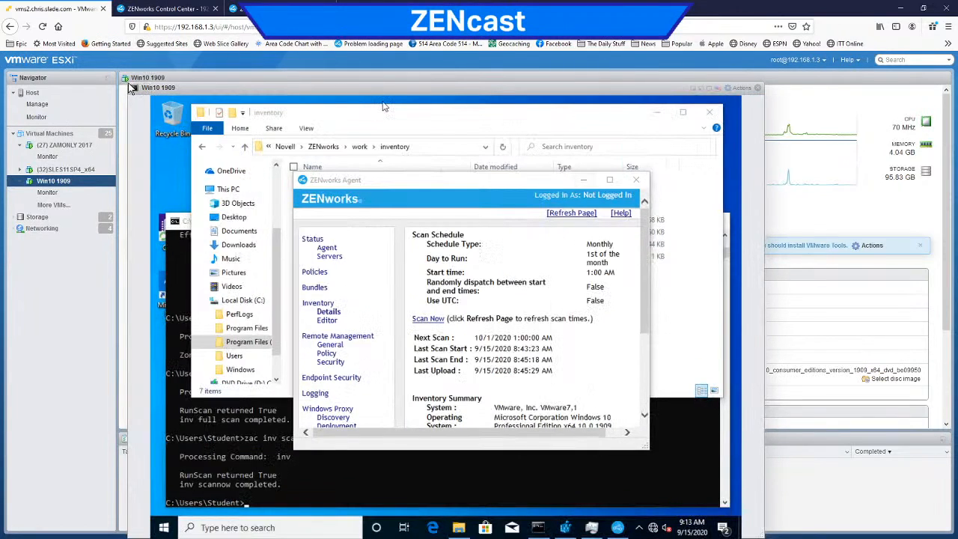
pyautogui.moveTo(189, 86); pyautogui.dragTo(138, 56)
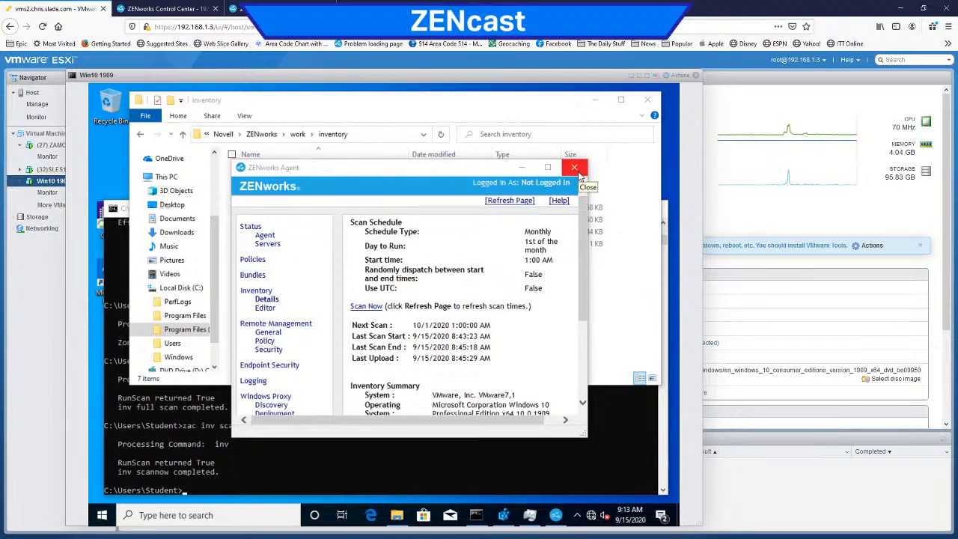
# Step: Open the ZENworks icon's menu in the virtual machine's notification area and review its commands
pyautogui.click(577, 516)
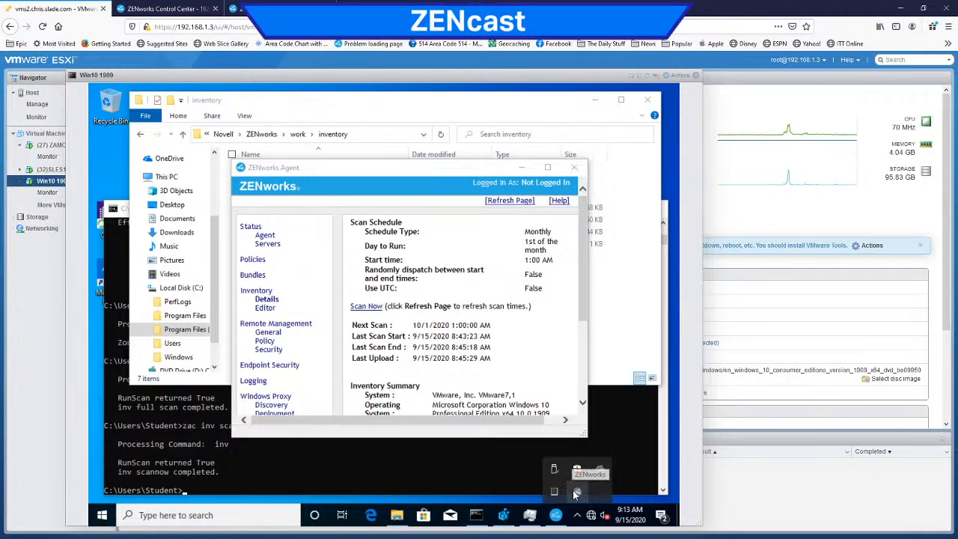
pyautogui.rightClick(576, 493)
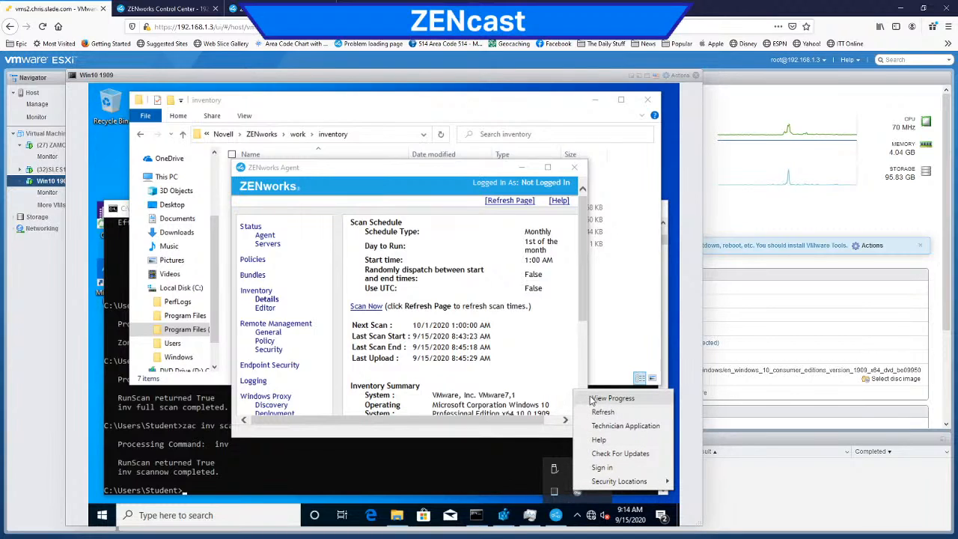
# Step: Switch to ZENworks Control Center, enable Show In ZENworks Icon Menu for the Collection Data Form and apply the change
pyautogui.click(243, 11)
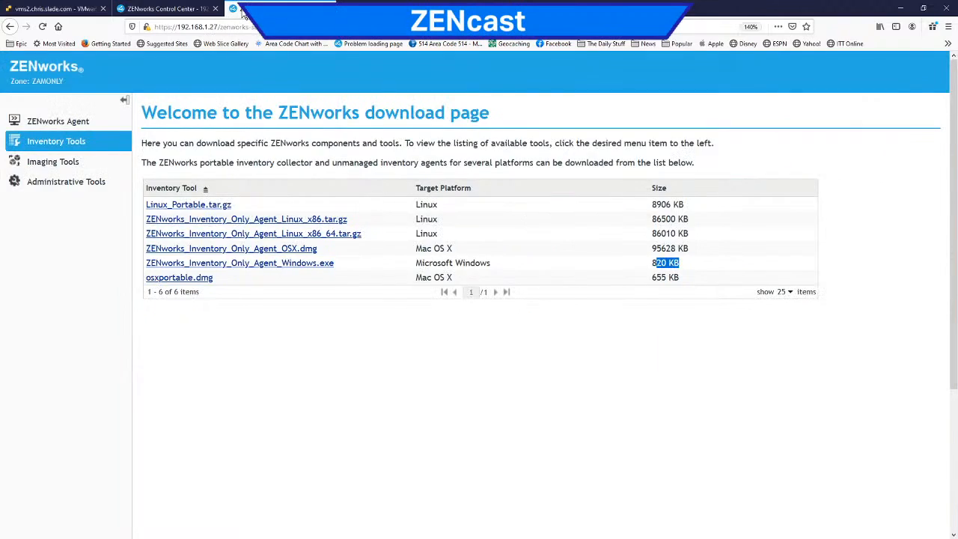
pyautogui.click(185, 10)
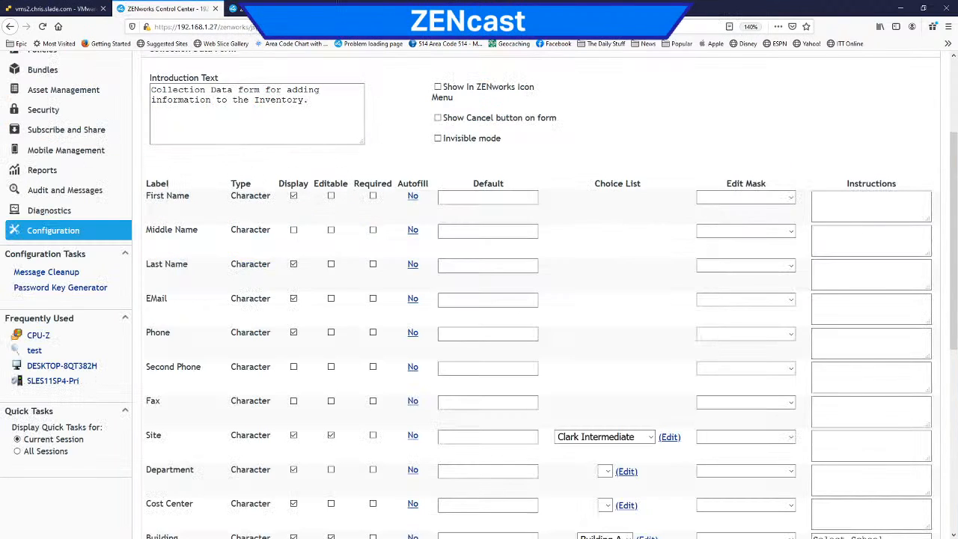
pyautogui.click(439, 88)
pyautogui.scroll(-5, 338, 320)
pyautogui.click(239, 521)
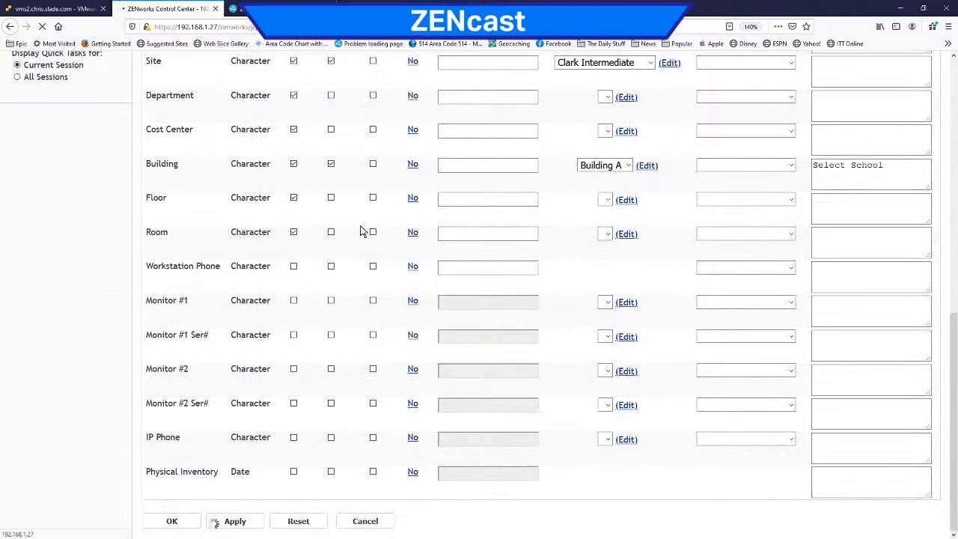
pyautogui.scroll(5, 367, 230)
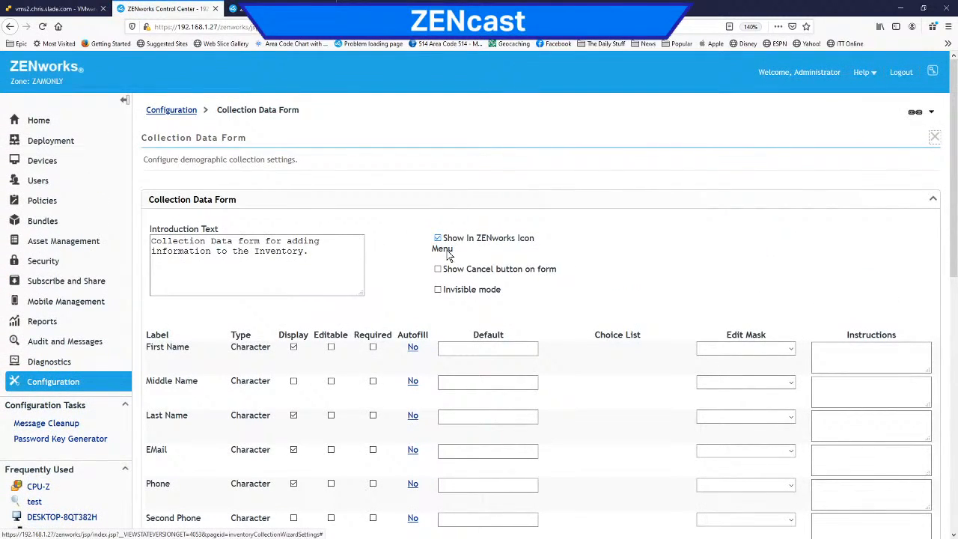
# Step: Switch to the Win10 1909 console, refresh the ZENworks agent and reopen the ZENworks icon's menu to check its commands
pyautogui.click(56, 8)
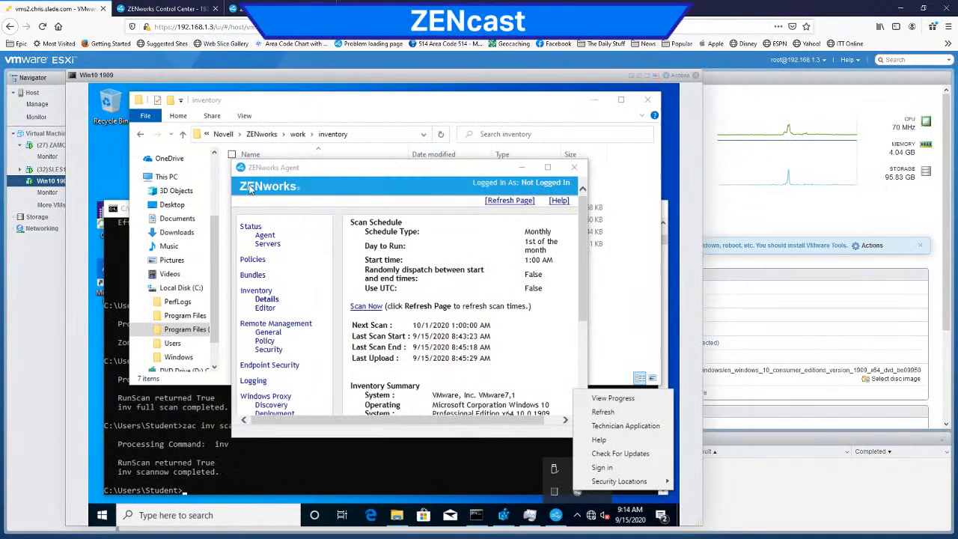
pyautogui.click(616, 414)
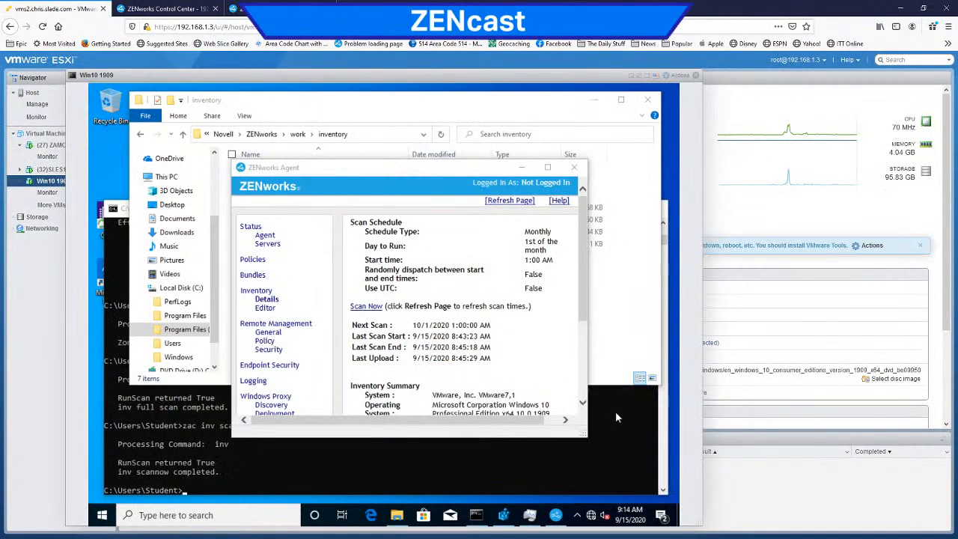
pyautogui.click(577, 516)
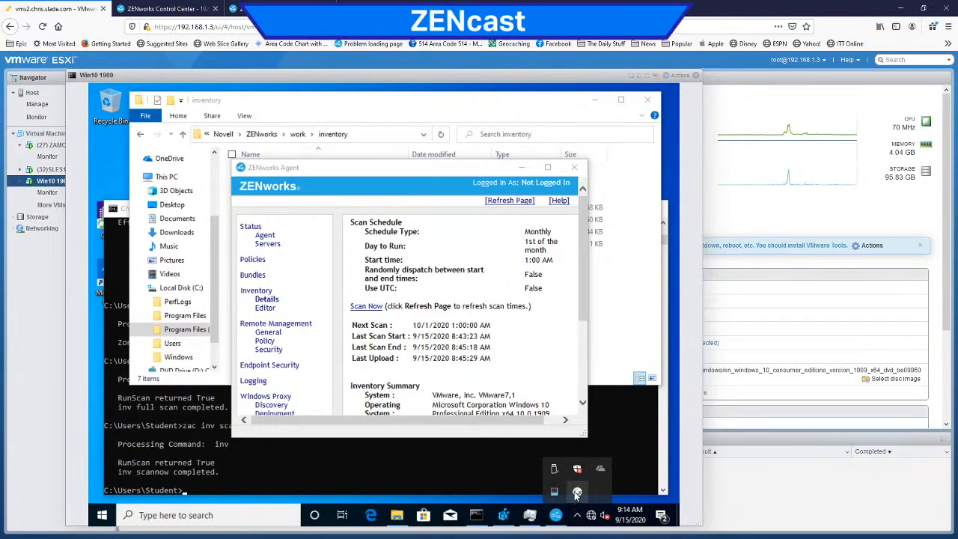
pyautogui.rightClick(577, 492)
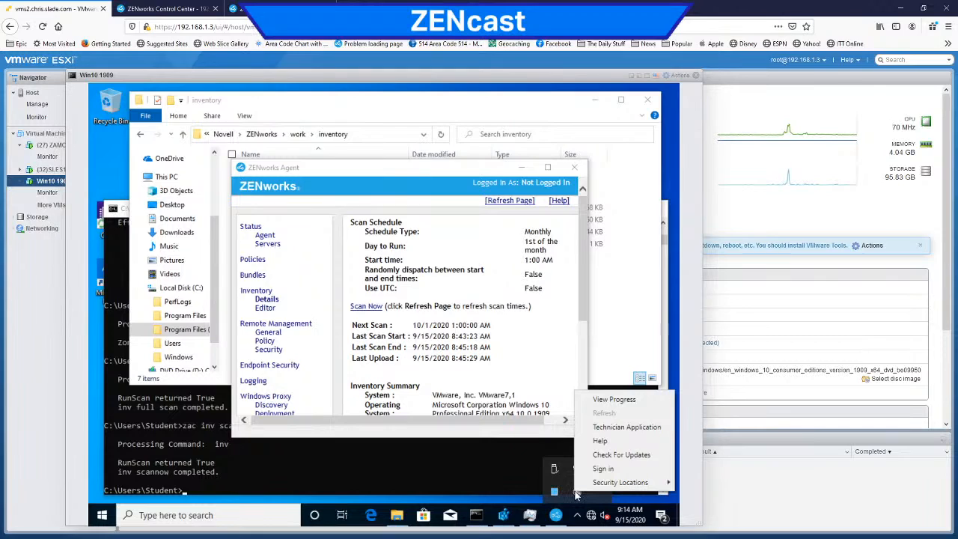
# Step: Reopen the ZENworks icon's menu in the virtual machine, launch the Collection Data Form and look through its fields
pyautogui.click(500, 448)
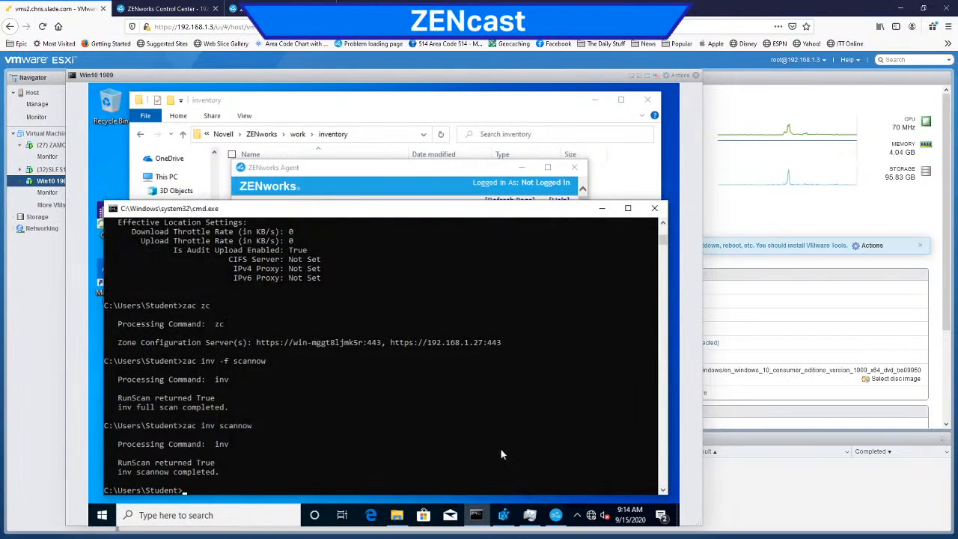
pyautogui.click(577, 515)
pyautogui.rightClick(581, 490)
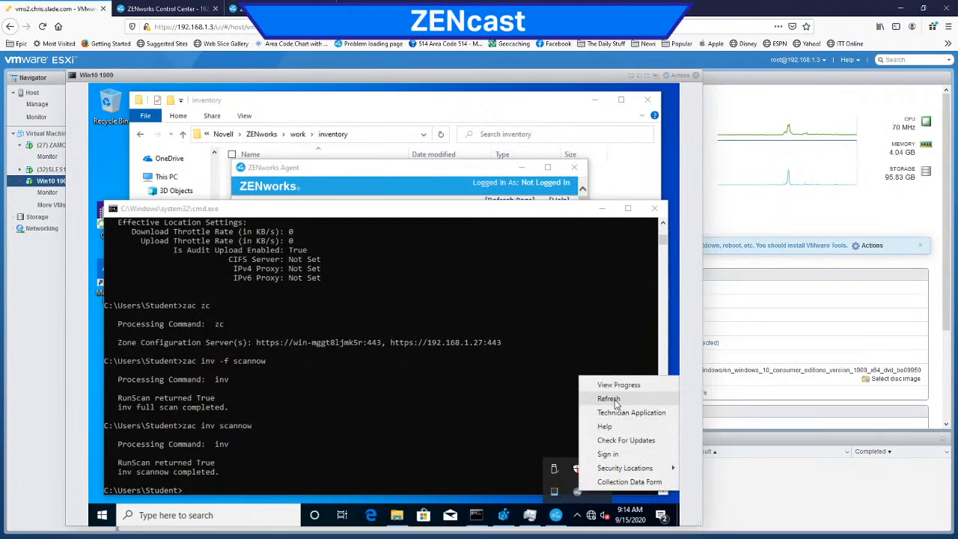
pyautogui.click(608, 482)
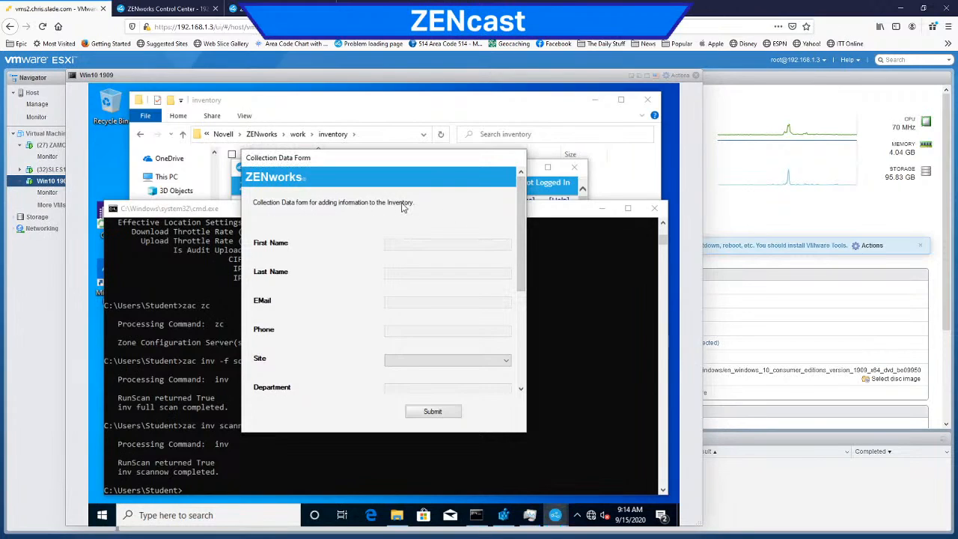
pyautogui.moveTo(522, 241); pyautogui.dragTo(525, 372)
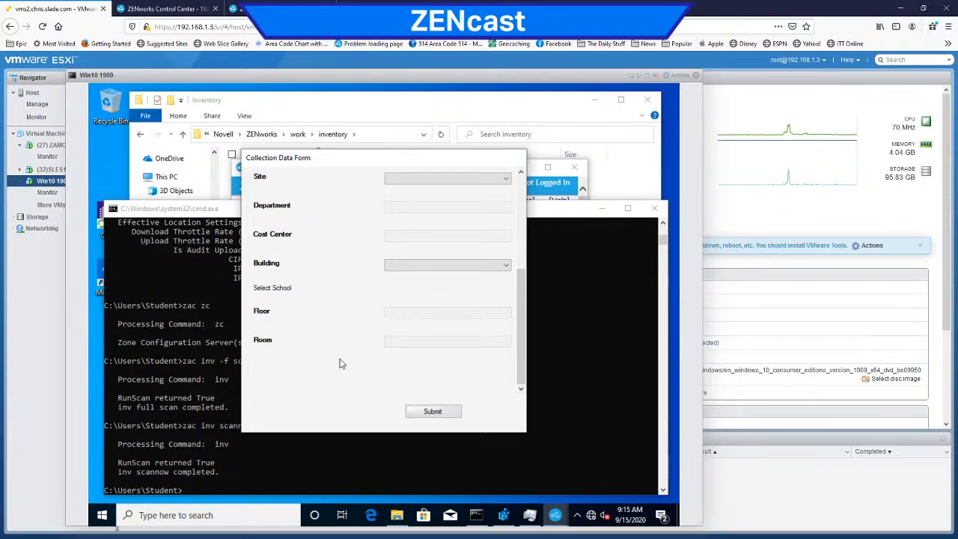
# Step: Switch to ZENworks Control Center and make the First Name, Last Name, Site and Building fields of the Collection Data Form editable
pyautogui.click(166, 8)
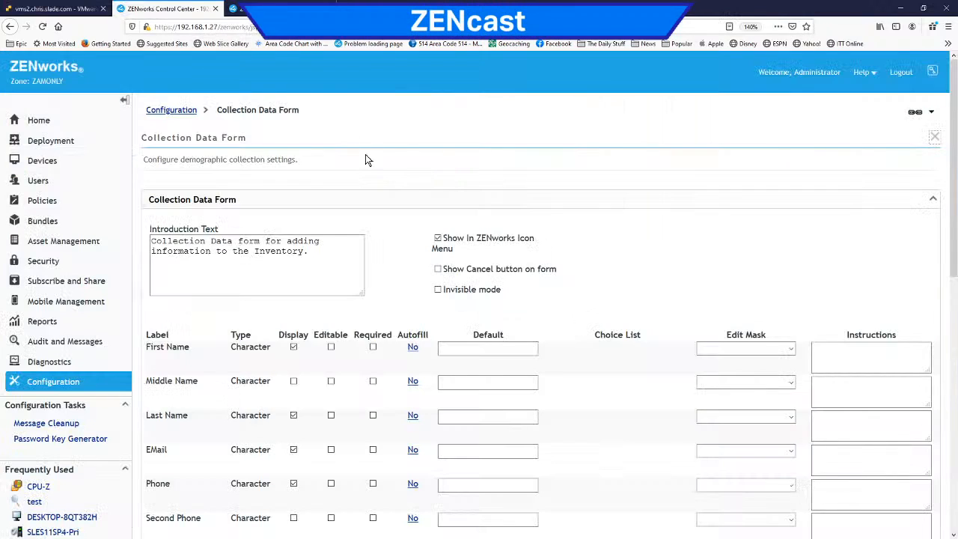
pyautogui.click(331, 417)
pyautogui.scroll(-5, 358, 346)
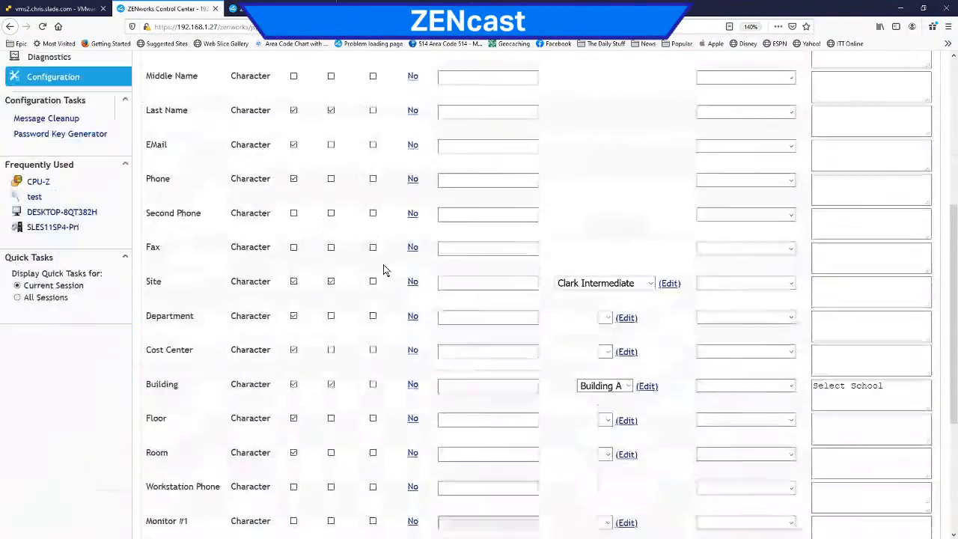
pyautogui.scroll(-1, 383, 270)
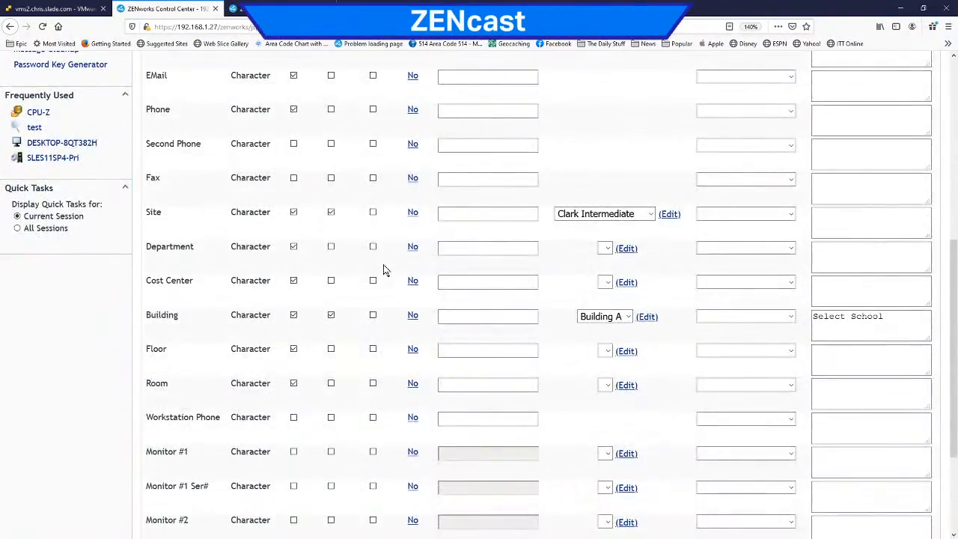
pyautogui.scroll(4, 395, 293)
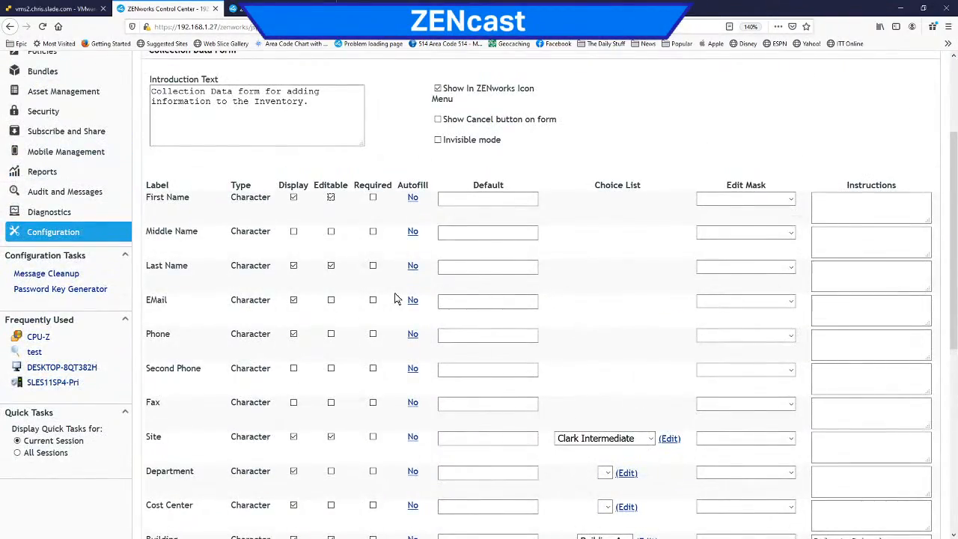
pyautogui.scroll(-5, 396, 300)
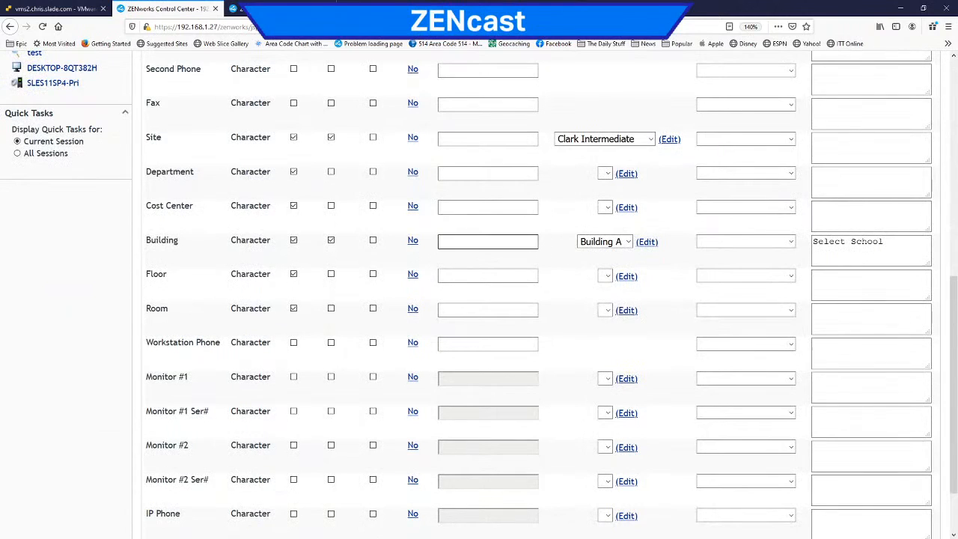
# Step: Examine the choice list options configured for the Site and Building fields without changing the selected entries
pyautogui.click(651, 140)
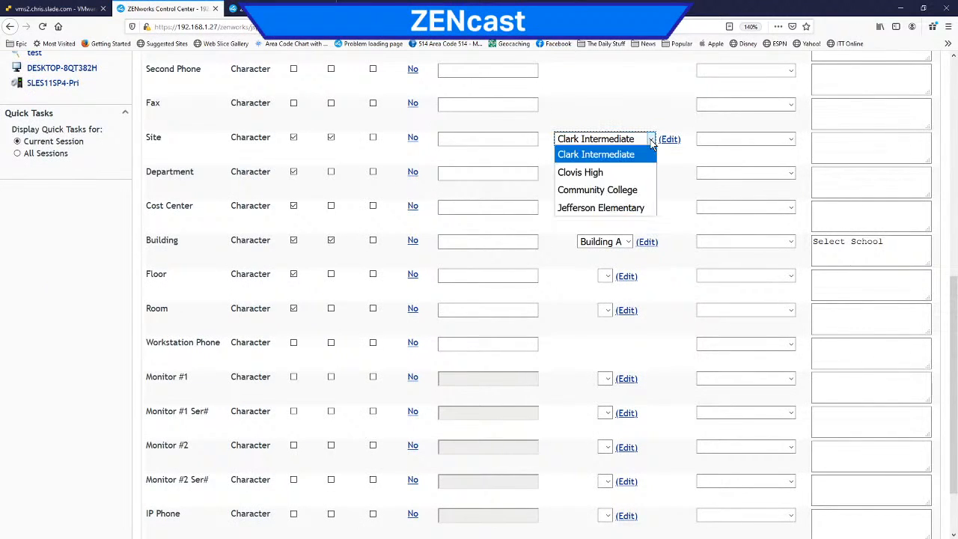
pyautogui.click(679, 208)
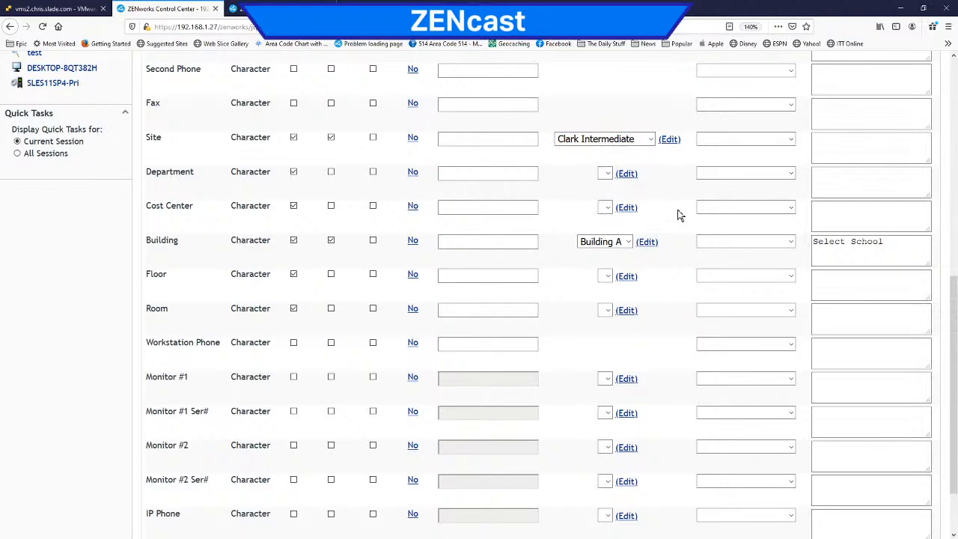
pyautogui.click(629, 243)
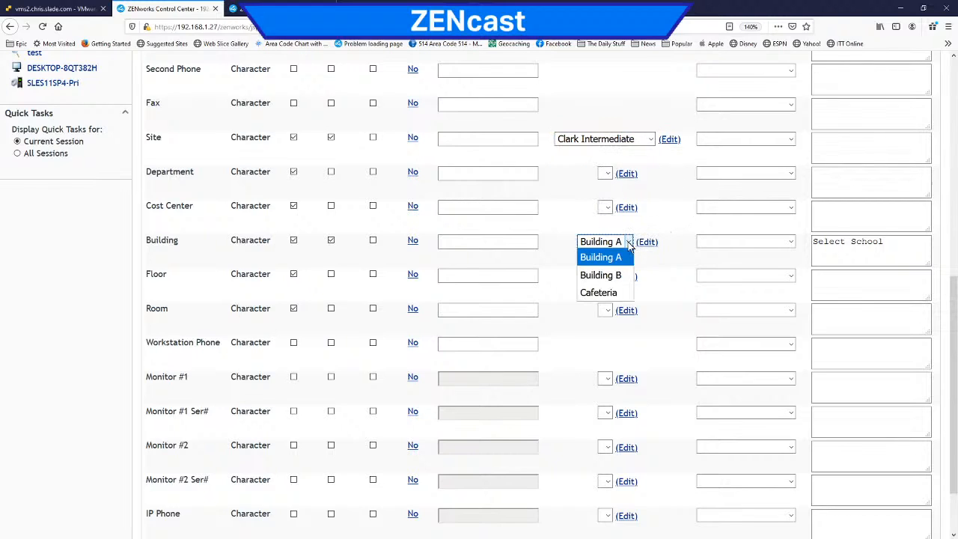
pyautogui.click(670, 216)
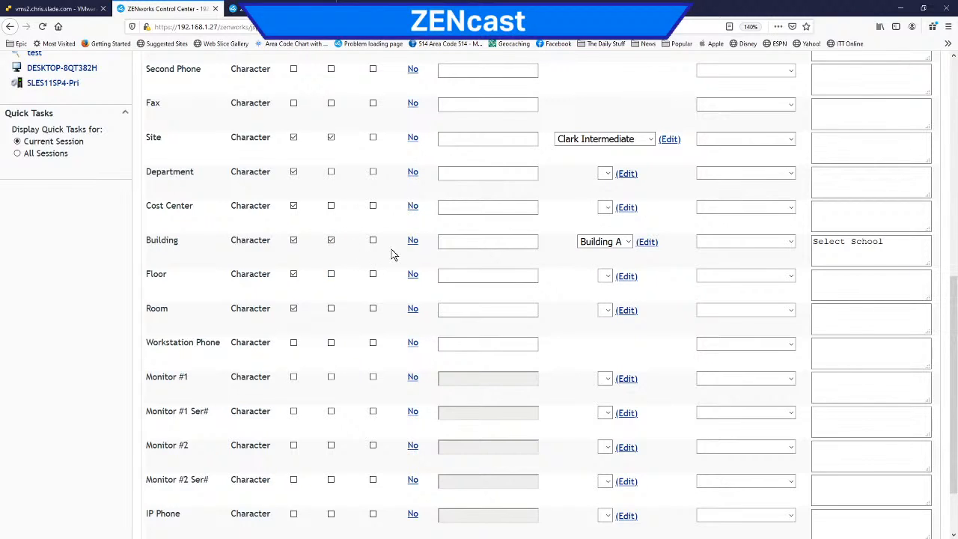
pyautogui.scroll(3, 389, 243)
pyautogui.scroll(3, 390, 239)
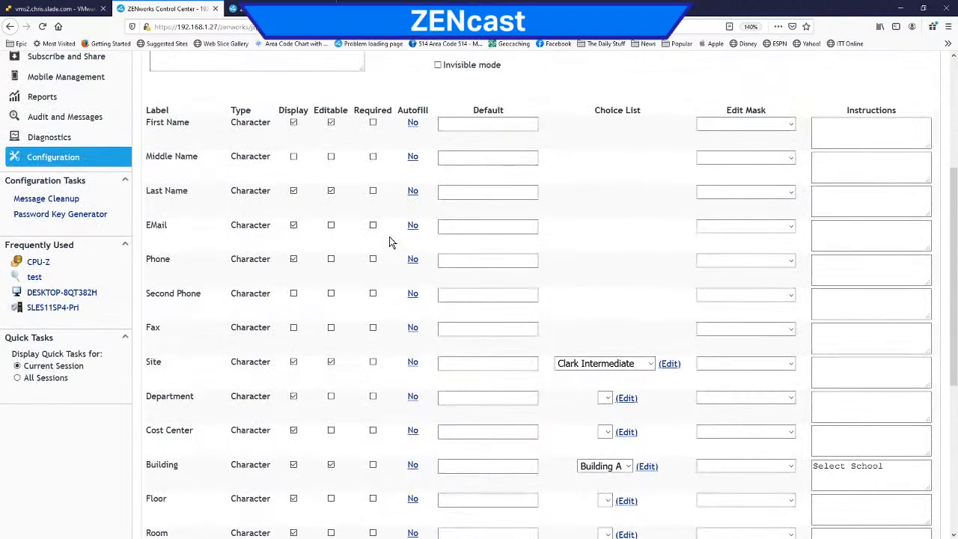
pyautogui.scroll(4, 389, 239)
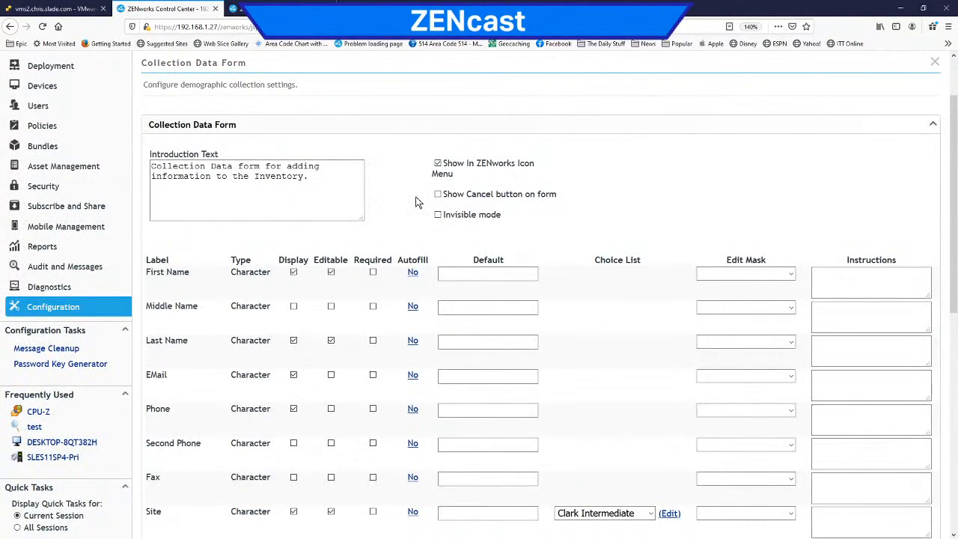
# Step: Switch to the Win10 1909 console, submit the open Collection Data Form and launch it again from the ZENworks icon's menu
pyautogui.click(78, 9)
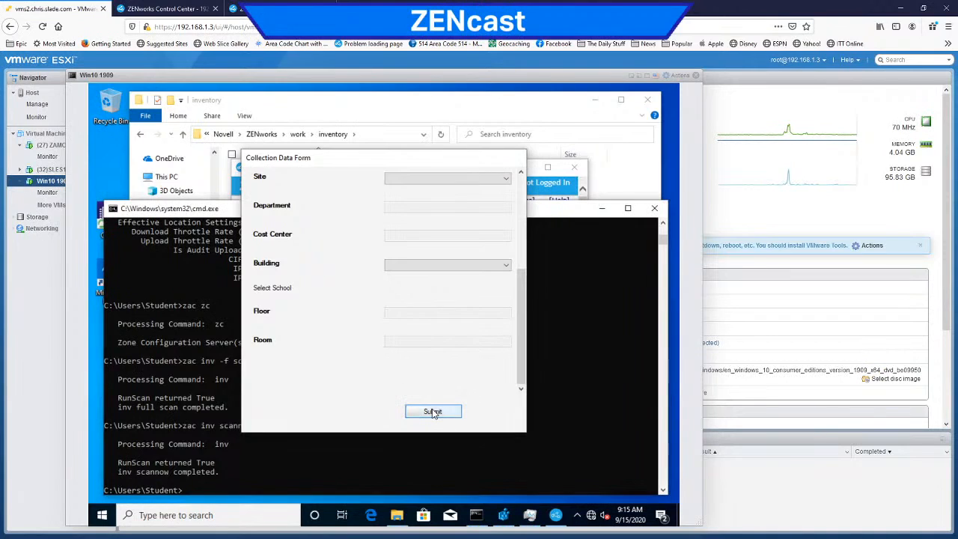
pyautogui.click(433, 412)
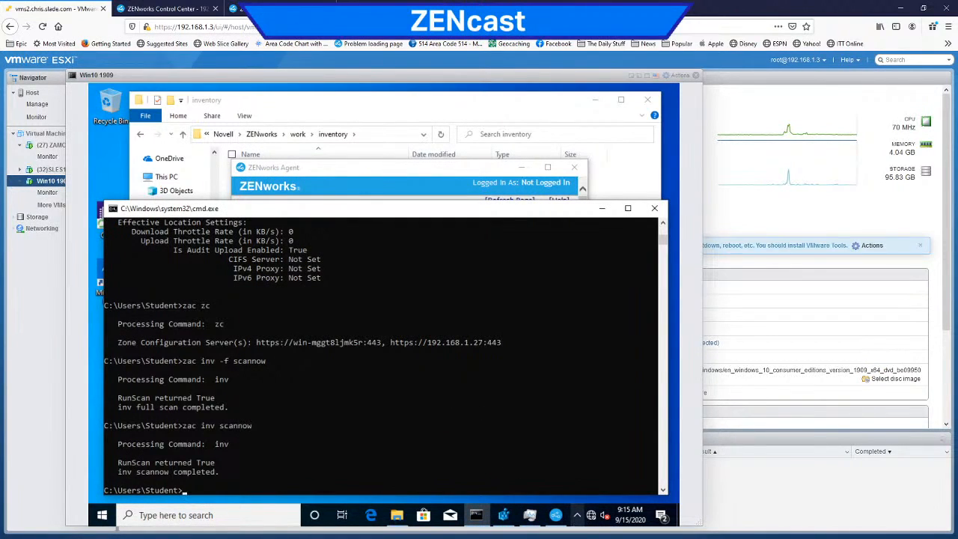
pyautogui.click(578, 515)
pyautogui.rightClick(578, 494)
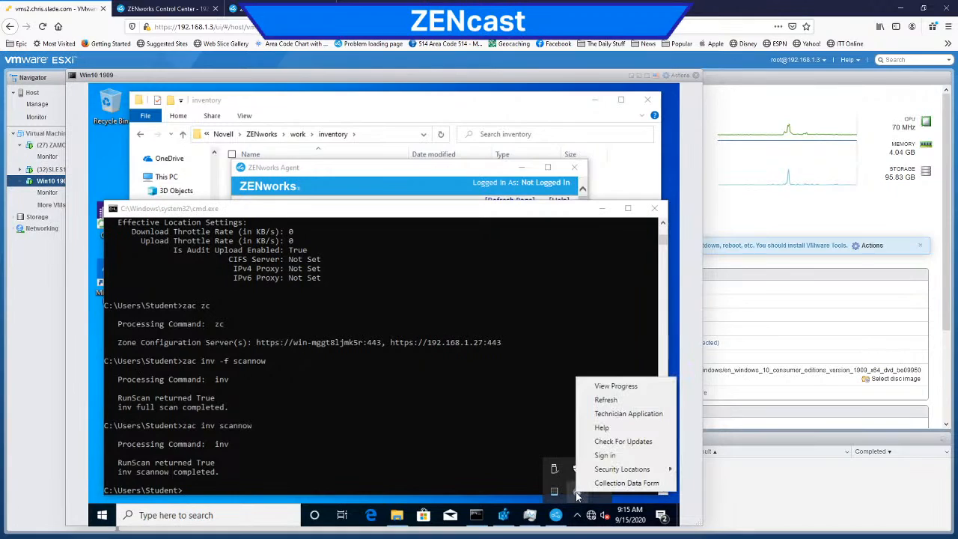
pyautogui.click(595, 484)
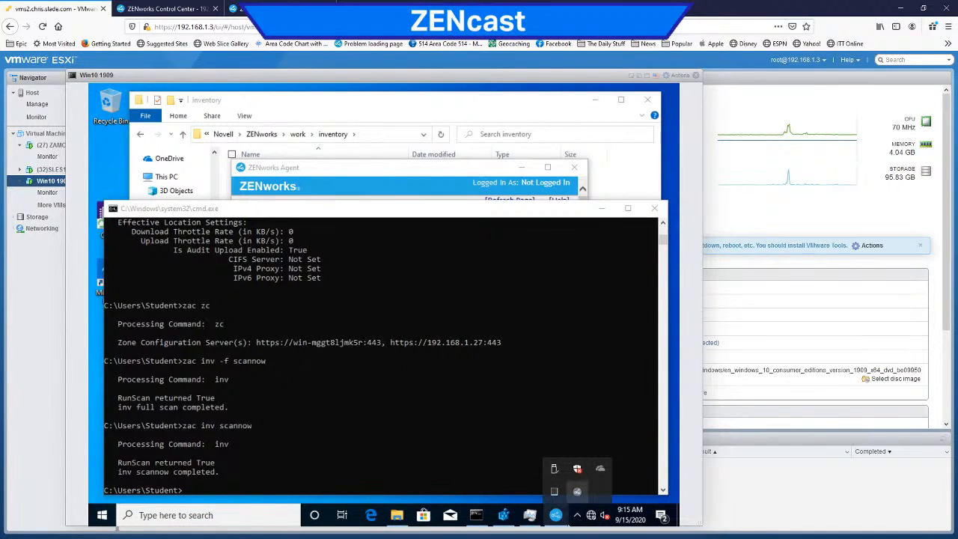
pyautogui.rightClick(578, 492)
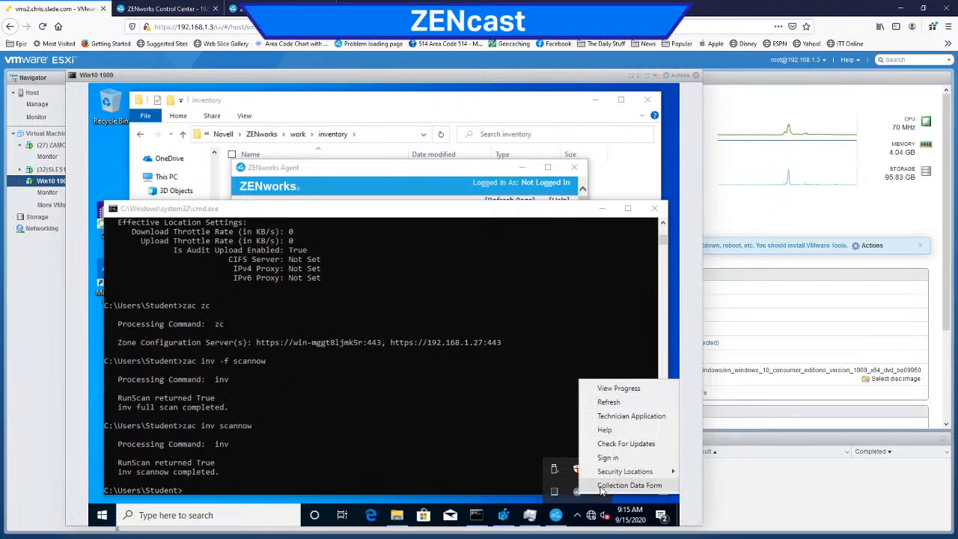
pyautogui.click(603, 491)
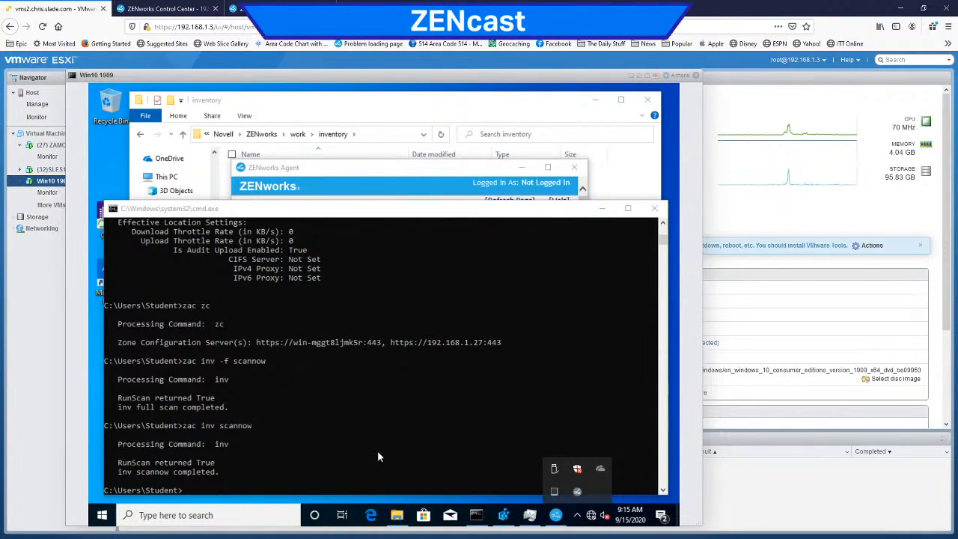
# Step: Close the ZENworks Agent window and minimize the inventory folder and command prompt windows in the virtual machine
pyautogui.click(565, 520)
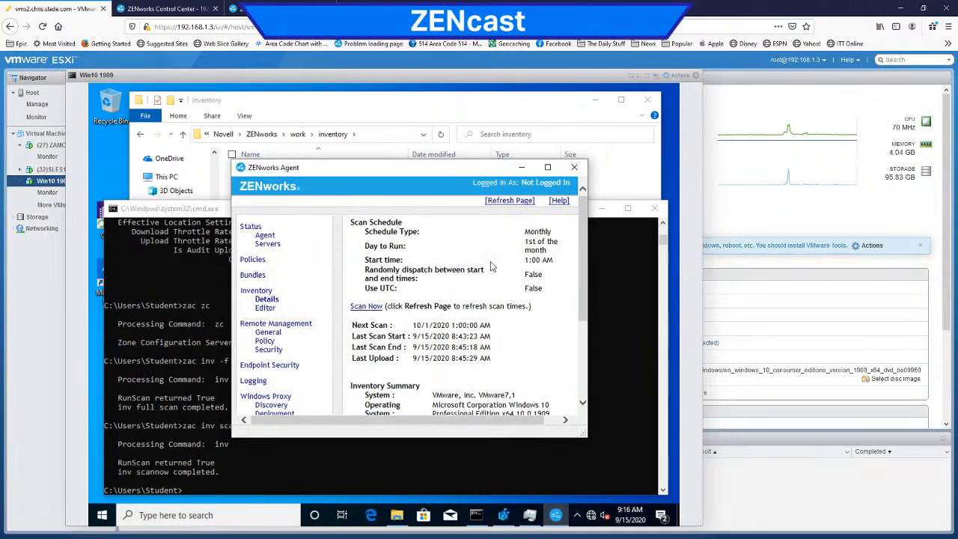
pyautogui.click(576, 168)
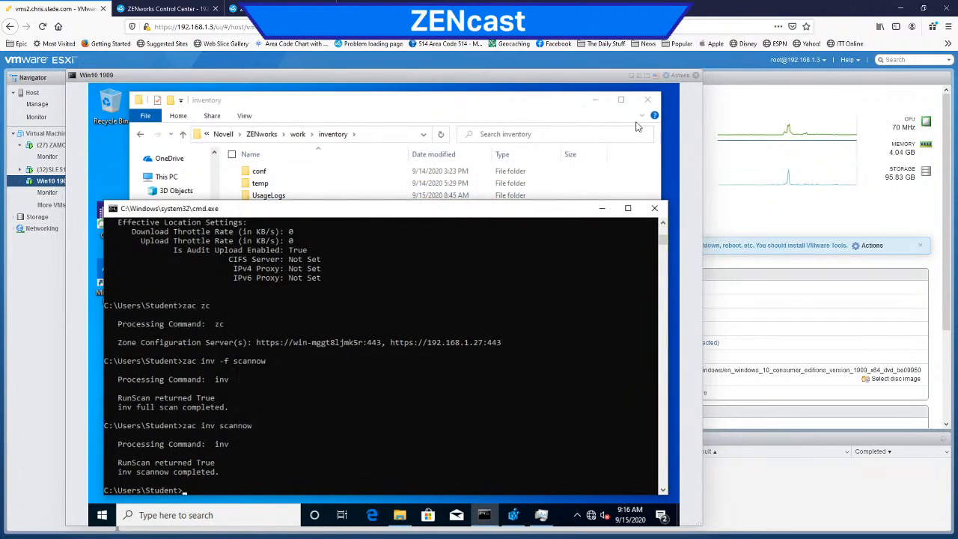
pyautogui.click(595, 99)
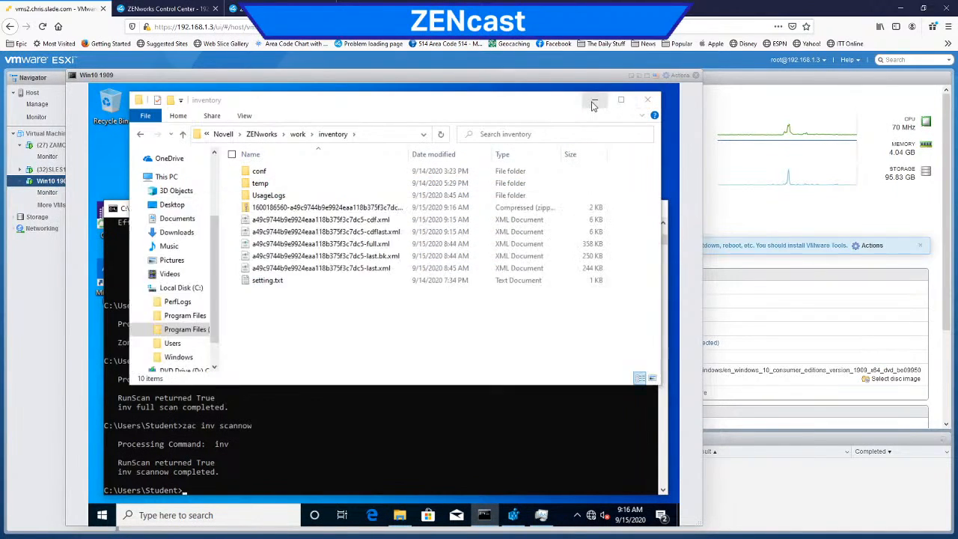
pyautogui.click(602, 210)
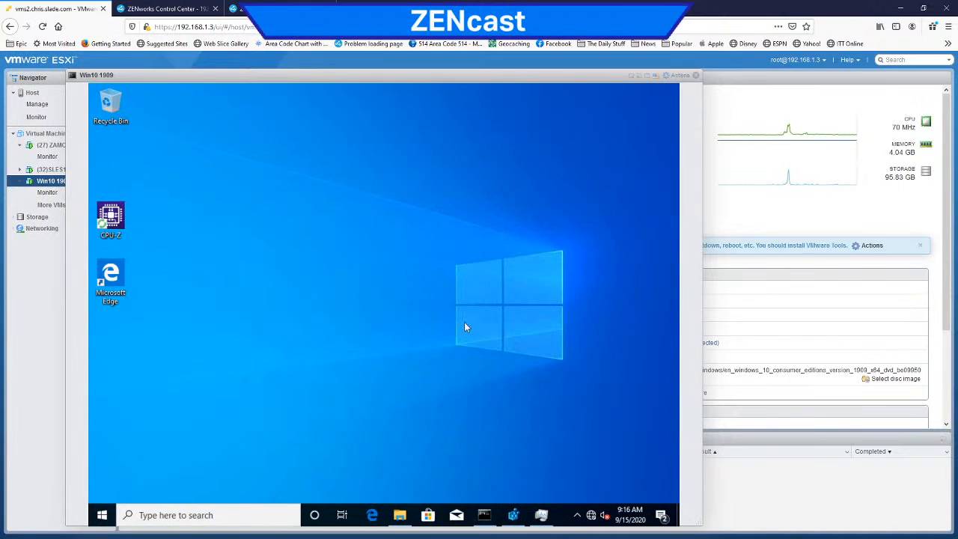
# Step: Bring up the reopened Collection Data Form, look through its fields and submit it
pyautogui.click(543, 516)
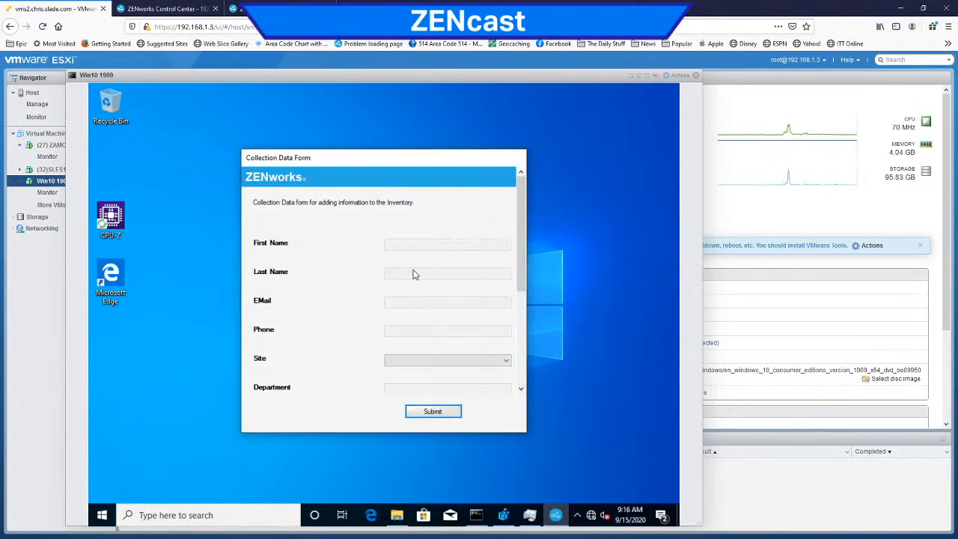
pyautogui.moveTo(521, 211); pyautogui.dragTo(521, 371)
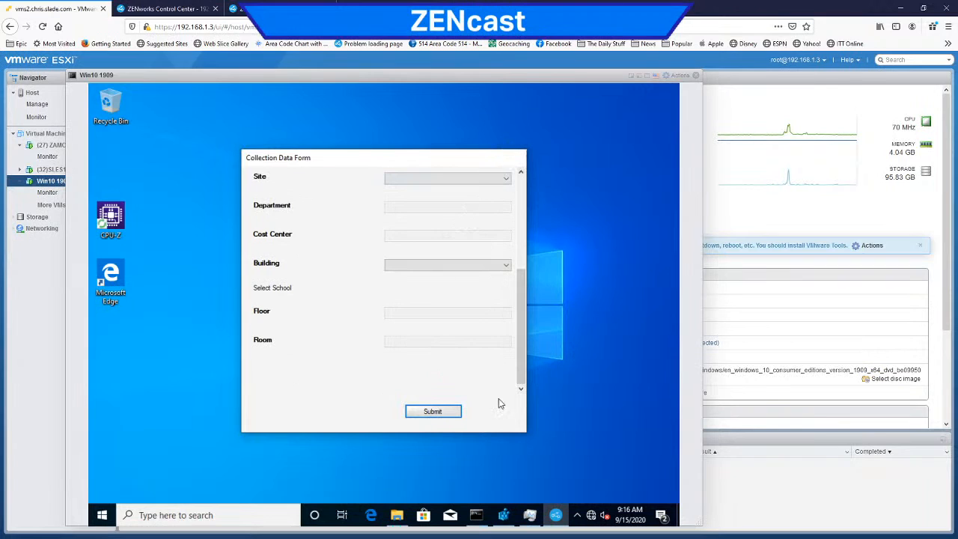
pyautogui.click(432, 414)
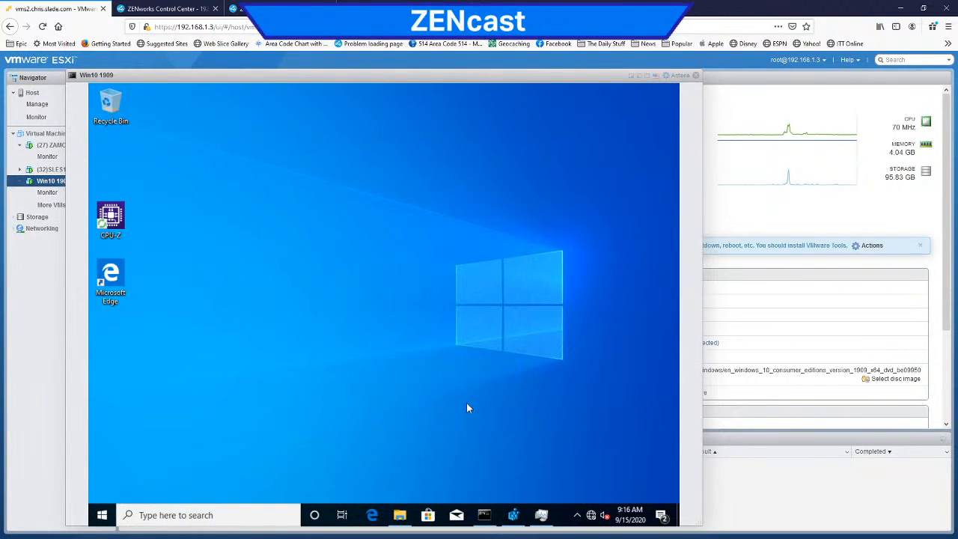
# Step: Switch to ZENworks Control Center, enable Show Cancel button on form for the Collection Data Form and review its field settings
pyautogui.click(184, 12)
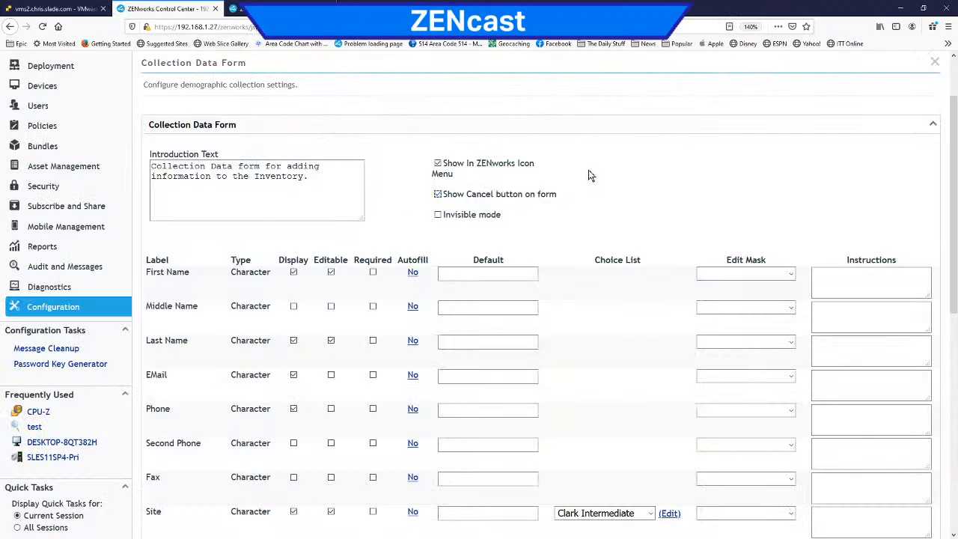
pyautogui.scroll(-3, 588, 175)
pyautogui.scroll(1, 584, 174)
pyautogui.scroll(-3, 576, 171)
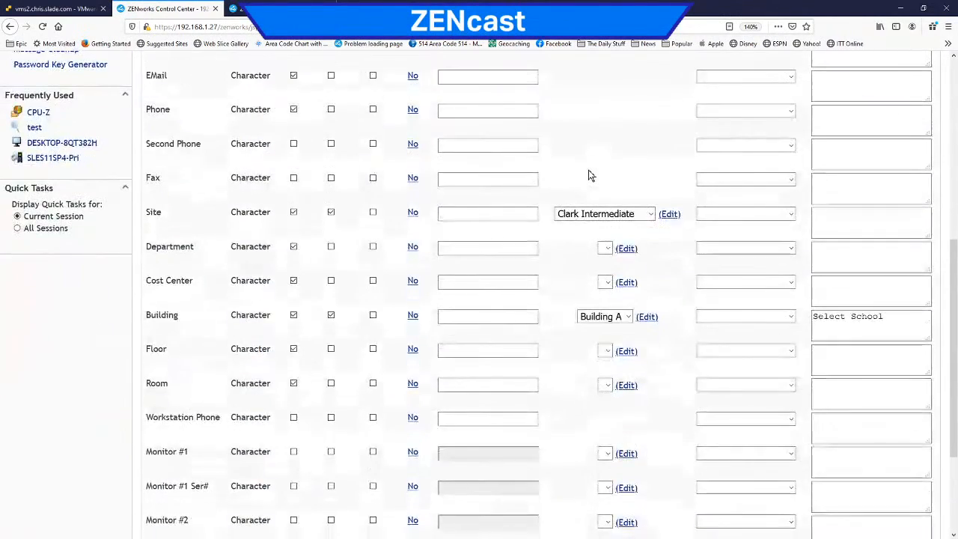
pyautogui.scroll(4, 568, 168)
pyautogui.scroll(1, 524, 164)
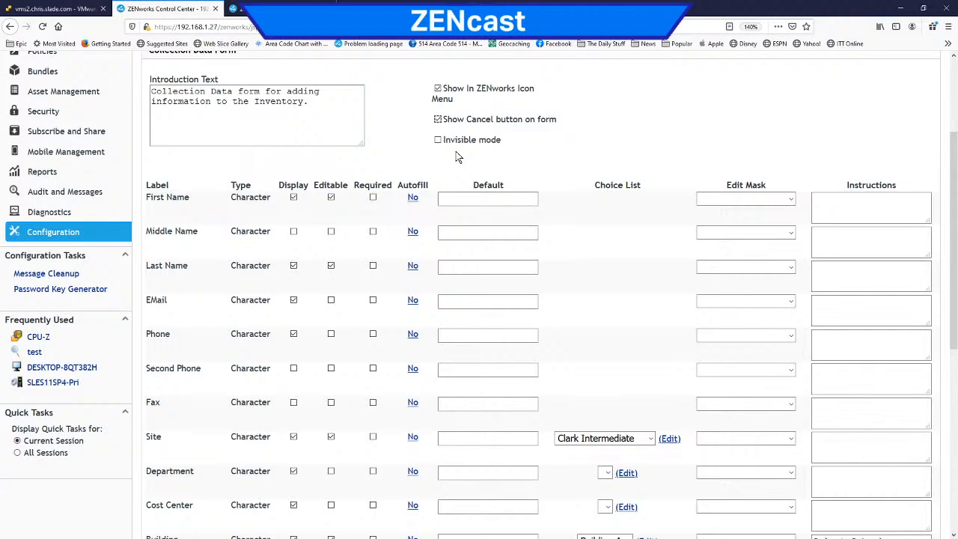
pyautogui.scroll(-2, 456, 152)
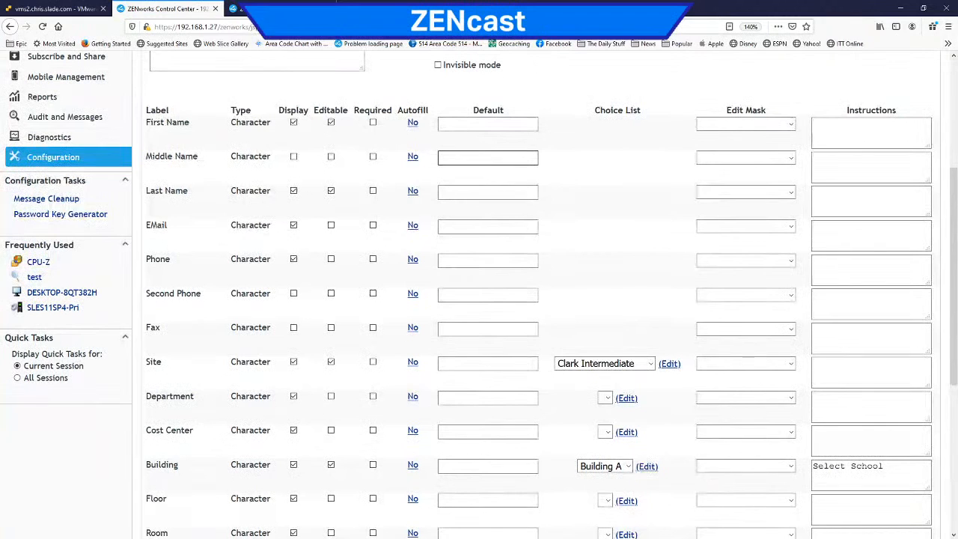
pyautogui.scroll(-2, 479, 154)
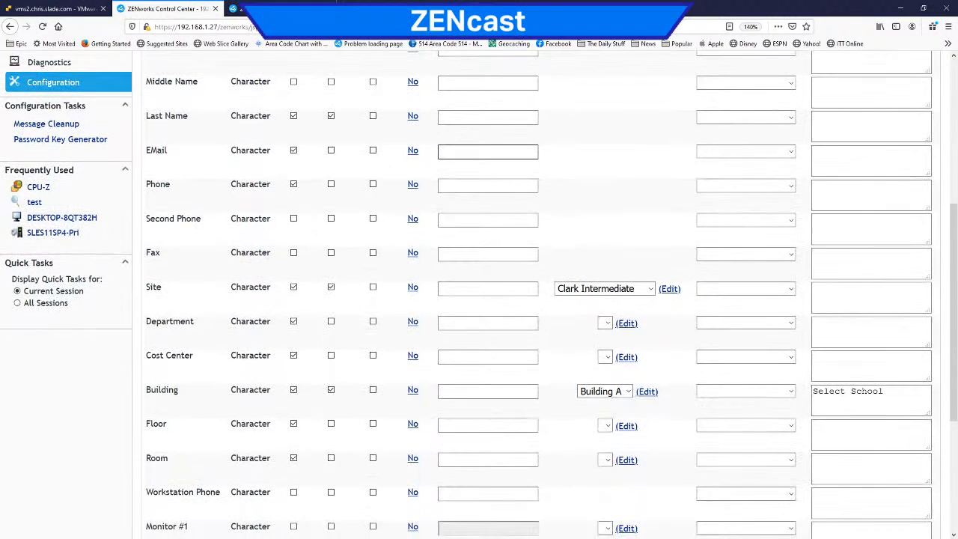
pyautogui.scroll(-2, 489, 150)
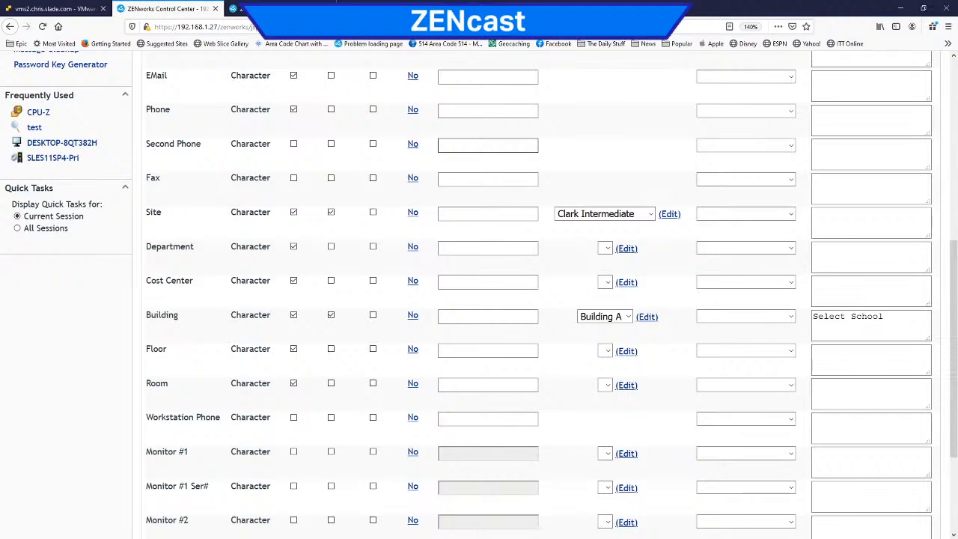
pyautogui.scroll(-4, 453, 156)
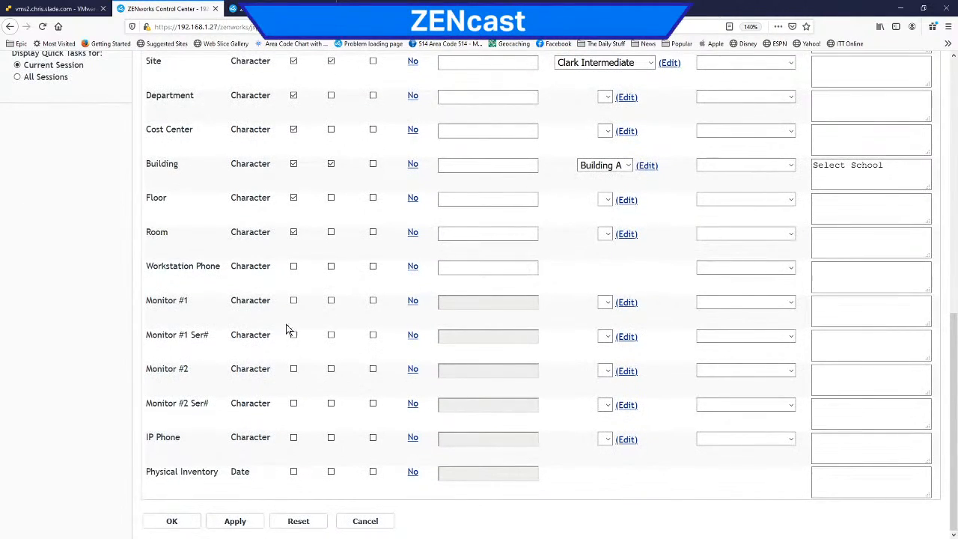
# Step: Enable Display for Monitor #1, Monitor #1 Ser#, Monitor #2, Monitor #2 Ser#, IP Phone and Physical Inventory in the Collection Data Form
pyautogui.click(293, 302)
pyautogui.click(293, 336)
pyautogui.click(293, 370)
pyautogui.click(294, 404)
pyautogui.click(294, 438)
pyautogui.click(294, 473)
pyautogui.moveTo(161, 266); pyautogui.dragTo(179, 234)
pyautogui.moveTo(211, 267); pyautogui.dragTo(160, 233)
pyautogui.click(162, 234)
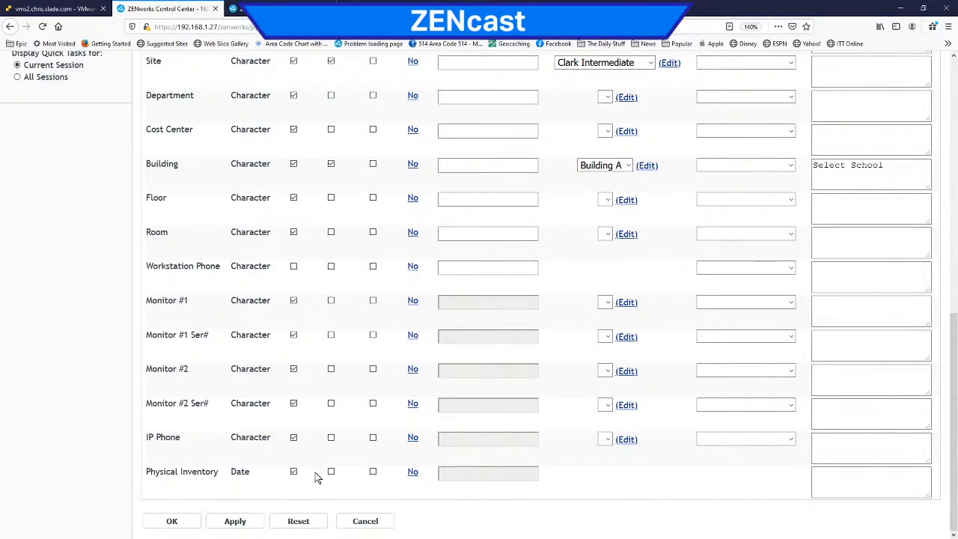
# Step: Make the Physical Inventory, IP Phone, Monitor #2 Ser#, Monitor #2, Monitor #1 Ser# and Monitor #1 fields editable
pyautogui.click(331, 472)
pyautogui.click(332, 438)
pyautogui.click(331, 403)
pyautogui.click(331, 370)
pyautogui.click(331, 336)
pyautogui.click(331, 302)
# Step: Extend the Building field's instructions to read "Select School the Device is in"
pyautogui.scroll(5, 391, 388)
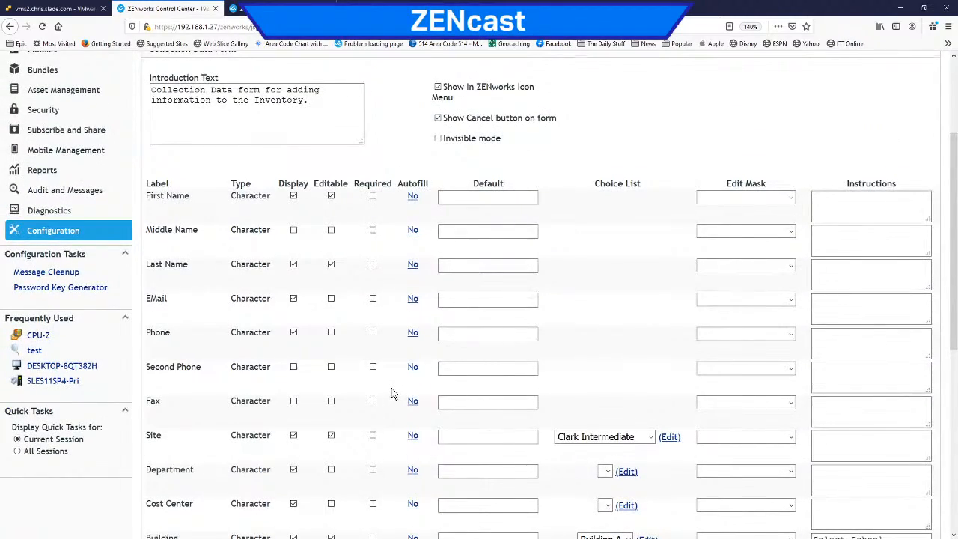
pyautogui.scroll(-5, 392, 395)
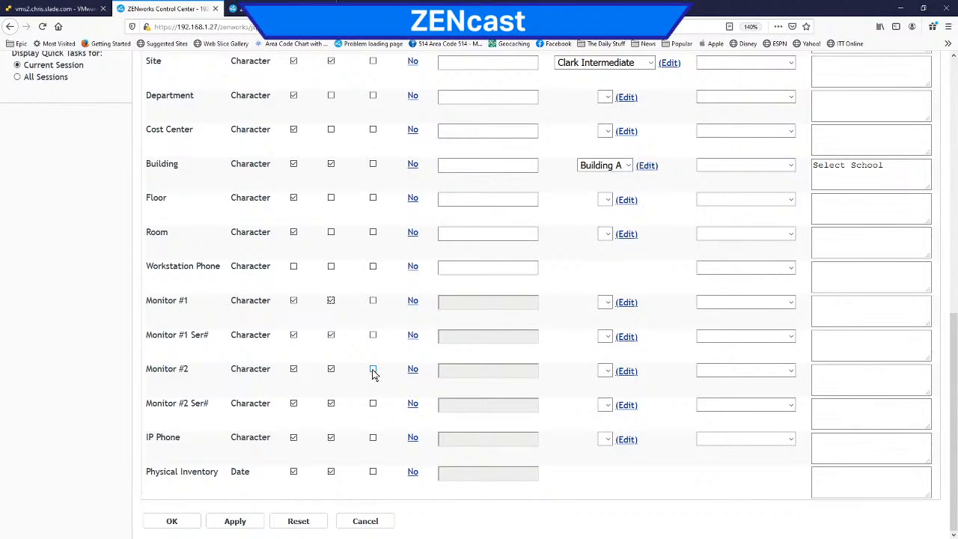
pyautogui.scroll(5, 424, 377)
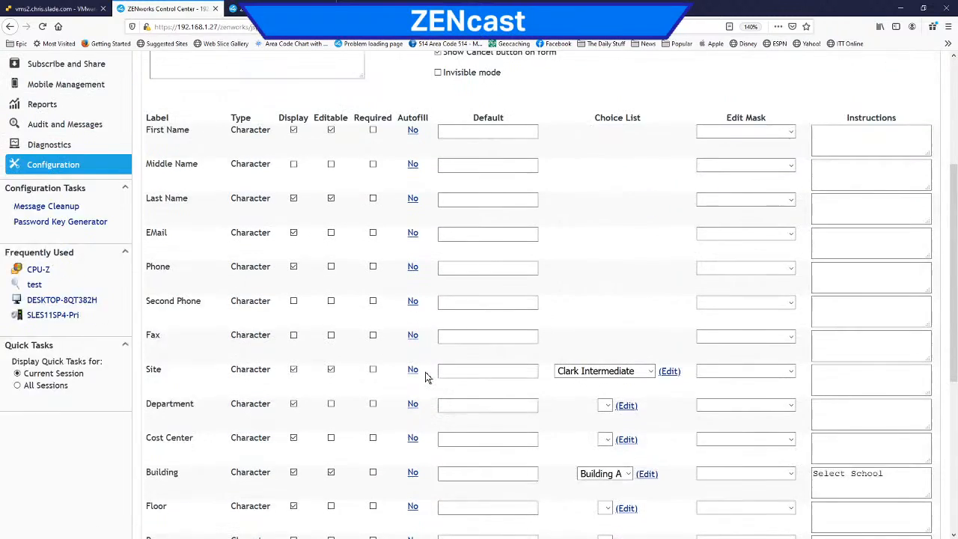
pyautogui.scroll(-5, 425, 376)
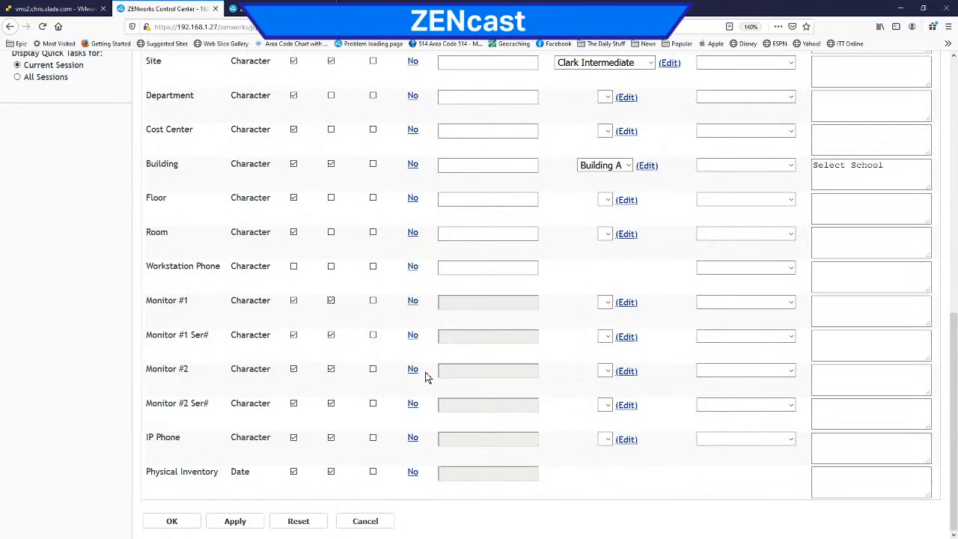
pyautogui.scroll(5, 427, 376)
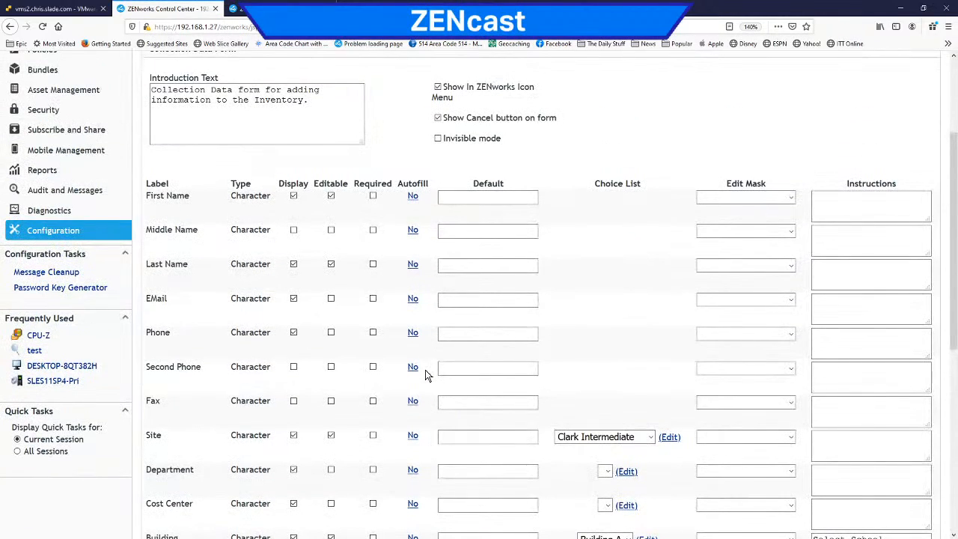
pyautogui.scroll(-4, 426, 370)
pyautogui.click(904, 238)
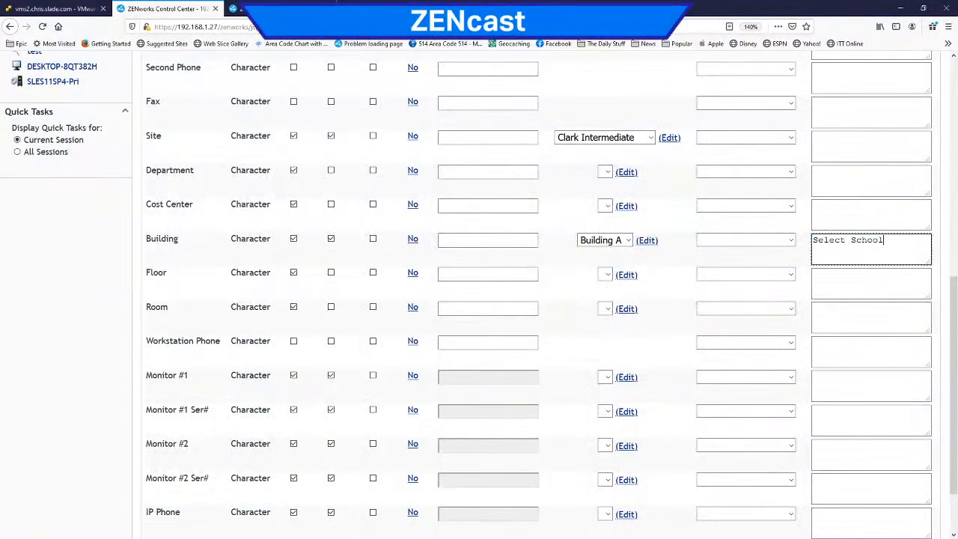
pyautogui.write('the Device is in')
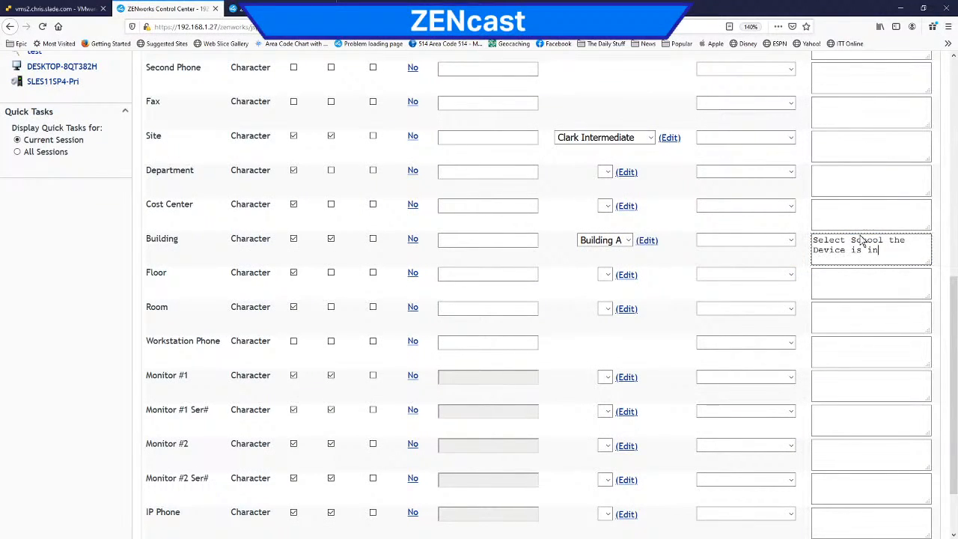
# Step: Copy the Building field's full instruction text into the Site field's instructions
pyautogui.moveTo(885, 241); pyautogui.dragTo(863, 251)
pyautogui.hotkey('ctrl', 'a')
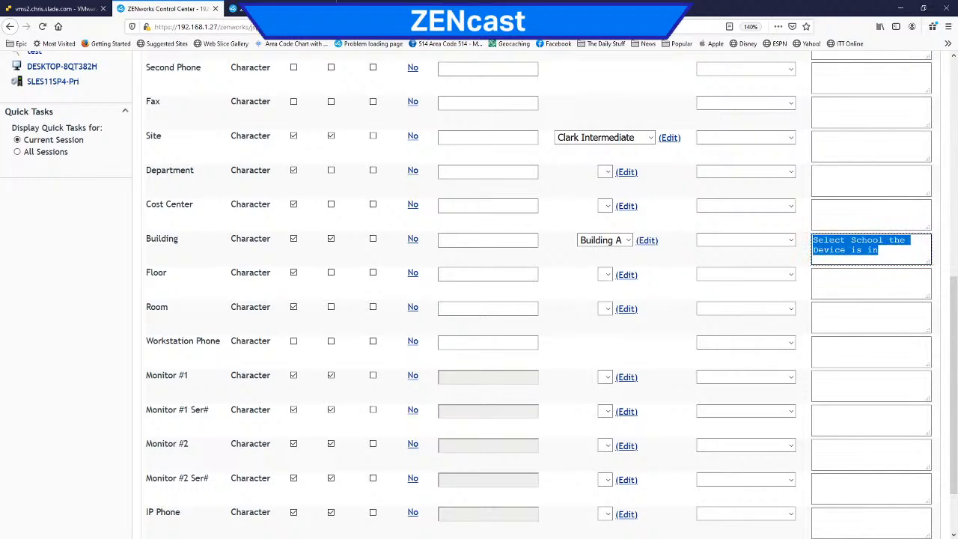
pyautogui.hotkey('ctrl', 'c')
pyautogui.click(824, 150)
pyautogui.hotkey('ctrl', 'v')
# Step: Replace "School" with "Building" in the Building field's instructions so they read "Select Building the Device is in"
pyautogui.moveTo(884, 240); pyautogui.dragTo(857, 241)
pyautogui.click(882, 241)
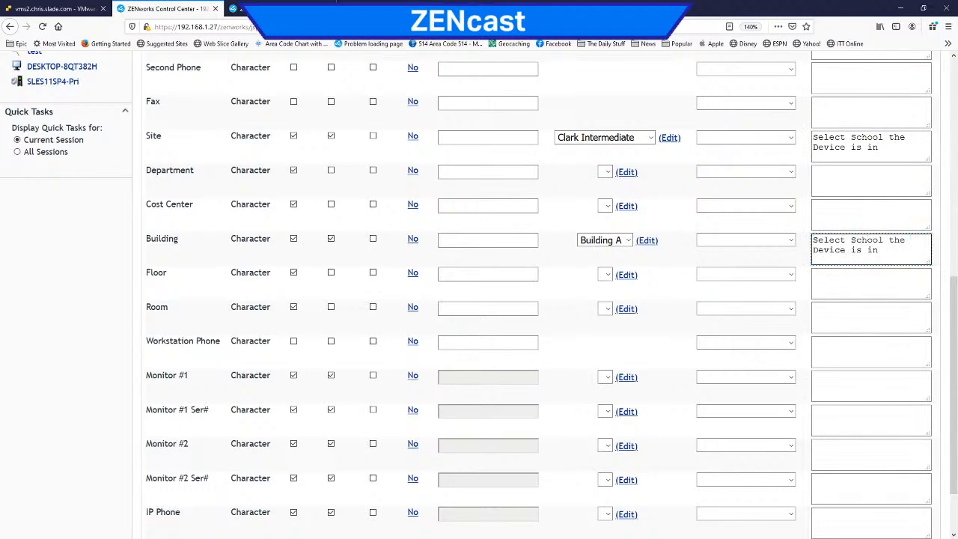
pyautogui.doubleClick(868, 240)
pyautogui.write('Building')
# Step: Enter "Date of Physical" as the Physical Inventory field's instructions and apply the form changes
pyautogui.scroll(-2, 873, 247)
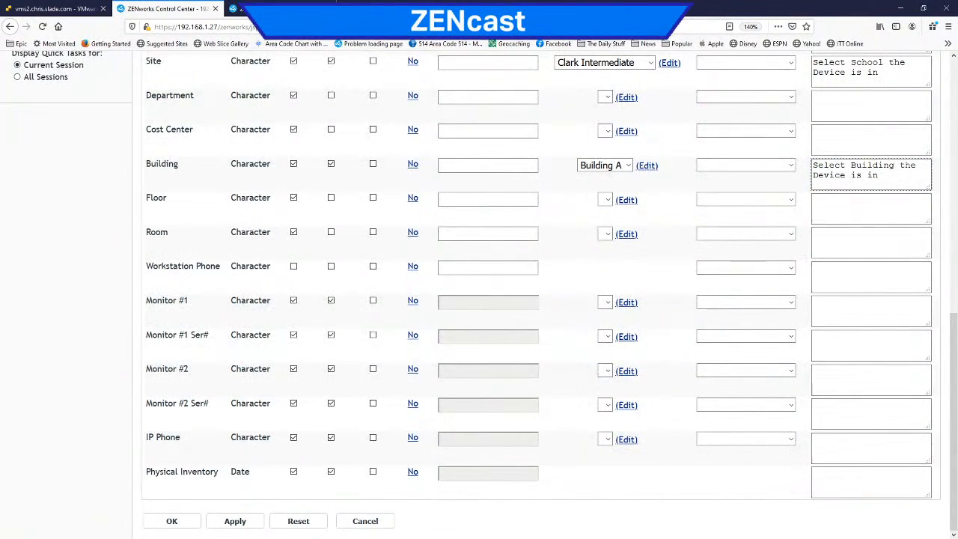
pyautogui.click(871, 448)
pyautogui.click(871, 482)
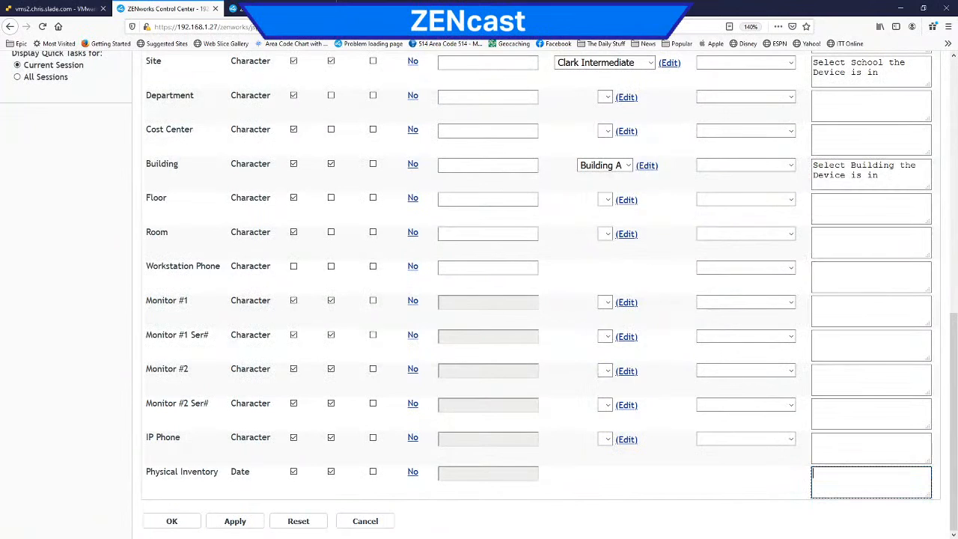
pyautogui.write('Date of Physical')
pyautogui.scroll(5, 830, 400)
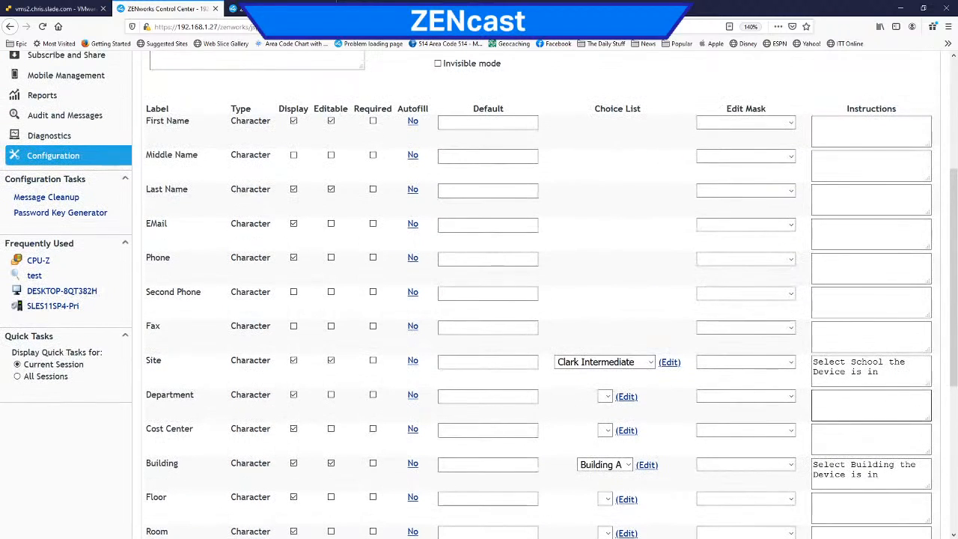
pyautogui.scroll(-5, 827, 399)
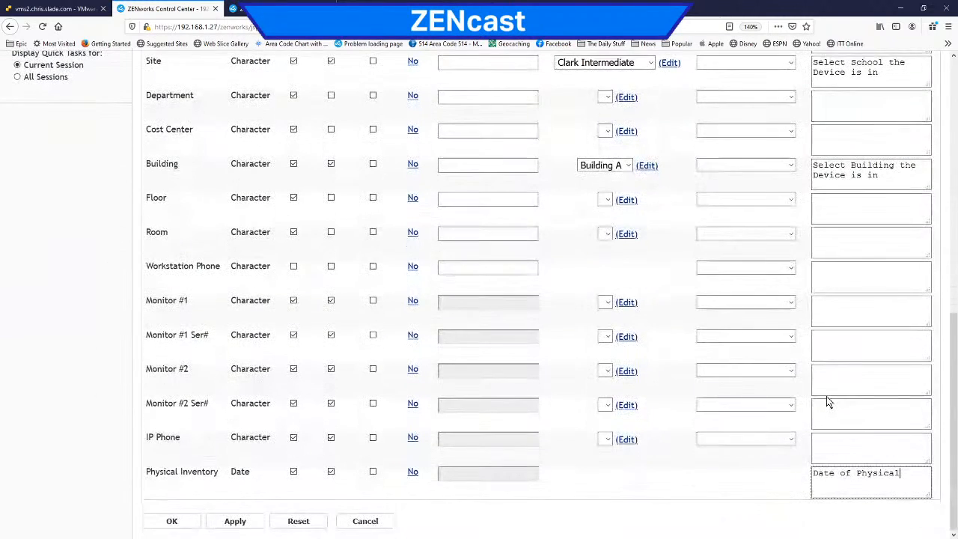
pyautogui.click(238, 520)
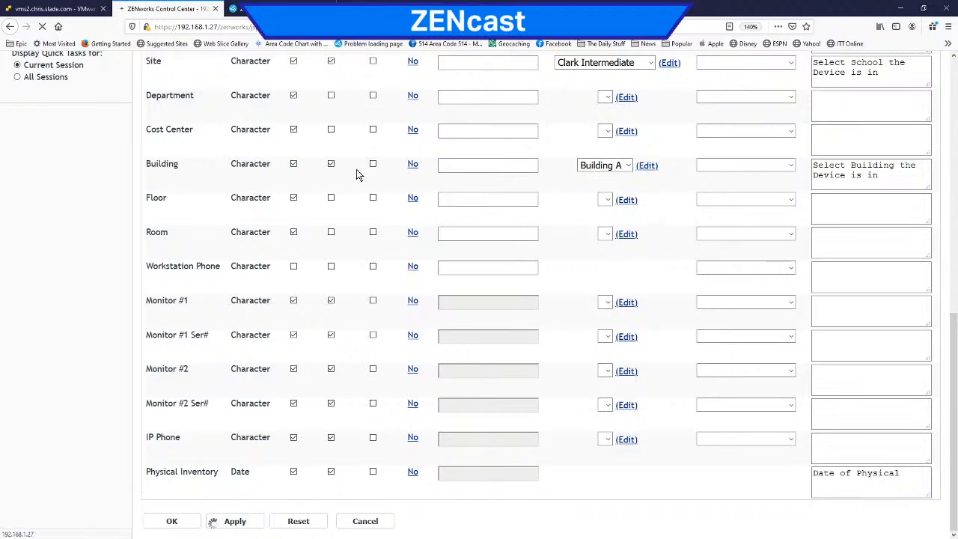
# Step: Add a Floor entry to the Floor field's choice list and rename it "Floor 1"
pyautogui.click(623, 208)
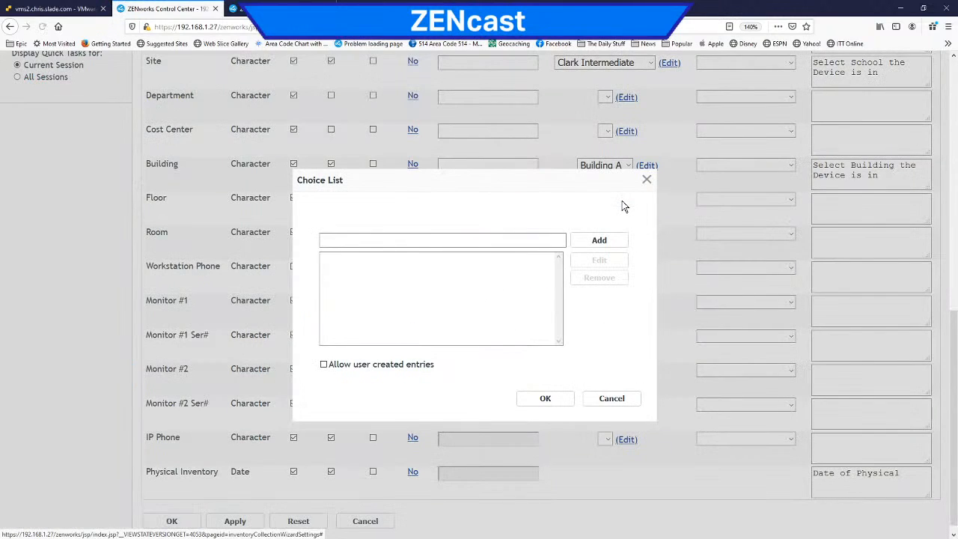
pyautogui.write('Flo')
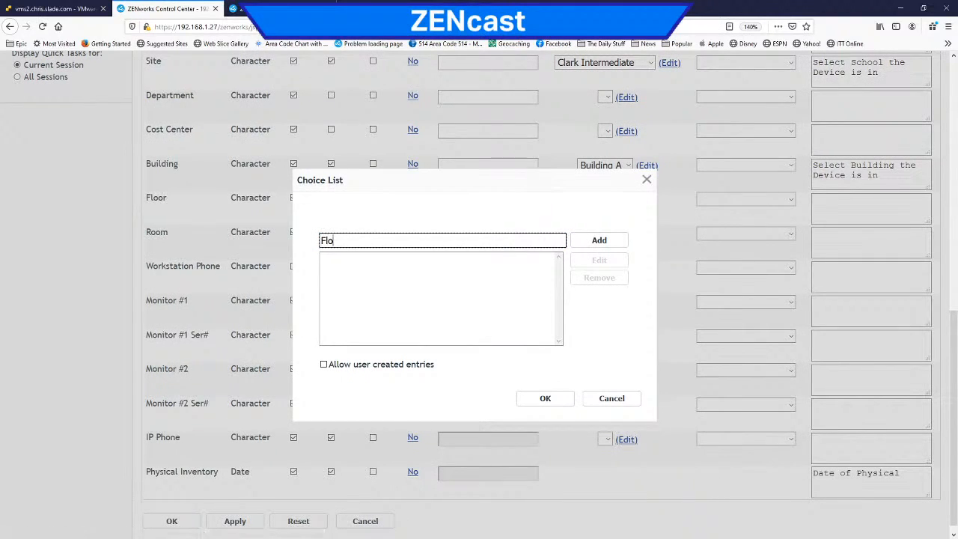
pyautogui.write('or')
pyautogui.press('Return')
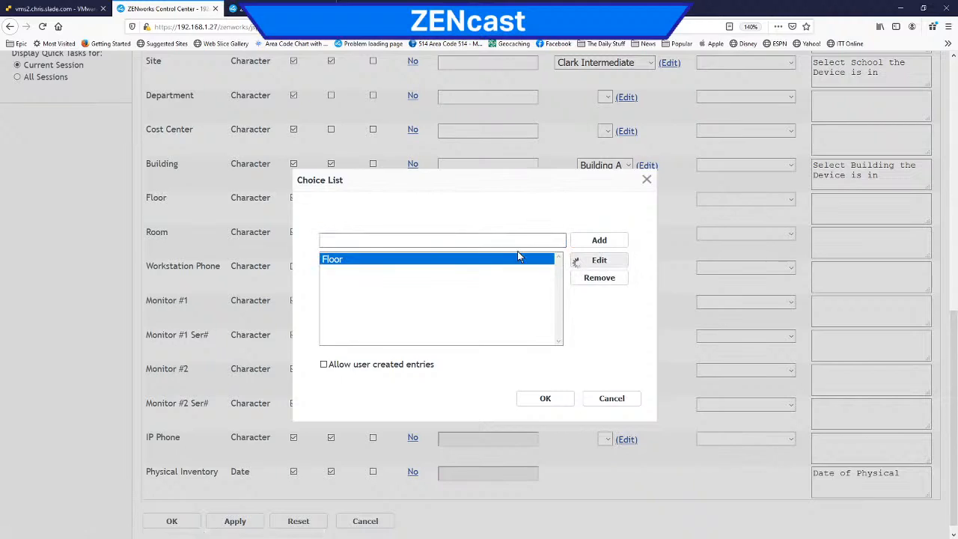
pyautogui.click(625, 259)
pyautogui.press('End')
pyautogui.write('1')
pyautogui.click(488, 319)
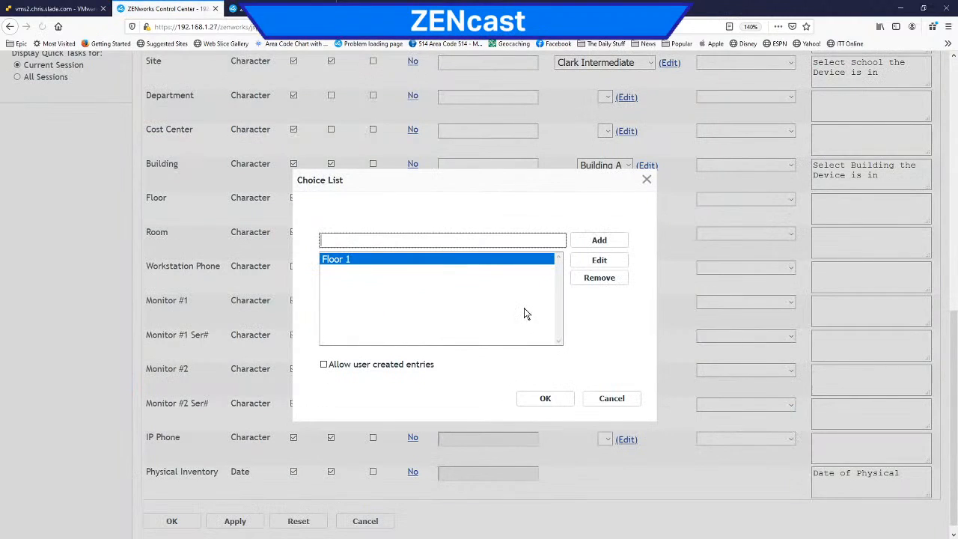
# Step: Add "Floor 2" and "Basement" to the Floor field's choice list and save the list
pyautogui.write('Floor 2')
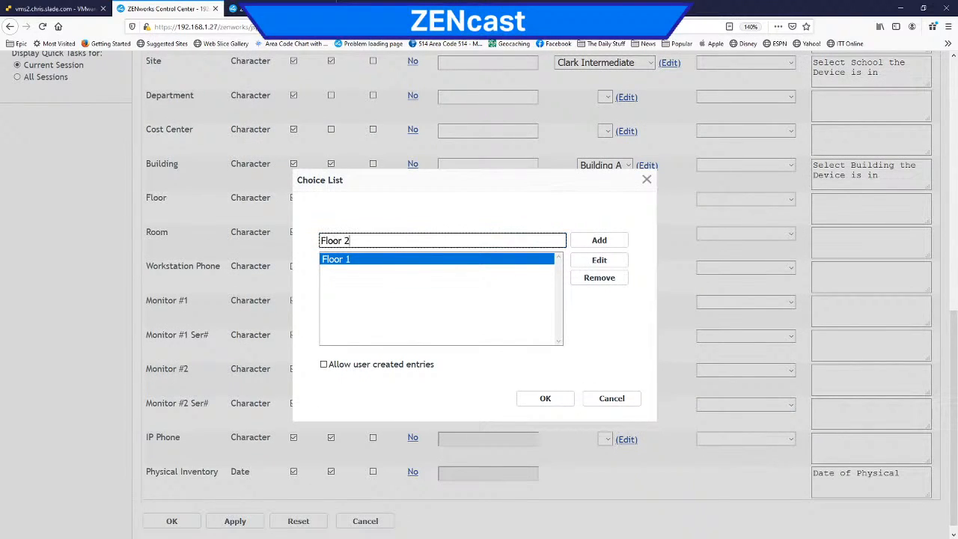
pyautogui.click(599, 240)
pyautogui.write('Basement')
pyautogui.click(599, 240)
pyautogui.click(547, 399)
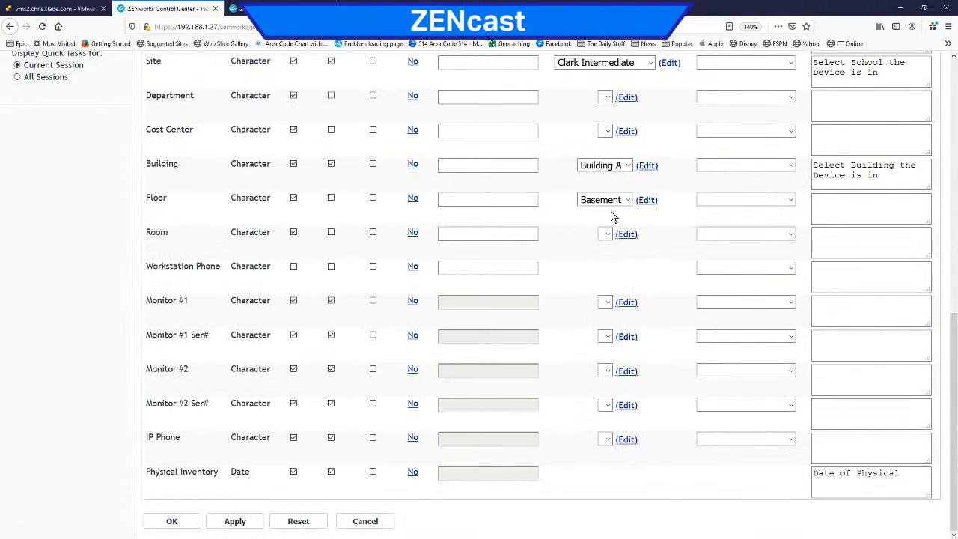
pyautogui.click(792, 203)
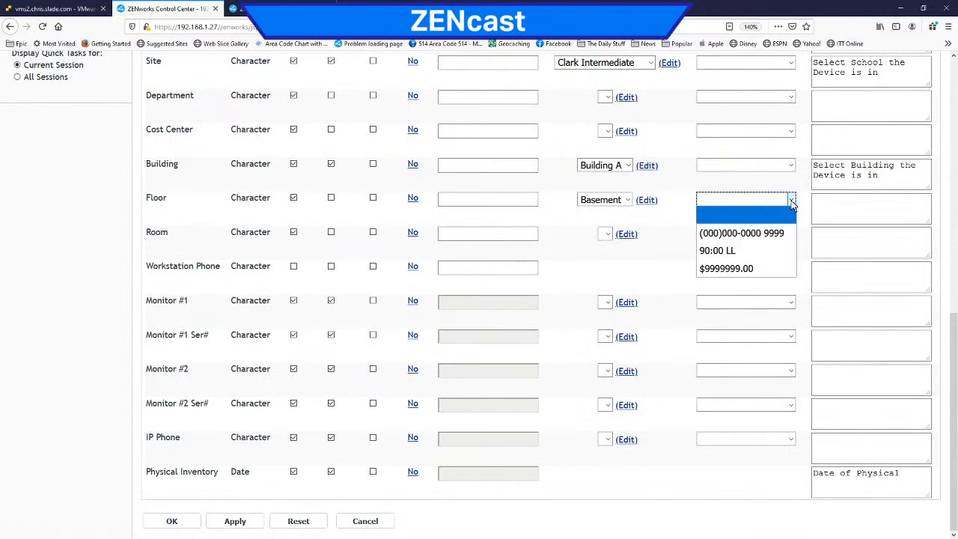
pyautogui.click(687, 204)
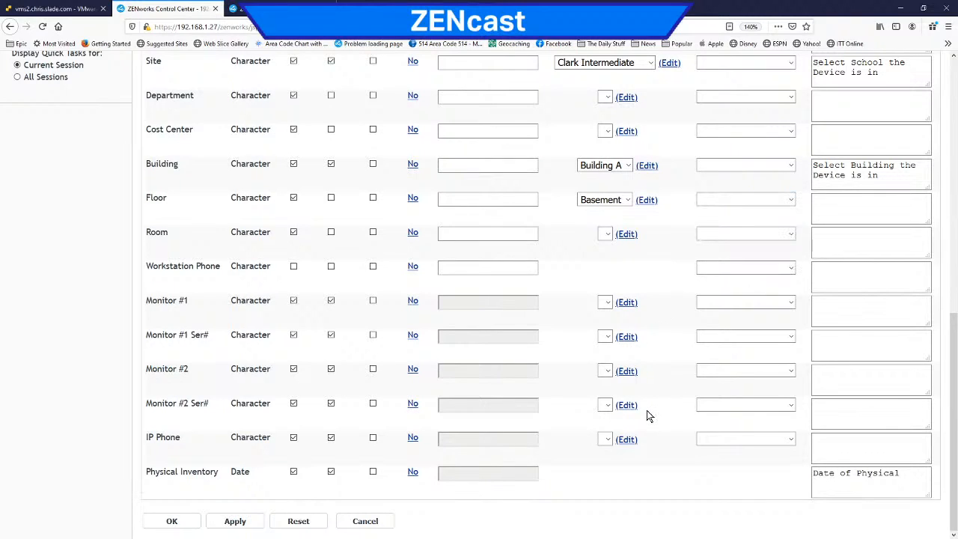
pyautogui.click(791, 439)
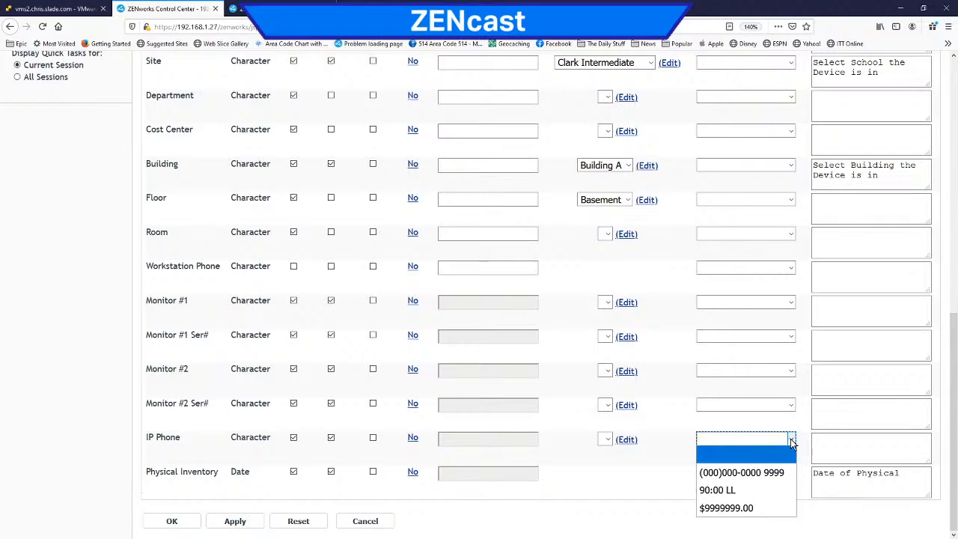
pyautogui.click(760, 473)
pyautogui.click(237, 522)
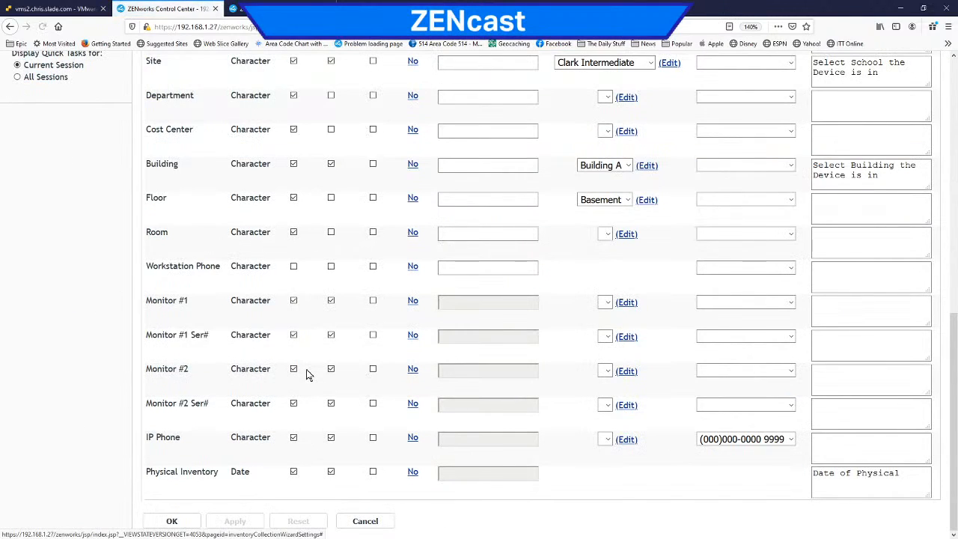
# Step: Switch to the Win10 1909 console in VMware ESXi and submit the open Collection Data Form
pyautogui.scroll(10, 312, 374)
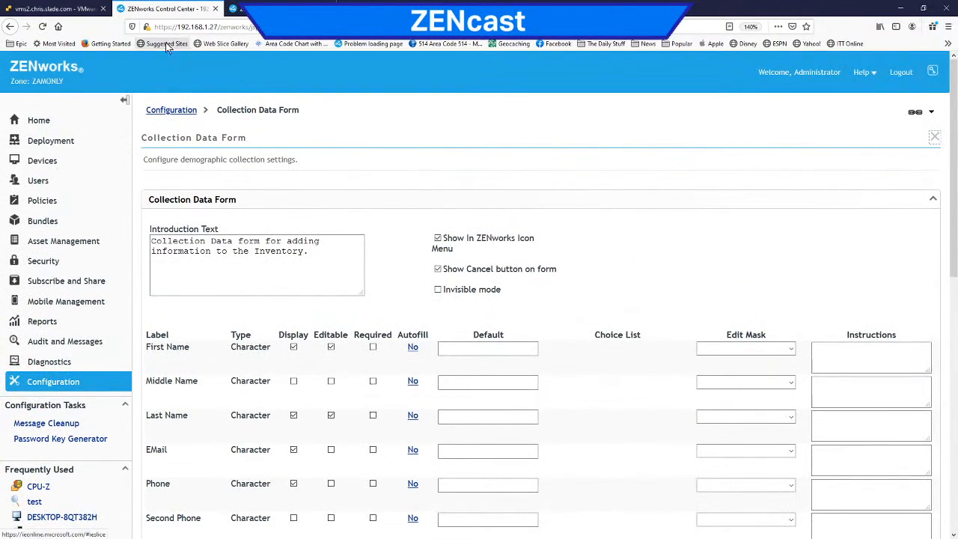
pyautogui.click(73, 13)
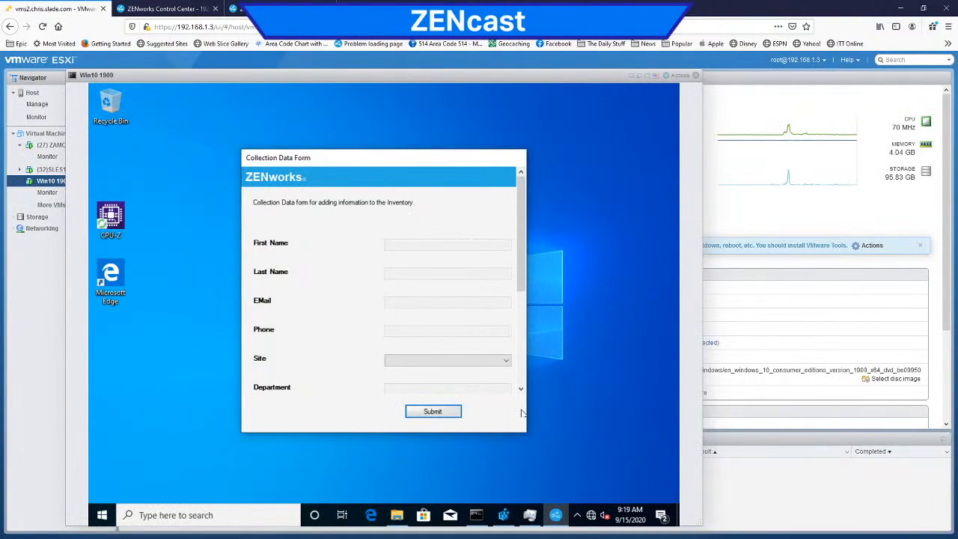
pyautogui.click(433, 413)
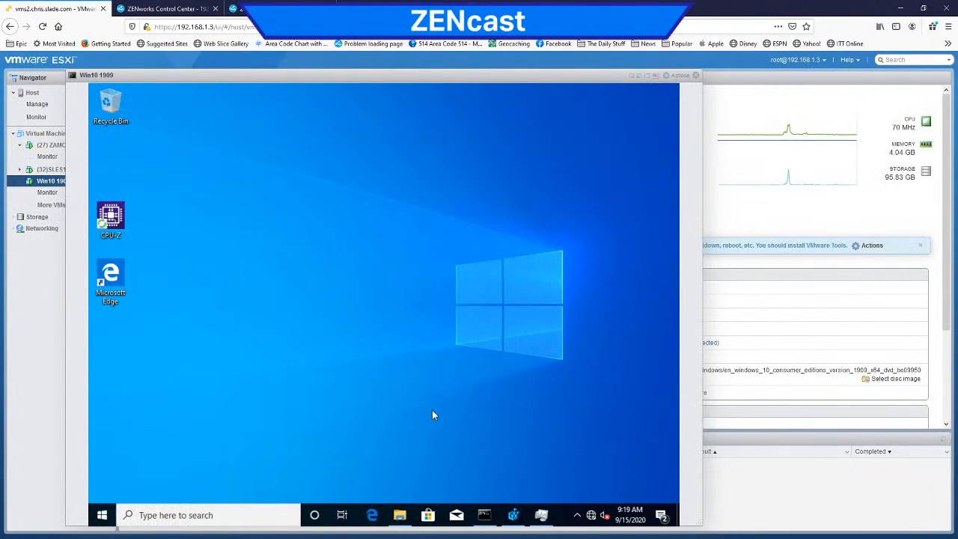
# Step: Refresh the ZENworks Agent in the virtual machine from its notification area icon
pyautogui.click(577, 515)
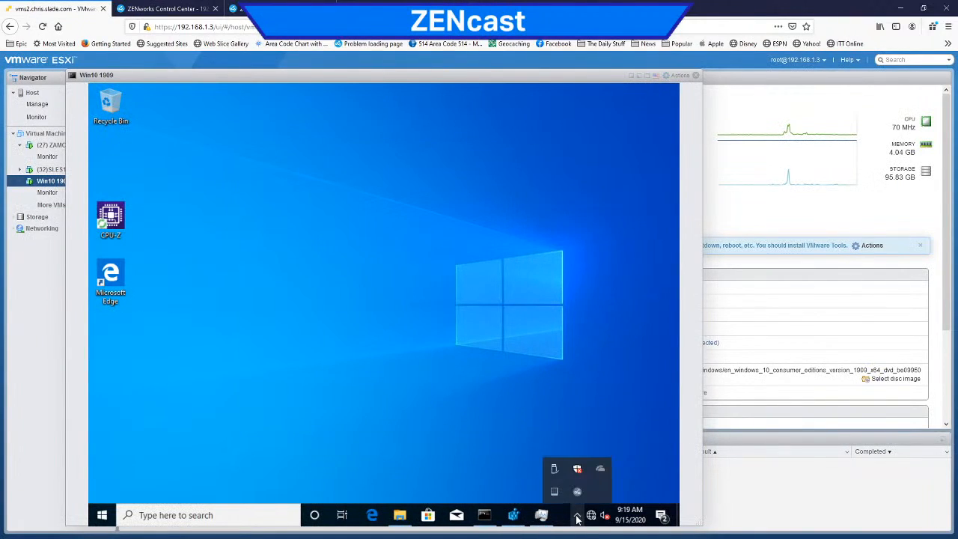
pyautogui.rightClick(577, 495)
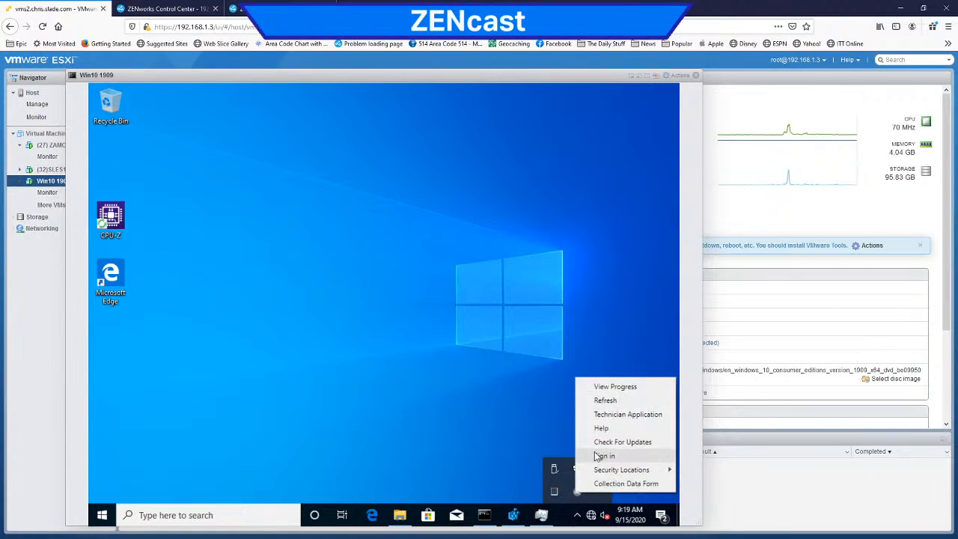
pyautogui.click(605, 401)
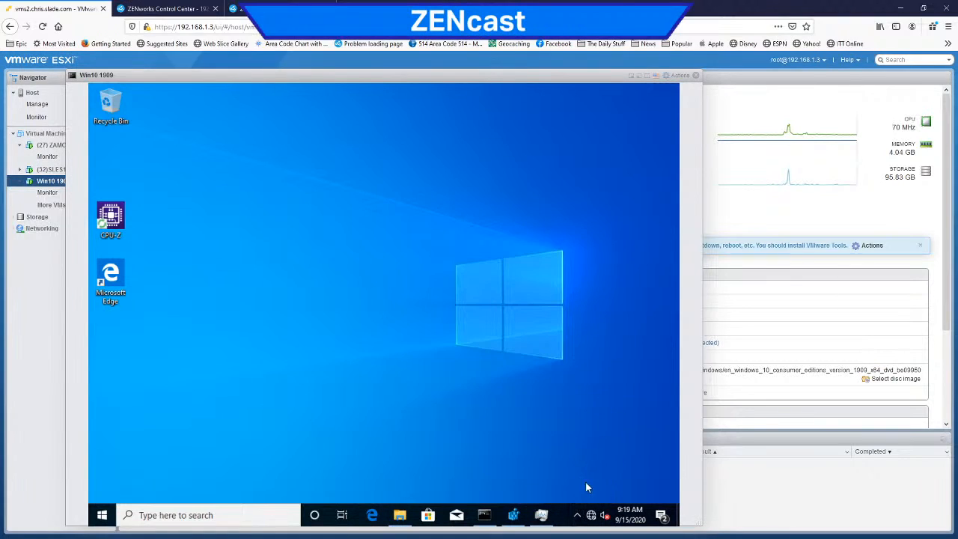
# Step: Launch the Collection Data Form from the ZENworks icon in the virtual machine
pyautogui.click(578, 517)
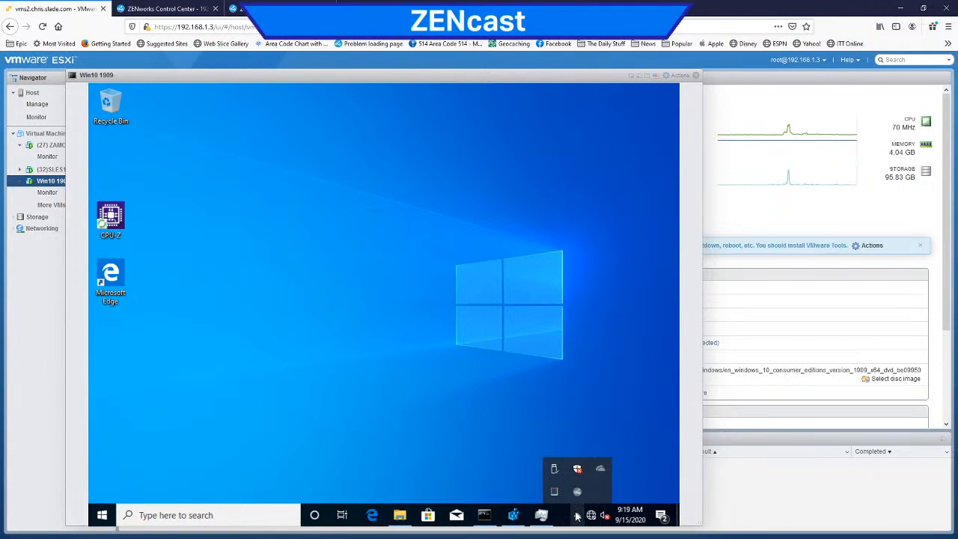
pyautogui.rightClick(577, 492)
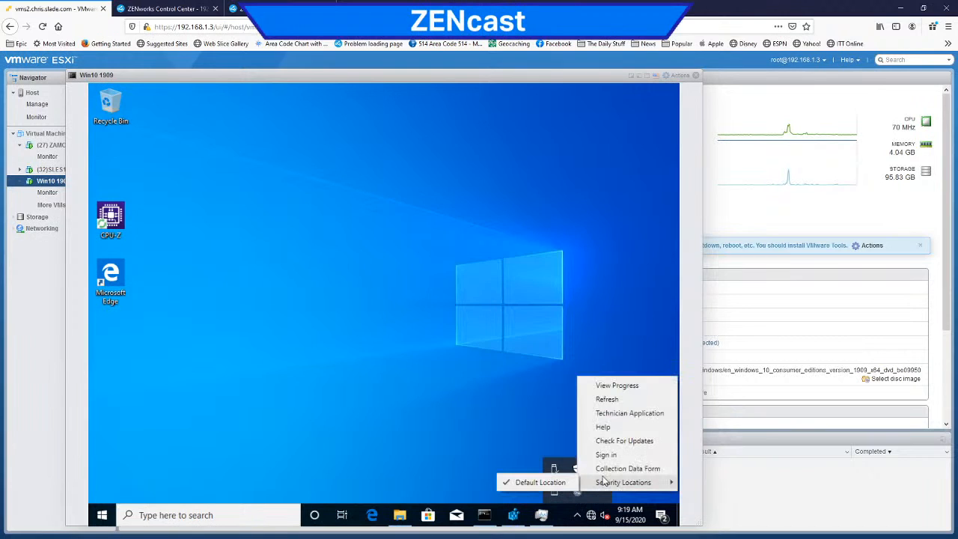
pyautogui.click(608, 469)
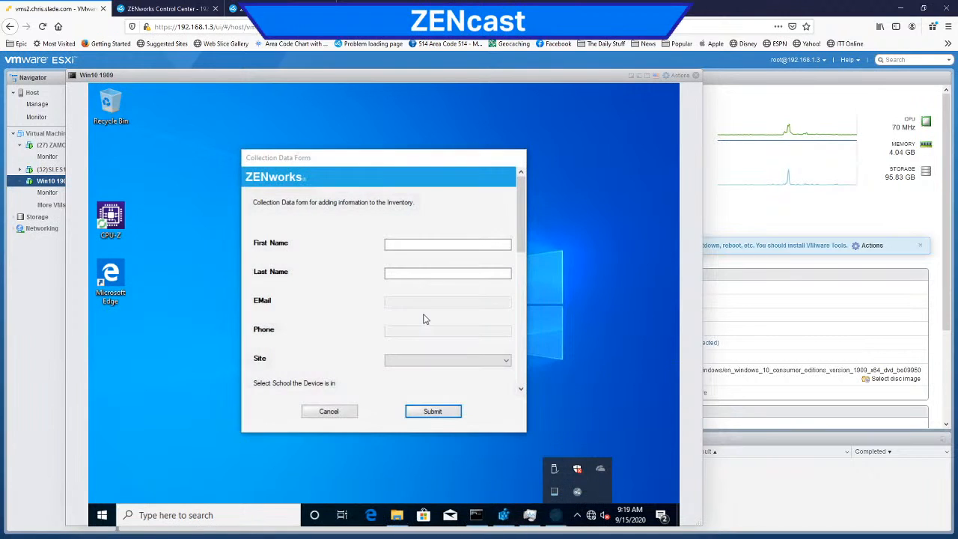
# Step: Fill in the person's first and last name in the Collection Data Form and choose Clark Intermediate as the site
pyautogui.click(430, 241)
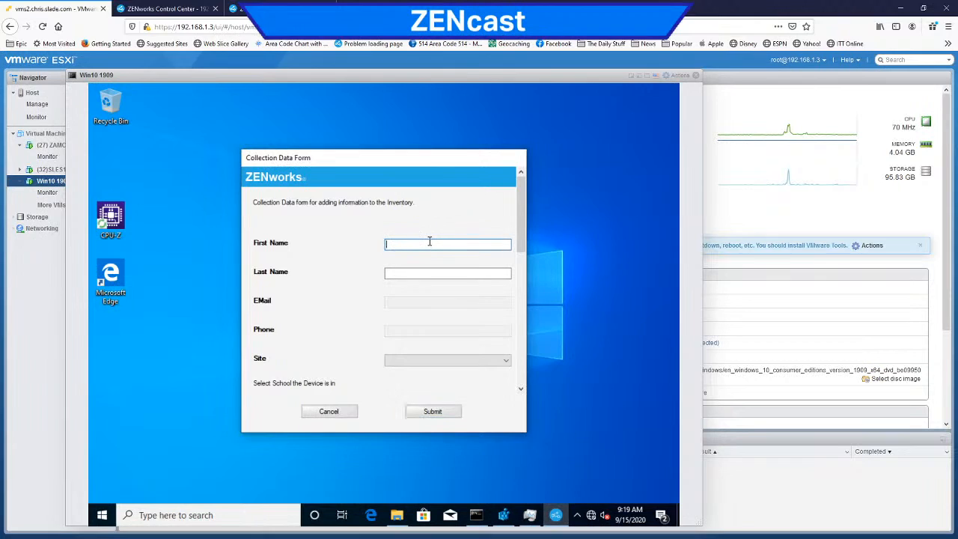
pyautogui.write('Pedron')
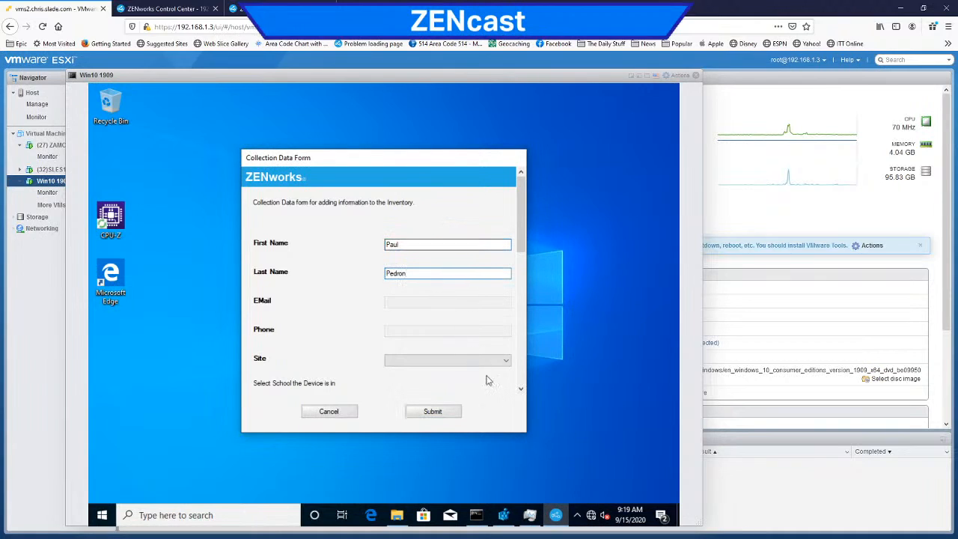
pyautogui.click(508, 364)
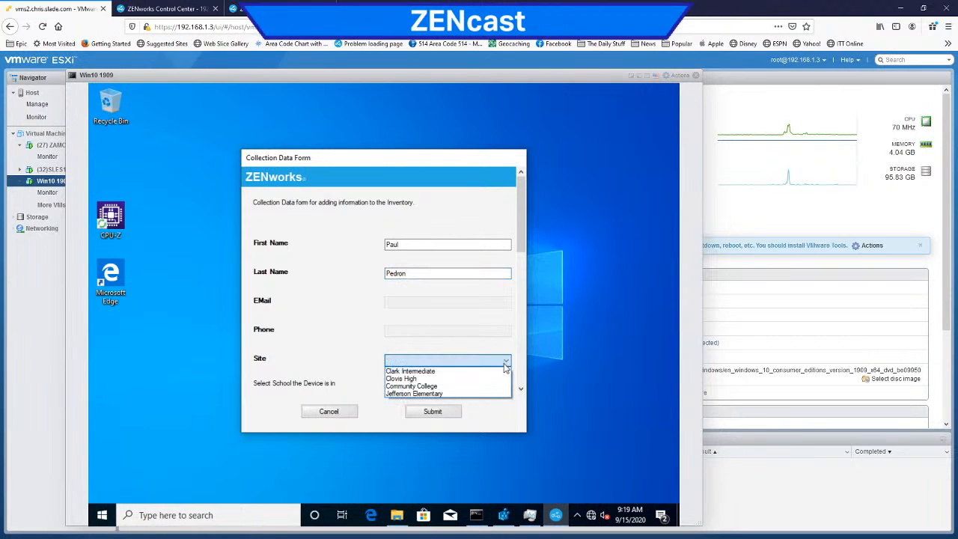
pyautogui.click(504, 372)
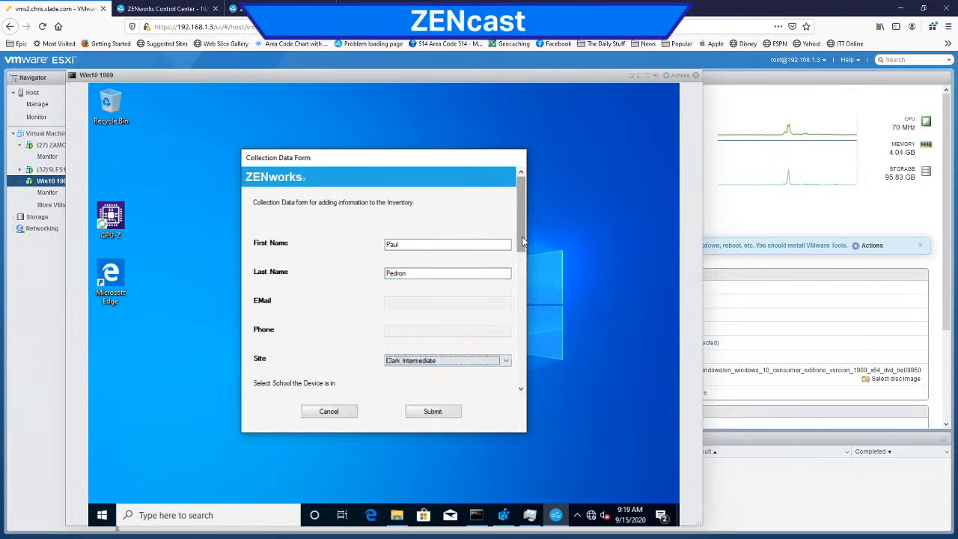
# Step: Choose Building B as the building in the Collection Data Form
pyautogui.scroll(-1, 522, 262)
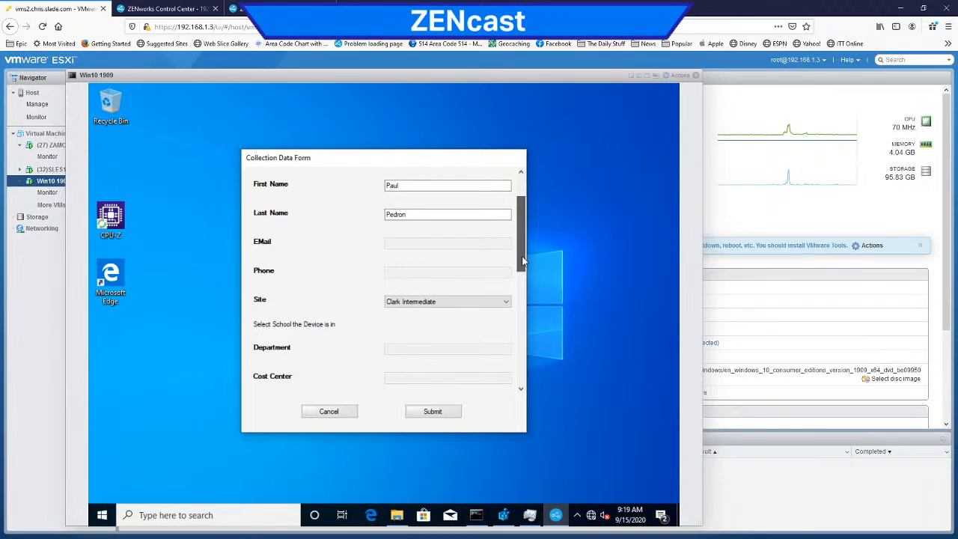
pyautogui.moveTo(522, 262); pyautogui.dragTo(528, 303)
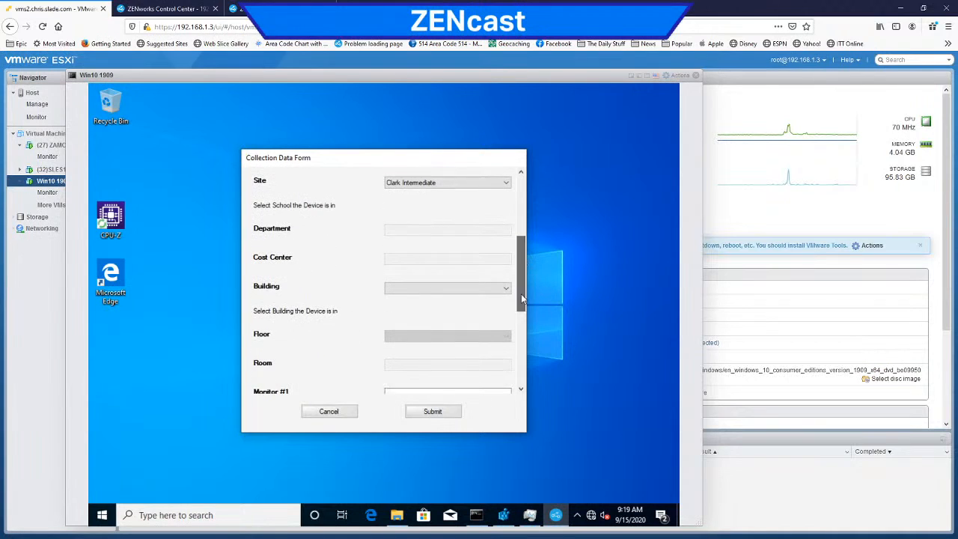
pyautogui.click(507, 292)
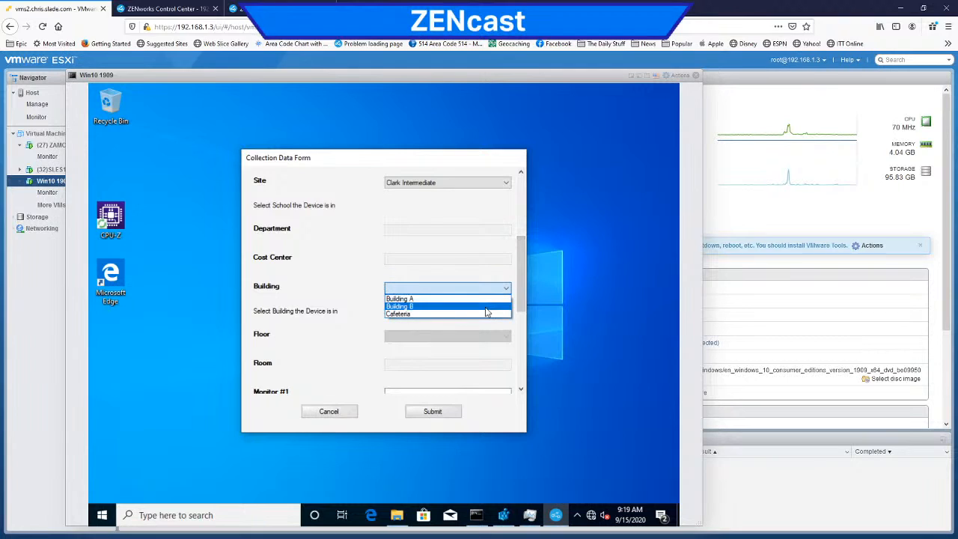
pyautogui.click(487, 307)
# Step: Enter a phone number with its four-digit extension in the IP Phone field, following the edit mask
pyautogui.moveTo(522, 298); pyautogui.dragTo(525, 357)
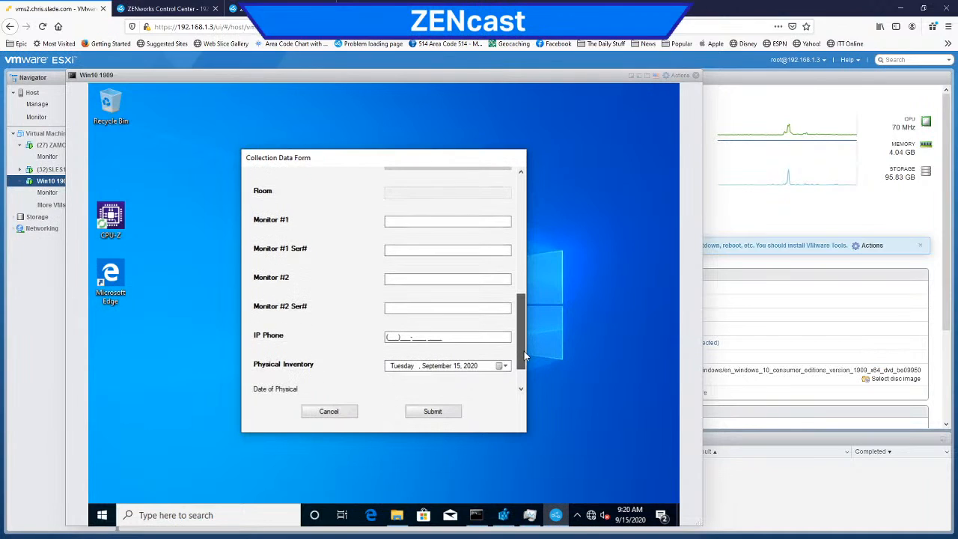
pyautogui.click(394, 336)
pyautogui.write('555')
pyautogui.press('BackSpace')
pyautogui.press('BackSpace')
pyautogui.press('BackSpace')
pyautogui.write('555)')
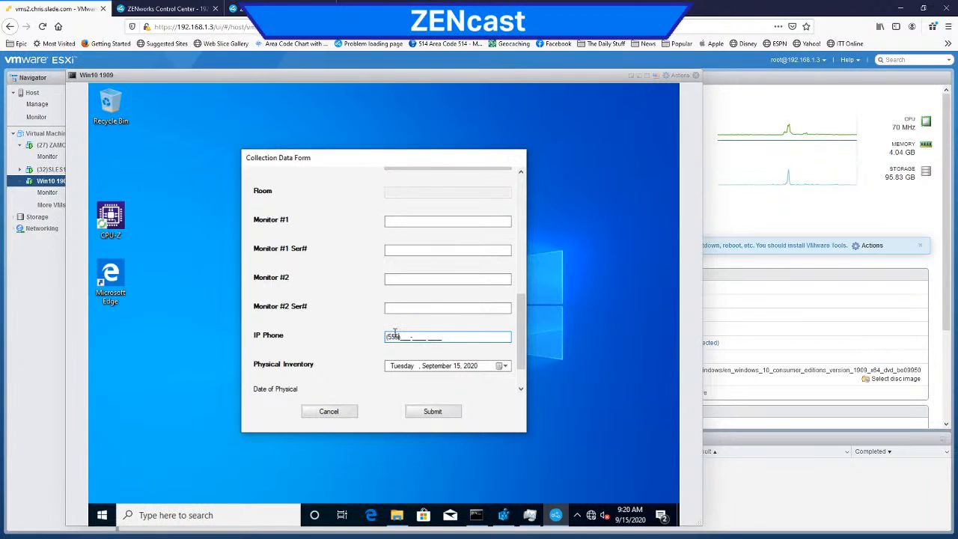
pyautogui.write('555-1212 1234')
# Step: Enter DELL 15 as Monitor #1 and NC4453 as its serial number
pyautogui.click(415, 222)
pyautogui.write('DELL 15')
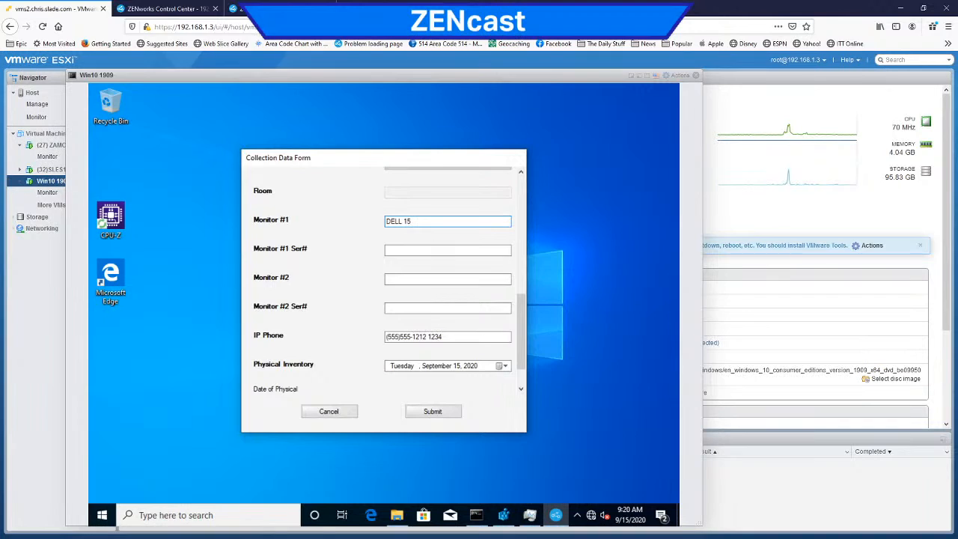
pyautogui.click(436, 250)
pyautogui.write('NC')
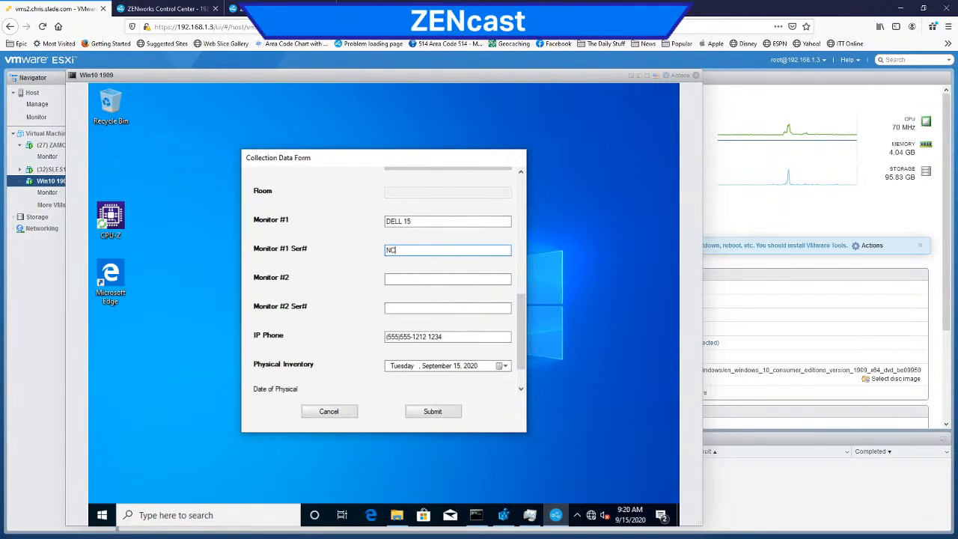
pyautogui.write('4453')
# Step: Reuse the first monitor's entries for the second: set the Monitor #2 serial number to NC4454 and Monitor #2 to DELL 15
pyautogui.moveTo(429, 250); pyautogui.dragTo(370, 248)
pyautogui.hotkey('ctrl', 'c')
pyautogui.click(408, 305)
pyautogui.hotkey('ctrl', 'v')
pyautogui.press('BackSpace')
pyautogui.write('4')
pyautogui.moveTo(495, 220); pyautogui.dragTo(377, 225)
pyautogui.hotkey('ctrl', 'c')
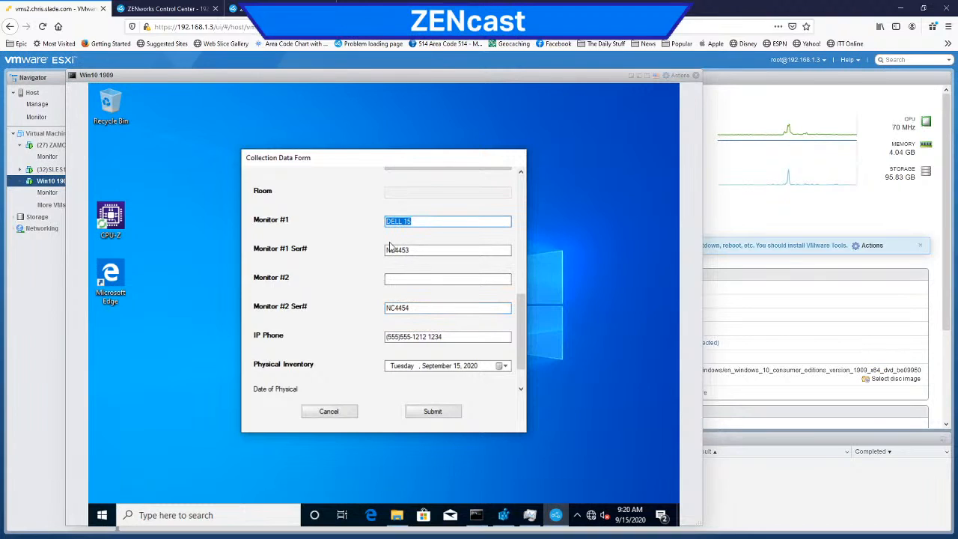
pyautogui.click(410, 280)
pyautogui.hotkey('ctrl', 'v')
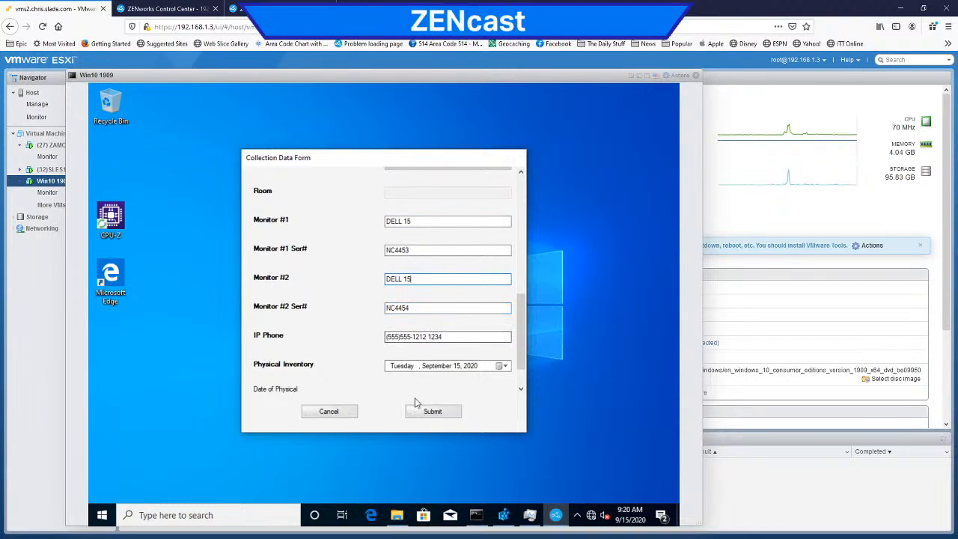
# Step: Look over the filled-in fields and submit the Collection Data Form
pyautogui.moveTo(517, 338); pyautogui.dragTo(516, 280)
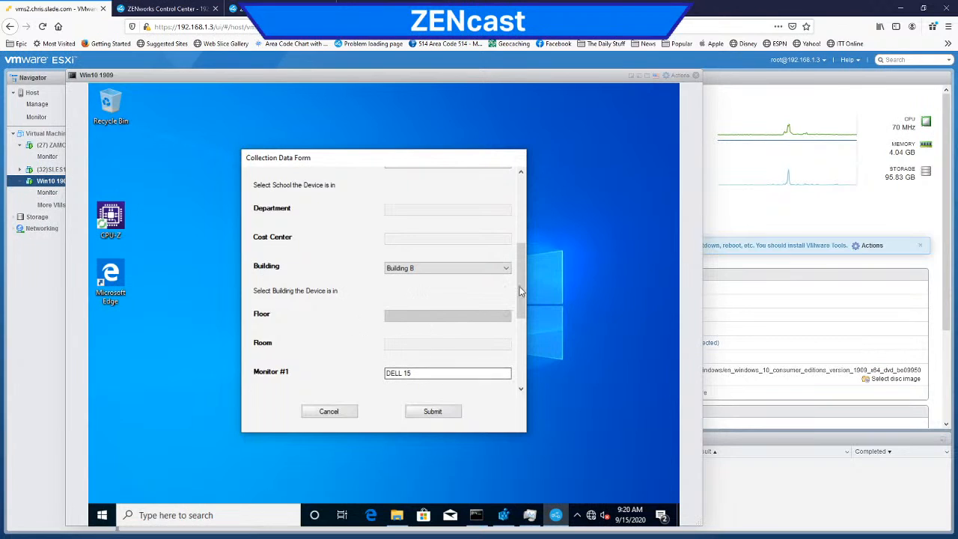
pyautogui.moveTo(521, 282); pyautogui.dragTo(524, 368)
pyautogui.click(432, 413)
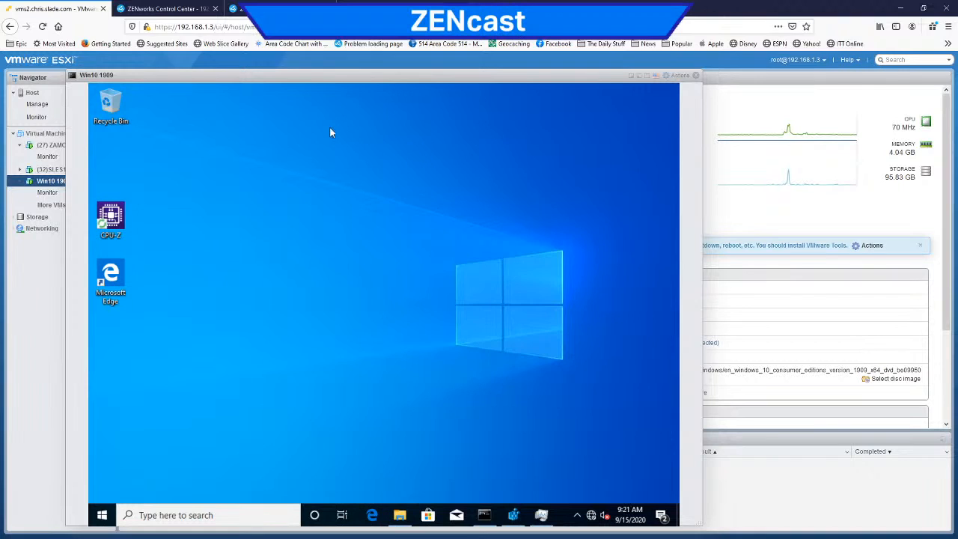
# Step: Open the Technician Application from the ZENworks icon in the virtual machine and start an inventory scan from the inventory details
pyautogui.rightClick(577, 519)
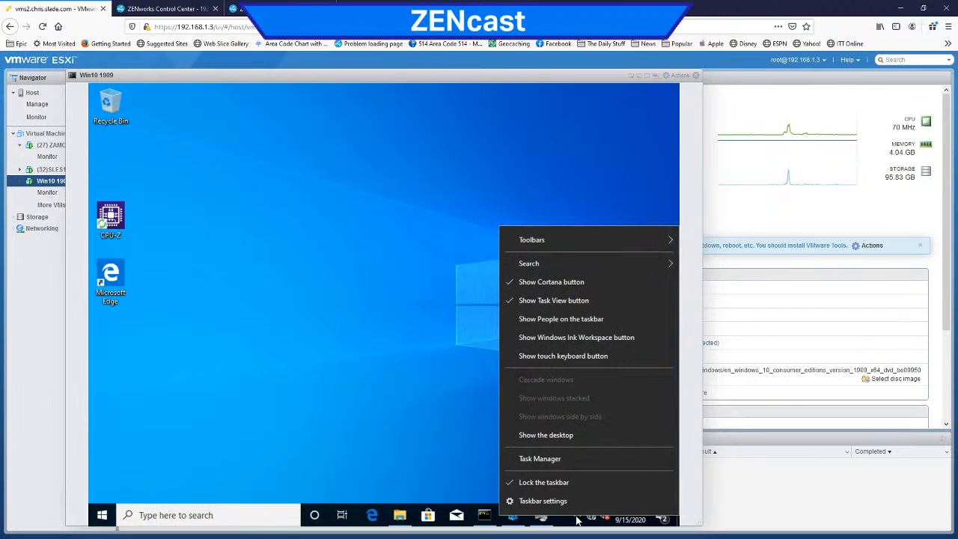
pyautogui.click(577, 520)
pyautogui.rightClick(578, 498)
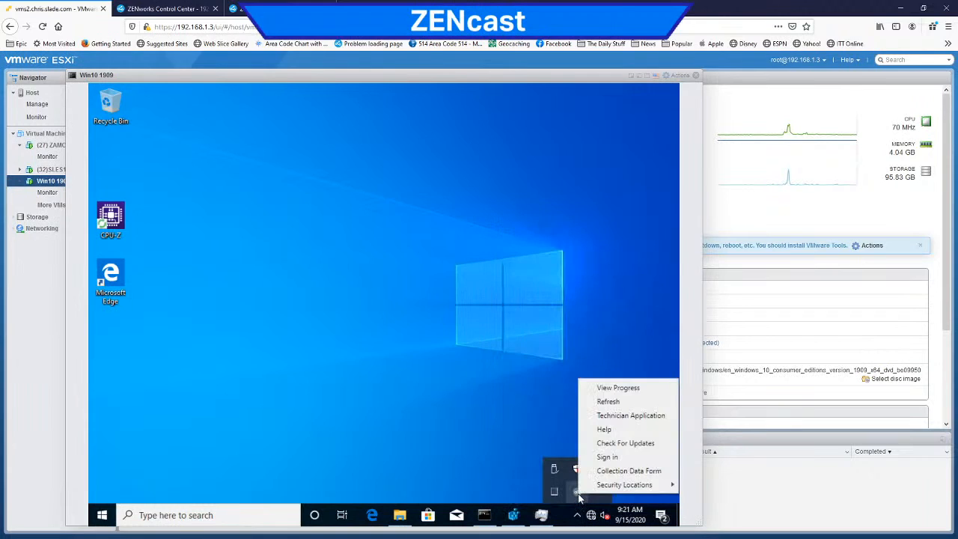
pyautogui.click(601, 416)
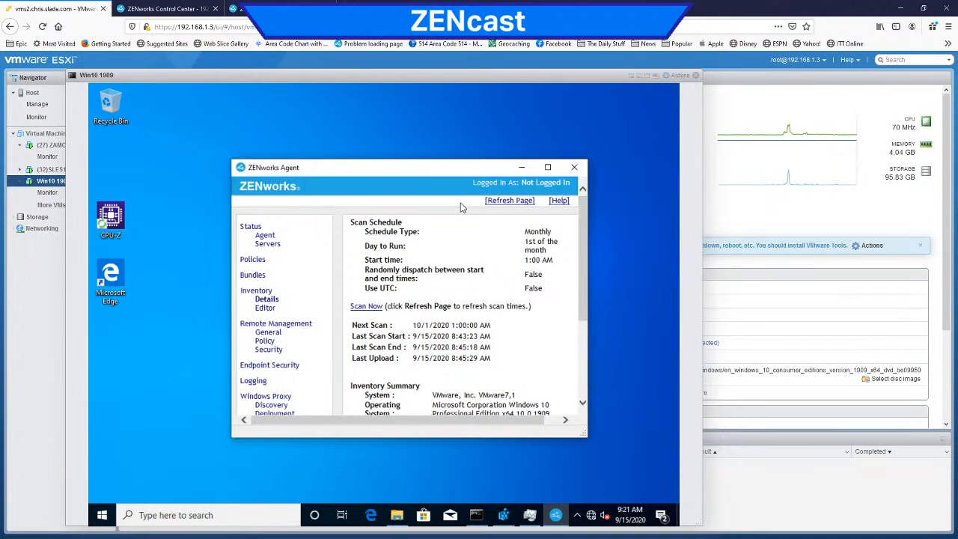
# Step: Refresh the agent's inventory details and check the start time of the last scan
pyautogui.click(516, 201)
pyautogui.moveTo(476, 338); pyautogui.dragTo(444, 339)
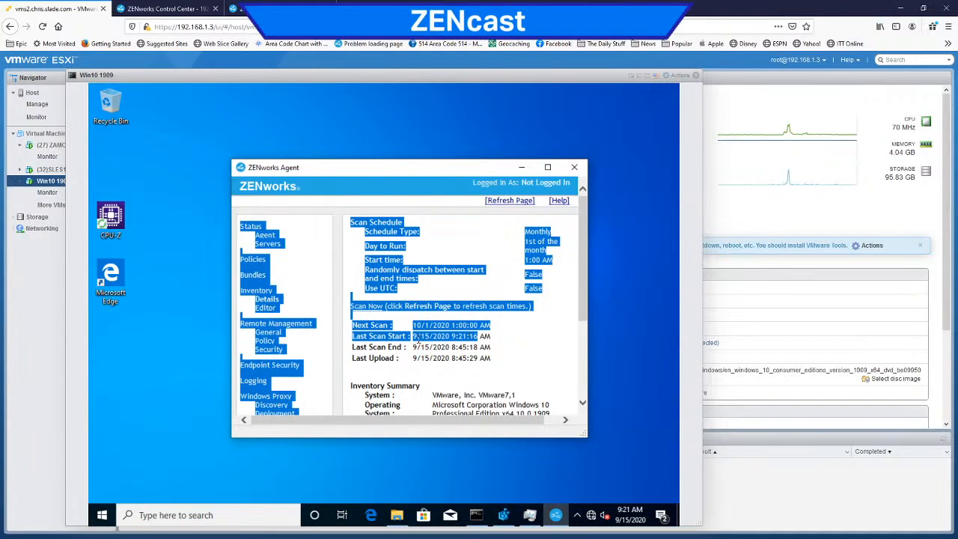
pyautogui.click(429, 343)
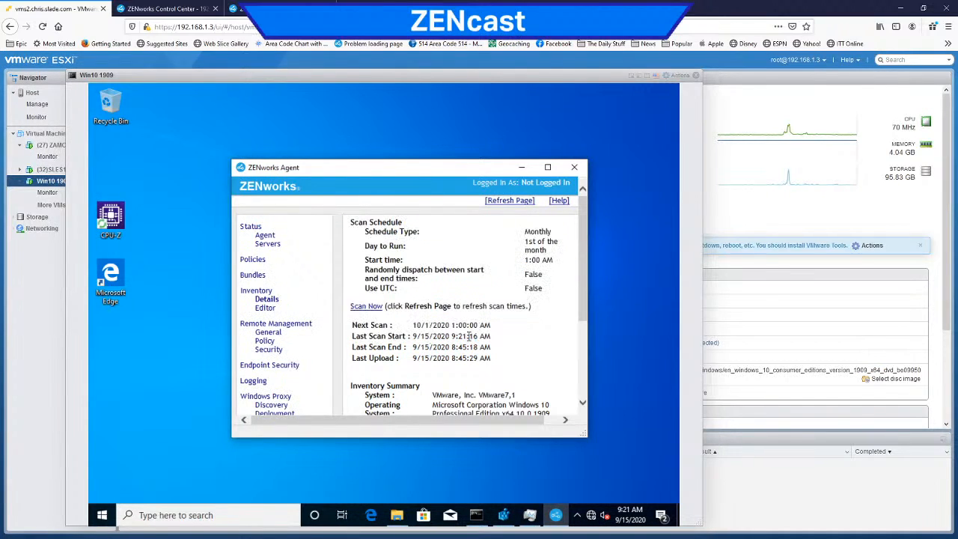
pyautogui.moveTo(469, 336); pyautogui.dragTo(467, 337)
pyautogui.click(471, 336)
# Step: Check the scan files in the virtual machine's ZENworks work\inventory folder and return to the ZENworks Agent window
pyautogui.click(182, 11)
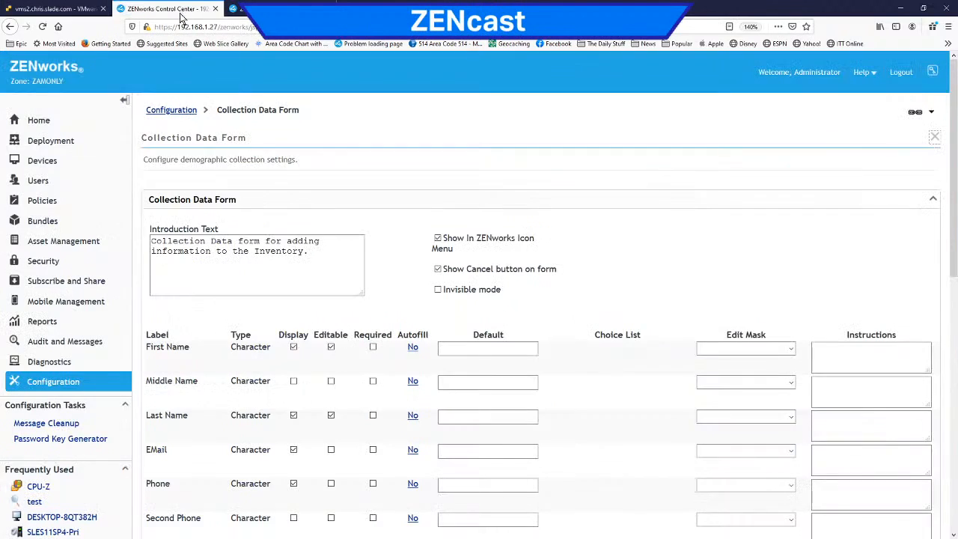
pyautogui.click(56, 8)
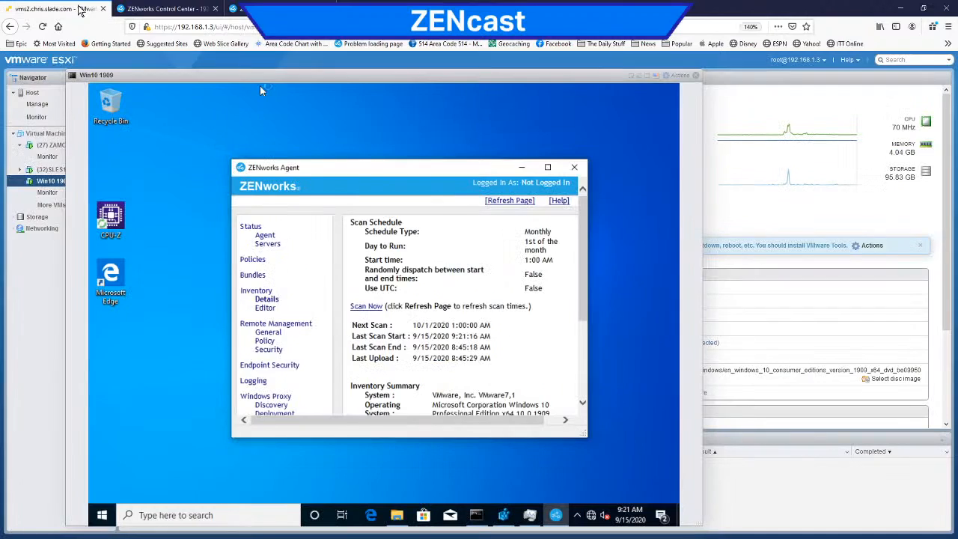
pyautogui.click(397, 515)
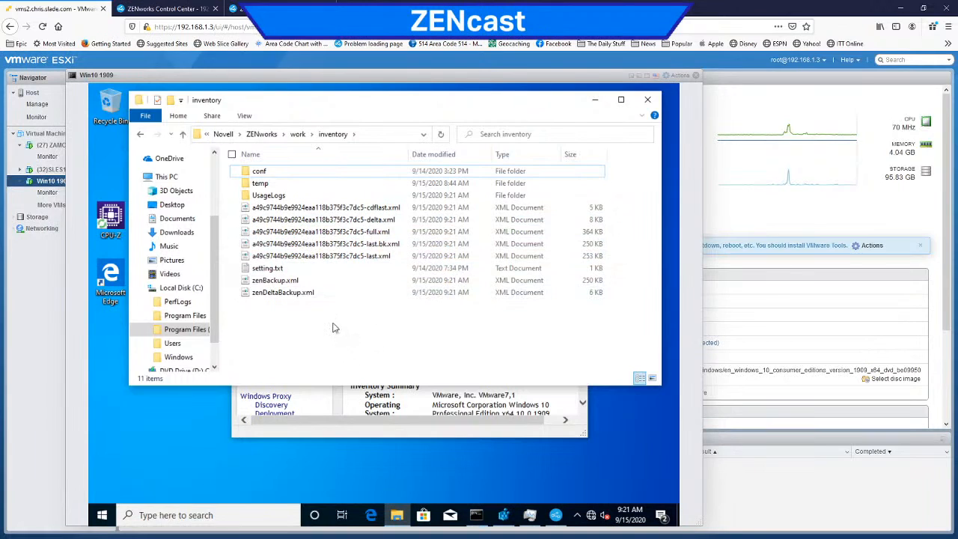
pyautogui.click(374, 430)
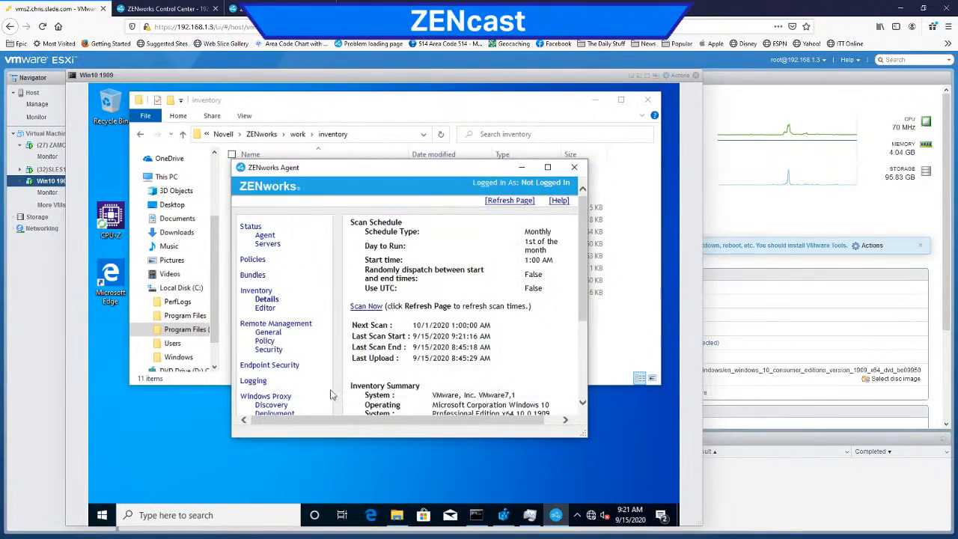
# Step: Examine the agent's closest servers for roles, highlighting the addresses of the collection servers
pyautogui.click(268, 244)
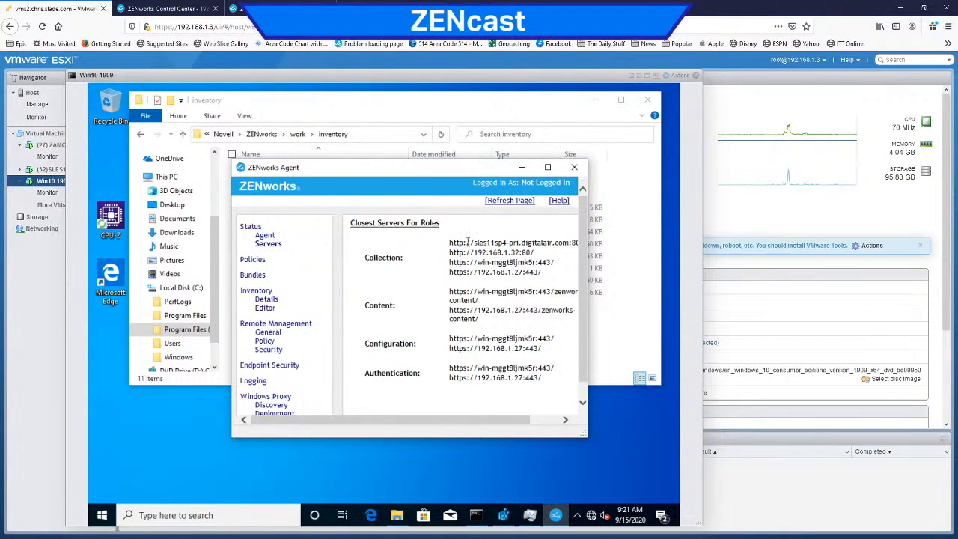
pyautogui.moveTo(474, 244); pyautogui.dragTo(457, 235)
pyautogui.moveTo(524, 240); pyautogui.dragTo(507, 264)
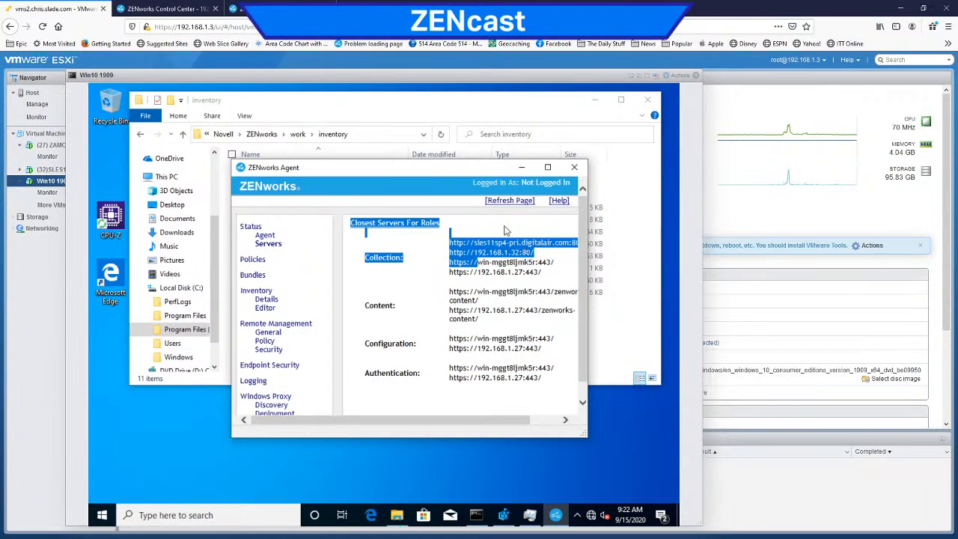
# Step: Move the windows aside, bring up the (32)SLES11SP4_x64 console and unlock its session with the account password
pyautogui.moveTo(435, 169); pyautogui.dragTo(305, 151)
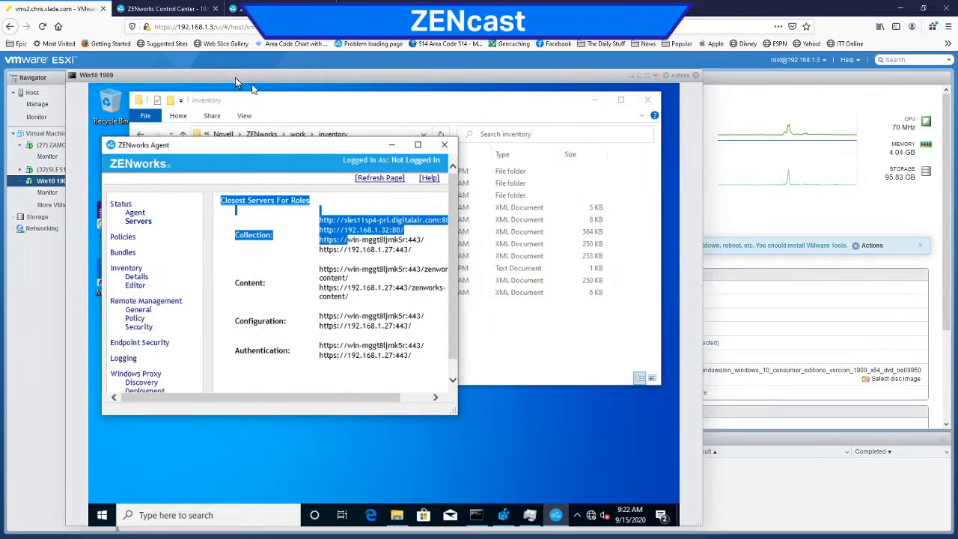
pyautogui.moveTo(158, 77); pyautogui.dragTo(264, 78)
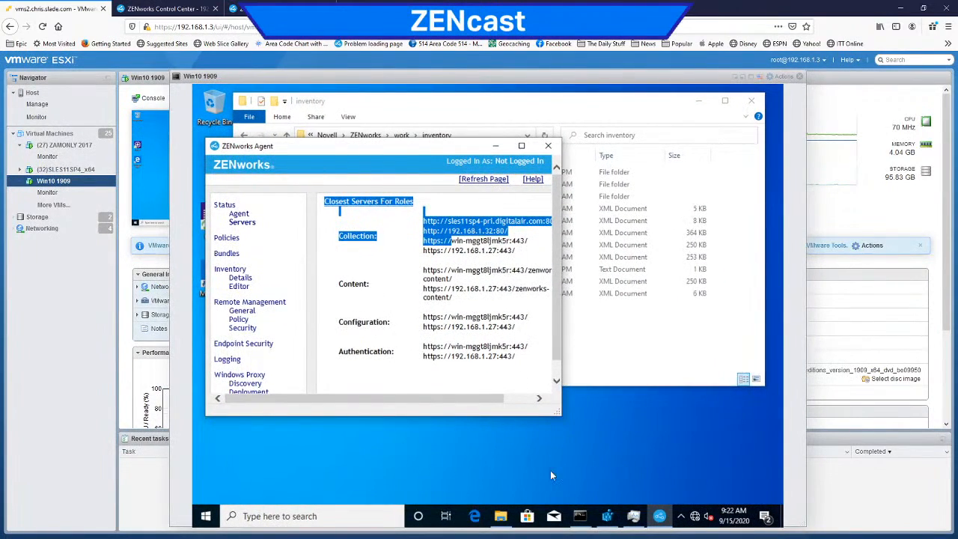
pyautogui.click(580, 517)
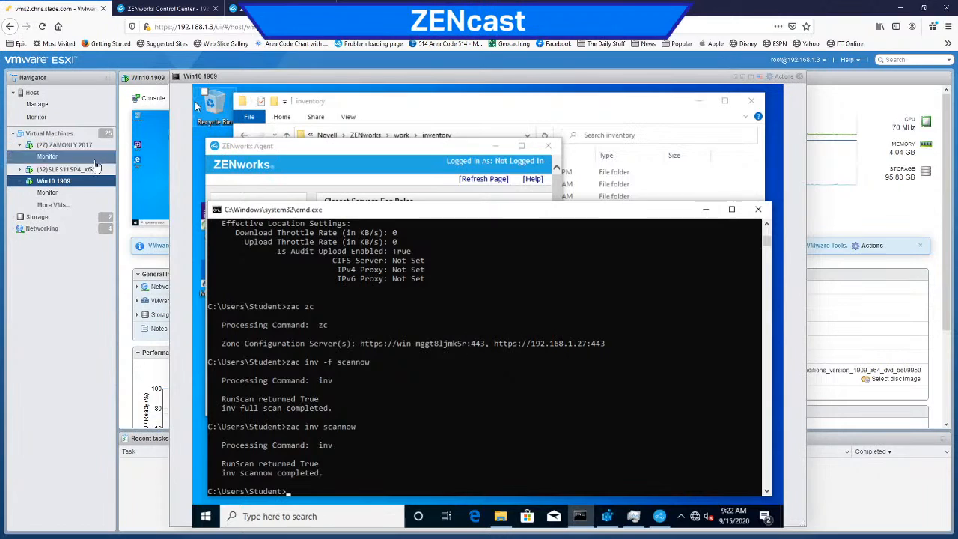
pyautogui.click(75, 170)
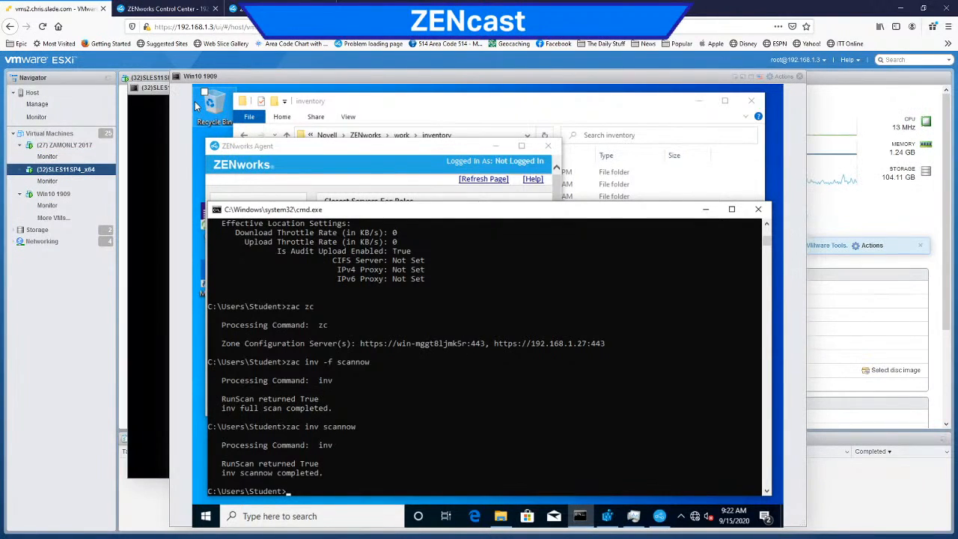
pyautogui.click(154, 88)
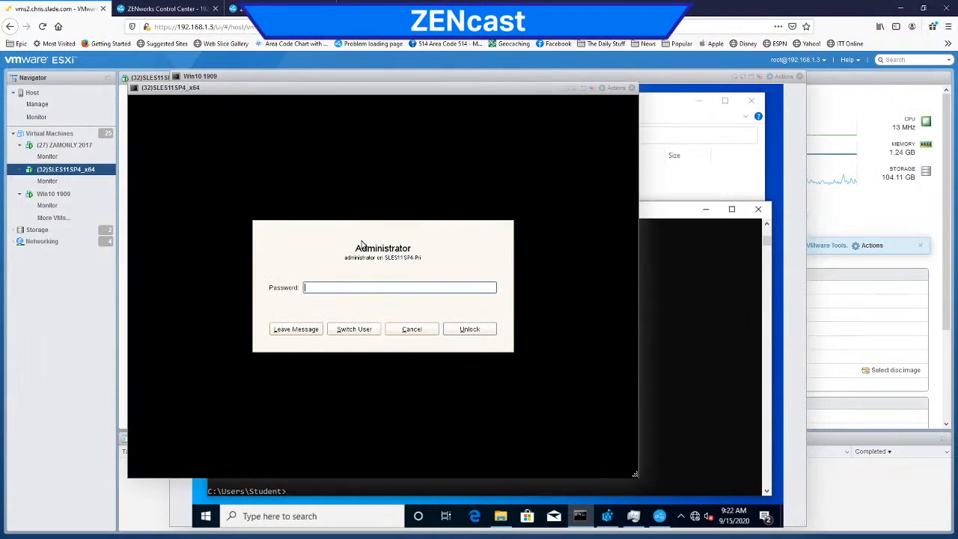
pyautogui.write('novell')
pyautogui.press('Return')
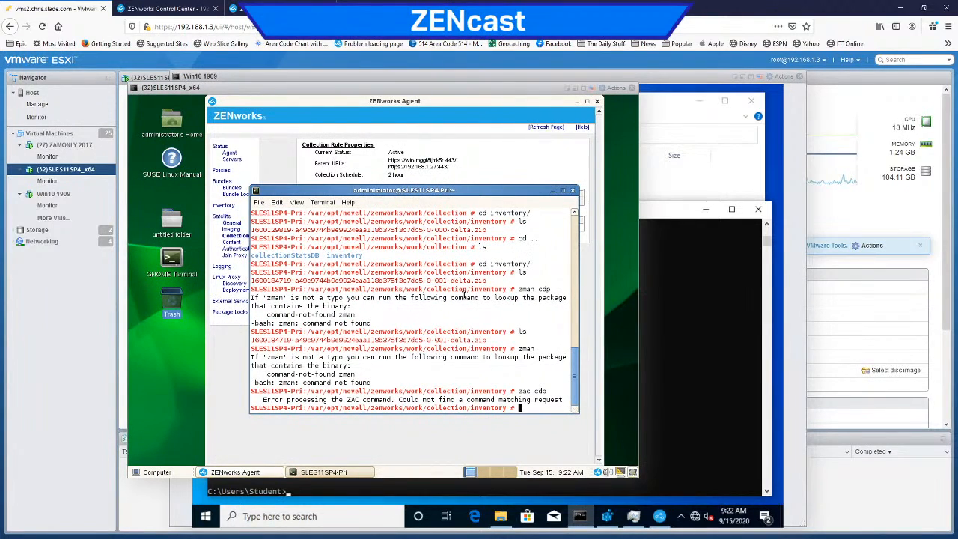
# Step: List the files in the satellite server's collection/inventory directory with ls and highlight the device identifier in the delta file's name
pyautogui.write('ls')
pyautogui.press('Return')
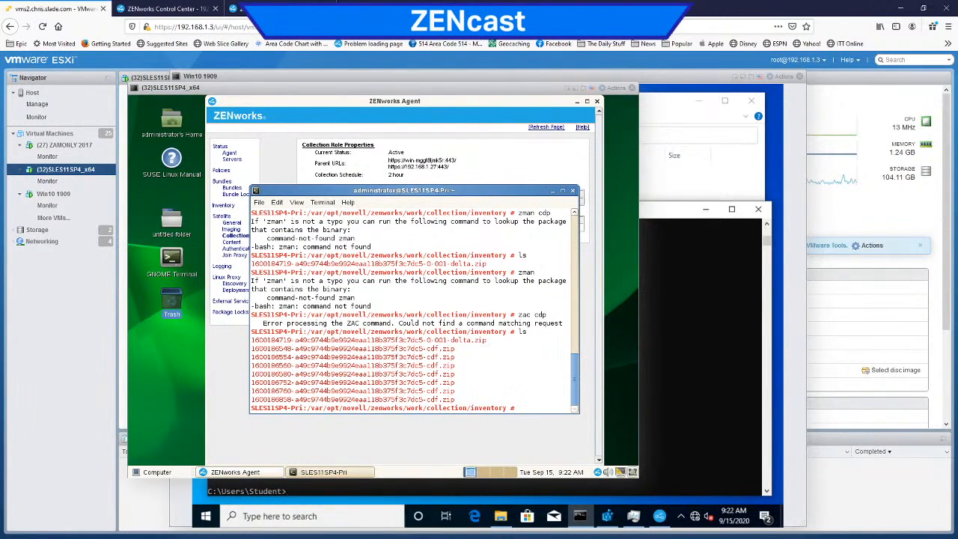
pyautogui.moveTo(376, 340); pyautogui.dragTo(295, 340)
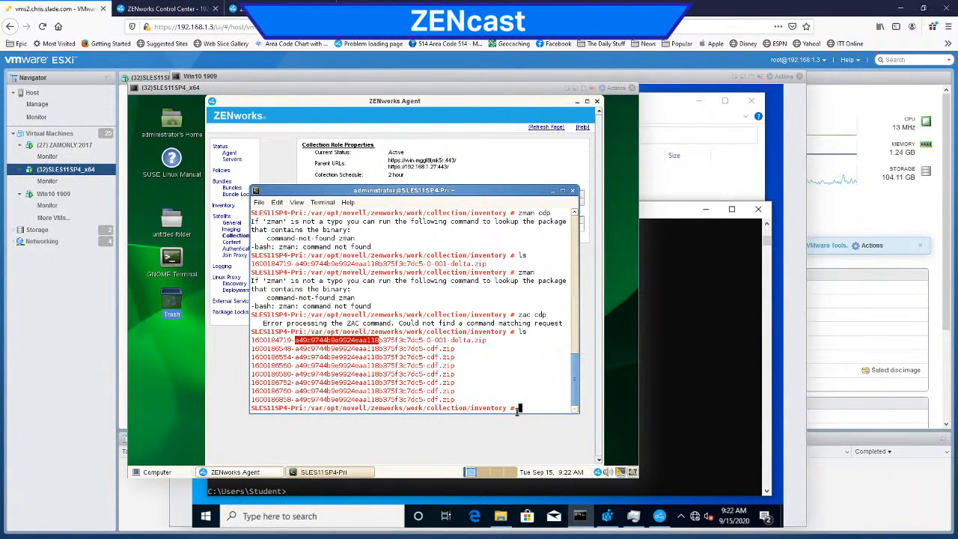
pyautogui.click(518, 408)
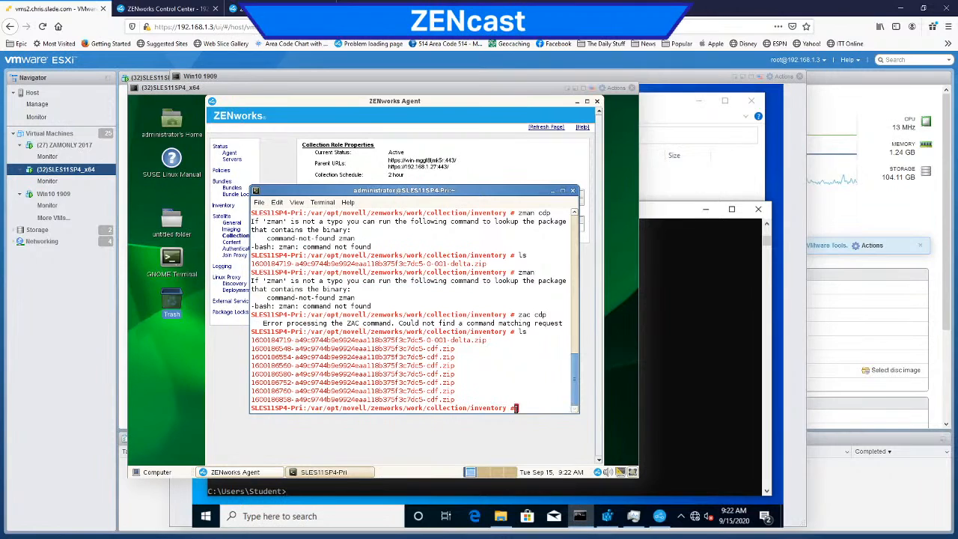
# Step: Run zac without arguments and examine its help output for the Collection Rollup commands of the Satellite Collection role
pyautogui.write('zac')
pyautogui.press('Return')
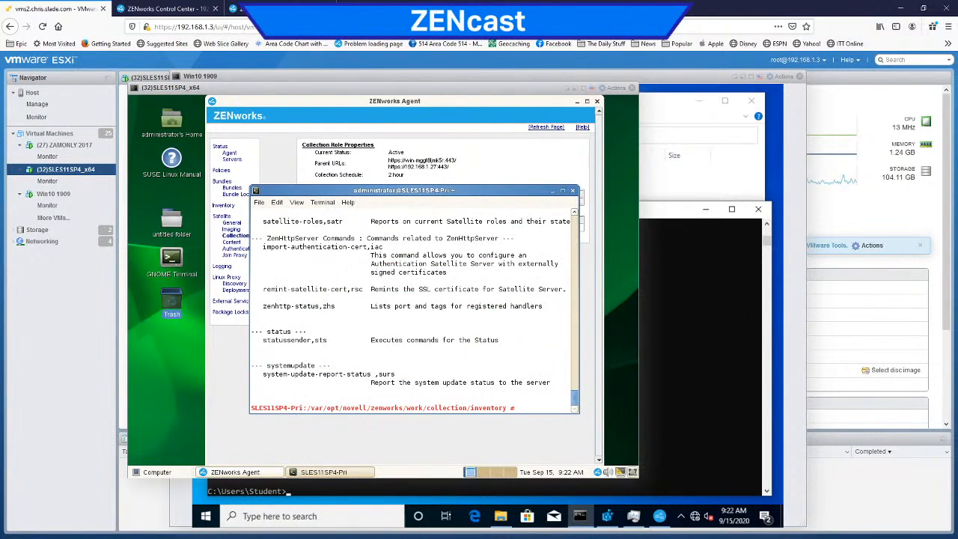
pyautogui.scroll(5, 423, 352)
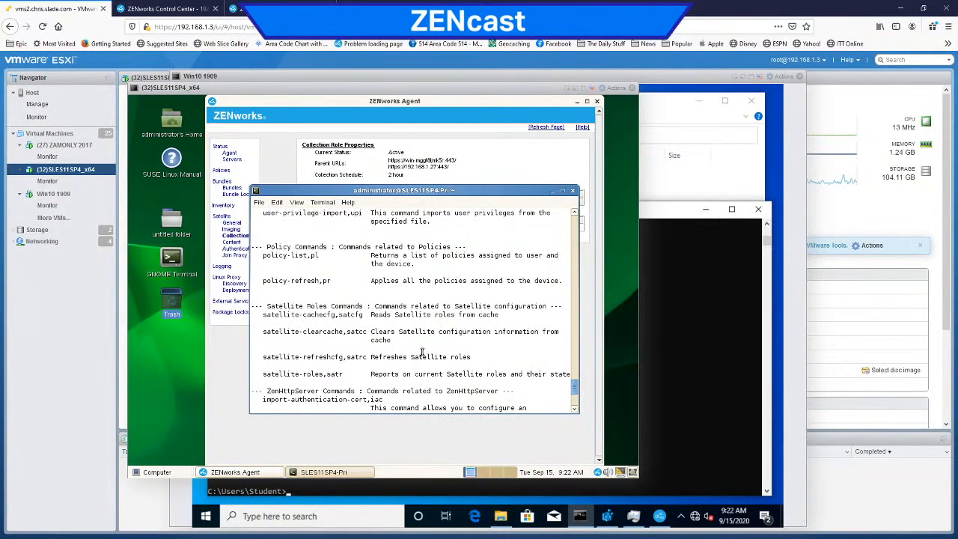
pyautogui.scroll(6, 422, 352)
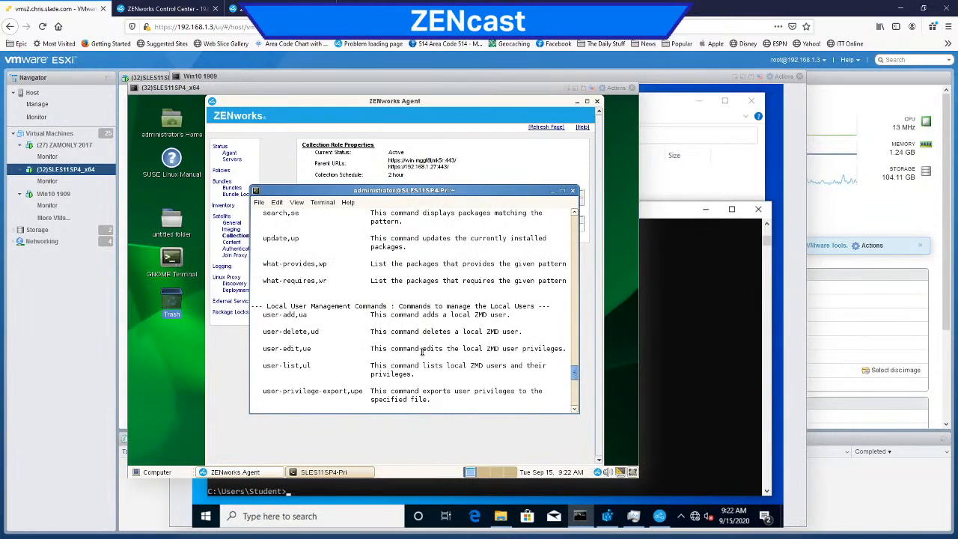
pyautogui.scroll(2, 422, 351)
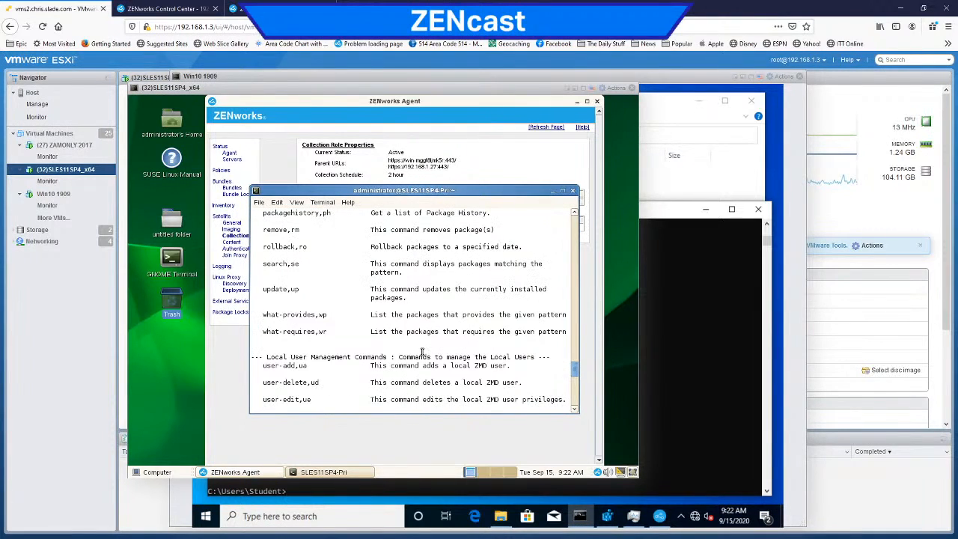
pyautogui.scroll(2, 423, 352)
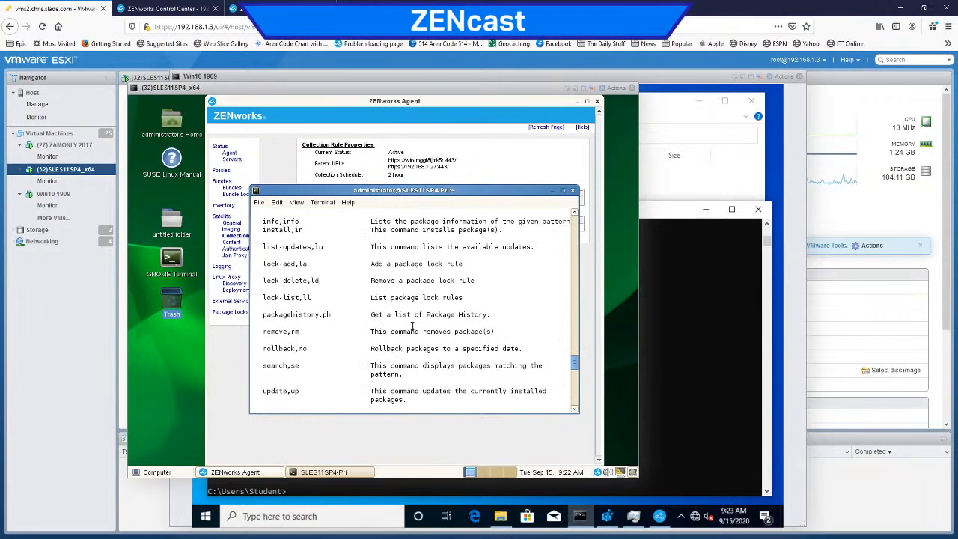
pyautogui.scroll(1, 412, 325)
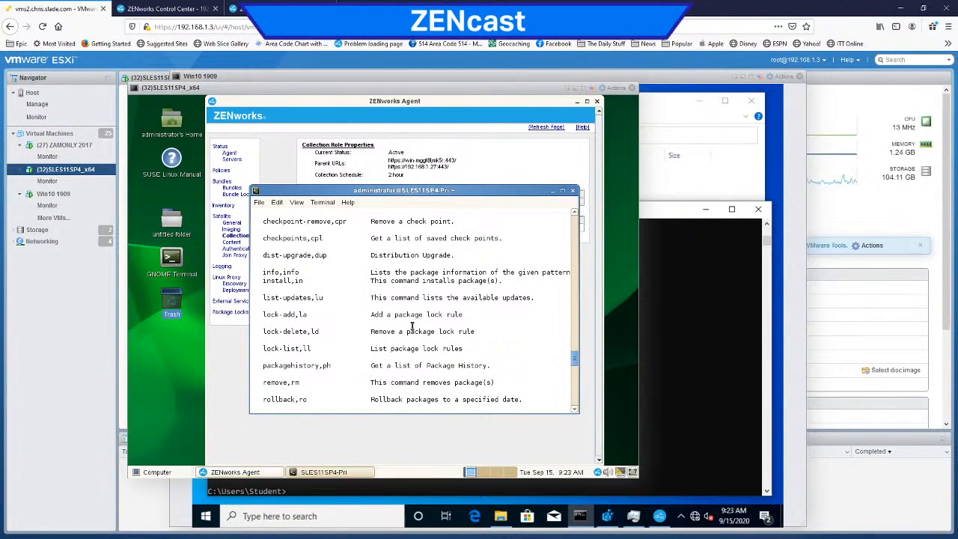
pyautogui.scroll(2, 412, 327)
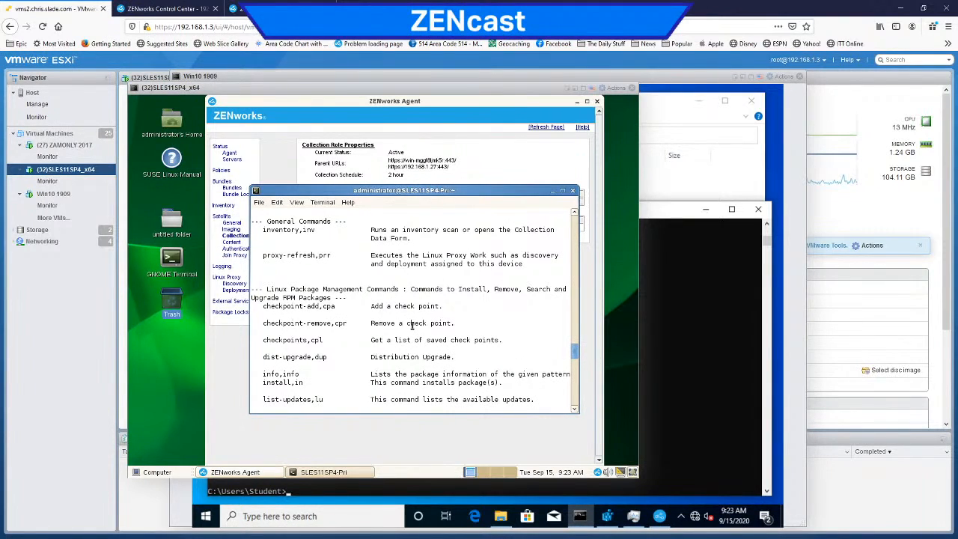
pyautogui.scroll(4, 412, 326)
pyautogui.scroll(10, 412, 327)
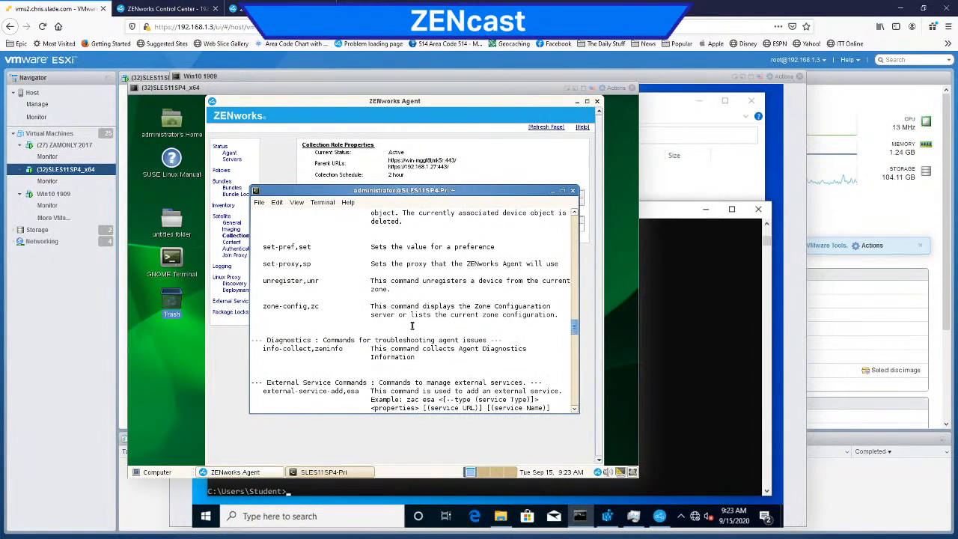
pyautogui.scroll(8, 411, 326)
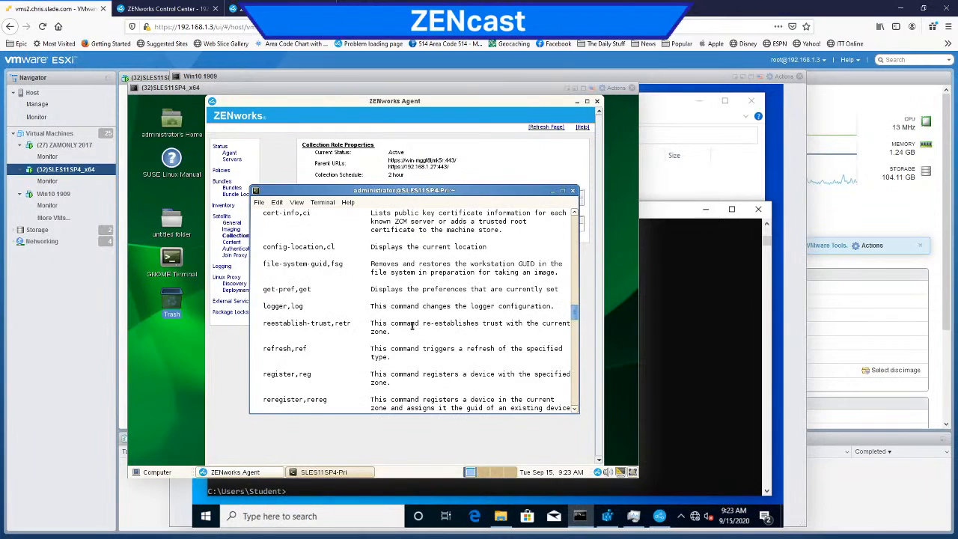
pyautogui.scroll(8, 412, 326)
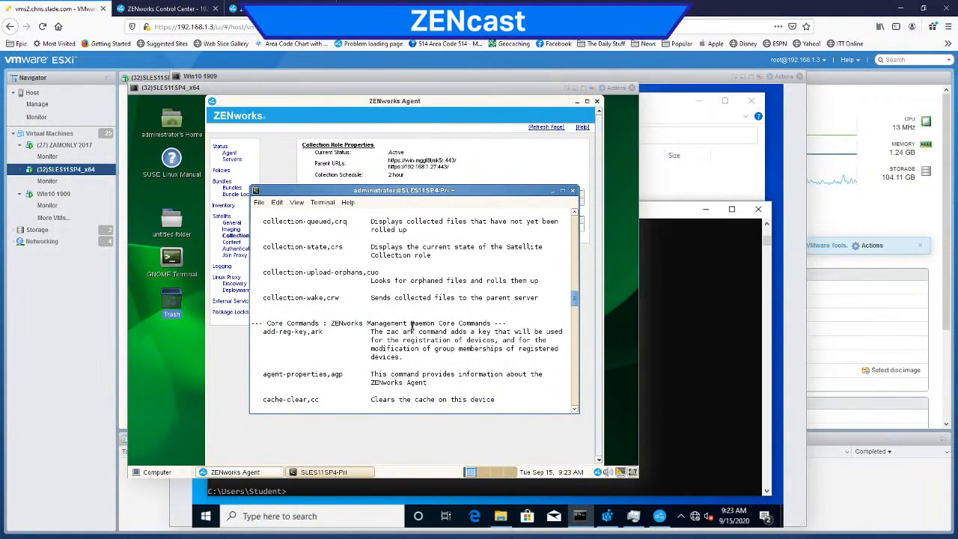
pyautogui.scroll(4, 412, 327)
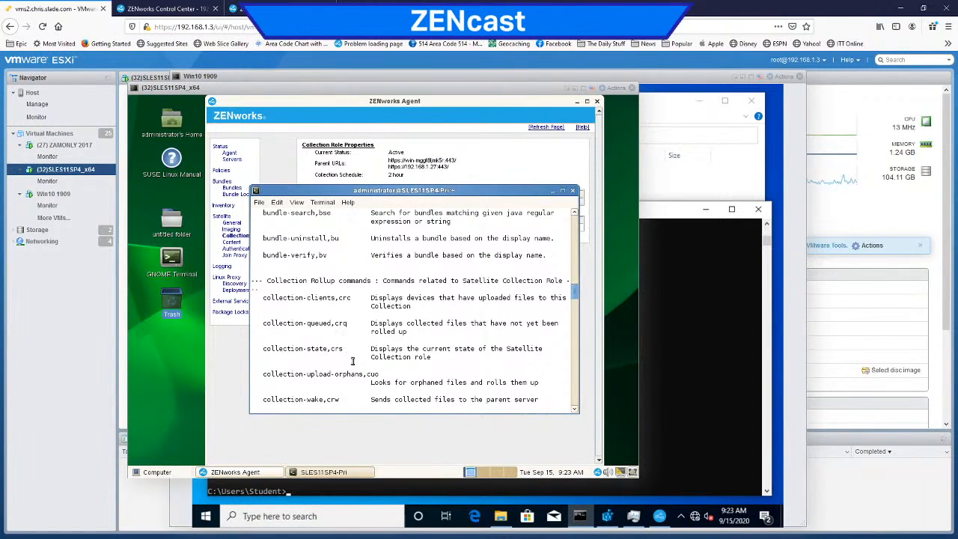
pyautogui.scroll(-2, 429, 373)
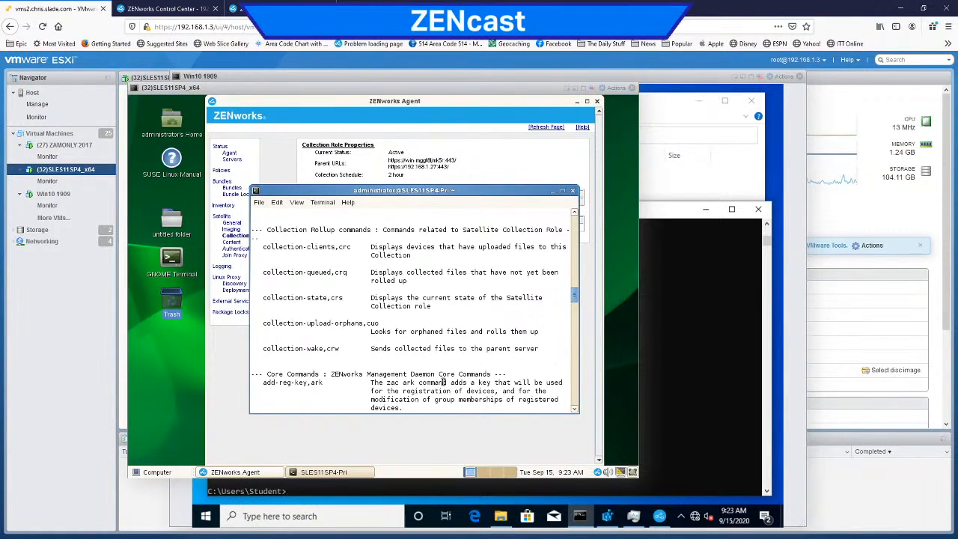
# Step: Send the collected files to the parent server with zac crw and list the collection/inventory directory again with ls
pyautogui.write('za')
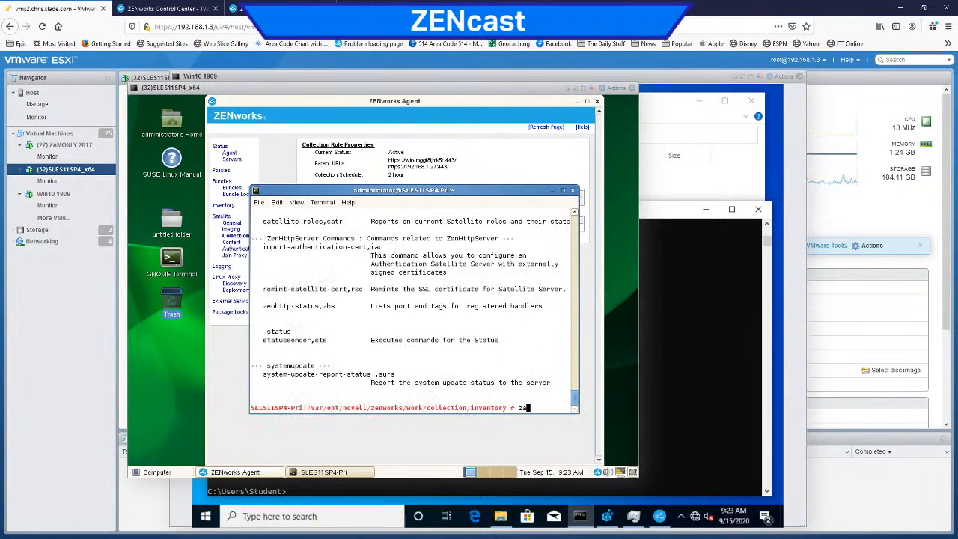
pyautogui.write('c crw')
pyautogui.press('Return')
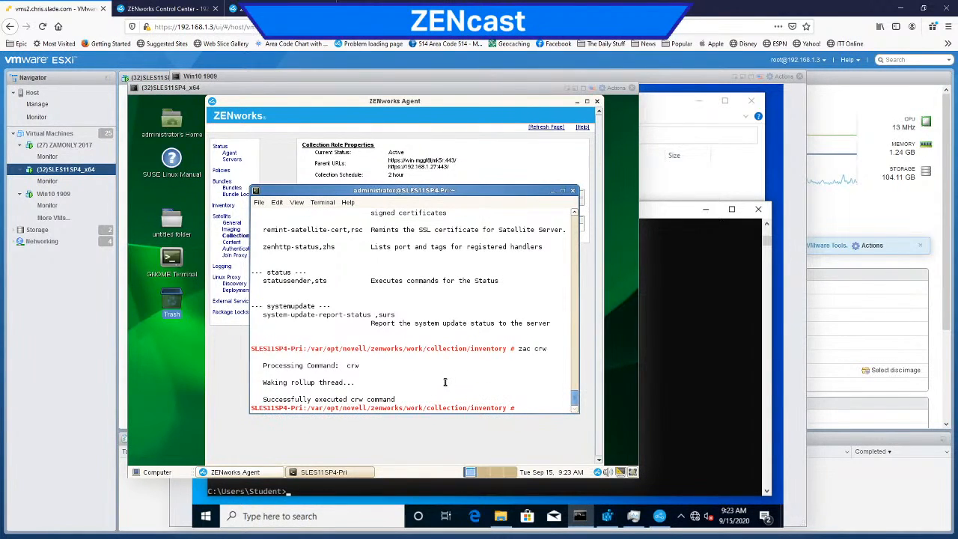
pyautogui.write('ls')
pyautogui.press('Return')
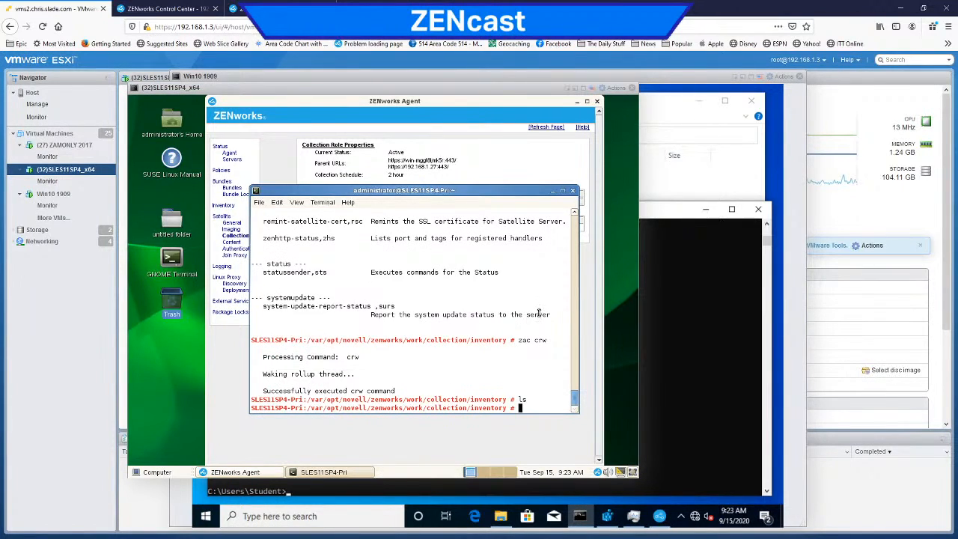
# Step: Move the SLES11SP4 and Win10 1909 consoles aside and bring up the (27) ZAMONLY 2017 console with its collection\inventory folder
pyautogui.click(75, 149)
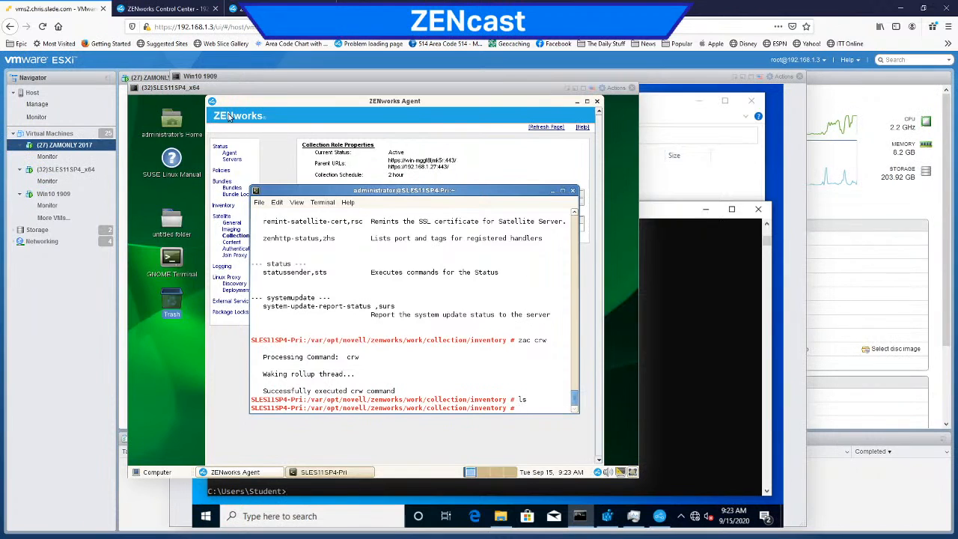
pyautogui.moveTo(220, 92); pyautogui.dragTo(363, 92)
pyautogui.moveTo(237, 76); pyautogui.dragTo(332, 117)
pyautogui.click(213, 152)
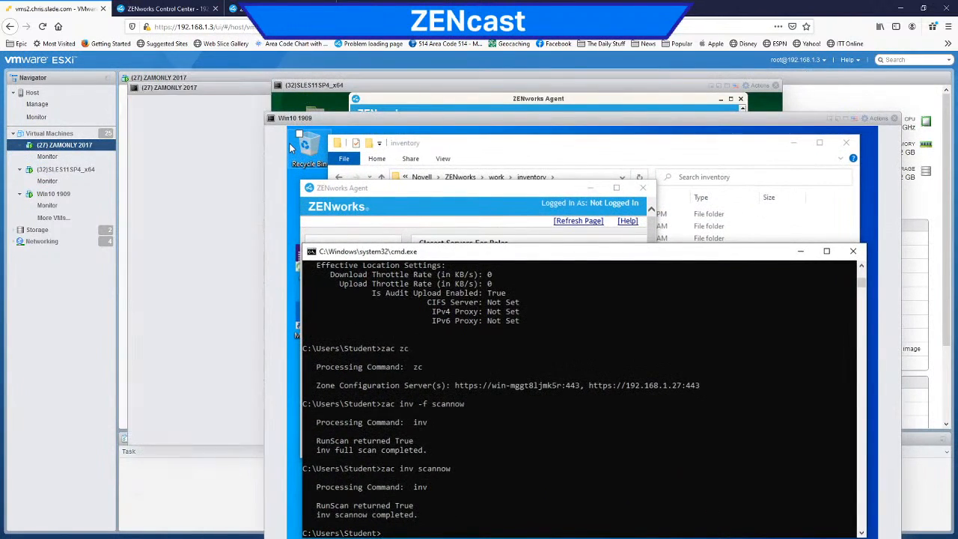
pyautogui.click(243, 374)
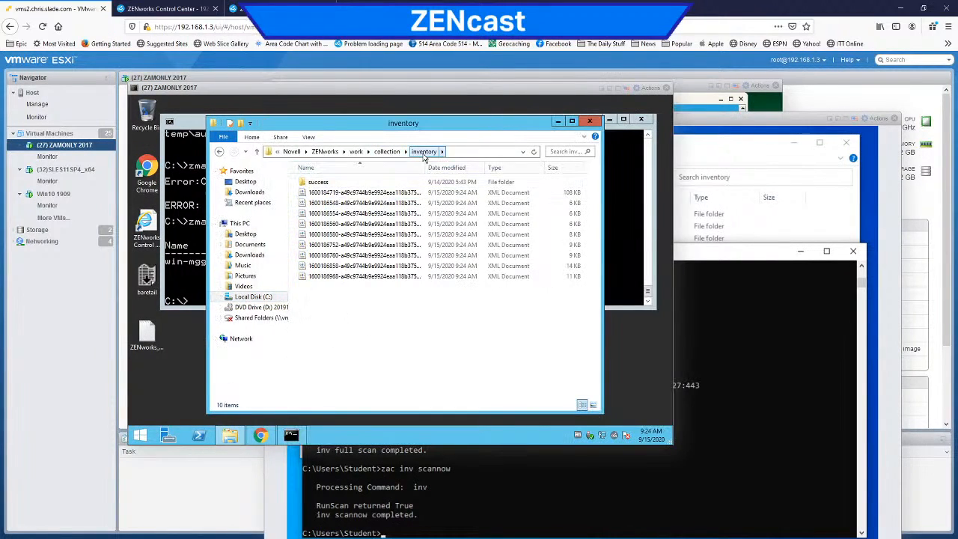
# Step: Widen the file name column, check the success subfolder, and return to the collection\inventory folder and refresh it
pyautogui.moveTo(424, 169); pyautogui.dragTo(499, 169)
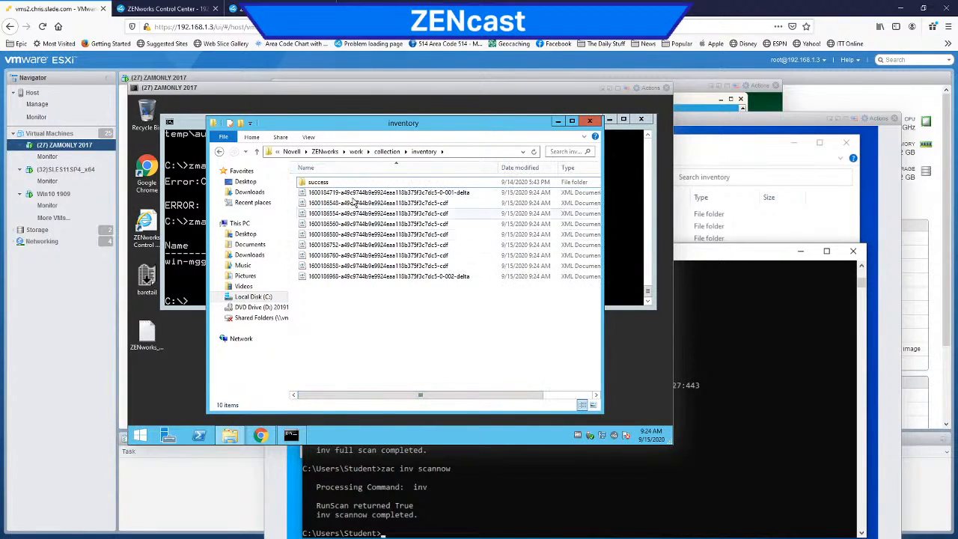
pyautogui.doubleClick(322, 184)
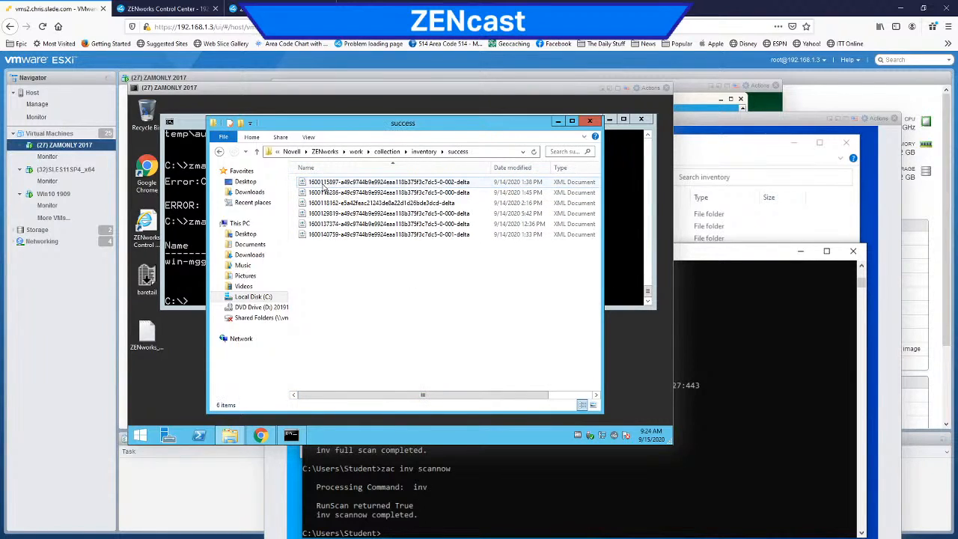
pyautogui.click(422, 152)
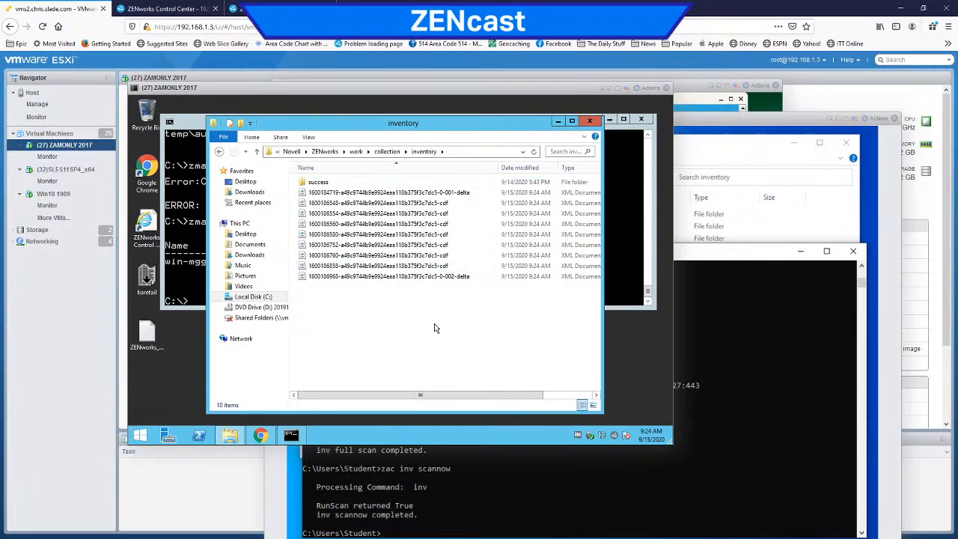
pyautogui.click(533, 154)
# Step: Switch to ZENworks Control Center and examine the detailed hardware/software inventory of workstation DESKTOP-8QT382H
pyautogui.click(180, 10)
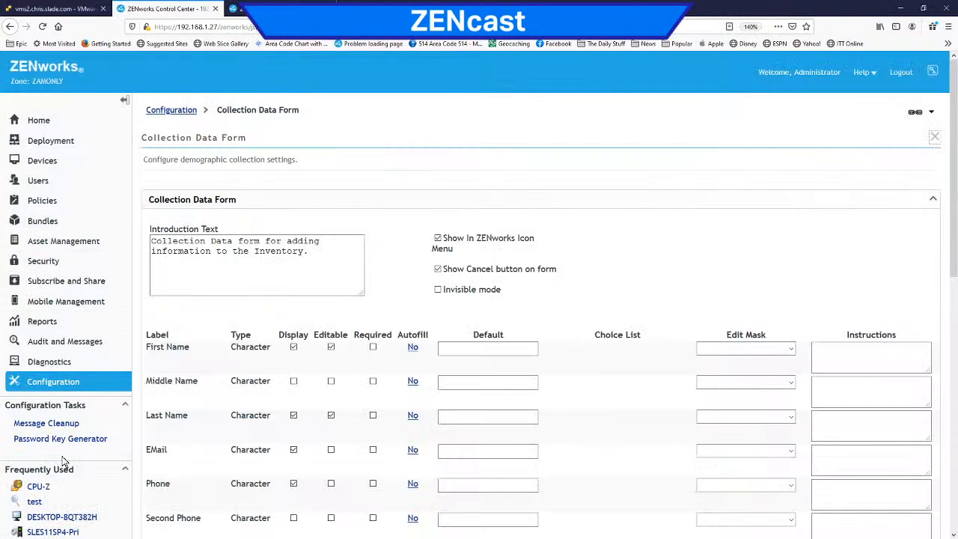
pyautogui.scroll(-3, 72, 423)
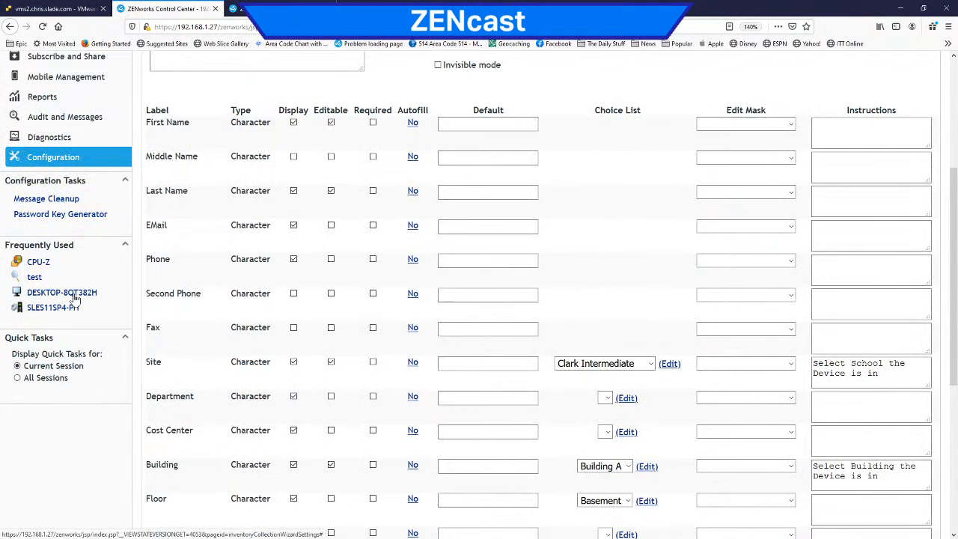
pyautogui.click(75, 297)
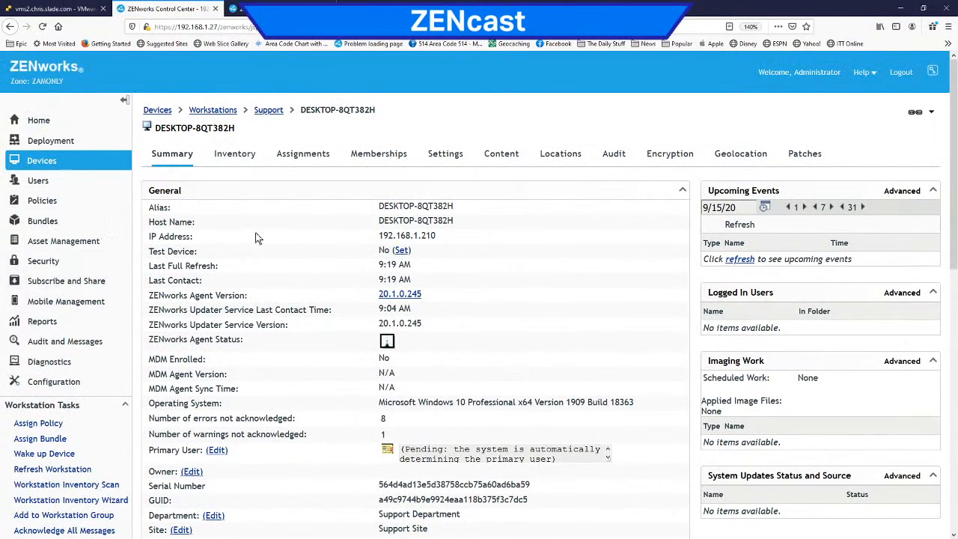
pyautogui.click(235, 156)
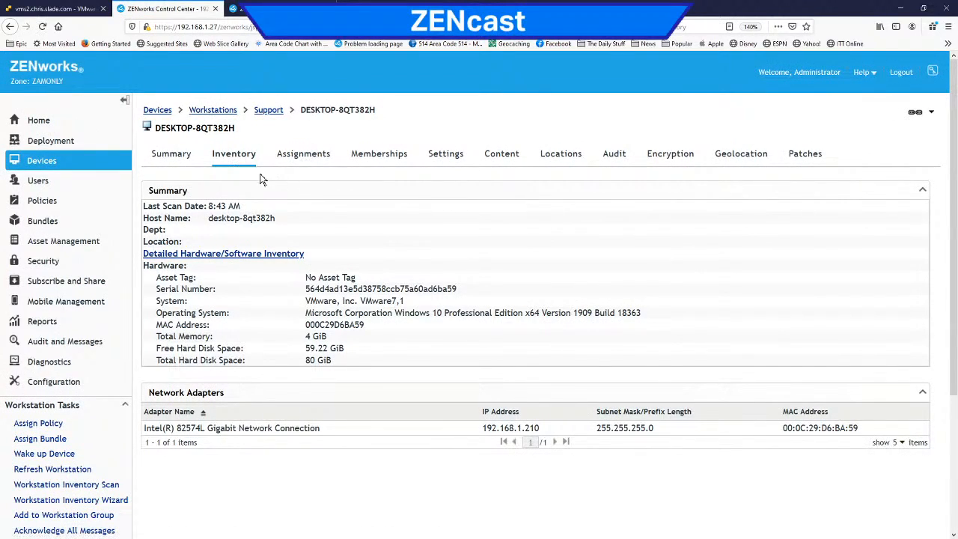
pyautogui.click(244, 255)
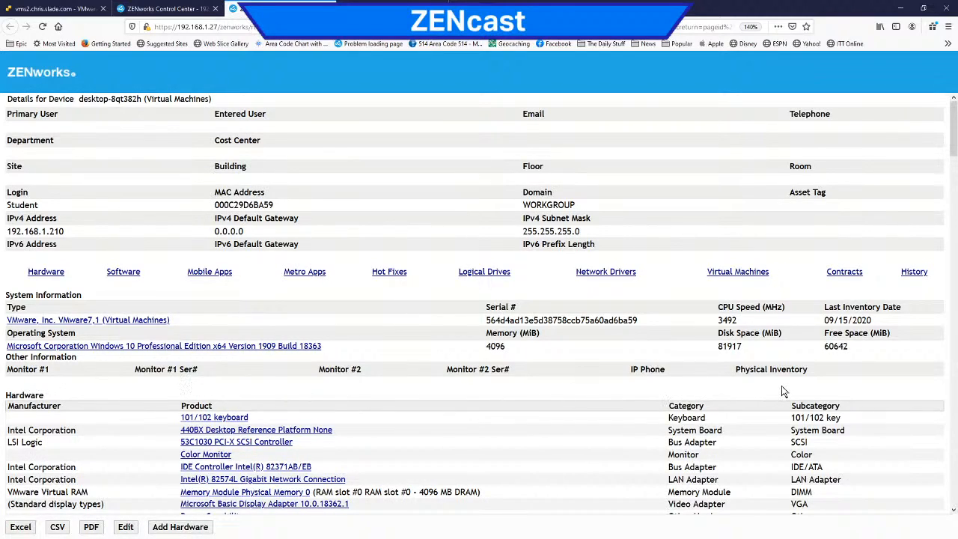
# Step: Return to the ZAMONLY 2017 console and try the command zman collection at its command prompt
pyautogui.click(53, 9)
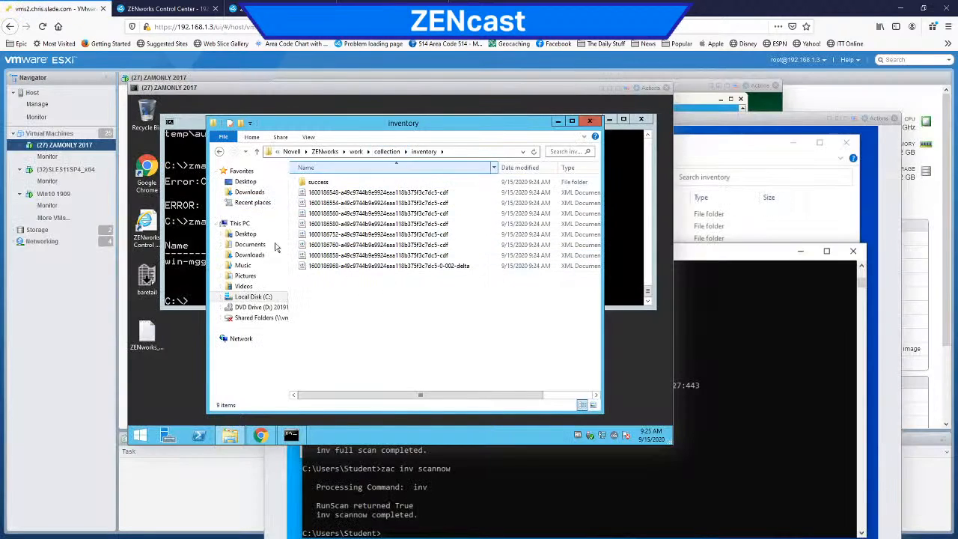
pyautogui.click(199, 282)
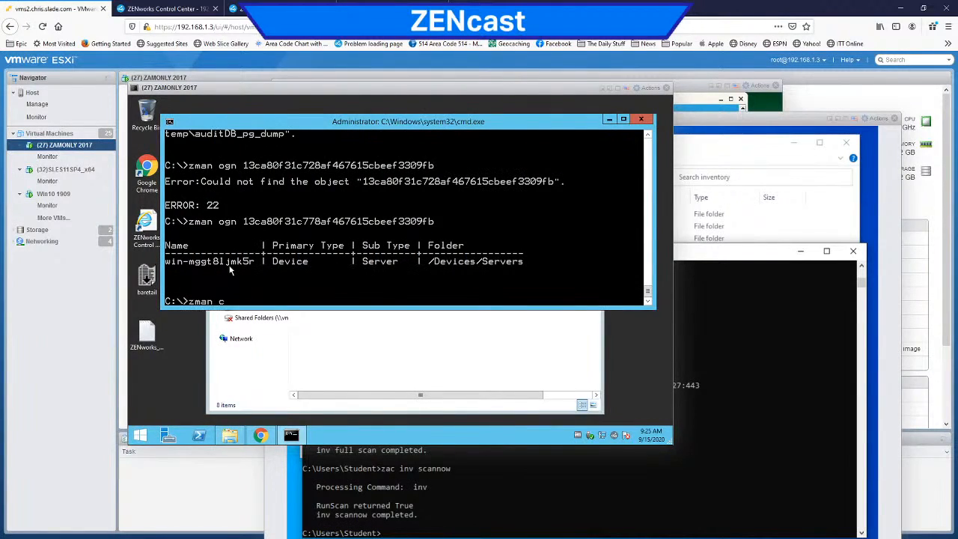
pyautogui.write('zman collection')
pyautogui.press('Return')
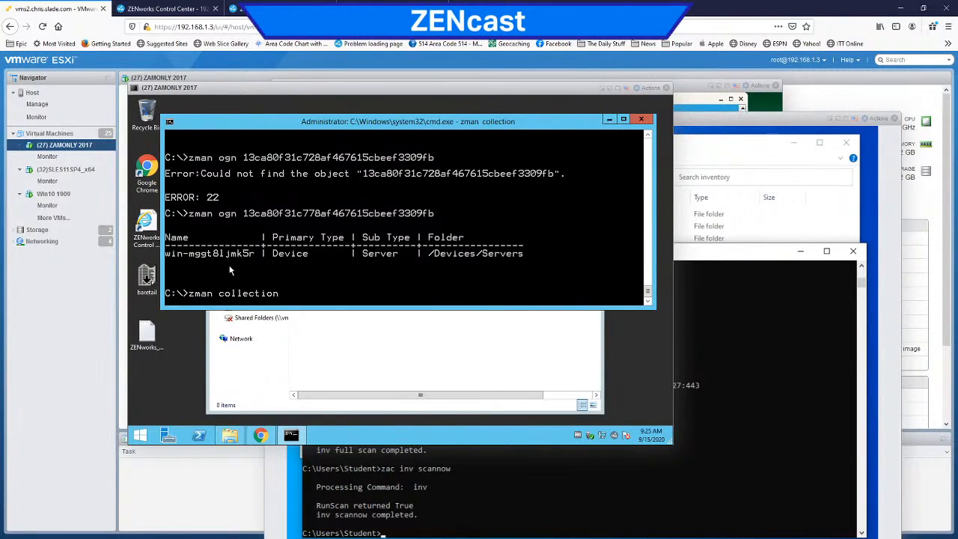
# Step: List the zman command categories in an enlarged command prompt window and request help on the inventory category with zman inventory /?
pyautogui.write('zman')
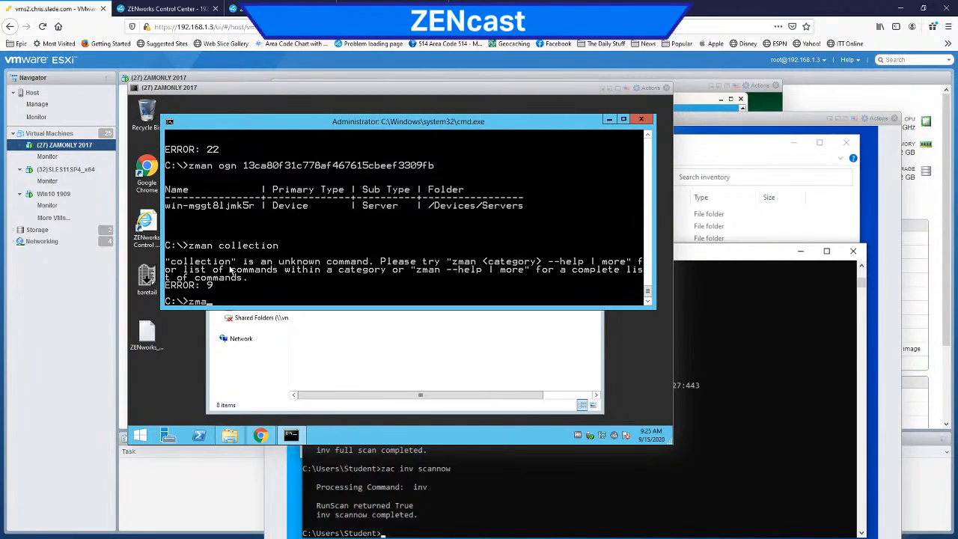
pyautogui.press('Return')
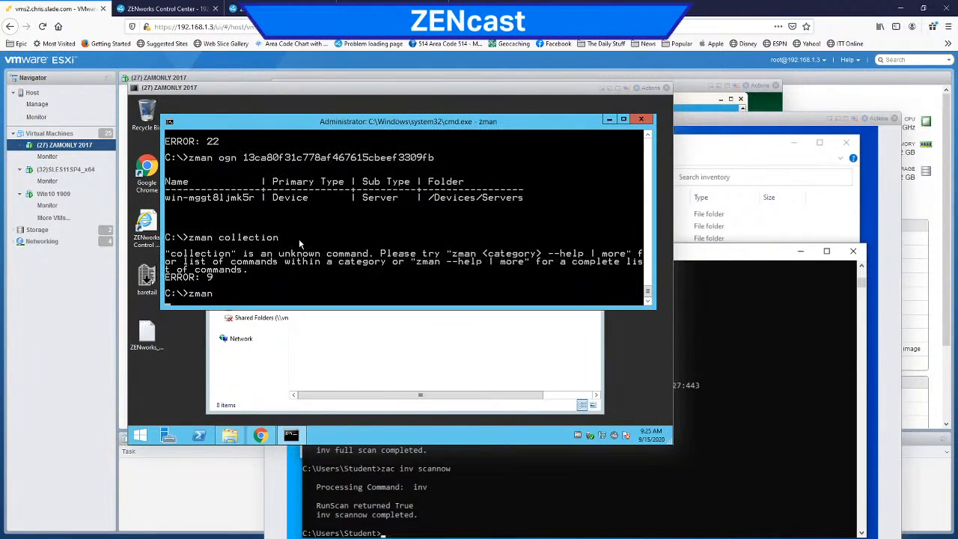
pyautogui.moveTo(516, 307); pyautogui.dragTo(511, 388)
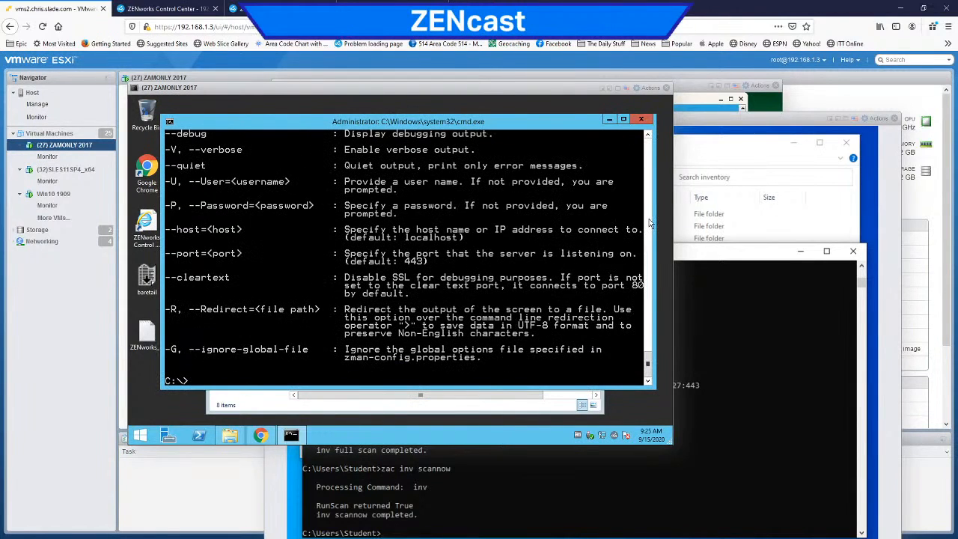
pyautogui.scroll(15, 637, 273)
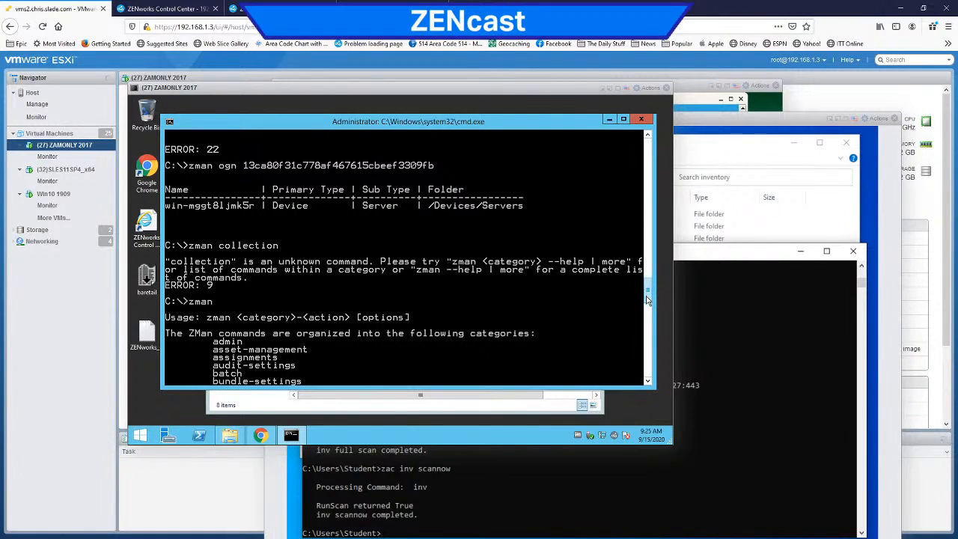
pyautogui.moveTo(649, 294); pyautogui.dragTo(654, 314)
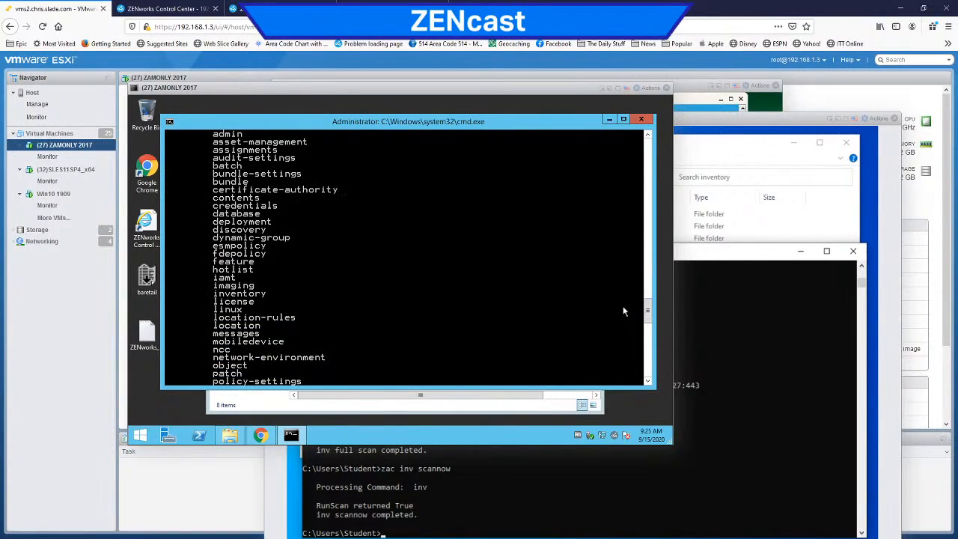
pyautogui.write('zman inventory /?')
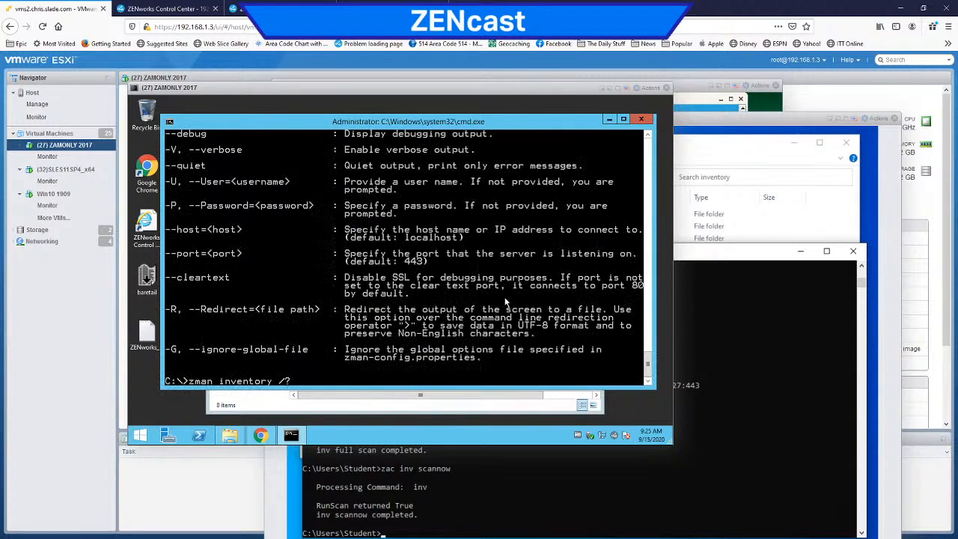
pyautogui.press('Return')
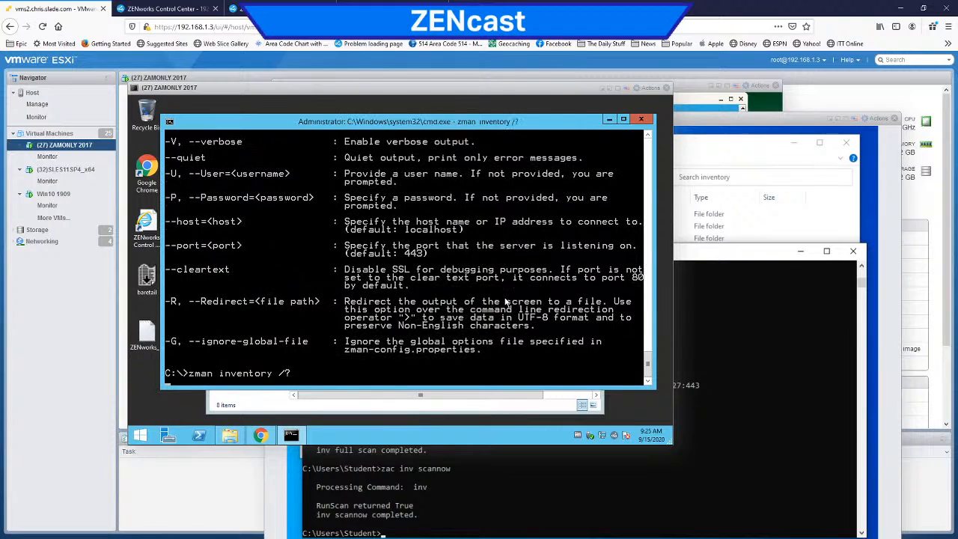
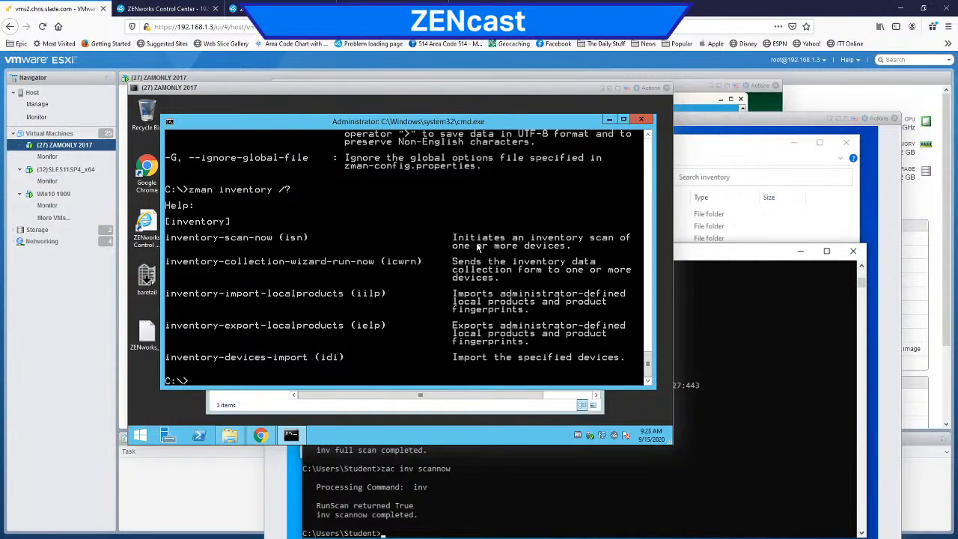
# Step: Bring the collection\inventory folder forward, check its success subfolder, and return to the inventory folder
pyautogui.click(455, 411)
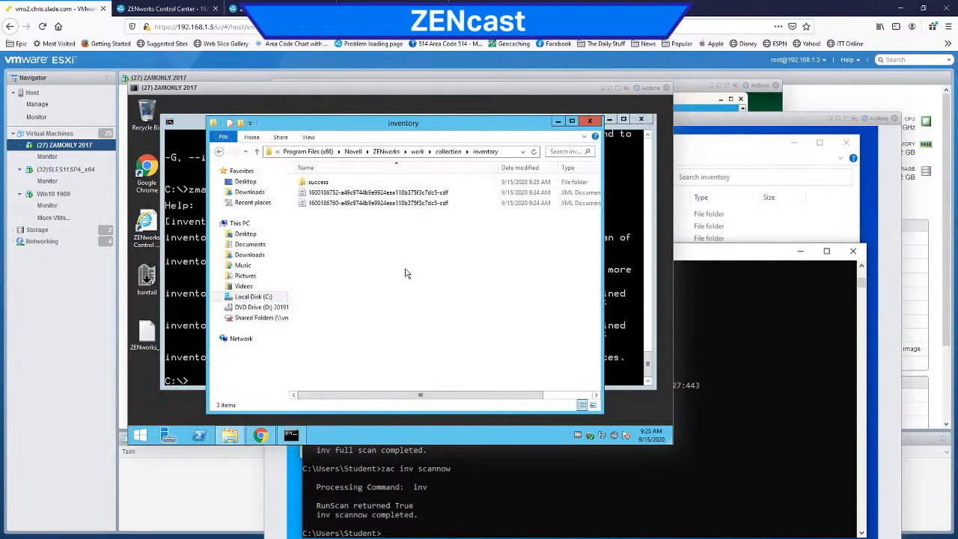
pyautogui.doubleClick(318, 183)
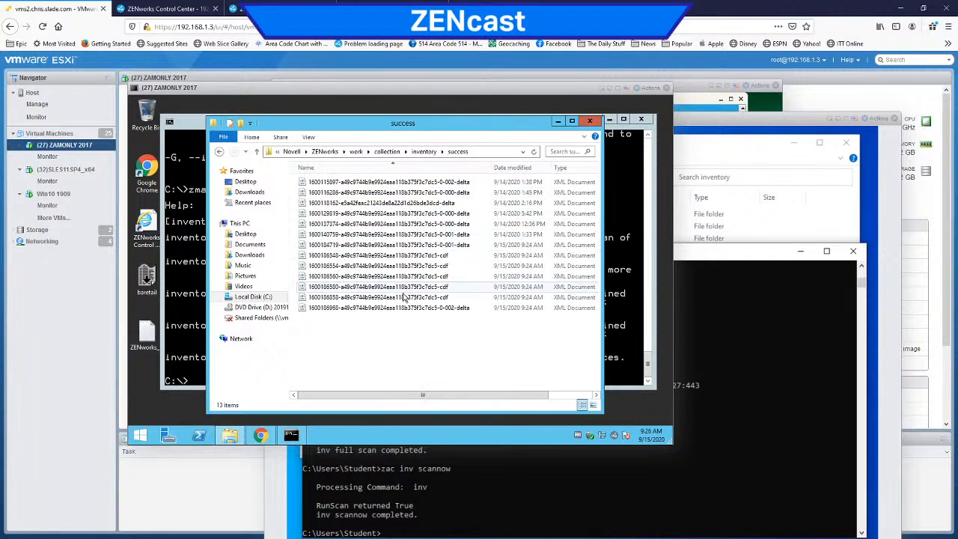
pyautogui.click(422, 155)
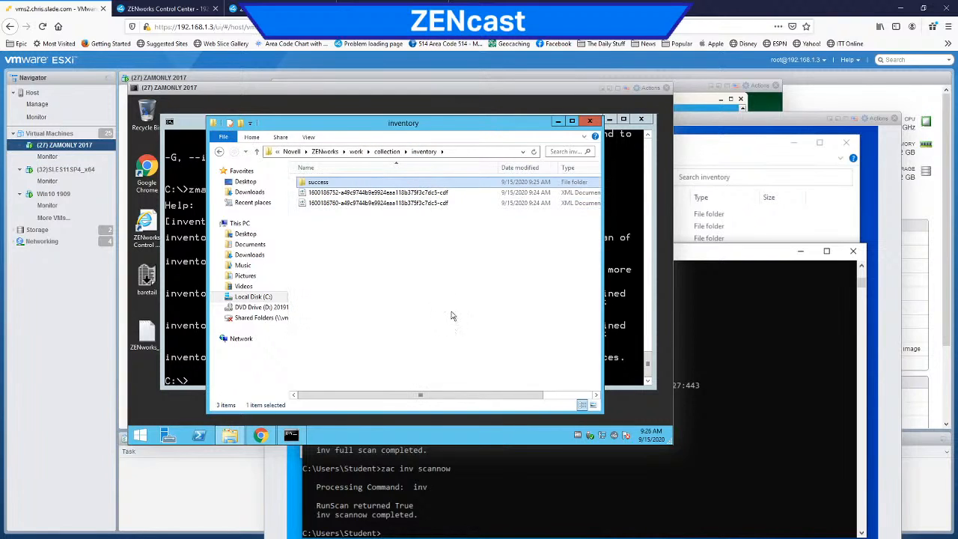
# Step: Switch to ZENworks Control Center, reload the inventory of workstation DESKTOP-8QT382H, and check its site and building
pyautogui.click(185, 9)
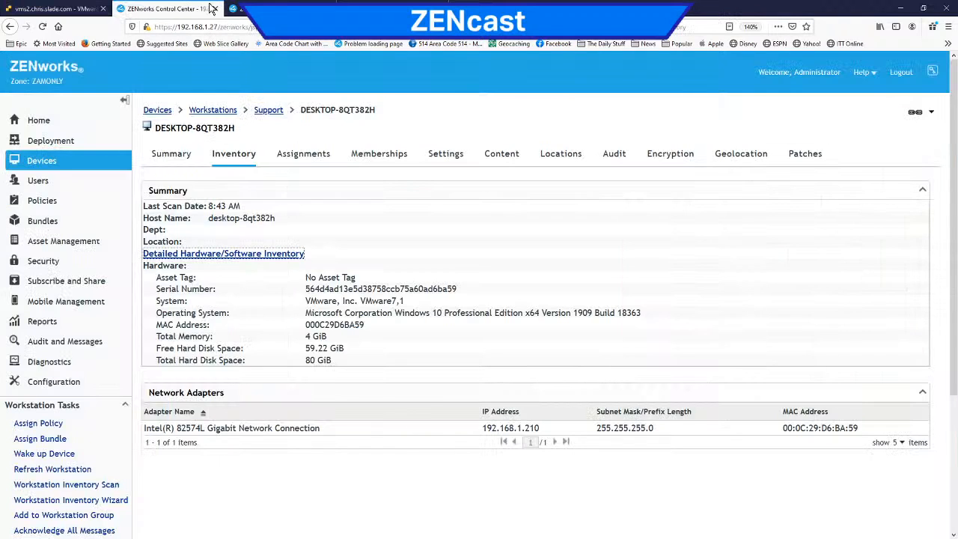
pyautogui.click(231, 160)
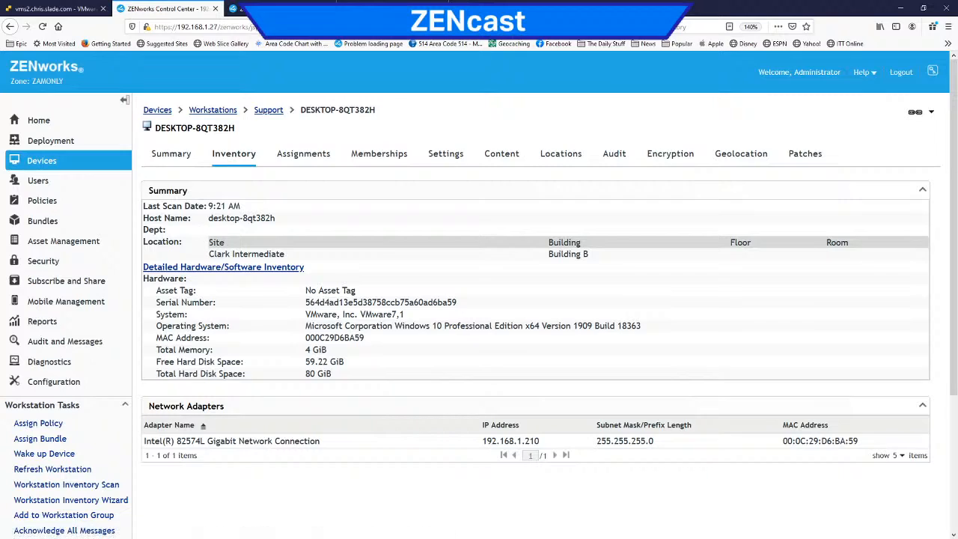
pyautogui.doubleClick(262, 254)
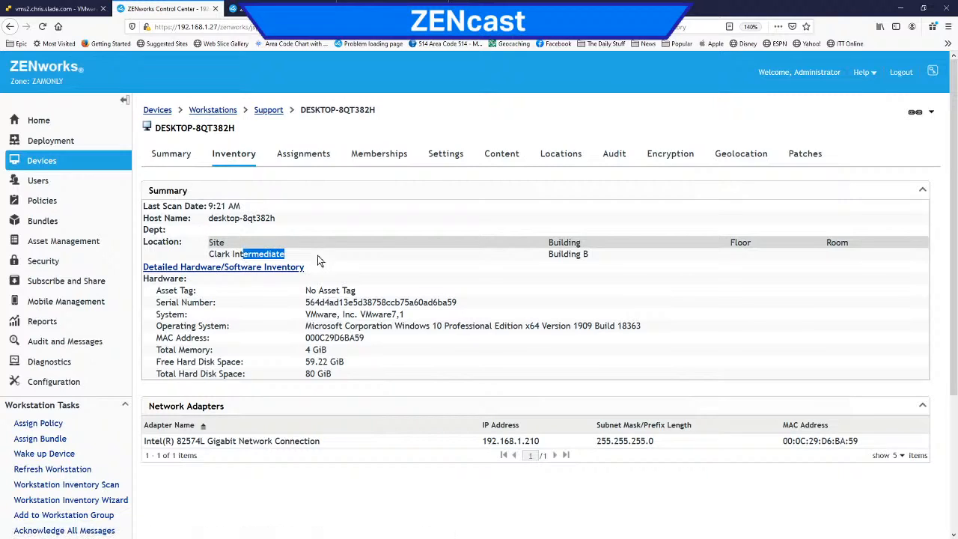
pyautogui.doubleClick(565, 254)
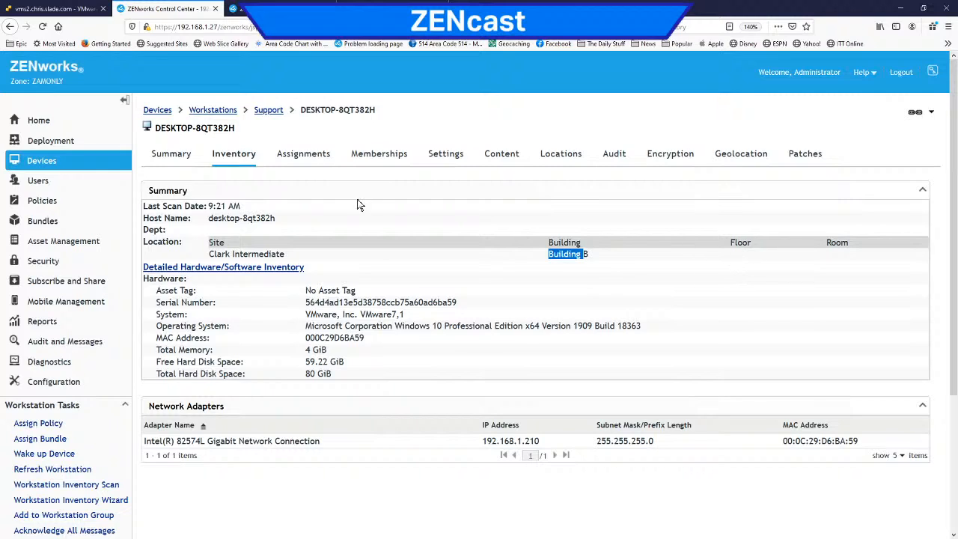
# Step: Open the detailed hardware/software inventory, examine the monitor, IP phone and physical inventory fields, and return to the workstation's inventory page
pyautogui.click(261, 267)
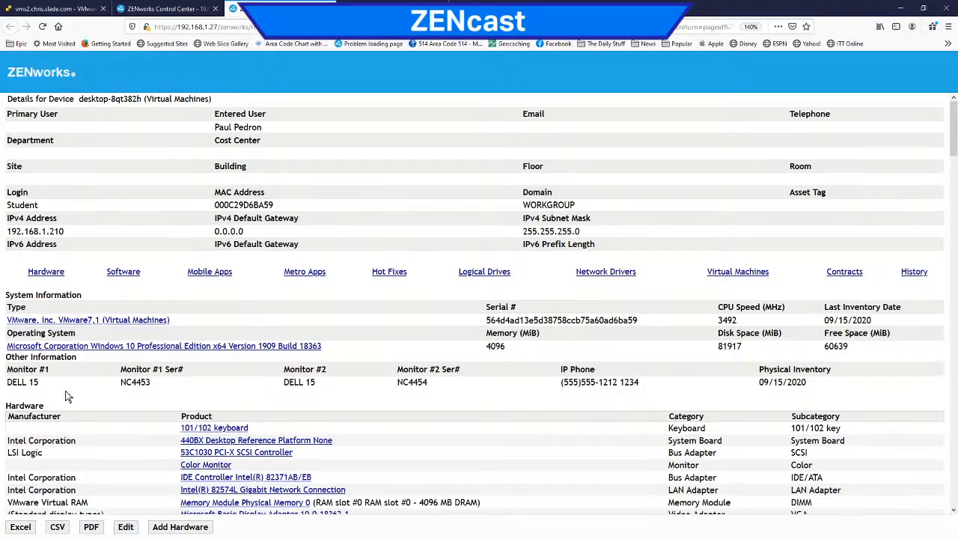
pyautogui.moveTo(7, 383); pyautogui.dragTo(51, 386)
pyautogui.moveTo(120, 383); pyautogui.dragTo(186, 383)
pyautogui.click(393, 388)
pyautogui.moveTo(568, 383); pyautogui.dragTo(691, 389)
pyautogui.moveTo(756, 382); pyautogui.dragTo(809, 386)
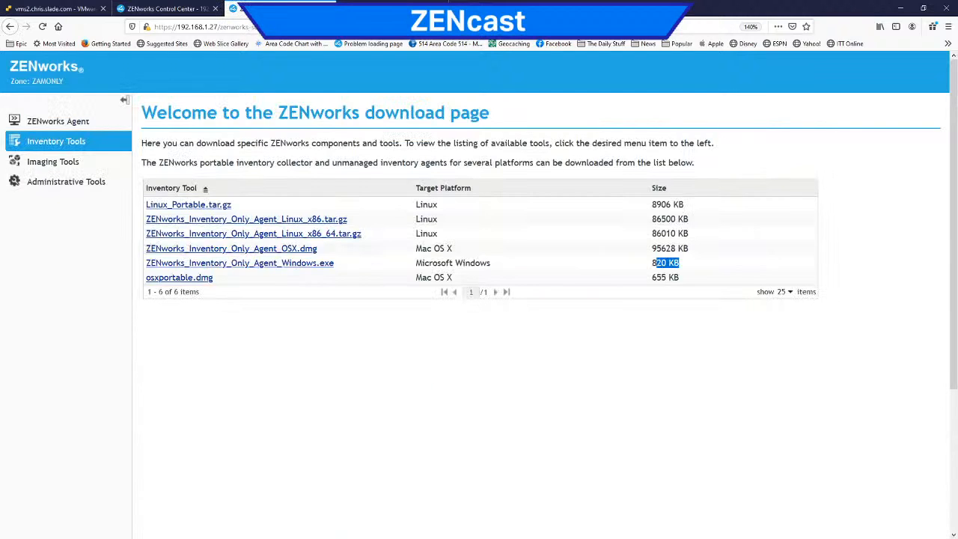
pyautogui.click(179, 10)
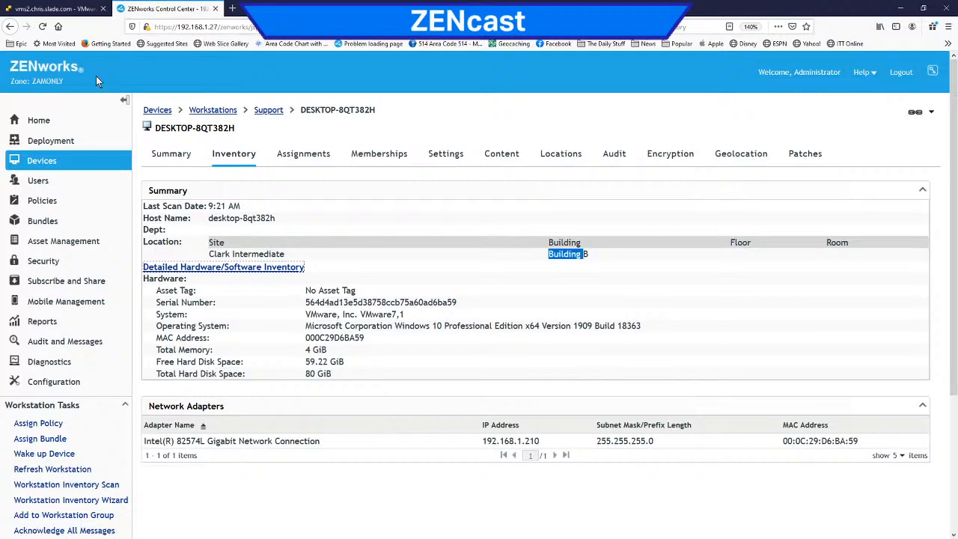
# Step: Check the ZENworks agent's options in the ZAMONLY 2017 console and bring the Win10 1909 console forward
pyautogui.click(70, 10)
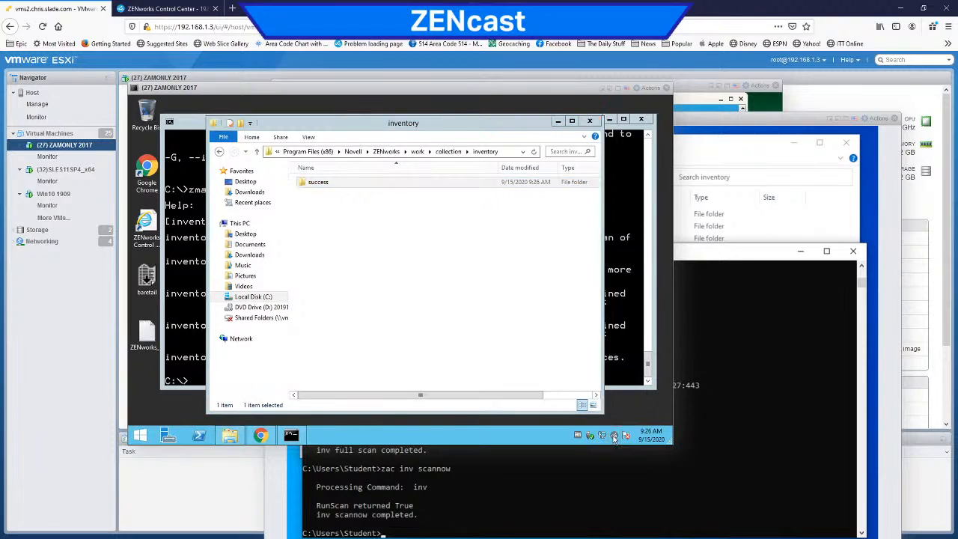
pyautogui.rightClick(614, 437)
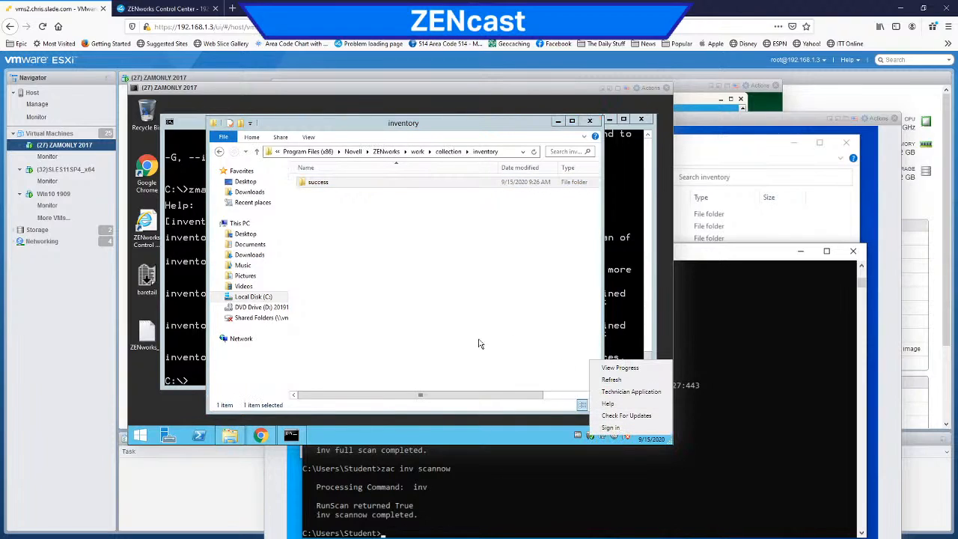
pyautogui.click(756, 315)
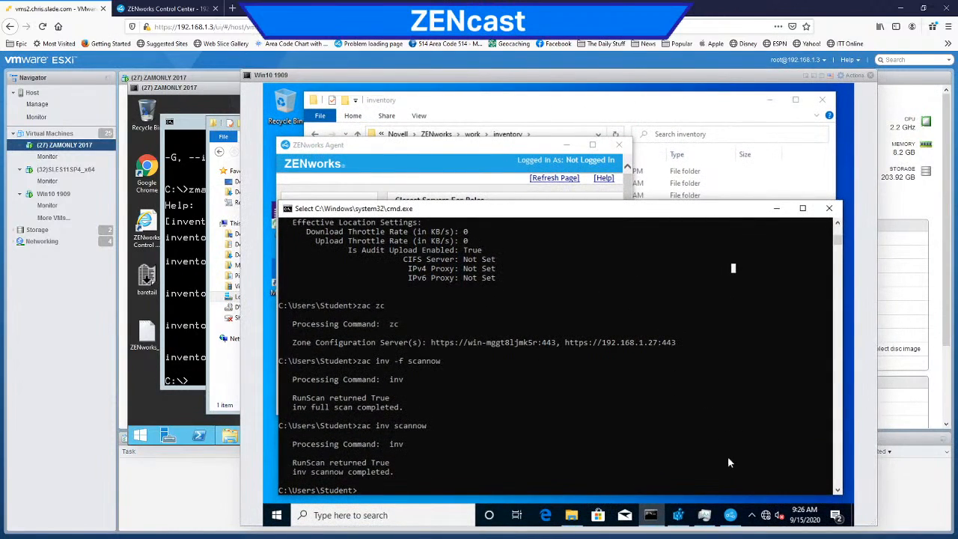
# Step: Open the Collection Data Form from the ZENworks agent on Win10 1909 and cancel it without submitting
pyautogui.click(752, 516)
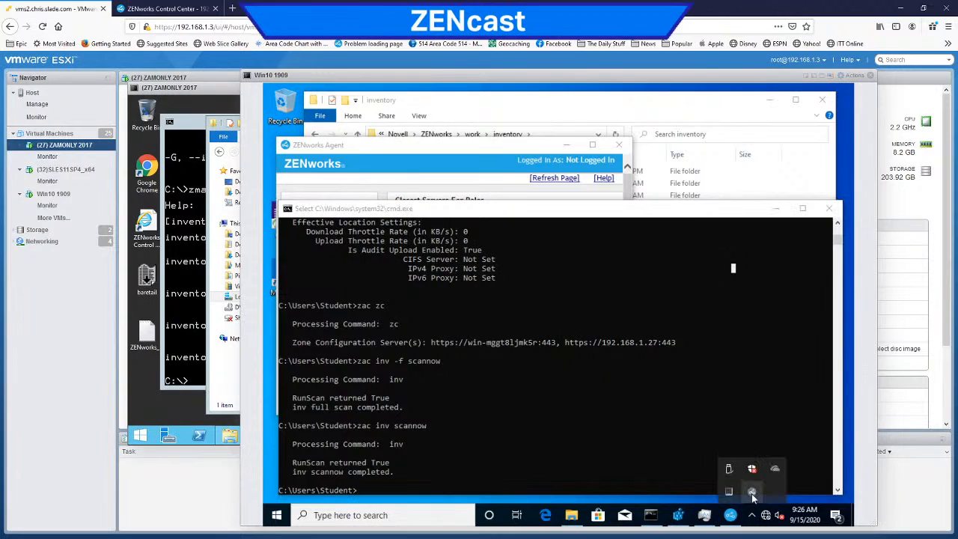
pyautogui.rightClick(752, 493)
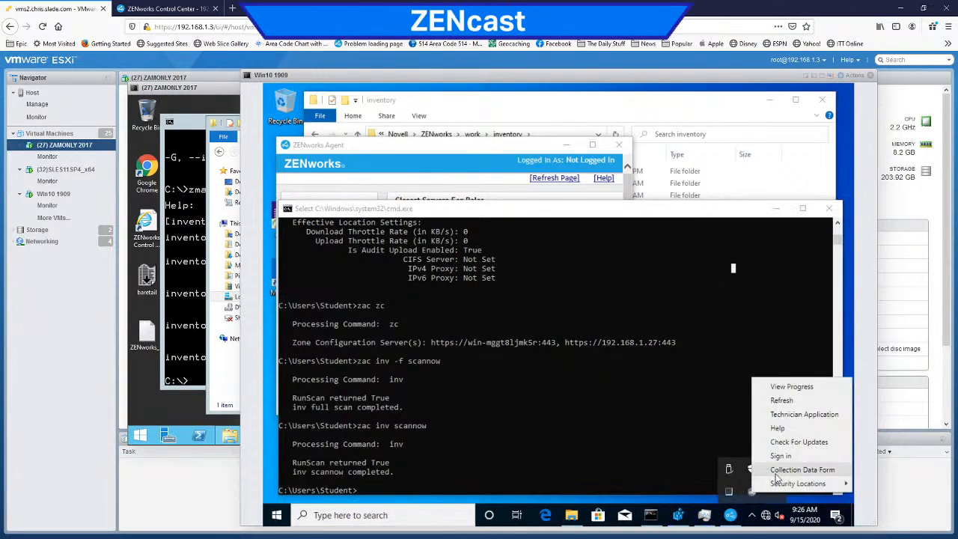
pyautogui.click(779, 470)
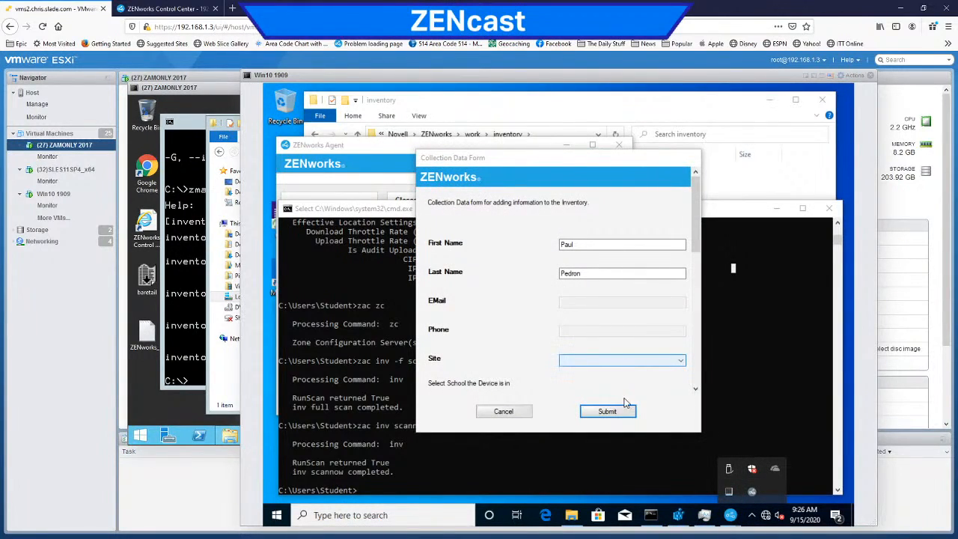
pyautogui.click(503, 412)
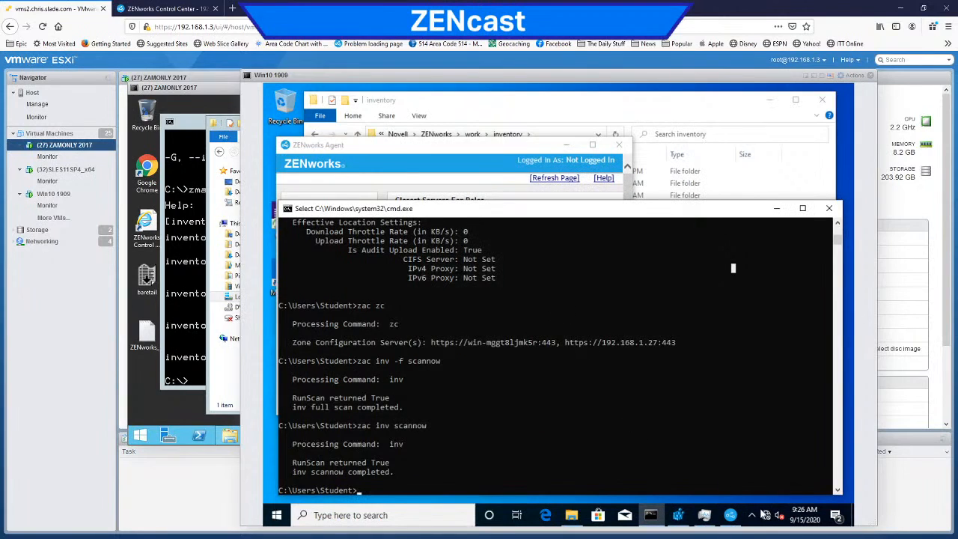
# Step: Reopen the Collection Data Form from the agent, look over its fields, and cancel it again
pyautogui.click(752, 515)
pyautogui.rightClick(753, 492)
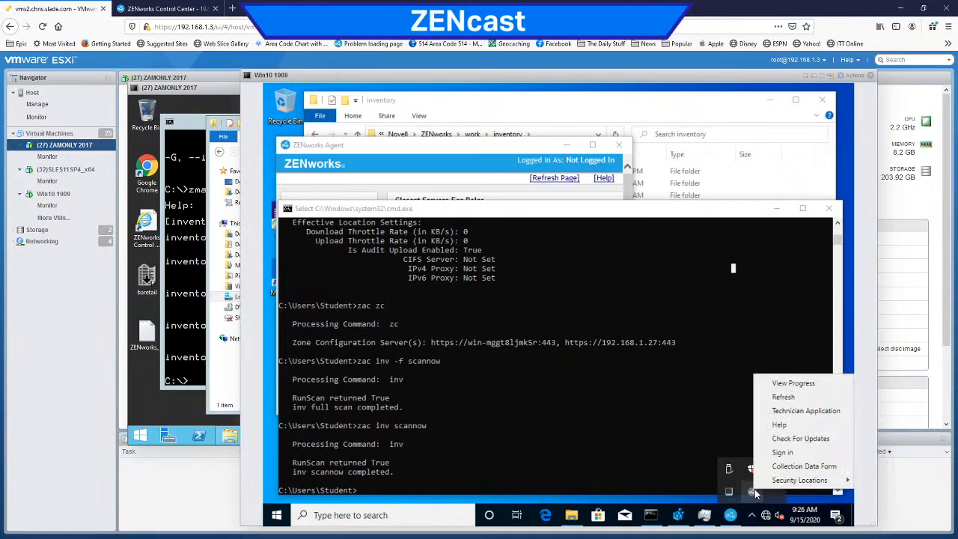
pyautogui.click(788, 467)
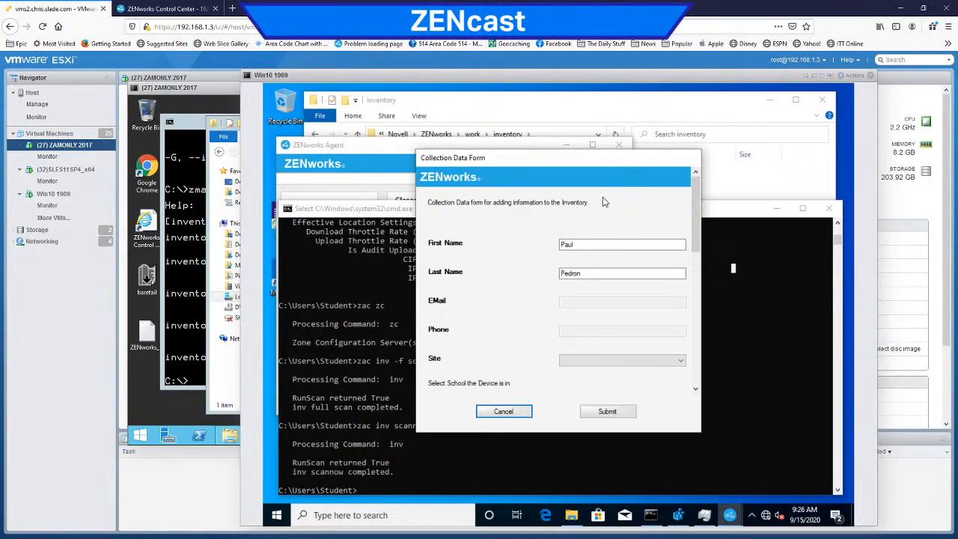
pyautogui.click(507, 414)
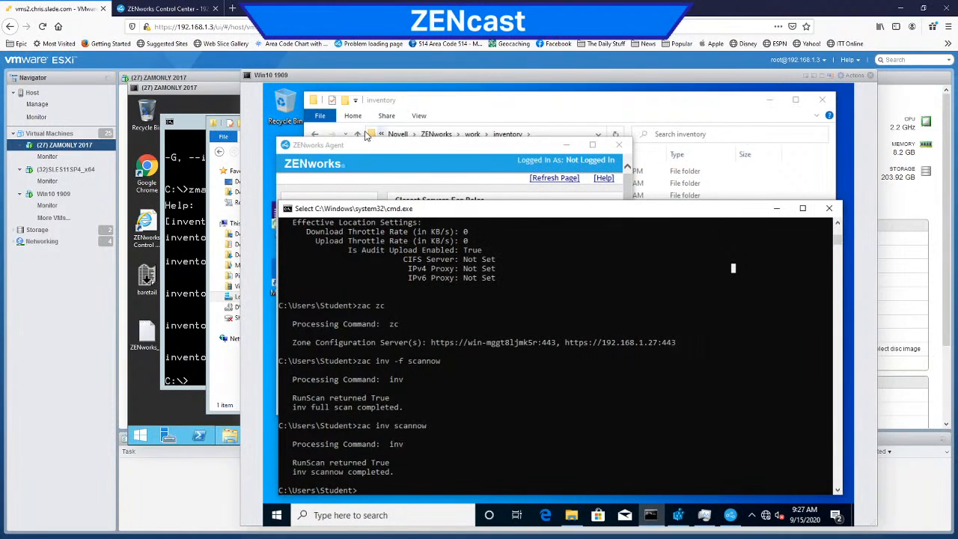
# Step: Switch to ZENworks Control Center and review the zone's Asset Inventory configuration page
pyautogui.click(193, 9)
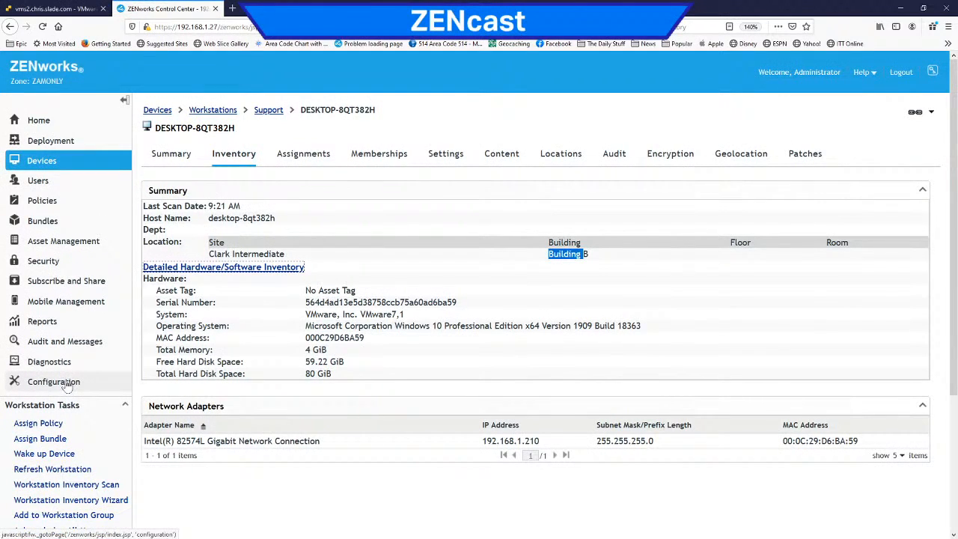
pyautogui.click(226, 235)
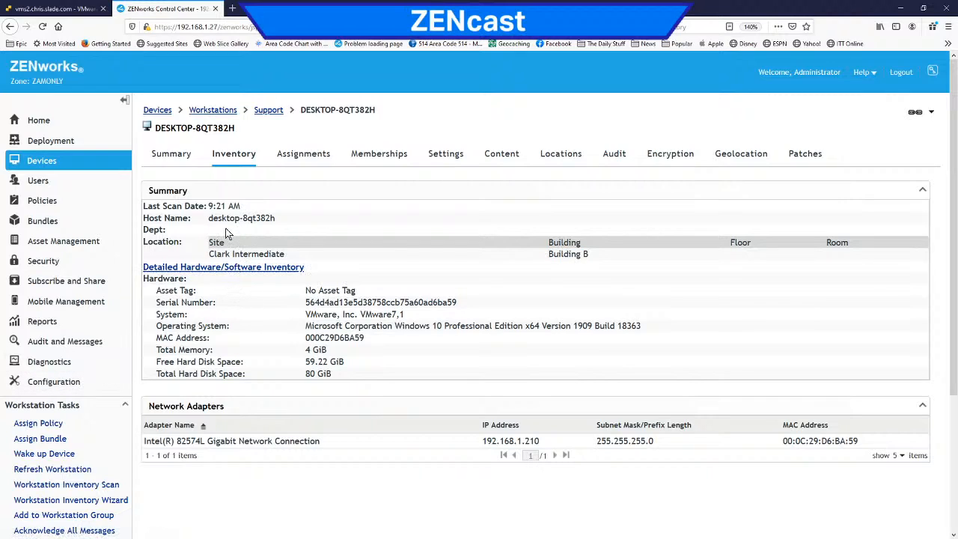
pyautogui.click(70, 384)
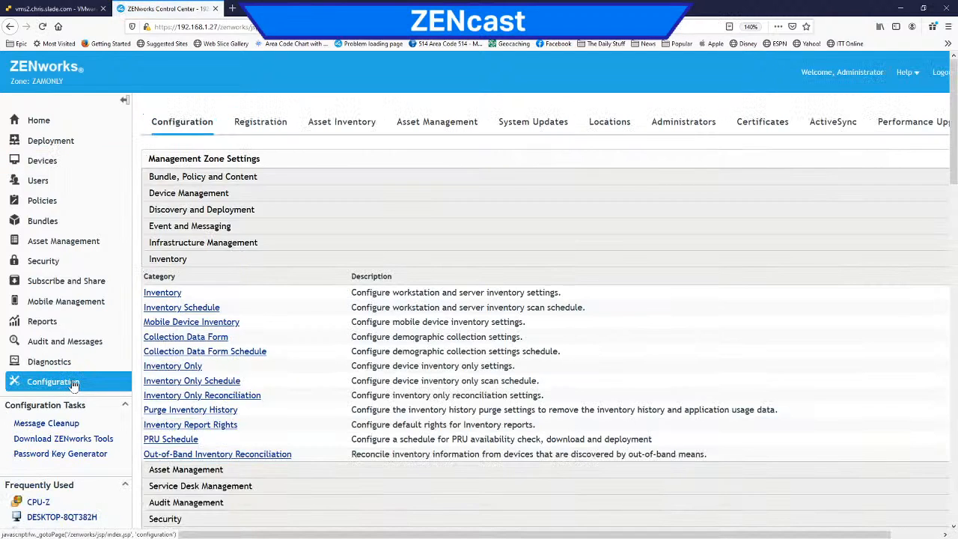
pyautogui.click(347, 131)
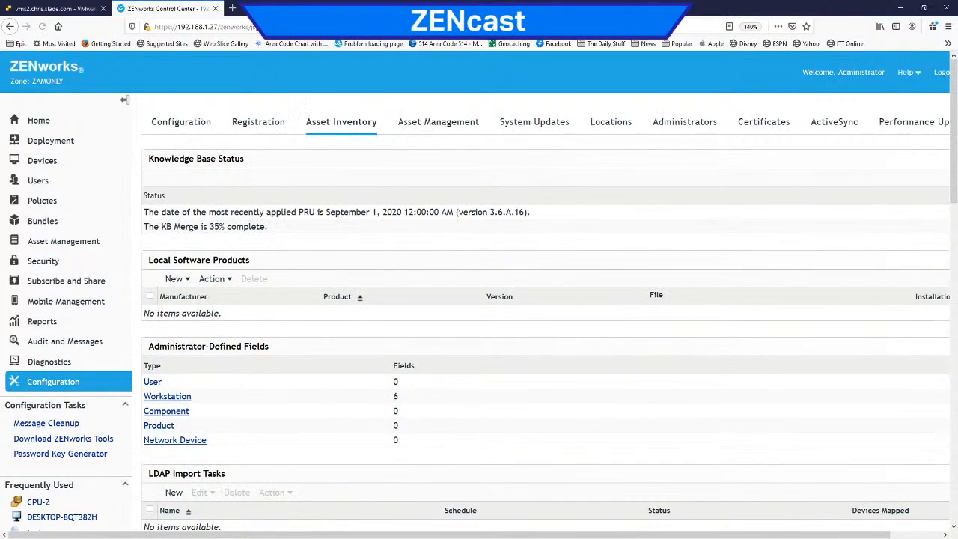
pyautogui.scroll(-4, 460, 177)
pyautogui.scroll(4, 296, 164)
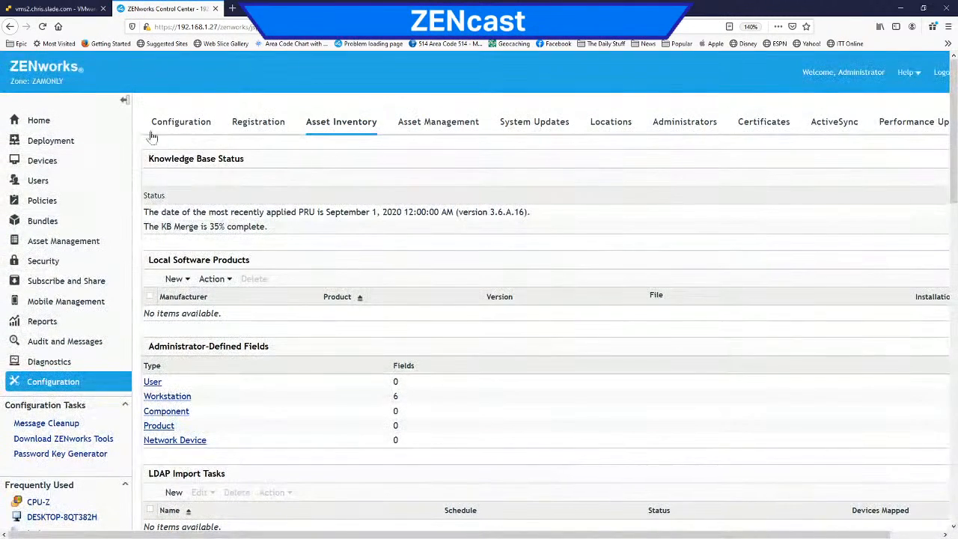
# Step: Open the discovery task test under Deployment and look through its last scan results
pyautogui.click(51, 141)
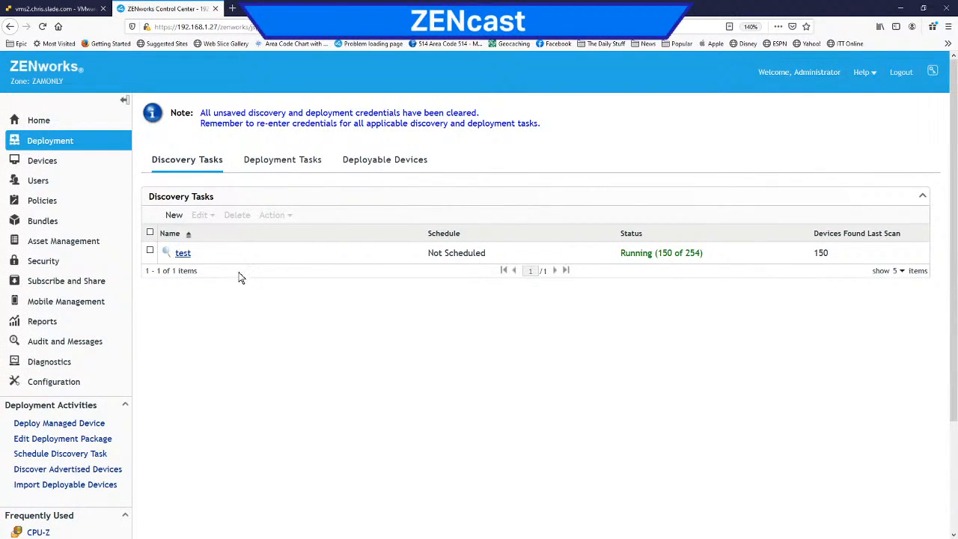
pyautogui.click(182, 253)
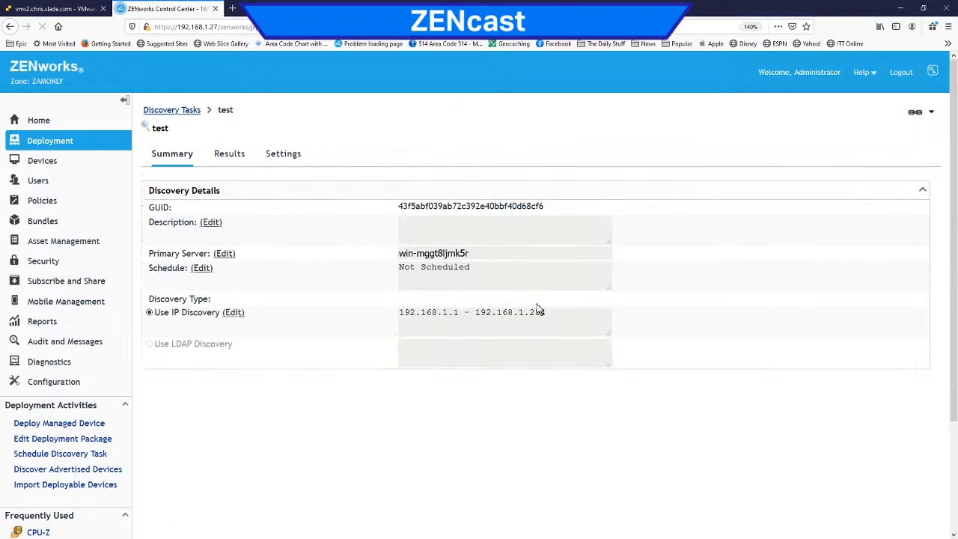
pyautogui.click(231, 158)
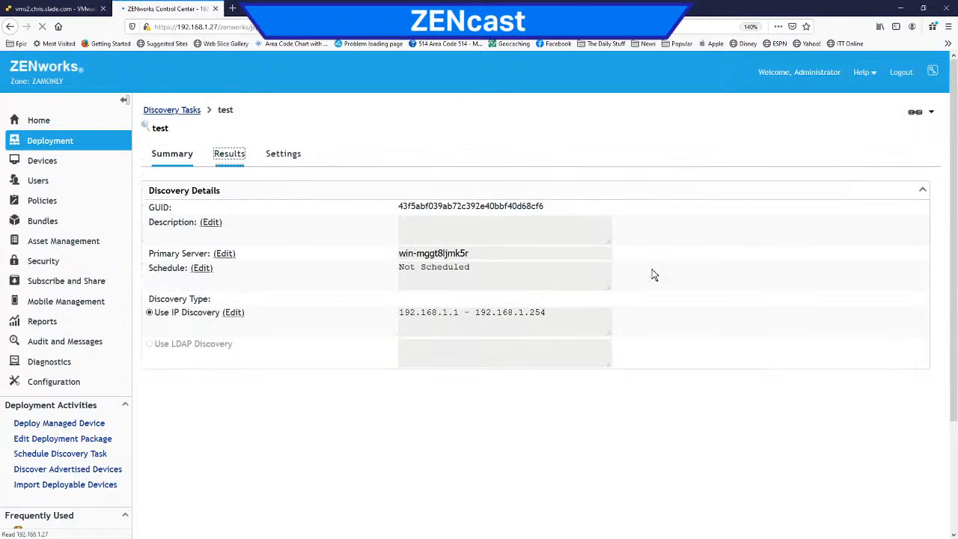
pyautogui.scroll(-2, 641, 272)
pyautogui.scroll(-3, 640, 272)
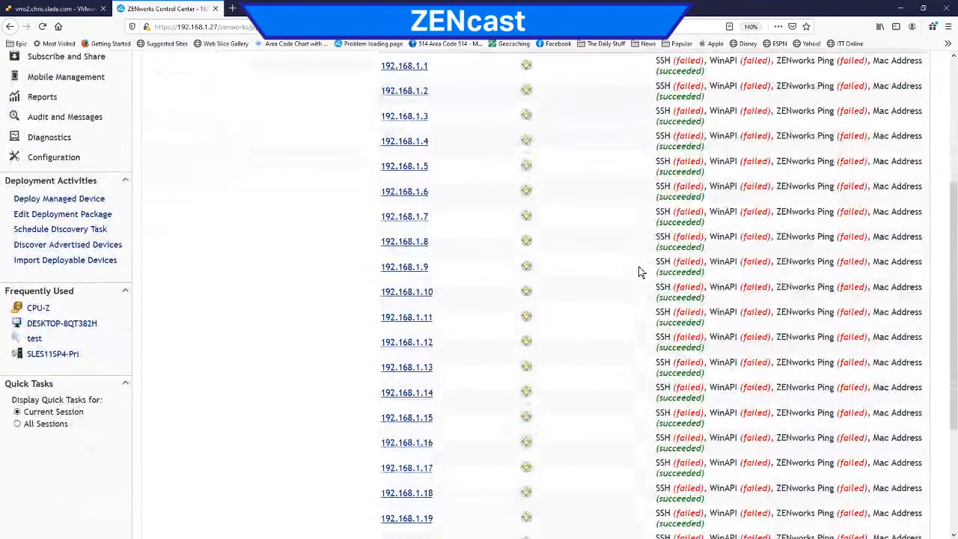
pyautogui.scroll(-4, 640, 273)
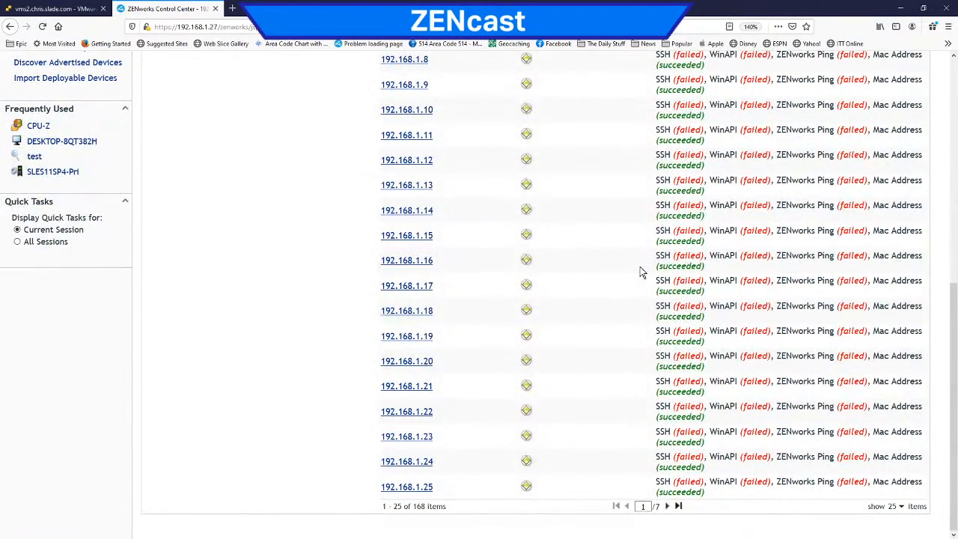
pyautogui.click(668, 507)
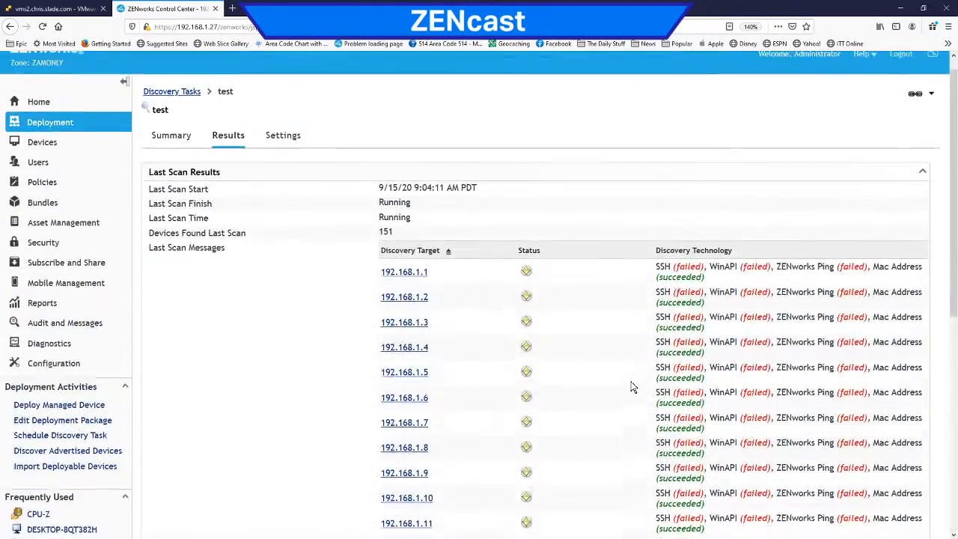
# Step: Show 500 items per page in the scan results and examine the status and discovery technology of every address
pyautogui.scroll(-8, 633, 385)
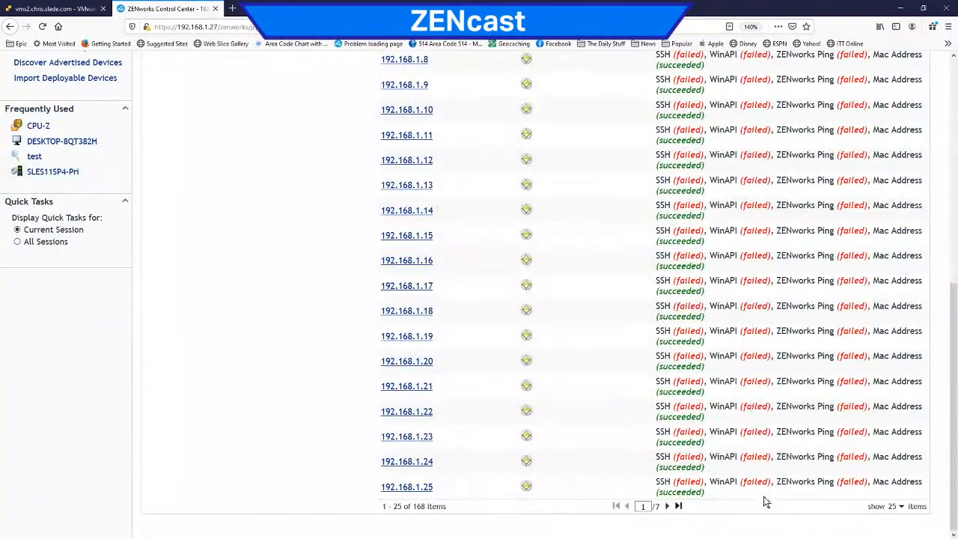
pyautogui.click(895, 506)
pyautogui.click(902, 483)
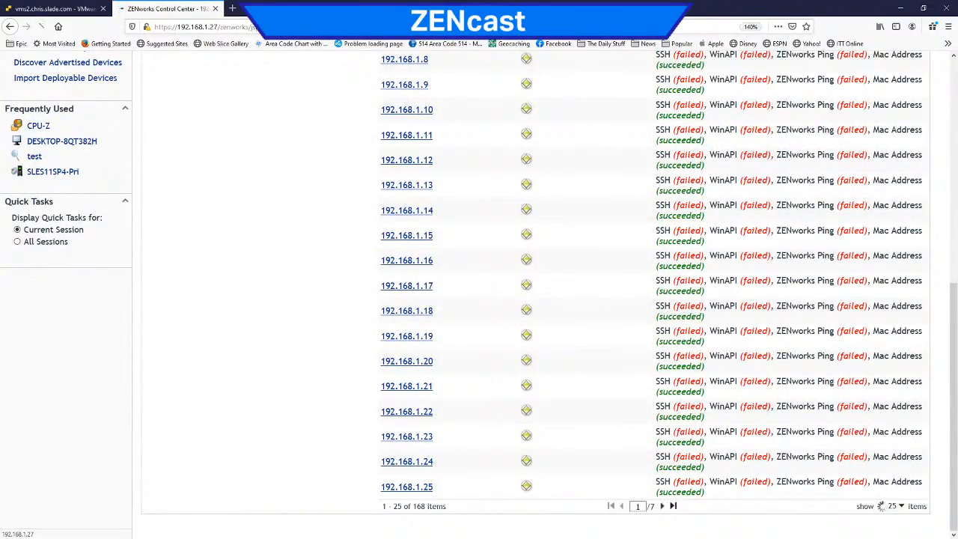
pyautogui.scroll(-10, 618, 388)
pyautogui.scroll(-15, 622, 390)
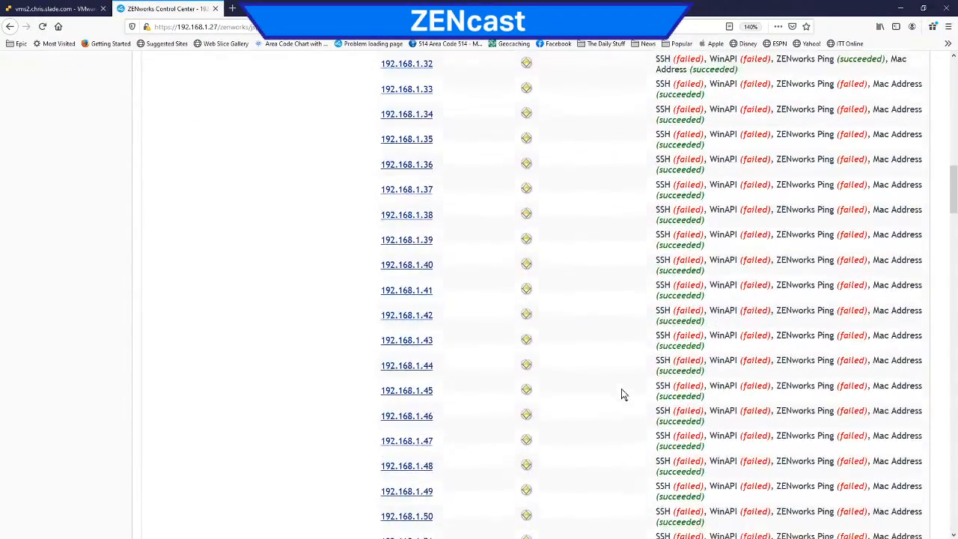
pyautogui.scroll(-14, 621, 394)
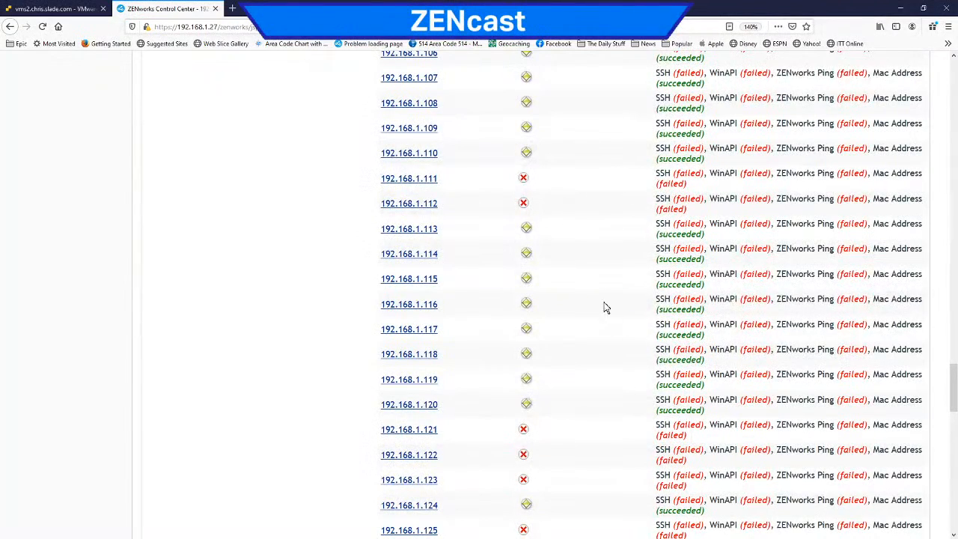
pyautogui.scroll(-14, 574, 392)
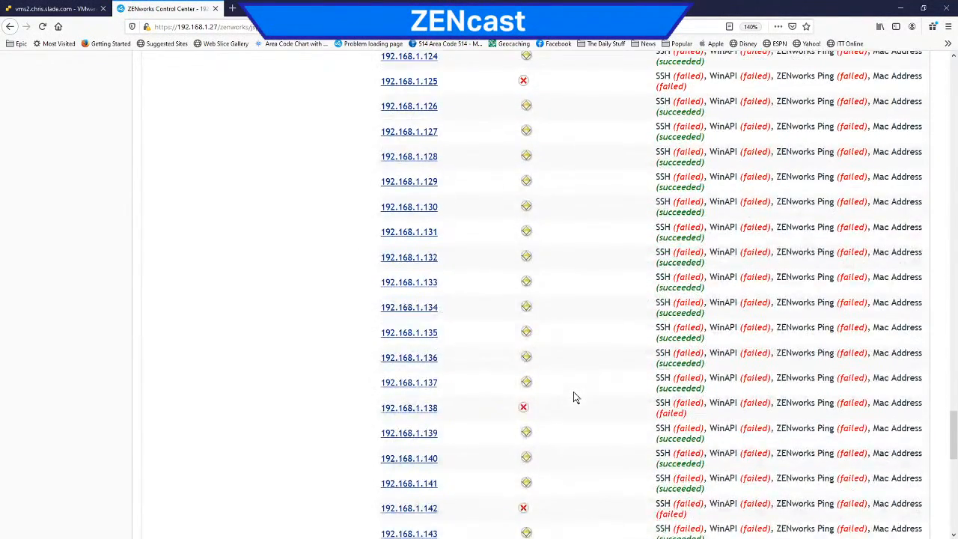
pyautogui.scroll(-20, 574, 392)
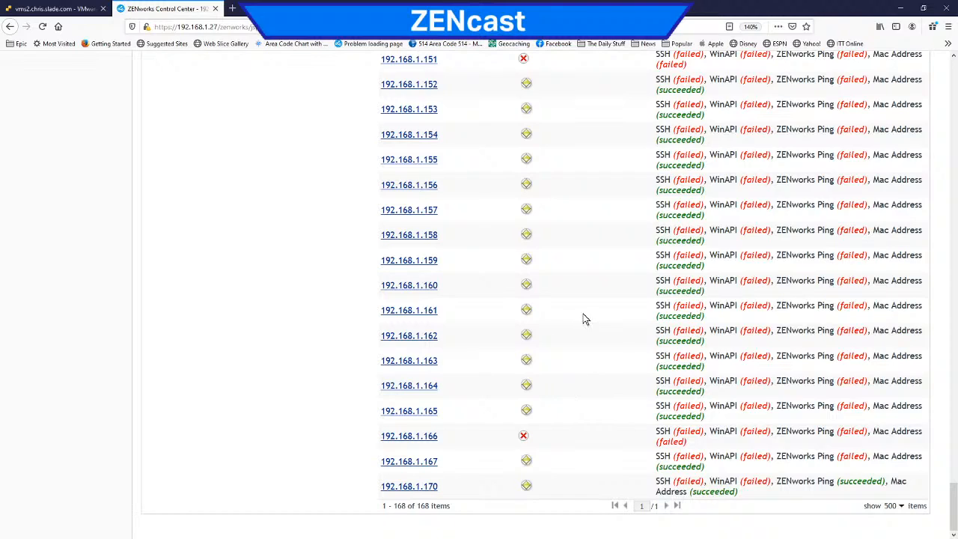
# Step: Switch to the VMware ESXi console and run ipconfig in the Win10 1909 machine's command prompt
pyautogui.click(80, 9)
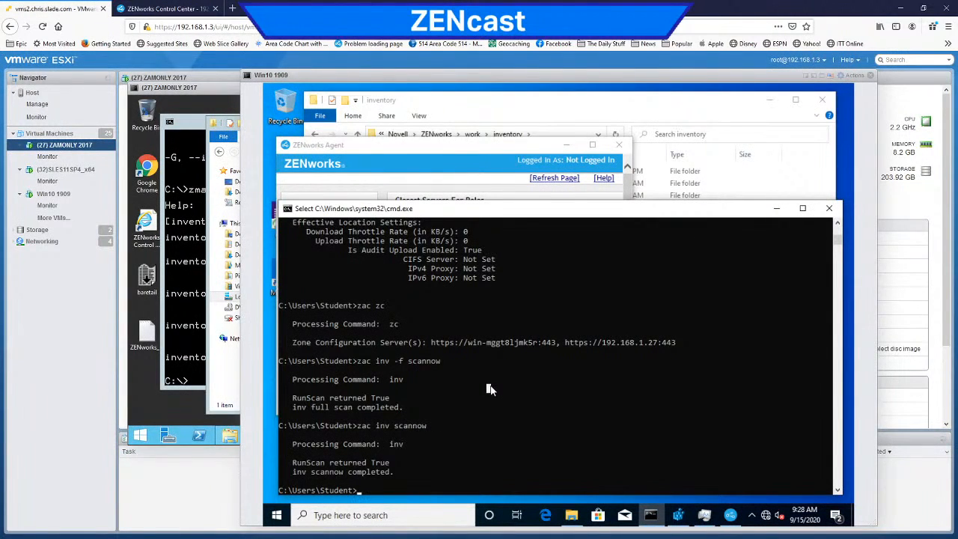
pyautogui.write('ipconfig')
pyautogui.press('Return')
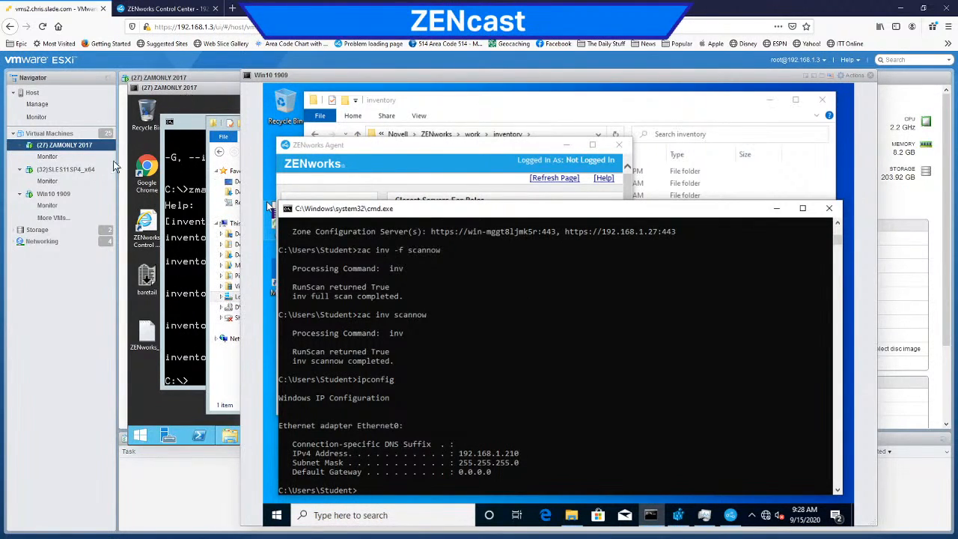
# Step: Bring up the SLES11SP4_x64 virtual machine, run ifconfig in its terminal, and highlight the eth0 address
pyautogui.click(88, 170)
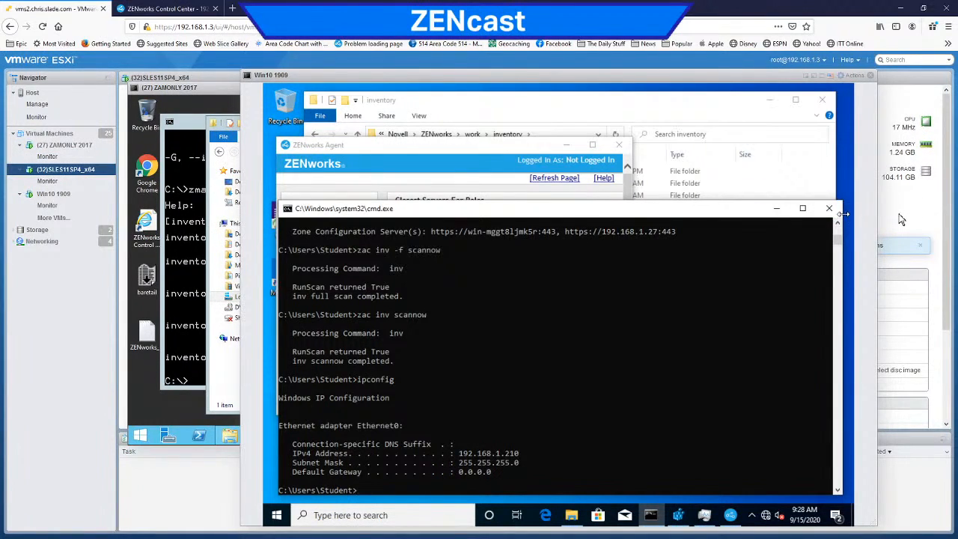
pyautogui.moveTo(301, 85); pyautogui.dragTo(373, 99)
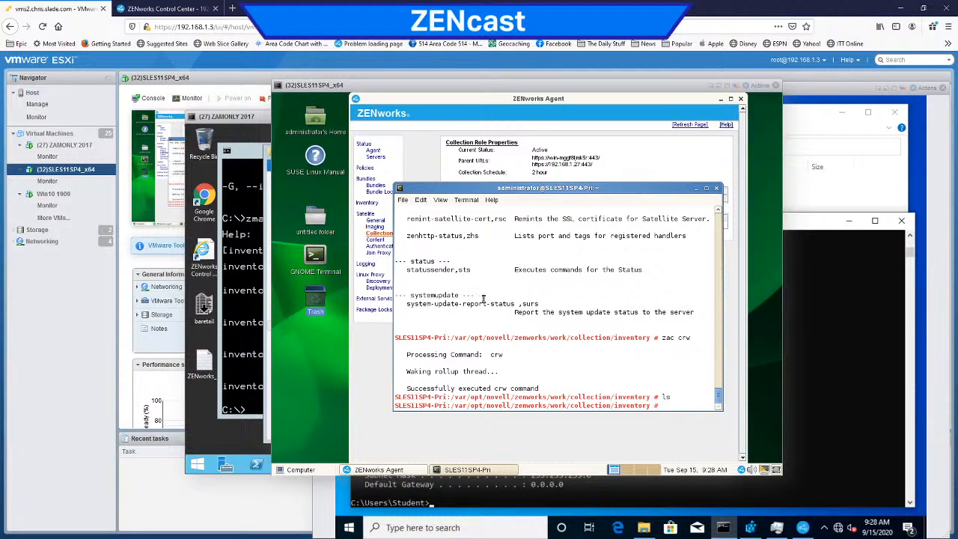
pyautogui.moveTo(612, 312); pyautogui.dragTo(612, 316)
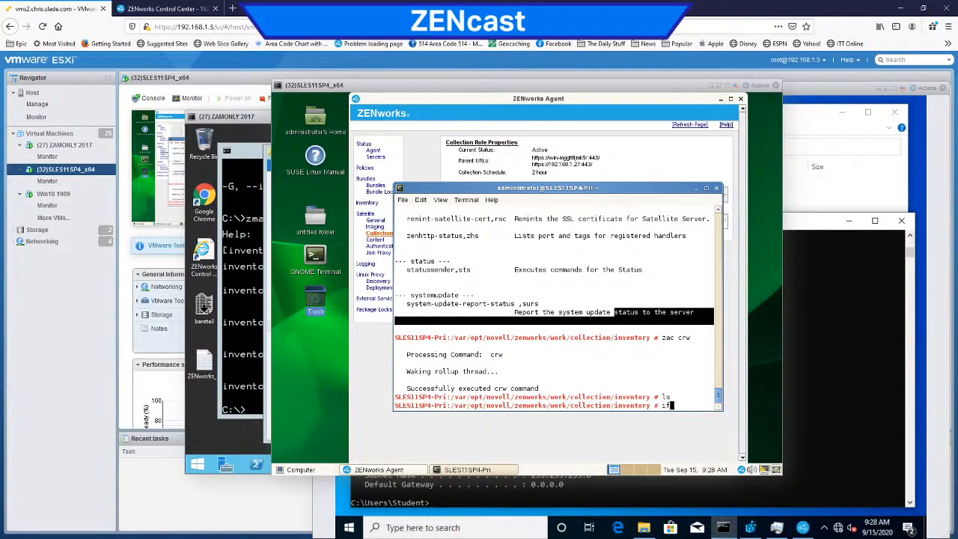
pyautogui.write('ig')
pyautogui.press('Return')
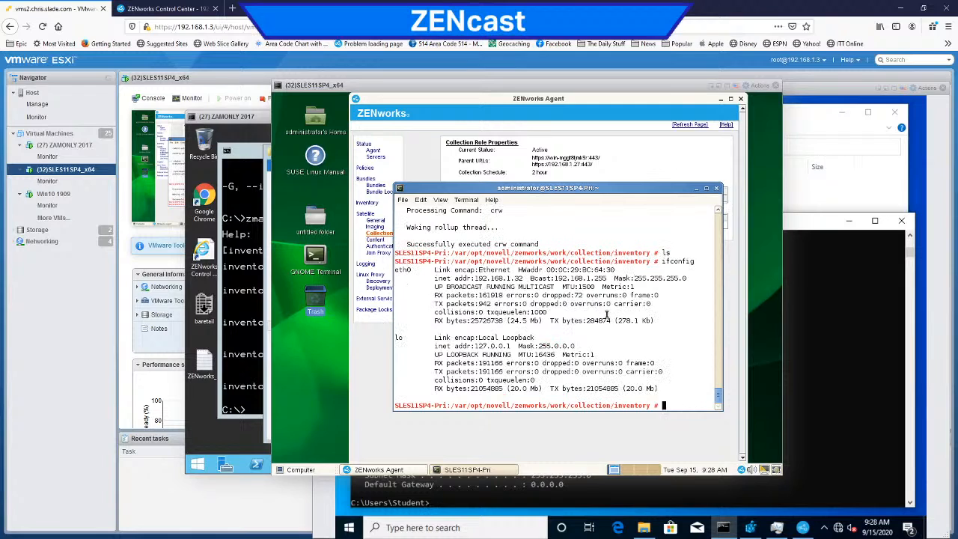
pyautogui.moveTo(529, 278); pyautogui.dragTo(483, 279)
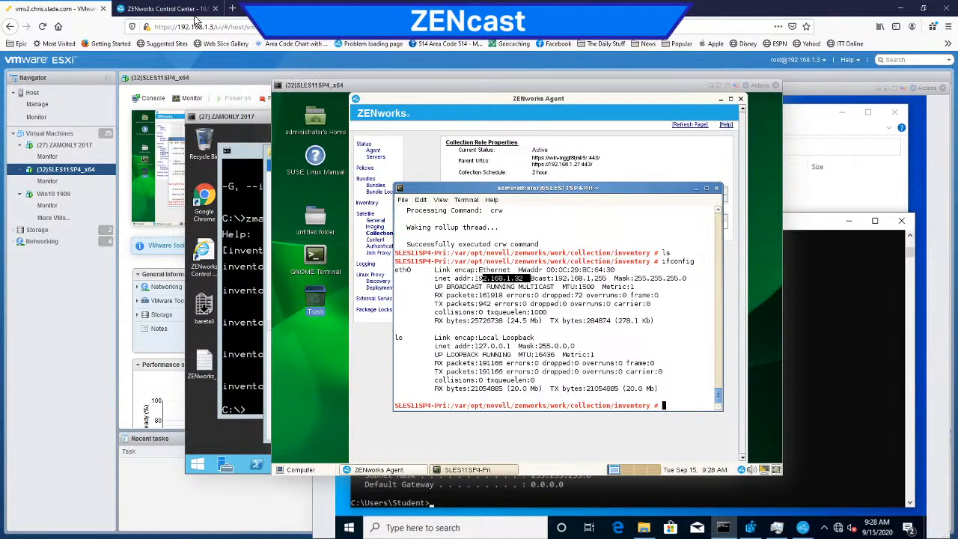
# Step: Switch back to ZENworks Control Center and highlight the ZENworks Ping result for 192.168.1.32 in the scan results
pyautogui.click(166, 9)
pyautogui.scroll(20, 335, 265)
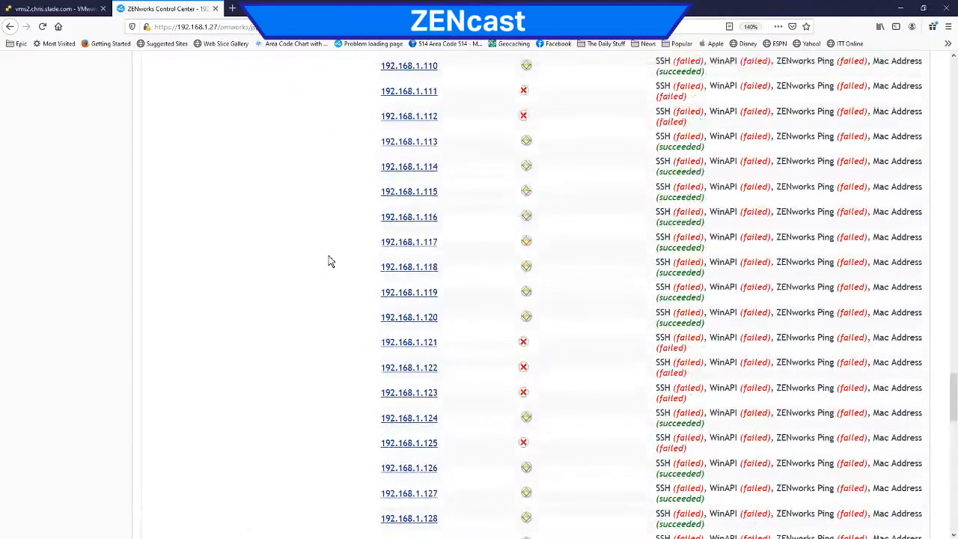
pyautogui.scroll(11, 328, 251)
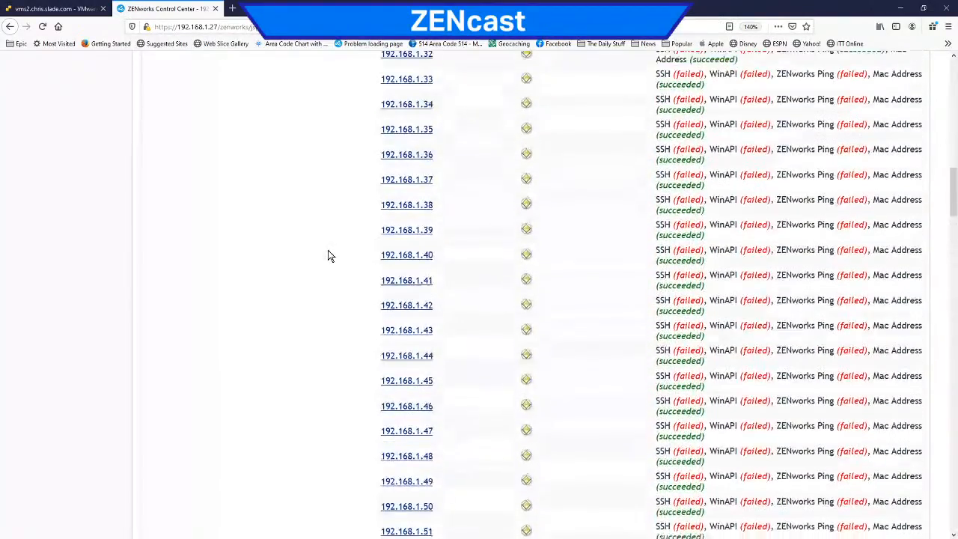
pyautogui.scroll(2, 328, 256)
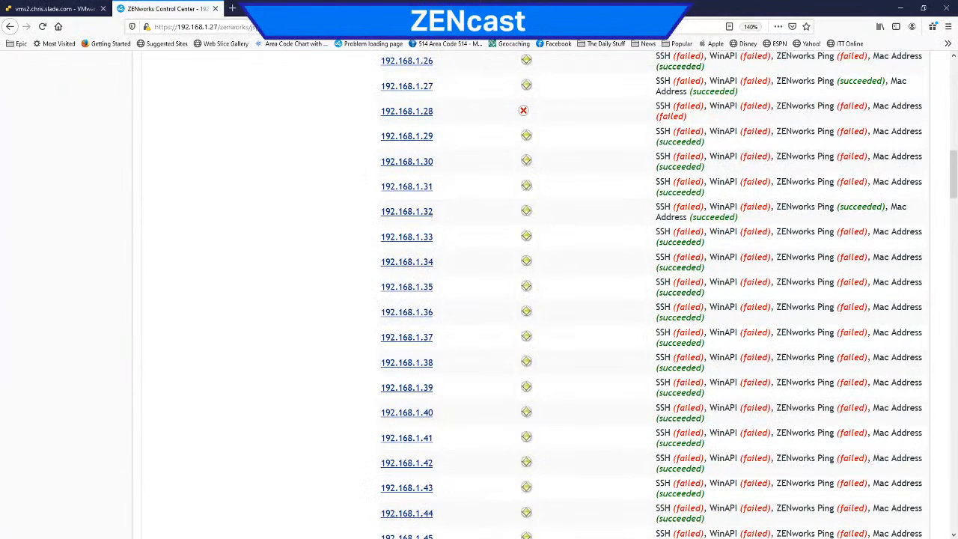
pyautogui.moveTo(776, 207); pyautogui.dragTo(887, 206)
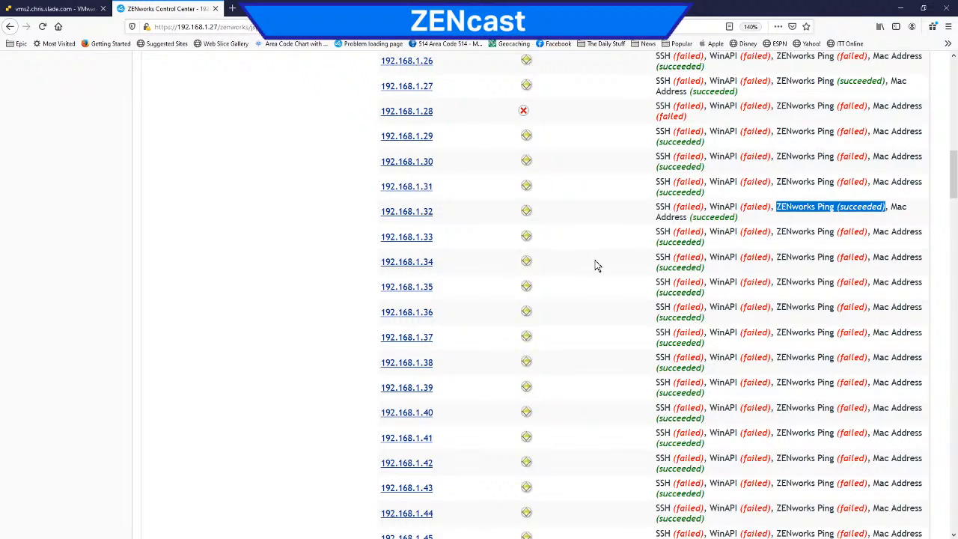
# Step: Try overriding the system Discovery settings for the test task and revert the override
pyautogui.scroll(-4, 597, 266)
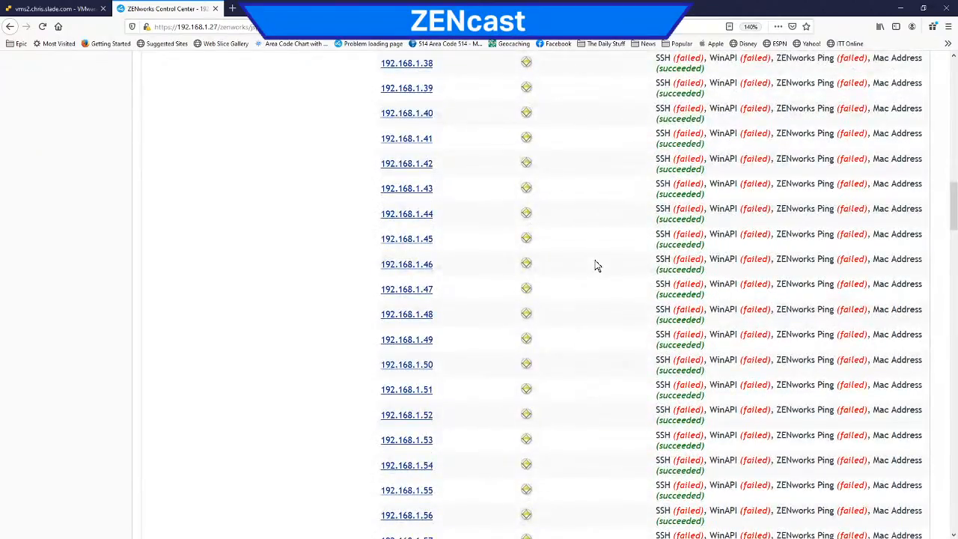
pyautogui.scroll(5, 596, 266)
pyautogui.scroll(10, 597, 266)
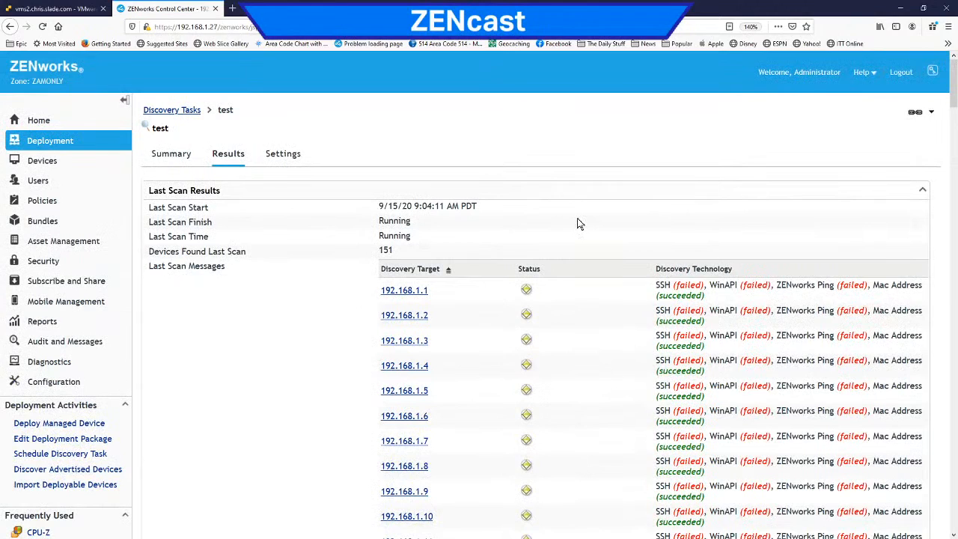
pyautogui.click(283, 156)
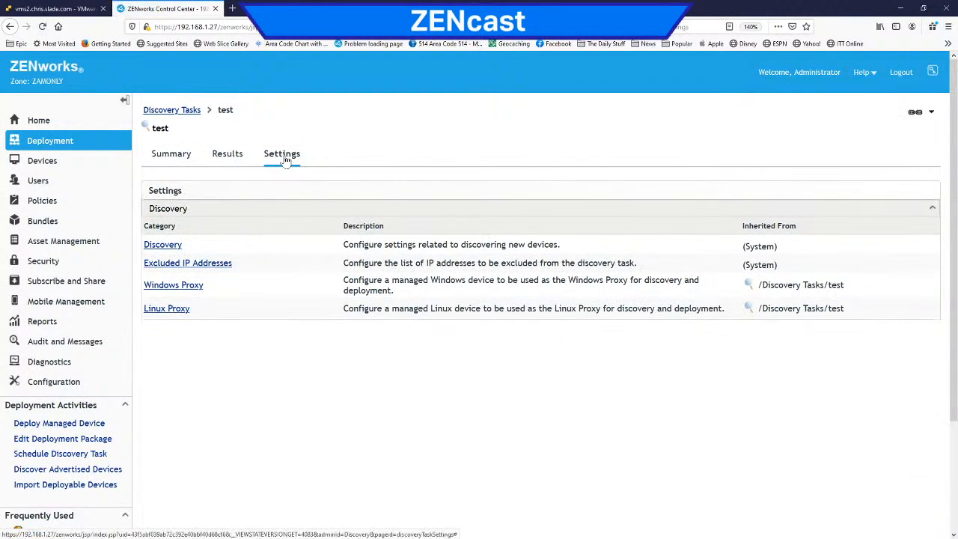
pyautogui.click(162, 246)
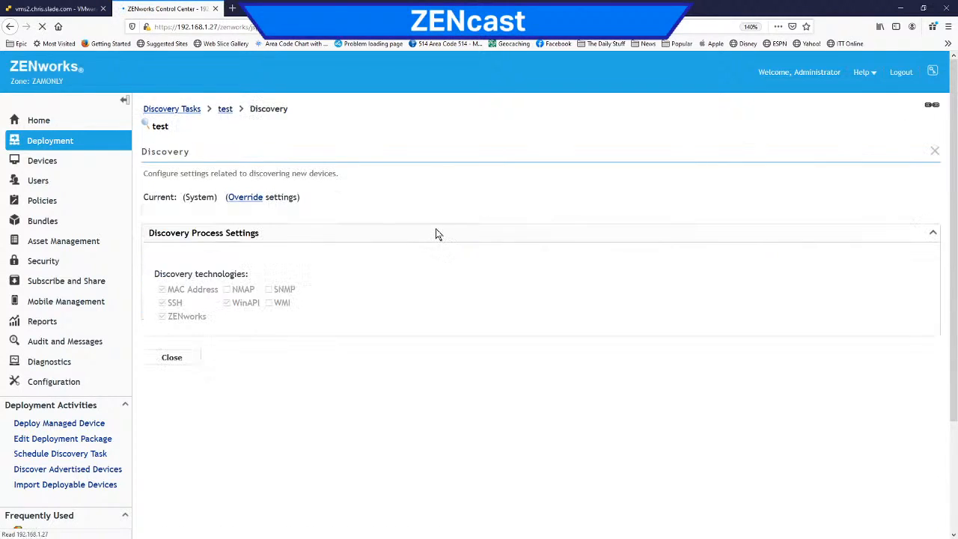
pyautogui.click(245, 200)
pyautogui.click(227, 318)
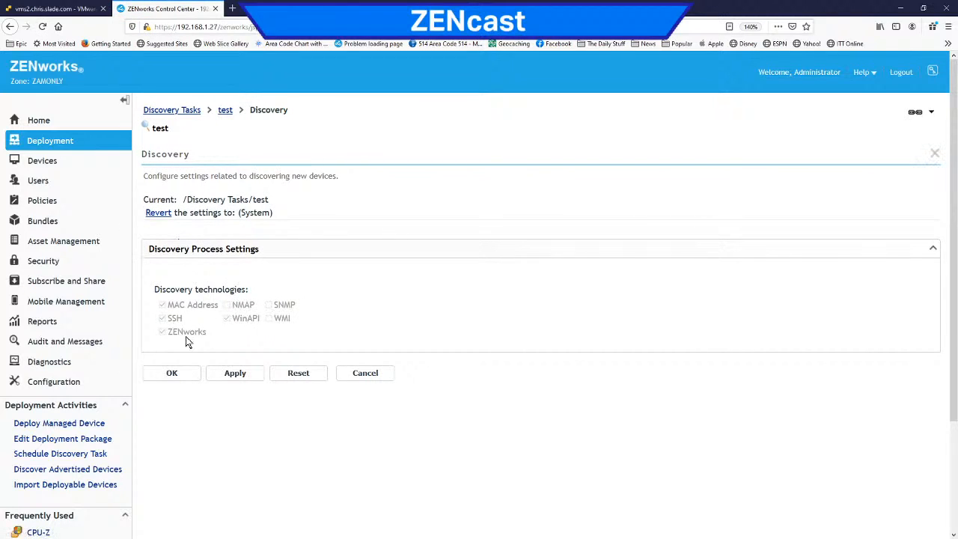
pyautogui.click(300, 372)
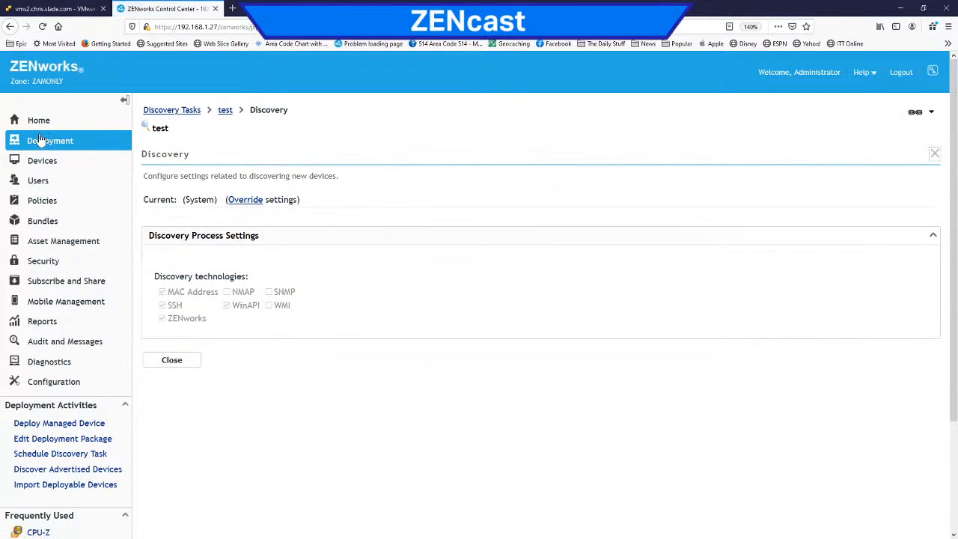
# Step: Open the zone's Asset Inventory configuration and bring up the Device Search section
pyautogui.click(32, 383)
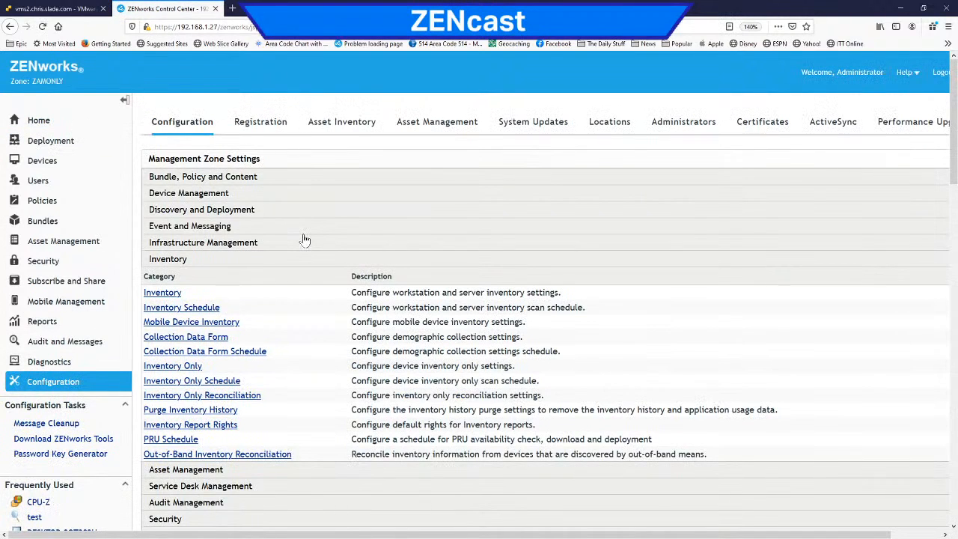
pyautogui.click(337, 126)
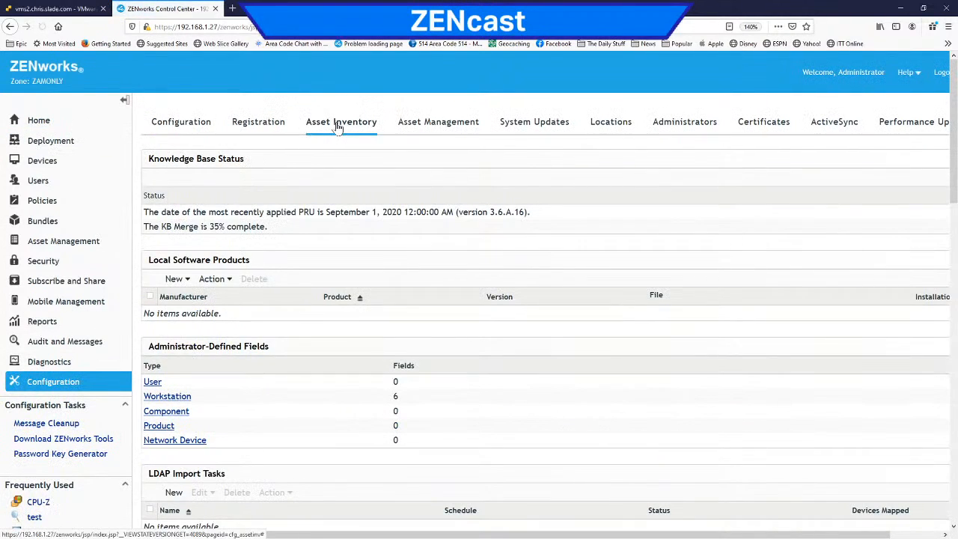
pyautogui.scroll(-5, 349, 255)
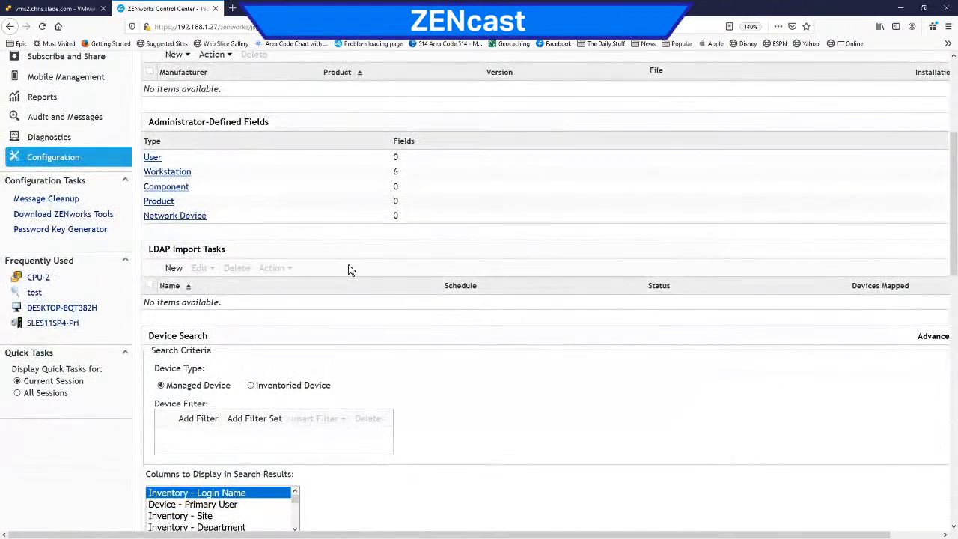
pyautogui.scroll(-1, 349, 269)
pyautogui.scroll(1, 350, 268)
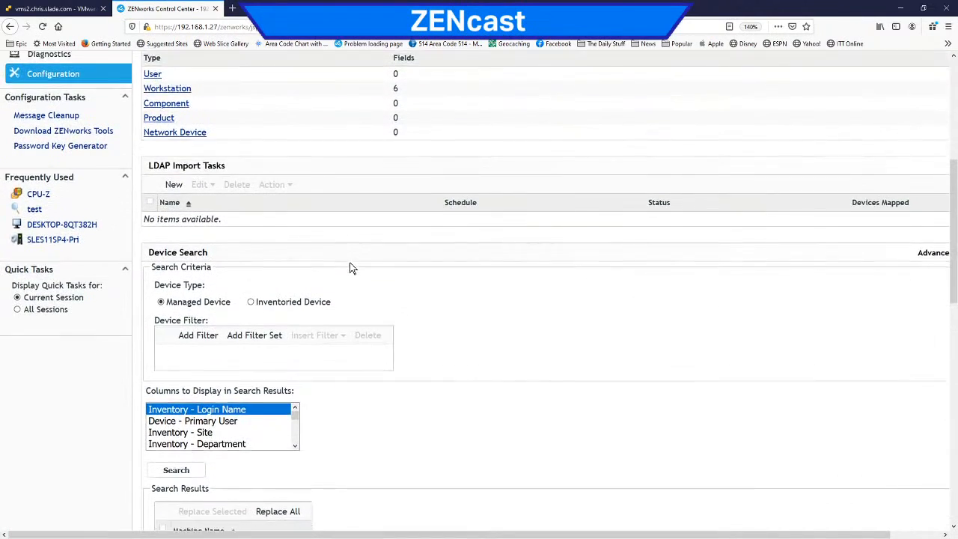
pyautogui.scroll(-2, 351, 268)
# Step: Add a device search filter for Inventory - IP Address with the condition Contains 192.168.1
pyautogui.click(196, 196)
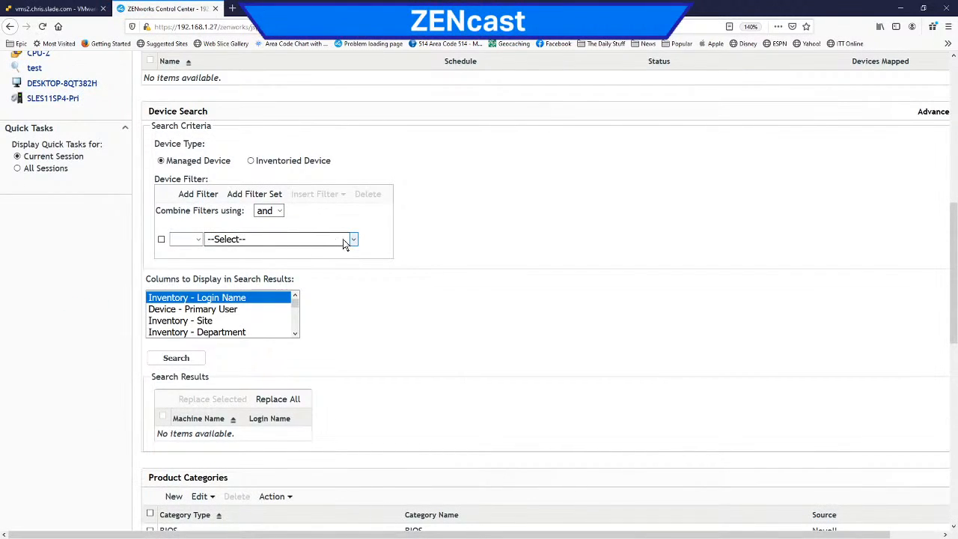
pyautogui.click(353, 241)
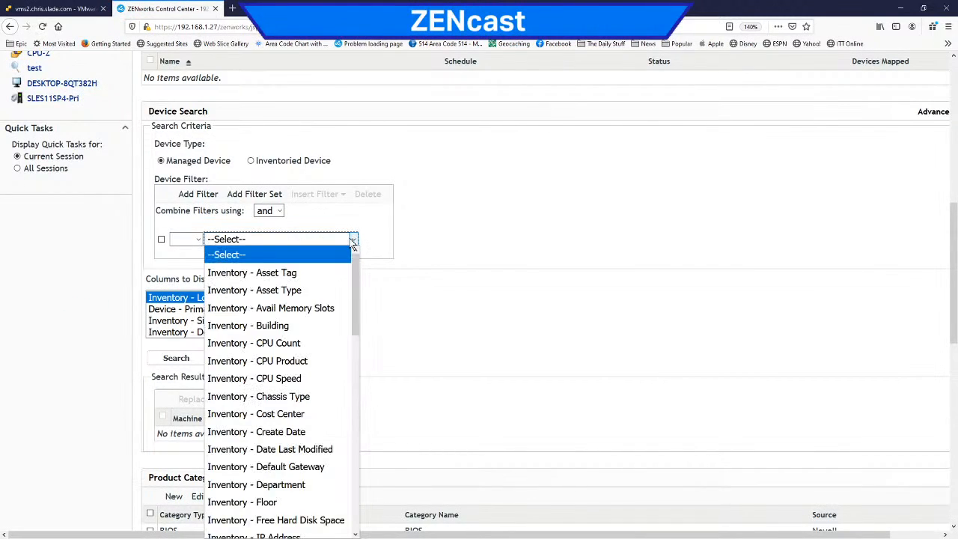
pyautogui.scroll(-2, 319, 432)
pyautogui.click(303, 430)
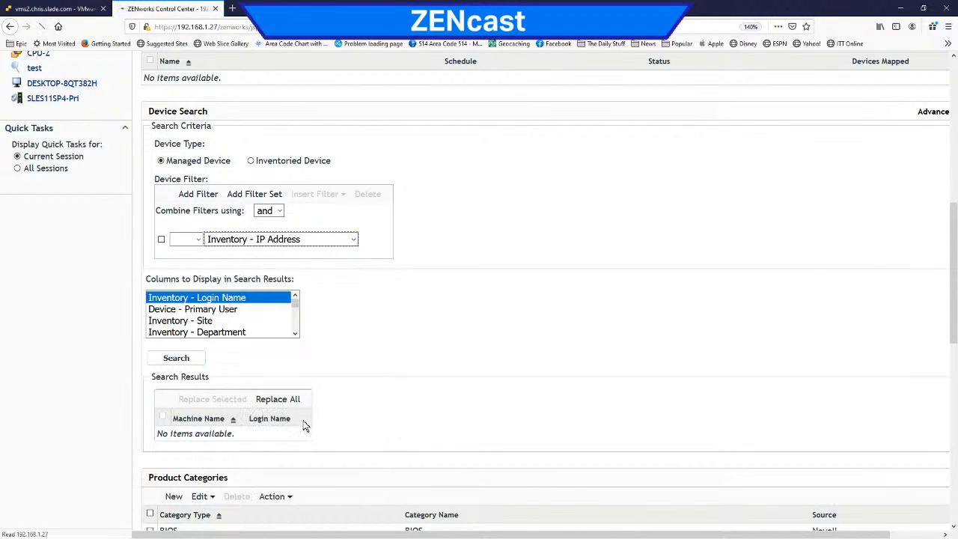
pyautogui.click(446, 240)
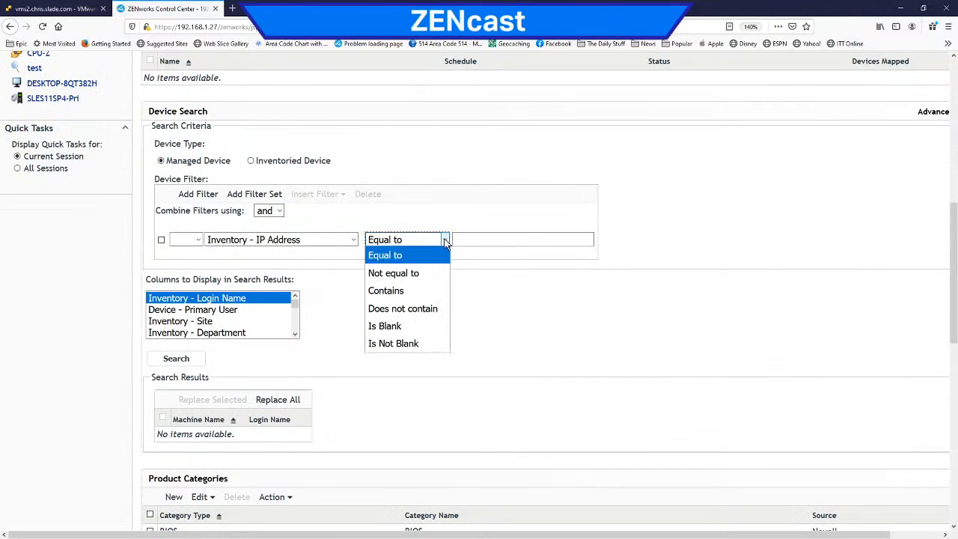
pyautogui.click(424, 289)
pyautogui.click(457, 240)
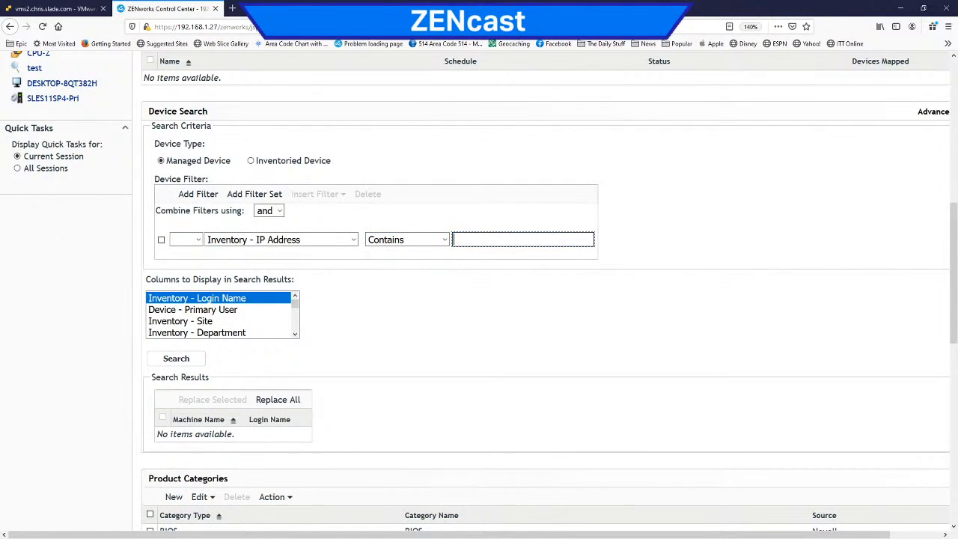
pyautogui.write('192.168.1.')
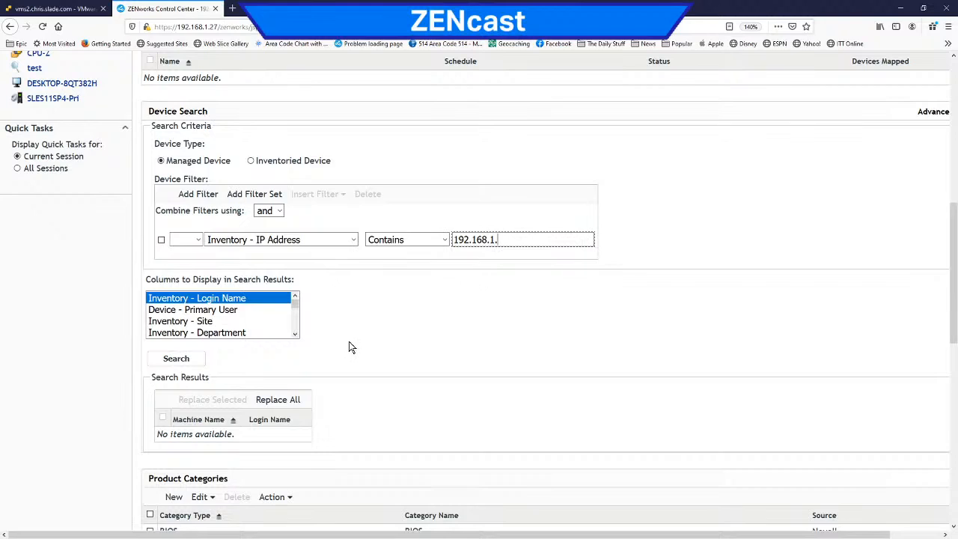
# Step: Choose Inventory Site, Department, Building, Floor and Room as columns to display in the device search results
pyautogui.click(218, 324)
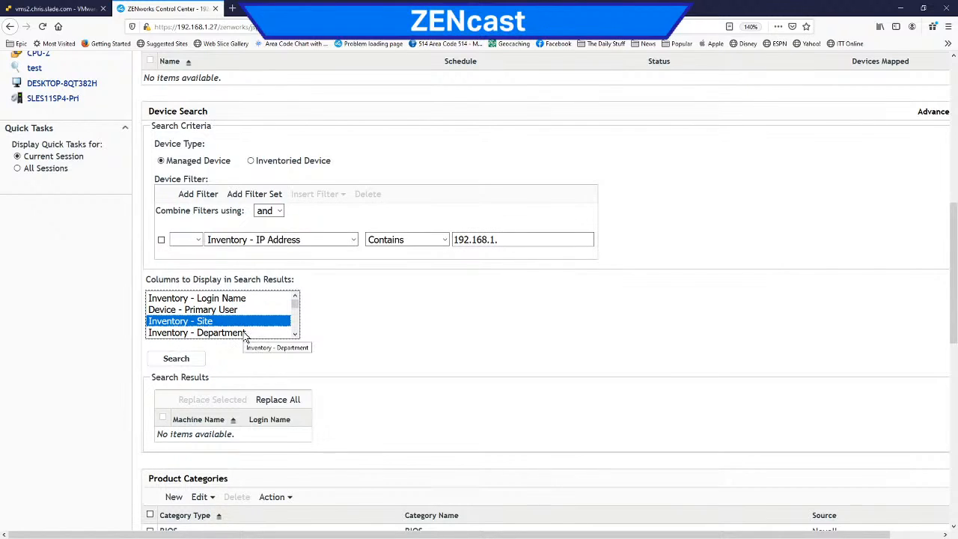
pyautogui.click(244, 334)
pyautogui.keyDown('ctrl'); pyautogui.click(241, 323); pyautogui.keyUp('ctrl')
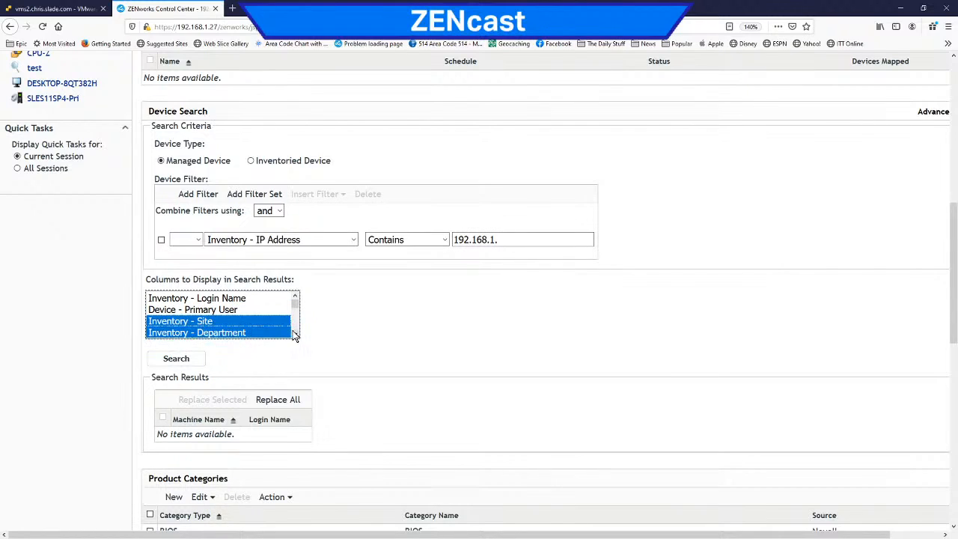
pyautogui.click(294, 335)
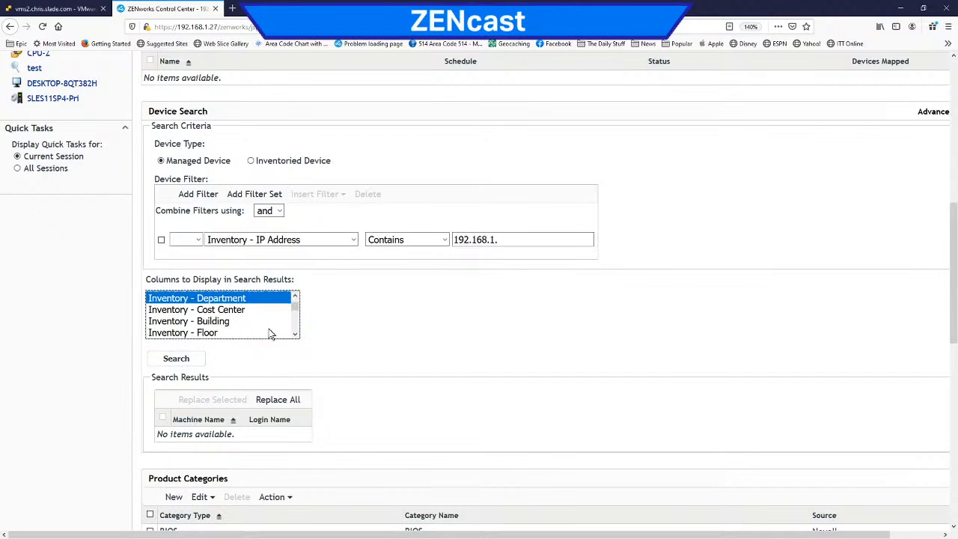
pyautogui.keyDown('ctrl'); pyautogui.click(224, 322); pyautogui.keyUp('ctrl')
pyautogui.keyDown('ctrl'); pyautogui.click(220, 333); pyautogui.keyUp('ctrl')
pyautogui.click(295, 335)
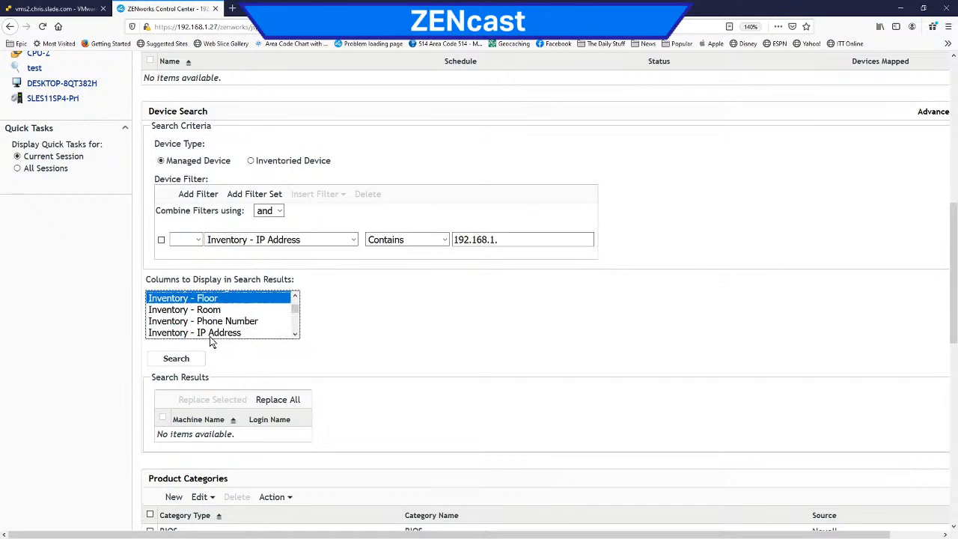
pyautogui.keyDown('ctrl'); pyautogui.click(214, 311); pyautogui.keyUp('ctrl')
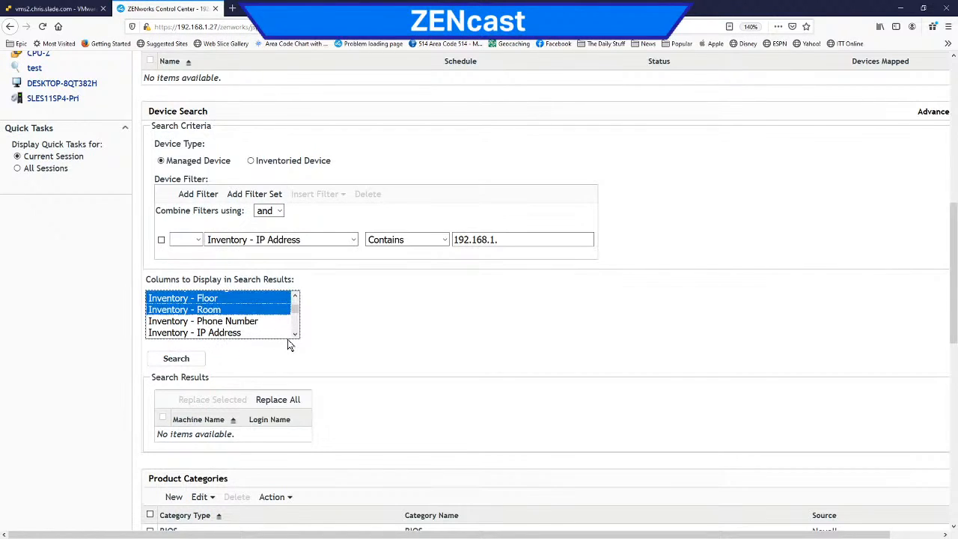
# Step: Add Inventory - Asset Tag, System Information and Operating System to the selected search result columns
pyautogui.click(295, 335)
pyautogui.click(295, 336)
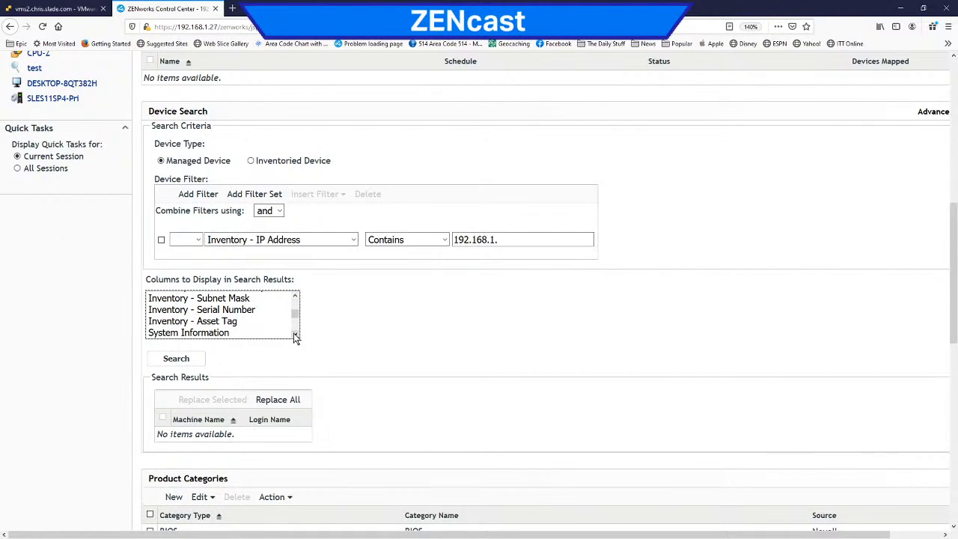
pyautogui.keyDown('ctrl'); pyautogui.click(223, 322); pyautogui.keyUp('ctrl')
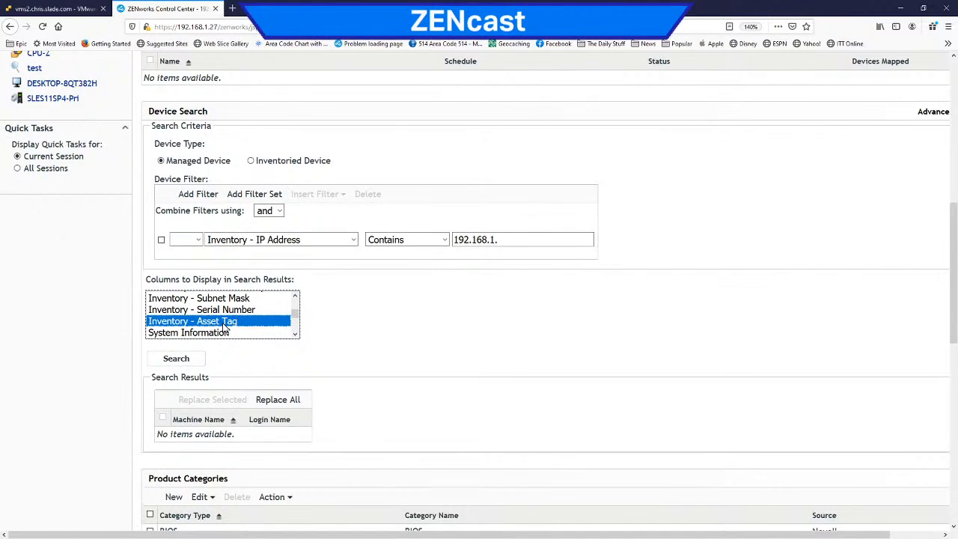
pyautogui.click(295, 336)
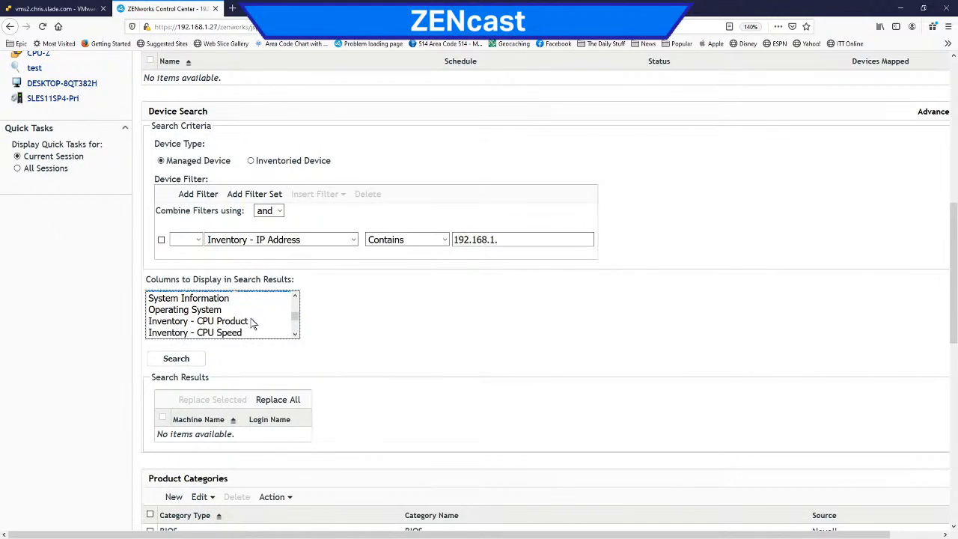
pyautogui.keyDown('ctrl'); pyautogui.click(227, 299); pyautogui.keyUp('ctrl')
pyautogui.keyDown('ctrl'); pyautogui.click(229, 310); pyautogui.keyUp('ctrl')
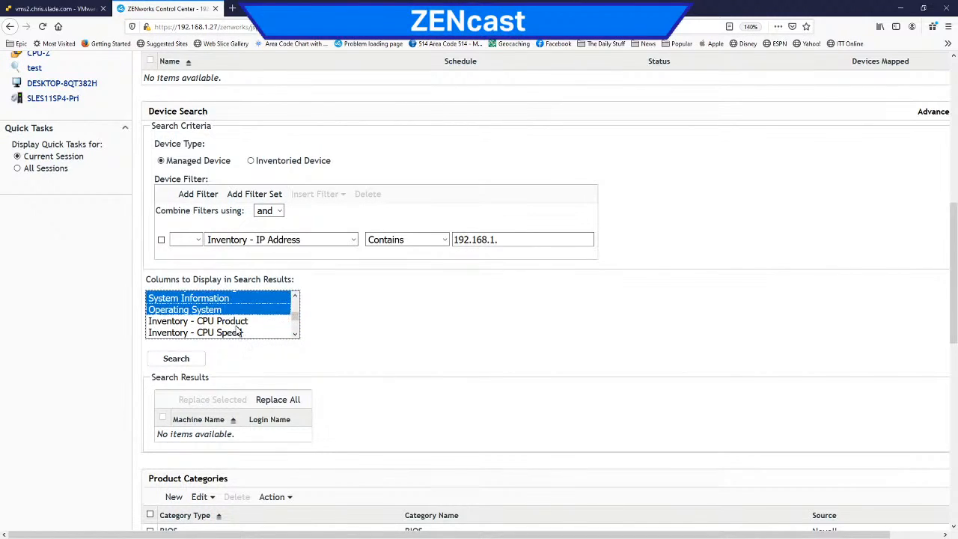
# Step: Add Monitor #1 and Monitor #2 to the selected result columns and run the device search
pyautogui.click(295, 335)
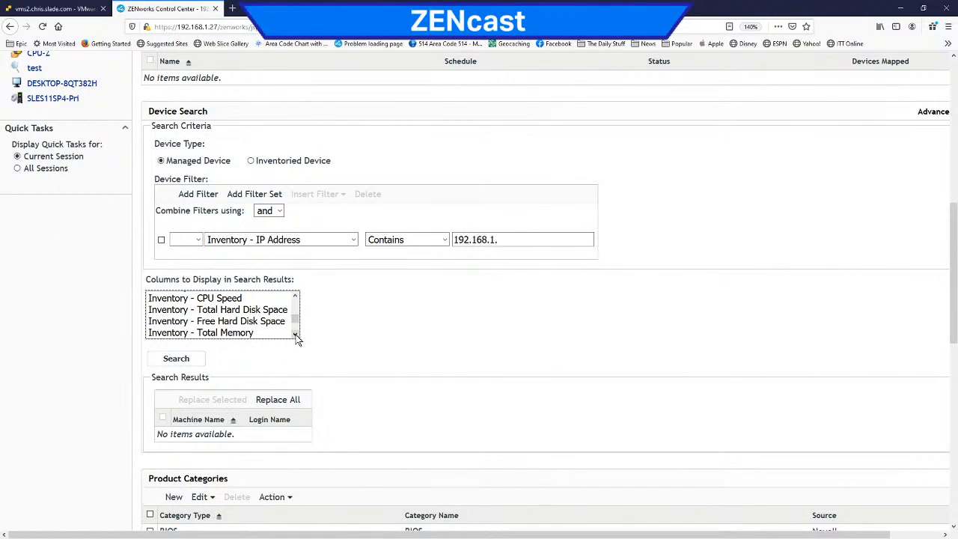
pyautogui.click(295, 335)
pyautogui.click(296, 335)
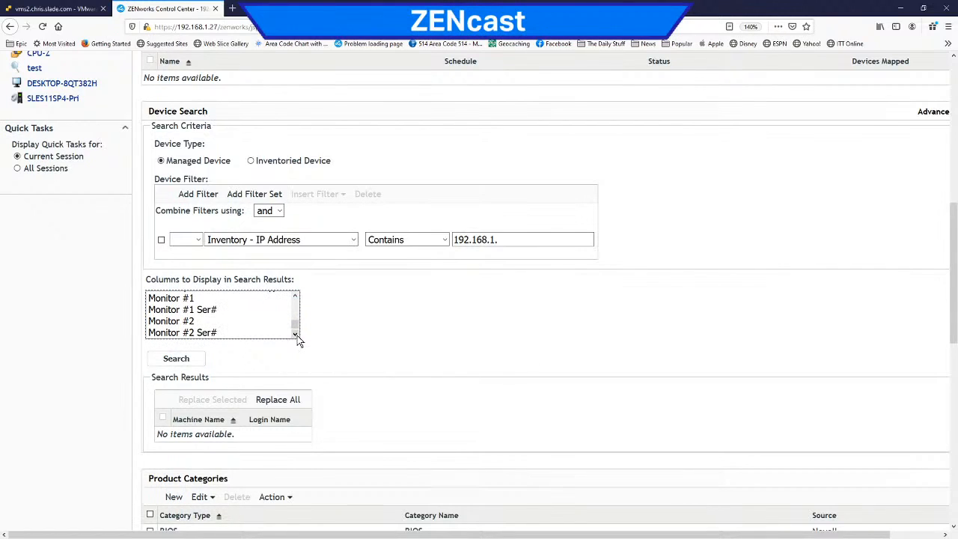
pyautogui.keyDown('ctrl'); pyautogui.click(193, 299); pyautogui.keyUp('ctrl')
pyautogui.keyDown('ctrl'); pyautogui.click(194, 322); pyautogui.keyUp('ctrl')
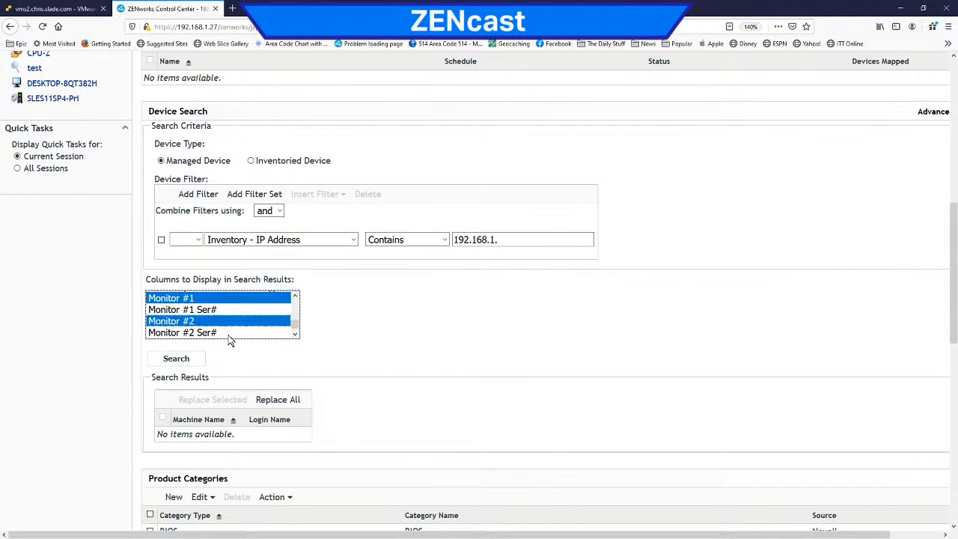
pyautogui.click(196, 362)
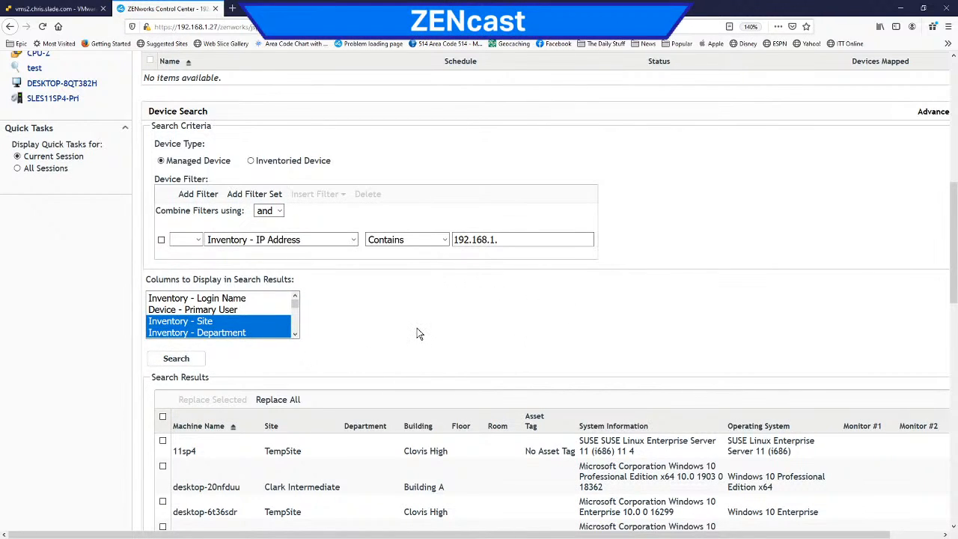
# Step: Examine the device search results together with the IP address filter value
pyautogui.scroll(-5, 418, 328)
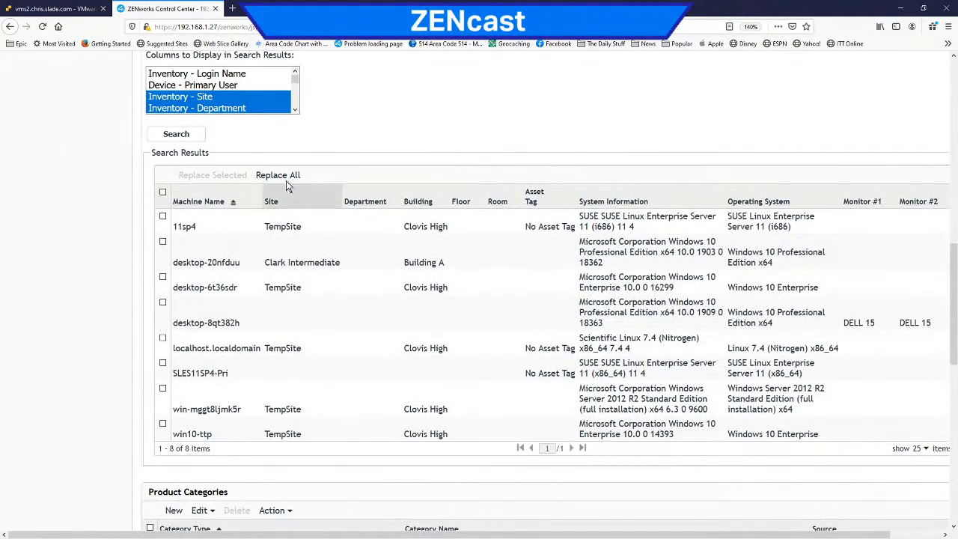
pyautogui.scroll(5, 390, 161)
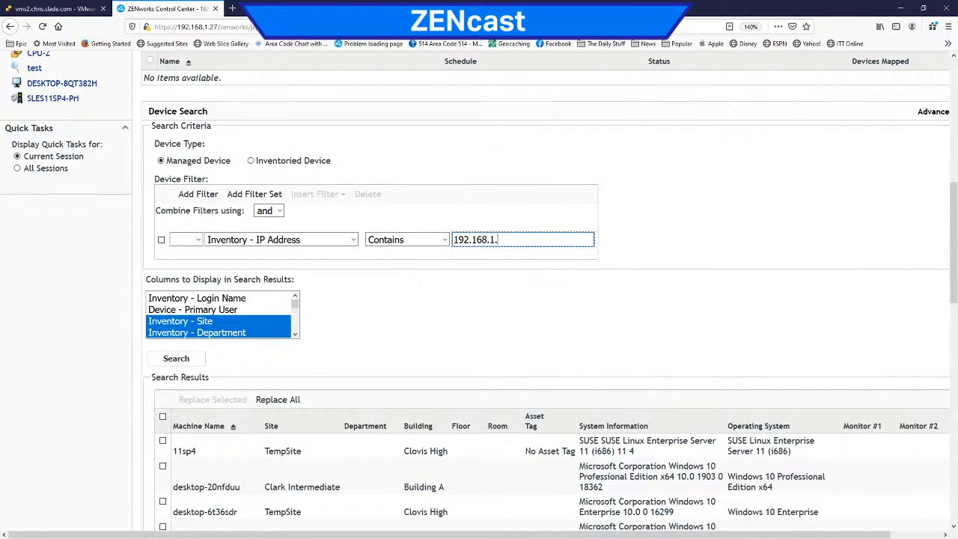
pyautogui.tripleClick(517, 240)
pyautogui.scroll(-1, 478, 312)
pyautogui.scroll(-2, 480, 318)
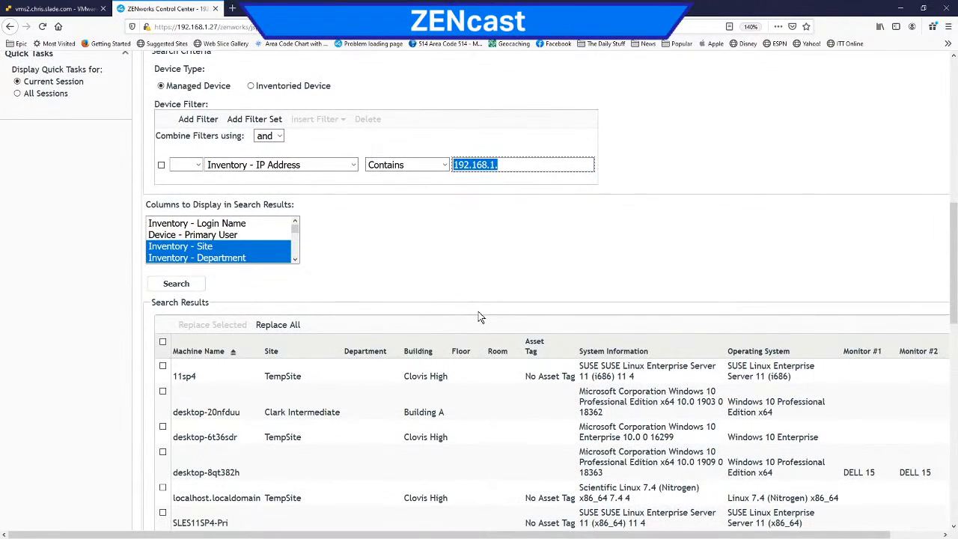
pyautogui.scroll(-3, 480, 317)
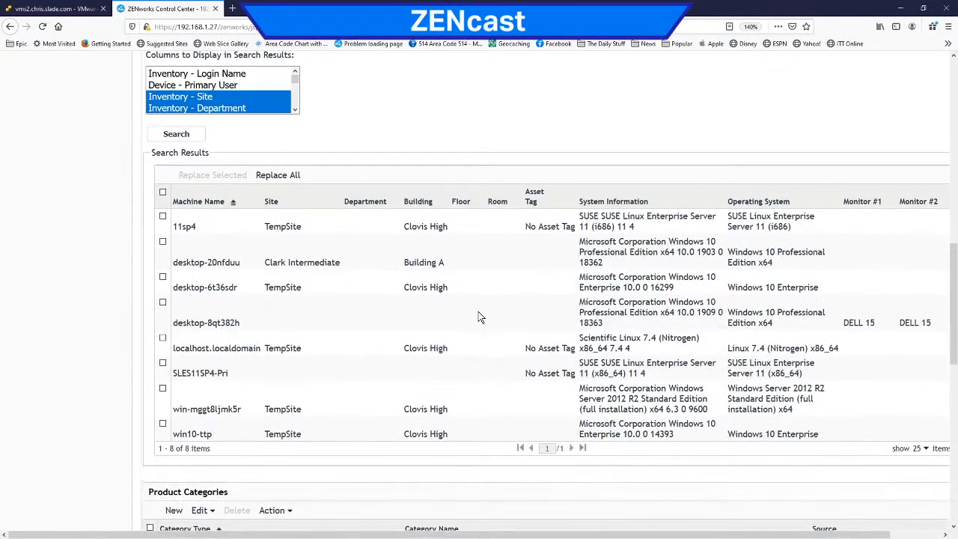
pyautogui.scroll(2, 480, 317)
# Step: Start a value replacement for desktop-8qt382h and win10-ttp that sets the Monitor #1 column to DELL 2400HD
pyautogui.click(163, 305)
pyautogui.click(163, 423)
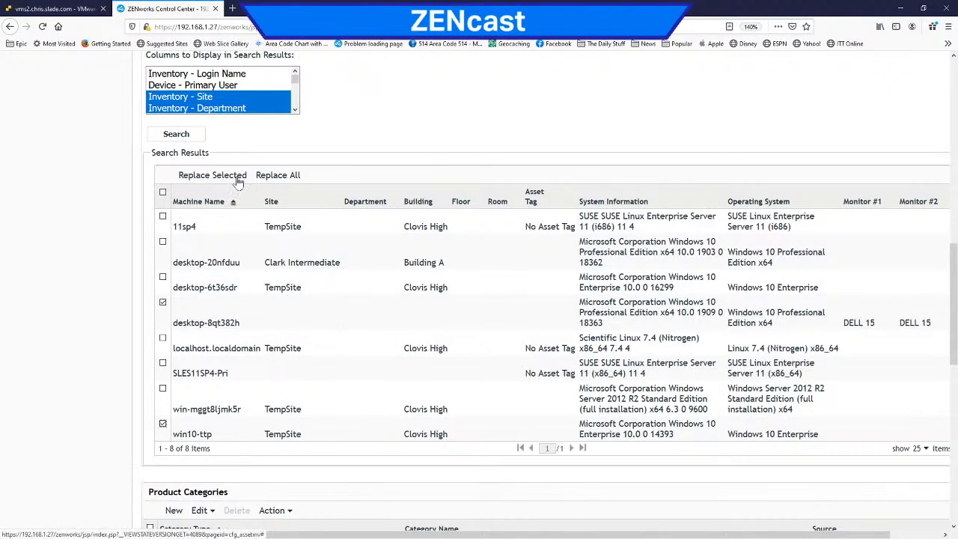
pyautogui.click(213, 175)
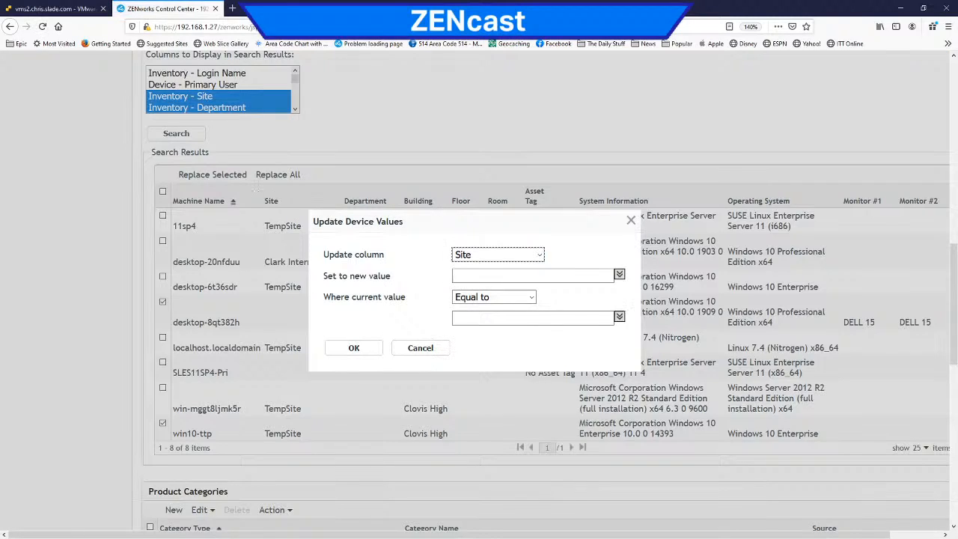
pyautogui.click(538, 254)
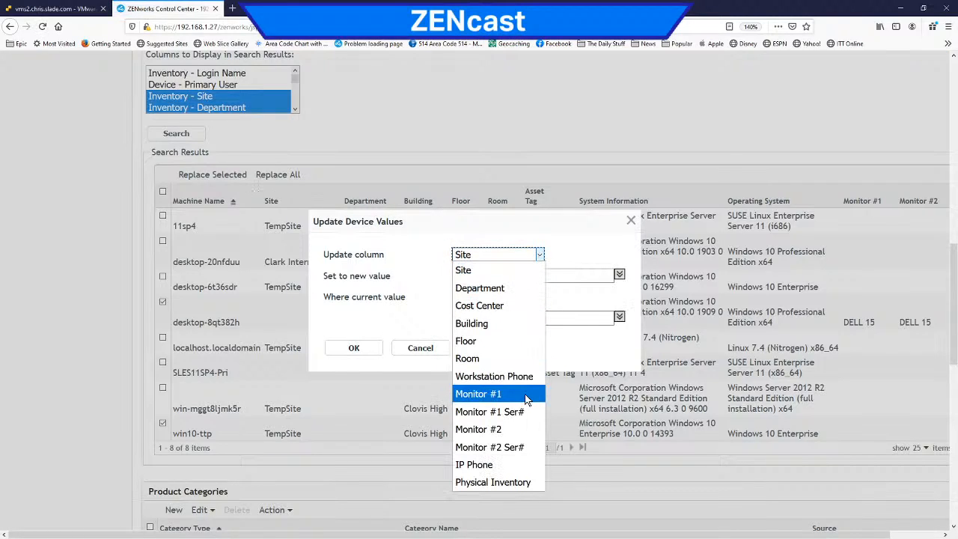
pyautogui.click(480, 394)
pyautogui.click(494, 277)
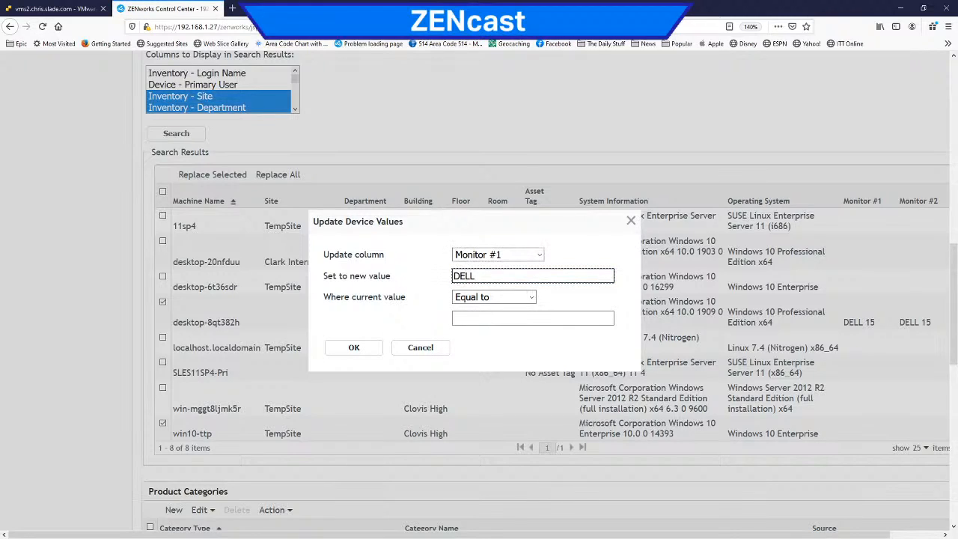
pyautogui.write('DELL234')
# Step: Limit the Monitor #1 replacement to current values that contain DELL 15 and apply it to the selected devices
pyautogui.click(530, 298)
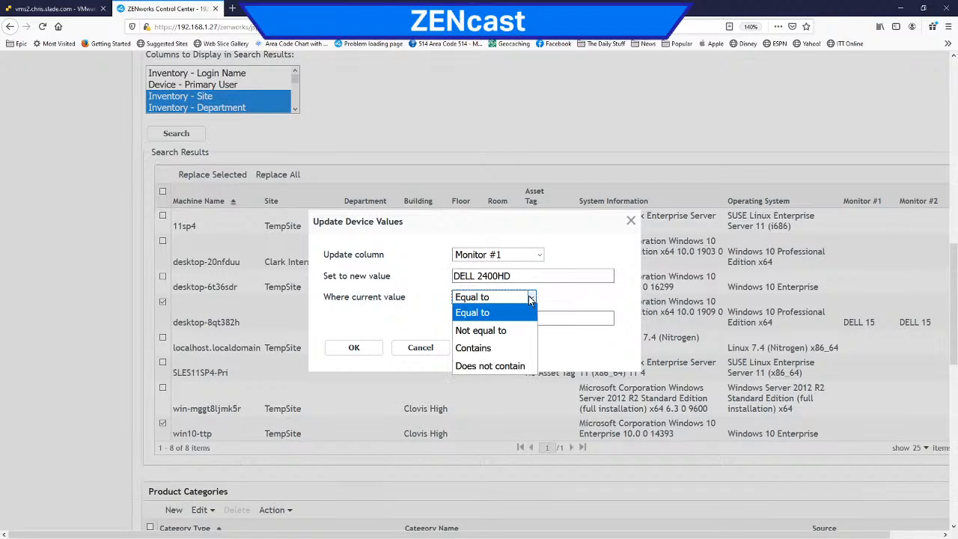
pyautogui.click(516, 346)
pyautogui.press('Tab')
pyautogui.write('D')
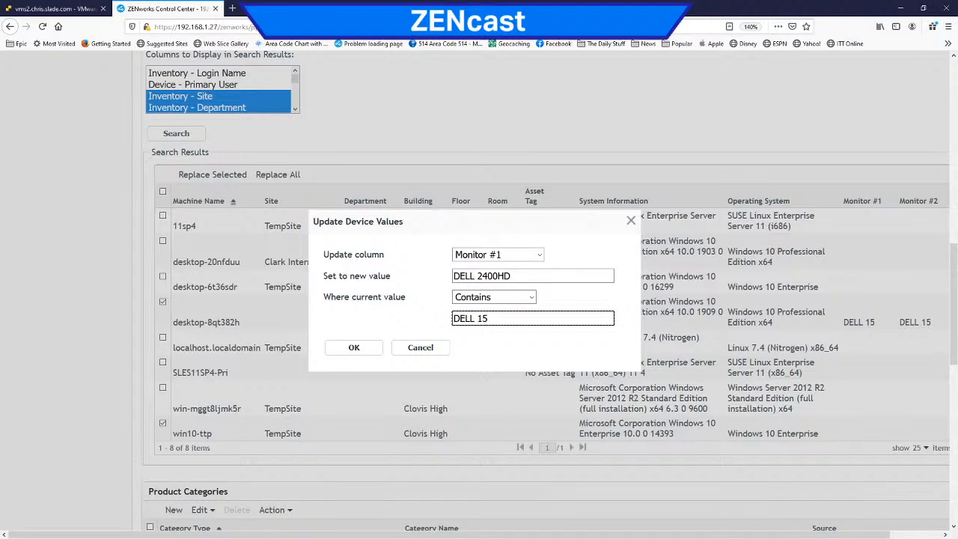
pyautogui.click(356, 347)
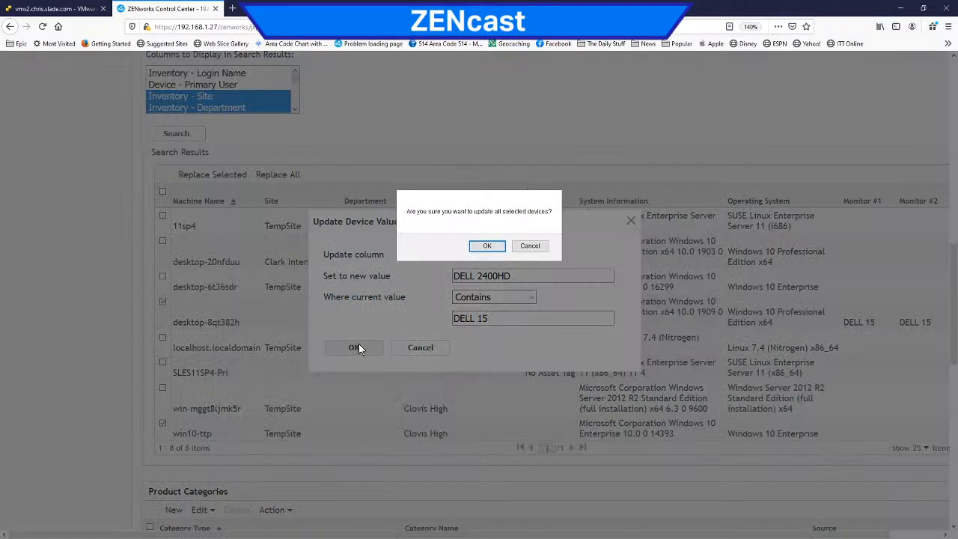
pyautogui.click(487, 247)
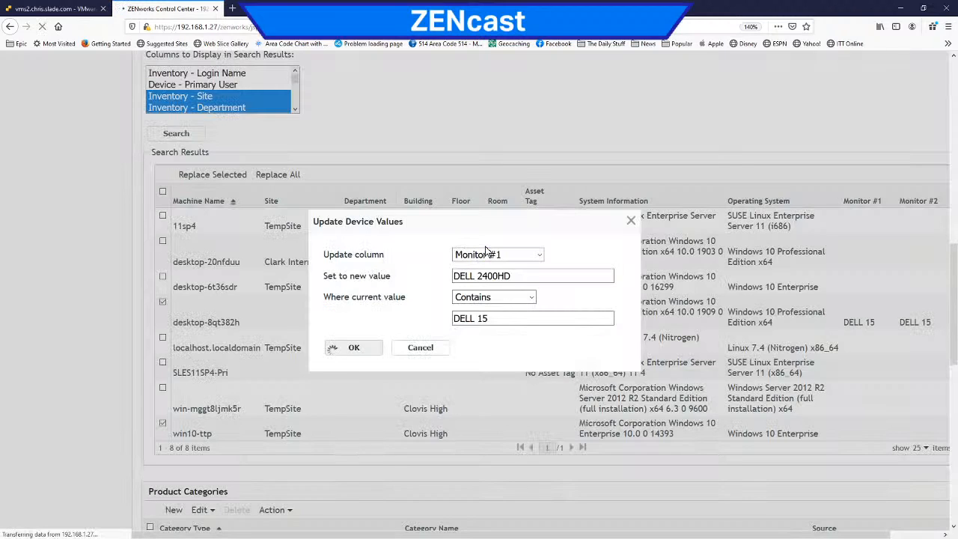
pyautogui.scroll(-2, 517, 337)
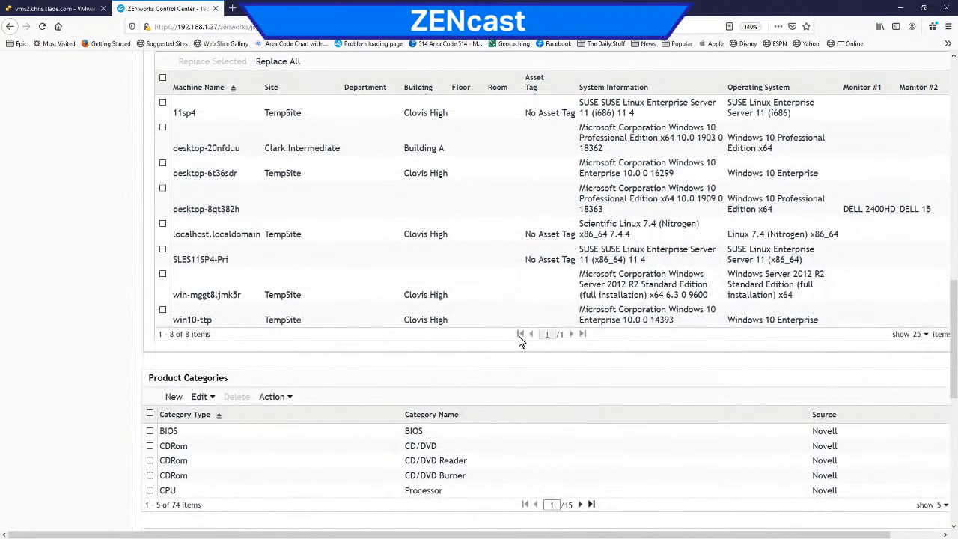
# Step: Start a value replacement for desktop-6t36sdr and win10-ttp that sets the Site column to Clark Intermediate
pyautogui.scroll(1, 522, 334)
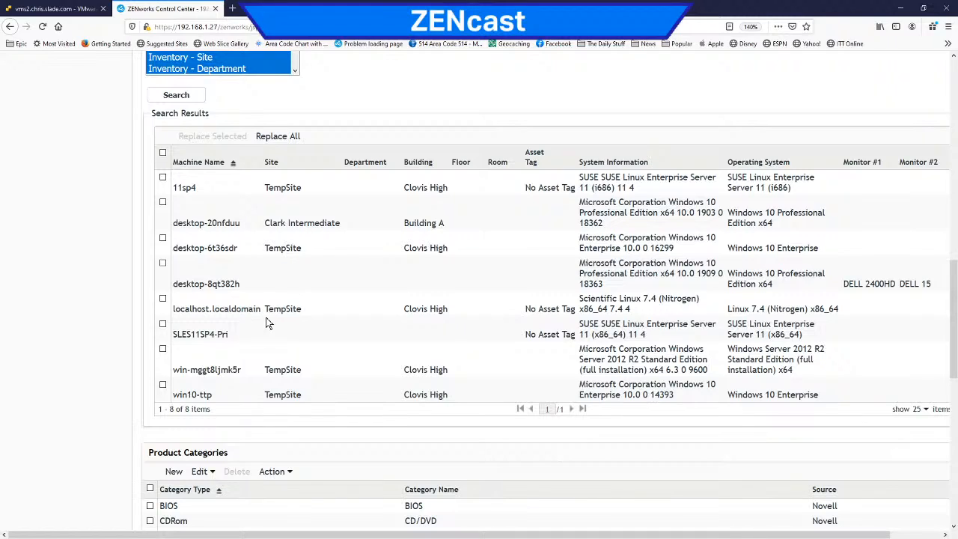
pyautogui.click(163, 238)
pyautogui.click(163, 384)
pyautogui.click(212, 137)
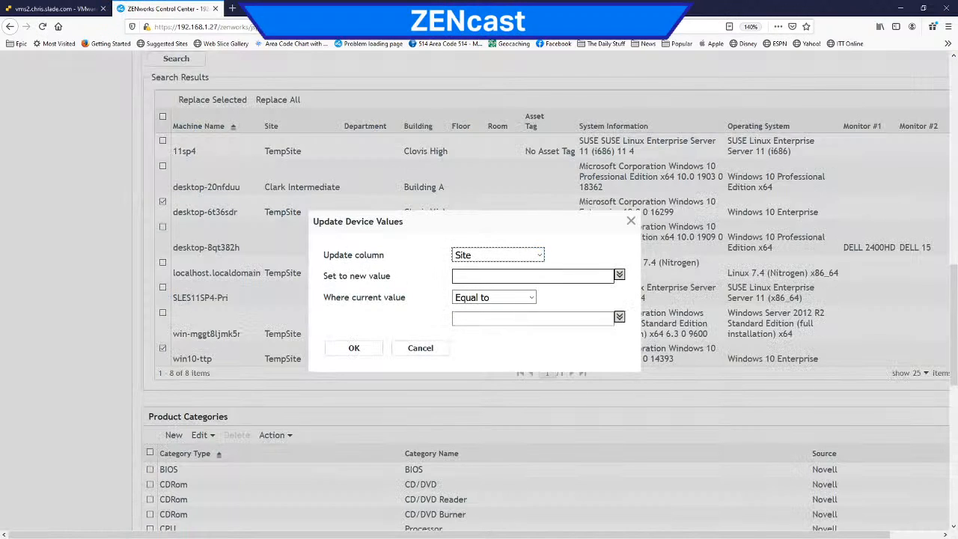
pyautogui.click(619, 275)
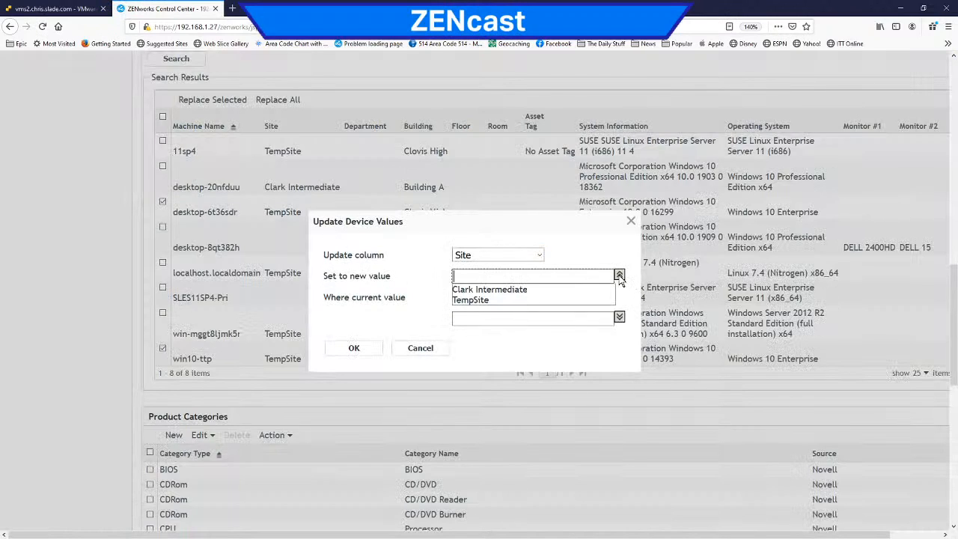
pyautogui.click(514, 294)
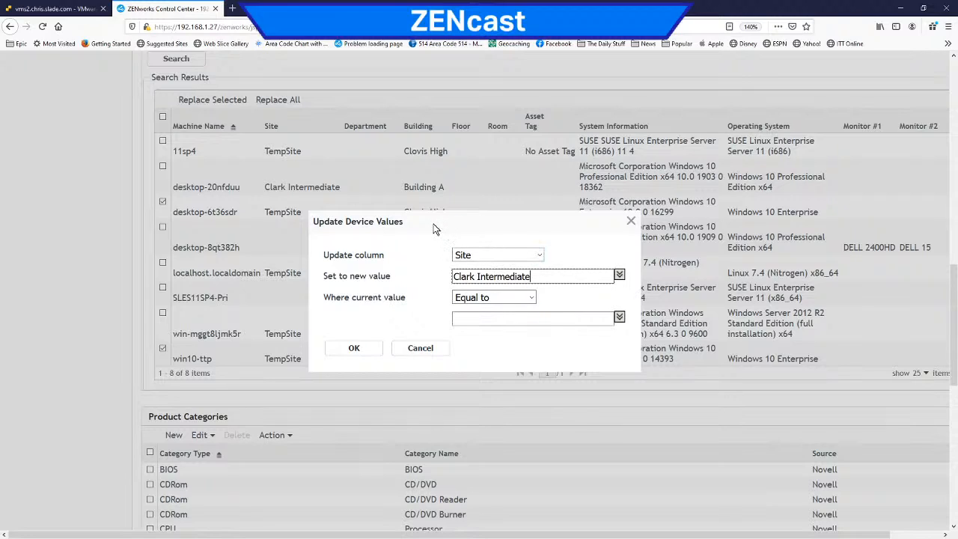
# Step: Limit the Site replacement to current values equal to TempSite and apply it to the selected devices
pyautogui.click(498, 318)
pyautogui.click(487, 343)
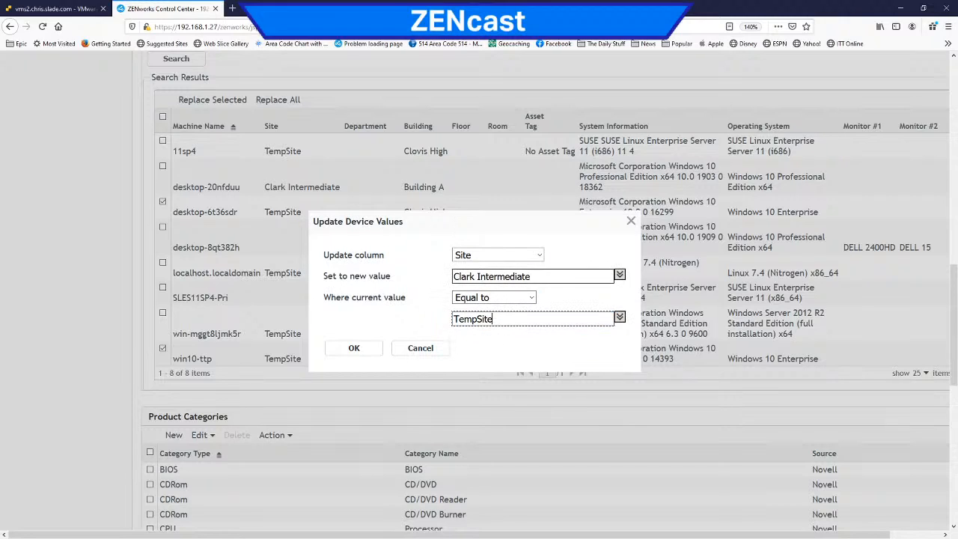
pyautogui.click(350, 349)
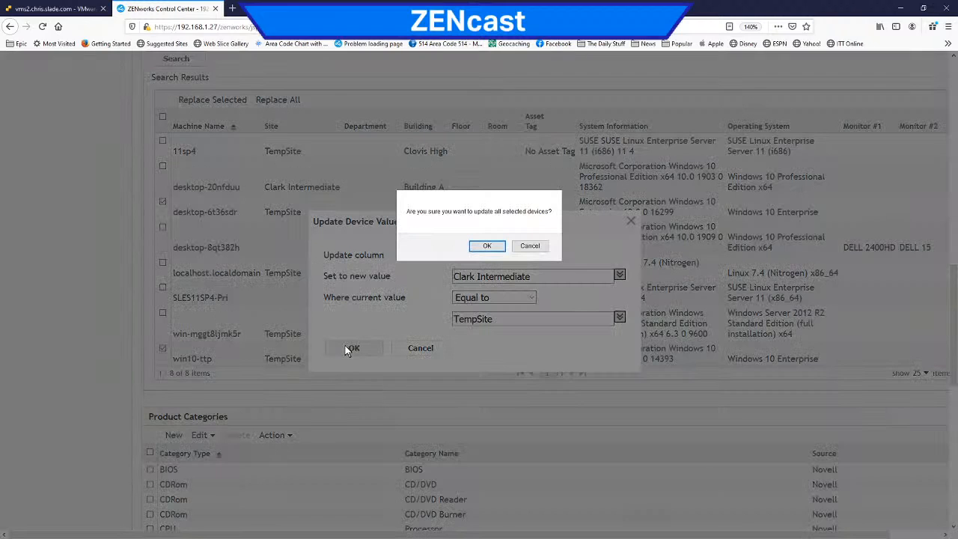
pyautogui.click(484, 247)
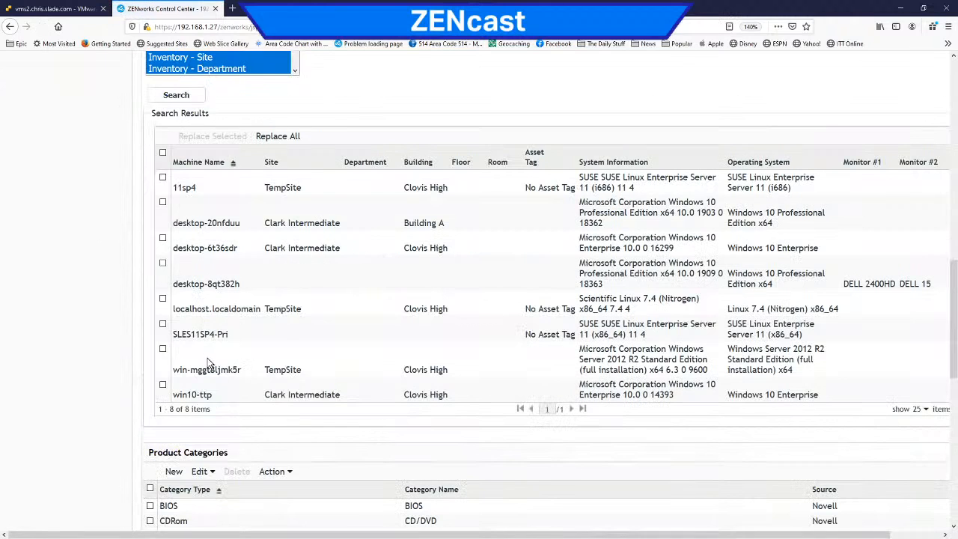
# Step: Review the Site values of win10-ttp and desktop-20nfduu in the device search results
pyautogui.moveTo(327, 394); pyautogui.dragTo(264, 394)
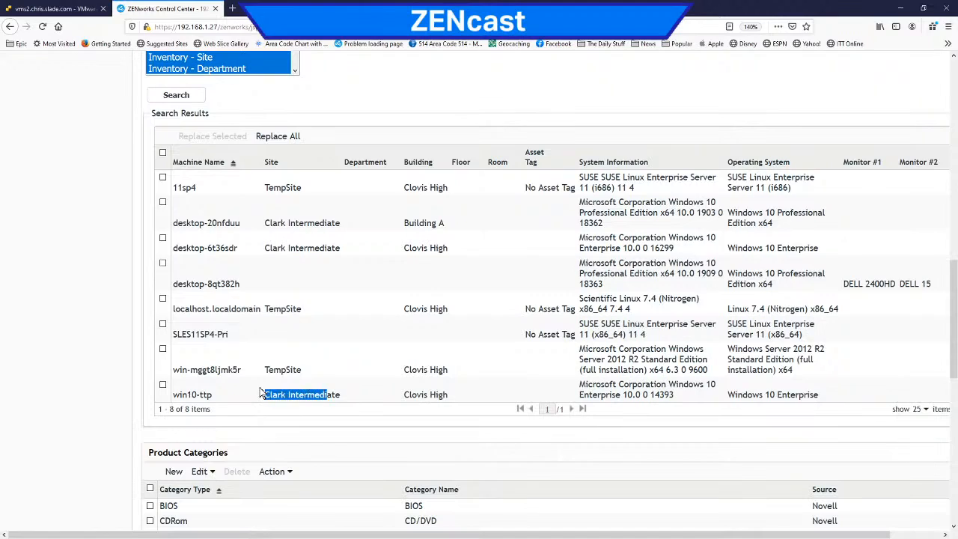
pyautogui.moveTo(328, 223); pyautogui.dragTo(281, 224)
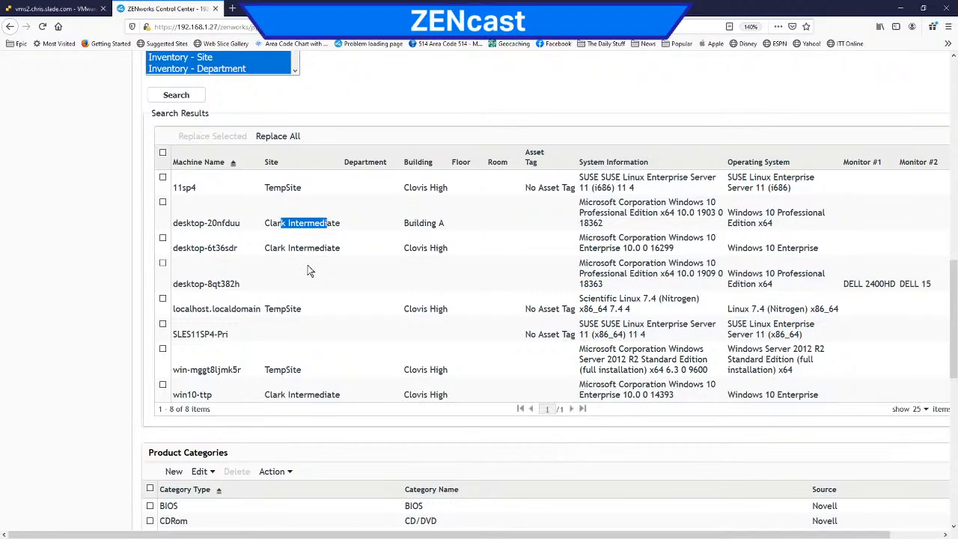
pyautogui.scroll(-3, 307, 265)
pyautogui.scroll(3, 307, 265)
pyautogui.scroll(1, 307, 265)
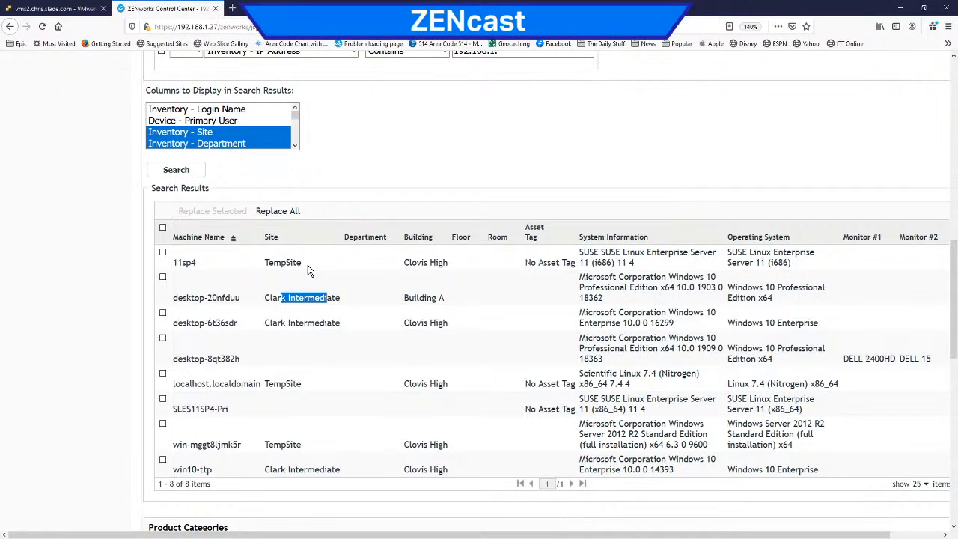
pyautogui.scroll(1, 226, 290)
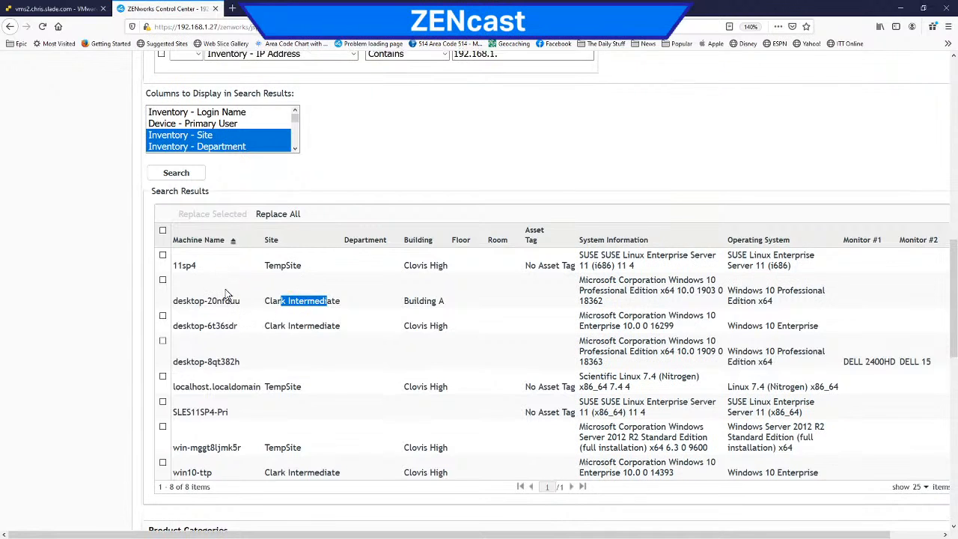
# Step: Open the inventory summary of DESKTOP-20NFDUU-old in the Support workstation folder and check its site
pyautogui.scroll(10, 227, 292)
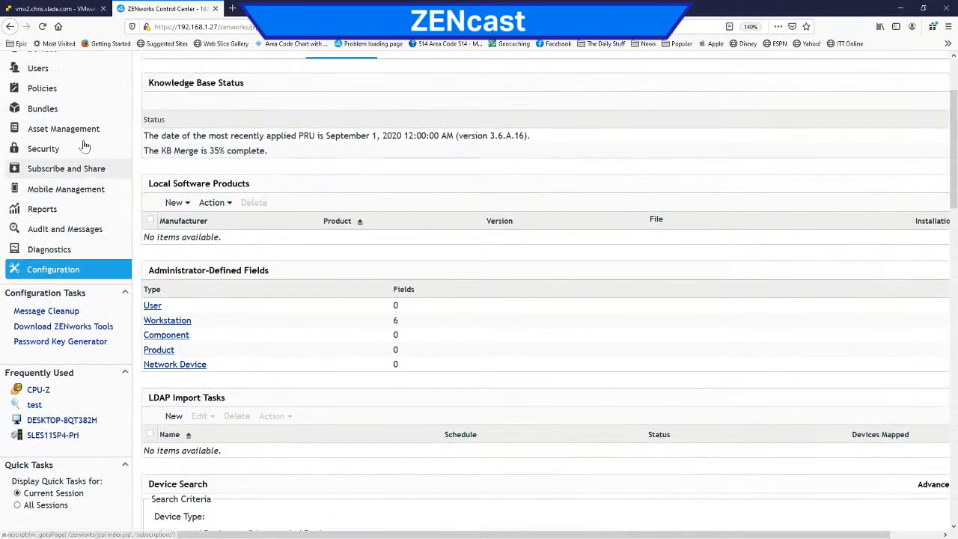
pyautogui.scroll(3, 74, 169)
pyautogui.click(60, 162)
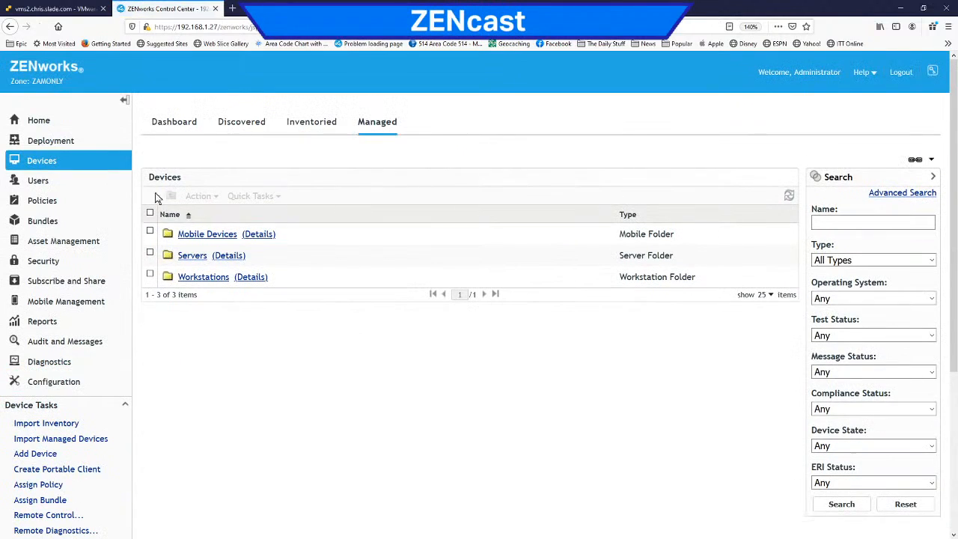
pyautogui.click(224, 277)
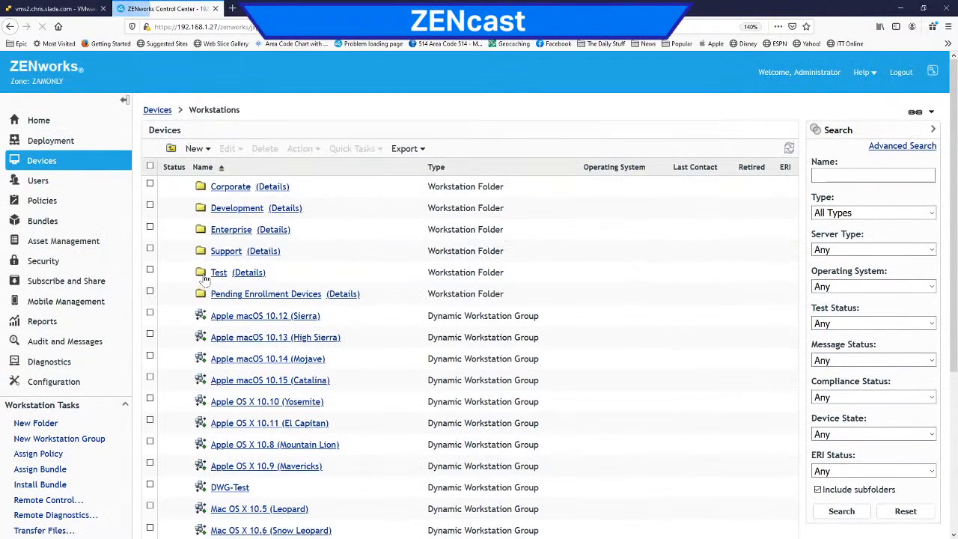
pyautogui.click(233, 252)
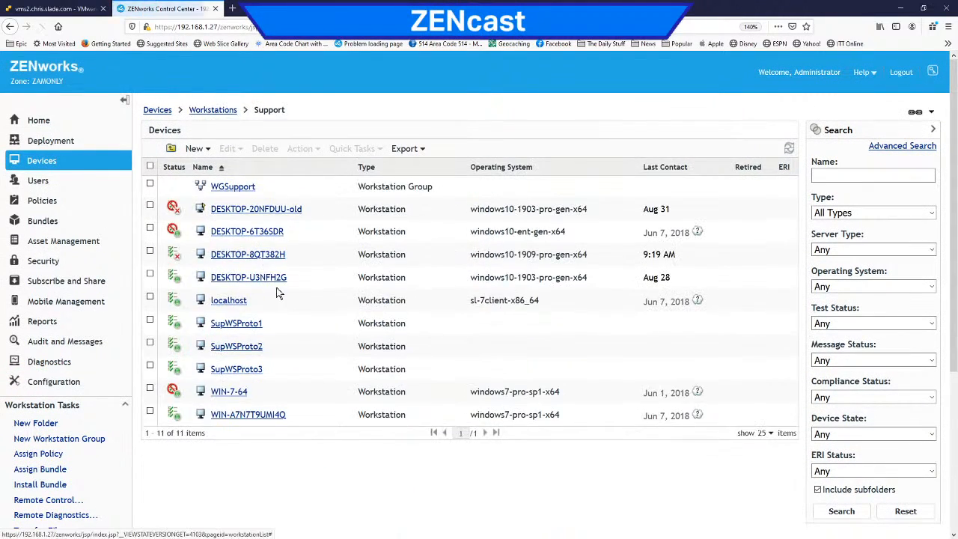
pyautogui.click(272, 212)
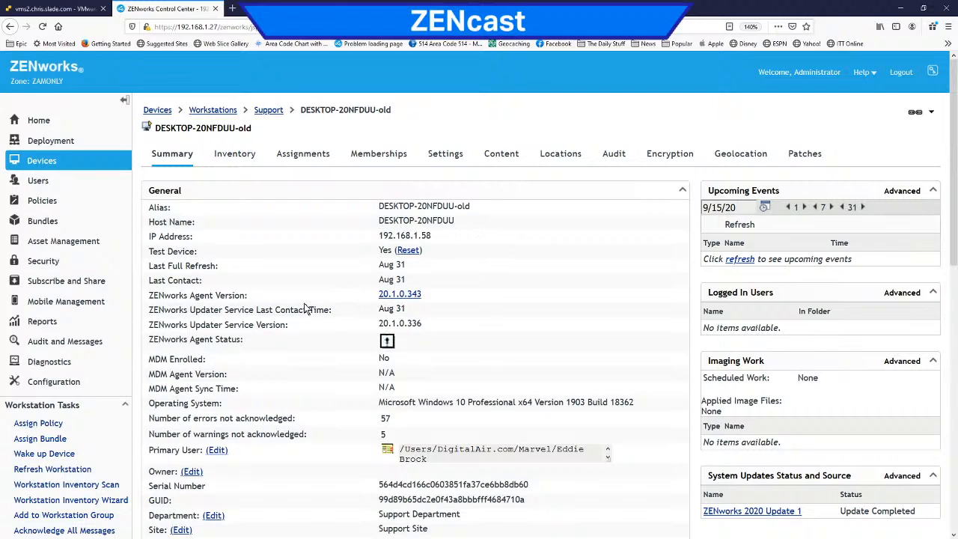
pyautogui.click(238, 155)
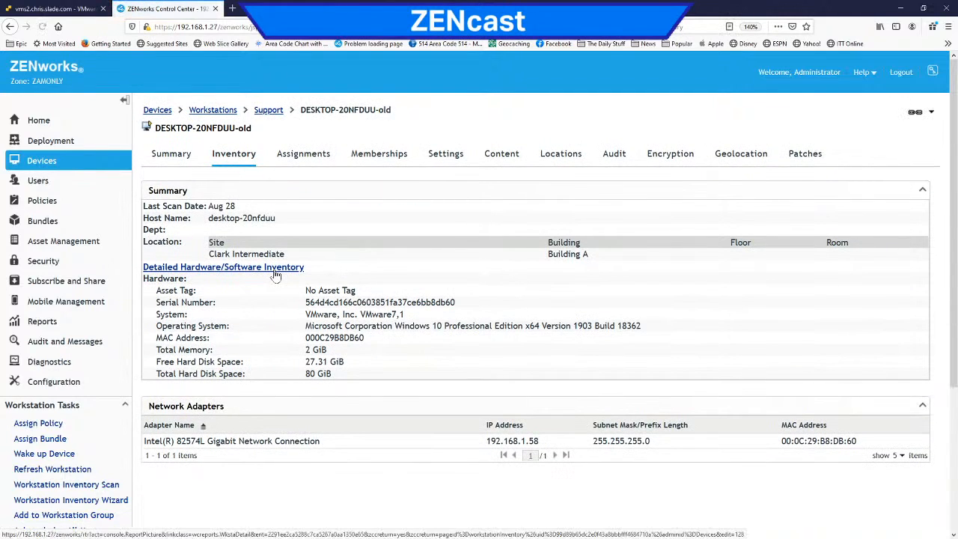
pyautogui.moveTo(303, 255); pyautogui.dragTo(209, 260)
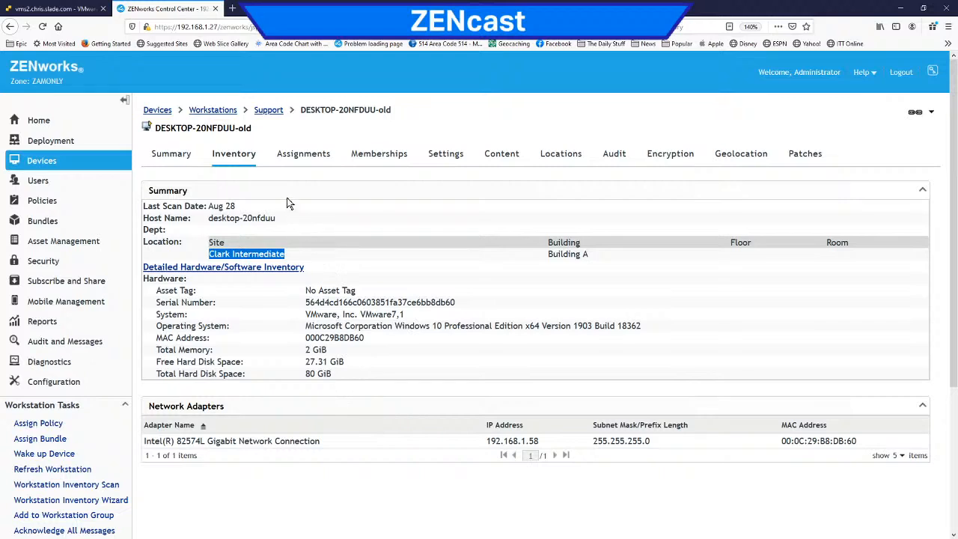
# Step: Edit the workstation's detailed hardware/software inventory record, setting Site to TempSite and Building to Clovis High
pyautogui.click(299, 267)
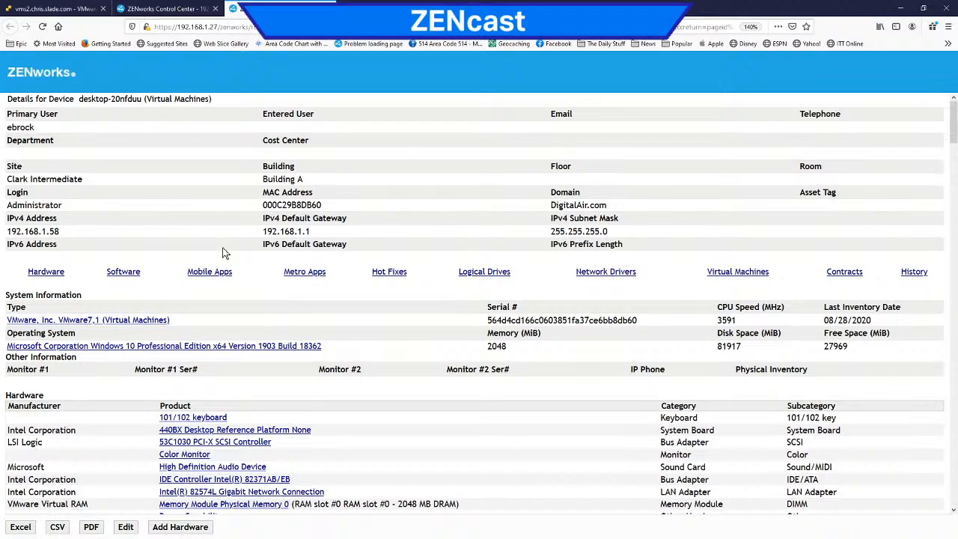
pyautogui.doubleClick(11, 128)
pyautogui.click(126, 527)
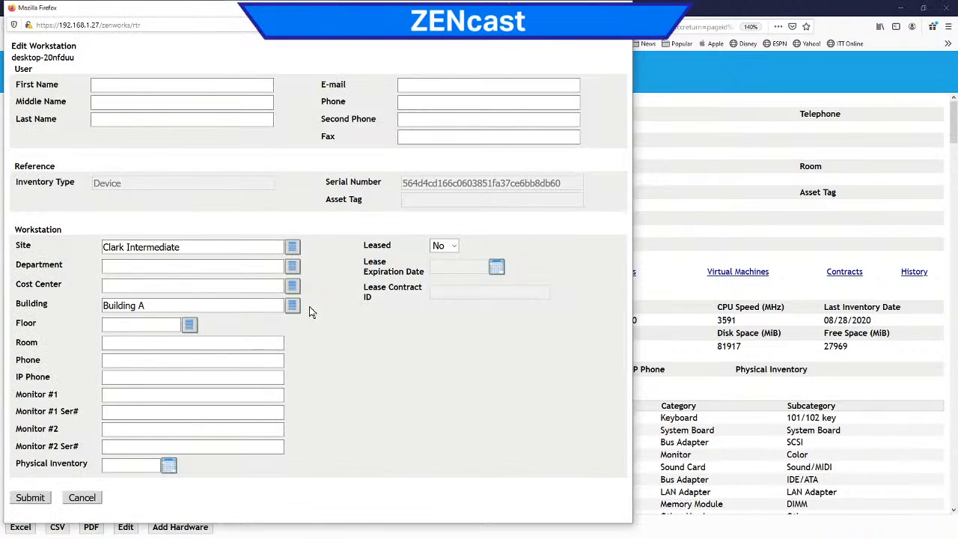
pyautogui.click(292, 248)
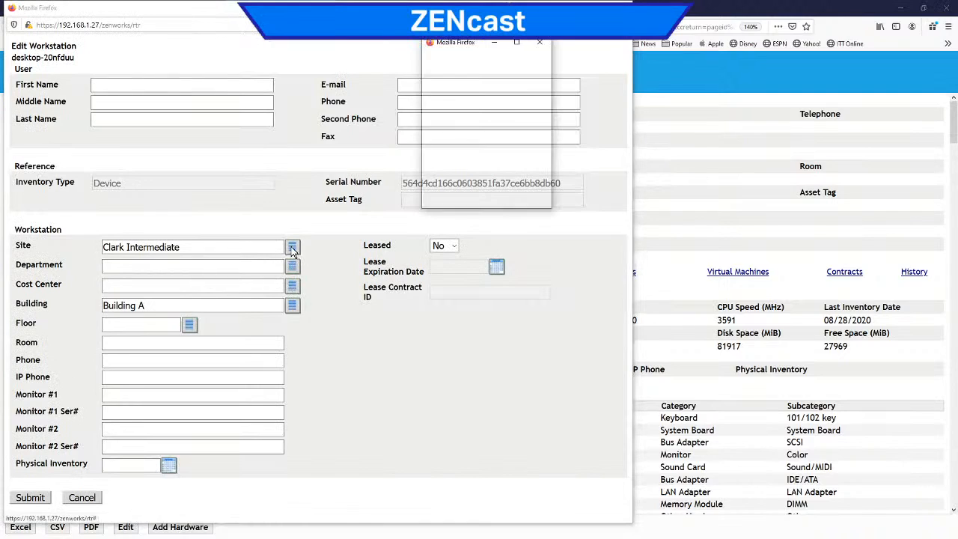
pyautogui.doubleClick(455, 129)
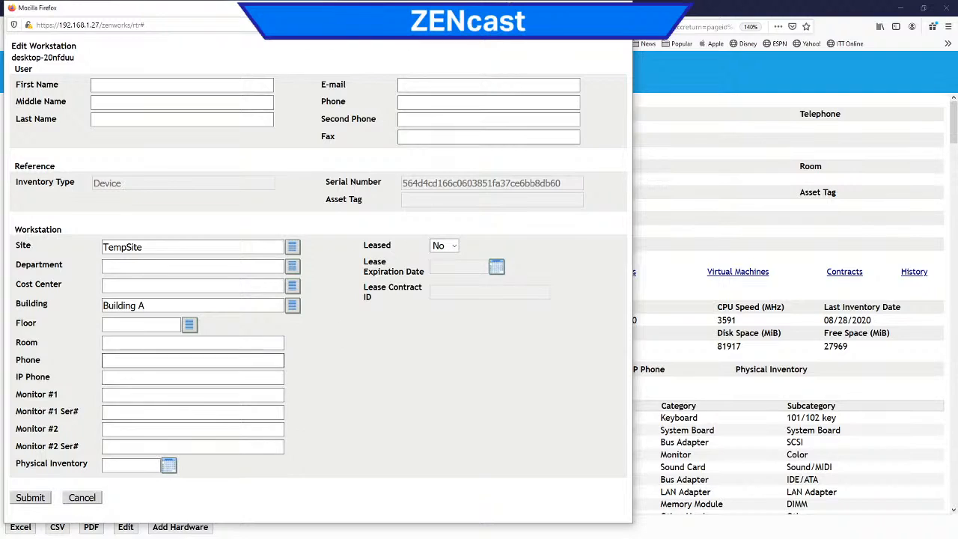
pyautogui.click(292, 307)
pyautogui.doubleClick(449, 128)
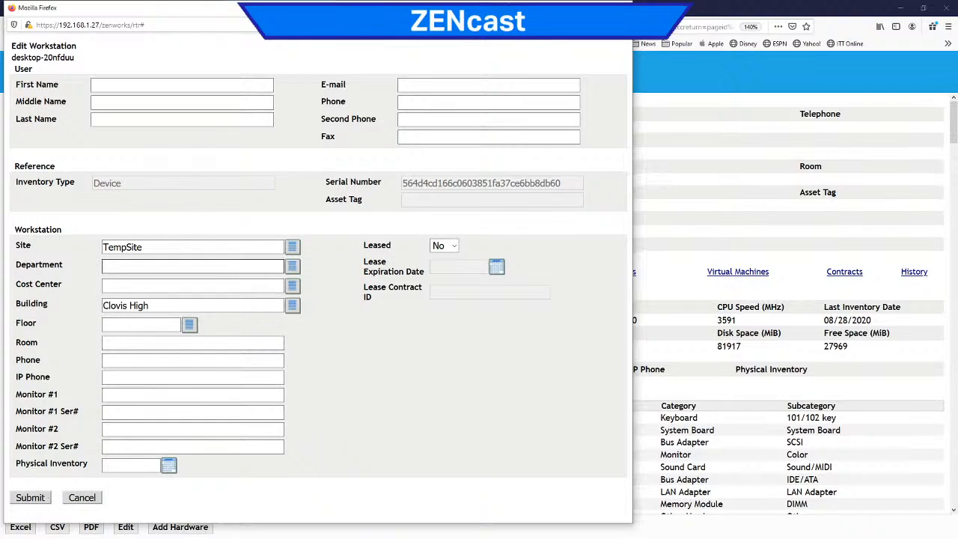
# Step: Set the workstation's Department to Finance and its Cost Center to 0010022
pyautogui.click(292, 266)
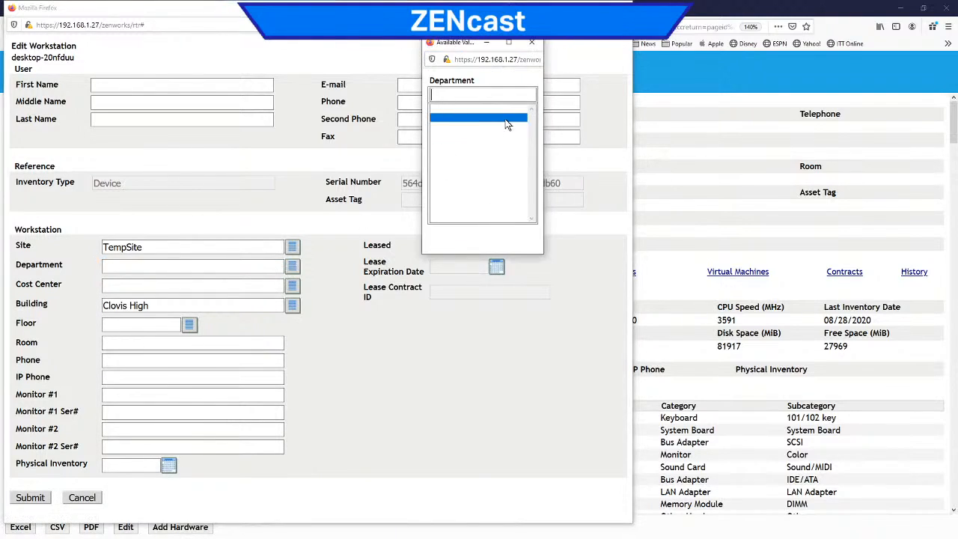
pyautogui.click(217, 266)
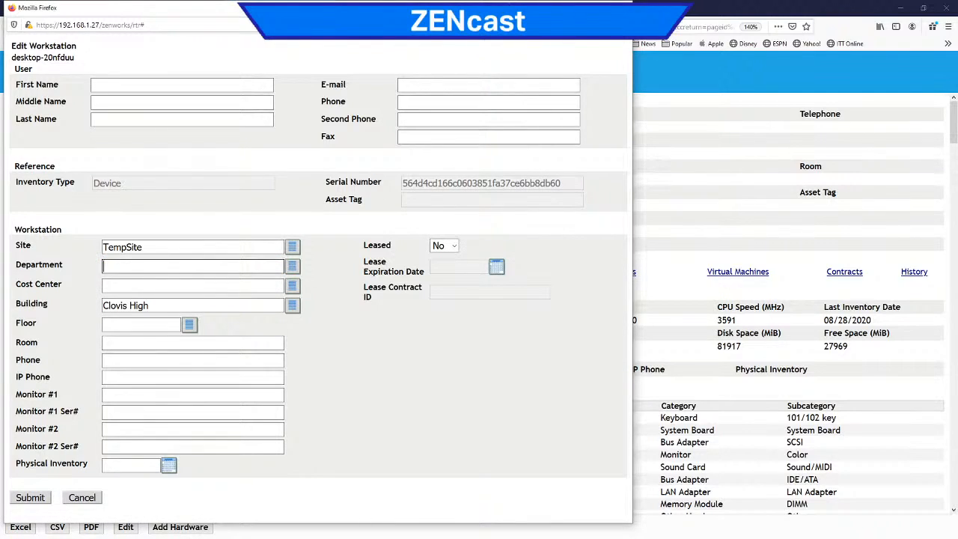
pyautogui.write('Finance')
pyautogui.press('Tab')
pyautogui.write('001')
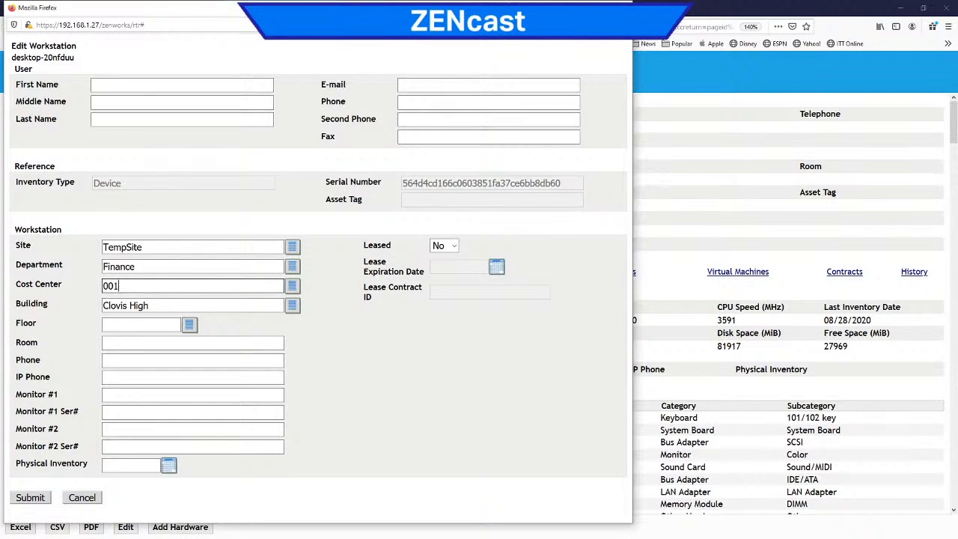
pyautogui.write('0022')
# Step: Set the workstation's Floor to Basement and Room to 0554, submit the changes, and check the updated device details
pyautogui.click(189, 324)
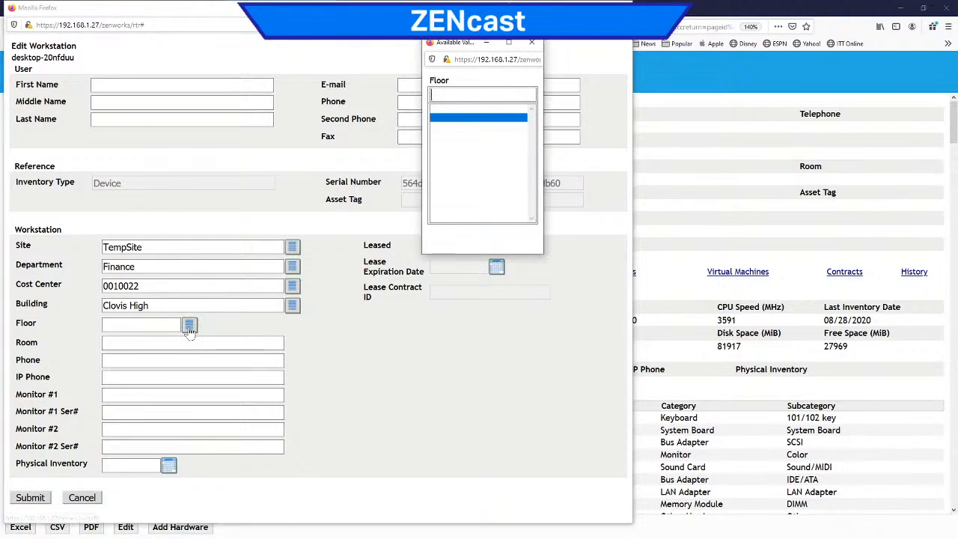
pyautogui.click(140, 325)
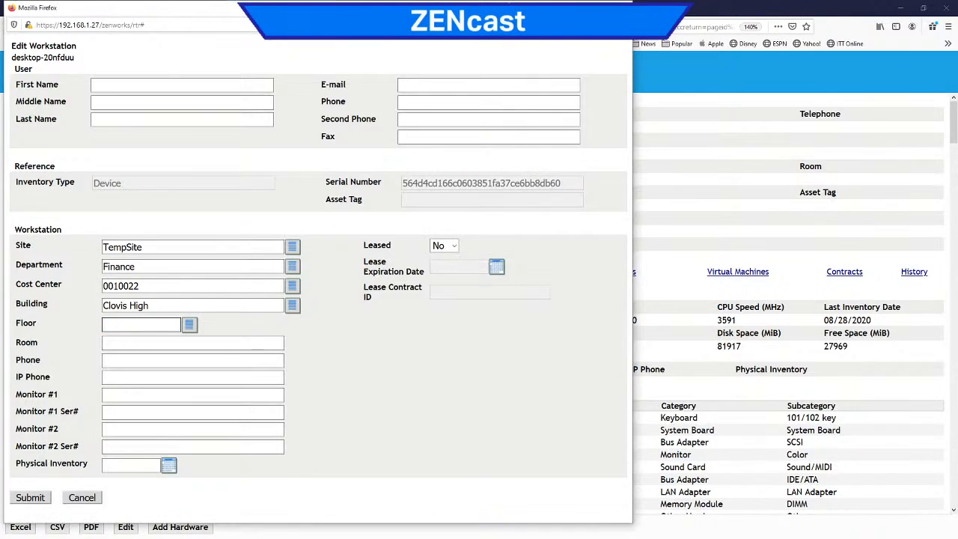
pyautogui.write('Basement')
pyautogui.click(139, 343)
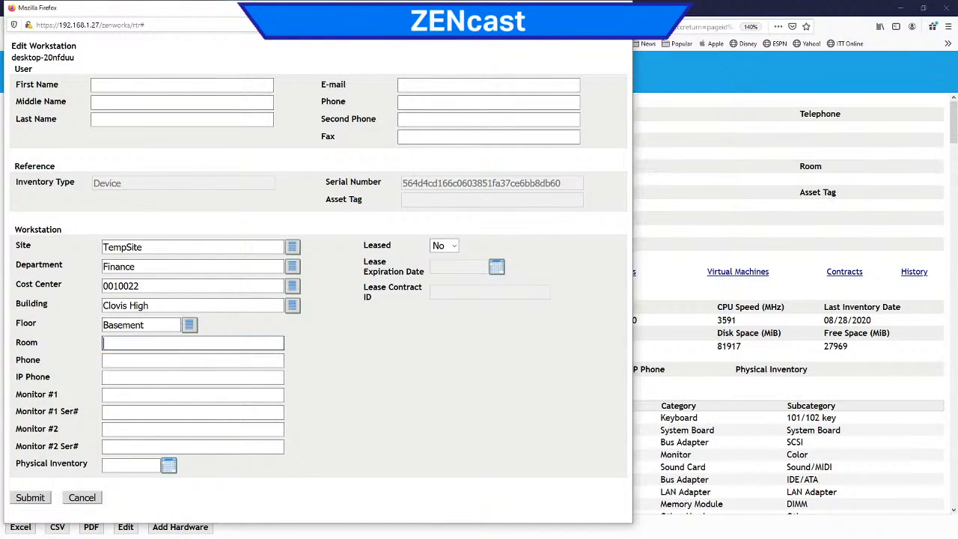
pyautogui.write('0554')
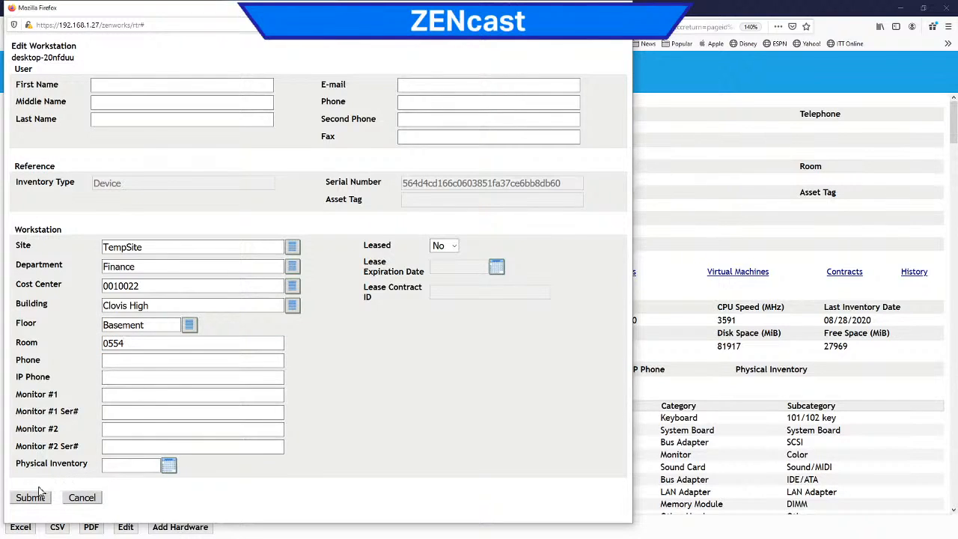
pyautogui.click(31, 498)
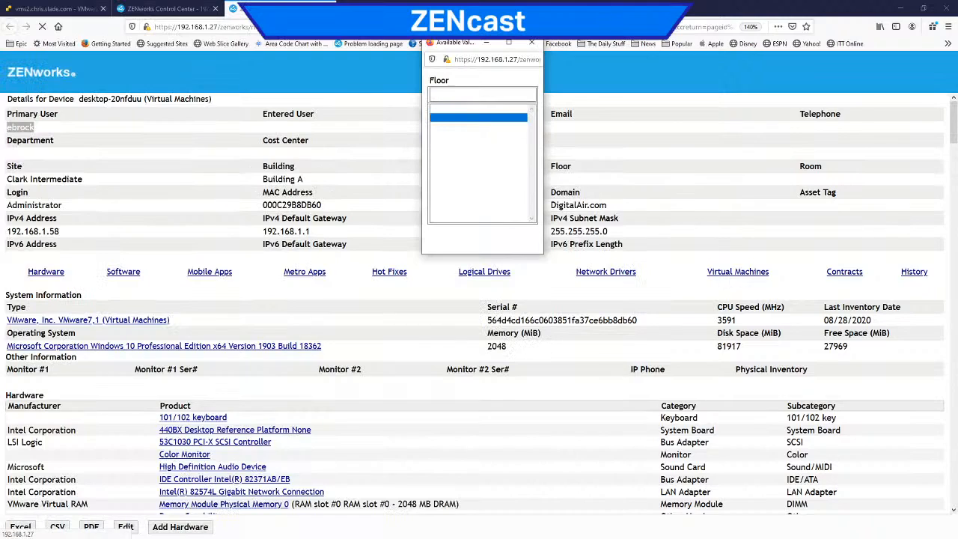
pyautogui.click(533, 42)
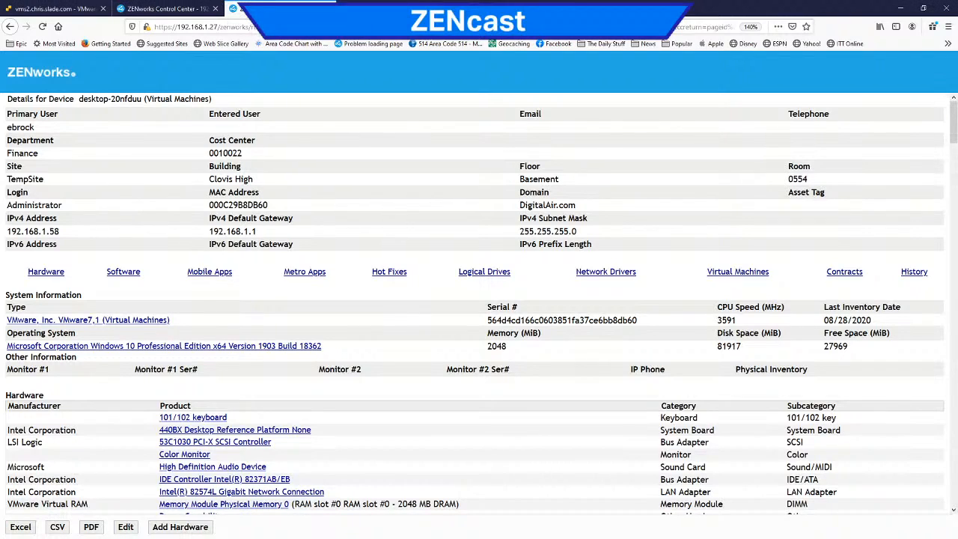
pyautogui.moveTo(247, 154); pyautogui.dragTo(196, 161)
pyautogui.moveTo(84, 156); pyautogui.dragTo(6, 155)
# Step: Add a blank device search filter in the Asset Inventory configuration and look through the available inventory and operating system fields
pyautogui.click(166, 9)
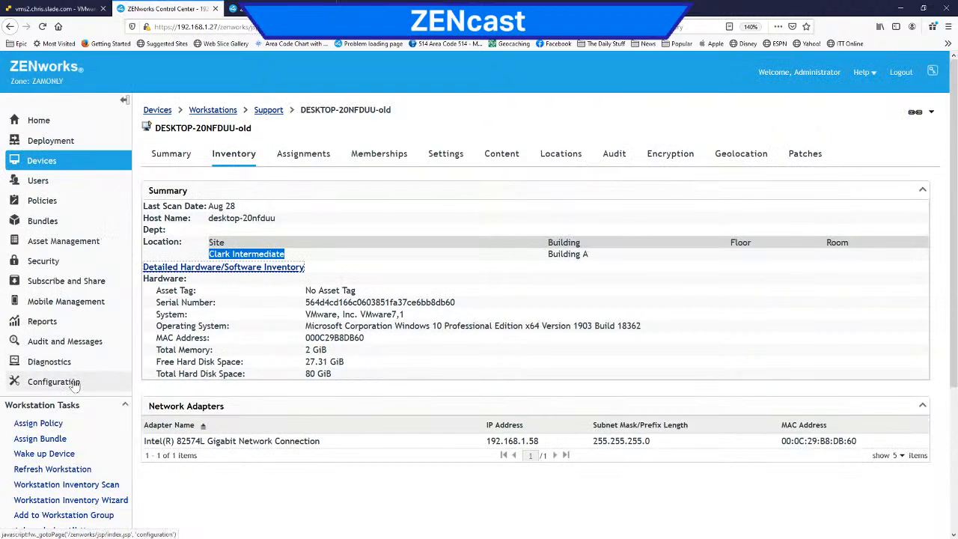
pyautogui.click(46, 382)
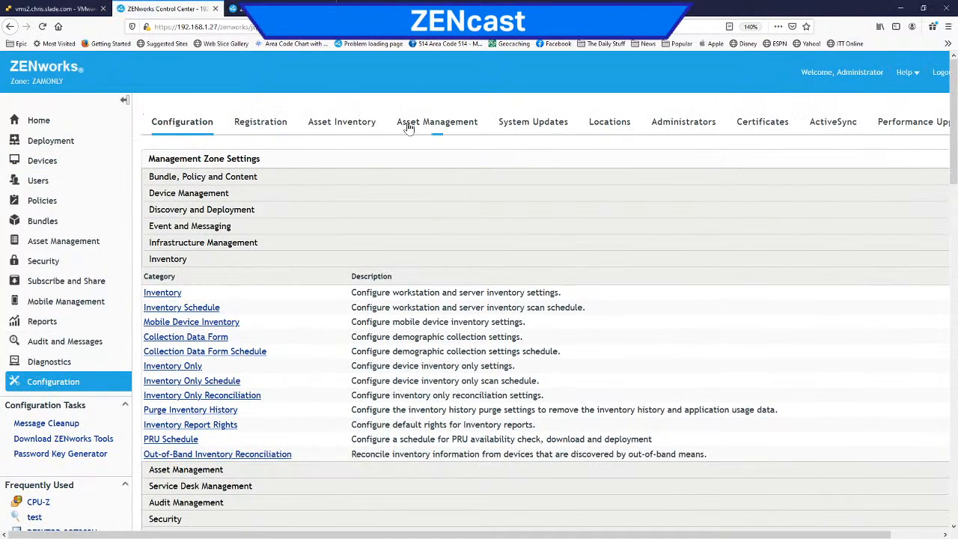
pyautogui.click(354, 130)
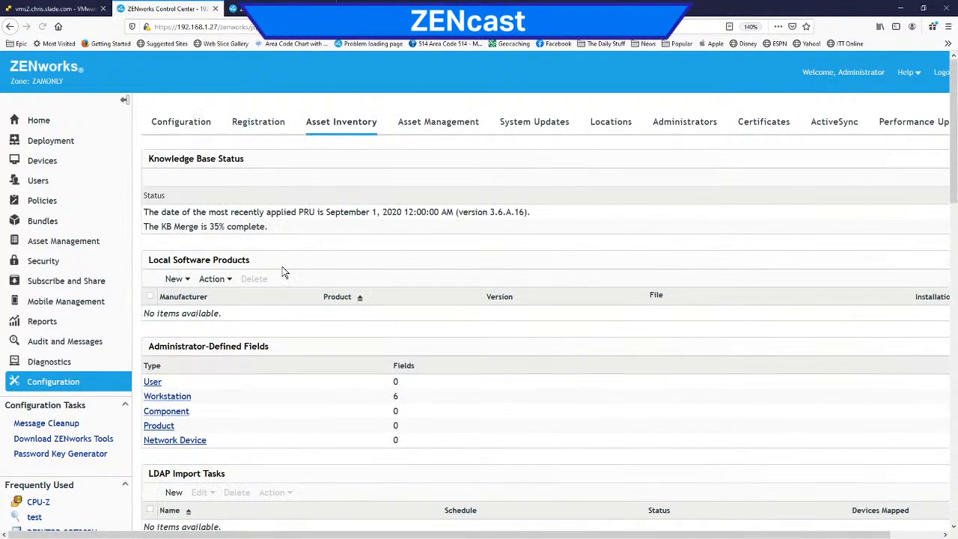
pyautogui.scroll(-3, 283, 268)
pyautogui.scroll(-2, 240, 324)
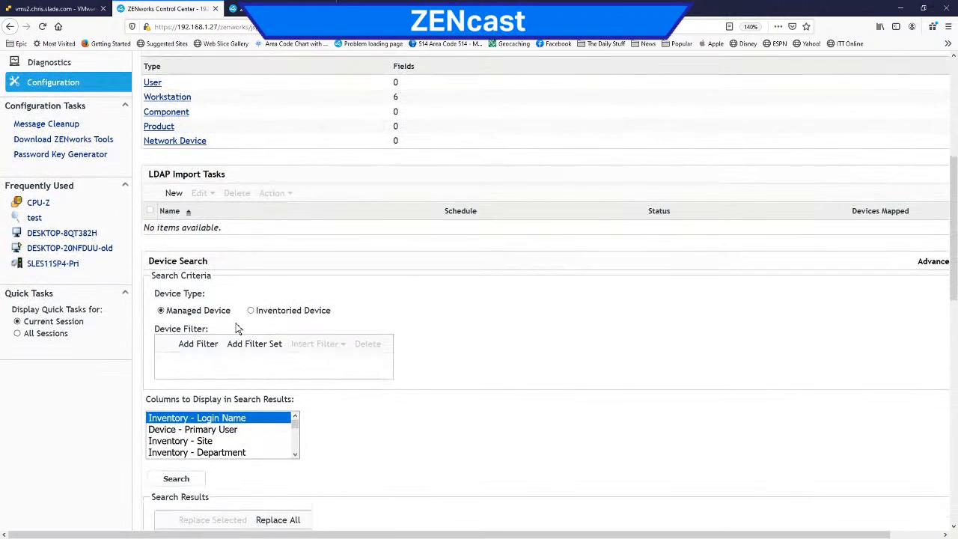
pyautogui.click(198, 344)
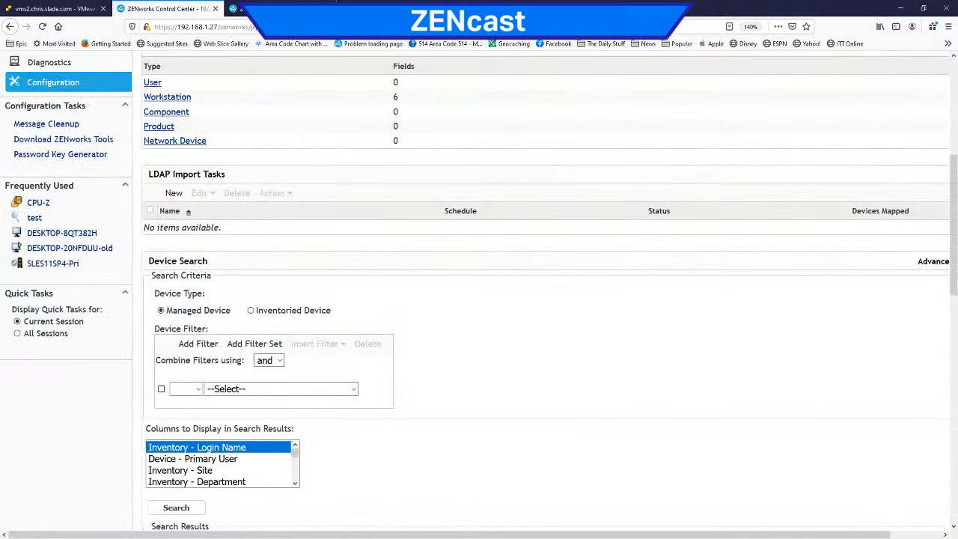
pyautogui.click(352, 388)
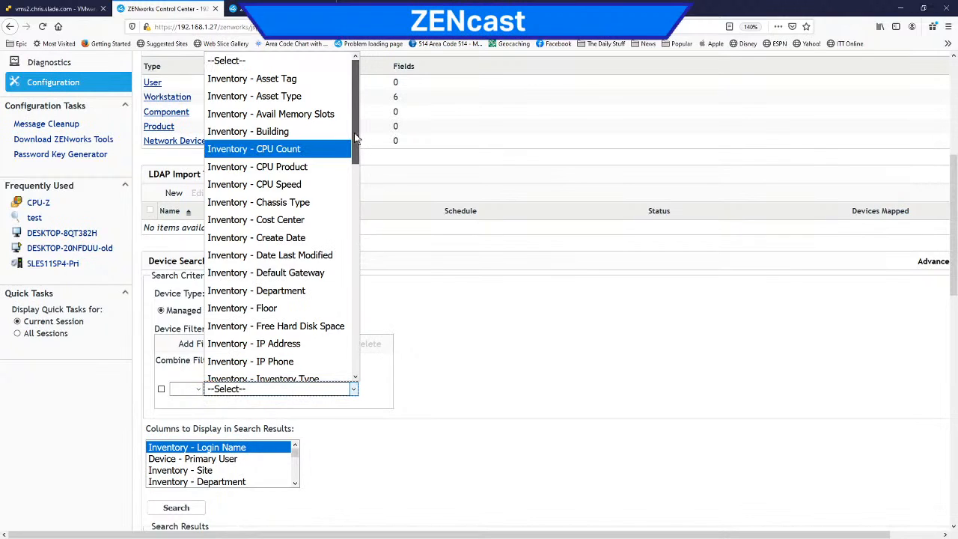
pyautogui.moveTo(355, 137); pyautogui.dragTo(352, 358)
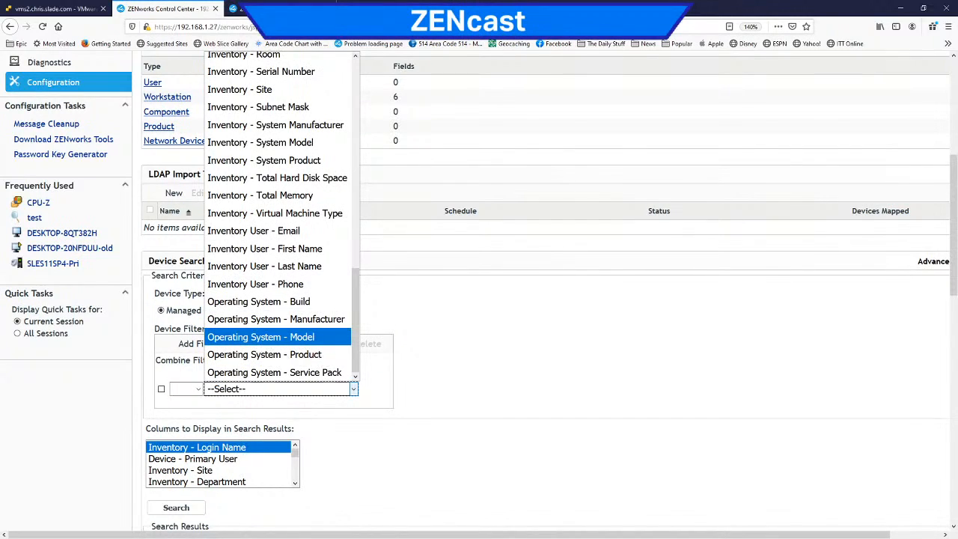
pyautogui.click(483, 367)
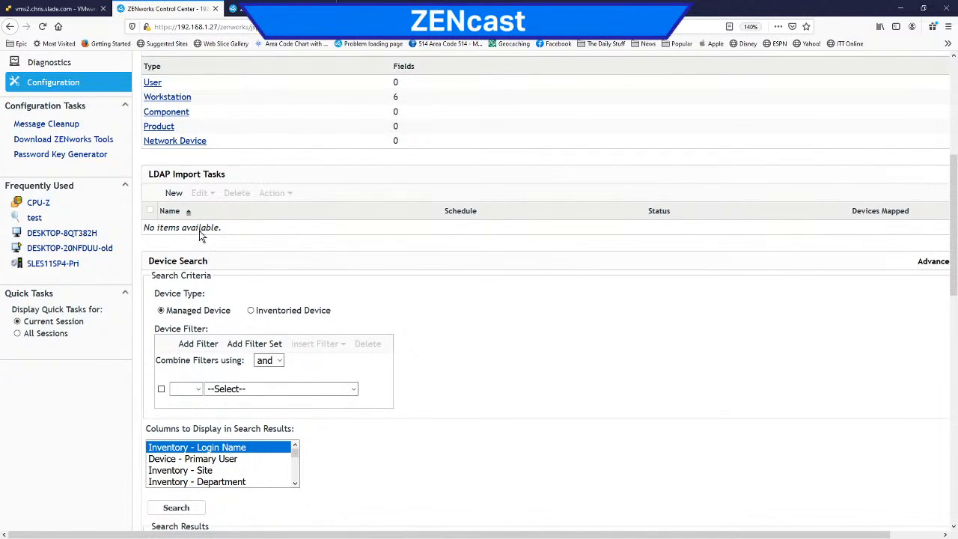
# Step: Switch to the VMware ESXi console and bring the ZAMONLY 2017 server window to the front
pyautogui.click(54, 84)
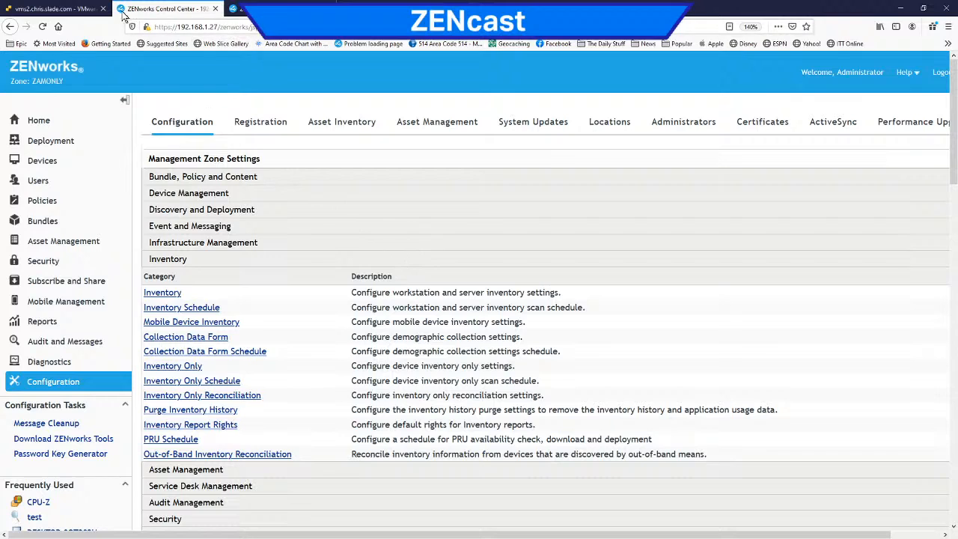
pyautogui.click(53, 8)
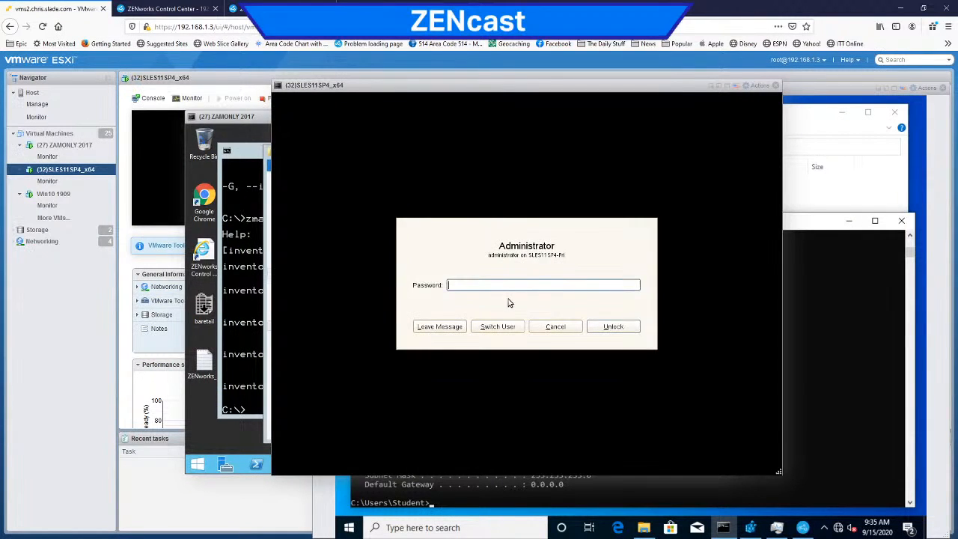
pyautogui.click(230, 444)
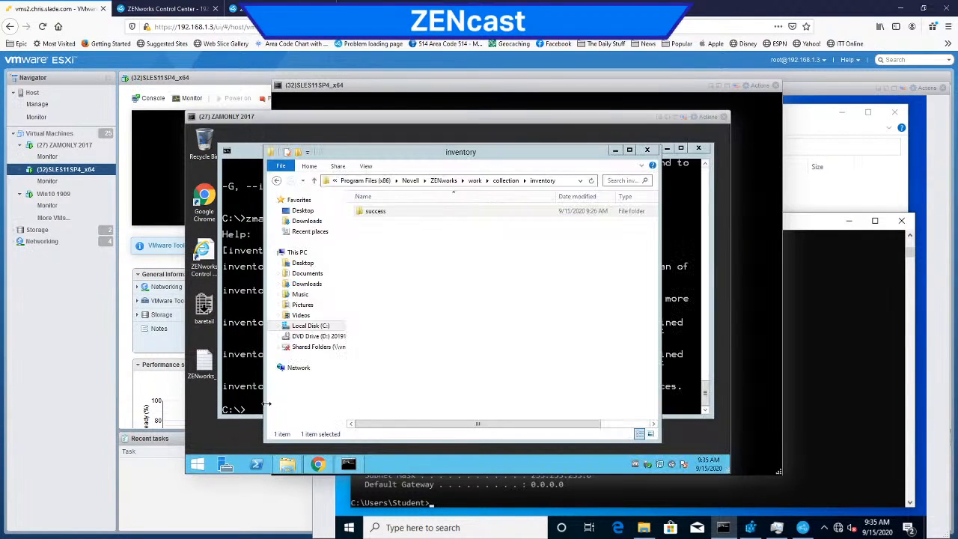
# Step: Look through the collected inventory files in the success folder, and return to the parent inventory folder
pyautogui.click(376, 213)
pyautogui.doubleClick(371, 213)
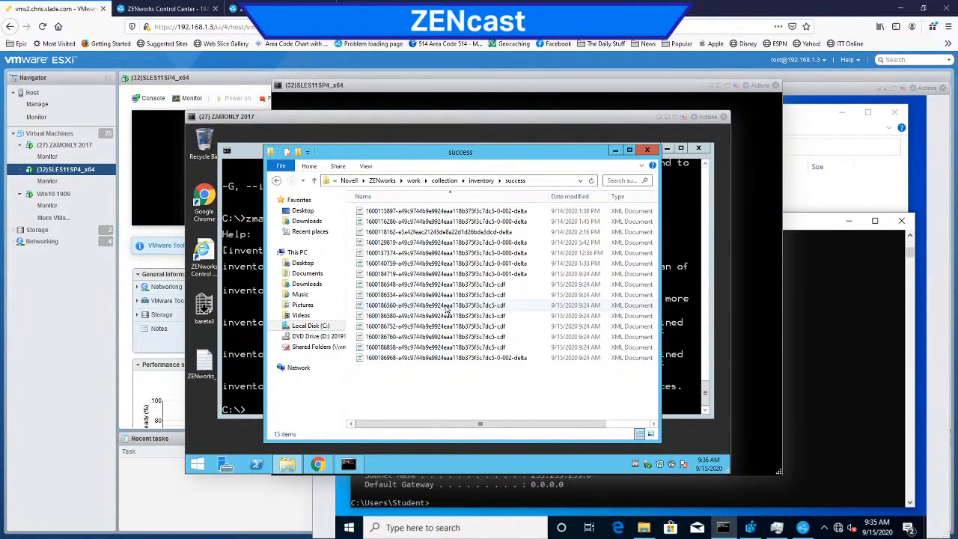
pyautogui.click(480, 183)
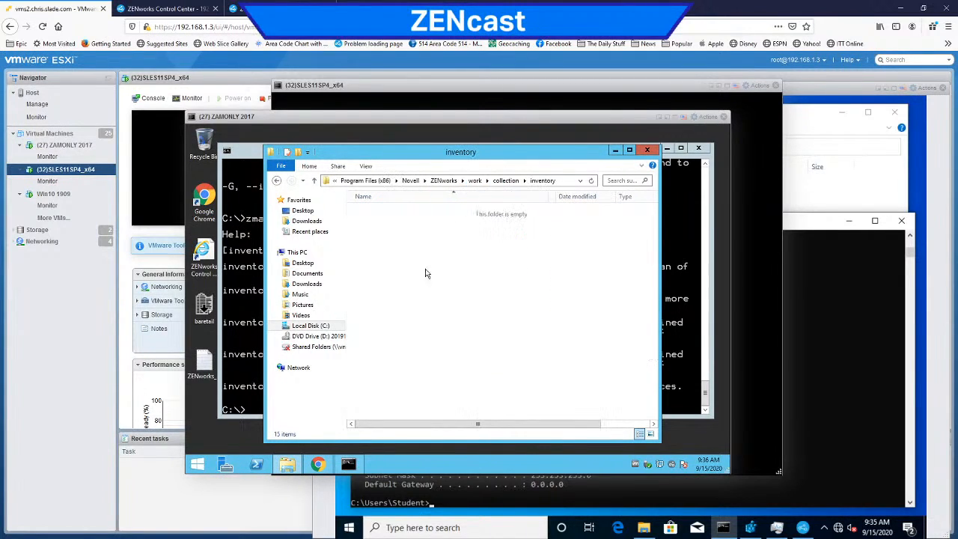
pyautogui.click(387, 241)
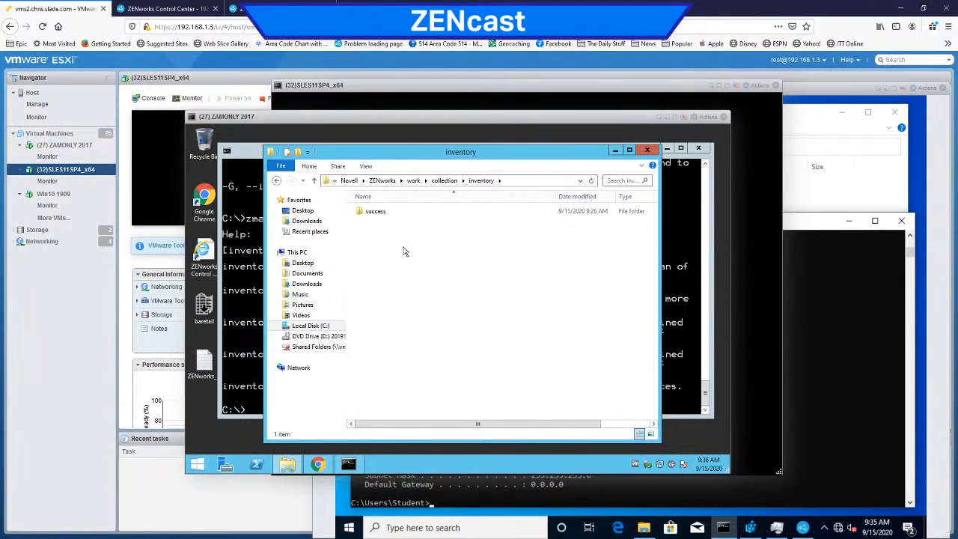
# Step: Run zman ogn in the server's command prompt to view its usage, and bring the inventory folder back to the front
pyautogui.click(255, 302)
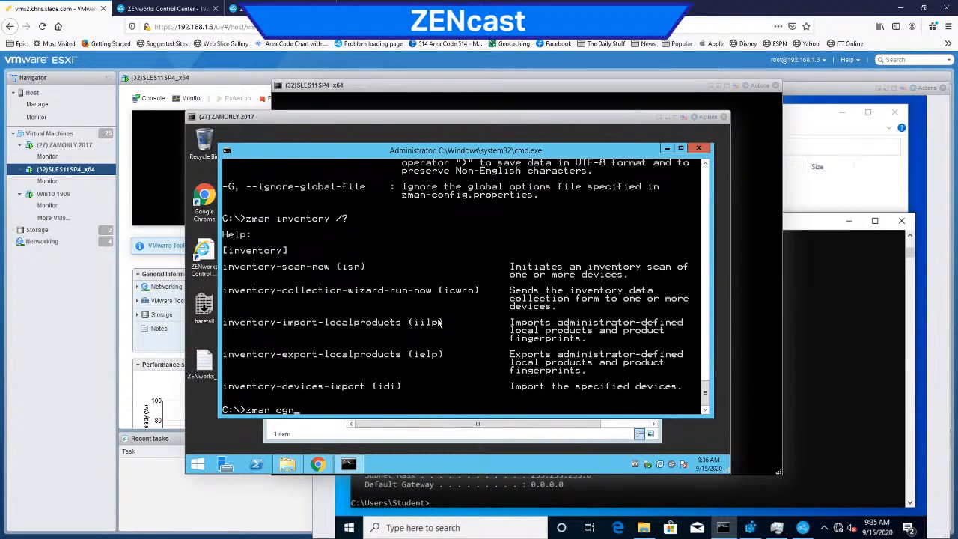
pyautogui.write('zman ogn')
pyautogui.press('Return')
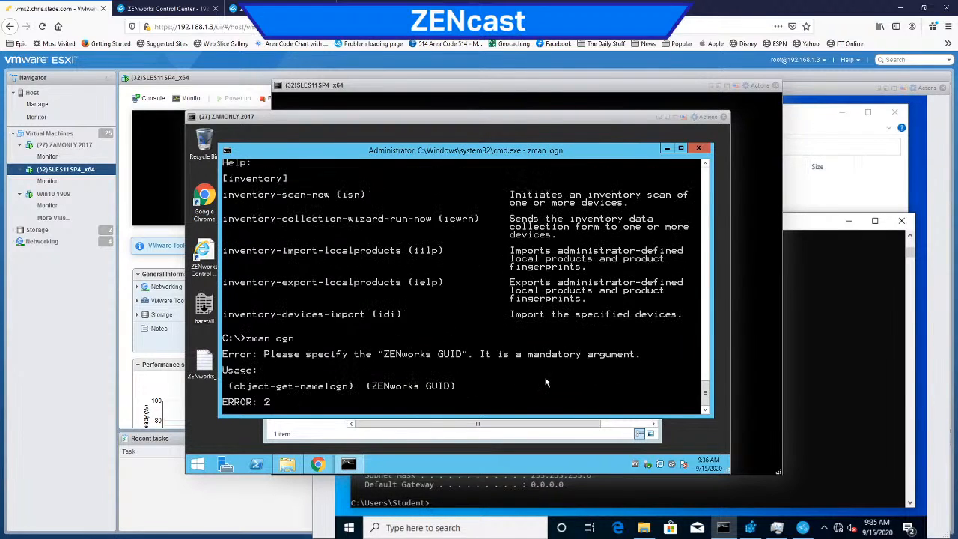
pyautogui.click(416, 438)
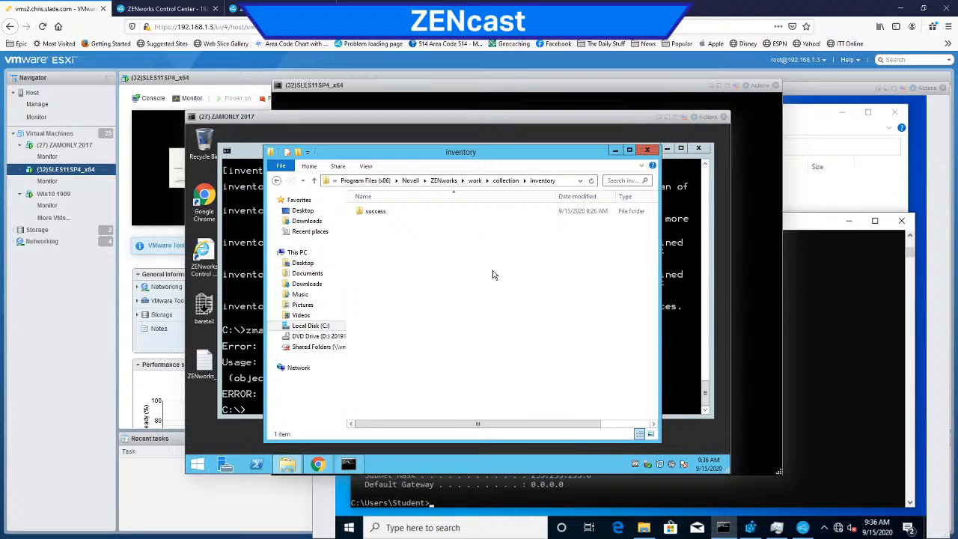
# Step: Switch to ZENworks Control Center, preview the Recurring options of the Collection Data Form Schedule, and discard the change
pyautogui.click(163, 9)
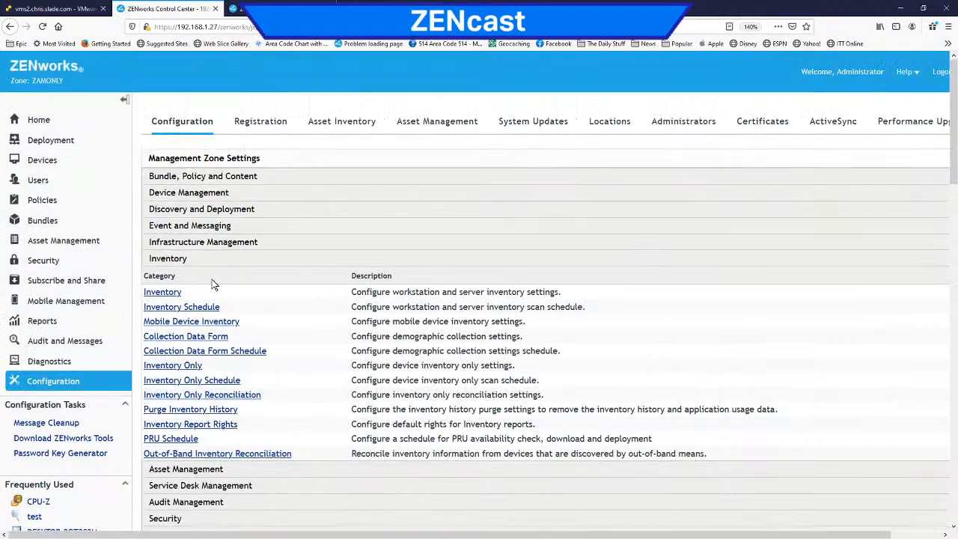
pyautogui.scroll(-4, 212, 284)
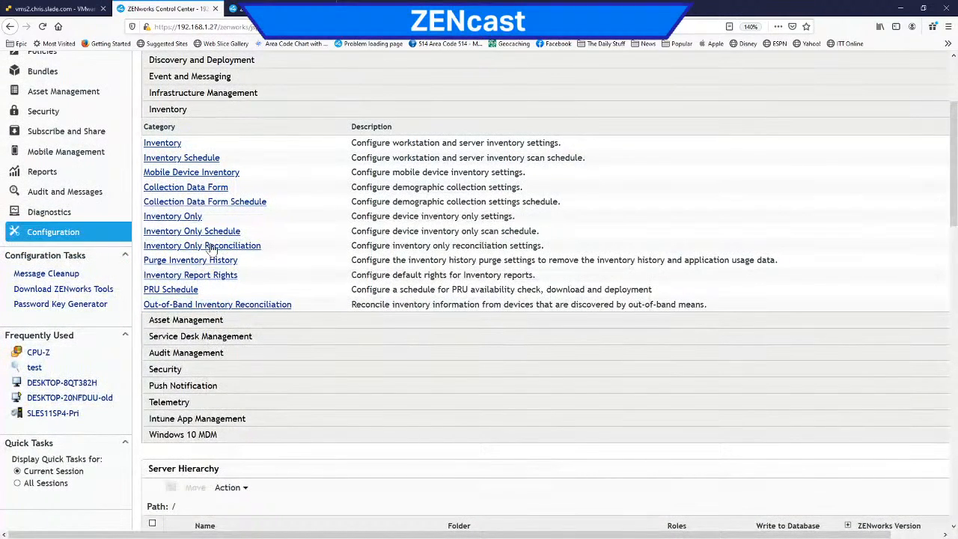
pyautogui.click(181, 204)
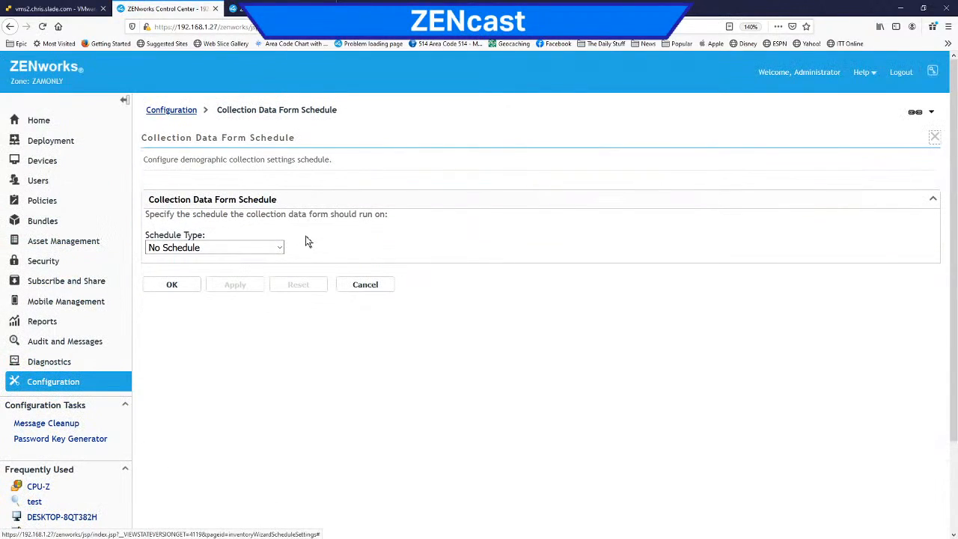
pyautogui.click(280, 247)
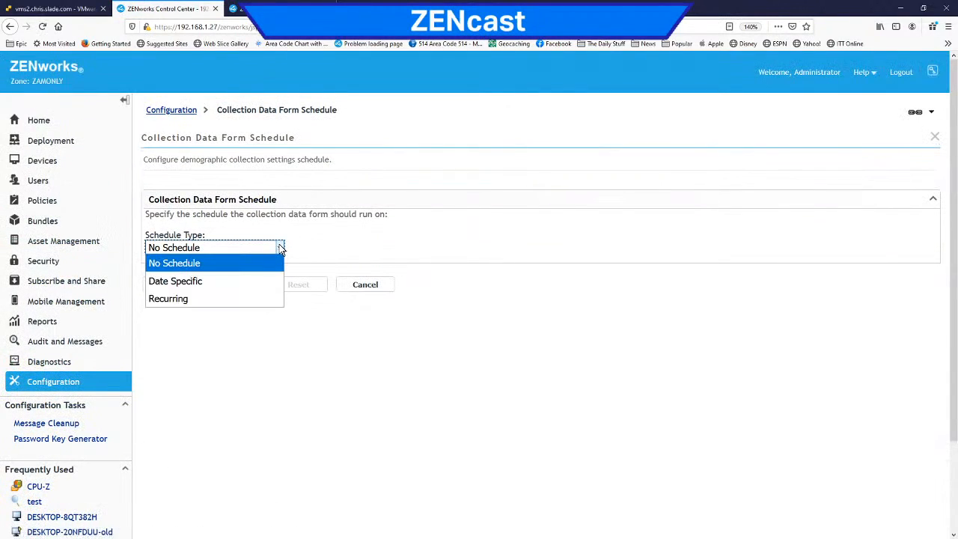
pyautogui.click(260, 296)
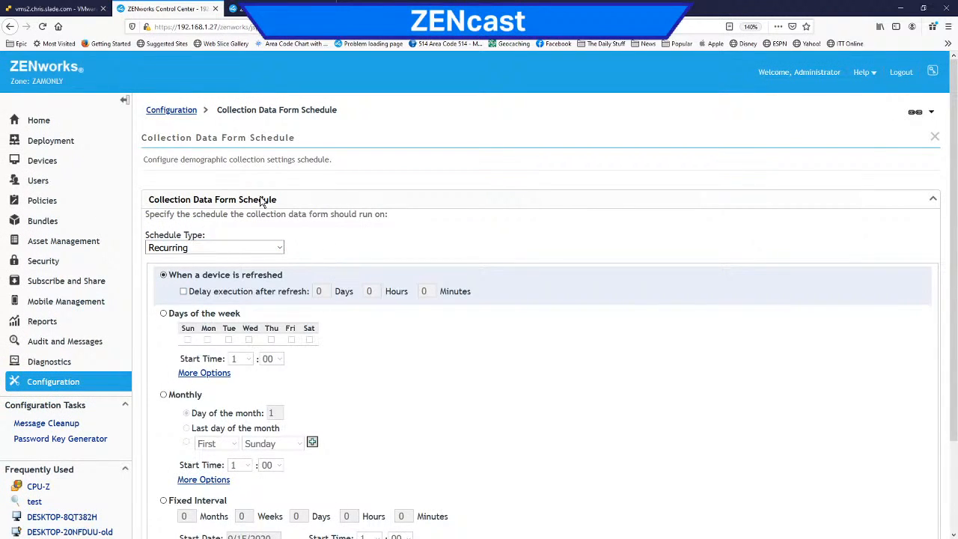
pyautogui.click(169, 110)
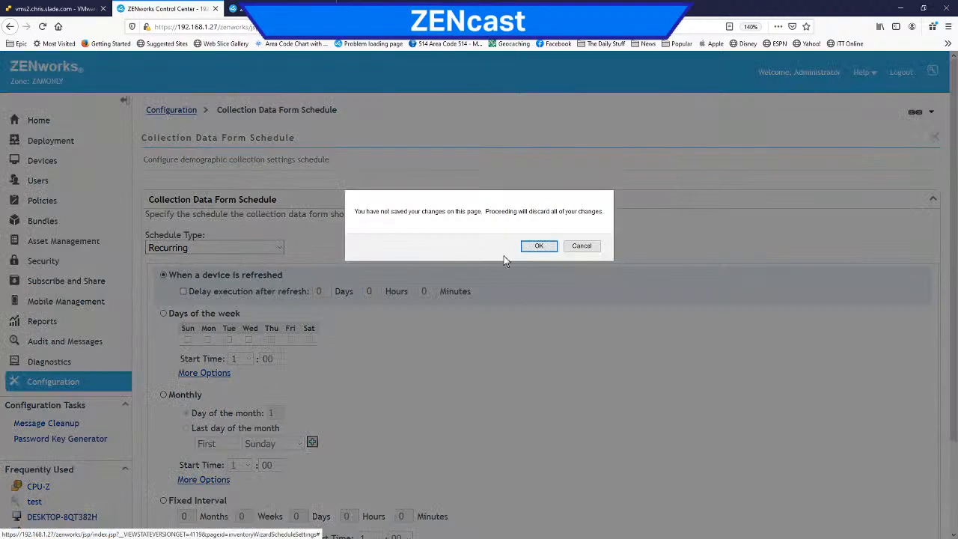
pyautogui.click(538, 247)
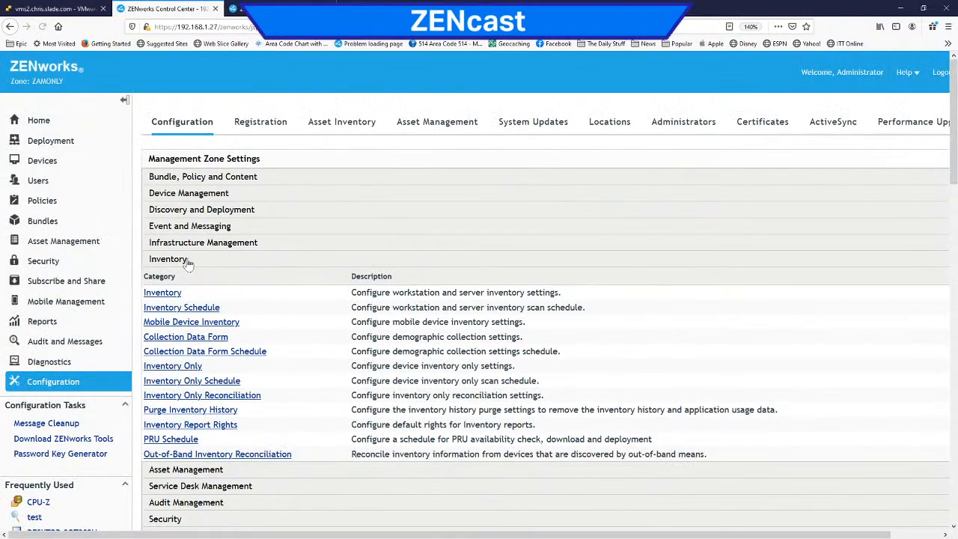
# Step: Open the Collection Data Form settings, turn Invisible mode on and off again, and look through the form's fields
pyautogui.click(182, 339)
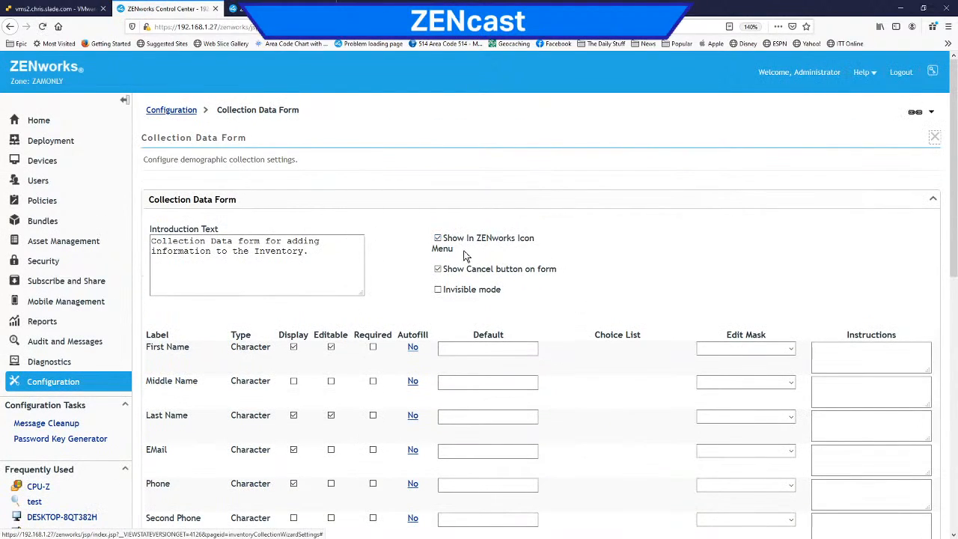
pyautogui.click(439, 291)
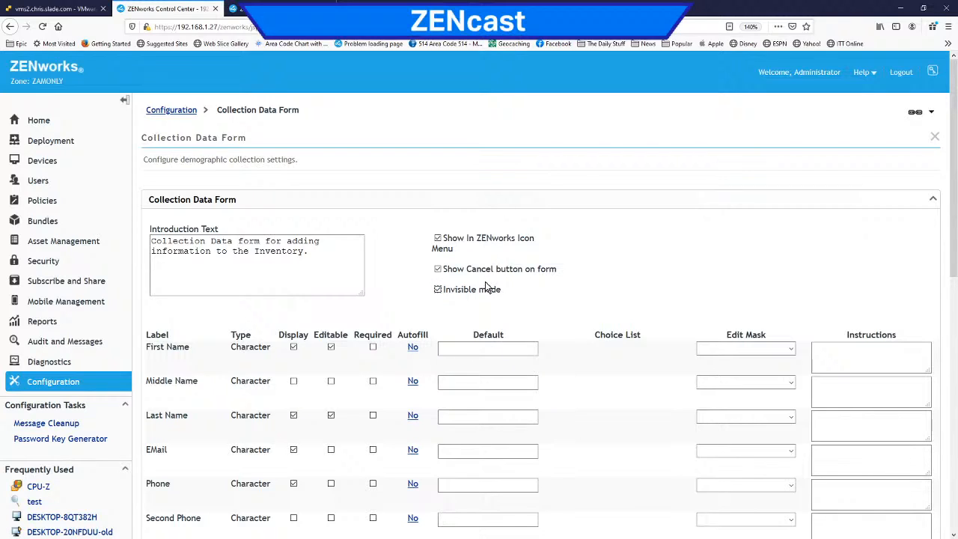
pyautogui.click(438, 292)
pyautogui.scroll(-6, 512, 290)
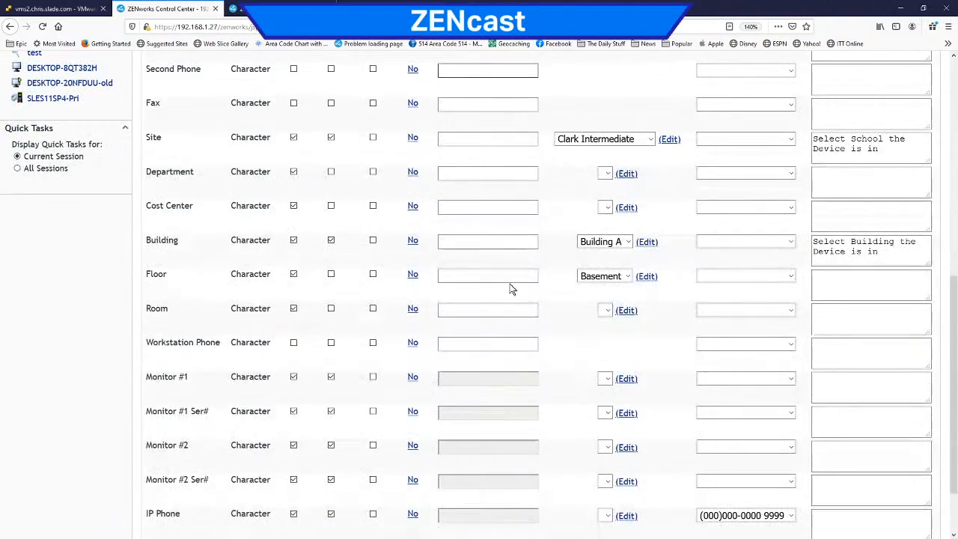
pyautogui.scroll(6, 505, 282)
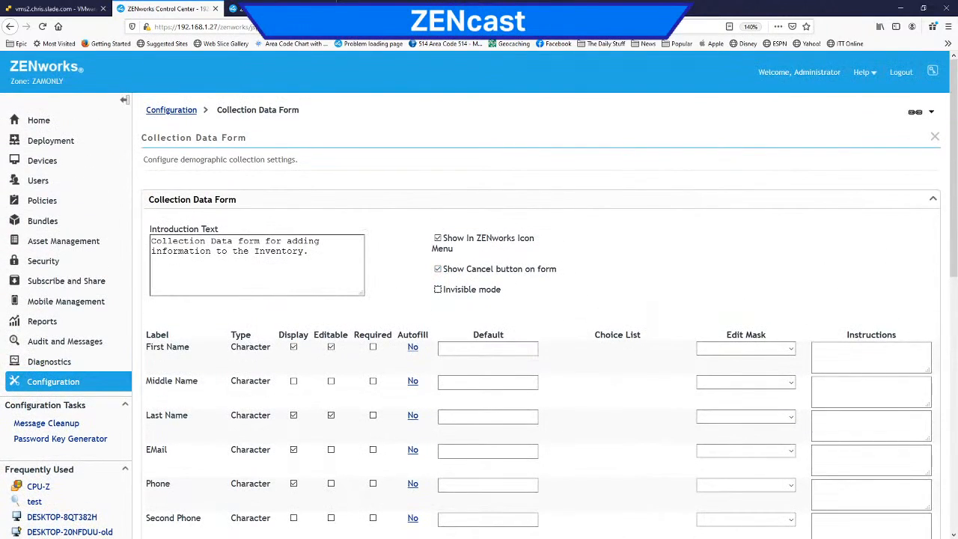
# Step: Leave the form settings without saving and run the Operating Systems report from the Software Applications standard reports
pyautogui.click(42, 322)
pyautogui.click(537, 247)
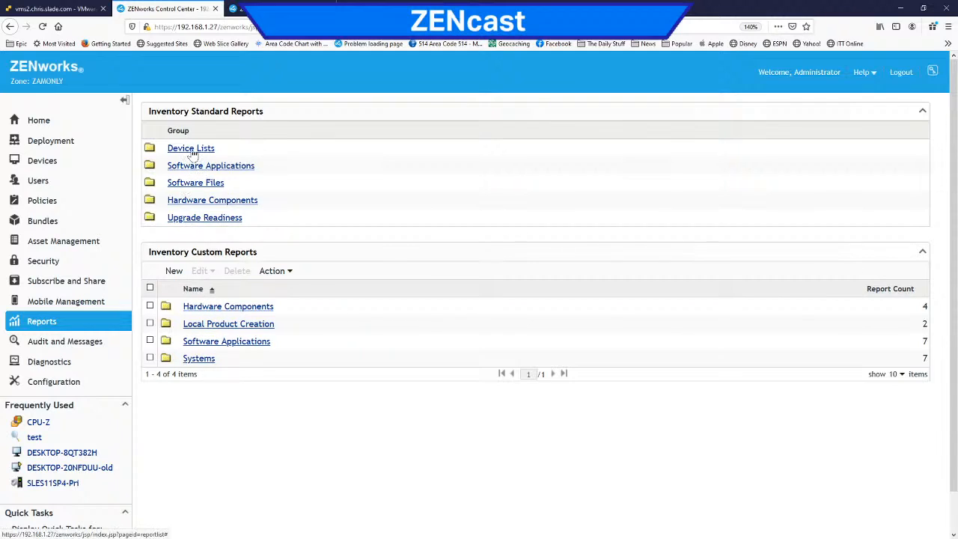
pyautogui.click(218, 166)
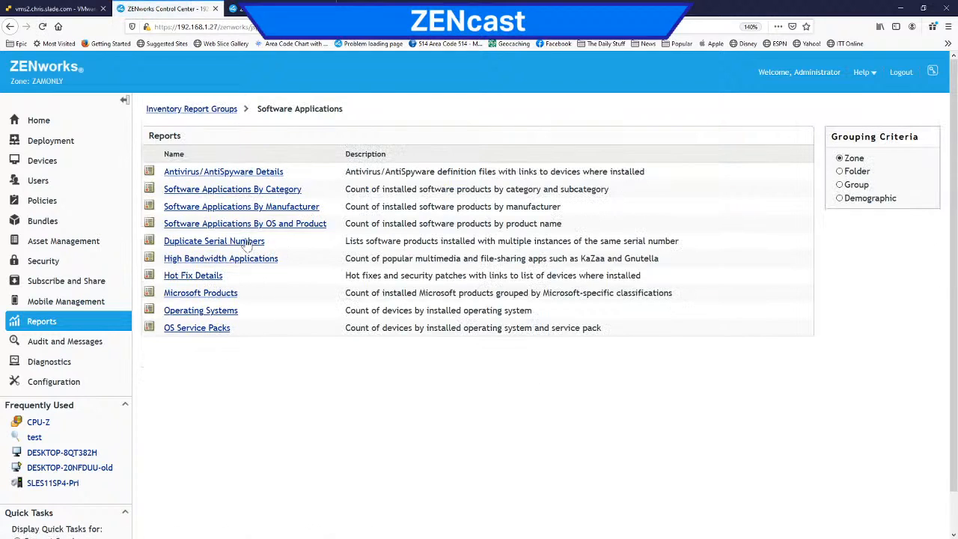
pyautogui.click(202, 312)
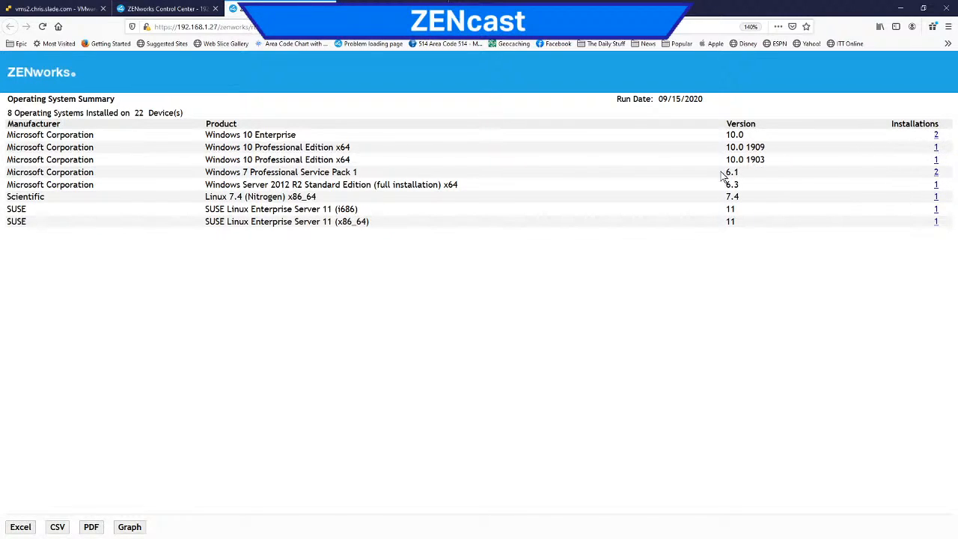
pyautogui.scroll(3, 466, 240)
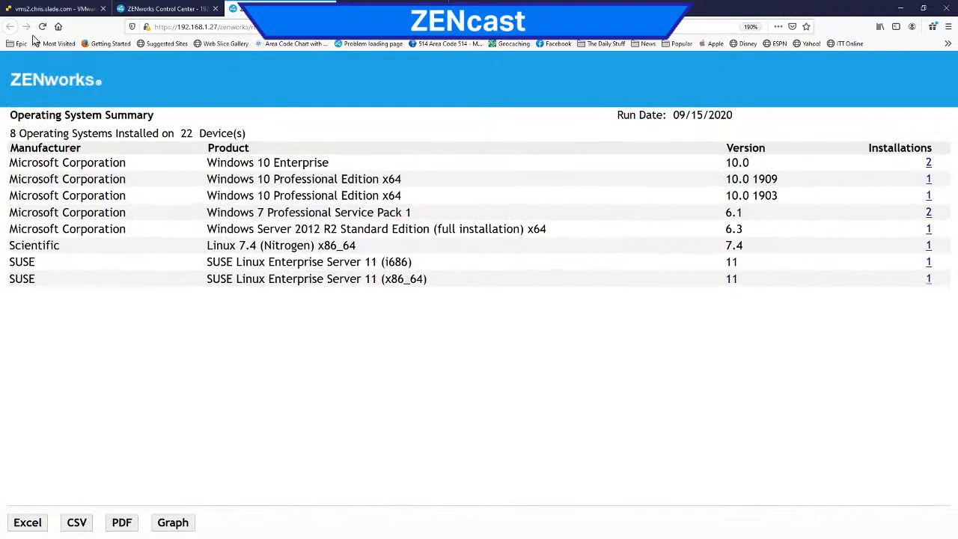
# Step: Rerun the Operating Systems report, list the Windows 7 Professional Service Pack 1 devices, and view the details of win-a7n7t9umi4q
pyautogui.click(167, 9)
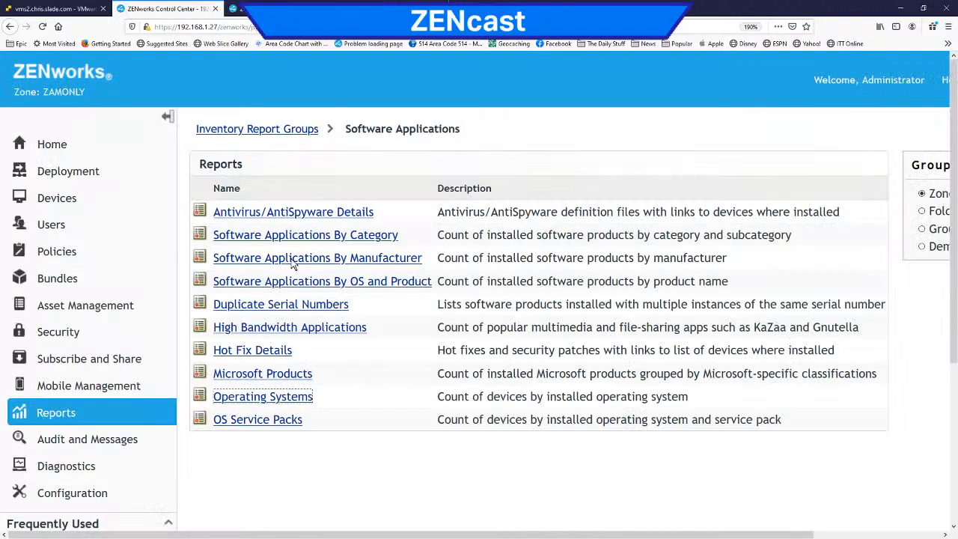
pyautogui.click(248, 403)
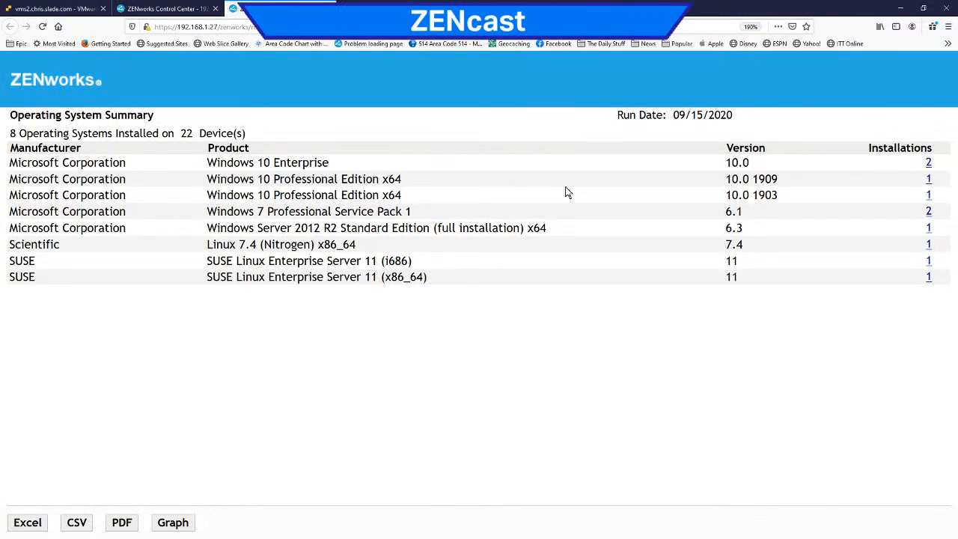
pyautogui.click(929, 212)
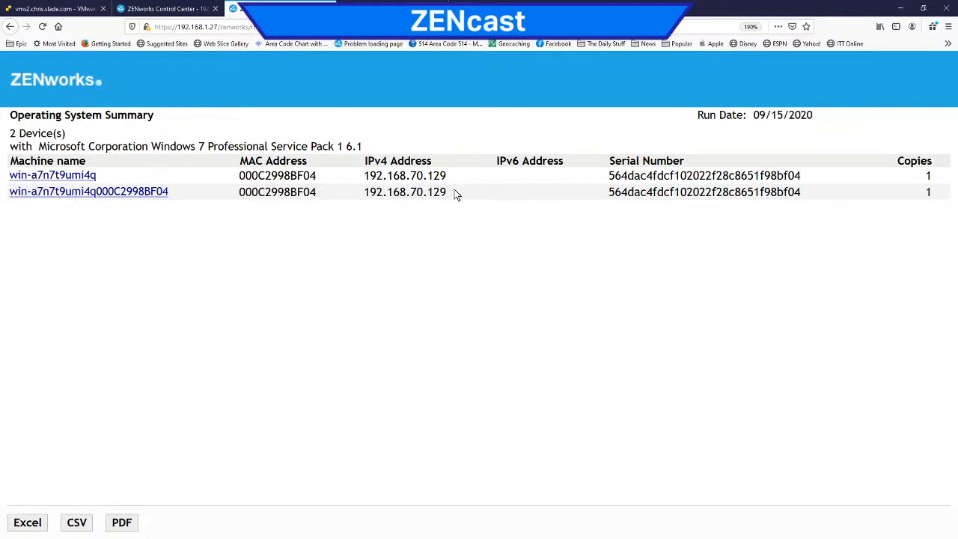
pyautogui.moveTo(452, 194); pyautogui.dragTo(364, 194)
pyautogui.moveTo(294, 204); pyautogui.dragTo(95, 194)
pyautogui.click(68, 181)
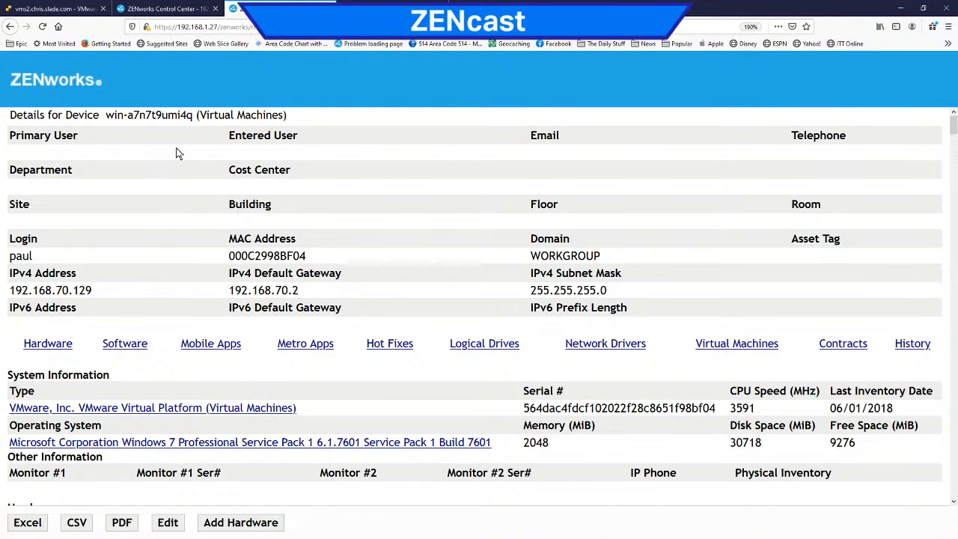
# Step: Run the Duplicate Serial Numbers report, list the workstations sharing the Windows 7 serial number, and return to the reports list
pyautogui.click(166, 8)
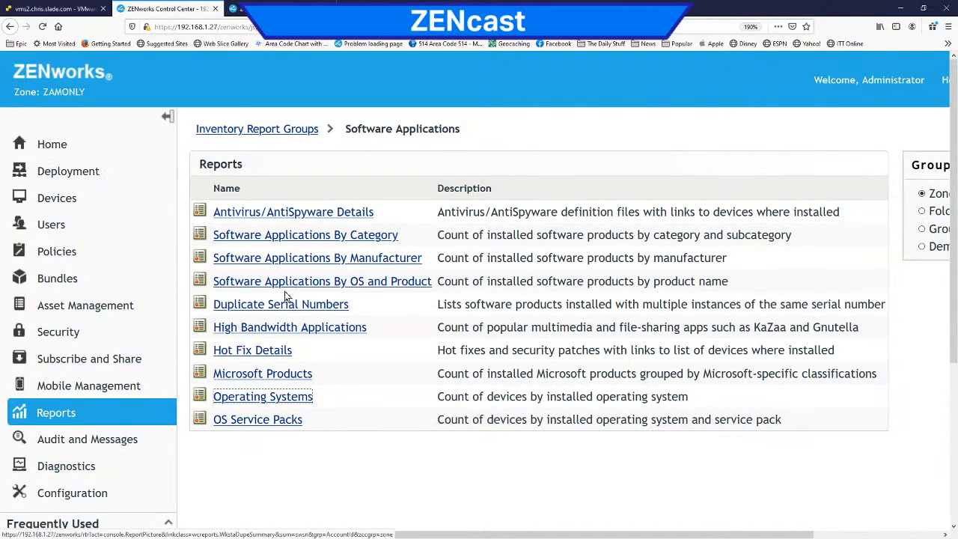
pyautogui.click(247, 304)
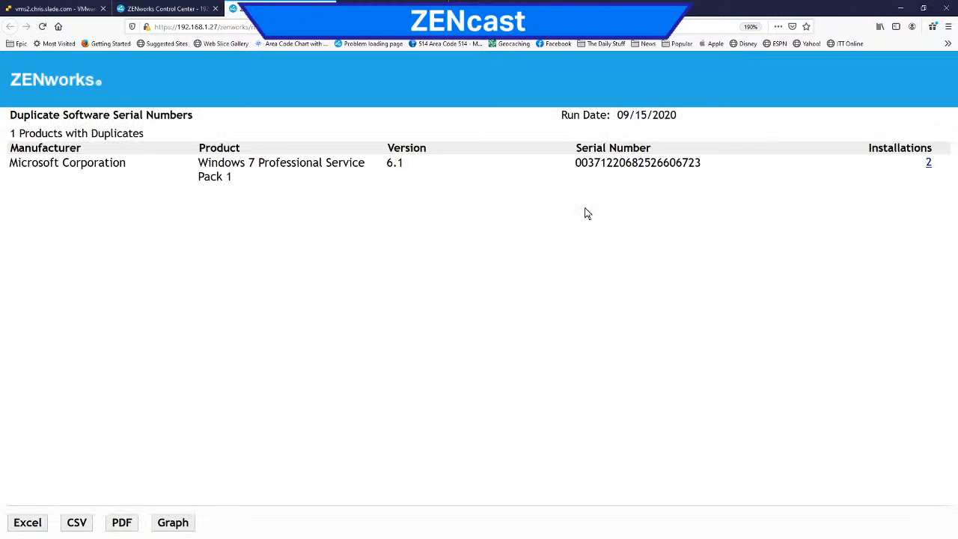
pyautogui.click(929, 163)
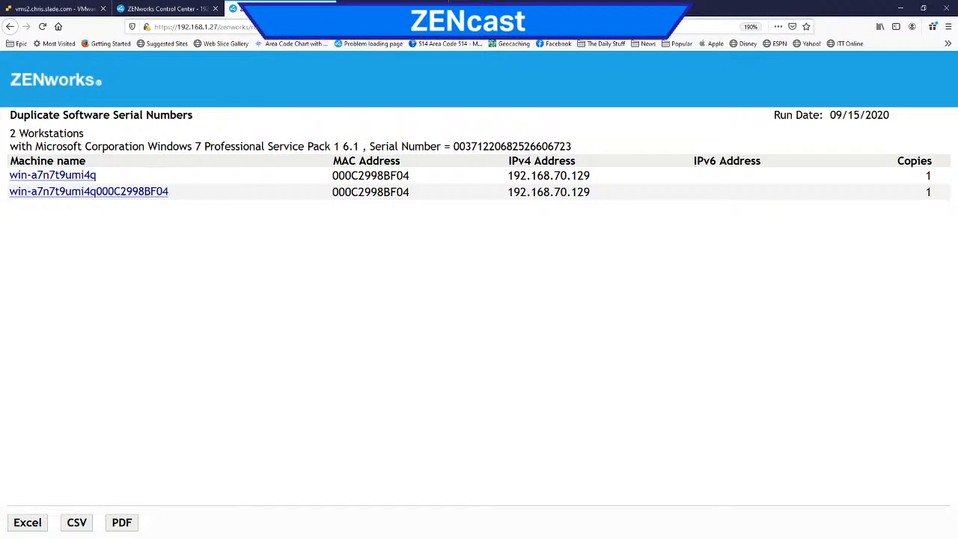
pyautogui.click(328, 8)
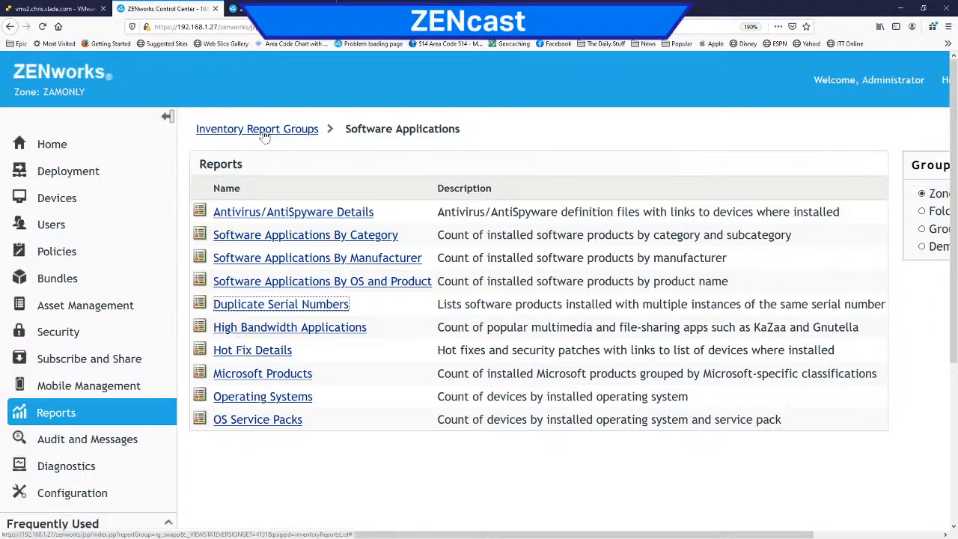
# Step: Create an inventory custom reports folder named with a person's first name, and open the folder
pyautogui.click(55, 412)
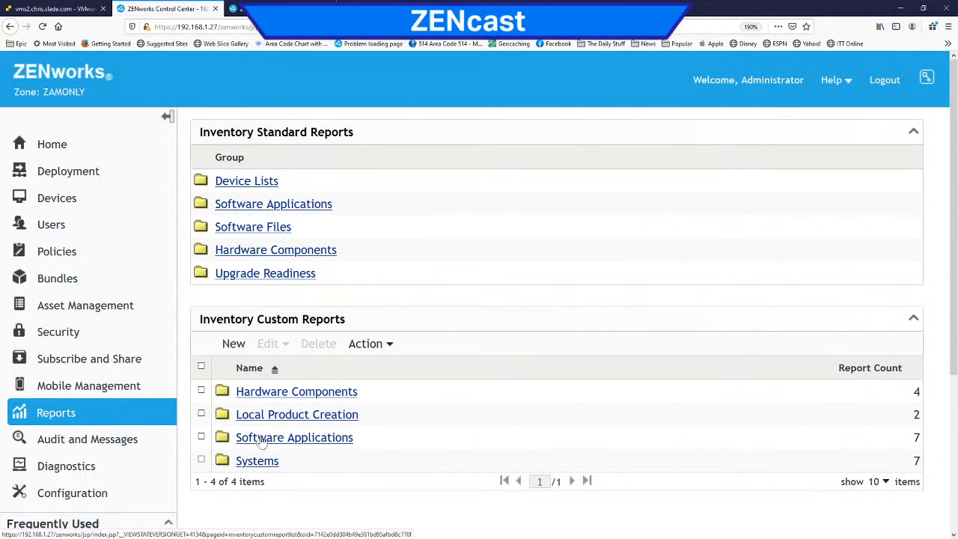
pyautogui.click(234, 348)
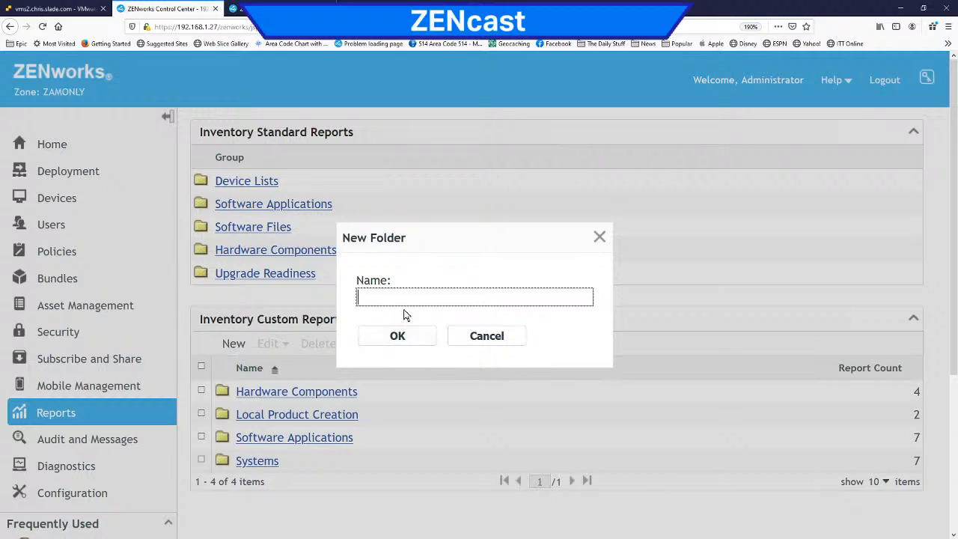
pyautogui.write('Paul')
pyautogui.press('Return')
pyautogui.click(246, 438)
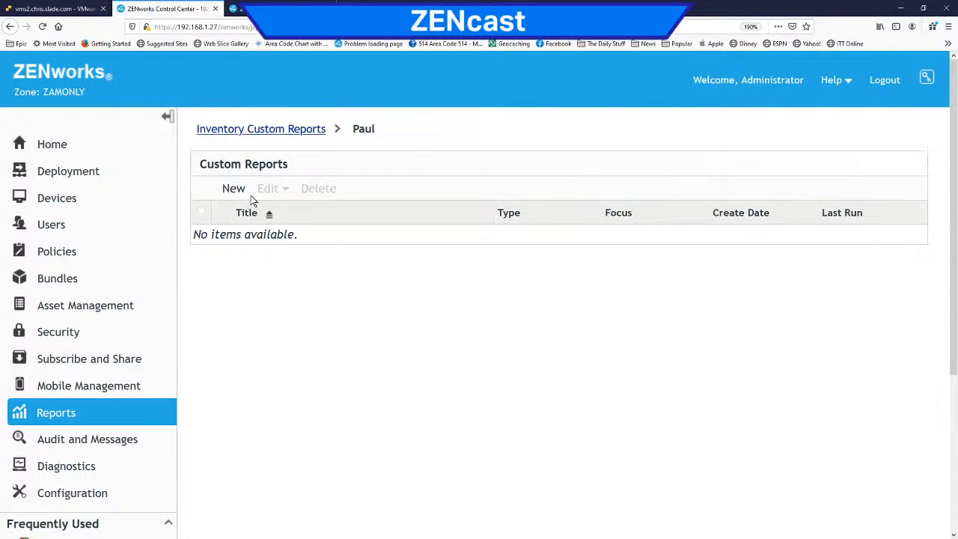
# Step: Start a new custom report definition in the folder and name it CPUZ Application
pyautogui.click(233, 188)
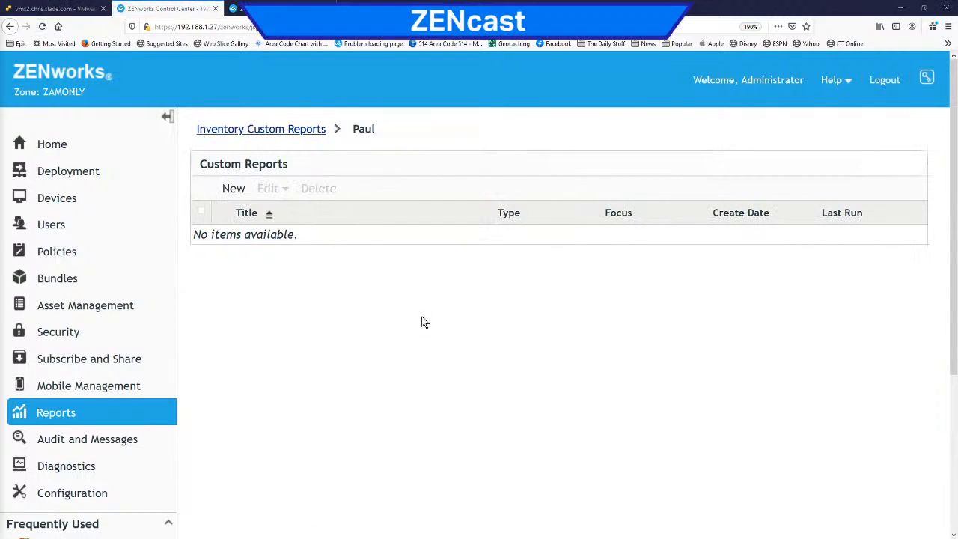
pyautogui.moveTo(0, 155); pyautogui.dragTo(394, 0)
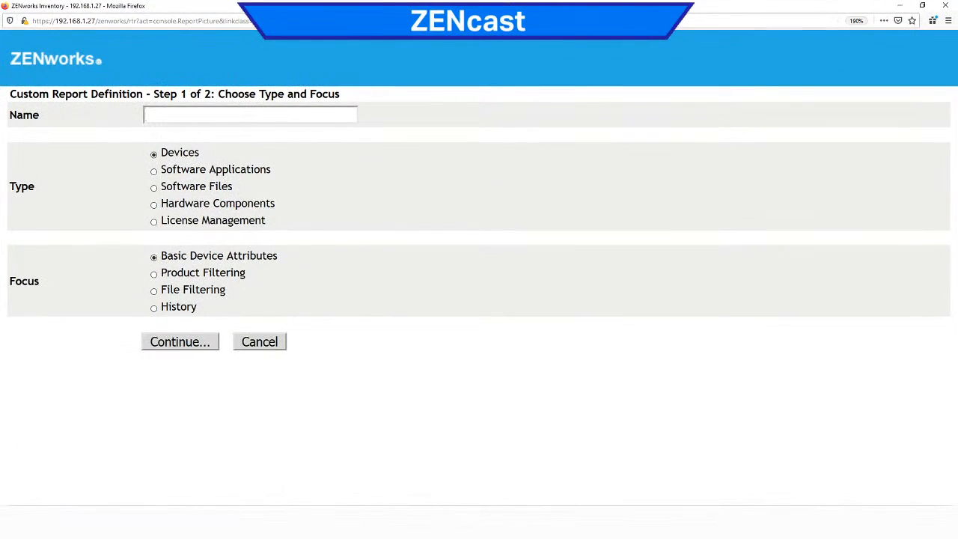
pyautogui.write('PUZ Application')
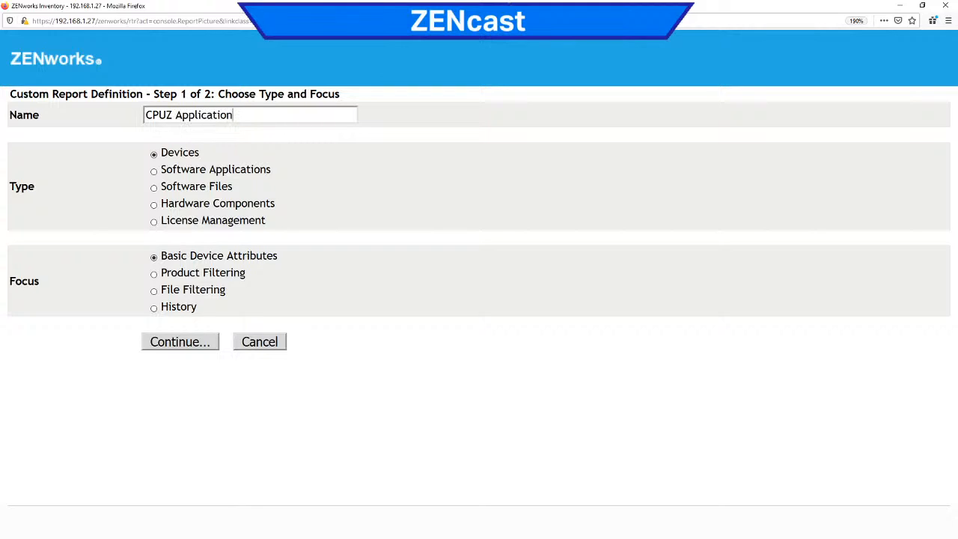
# Step: Set the report type to Software Applications with the All Software focus, and continue to the column and criteria definition
pyautogui.click(155, 171)
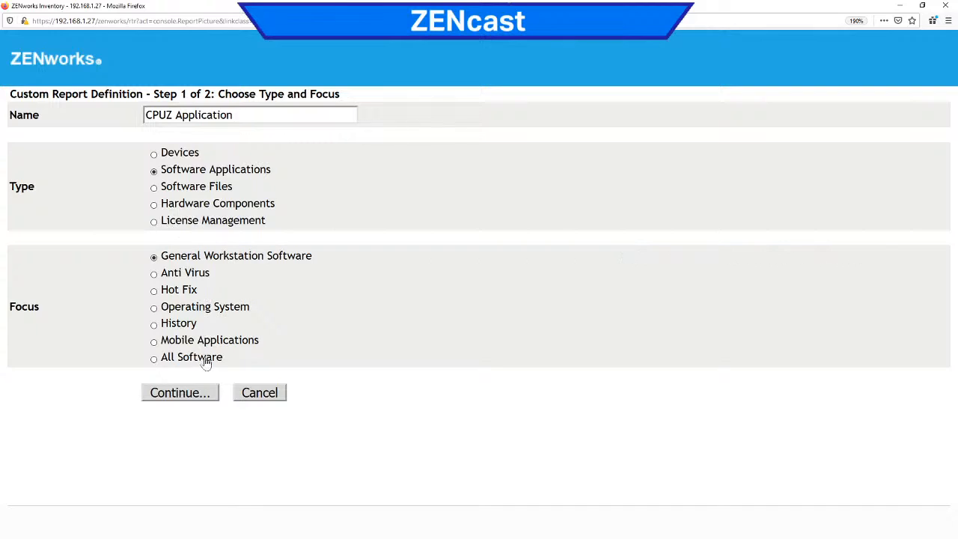
pyautogui.click(154, 359)
pyautogui.click(179, 397)
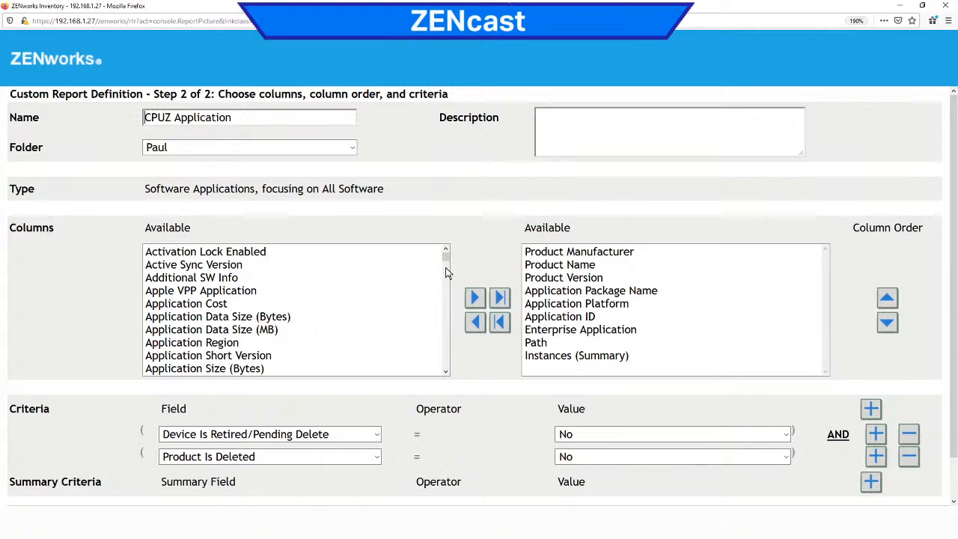
# Step: Enter the description "CPU-Z Application on Devices", save the report definition, and run the report
pyautogui.click(538, 156)
pyautogui.write('CPU-Z Application on Devices')
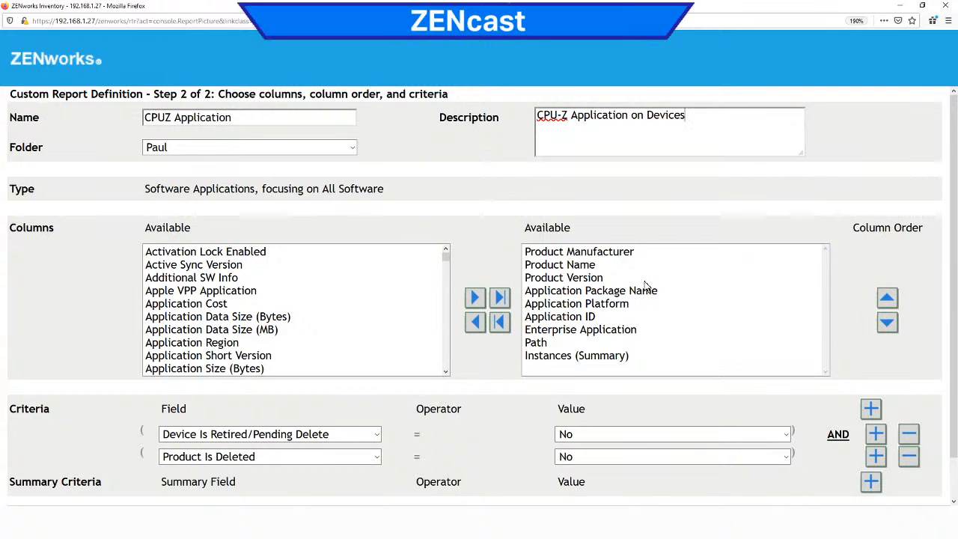
pyautogui.scroll(-1, 646, 285)
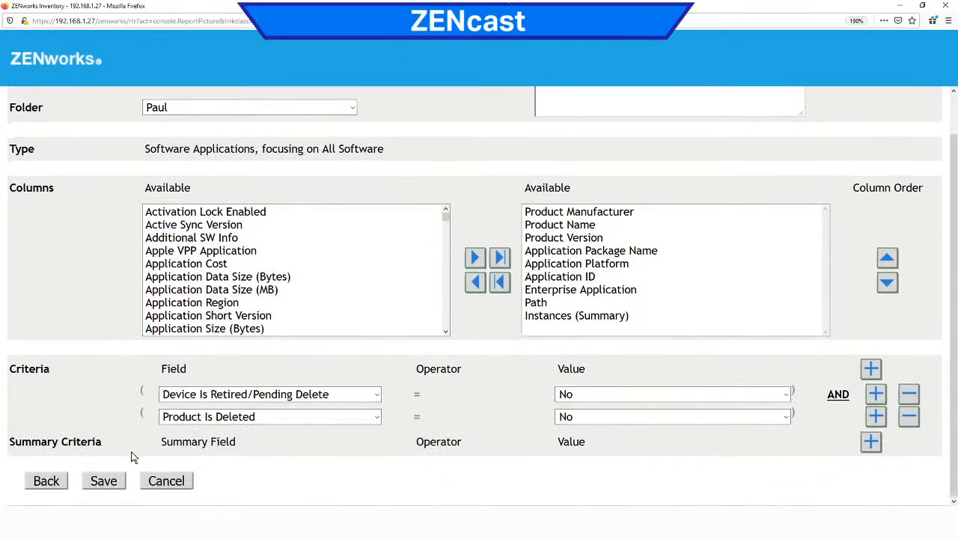
pyautogui.click(104, 482)
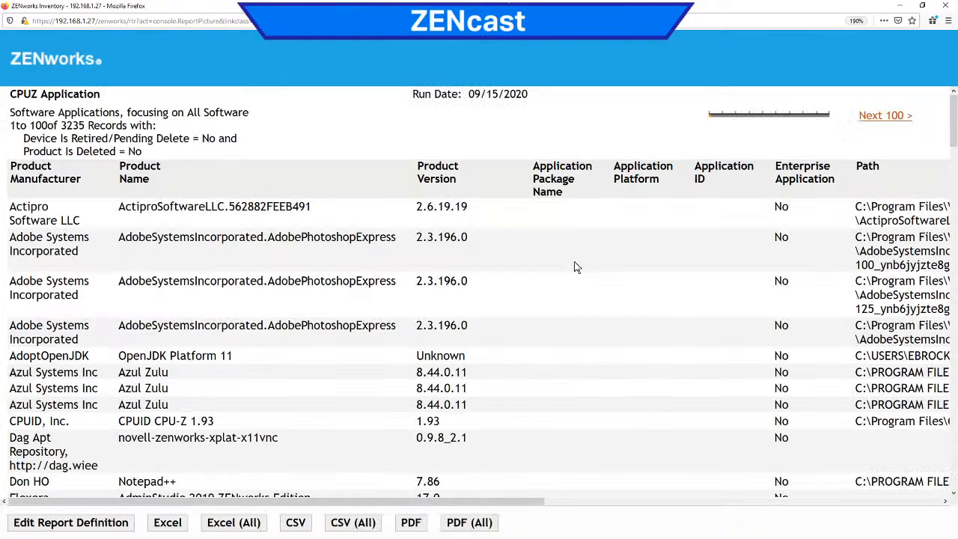
pyautogui.moveTo(30, 421); pyautogui.dragTo(262, 425)
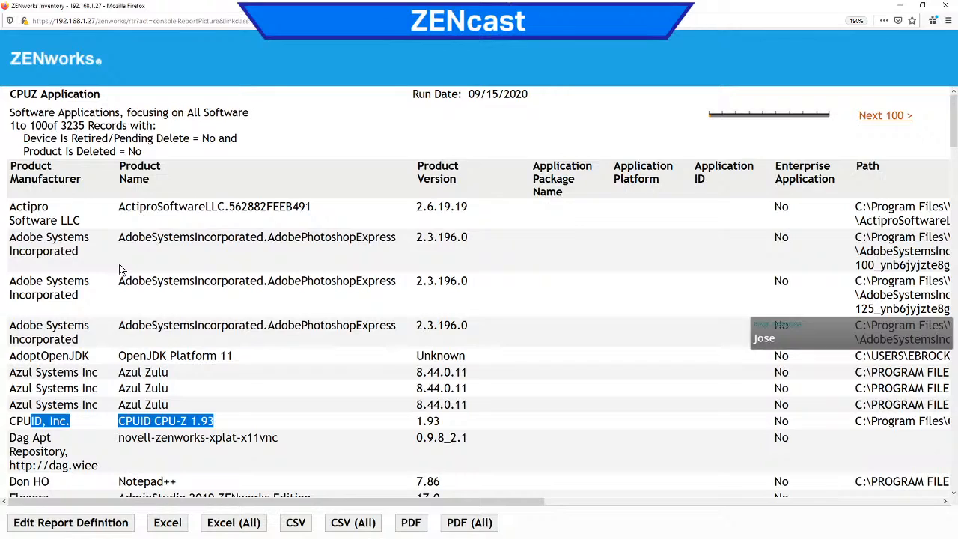
pyautogui.moveTo(57, 125); pyautogui.dragTo(79, 126)
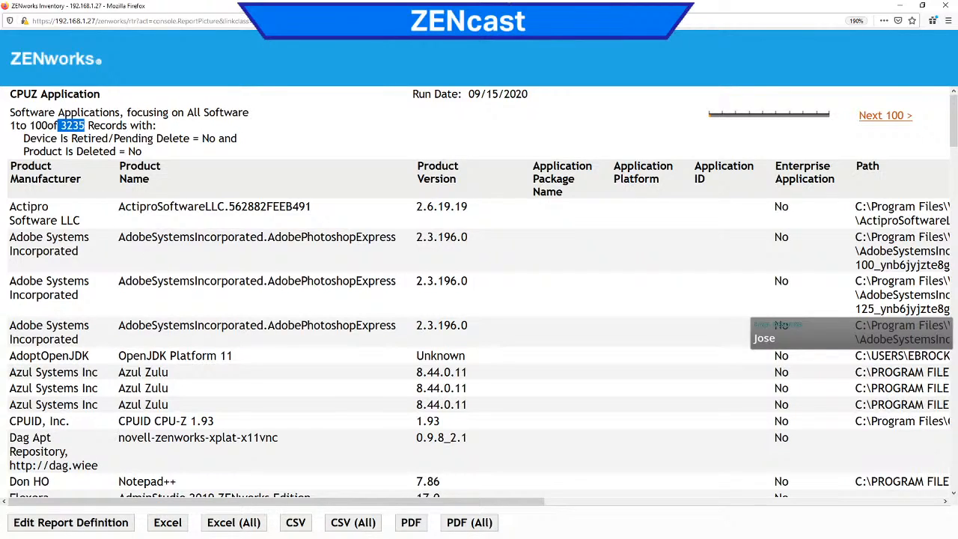
# Step: Edit the CPUZ Application report definition to include the IP Address column, and save it
pyautogui.click(96, 524)
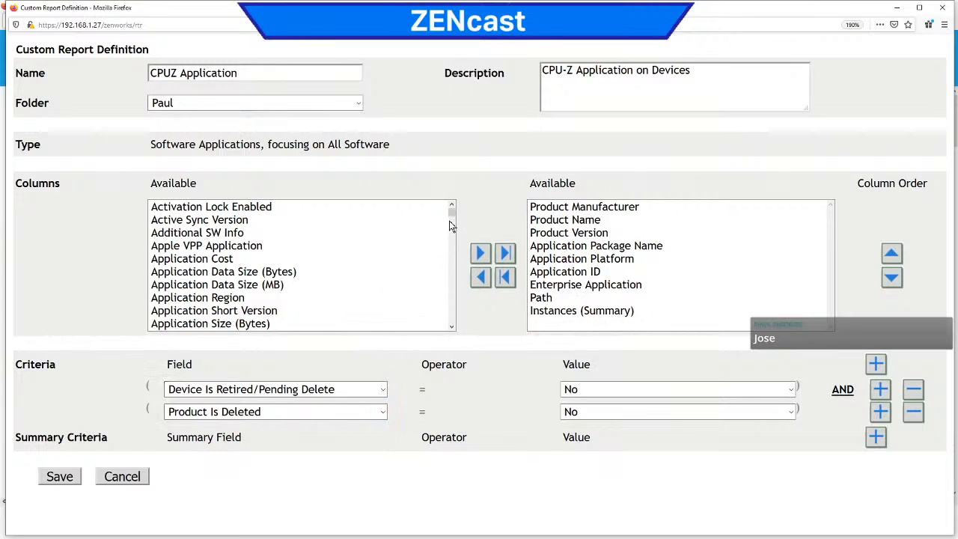
pyautogui.moveTo(452, 211); pyautogui.dragTo(453, 242)
pyautogui.click(262, 241)
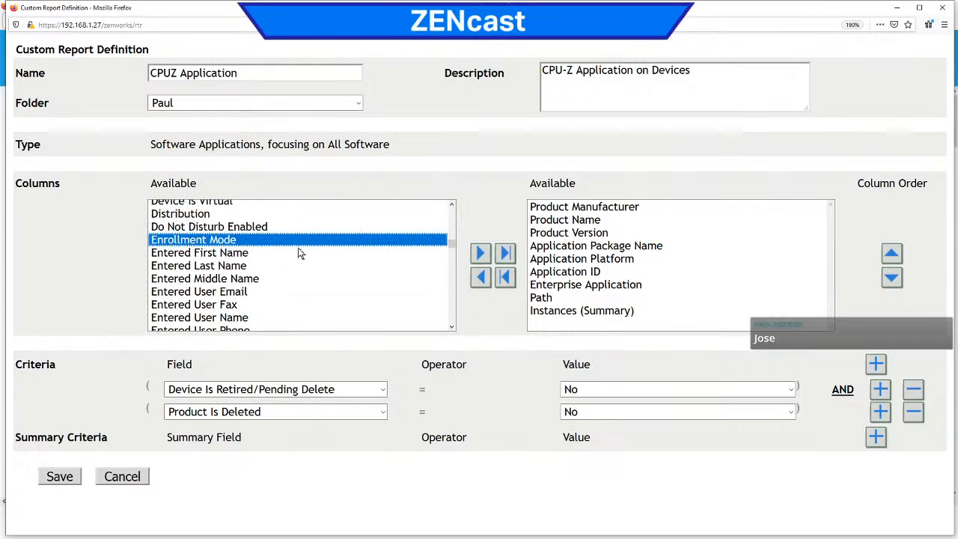
pyautogui.scroll(-3, 453, 311)
pyautogui.scroll(-3, 453, 311)
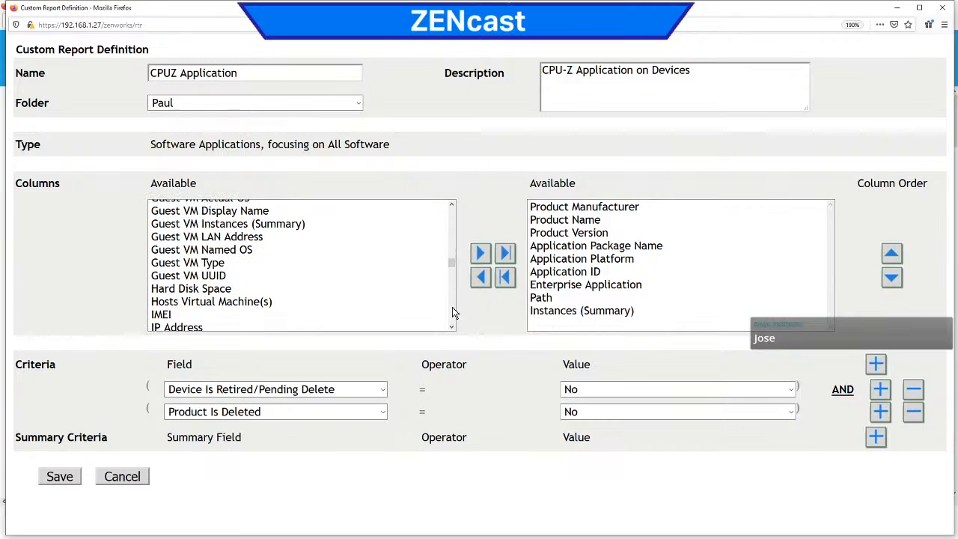
pyautogui.scroll(-3, 453, 312)
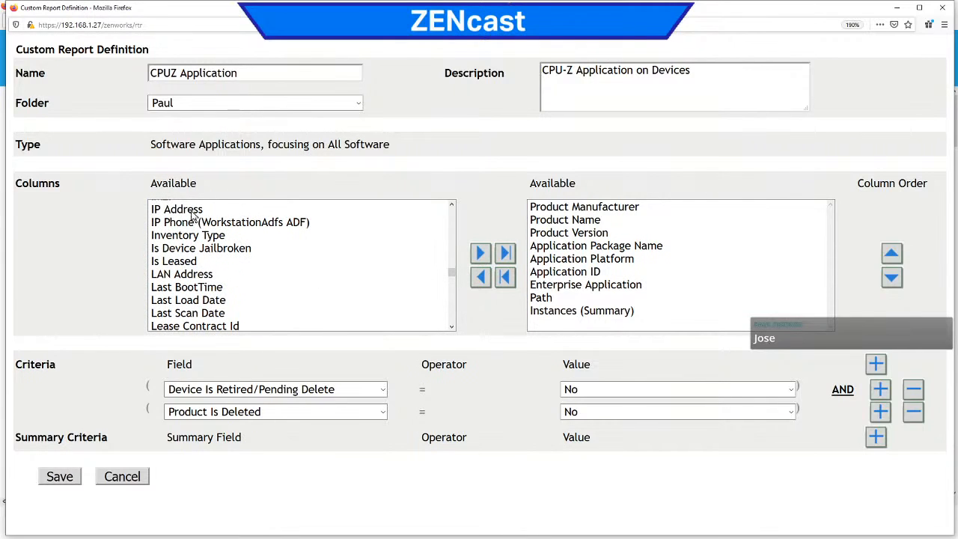
pyautogui.click(192, 212)
pyautogui.click(481, 255)
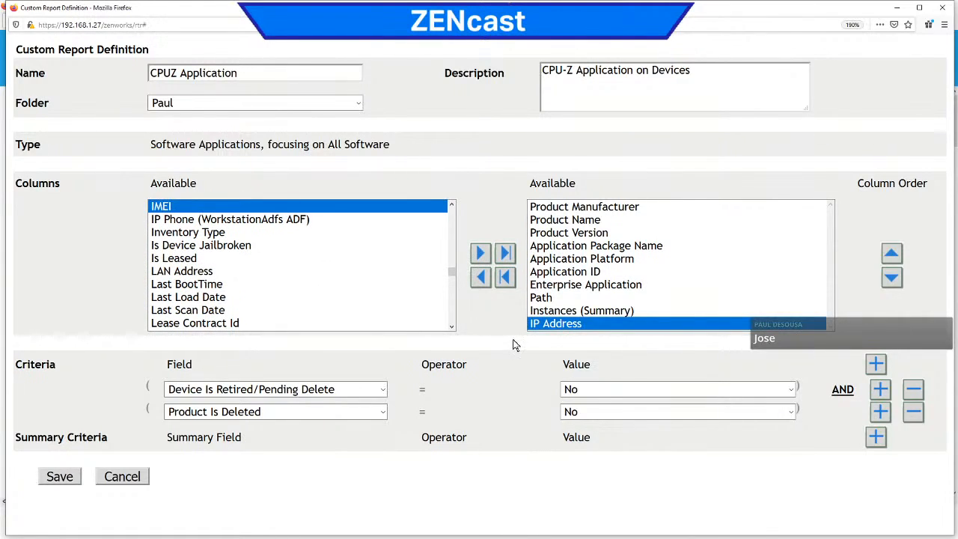
pyautogui.click(61, 477)
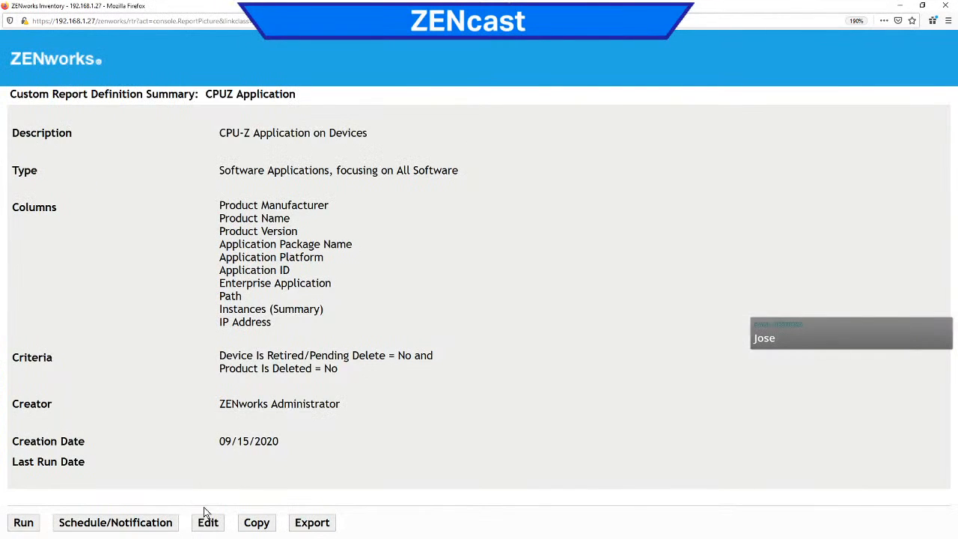
# Step: Run the updated CPUZ Application report, view the next 100 records, and return to the first 100
pyautogui.click(27, 526)
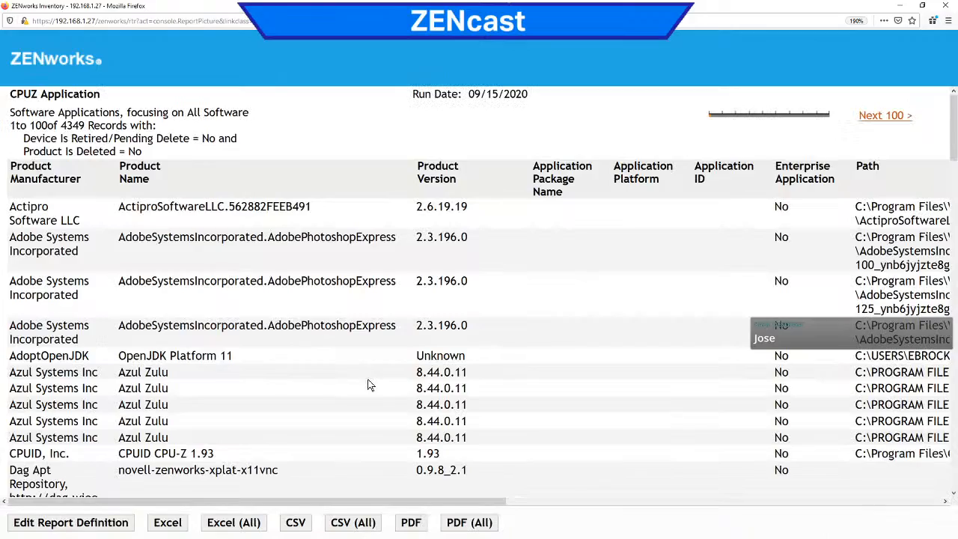
pyautogui.scroll(-2, 733, 271)
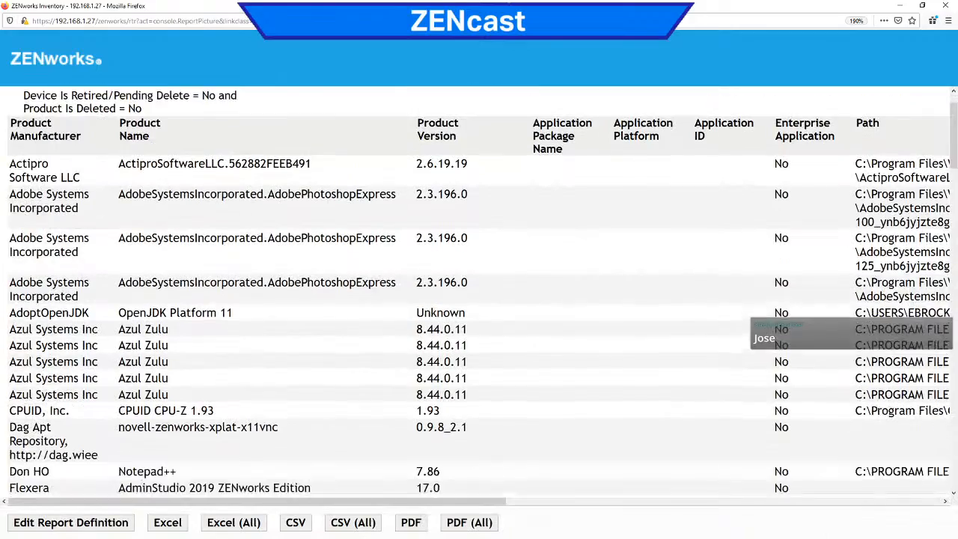
pyautogui.moveTo(952, 140); pyautogui.dragTo(936, 110)
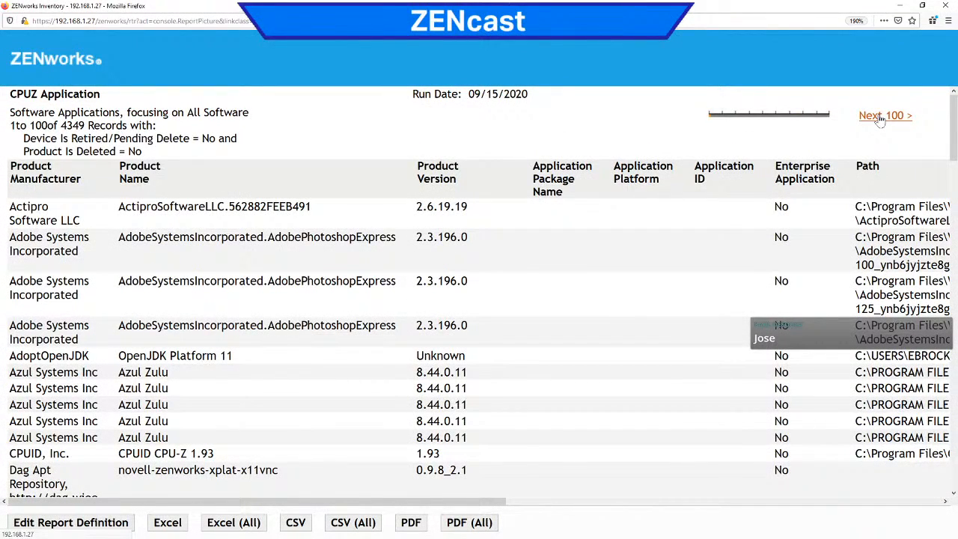
pyautogui.click(881, 118)
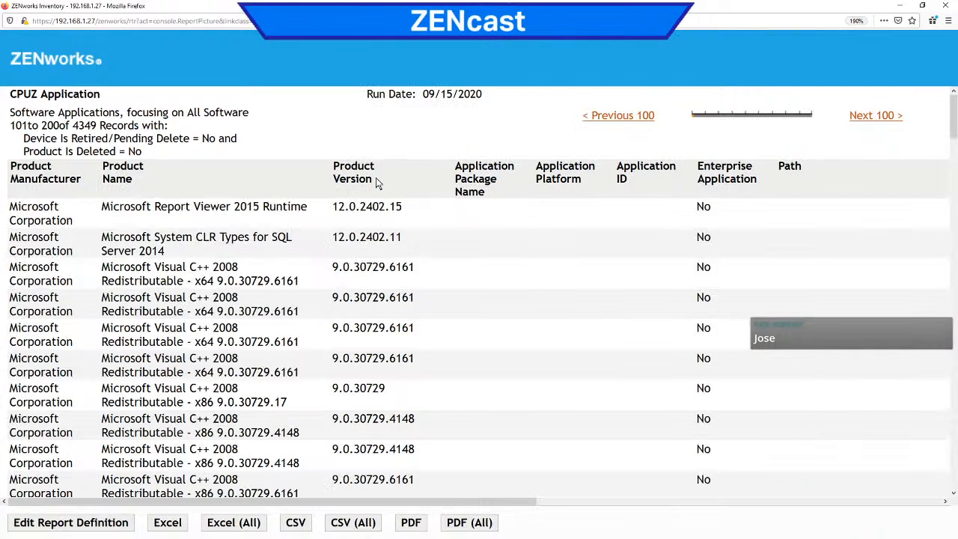
pyautogui.moveTo(954, 120); pyautogui.dragTo(950, 72)
pyautogui.click(606, 118)
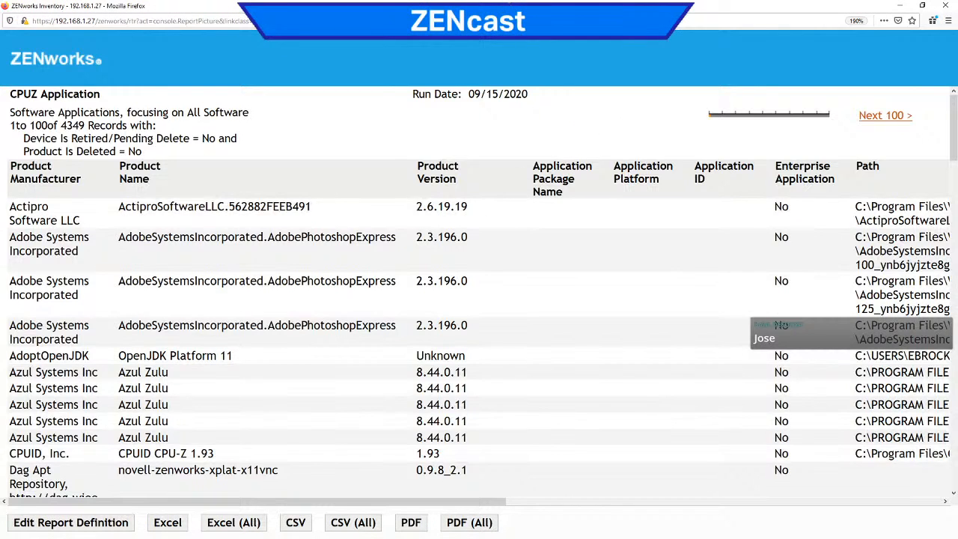
pyautogui.moveTo(60, 125); pyautogui.dragTo(106, 125)
# Step: Reopen the report definition, remove all selected columns, and look through the available columns
pyautogui.click(71, 523)
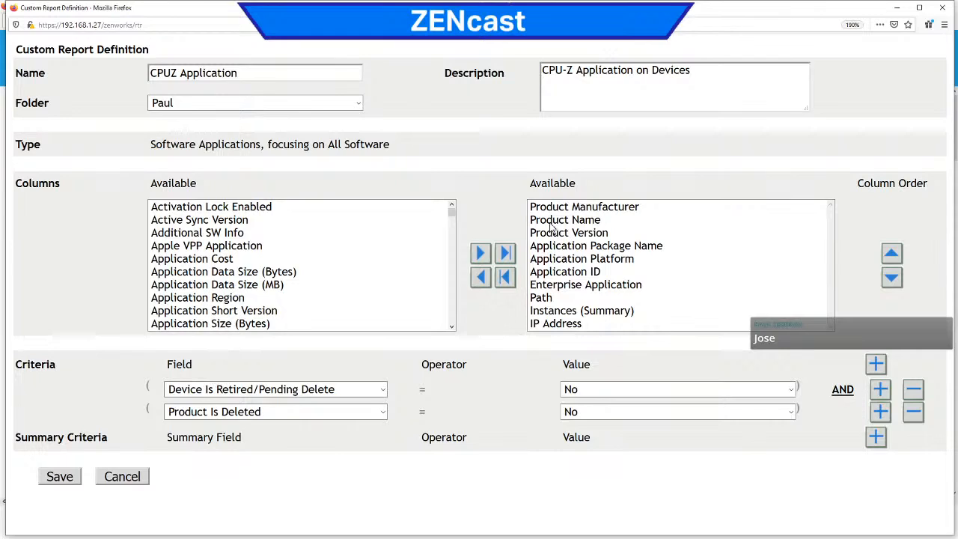
pyautogui.click(505, 277)
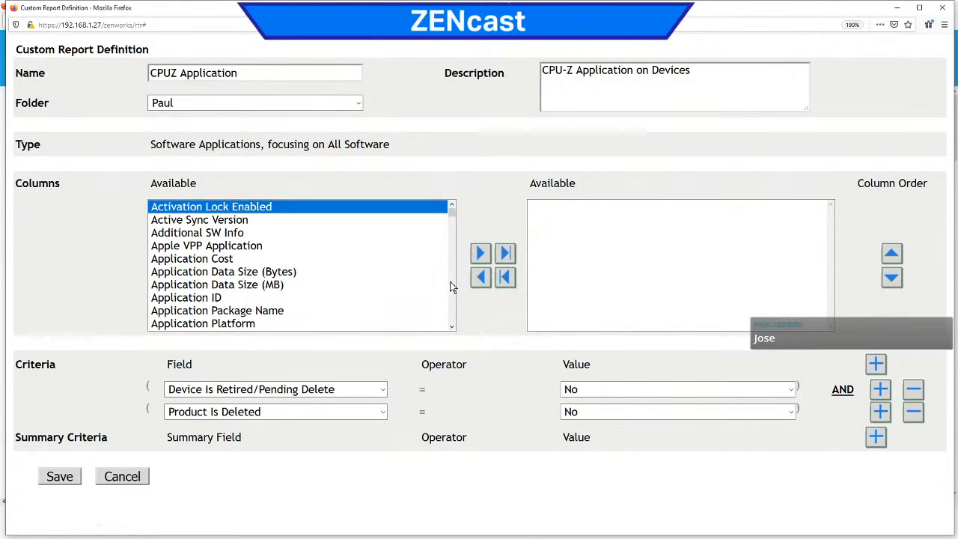
pyautogui.scroll(-3, 447, 284)
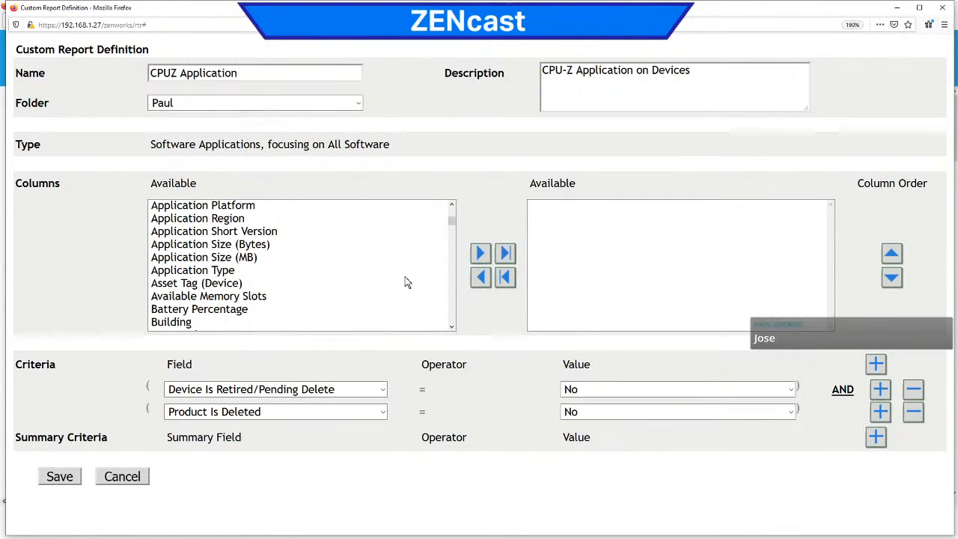
pyautogui.scroll(-3, 449, 273)
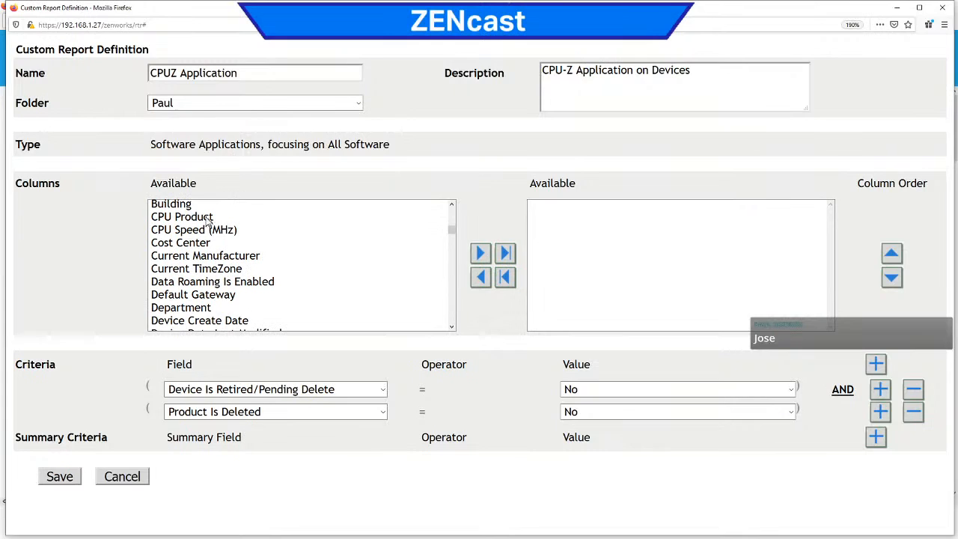
pyautogui.scroll(-7, 453, 304)
pyautogui.scroll(-3, 453, 303)
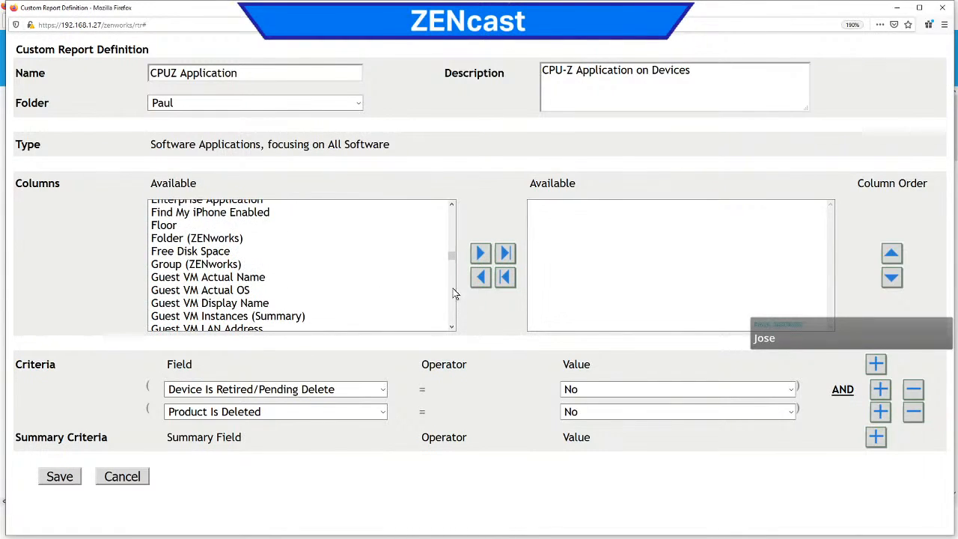
pyautogui.moveTo(451, 257); pyautogui.dragTo(451, 206)
pyautogui.click(446, 206)
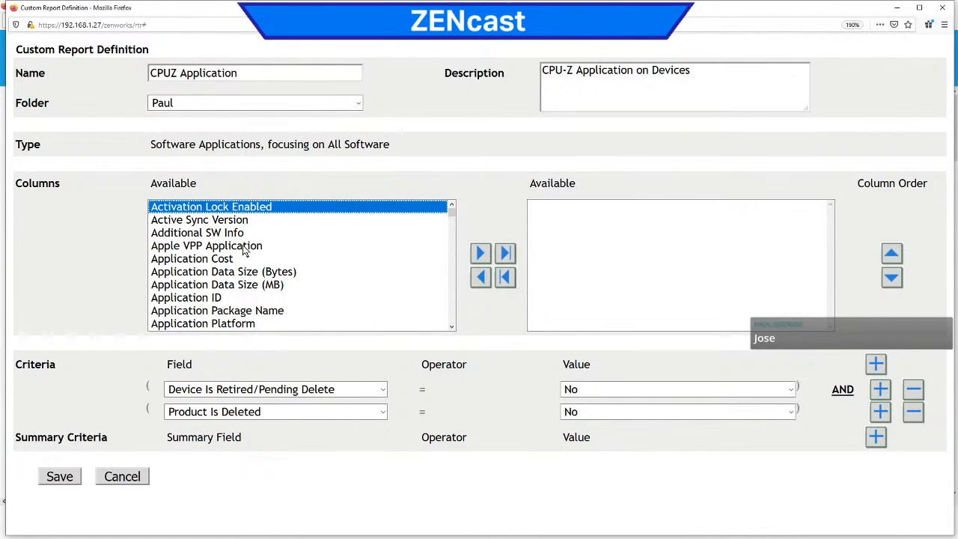
# Step: Add Application ID and Application Package Name as the report's columns
pyautogui.click(225, 249)
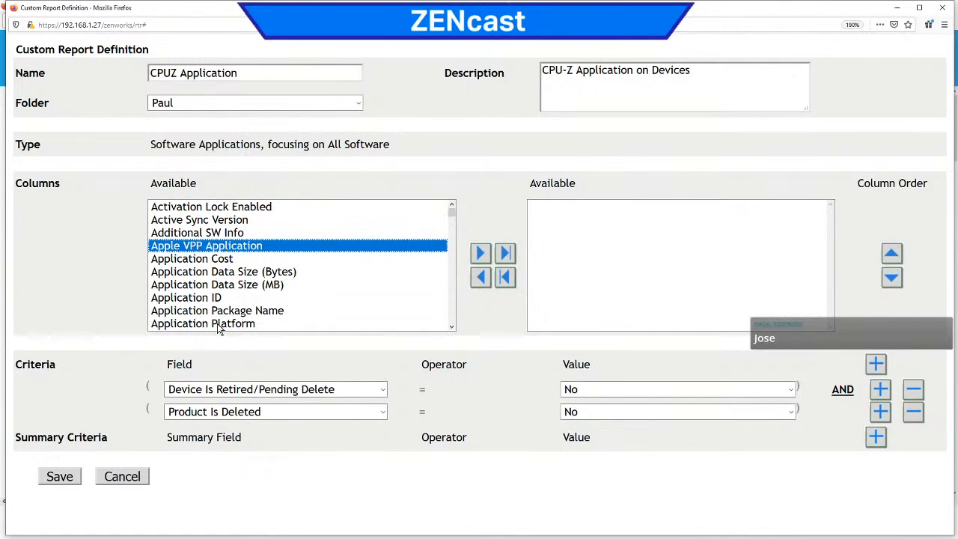
pyautogui.click(205, 299)
pyautogui.click(480, 254)
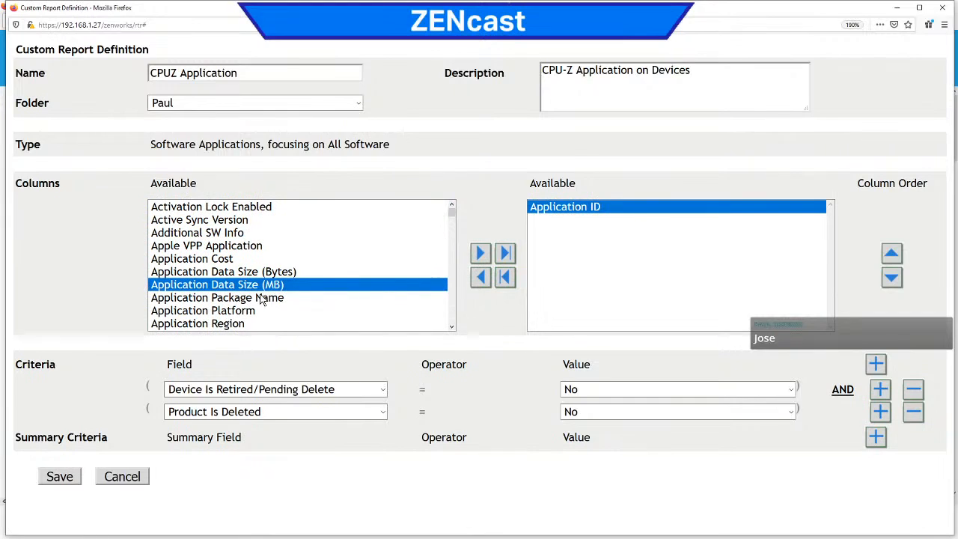
pyautogui.click(479, 254)
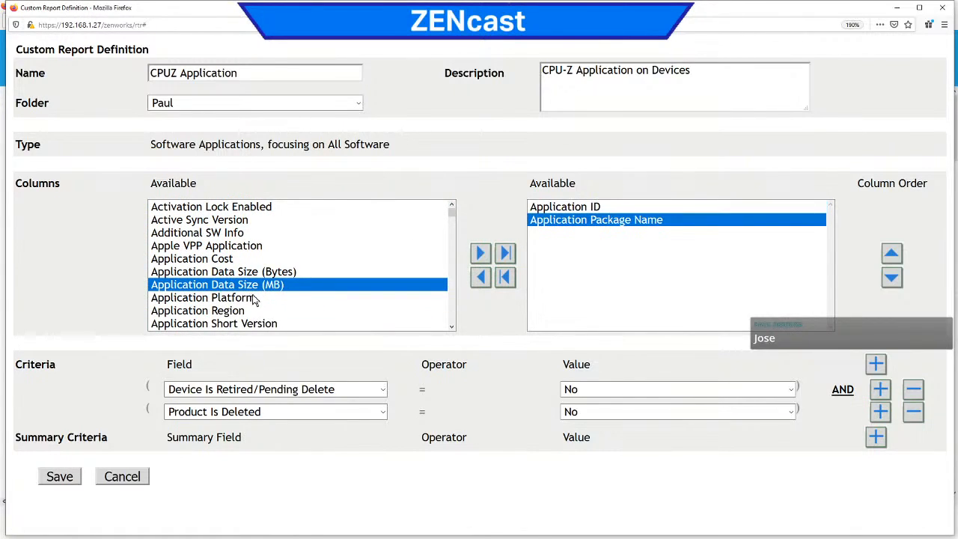
pyautogui.click(876, 436)
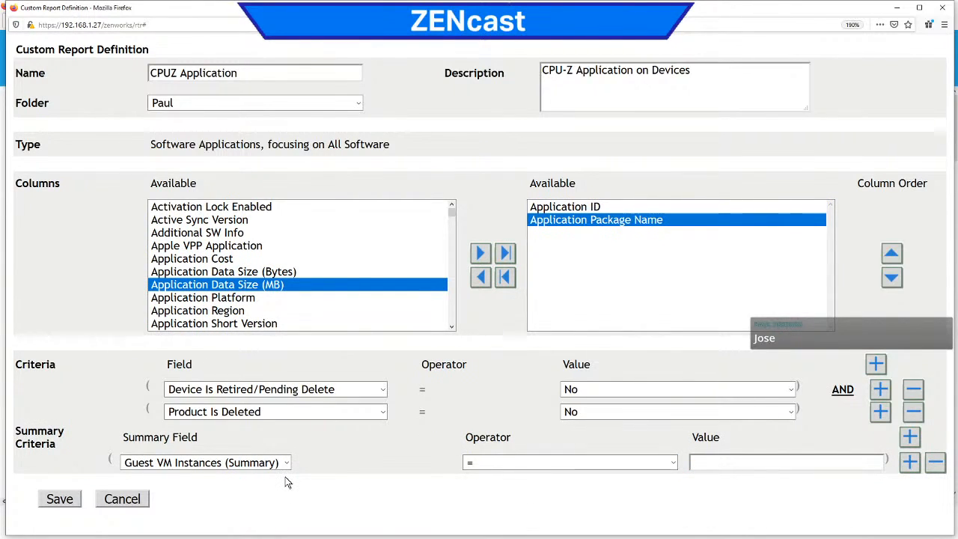
pyautogui.click(286, 463)
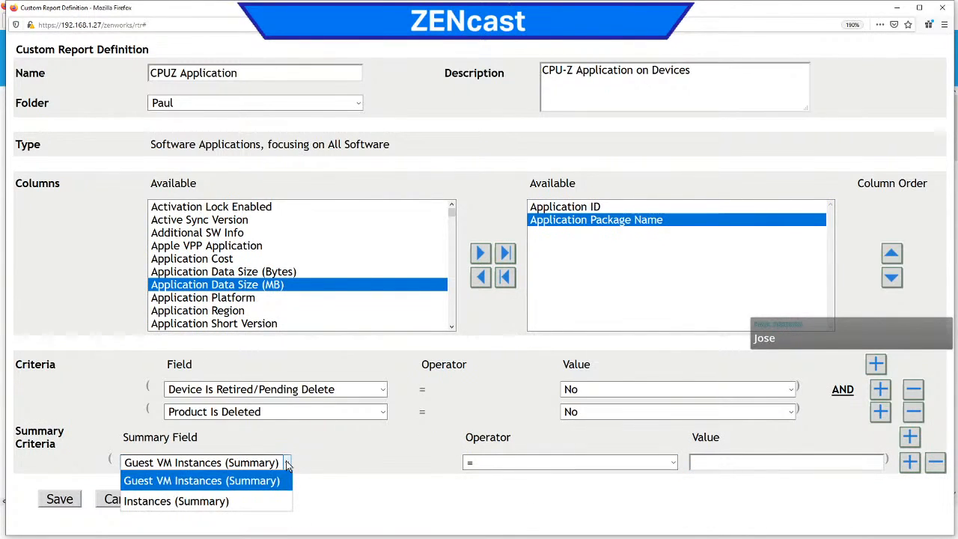
pyautogui.click(287, 462)
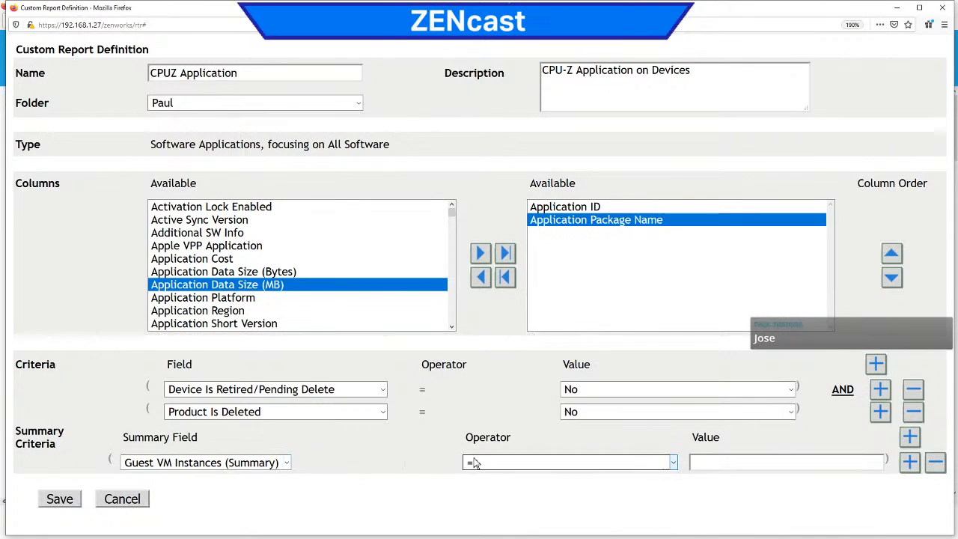
pyautogui.click(936, 463)
# Step: Add a third criterion after Product Is Deleted, using the Application Package Name field
pyautogui.click(882, 417)
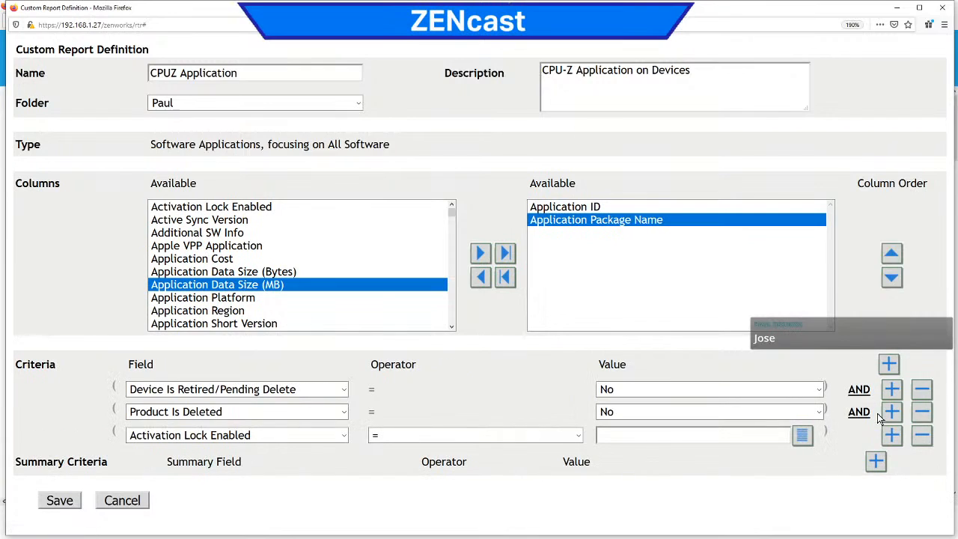
pyautogui.click(344, 437)
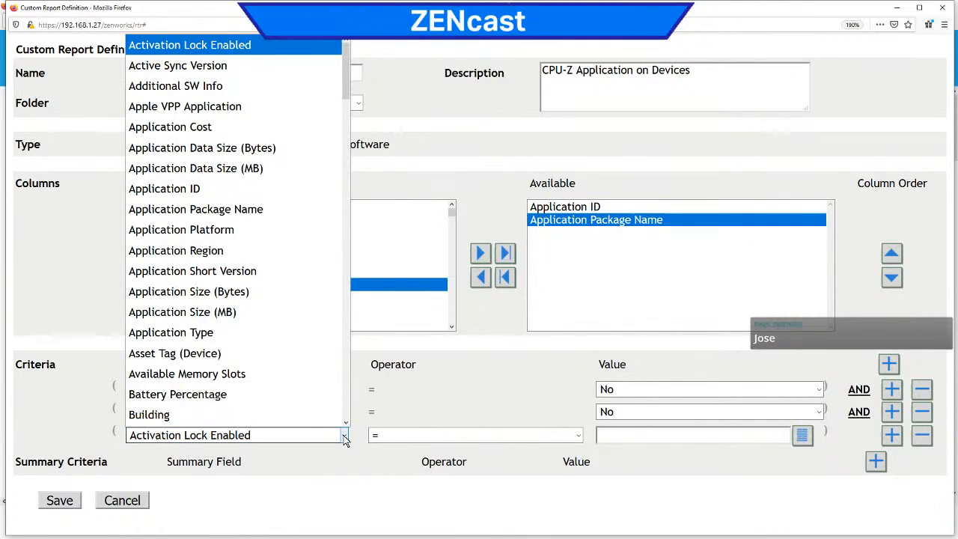
pyautogui.click(297, 203)
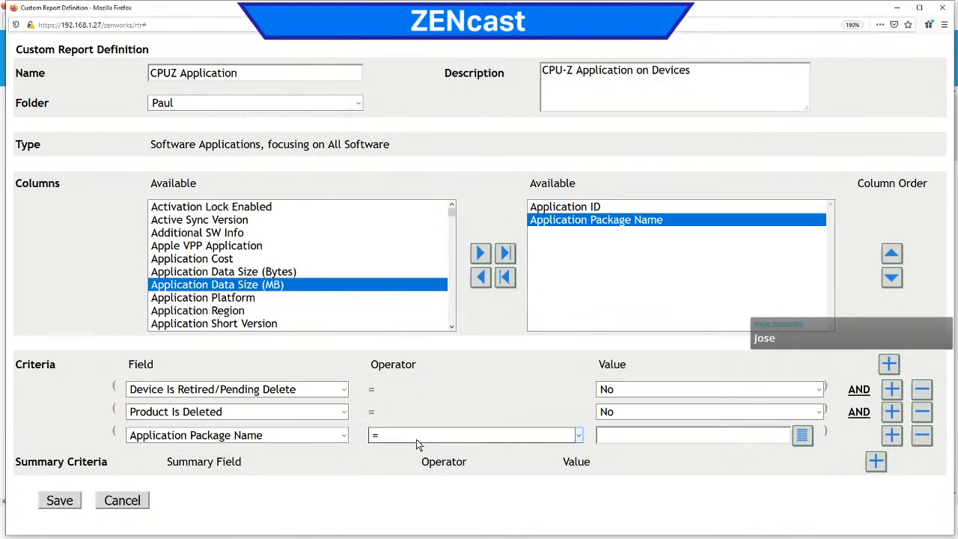
# Step: Search the value list of the Application Package Name criterion for CPU, and close the list
pyautogui.click(805, 442)
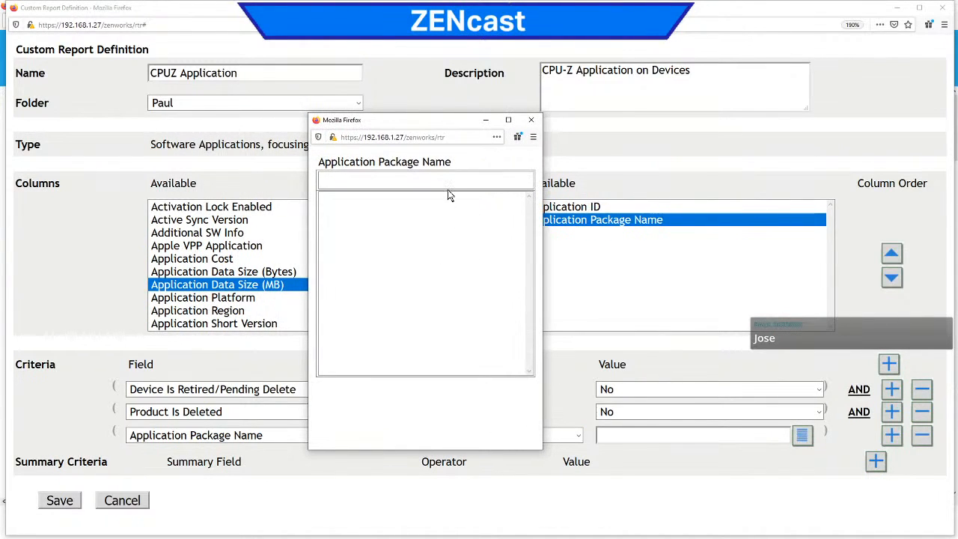
pyautogui.write('CPU')
pyautogui.click(531, 120)
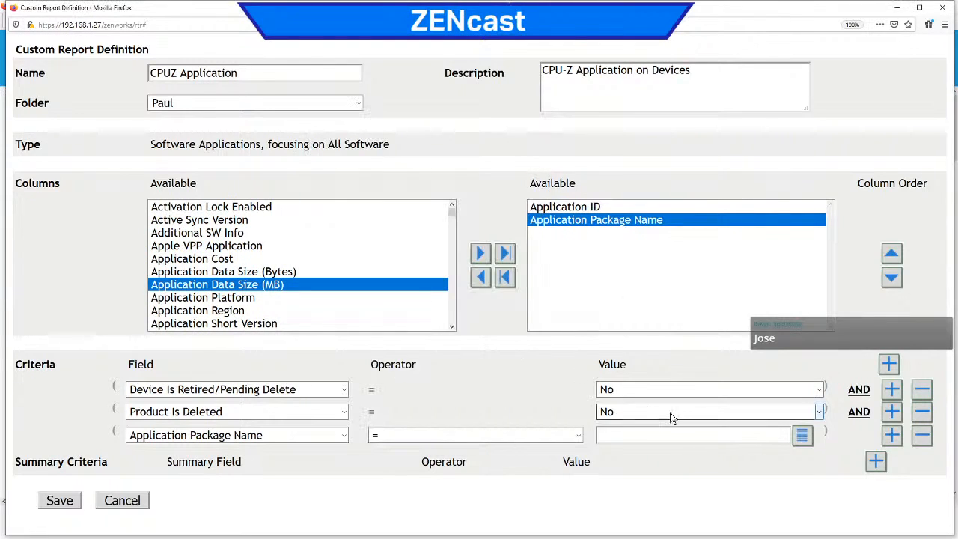
# Step: Try Application ID as the third criterion's field, check its value list, and close the list
pyautogui.click(578, 436)
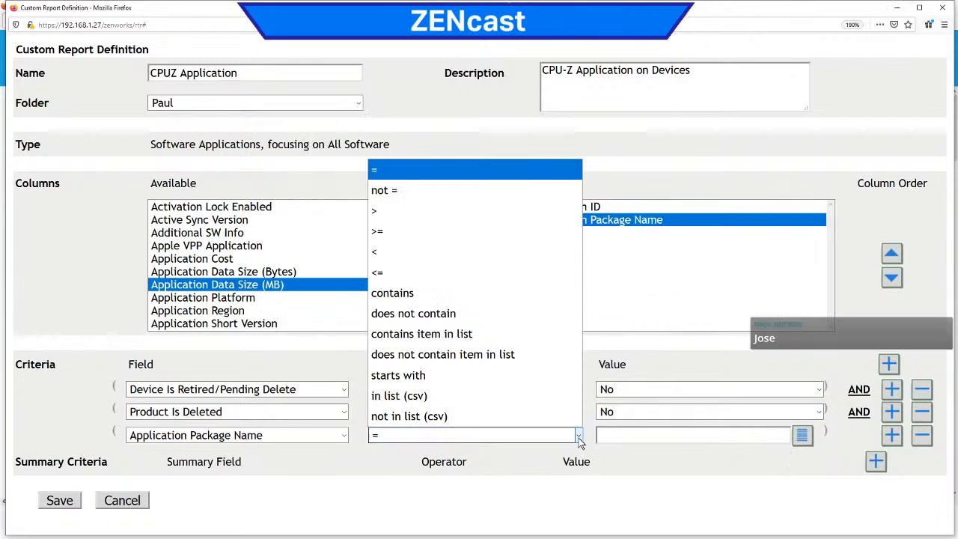
pyautogui.click(344, 435)
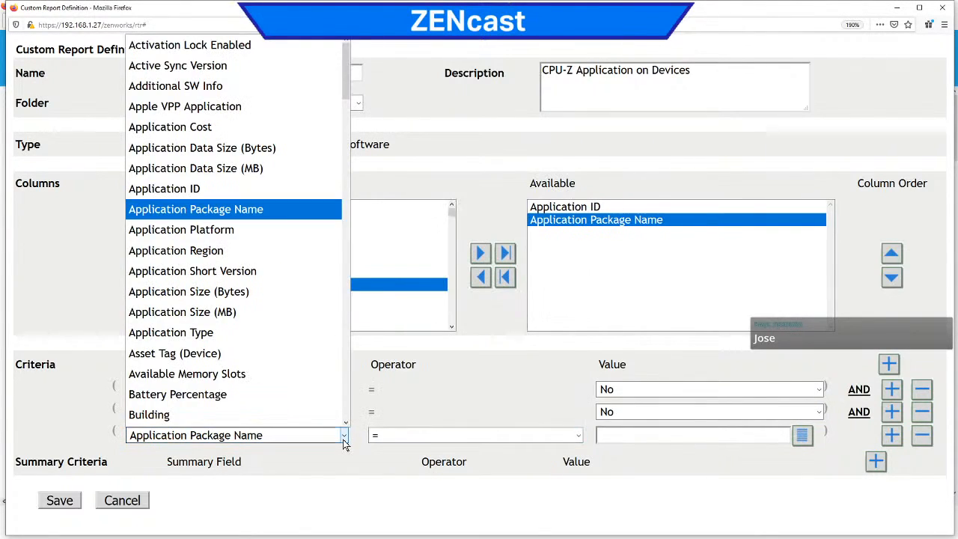
pyautogui.scroll(-1, 286, 204)
pyautogui.click(286, 170)
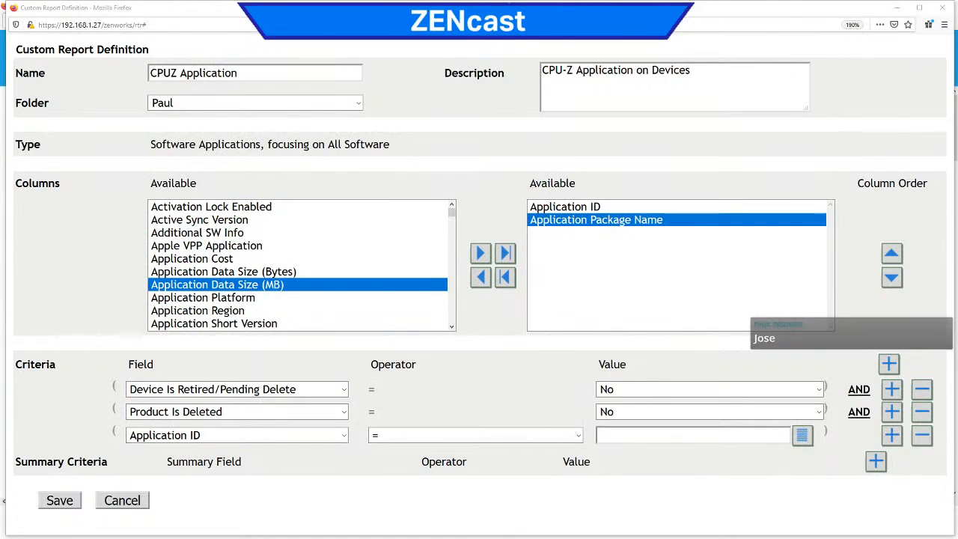
pyautogui.moveTo(1, 82); pyautogui.dragTo(405, 97)
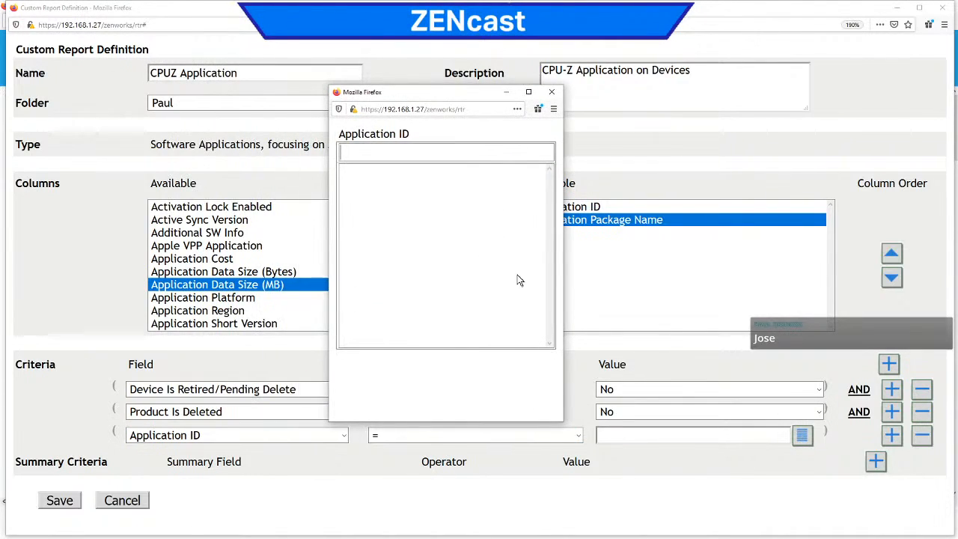
pyautogui.click(439, 265)
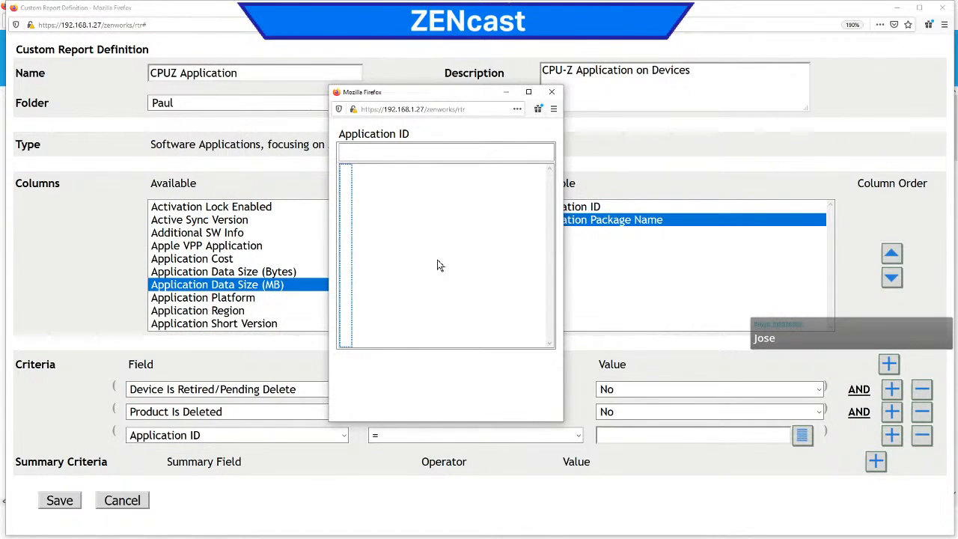
pyautogui.click(551, 91)
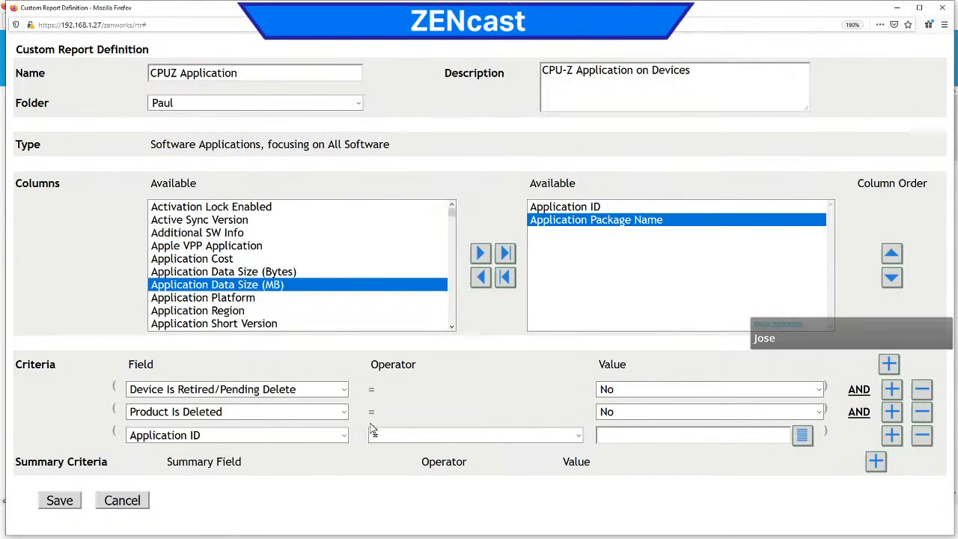
# Step: Try Additional SW Info as the third criterion's field, check its value list, and discard the changes to the report definition
pyautogui.click(343, 435)
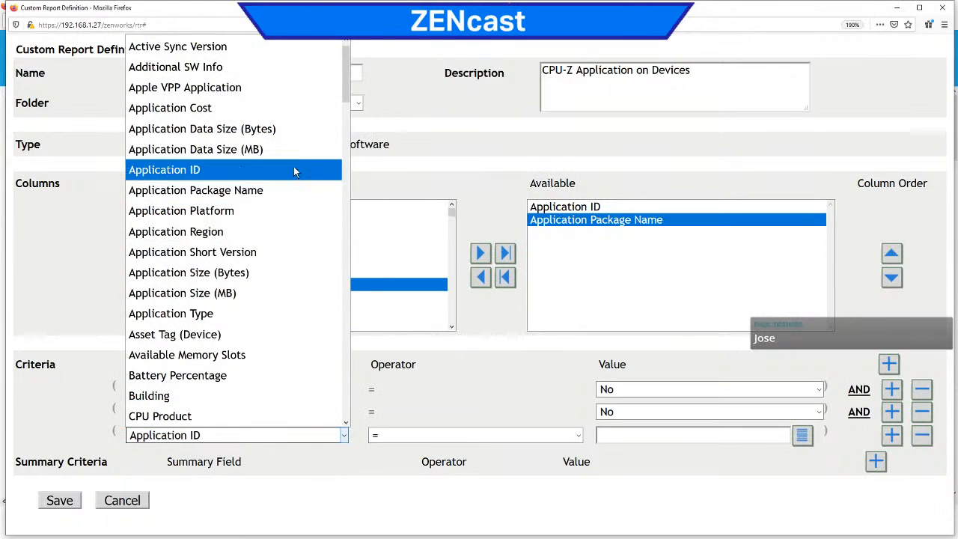
pyautogui.click(286, 67)
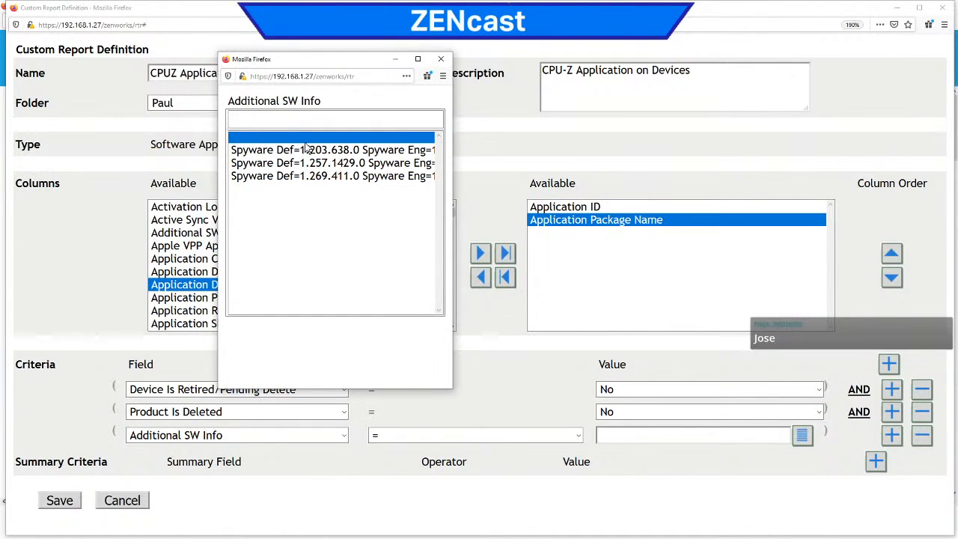
pyautogui.click(441, 58)
pyautogui.click(346, 436)
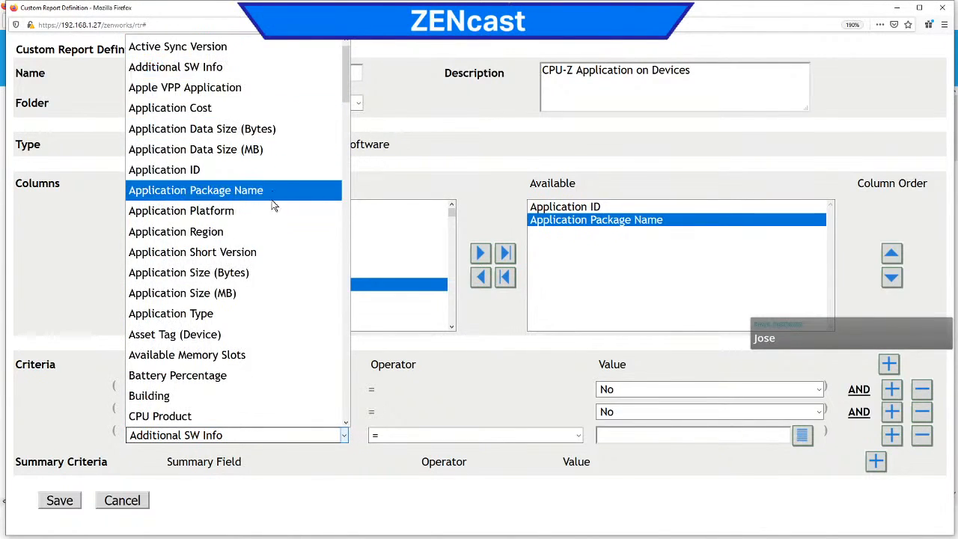
pyautogui.click(441, 322)
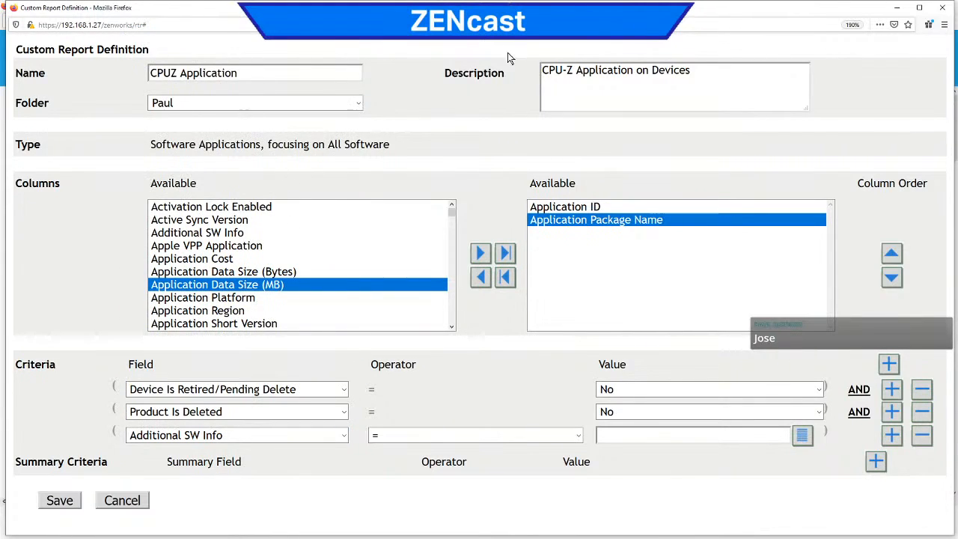
pyautogui.click(122, 502)
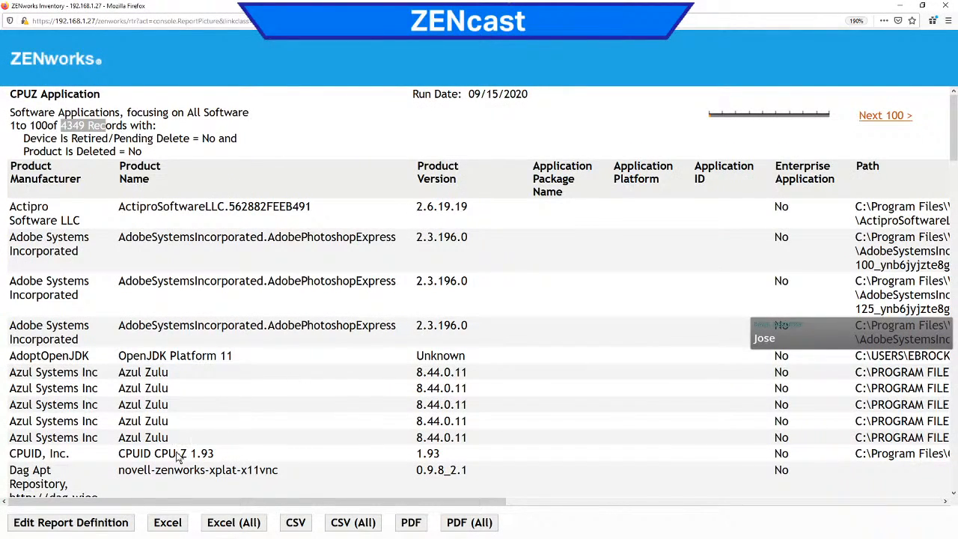
# Step: Reopen the report definition, save it without changes, and rerun the report
pyautogui.click(114, 527)
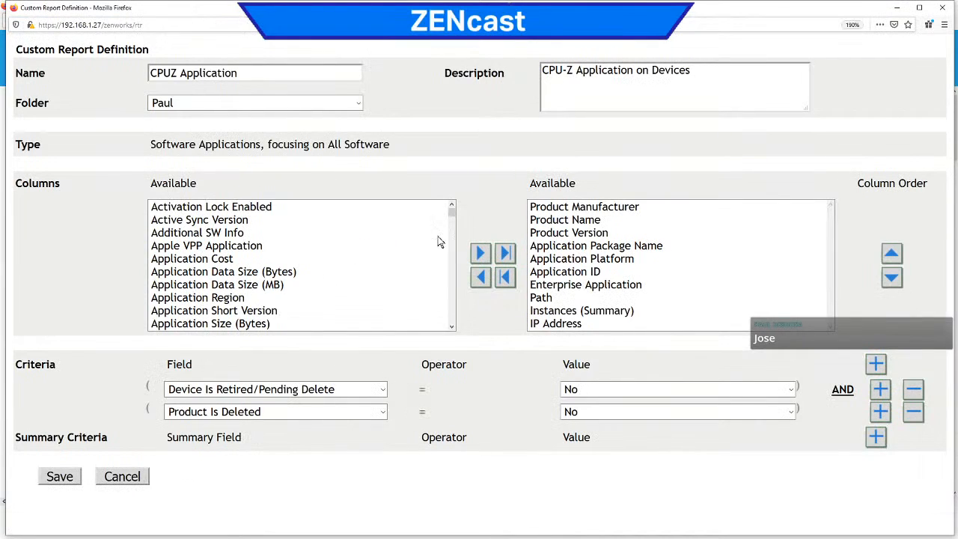
pyautogui.click(61, 478)
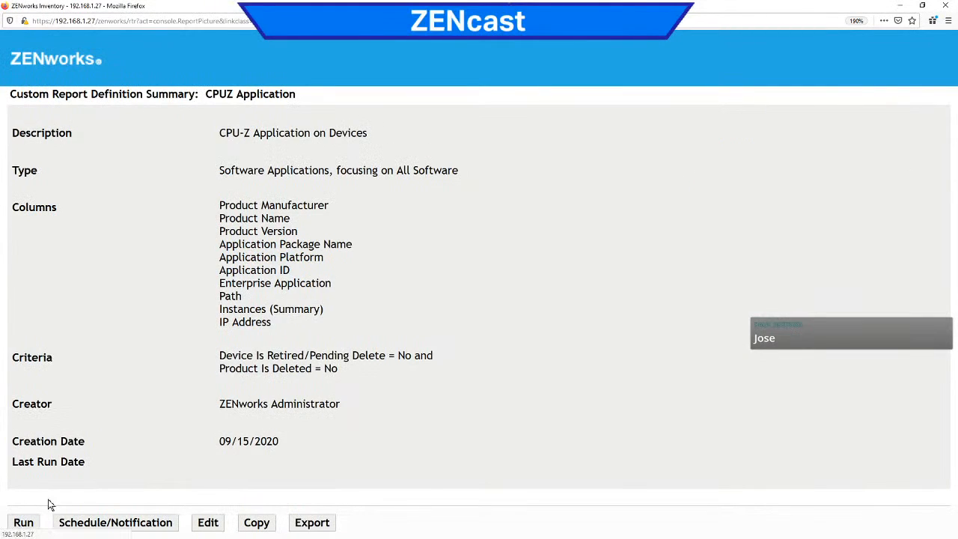
pyautogui.click(24, 522)
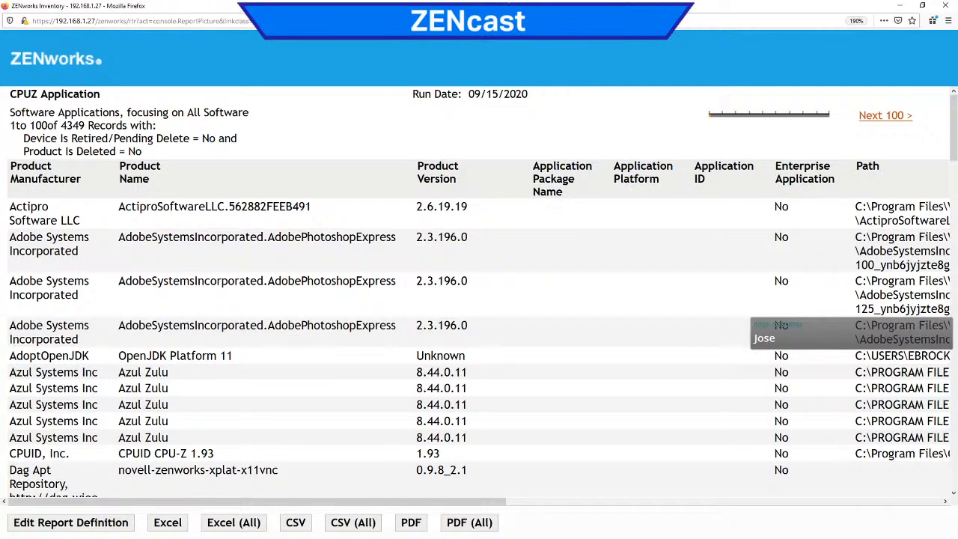
# Step: Reopen the report definition and replace all selected columns with Product Manufacturer
pyautogui.click(89, 524)
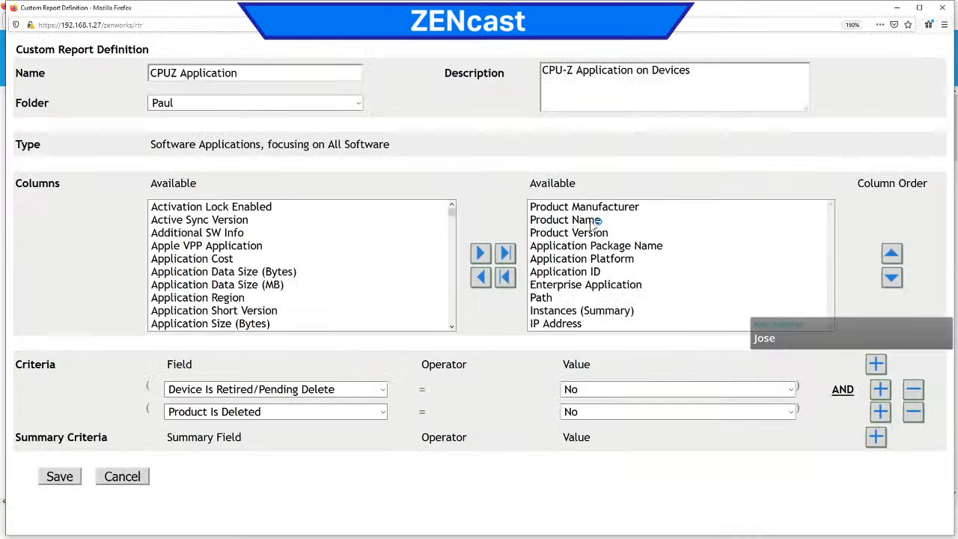
pyautogui.click(503, 278)
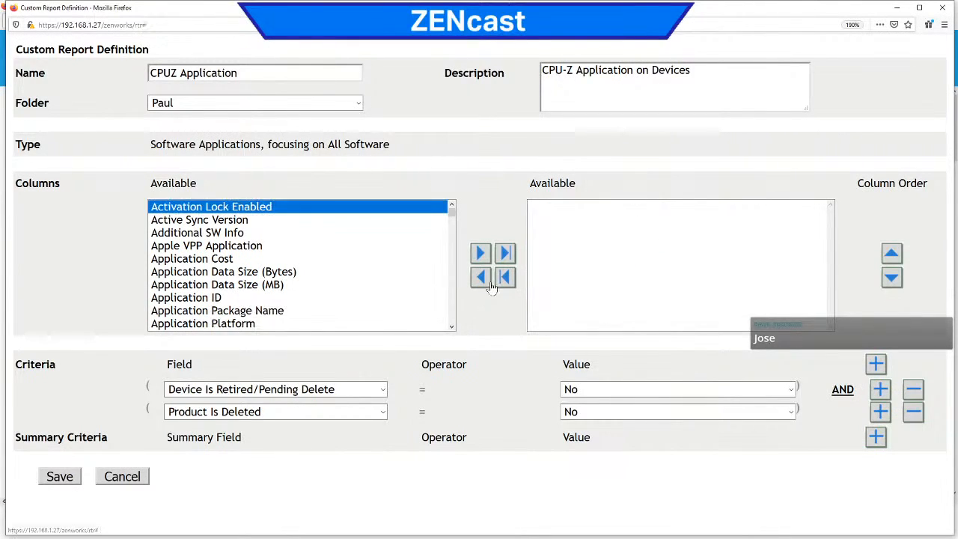
pyautogui.scroll(-20, 450, 303)
pyautogui.click(451, 303)
pyautogui.click(451, 302)
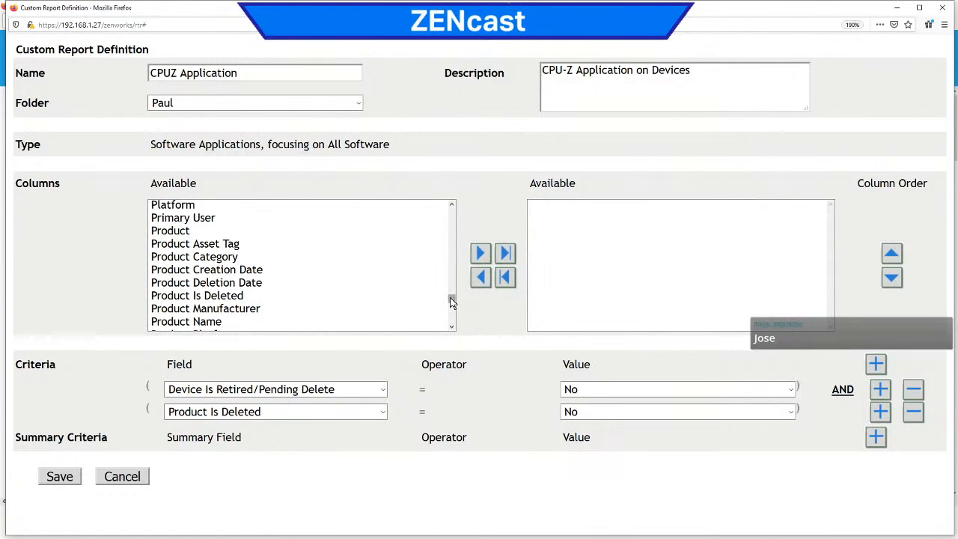
pyautogui.click(254, 309)
pyautogui.click(481, 253)
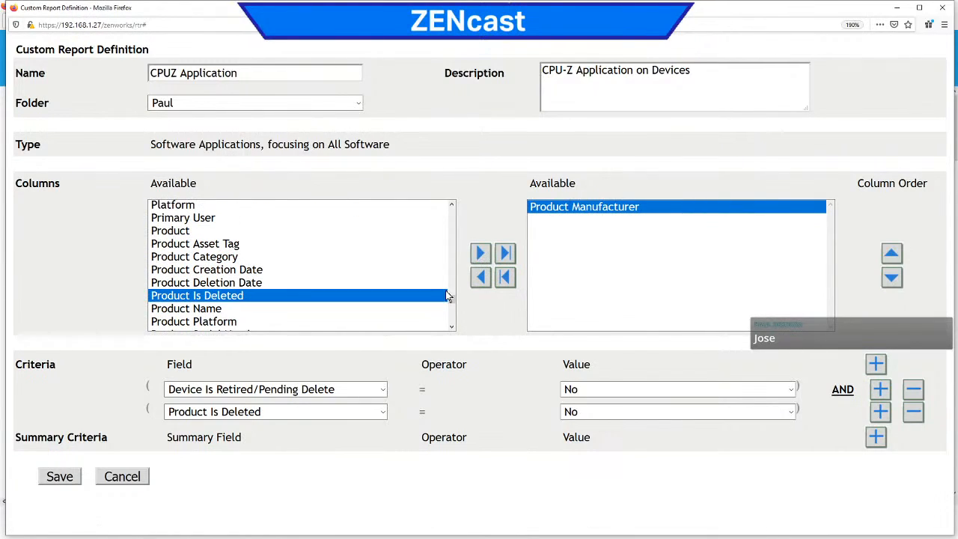
# Step: Add Asset Tag (Device) as the second report column and look through the remaining available columns
pyautogui.click(450, 228)
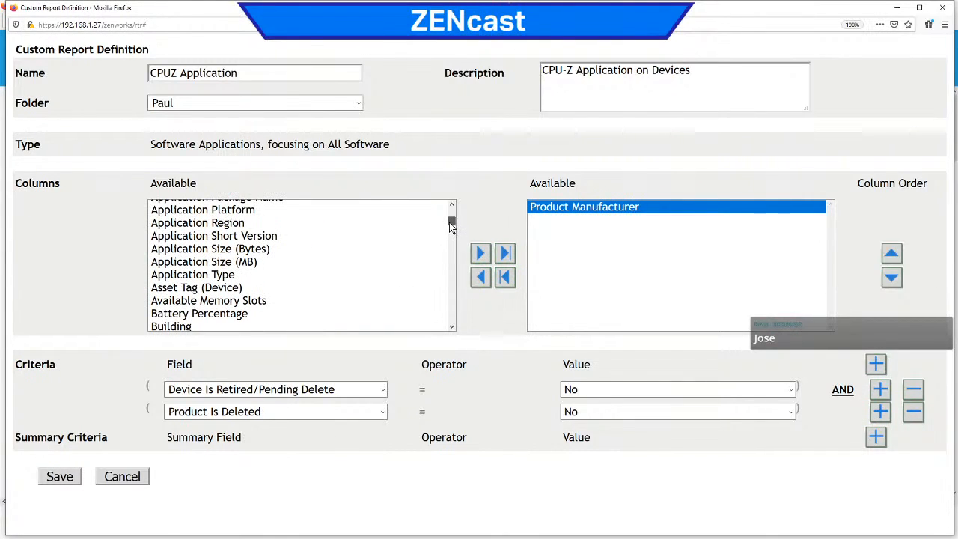
pyautogui.click(218, 288)
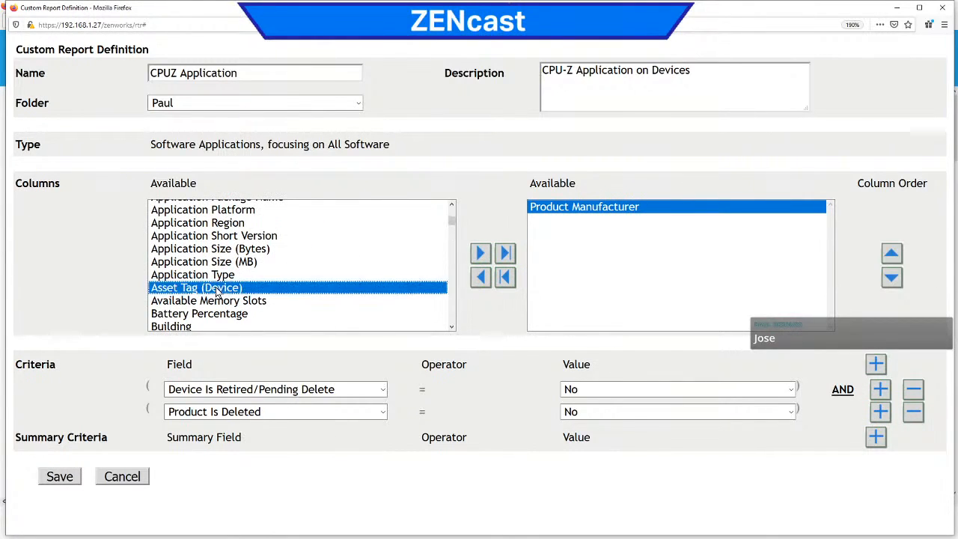
pyautogui.click(480, 253)
pyautogui.click(454, 211)
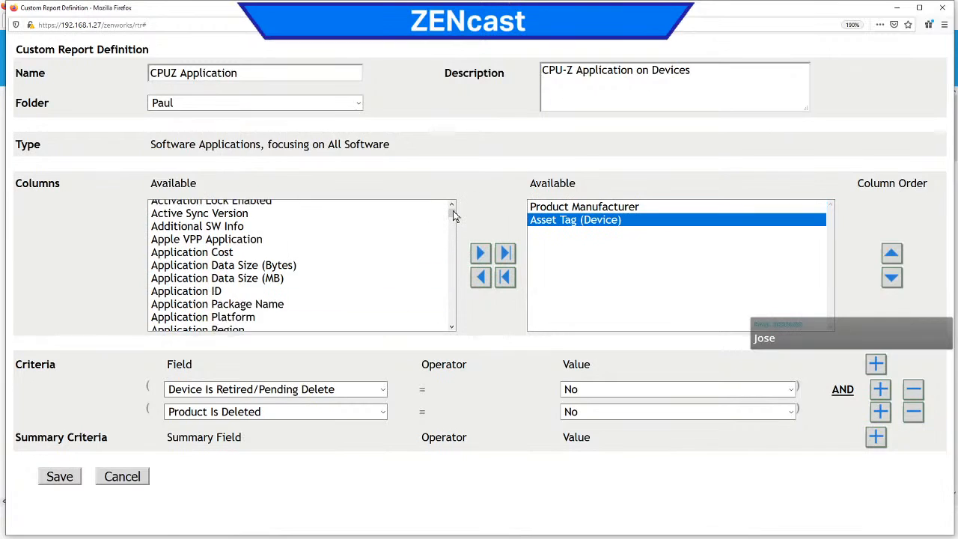
pyautogui.moveTo(451, 213); pyautogui.dragTo(453, 258)
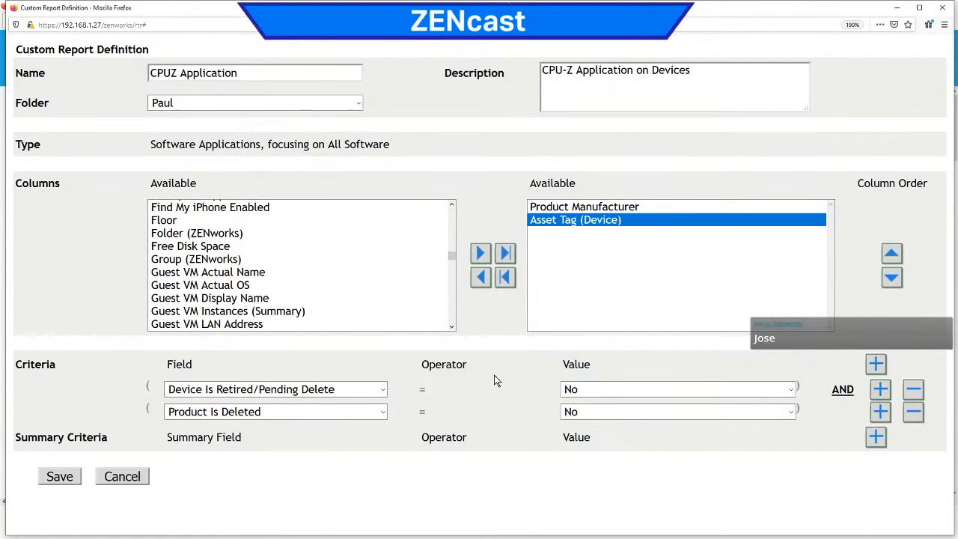
# Step: Add a third criterion after Product Is Deleted, using the Product Manufacturer field
pyautogui.click(879, 412)
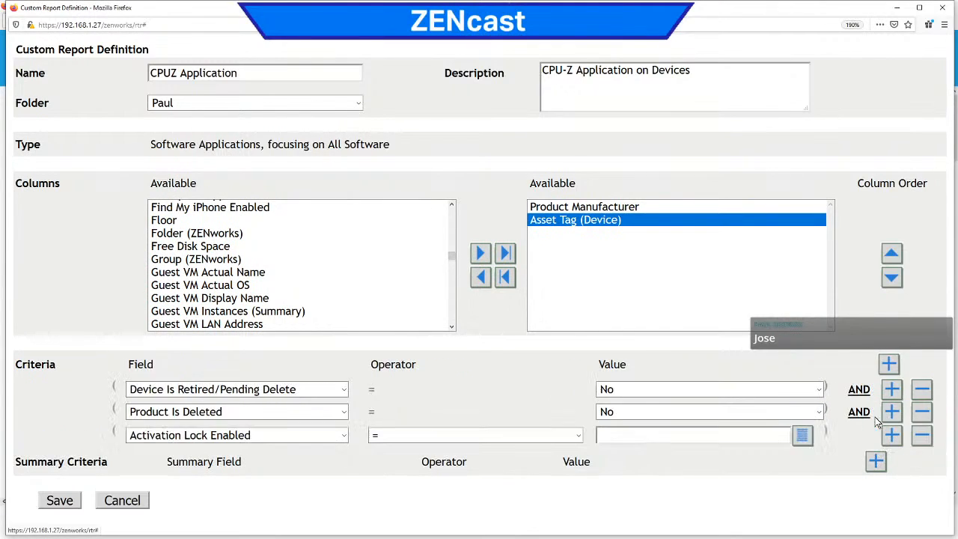
pyautogui.click(342, 436)
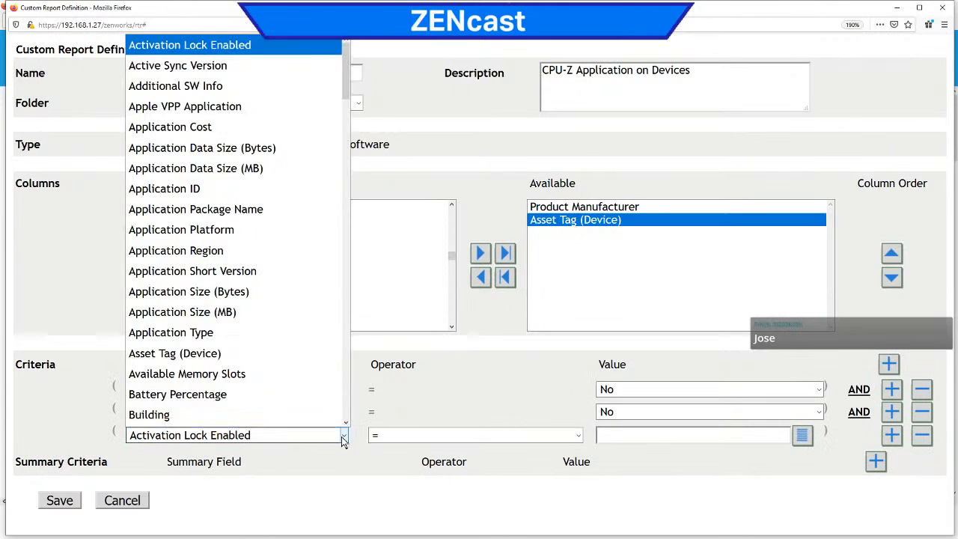
pyautogui.scroll(-12, 344, 415)
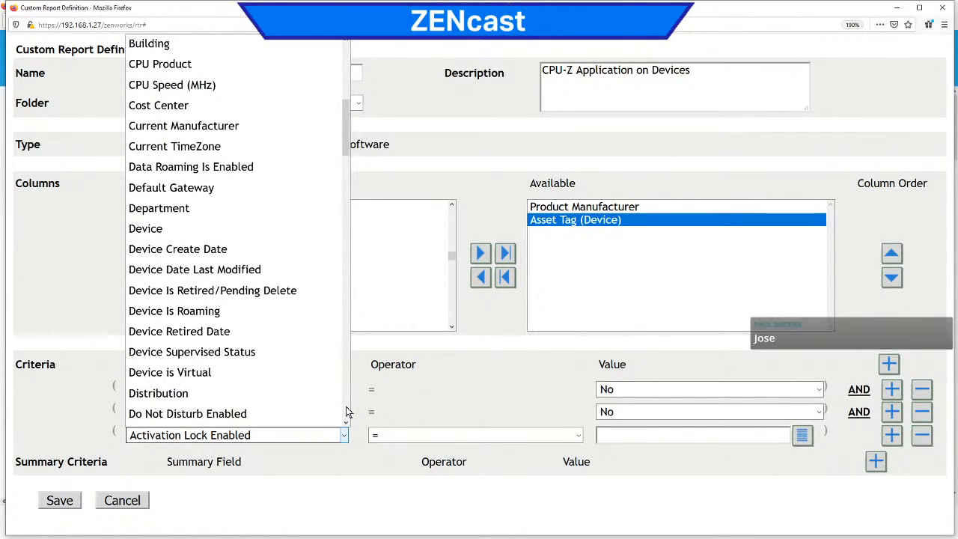
pyautogui.click(340, 414)
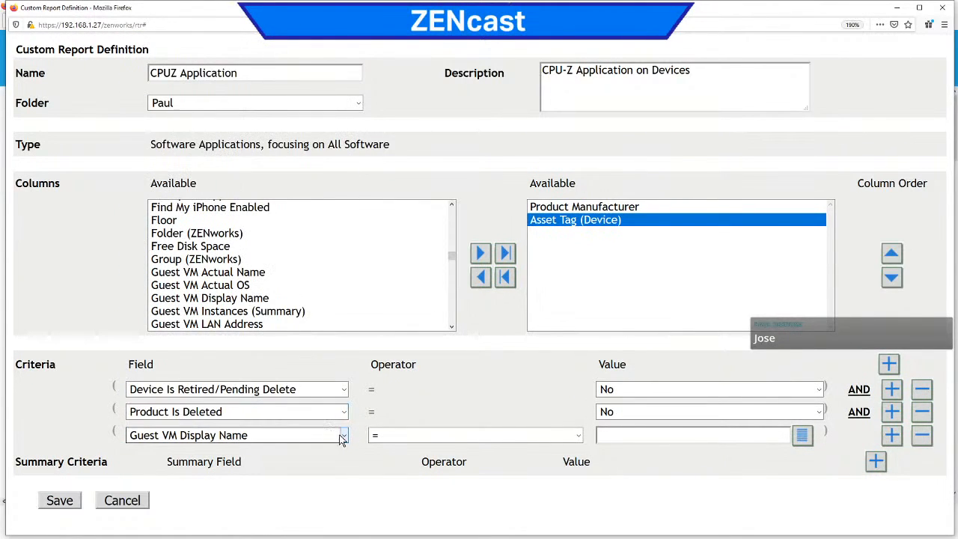
pyautogui.click(344, 438)
pyautogui.scroll(-6, 341, 395)
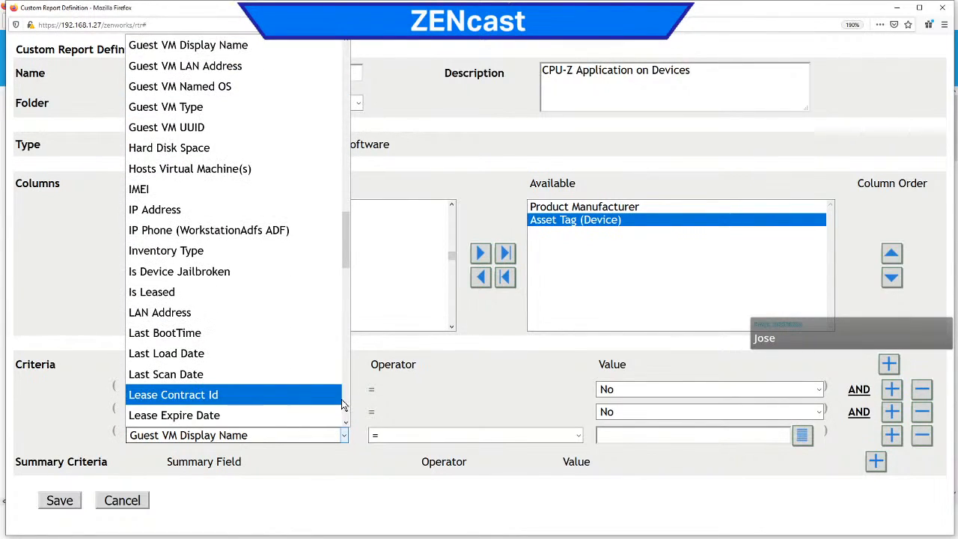
pyautogui.click(341, 395)
pyautogui.click(341, 436)
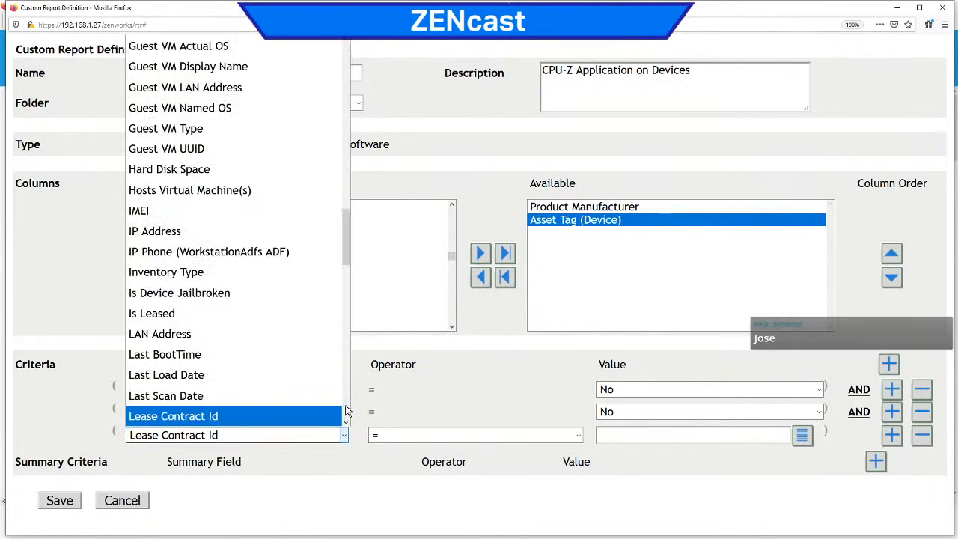
pyautogui.scroll(-6, 344, 419)
pyautogui.scroll(-6, 345, 411)
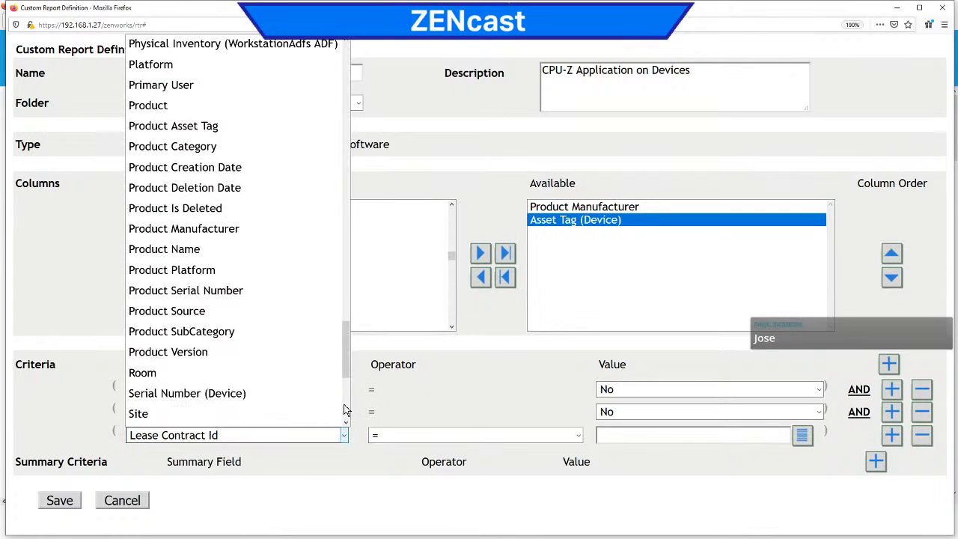
pyautogui.click(253, 230)
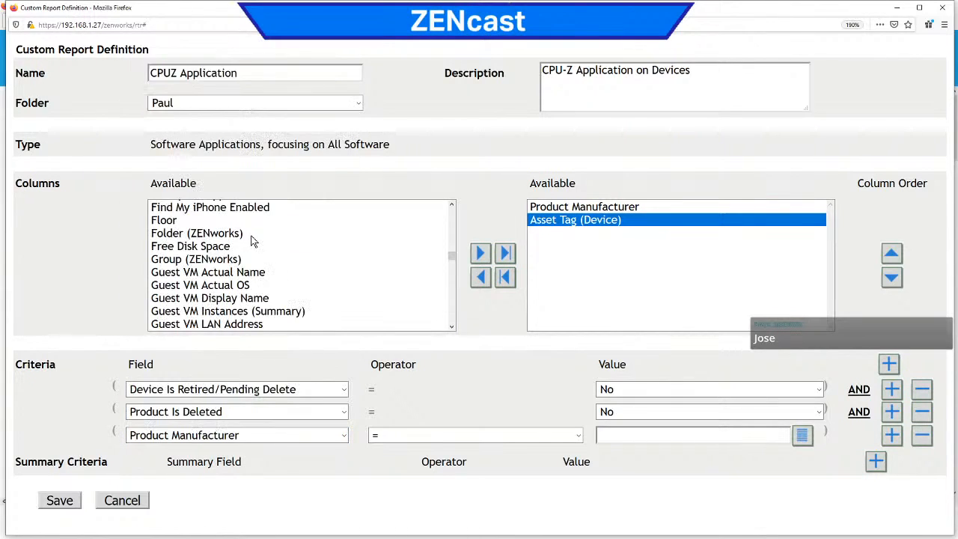
# Step: Set the Product Manufacturer criterion's value to CPUID from its value list, and save and run the report
pyautogui.click(802, 435)
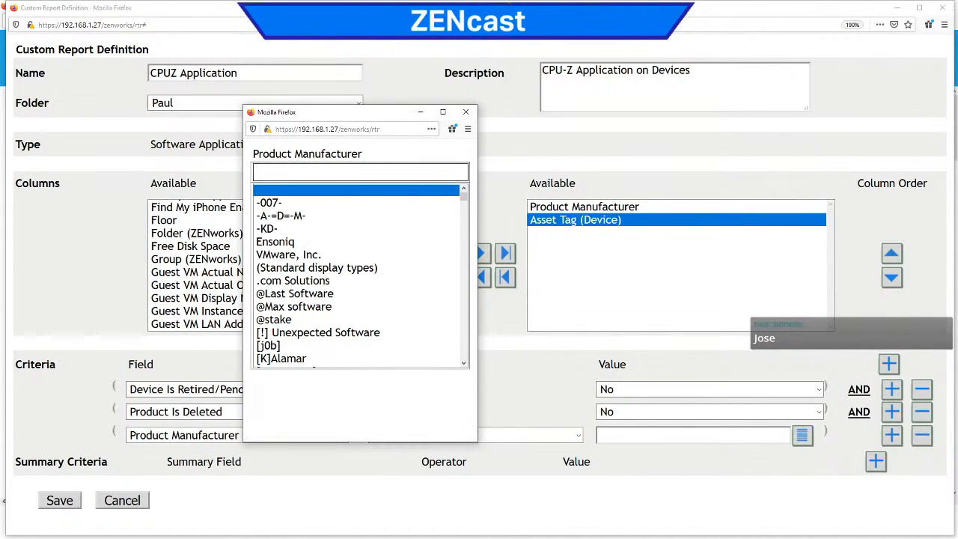
pyautogui.write('CPUID')
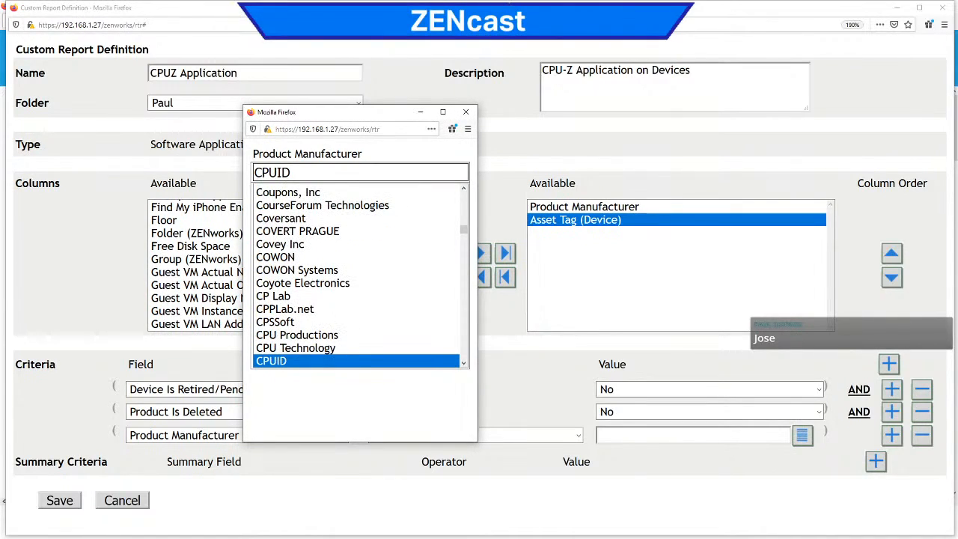
pyautogui.doubleClick(316, 359)
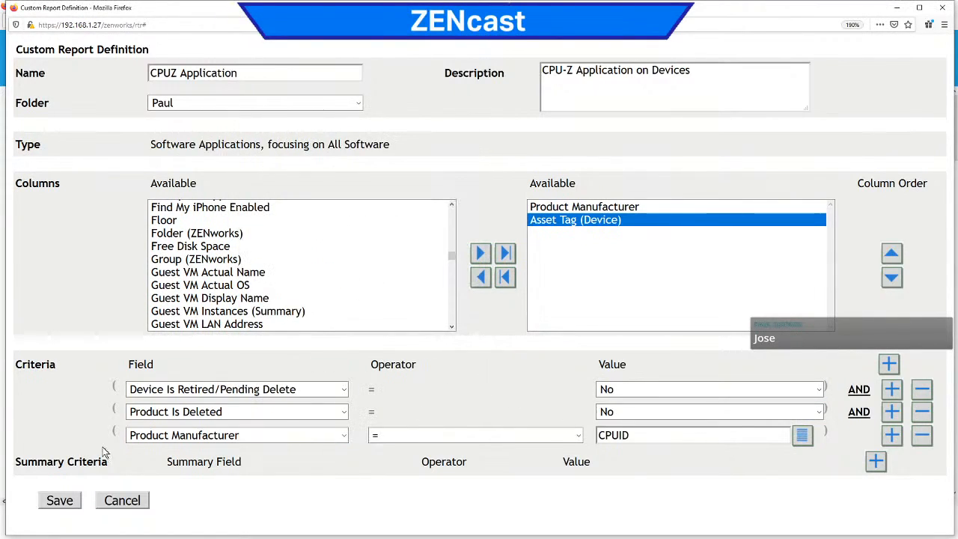
pyautogui.click(55, 500)
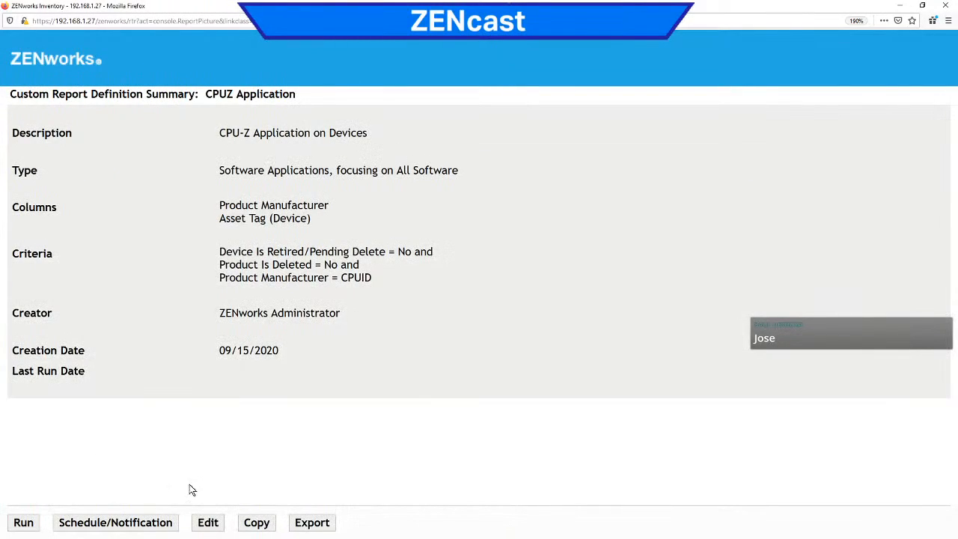
pyautogui.click(30, 525)
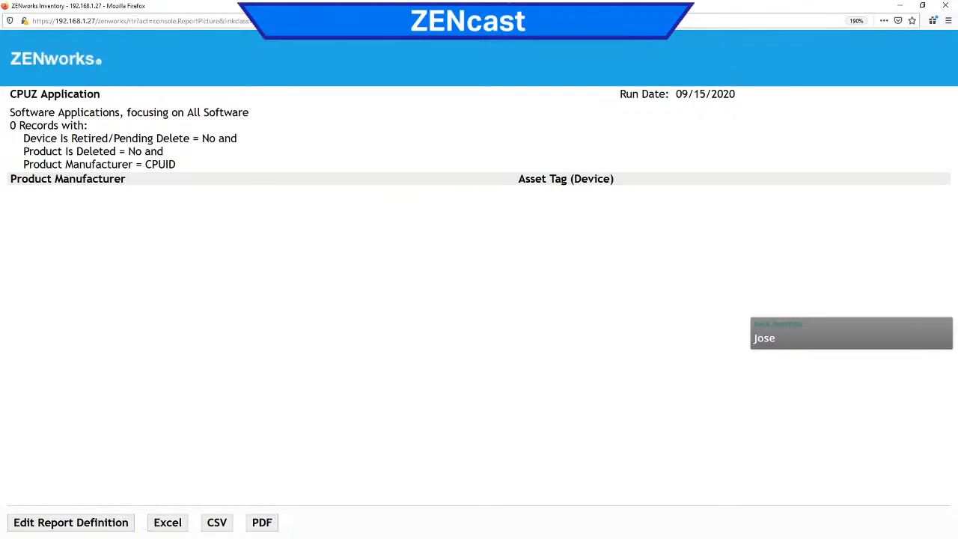
# Step: Close the report results and reopen the custom reports folder containing CPUZ Application from the Inventory Custom Reports list
pyautogui.click(951, 6)
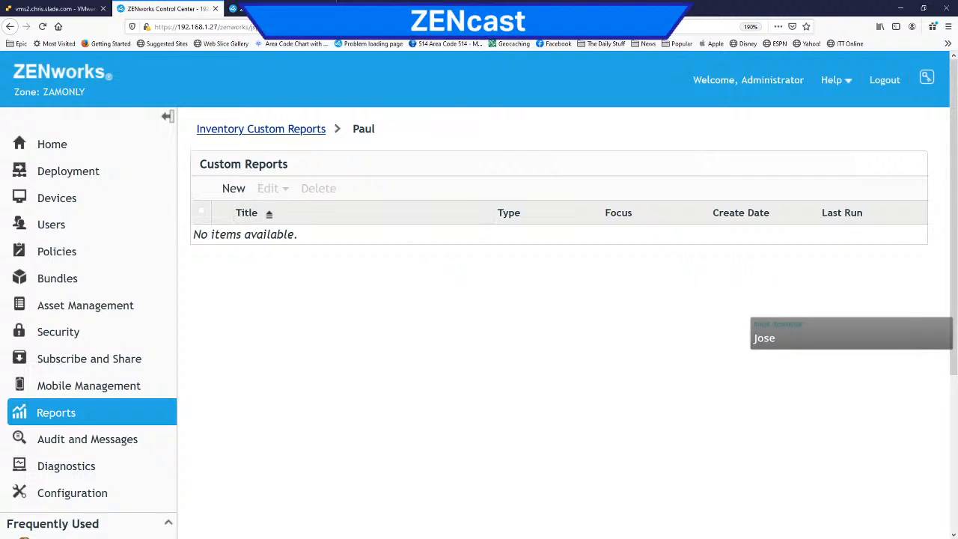
pyautogui.click(267, 135)
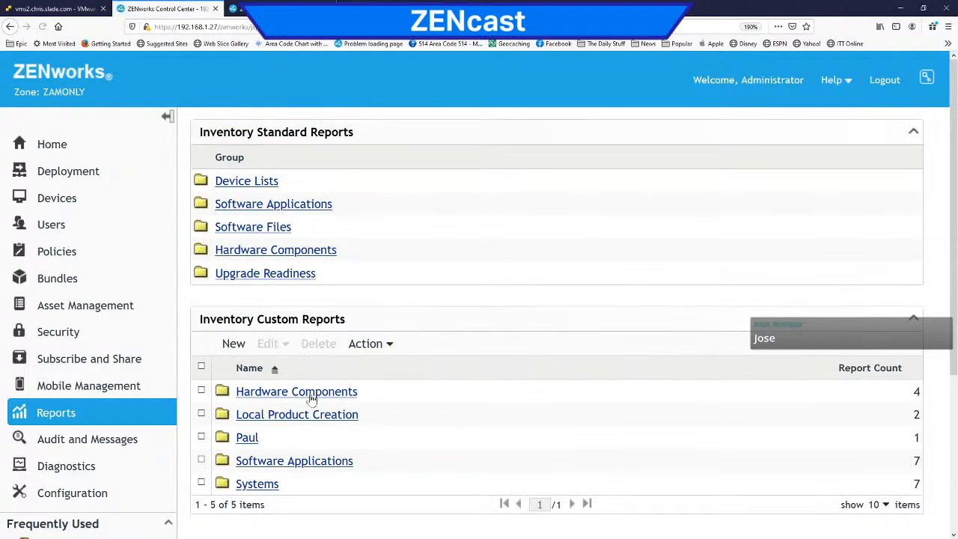
pyautogui.click(248, 438)
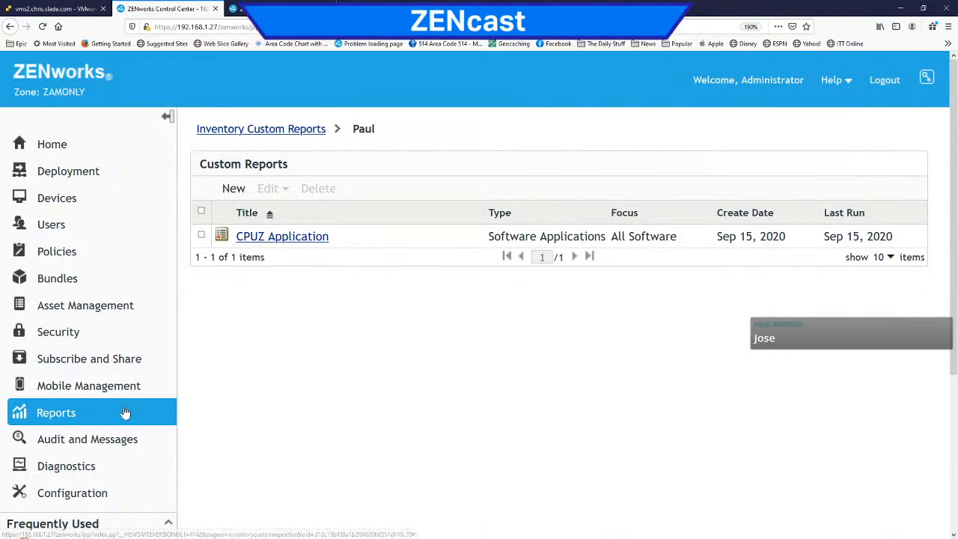
# Step: Start a new custom report, examine the focus options for the Hardware Components type, and cancel the definition
pyautogui.click(239, 192)
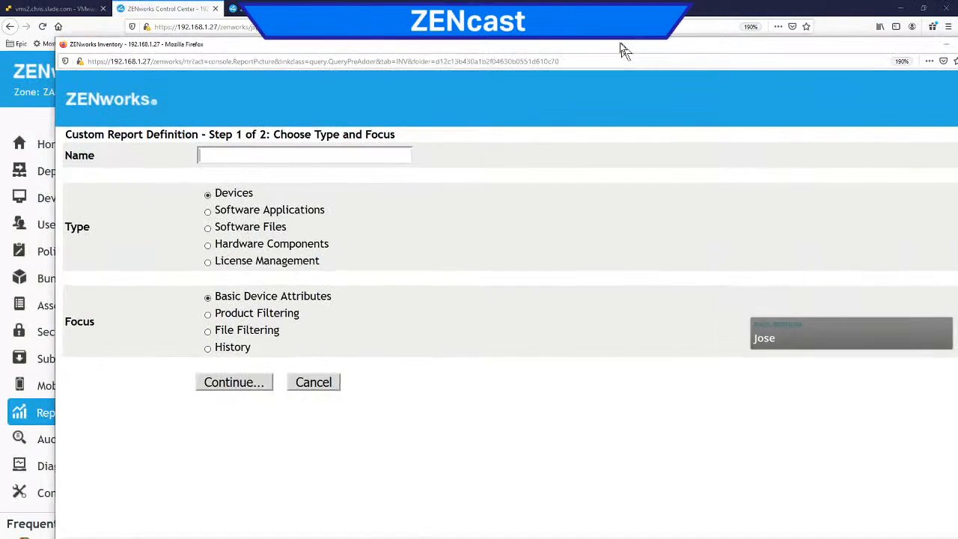
pyautogui.click(170, 232)
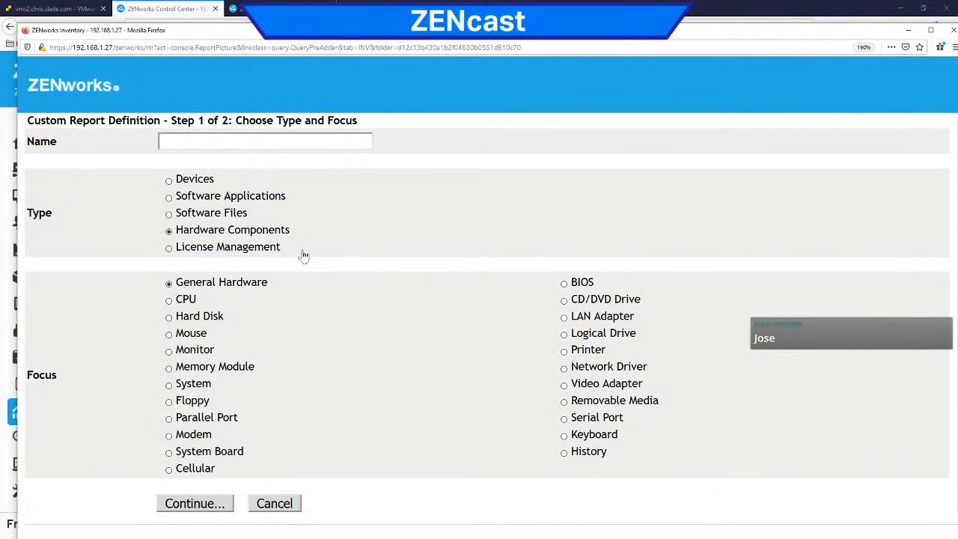
pyautogui.click(270, 509)
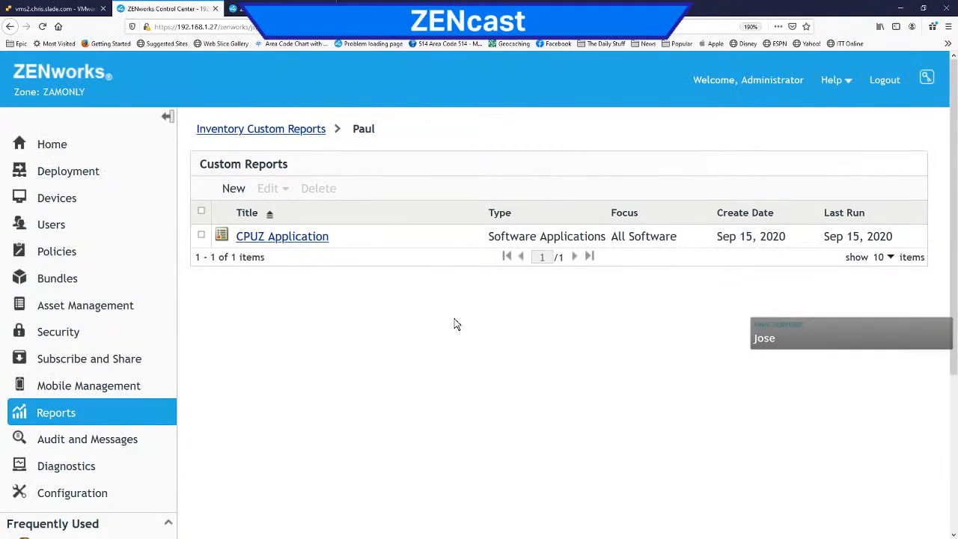
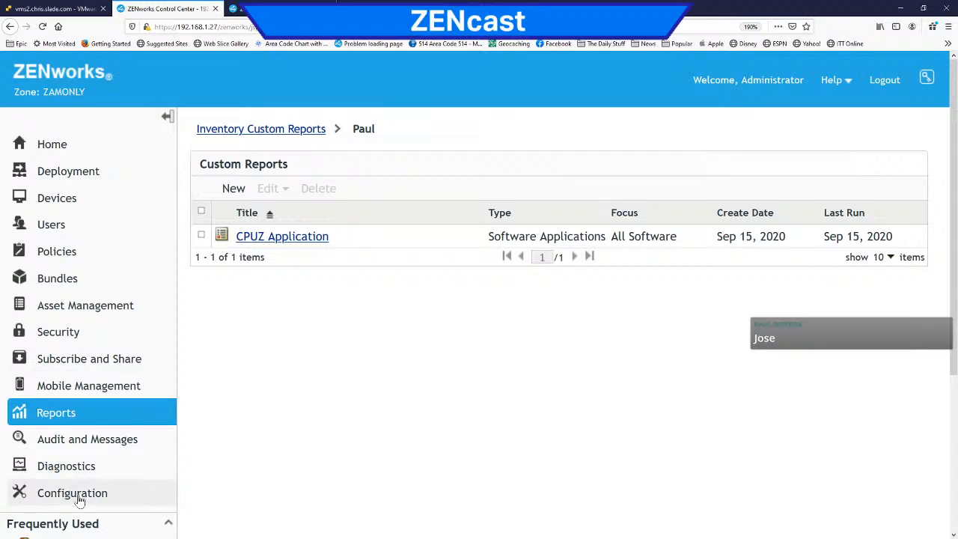
# Step: Open the zone configuration, review the Inventory category of the Management Zone Settings, and open the Asset Inventory configuration down to LDAP Import Tasks
pyautogui.click(43, 144)
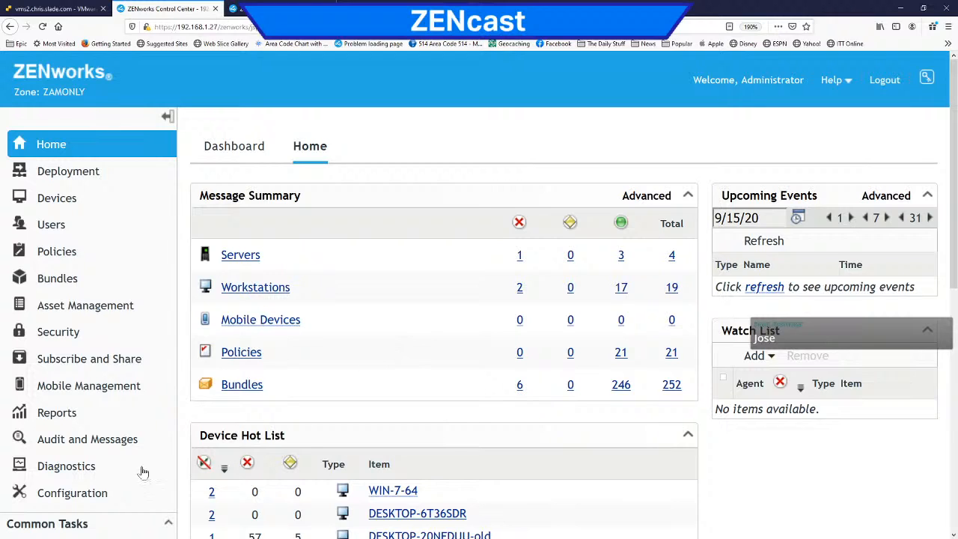
pyautogui.click(82, 496)
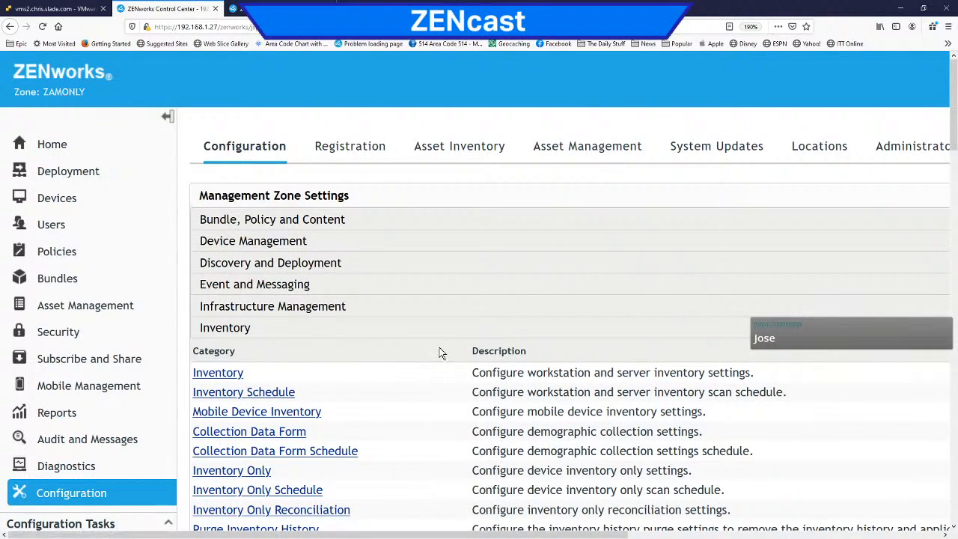
pyautogui.scroll(-4, 446, 348)
pyautogui.scroll(1, 451, 343)
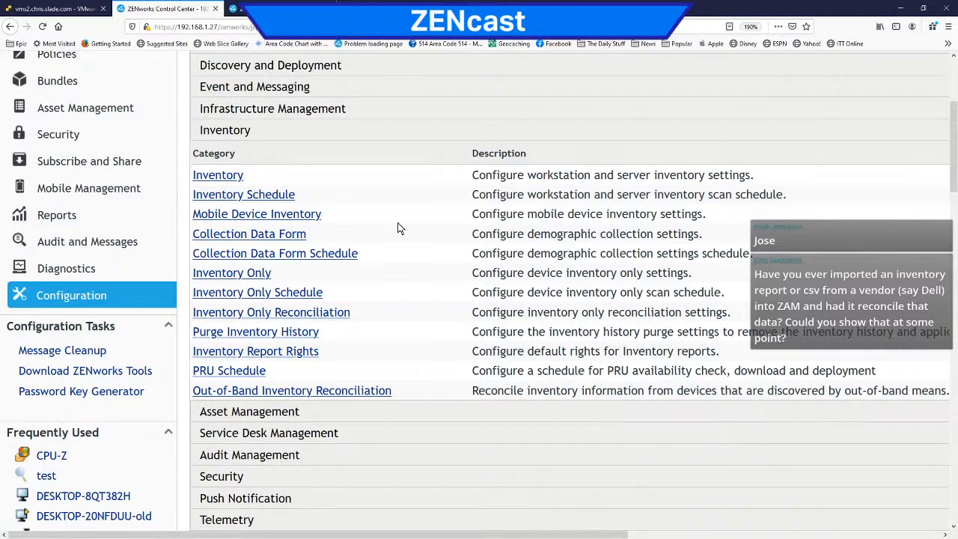
pyautogui.scroll(3, 401, 228)
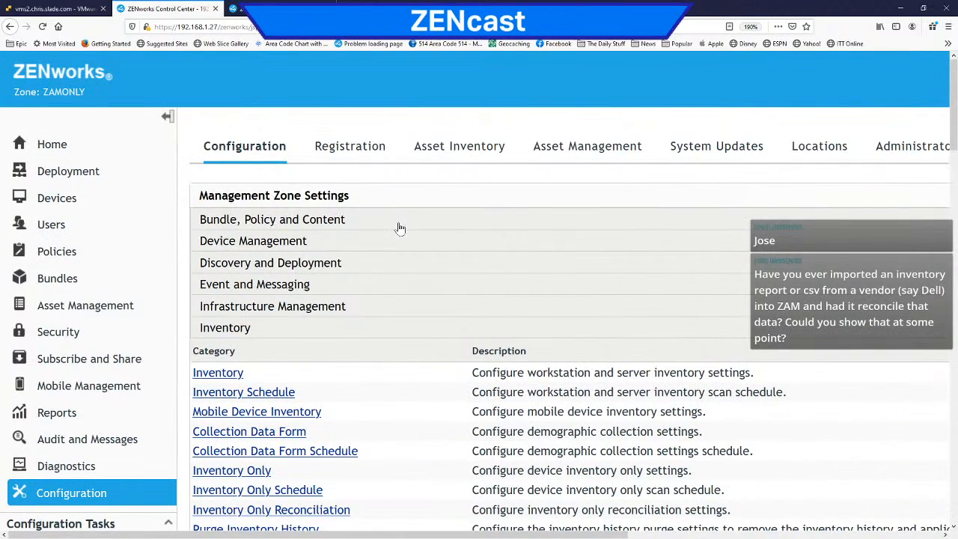
pyautogui.click(459, 147)
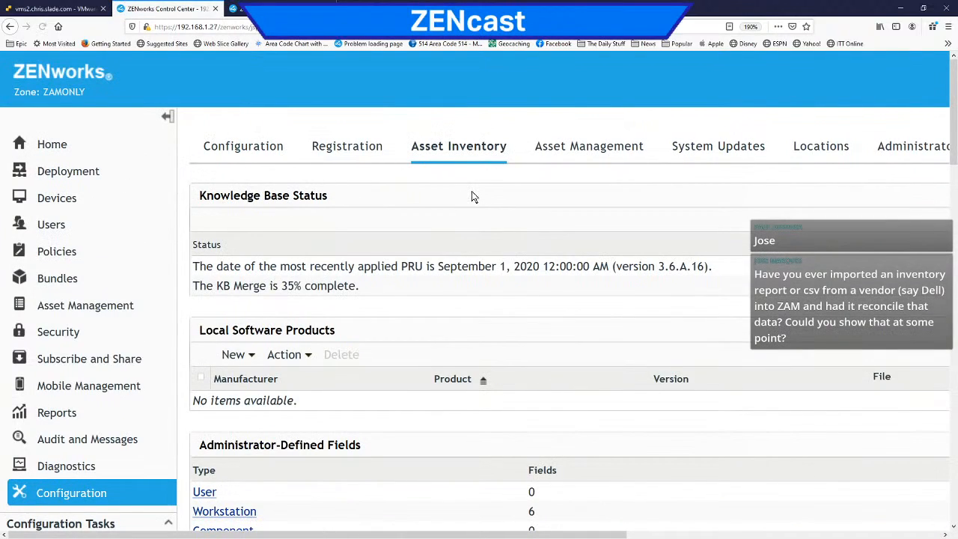
pyautogui.scroll(-4, 430, 262)
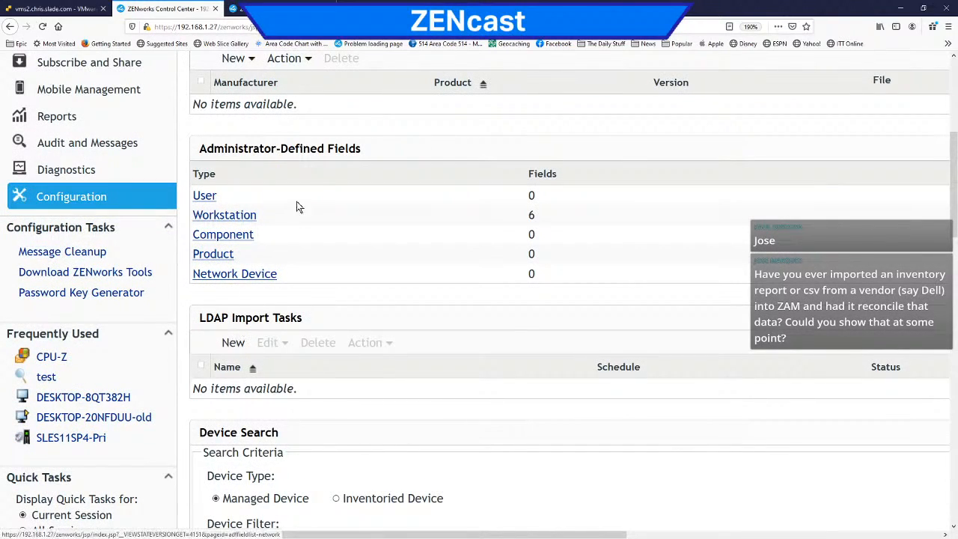
# Step: Start a new LDAP import task named Test Import and continue to its LDAP settings
pyautogui.click(233, 343)
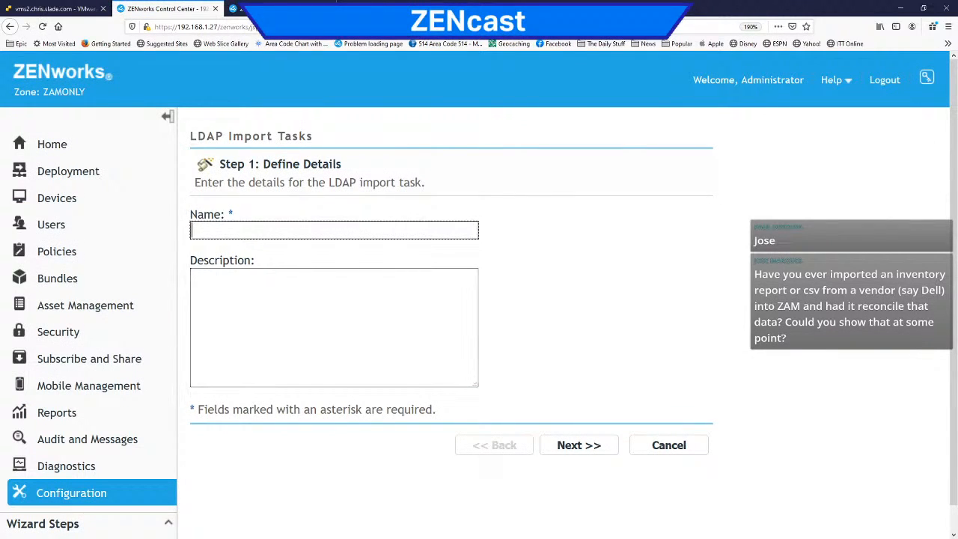
pyautogui.write('Ters')
pyautogui.press('BackSpace')
pyautogui.press('BackSpace')
pyautogui.write('st Import')
pyautogui.rightClick(509, 356)
pyautogui.click(692, 372)
pyautogui.click(570, 446)
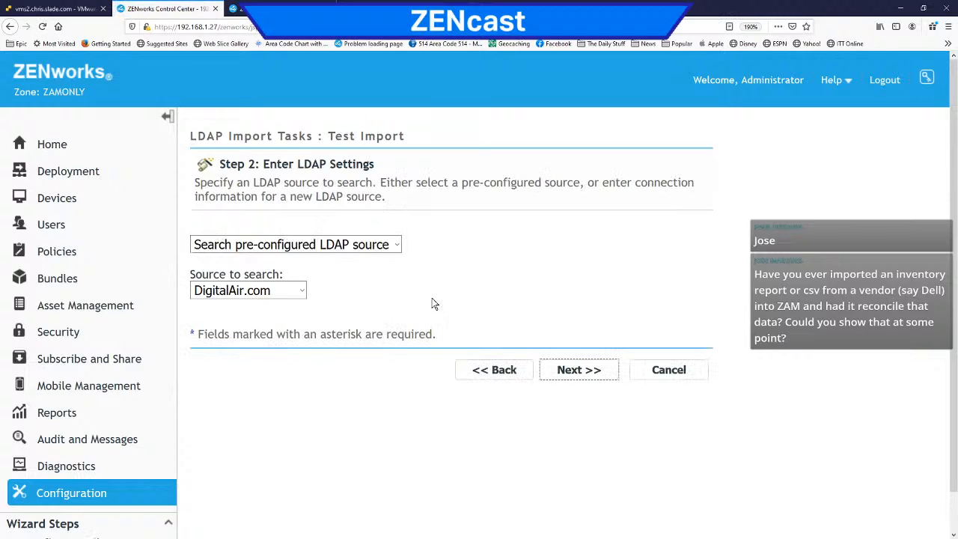
# Step: Examine the LDAP source choices for the import task and cancel its creation
pyautogui.click(395, 245)
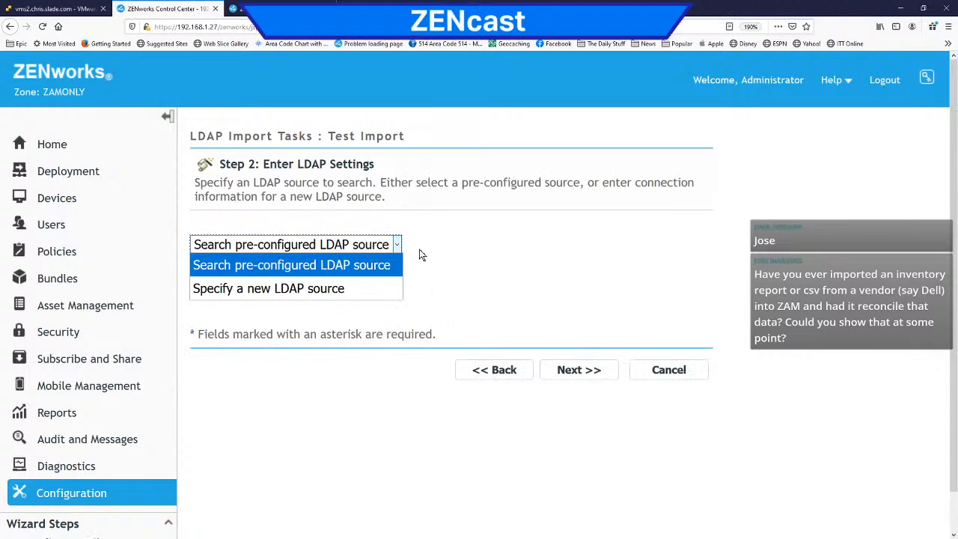
pyautogui.click(413, 249)
pyautogui.click(686, 373)
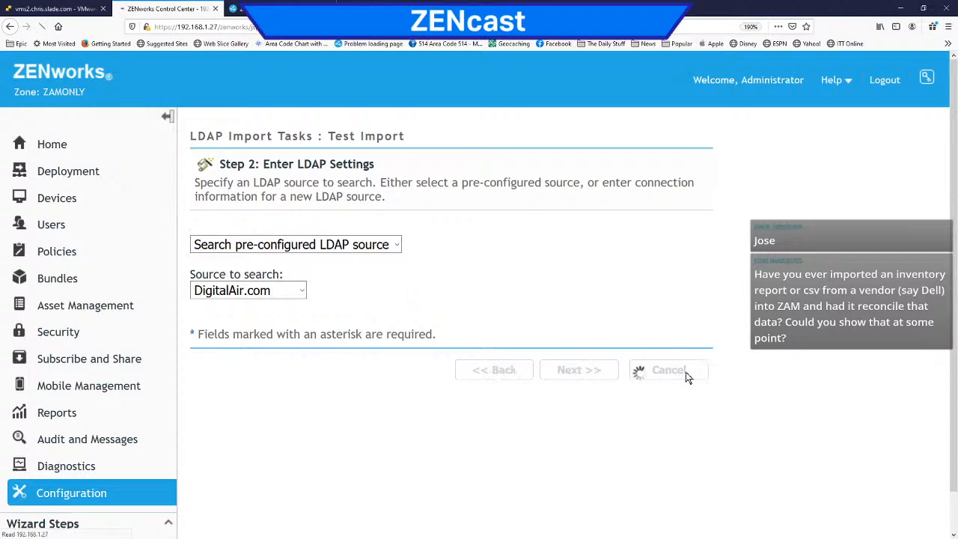
# Step: Look through the Asset Inventory configuration sections, from Administrator-Defined Fields to Component Search, for a way to import vendor data
pyautogui.scroll(-4, 428, 328)
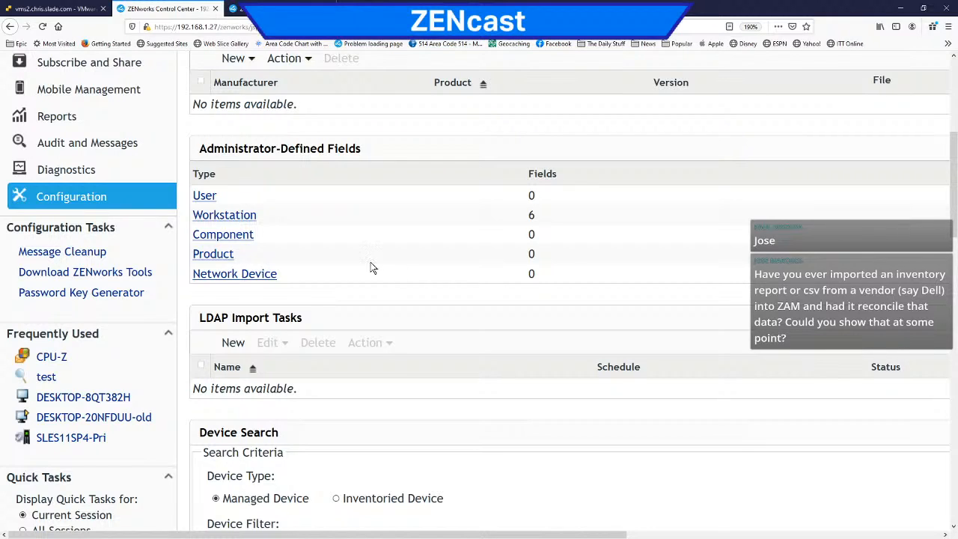
pyautogui.scroll(-5, 376, 329)
pyautogui.scroll(-1, 378, 331)
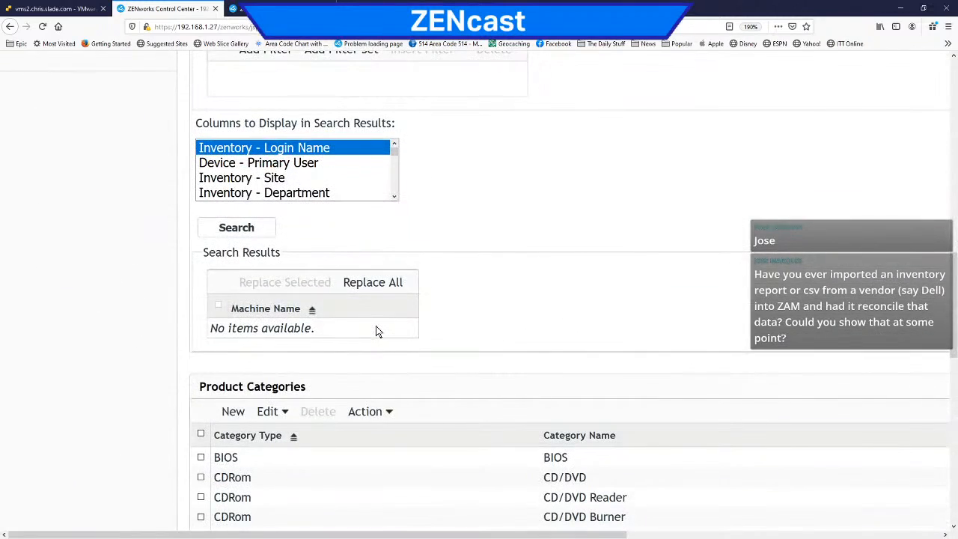
pyautogui.scroll(-3, 378, 332)
pyautogui.scroll(-1, 378, 332)
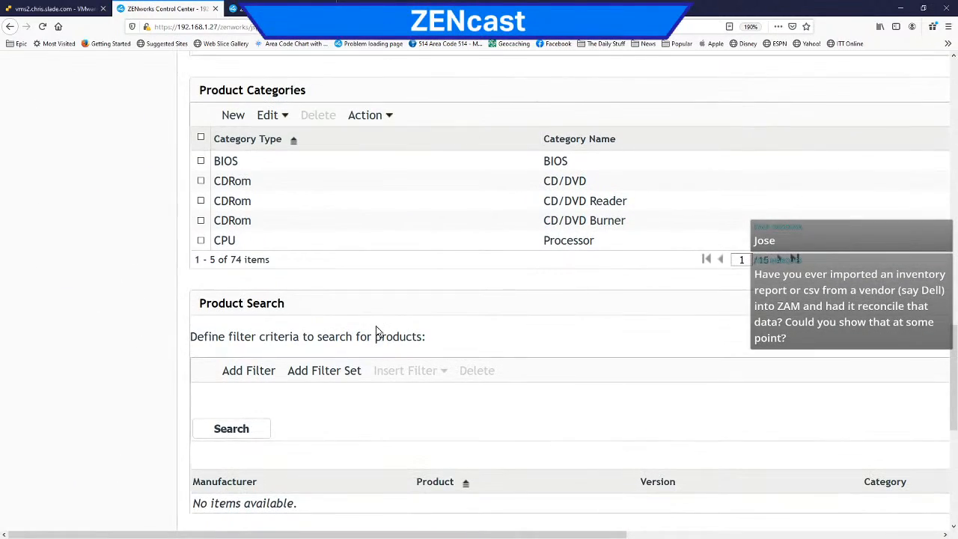
pyautogui.scroll(-3, 377, 328)
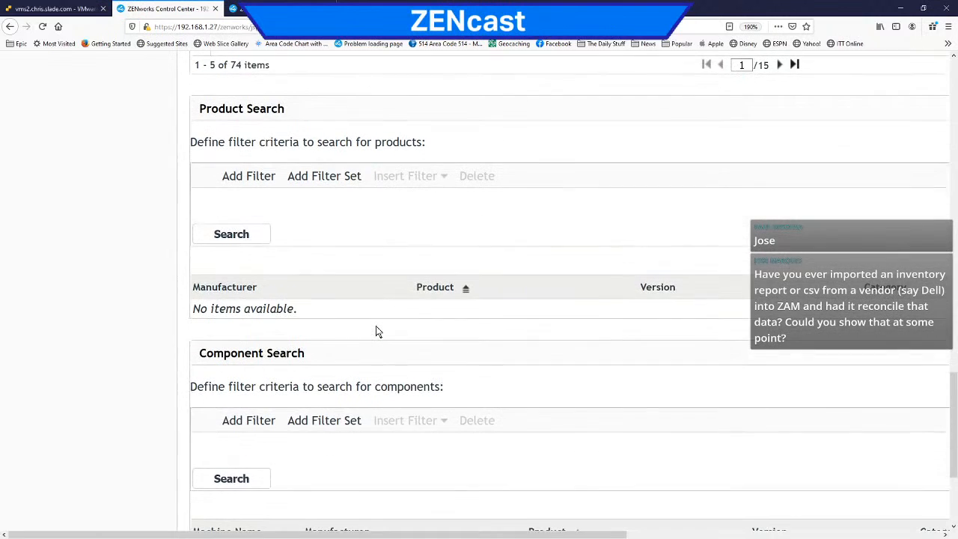
pyautogui.scroll(-2, 377, 328)
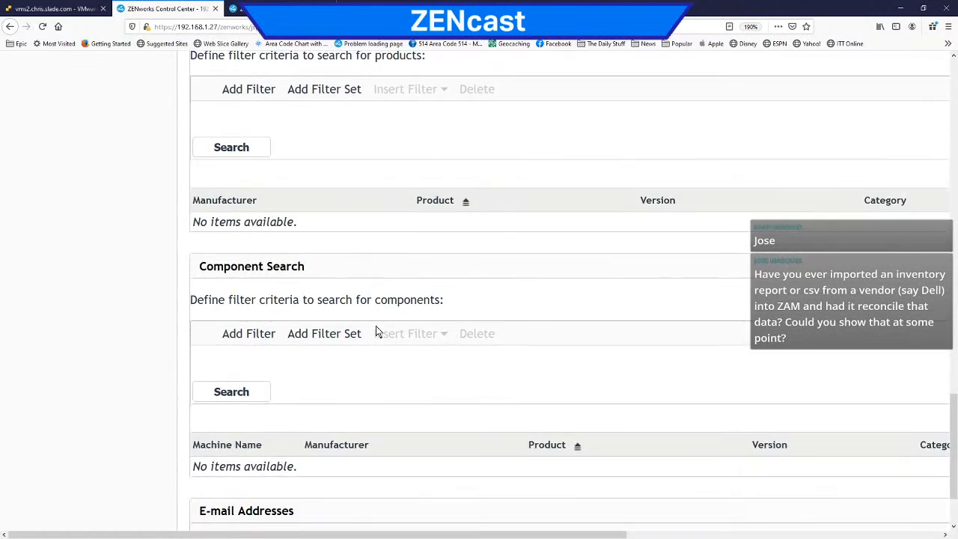
pyautogui.scroll(5, 377, 328)
pyautogui.scroll(10, 376, 326)
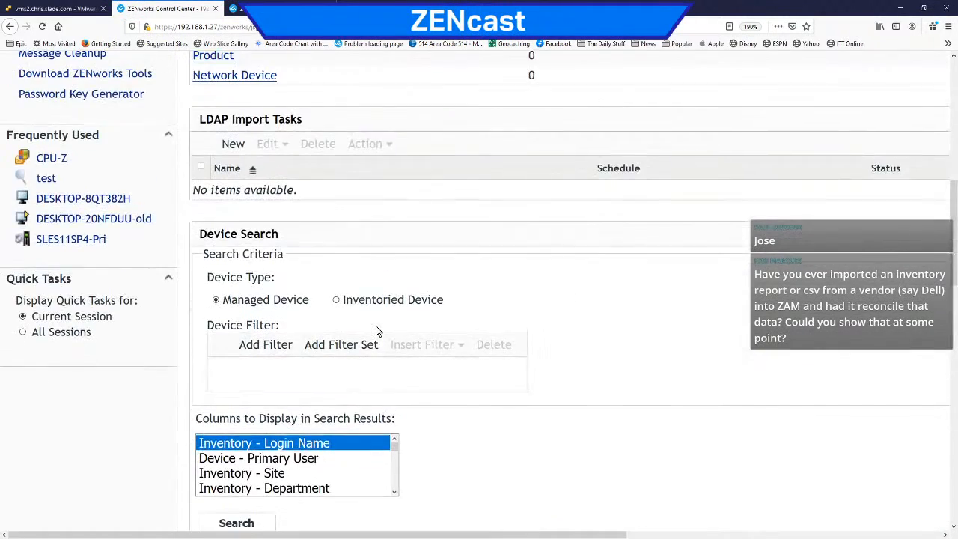
pyautogui.scroll(3, 376, 325)
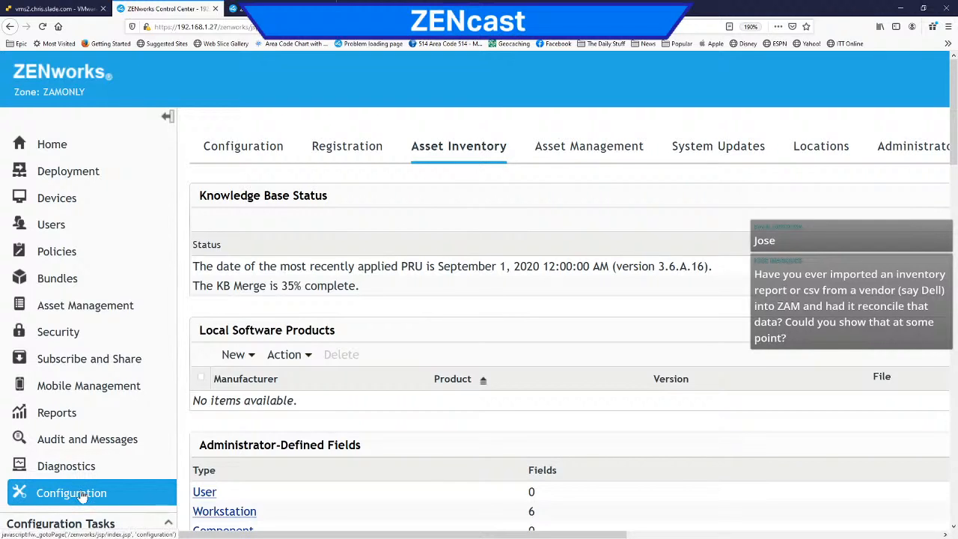
# Step: Review the Asset Management configuration sections for an option to import vendor inventory data
pyautogui.click(597, 150)
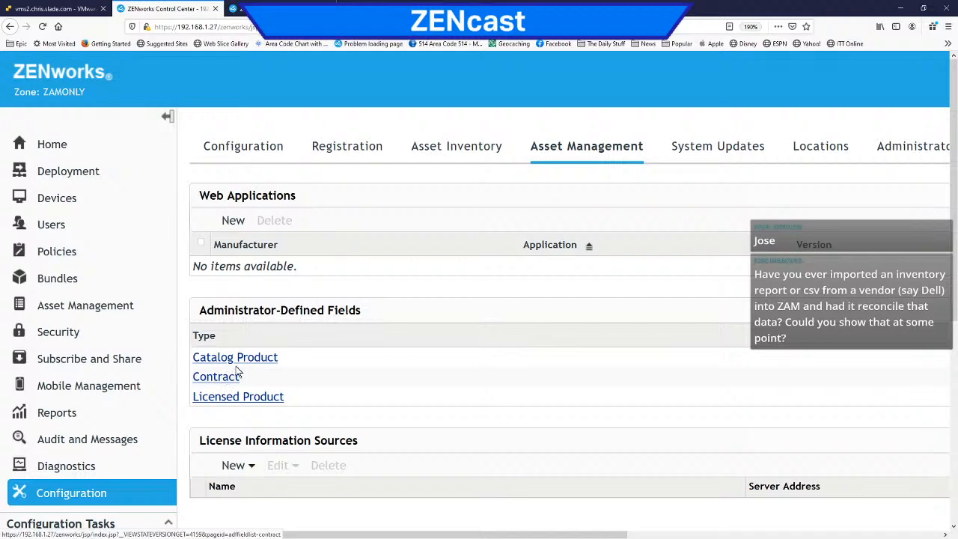
pyautogui.scroll(-4, 402, 349)
pyautogui.scroll(4, 402, 349)
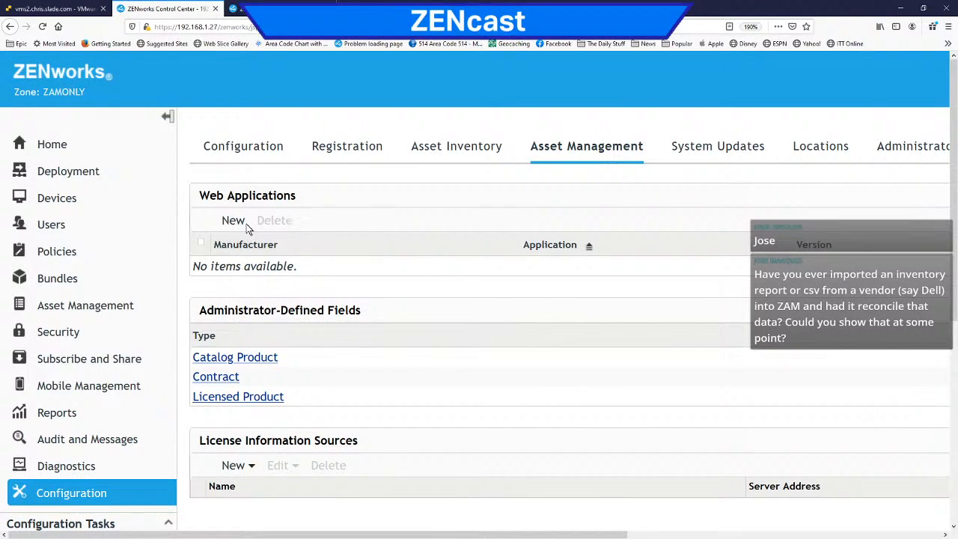
# Step: Create a local software product from unique software files in Asset Inventory, run the Unique Software Files report, and close its page
pyautogui.click(460, 150)
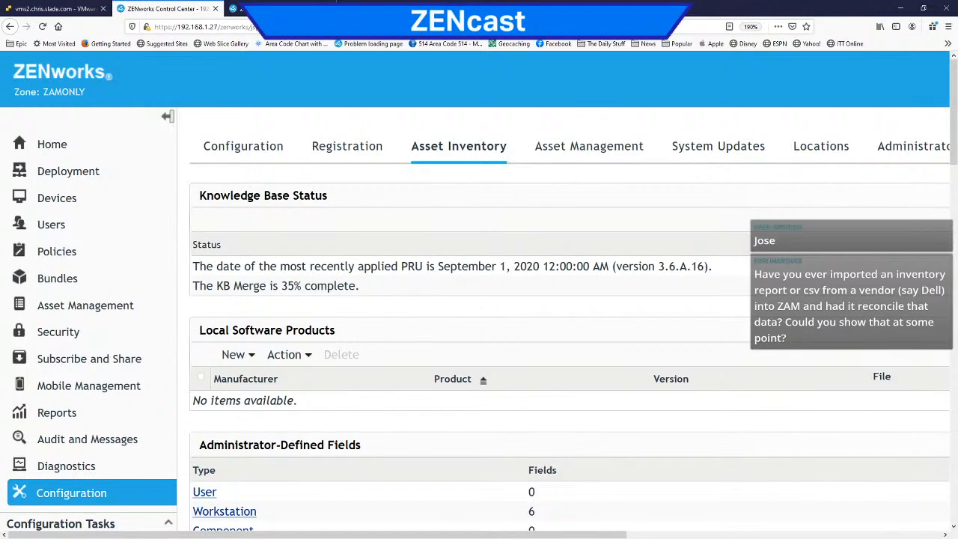
pyautogui.click(252, 355)
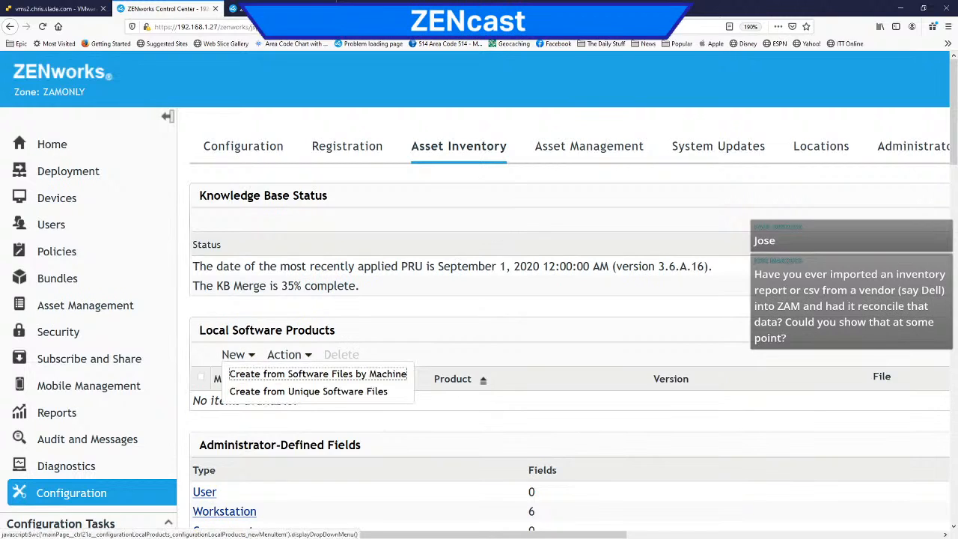
pyautogui.click(262, 394)
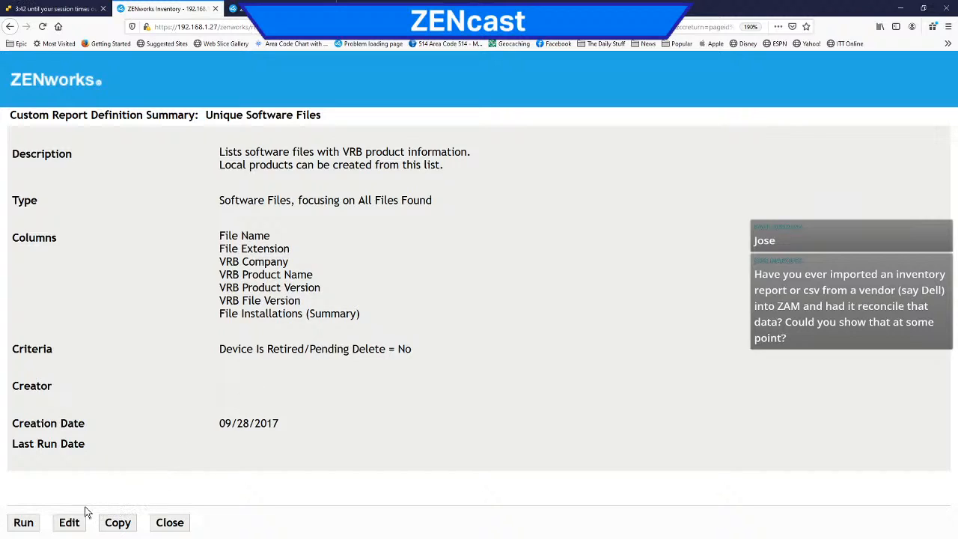
pyautogui.click(29, 523)
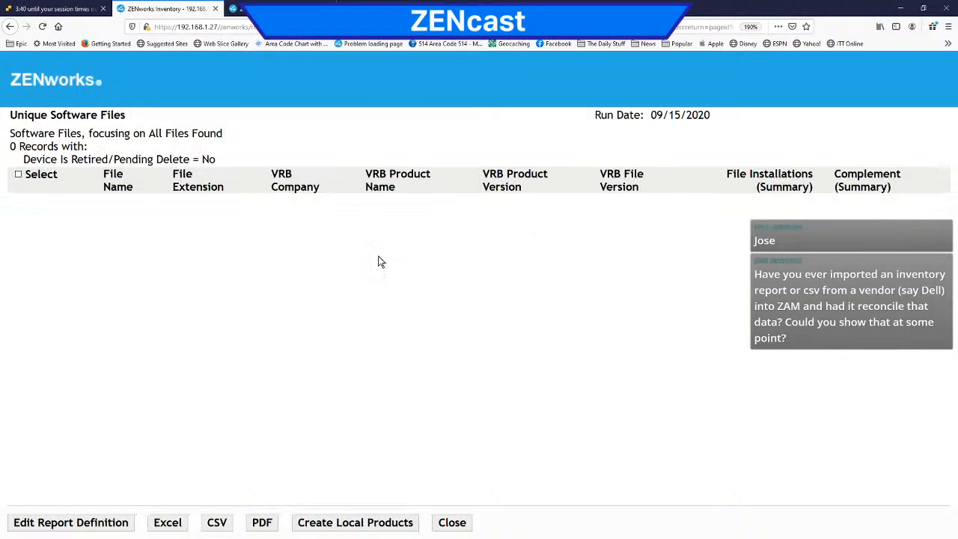
pyautogui.click(215, 8)
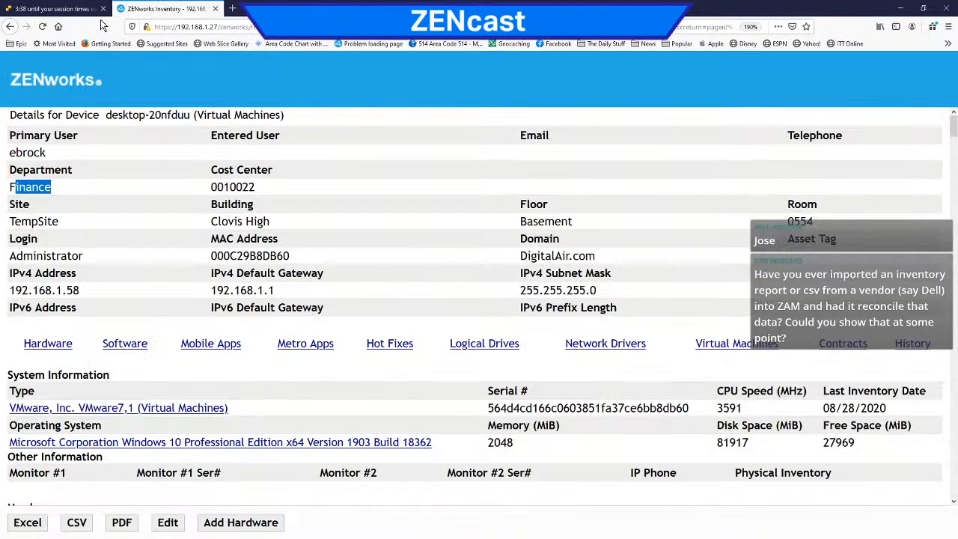
pyautogui.click(217, 26)
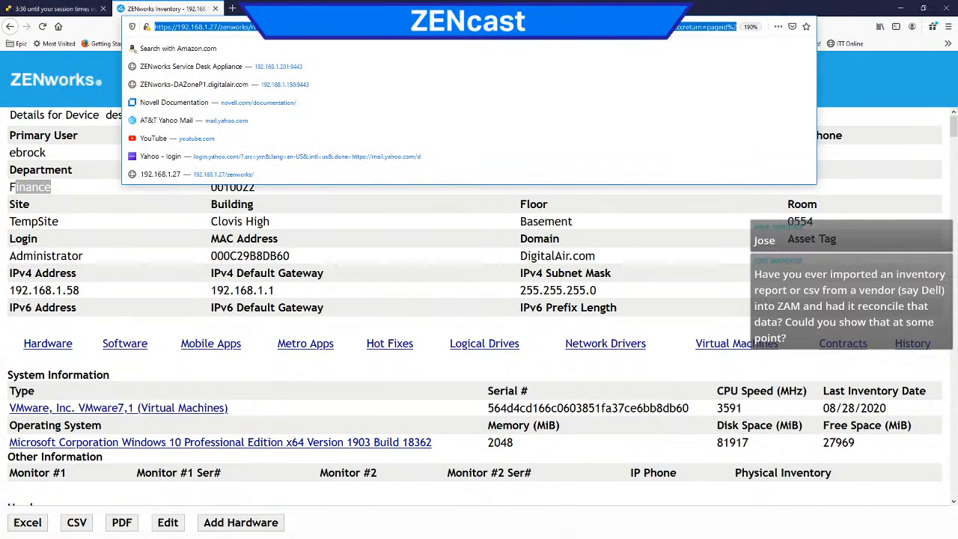
pyautogui.click(226, 27)
pyautogui.moveTo(220, 27); pyautogui.dragTo(737, 27)
pyautogui.press('BackSpace')
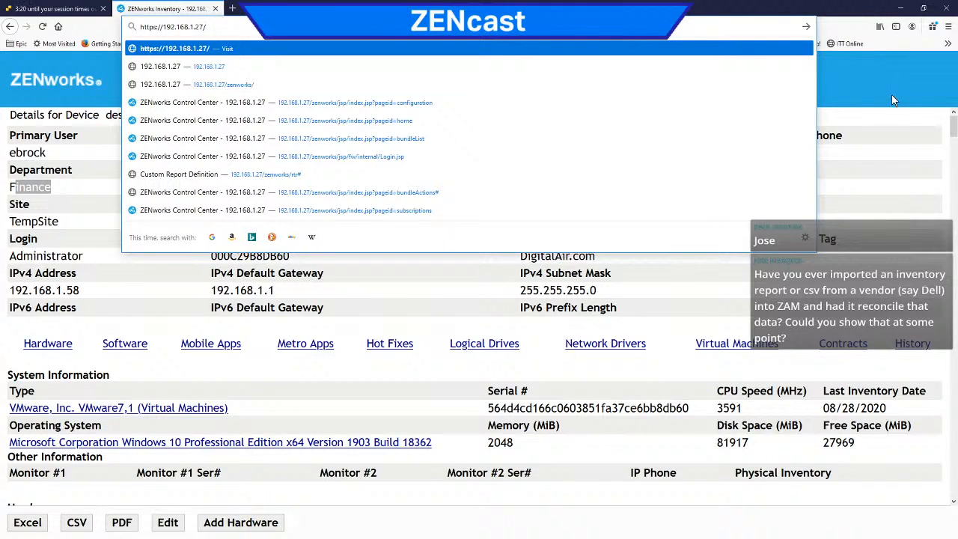
pyautogui.click(867, 86)
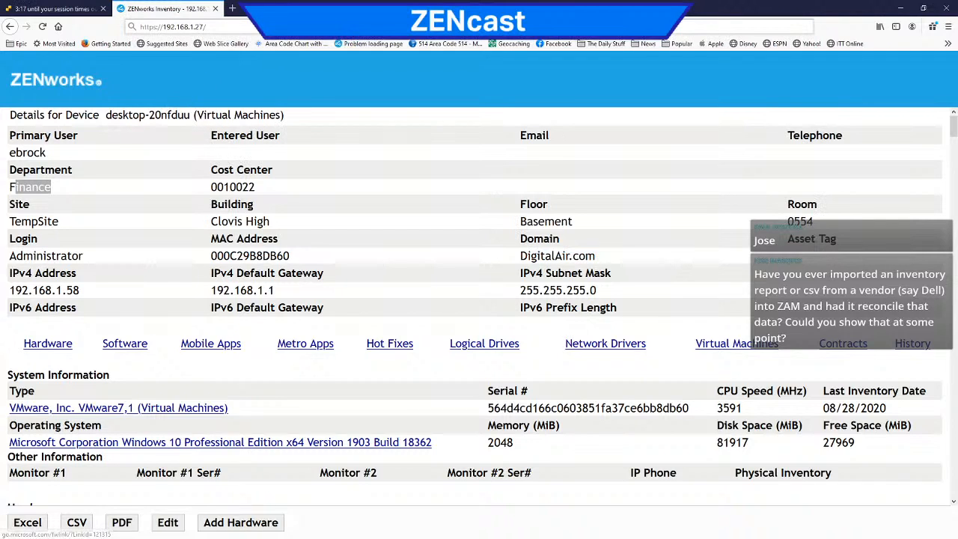
# Step: Reload the device details page and go to the ZENworks Control Center at 192.168.1.27
pyautogui.click(44, 27)
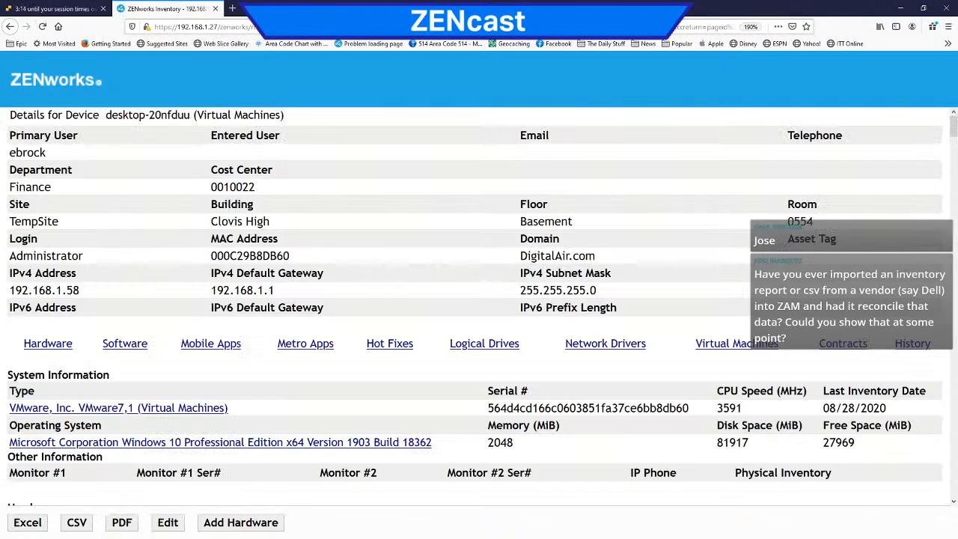
pyautogui.click(329, 27)
pyautogui.write('192.168.1.2')
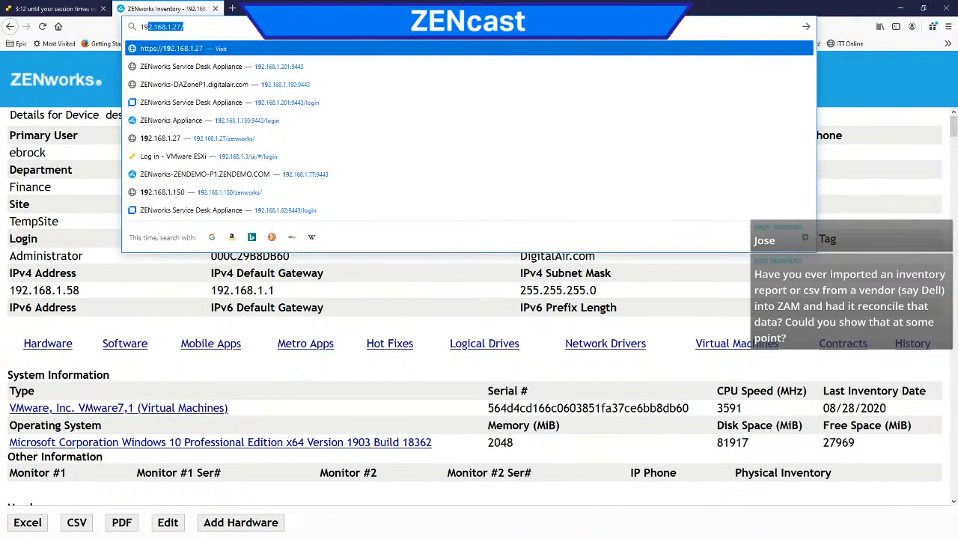
pyautogui.write('7')
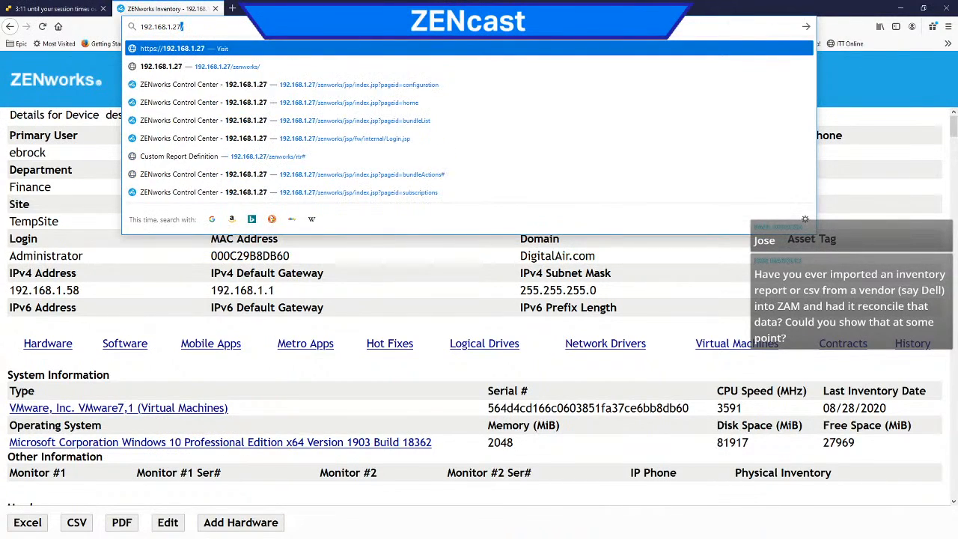
pyautogui.press('Return')
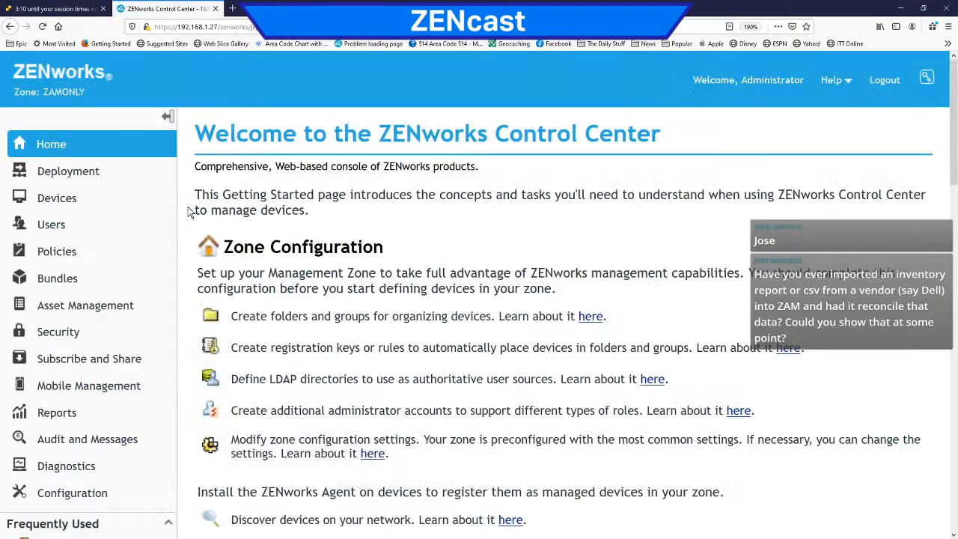
# Step: Start adding a device from the Devices page and assign it the registration key /Keys/DigitalAir-Corporate
pyautogui.scroll(-3, 137, 214)
pyautogui.click(85, 105)
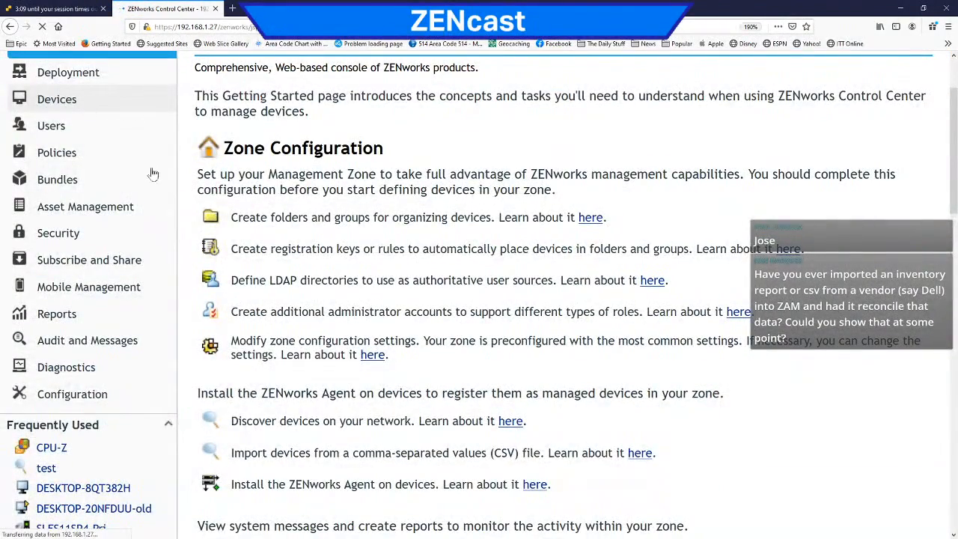
pyautogui.scroll(-8, 157, 194)
pyautogui.scroll(3, 147, 200)
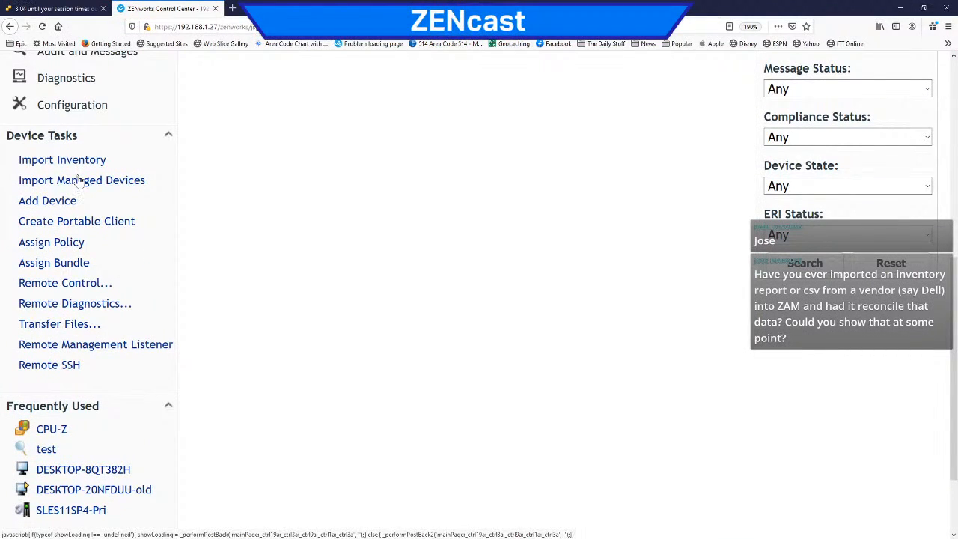
pyautogui.click(63, 204)
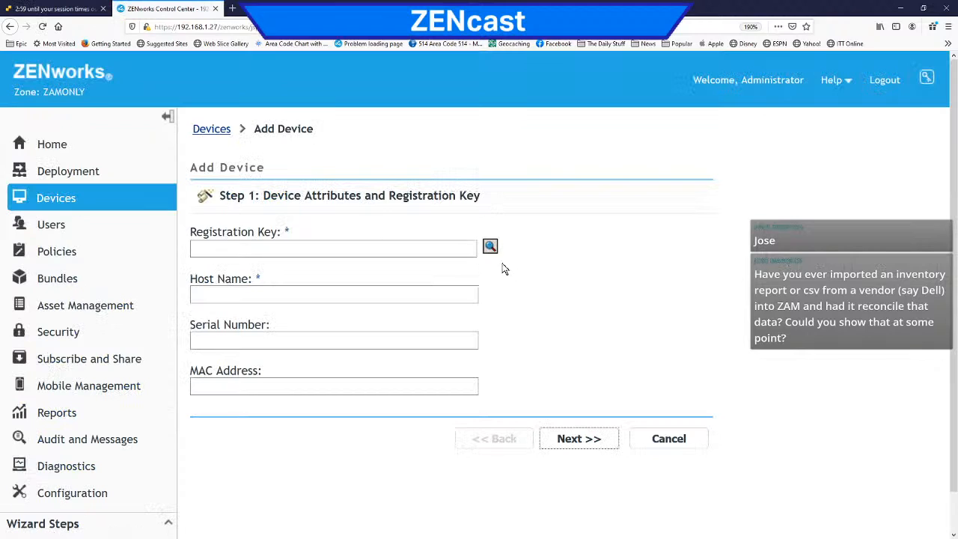
pyautogui.click(492, 245)
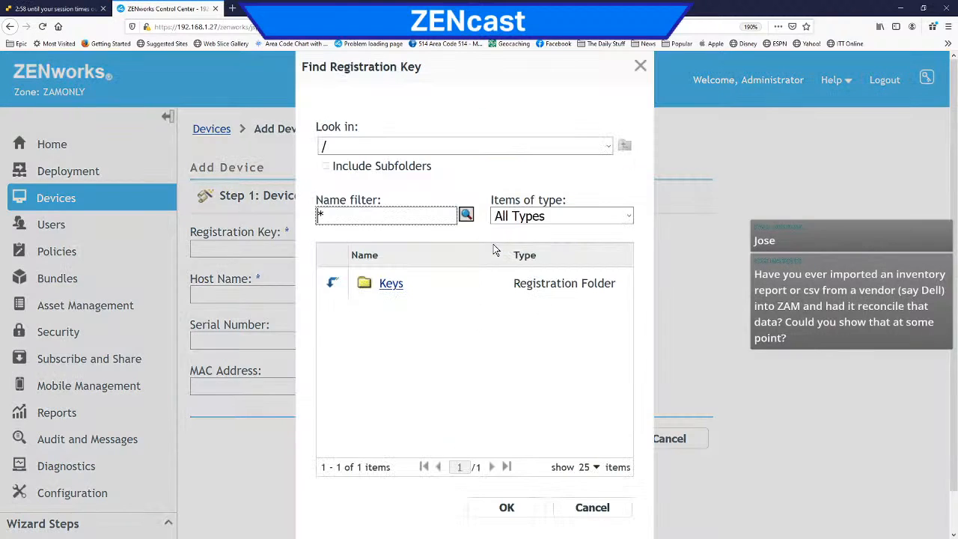
pyautogui.click(340, 285)
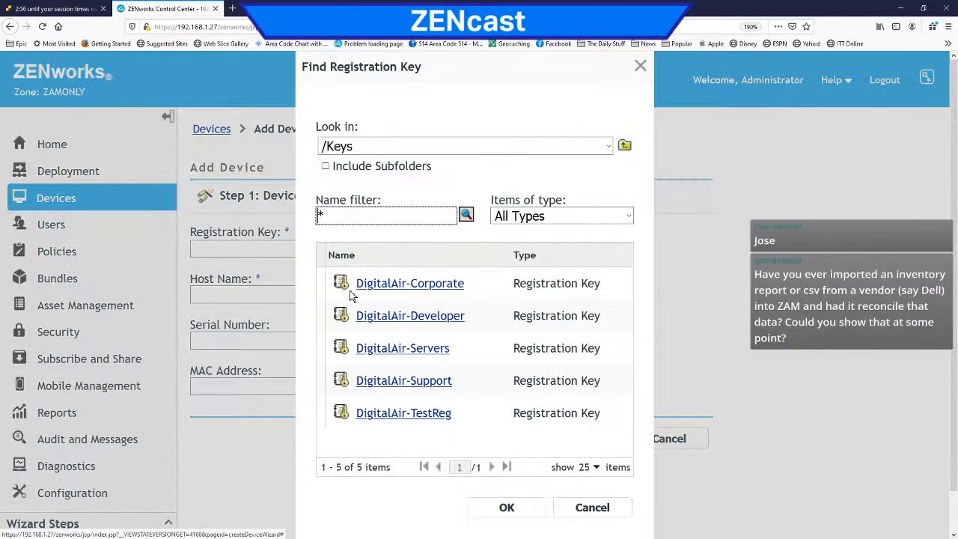
pyautogui.click(393, 288)
pyautogui.click(484, 508)
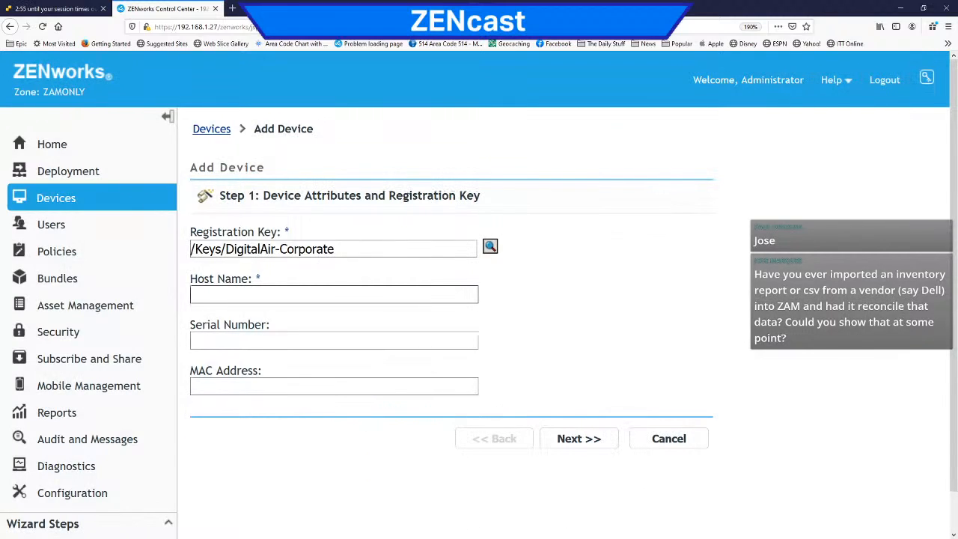
# Step: Set the new device's host name to Suppor and finish creating it without a serial number or MAC address
pyautogui.write('Suppor')
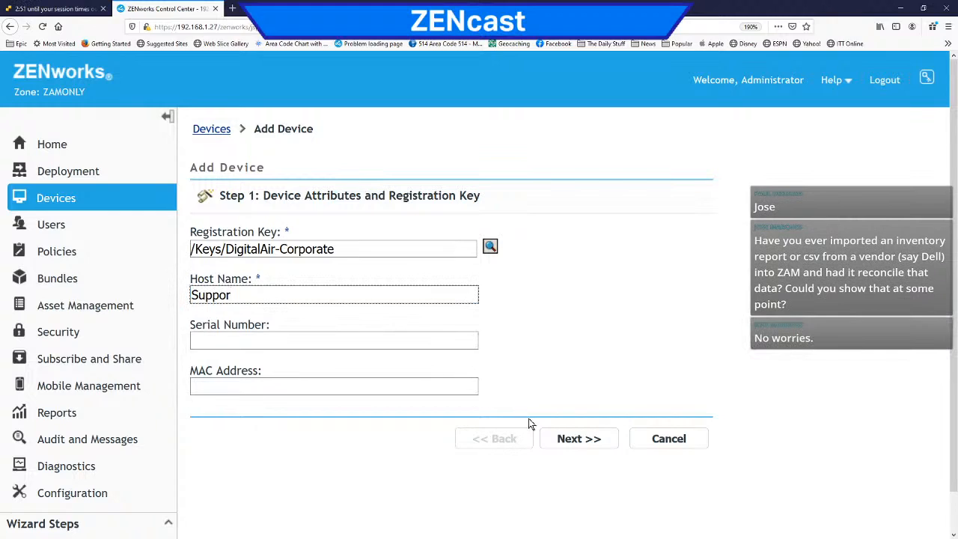
pyautogui.click(565, 443)
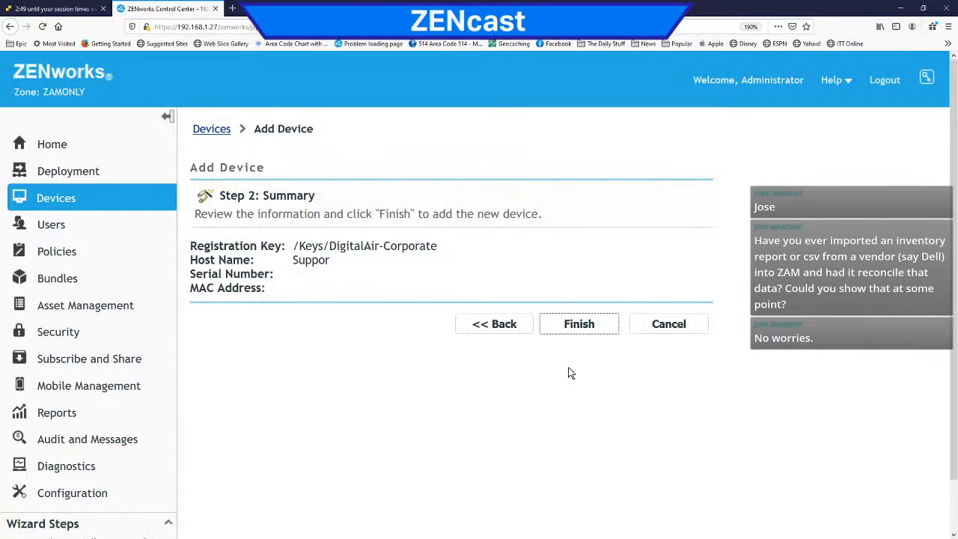
pyautogui.click(581, 332)
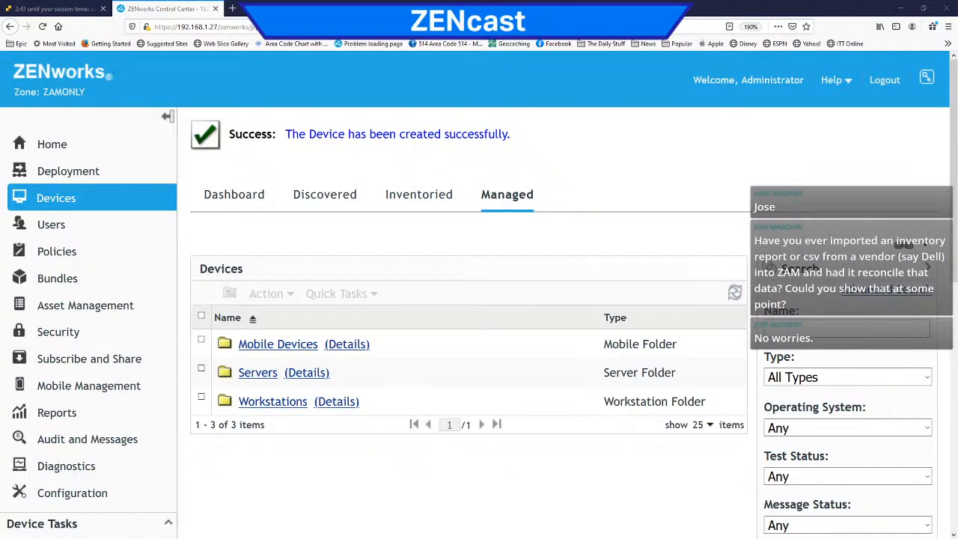
# Step: Switch to File Explorer and open the folder G:\Products\Novell\ZCM\Import\AnyZoneImport
pyautogui.moveTo(0, 165); pyautogui.dragTo(376, 79)
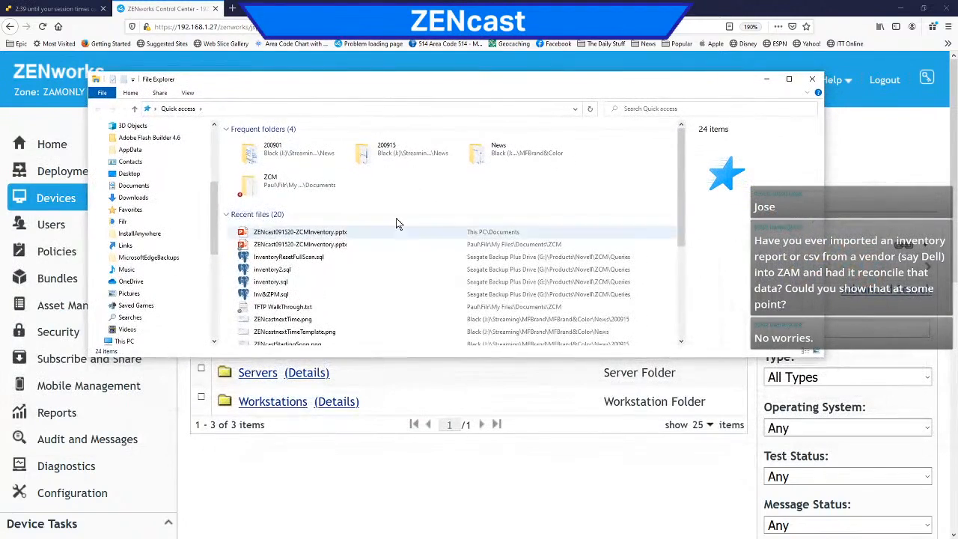
pyautogui.scroll(-5, 160, 304)
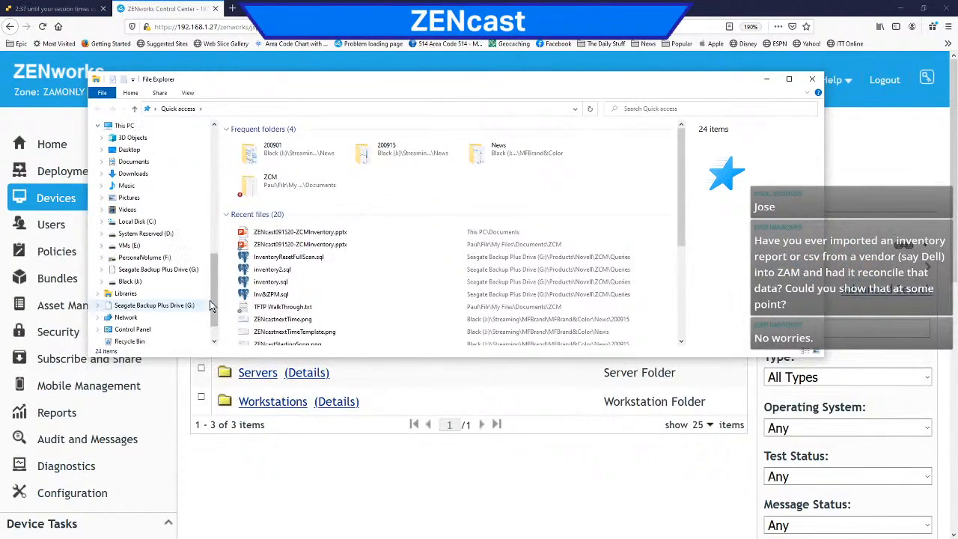
pyautogui.click(159, 305)
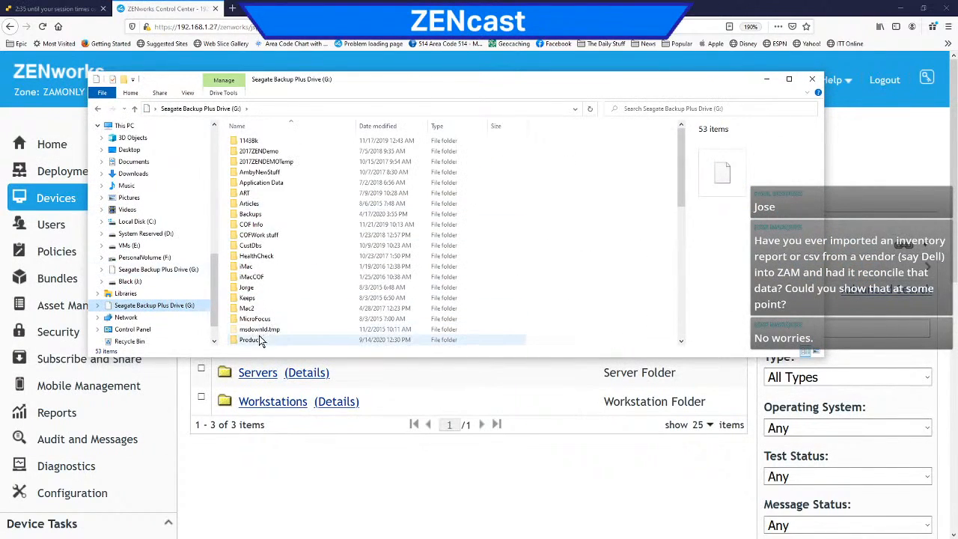
pyautogui.click(260, 340)
pyautogui.doubleClick(260, 340)
pyautogui.scroll(-10, 259, 299)
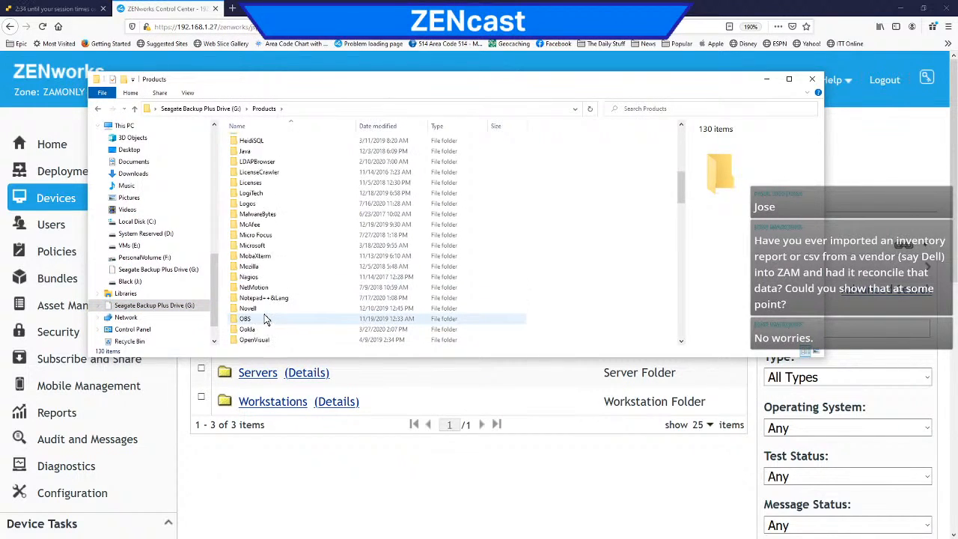
pyautogui.doubleClick(248, 308)
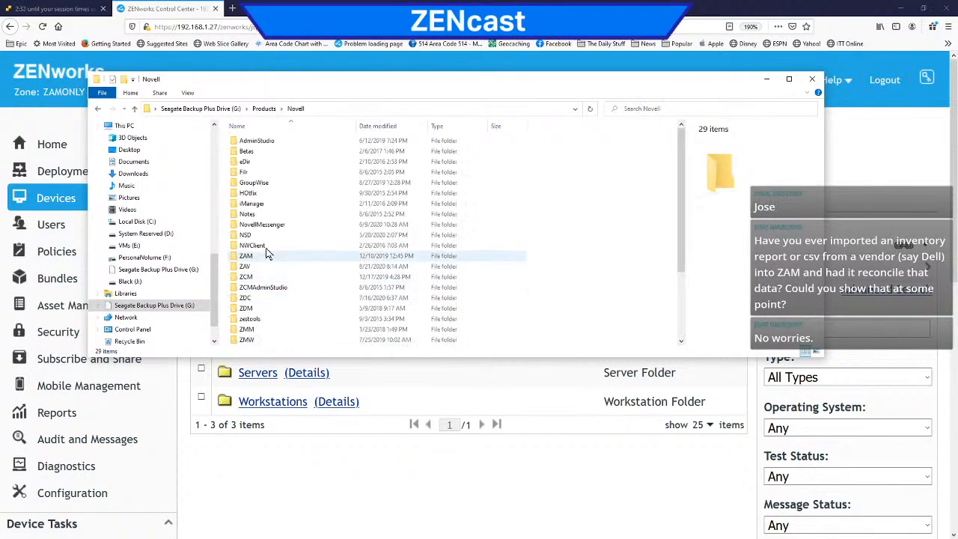
pyautogui.doubleClick(268, 276)
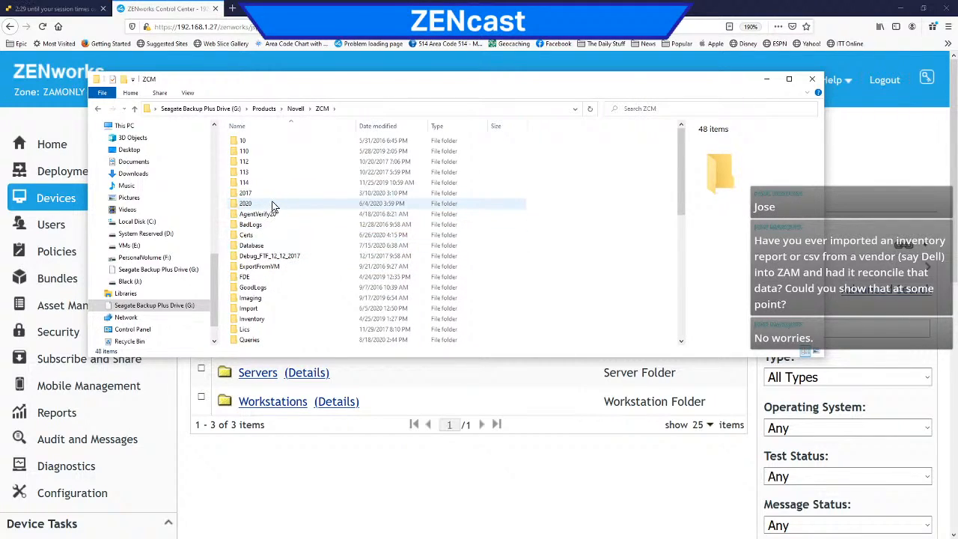
pyautogui.doubleClick(251, 308)
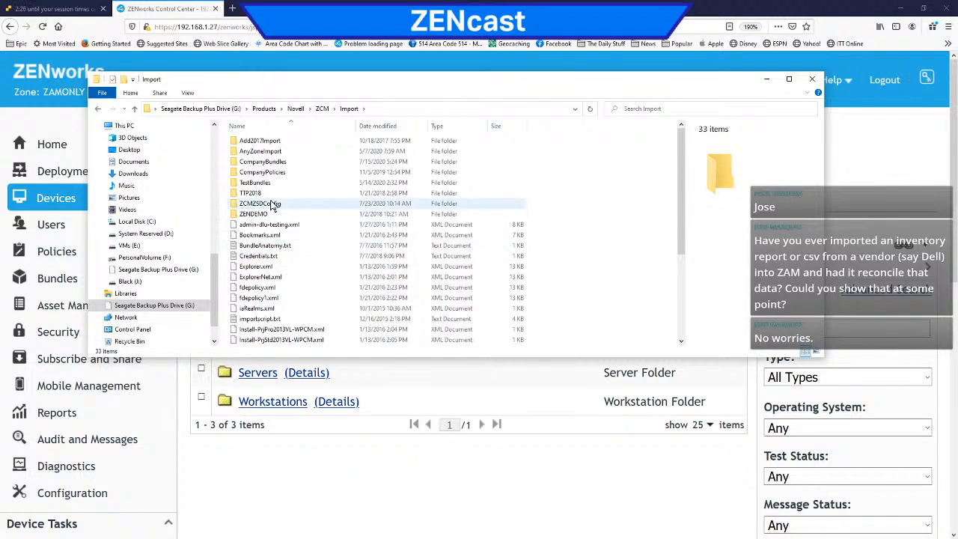
pyautogui.doubleClick(274, 154)
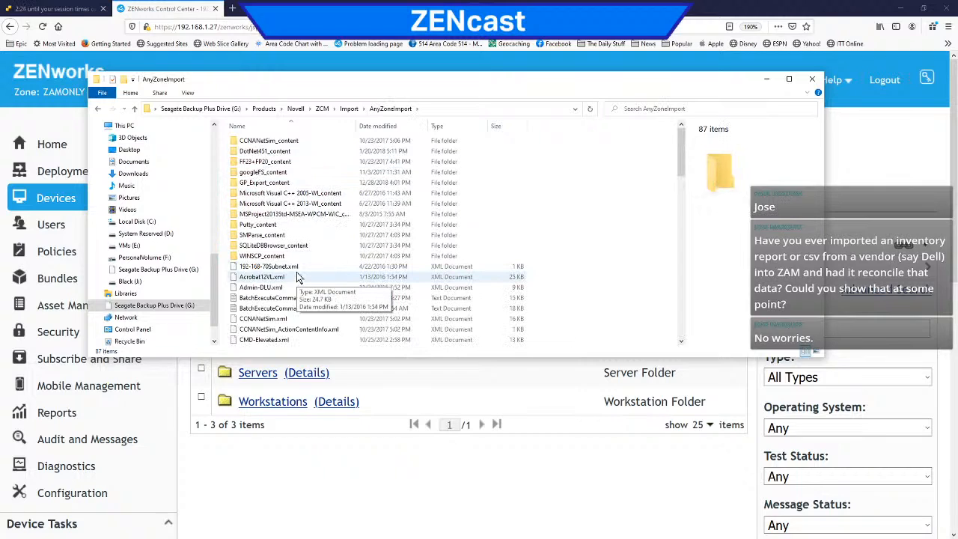
# Step: Find DevWSlots.csv in the AnyZoneImport folder and open it in Notepad
pyautogui.scroll(-3, 296, 279)
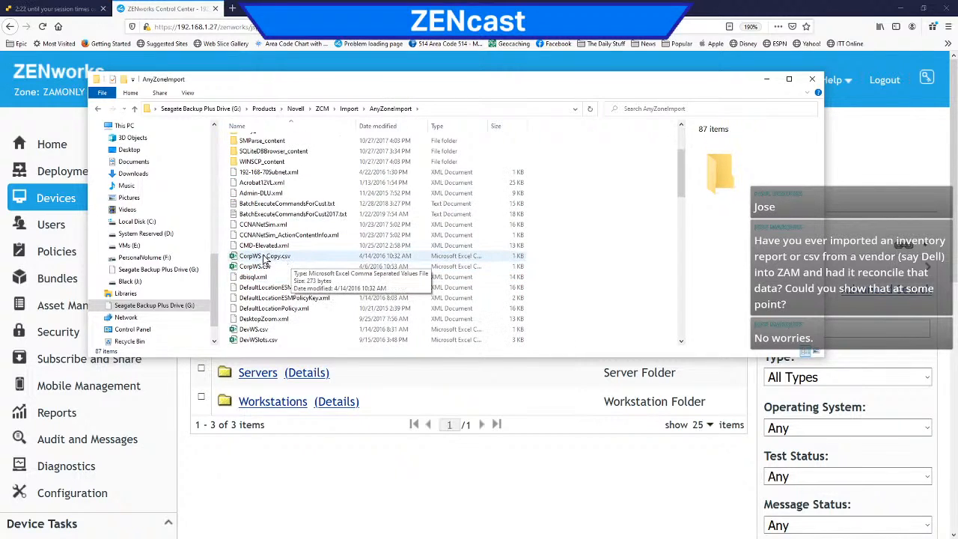
pyautogui.scroll(-1, 283, 312)
pyautogui.scroll(-3, 283, 312)
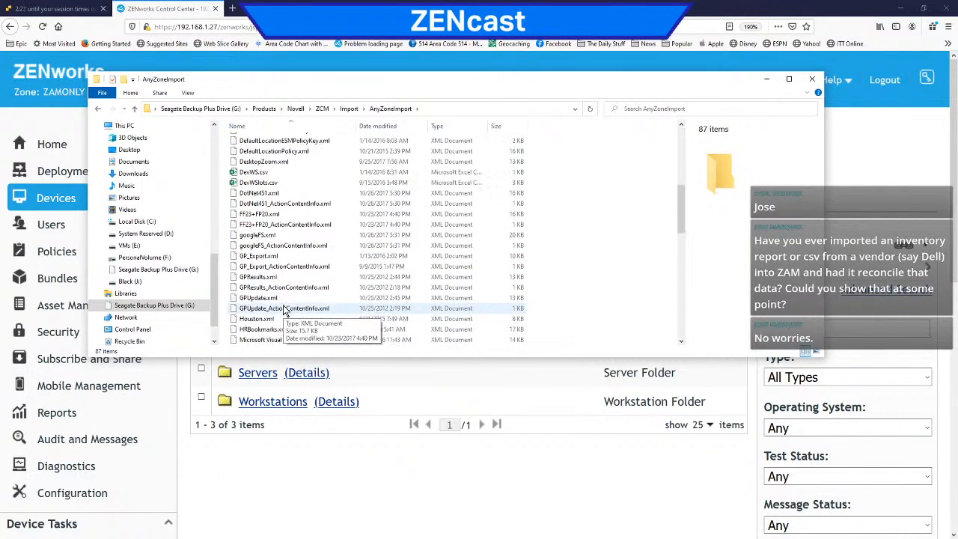
pyautogui.click(253, 212)
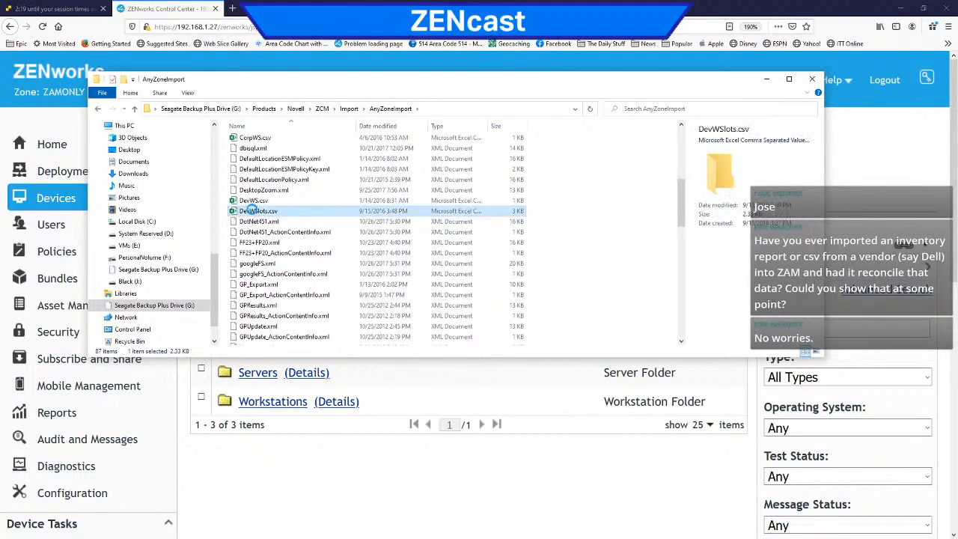
pyautogui.rightClick(253, 211)
pyautogui.click(286, 239)
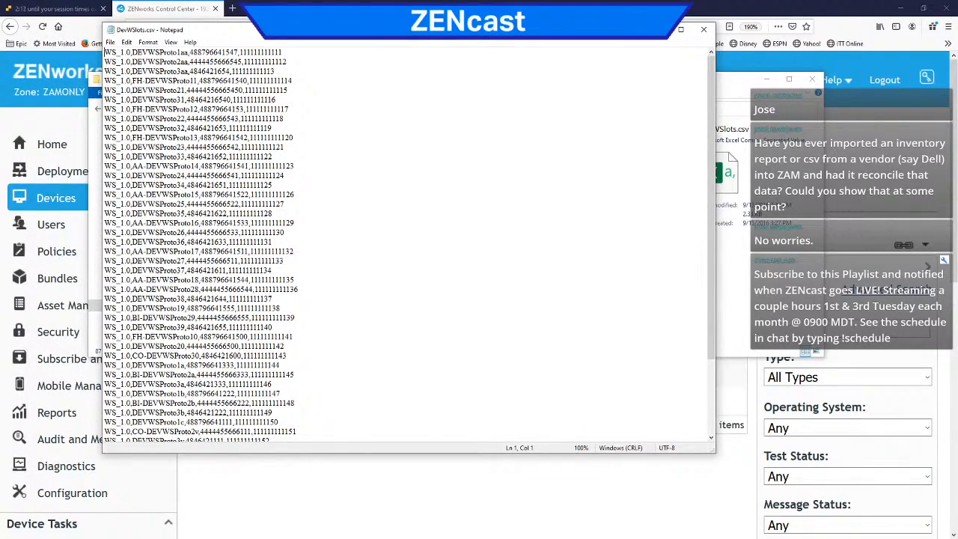
# Step: Examine the device name and number fields in DevWSlots.csv, close the file, and select the AnyZoneImport folder path
pyautogui.moveTo(288, 41); pyautogui.dragTo(415, 58)
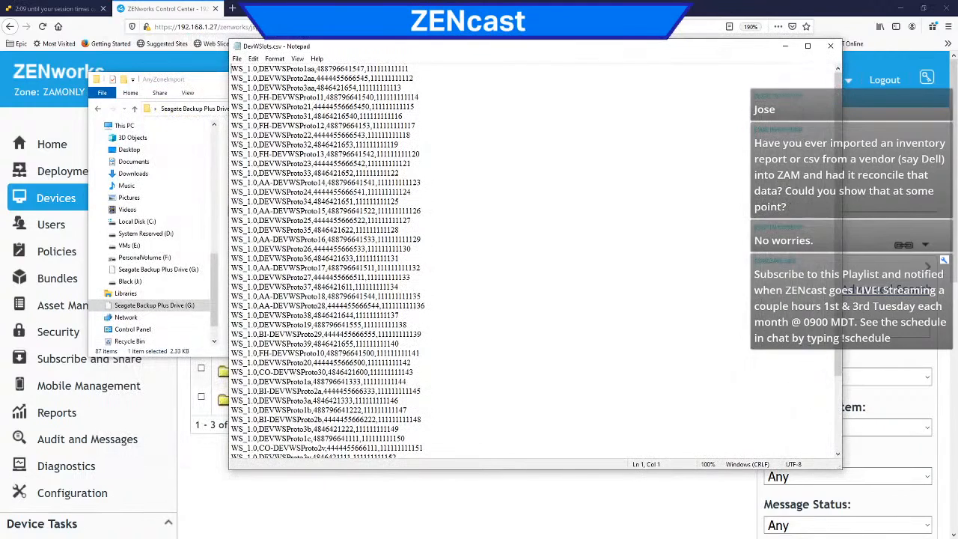
pyautogui.moveTo(259, 68); pyautogui.dragTo(307, 69)
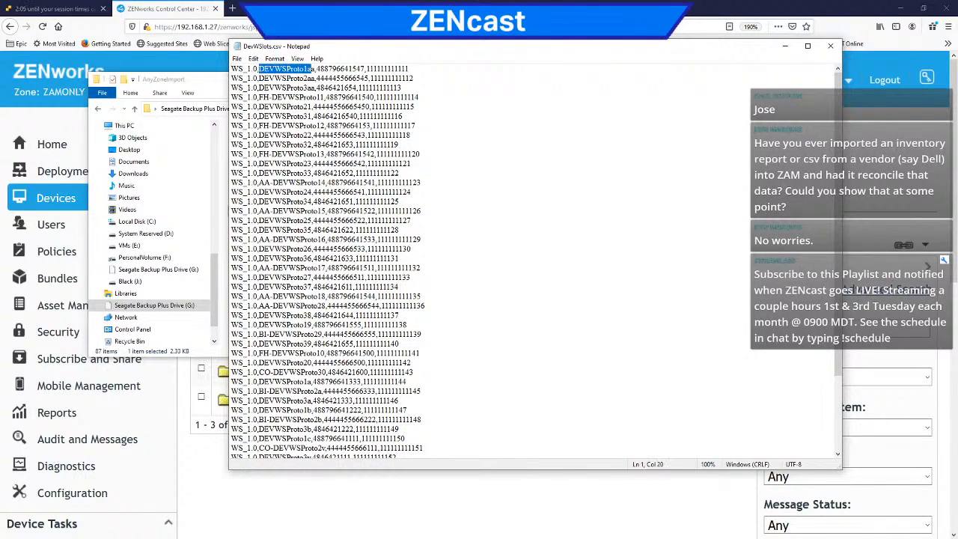
pyautogui.click(274, 78)
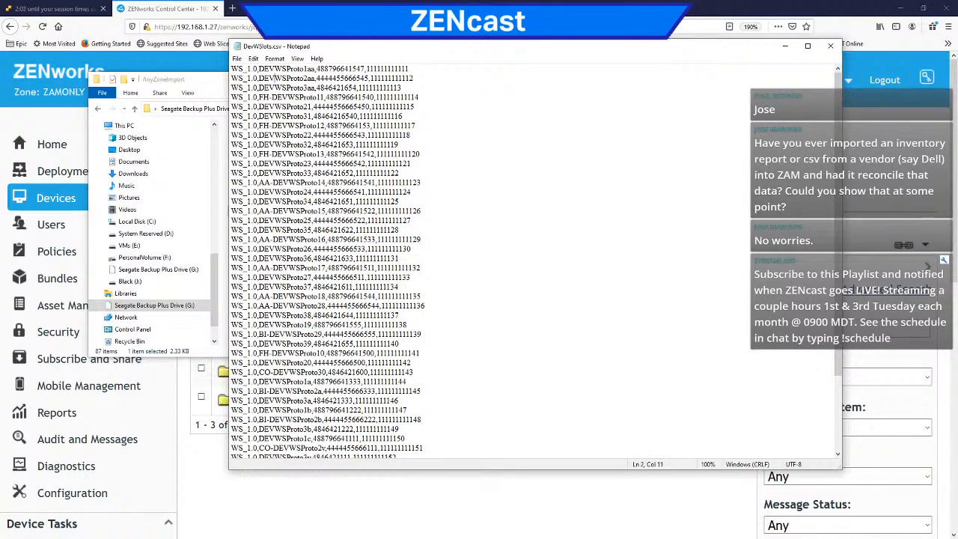
pyautogui.click(830, 48)
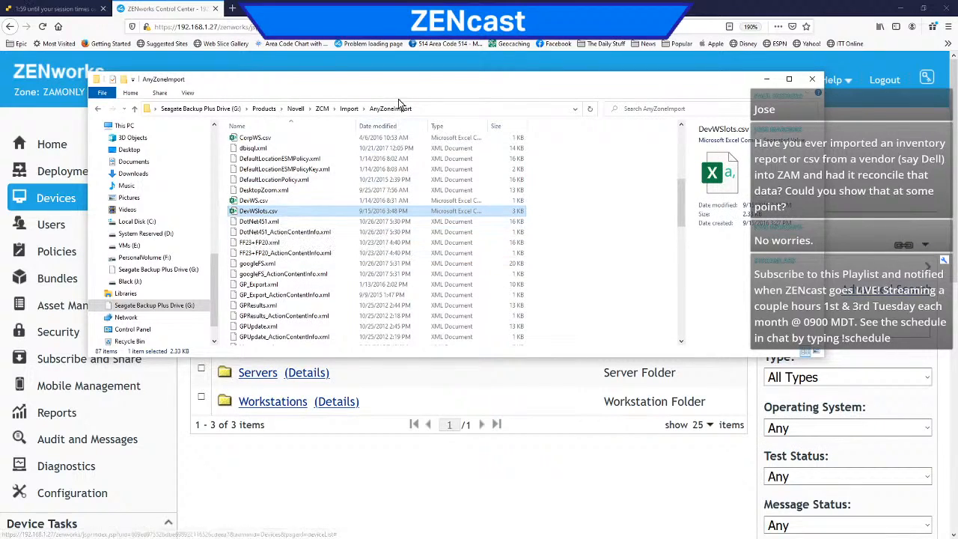
pyautogui.click(432, 109)
pyautogui.hotkey('ctrl', 'c')
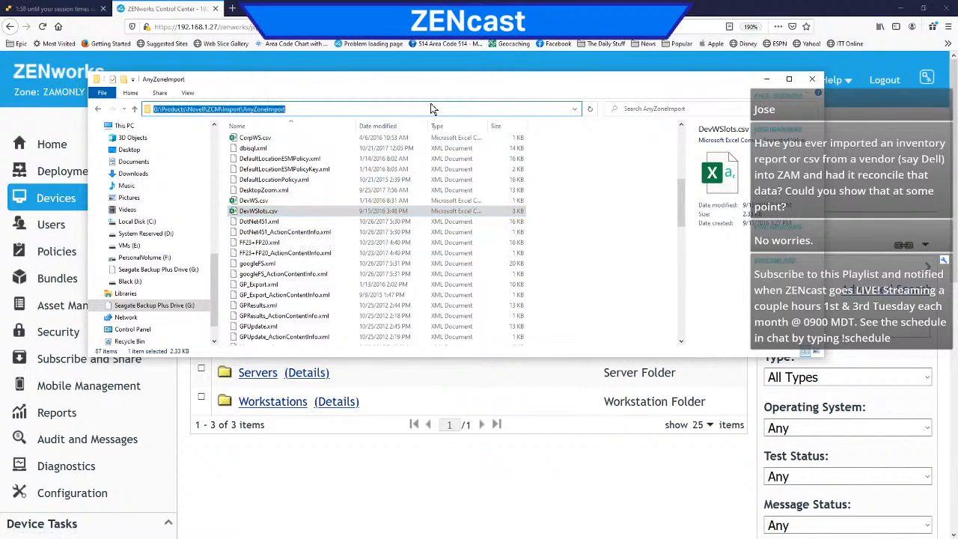
pyautogui.click(412, 420)
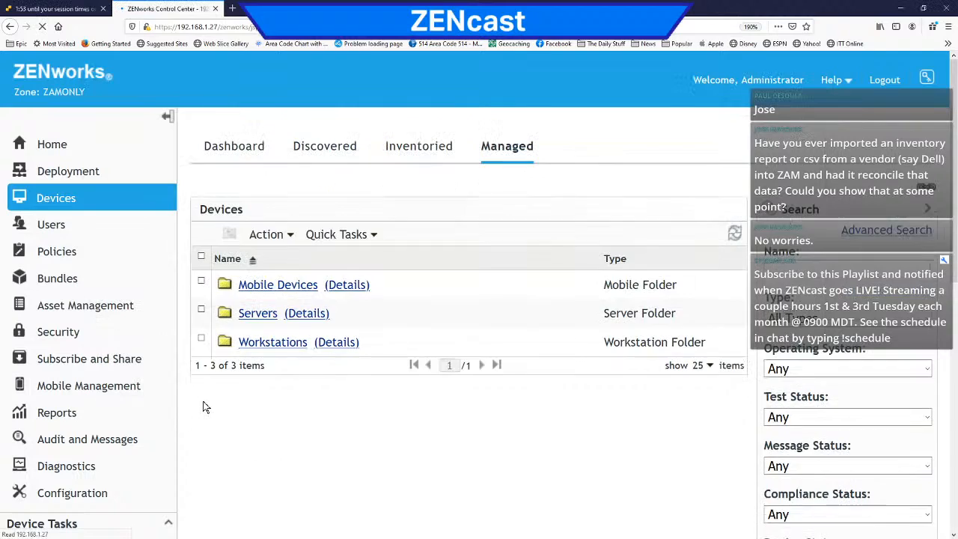
pyautogui.scroll(-6, 206, 408)
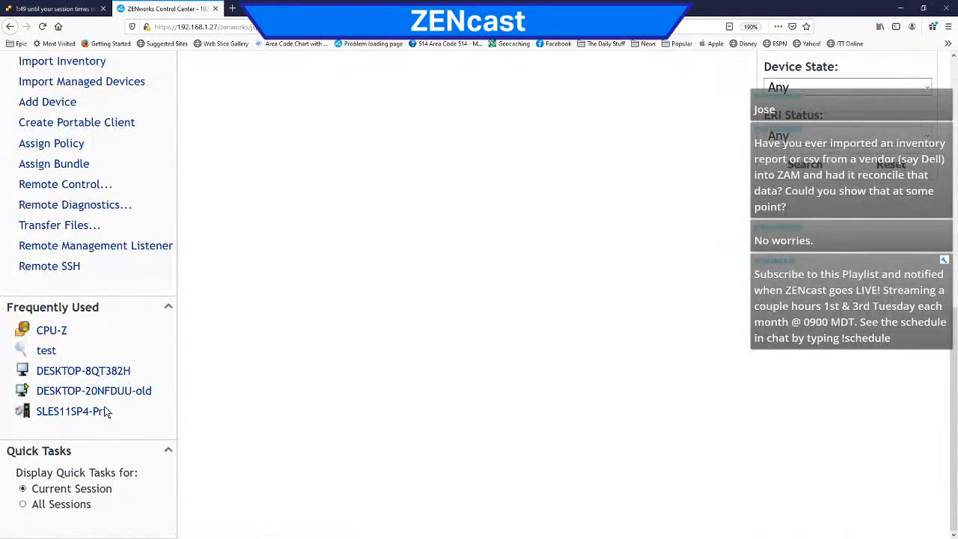
pyautogui.scroll(3, 130, 284)
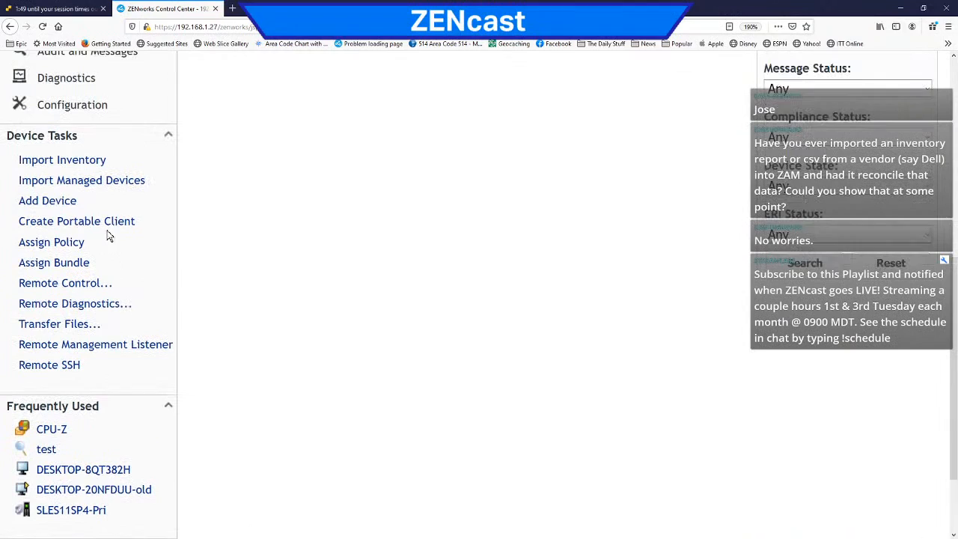
pyautogui.click(90, 184)
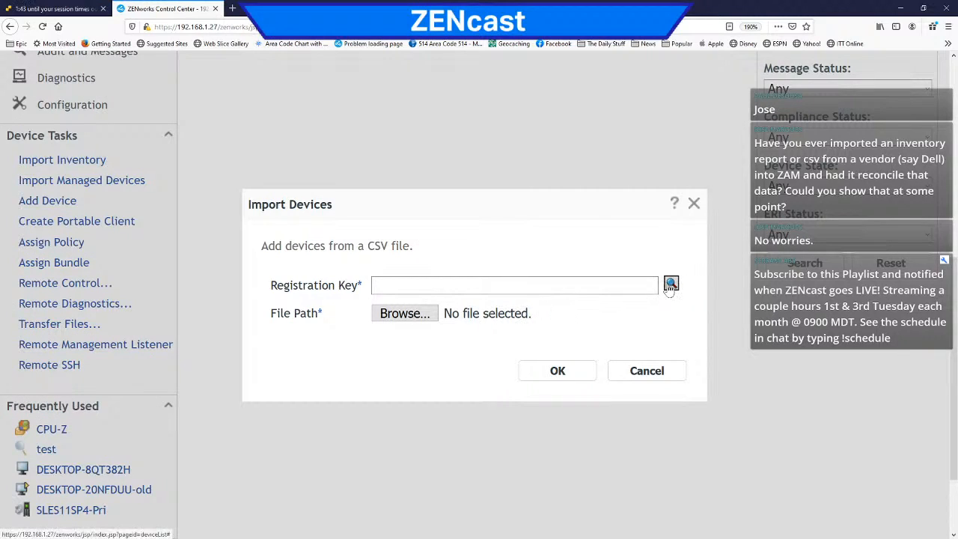
pyautogui.click(671, 283)
pyautogui.click(339, 290)
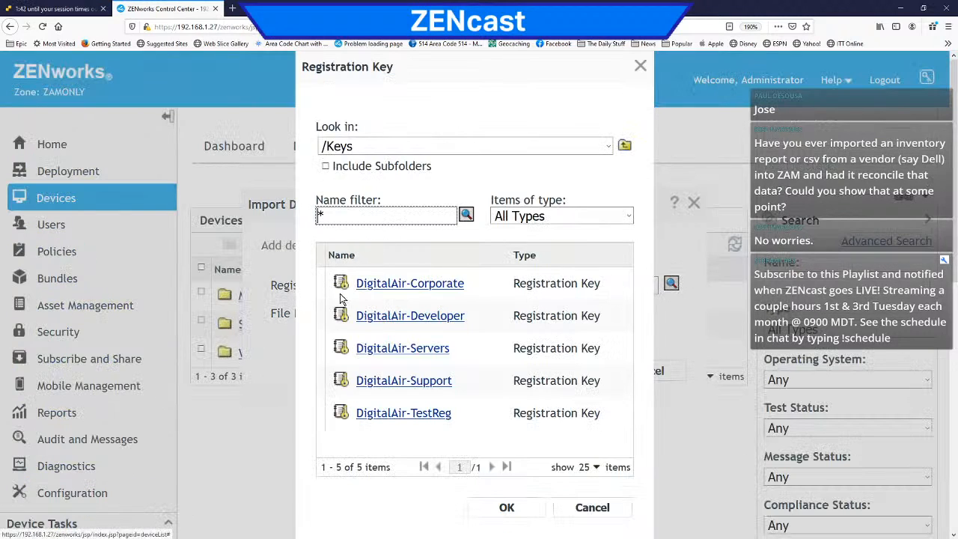
pyautogui.click(423, 321)
pyautogui.click(510, 512)
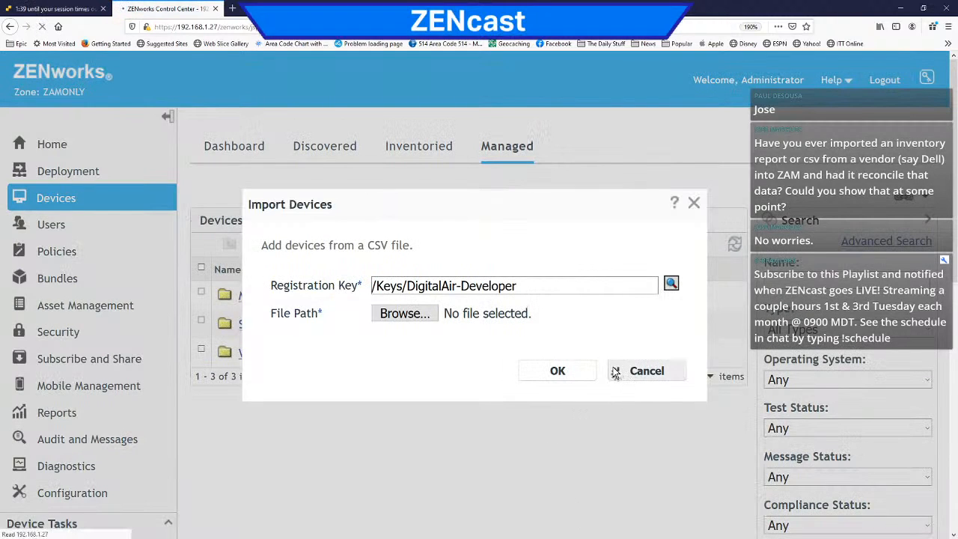
pyautogui.click(635, 379)
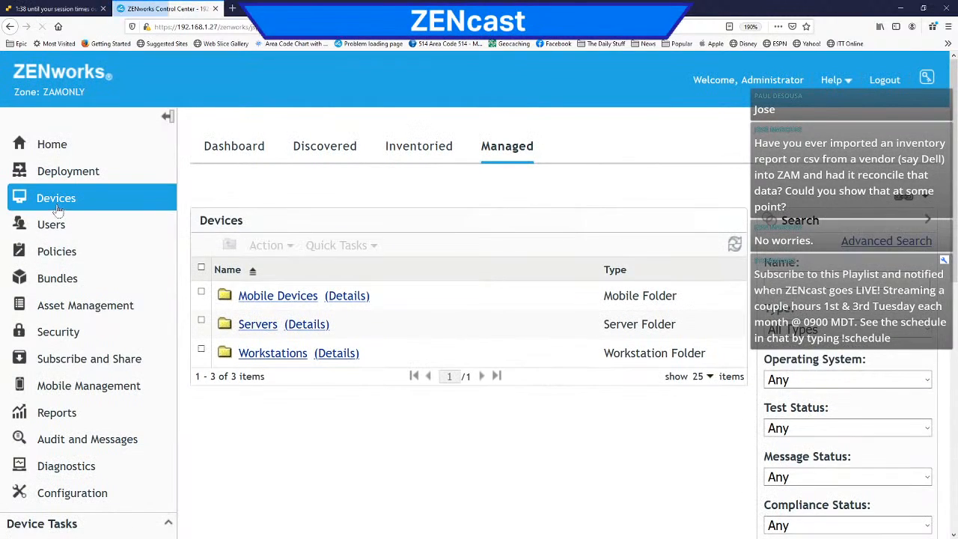
# Step: Open the Development folder under Workstations and look over its devices and available workstation tasks
pyautogui.click(270, 354)
pyautogui.click(308, 260)
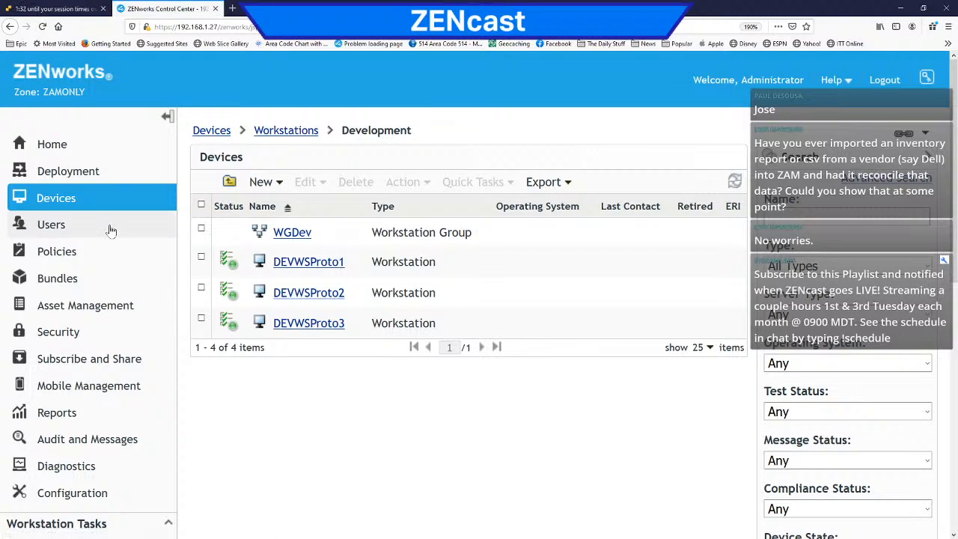
pyautogui.scroll(-4, 123, 423)
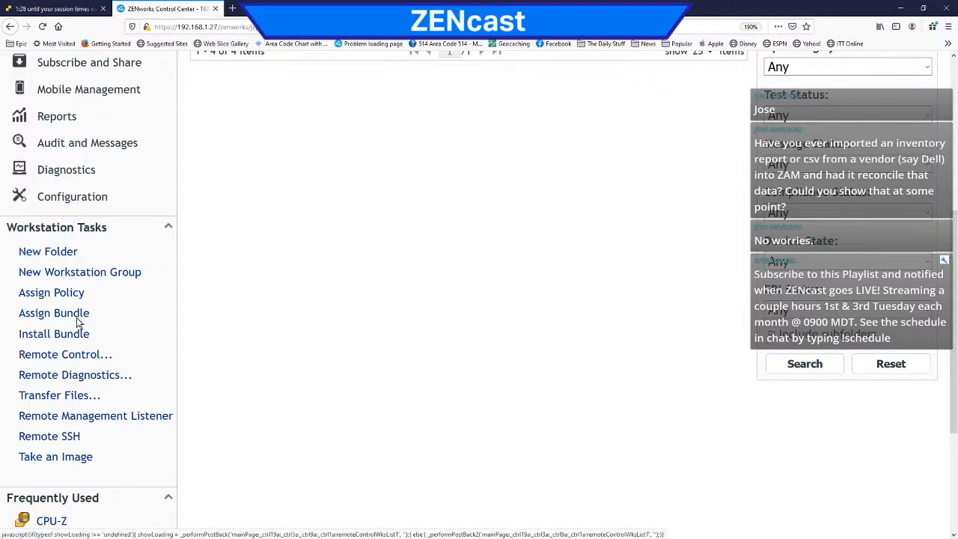
# Step: Start a new import of managed devices and assign it the DigitalAir-Developer registration key from the Keys folder
pyautogui.scroll(4, 125, 293)
pyautogui.click(57, 200)
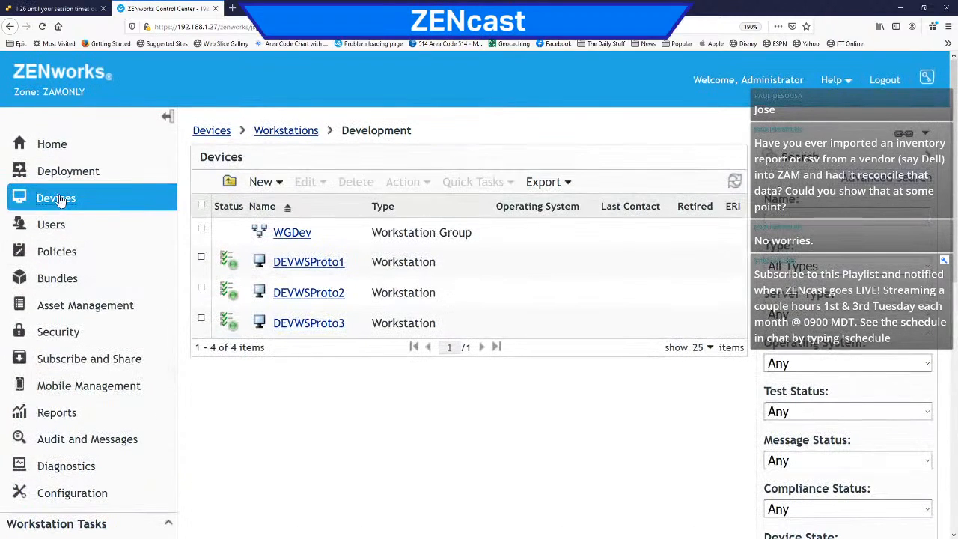
pyautogui.scroll(-6, 120, 367)
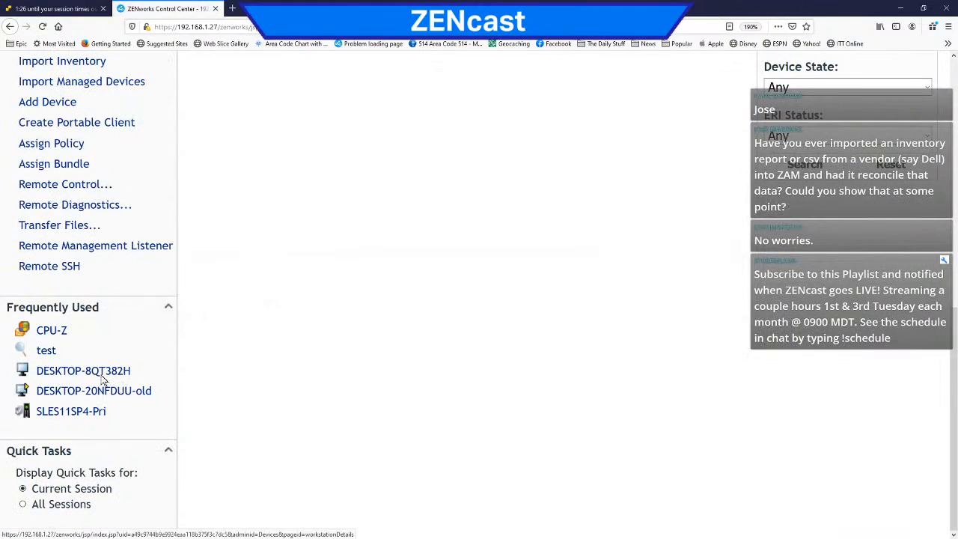
pyautogui.scroll(3, 94, 329)
pyautogui.click(74, 279)
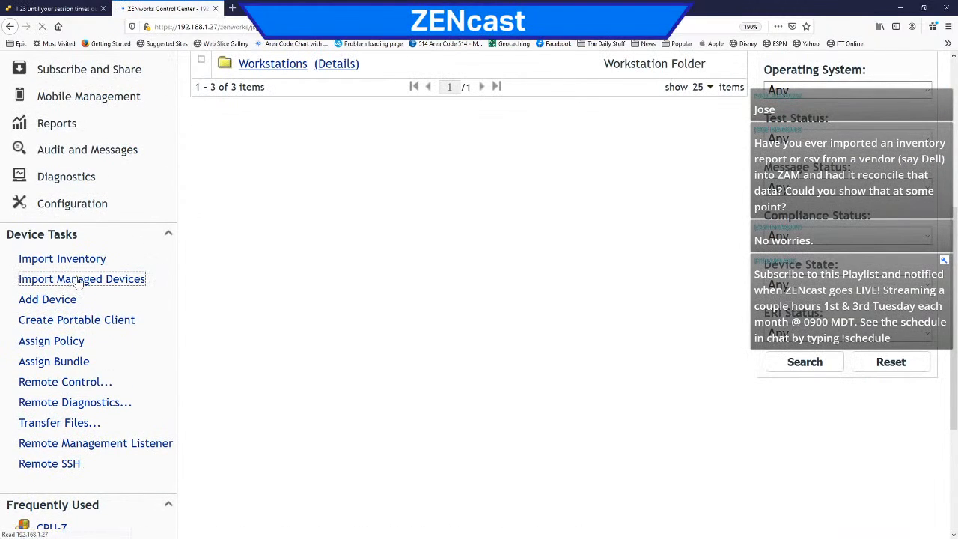
pyautogui.click(673, 288)
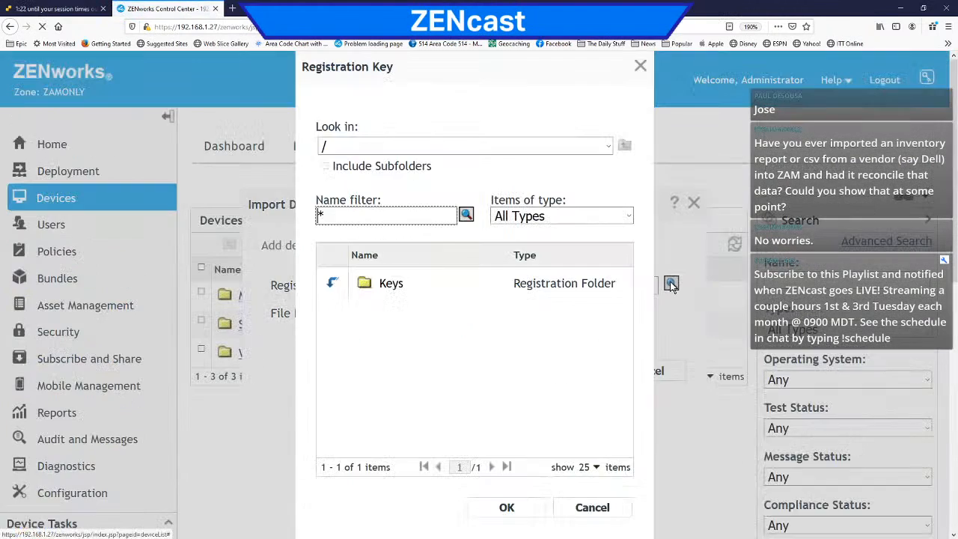
pyautogui.click(338, 291)
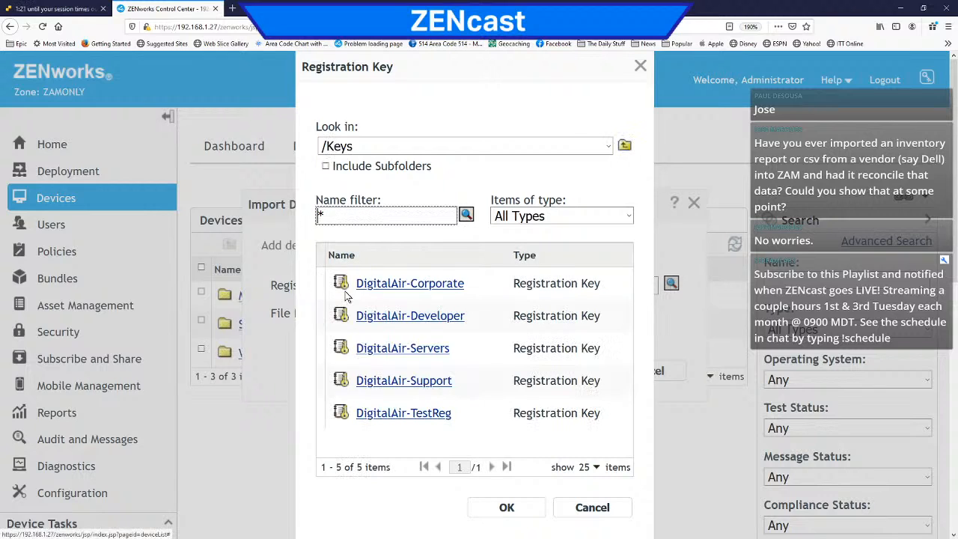
pyautogui.click(396, 316)
pyautogui.click(505, 508)
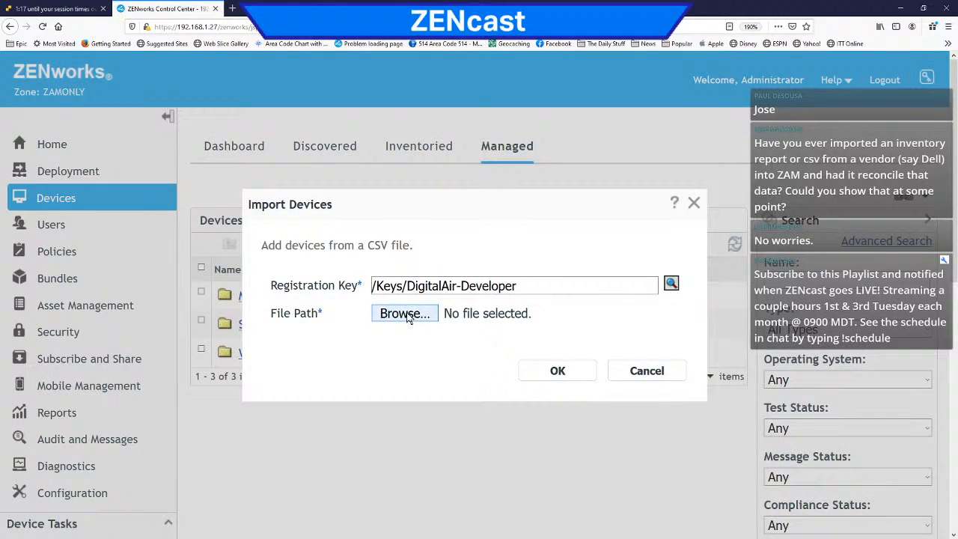
# Step: Choose DevWSlots.csv from the AnyZoneImport folder as the import file and run the managed device import
pyautogui.click(405, 314)
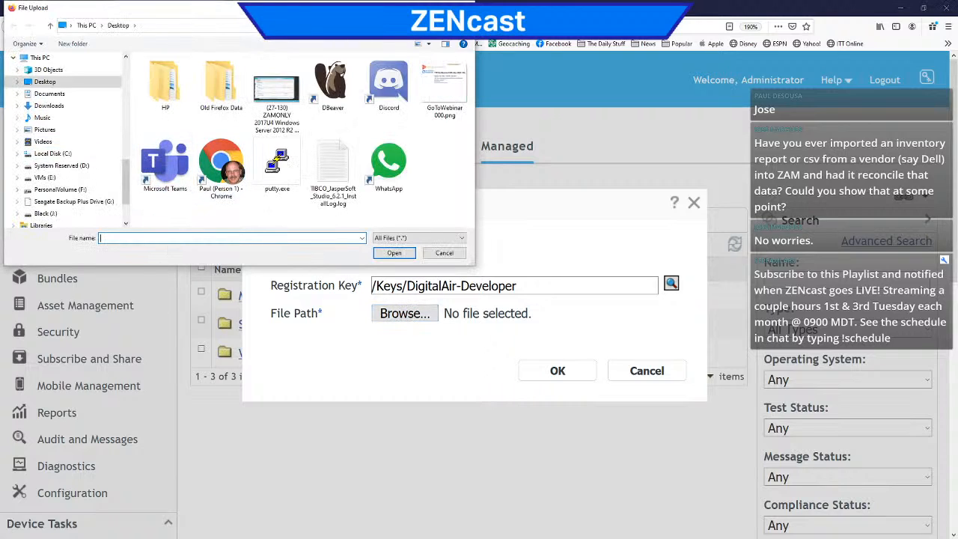
pyautogui.click(194, 26)
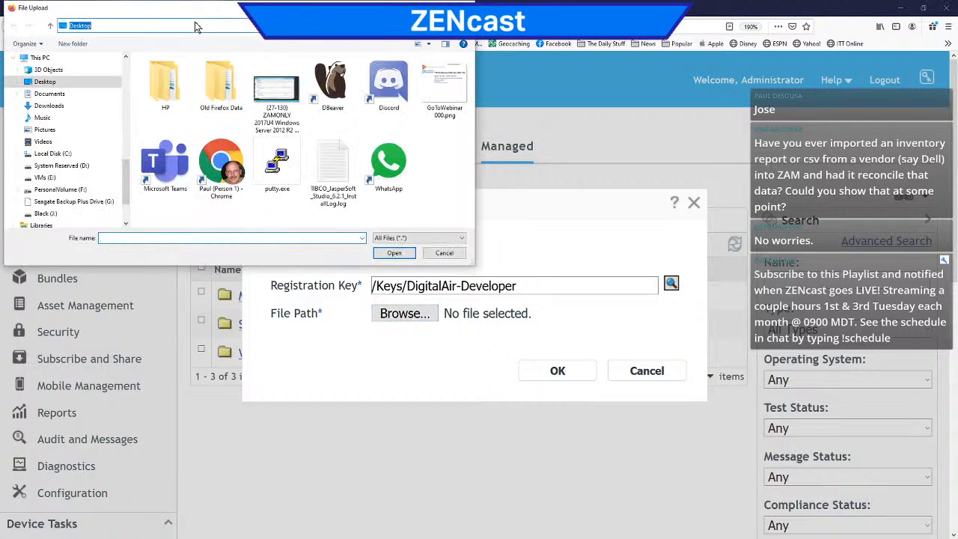
pyautogui.hotkey('ctrl', 'v')
pyautogui.press('Return')
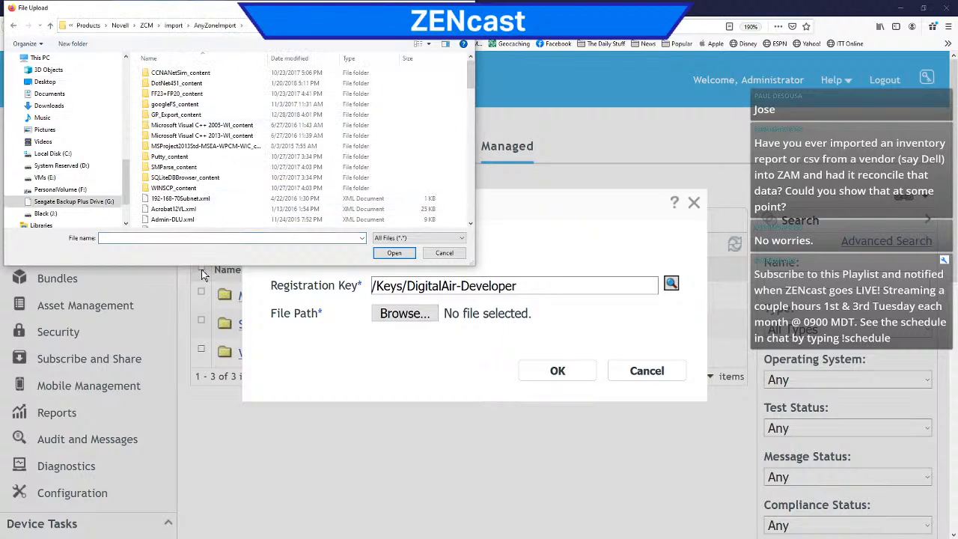
pyautogui.scroll(-5, 216, 184)
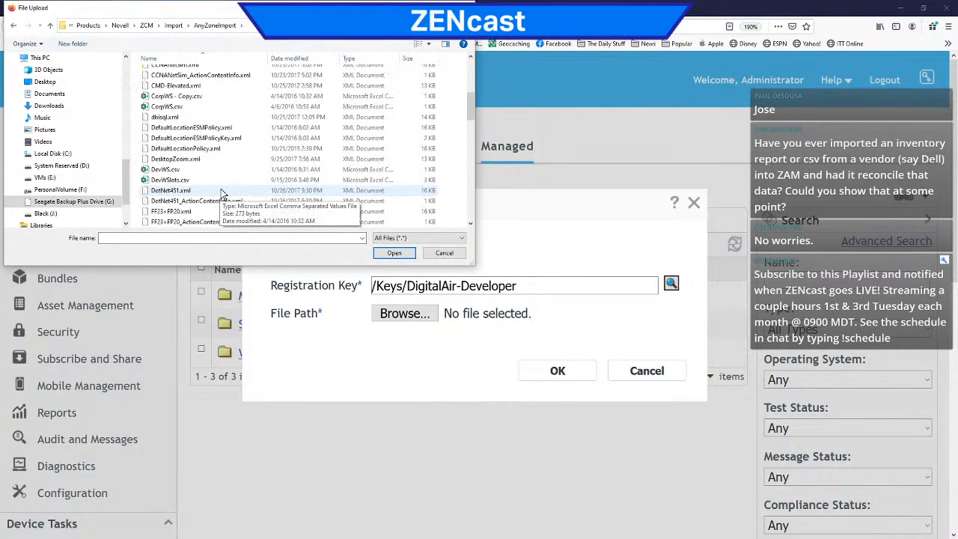
pyautogui.scroll(-1, 221, 194)
pyautogui.click(193, 150)
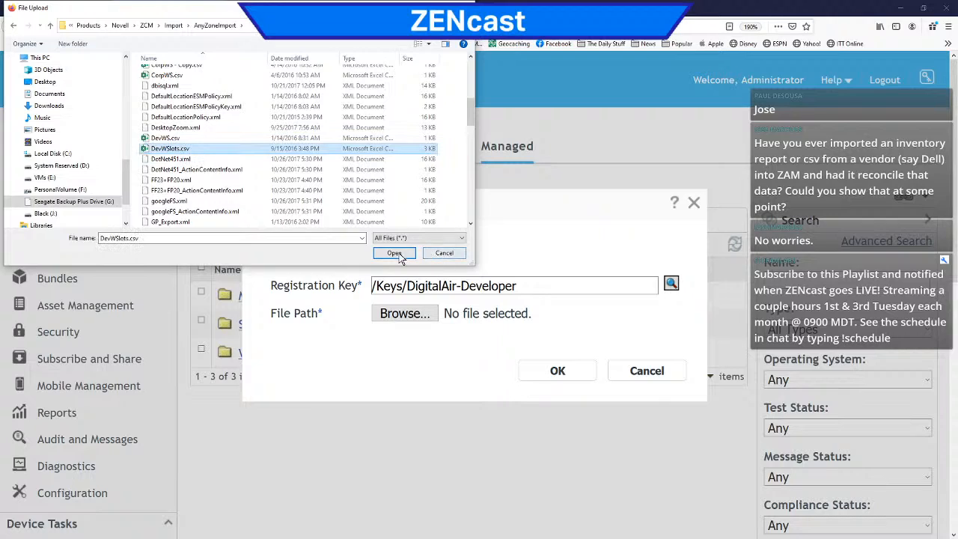
pyautogui.click(399, 254)
pyautogui.click(543, 374)
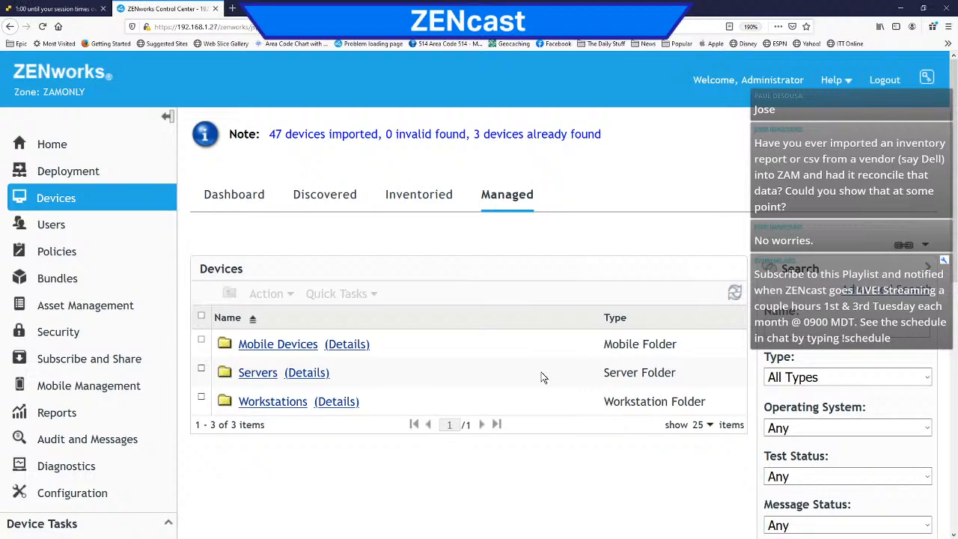
# Step: Open the Development folder under Workstations and review the imported workstations and the total item count
pyautogui.click(273, 402)
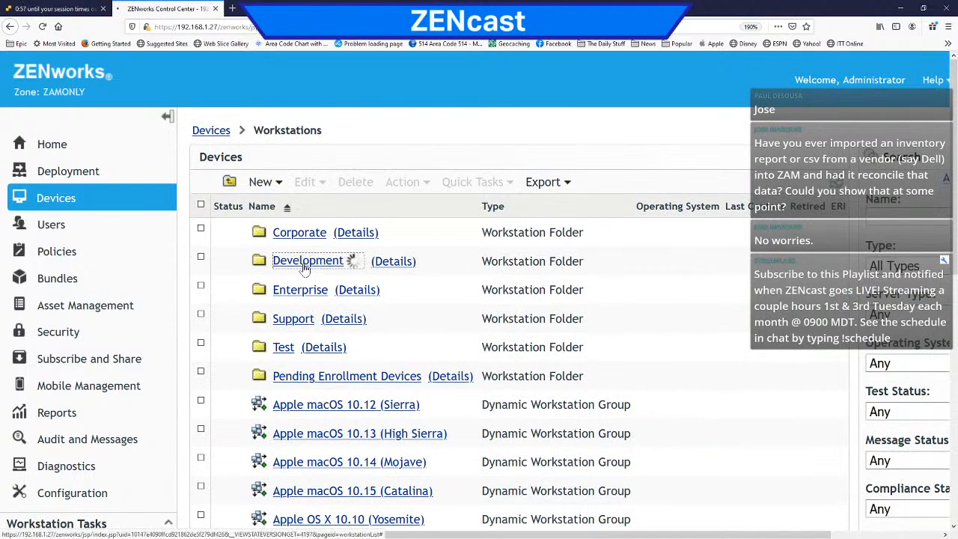
pyautogui.click(305, 262)
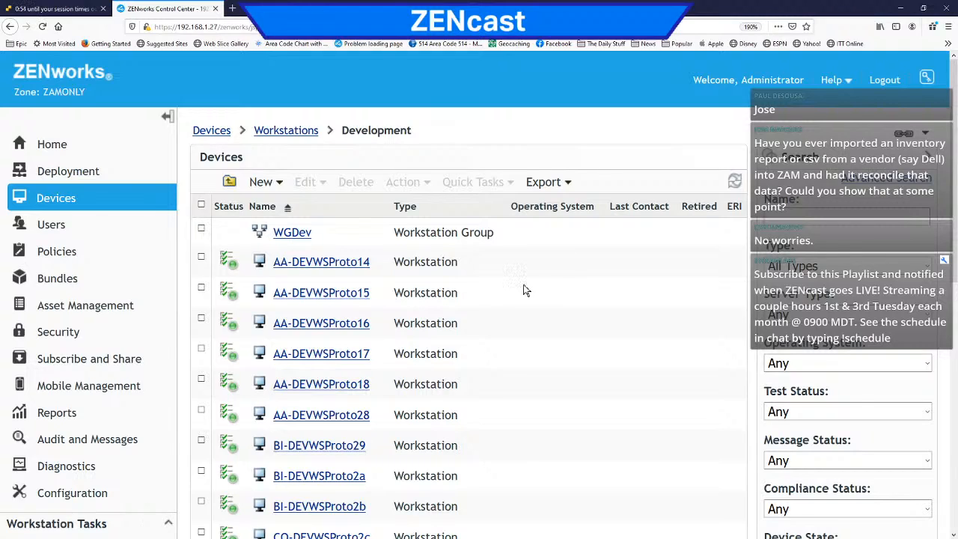
pyautogui.scroll(-5, 363, 310)
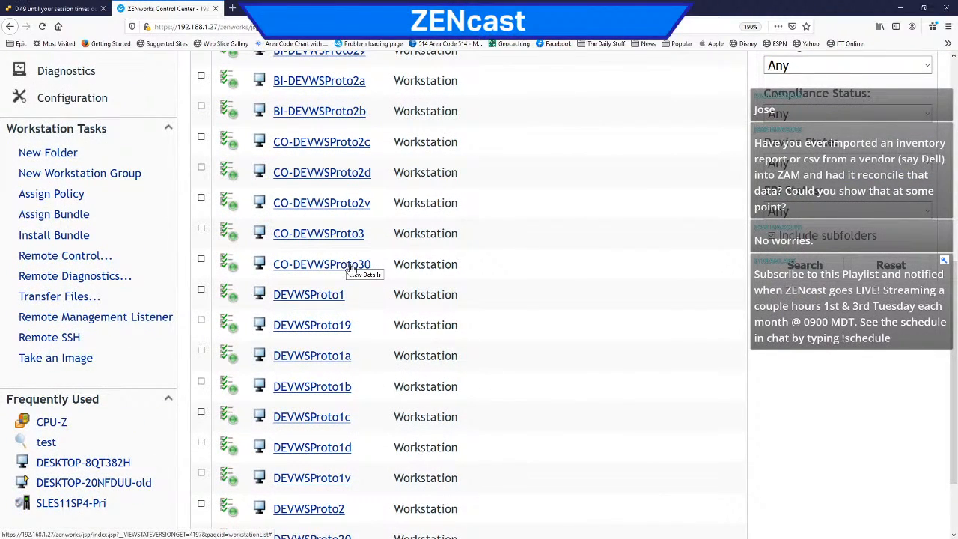
pyautogui.scroll(-2, 352, 269)
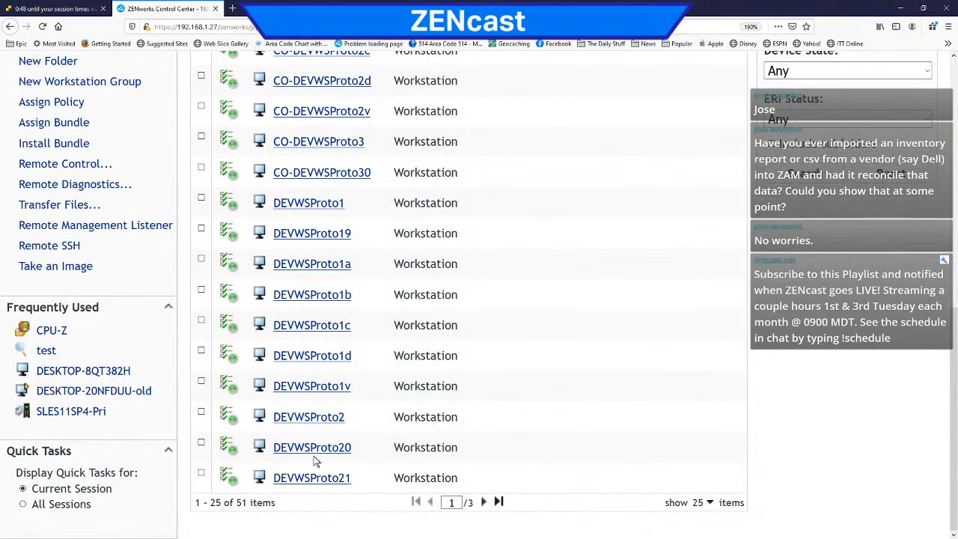
pyautogui.moveTo(224, 503); pyautogui.dragTo(253, 503)
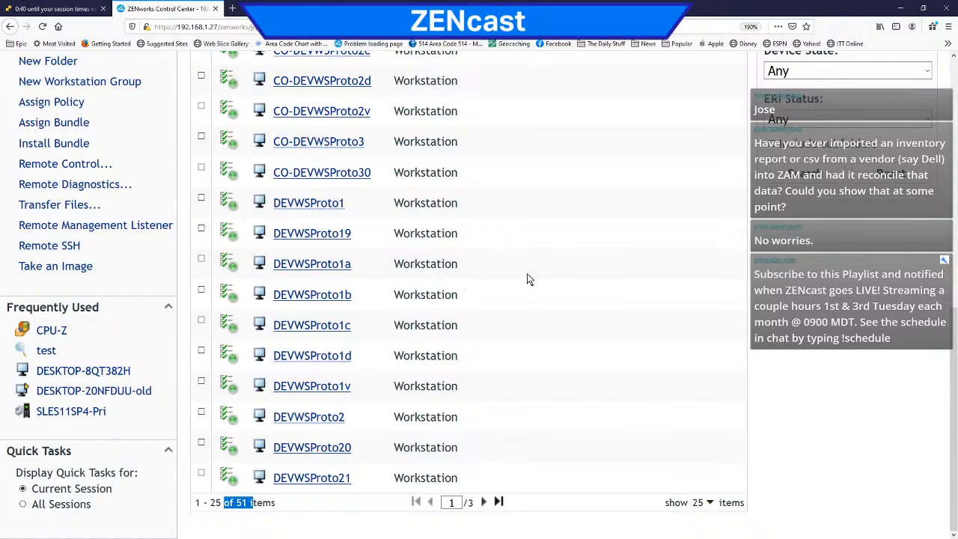
pyautogui.scroll(5, 528, 278)
pyautogui.scroll(2, 529, 280)
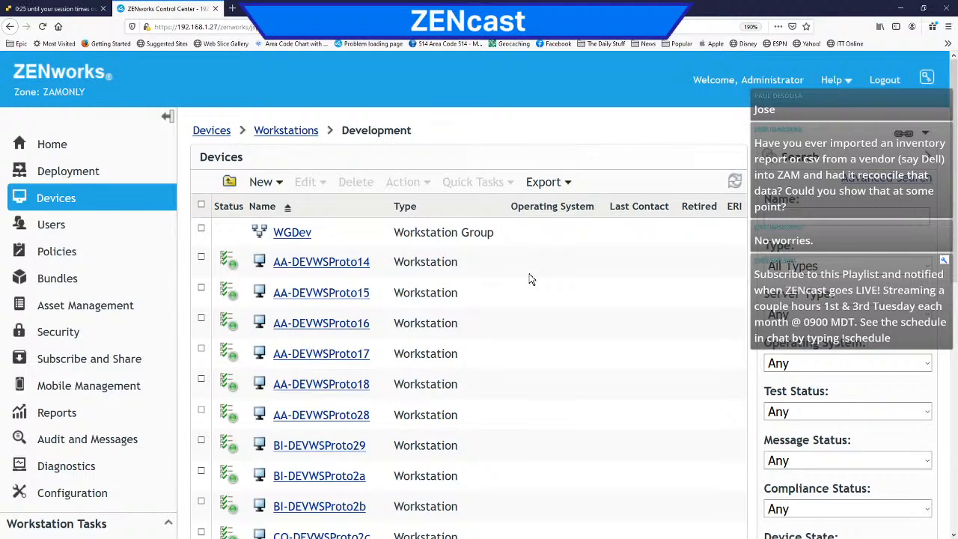
# Step: Look over the Workstations folder and its tasks, and open the AA-DEVWSProto14 workstation from the Development folder
pyautogui.click(272, 132)
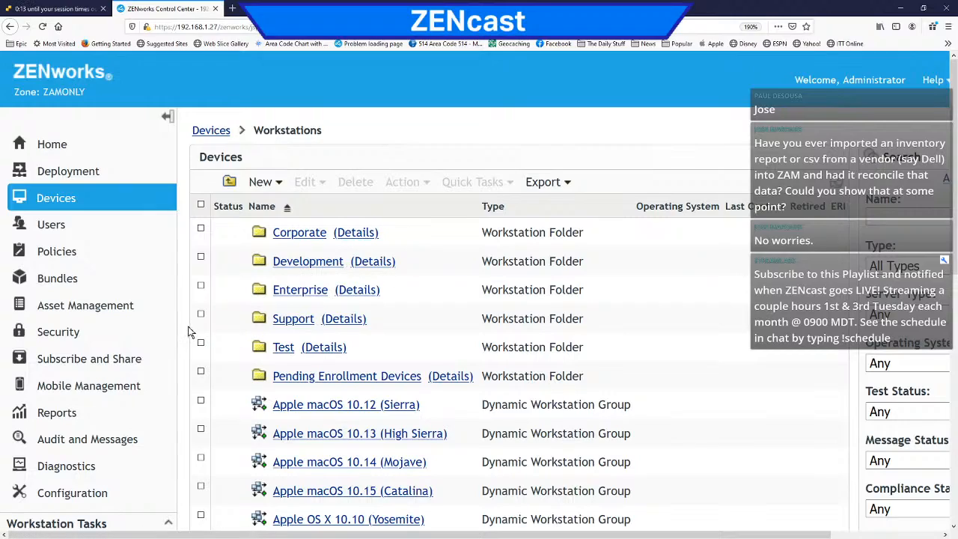
pyautogui.scroll(-3, 187, 331)
pyautogui.scroll(-5, 181, 334)
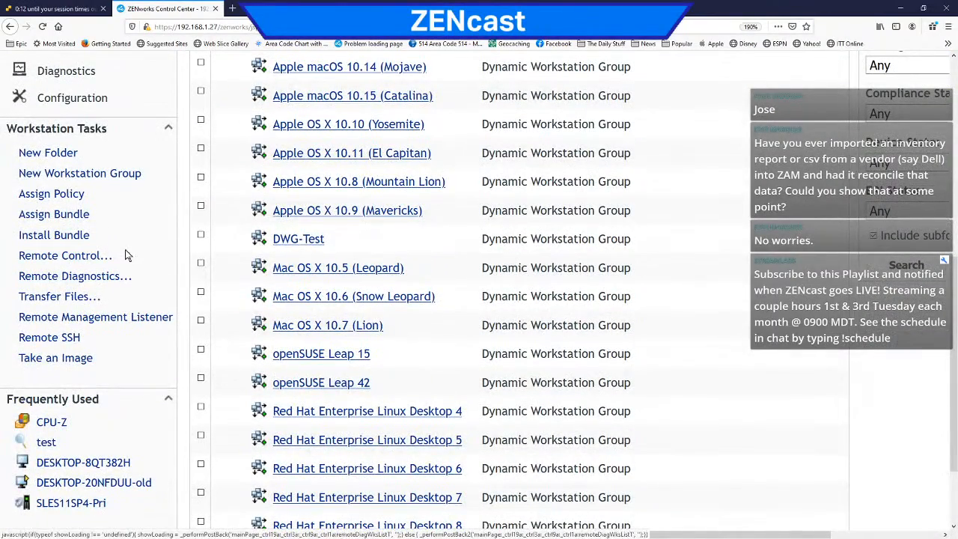
pyautogui.scroll(2, 154, 221)
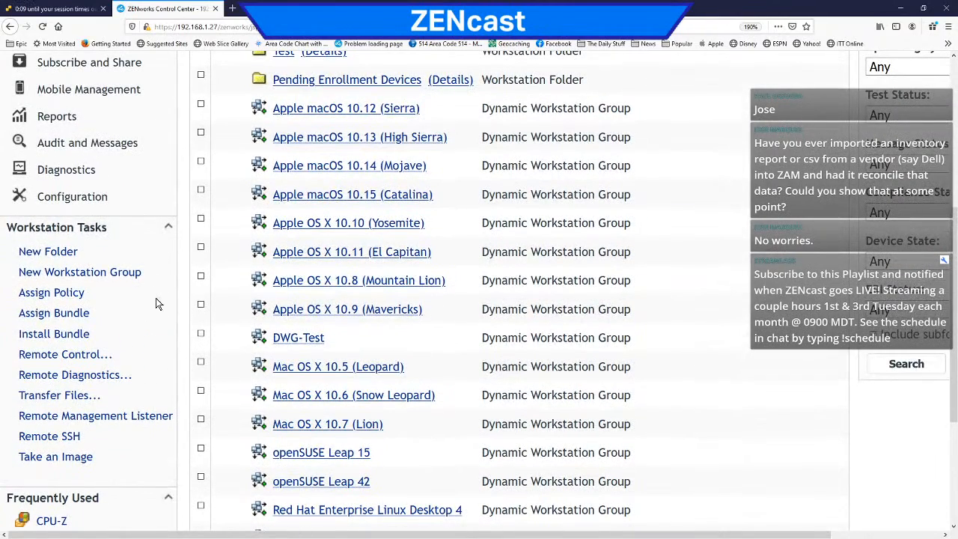
pyautogui.scroll(6, 275, 275)
pyautogui.click(303, 262)
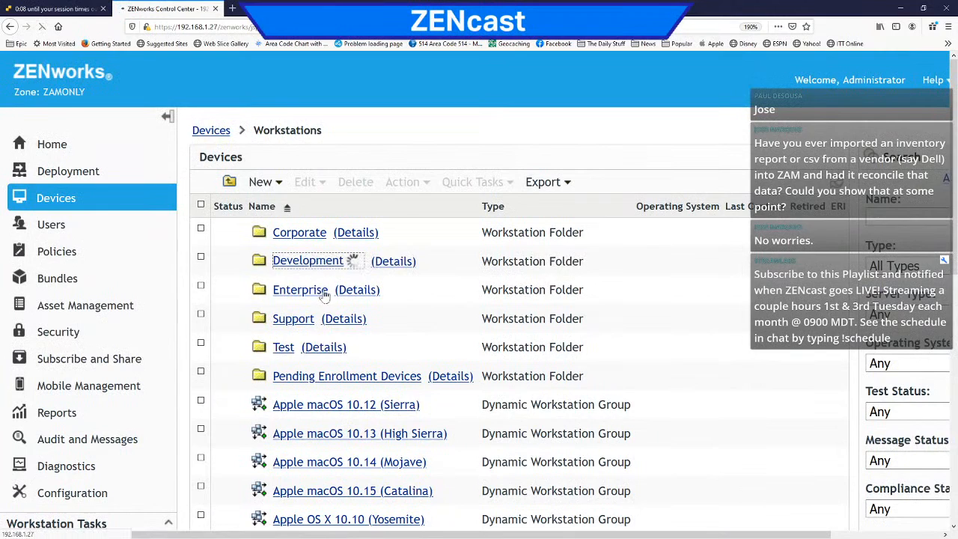
pyautogui.click(313, 262)
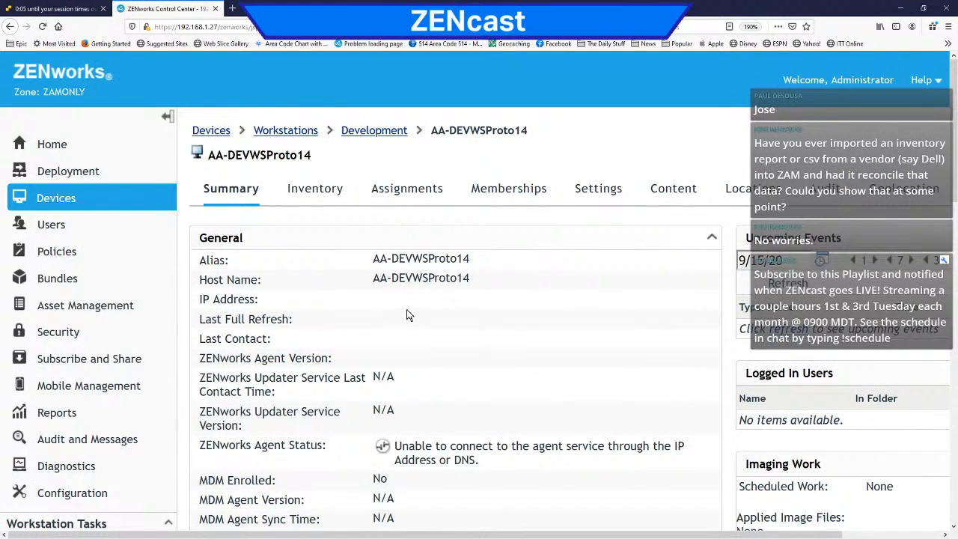
# Step: Examine the serial number, MAC address and operating system in the inventory summary of AA-DEVWSProto14
pyautogui.click(314, 189)
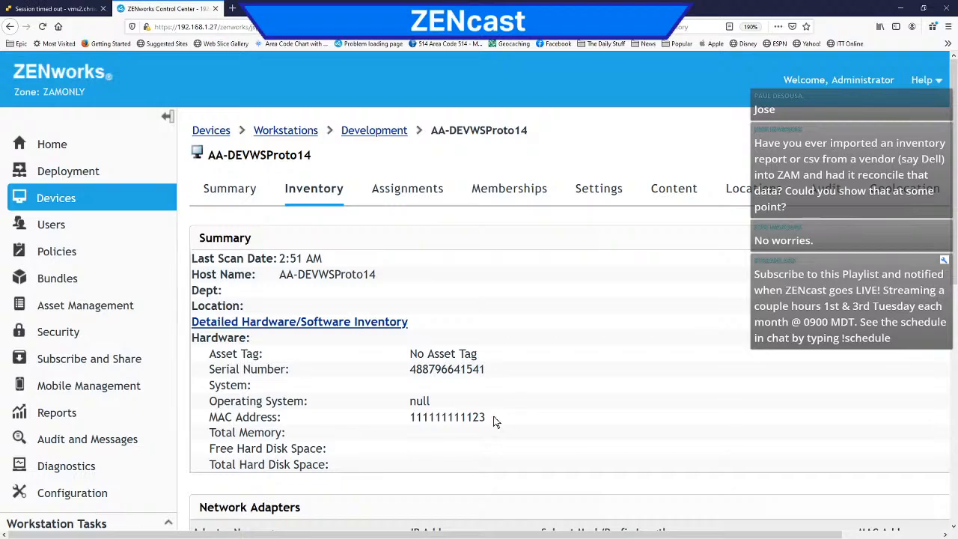
pyautogui.moveTo(498, 423); pyautogui.dragTo(409, 423)
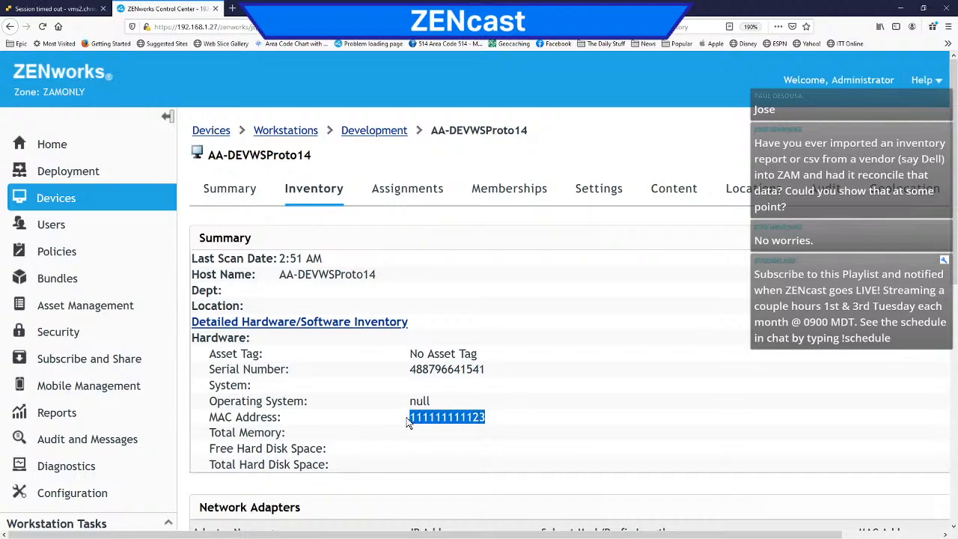
pyautogui.moveTo(491, 378); pyautogui.dragTo(396, 401)
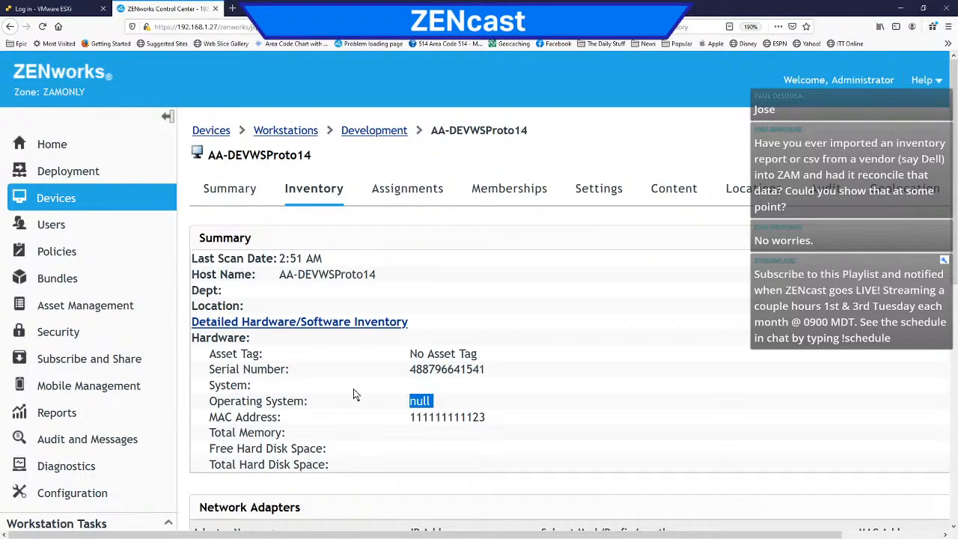
# Step: Look through the detailed hardware and software inventory of AA-DEVWSProto14, and return to its inventory summary
pyautogui.click(310, 324)
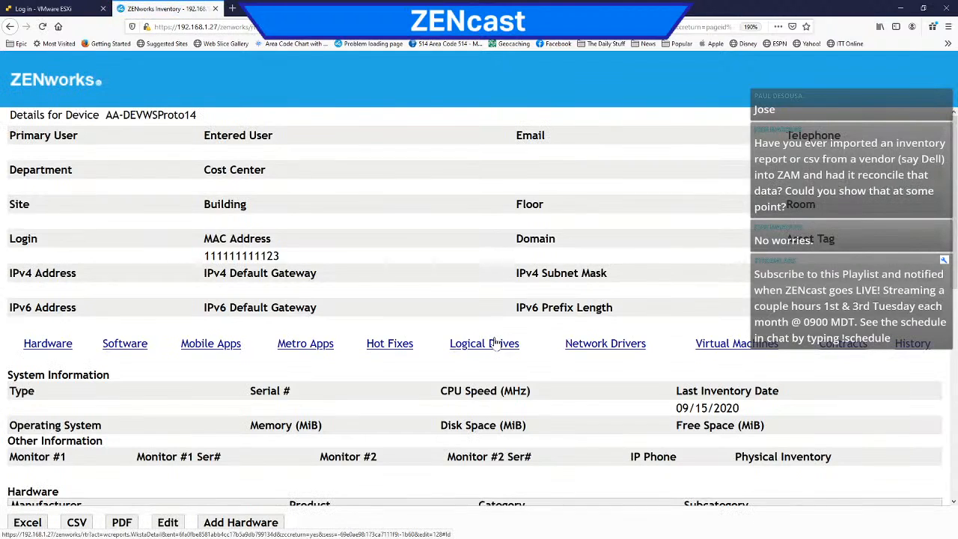
pyautogui.scroll(-5, 496, 343)
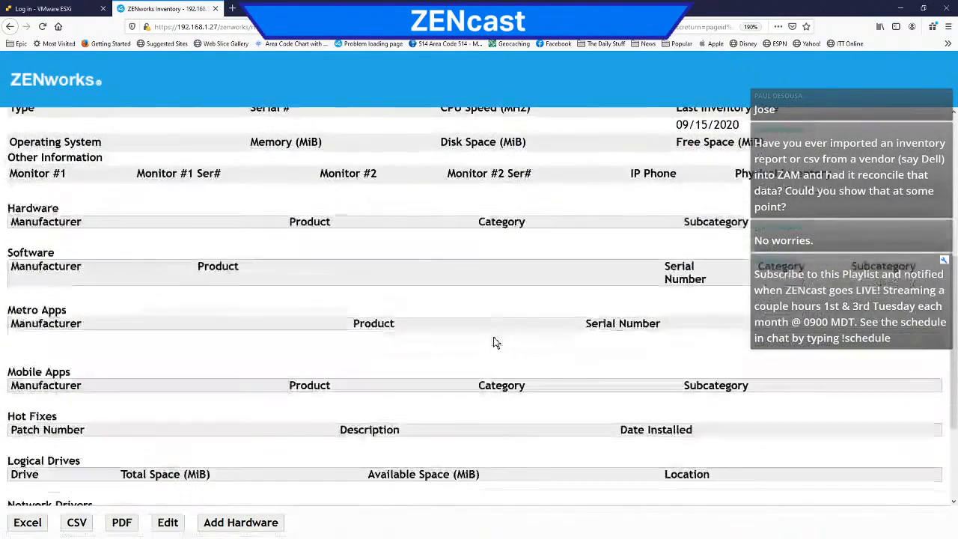
pyautogui.scroll(2, 494, 342)
pyautogui.scroll(3, 494, 342)
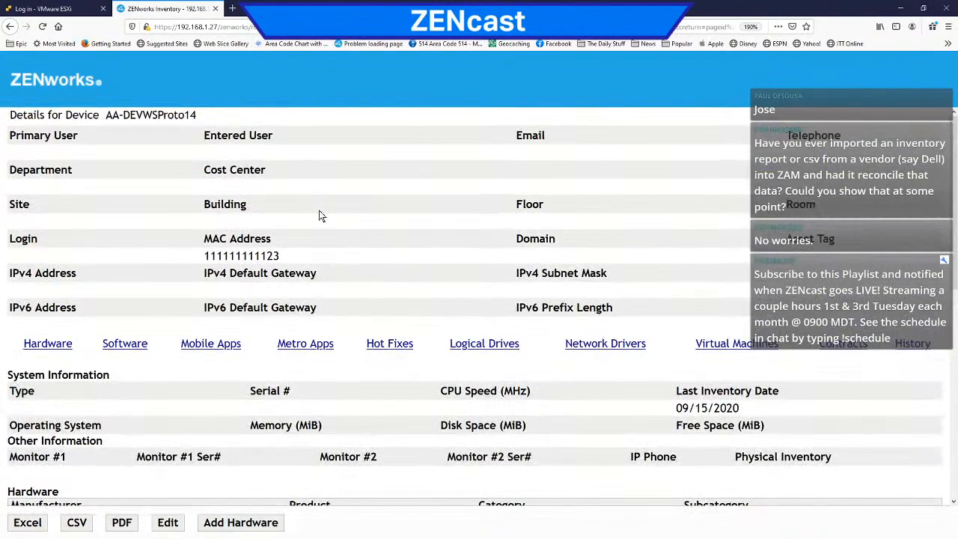
pyautogui.click(10, 27)
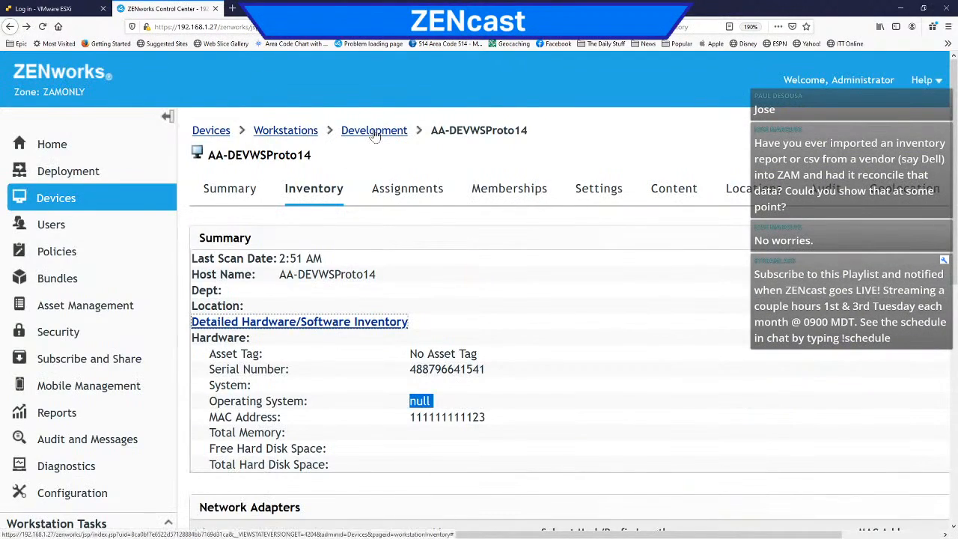
# Step: Retire the AA-DEVWSProto14 workstation in the Development folder under Workstations
pyautogui.click(60, 201)
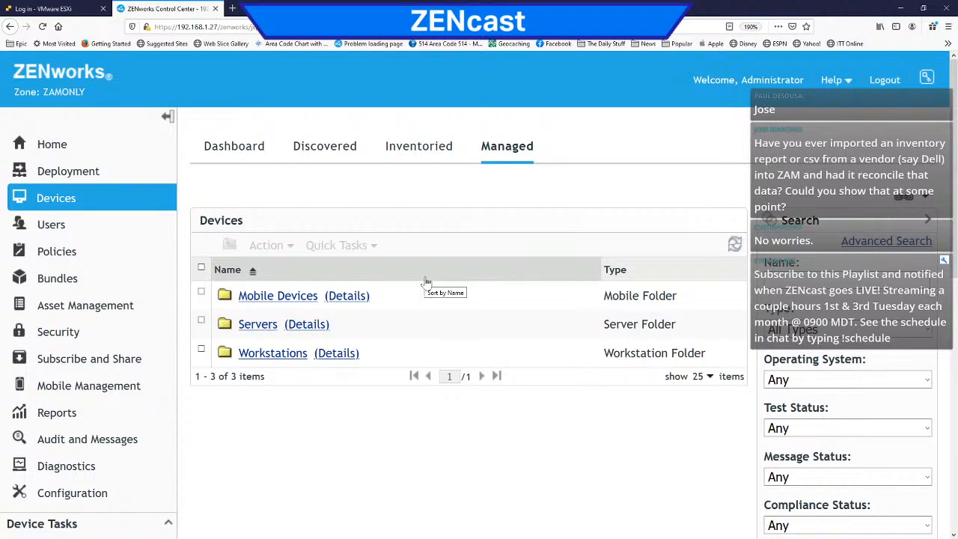
pyautogui.click(262, 358)
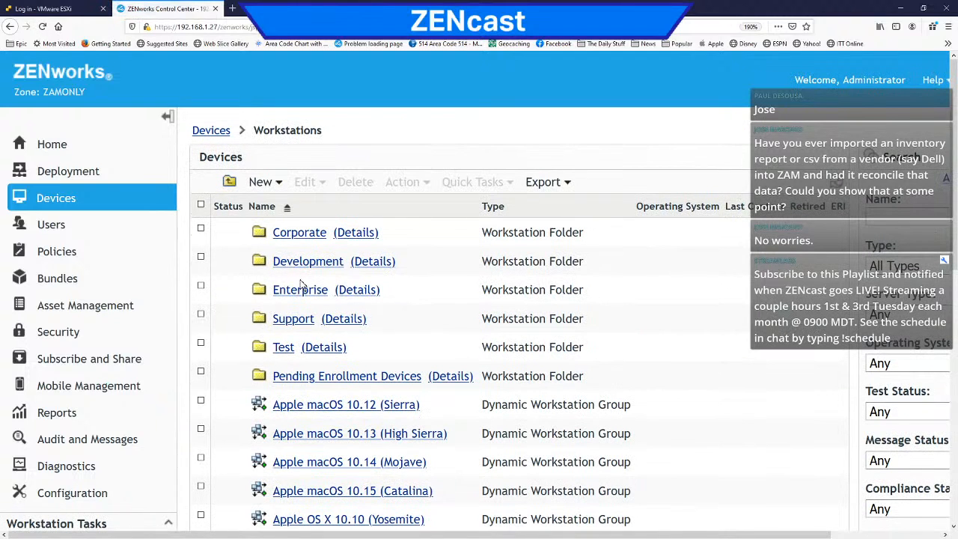
pyautogui.click(314, 262)
pyautogui.click(201, 257)
pyautogui.click(408, 182)
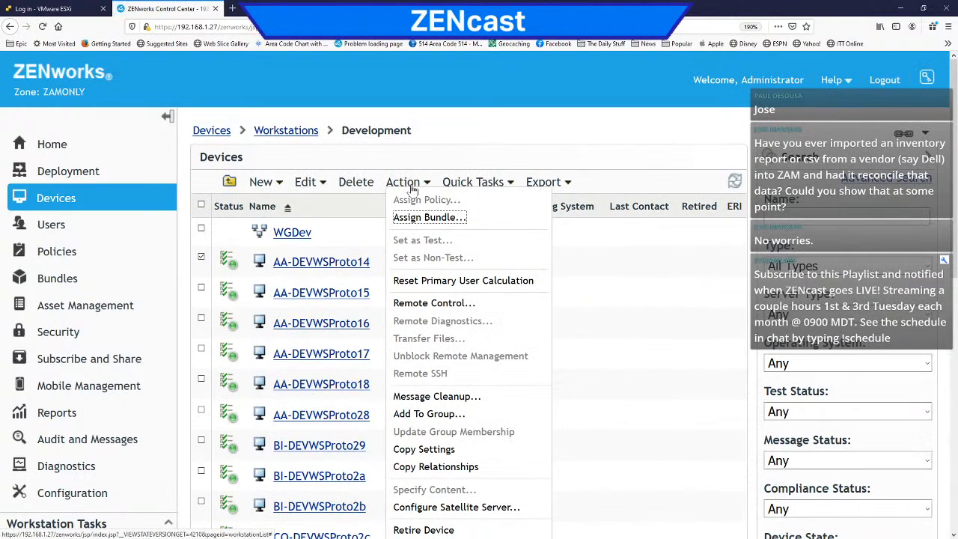
pyautogui.click(424, 530)
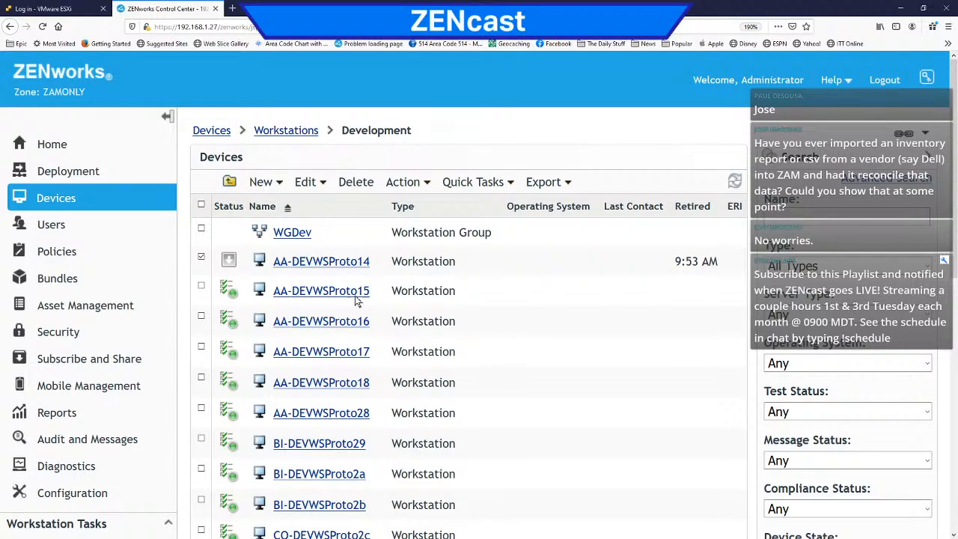
# Step: Mark AA-DEVWSProto15 in the device list, and open the zone audit dashboard under Audit and Messages
pyautogui.click(202, 287)
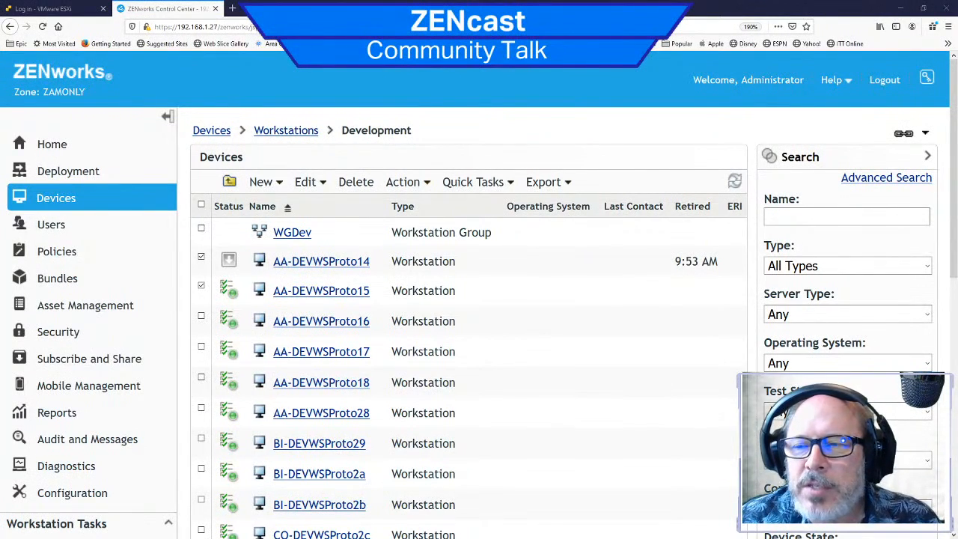
pyautogui.click(89, 440)
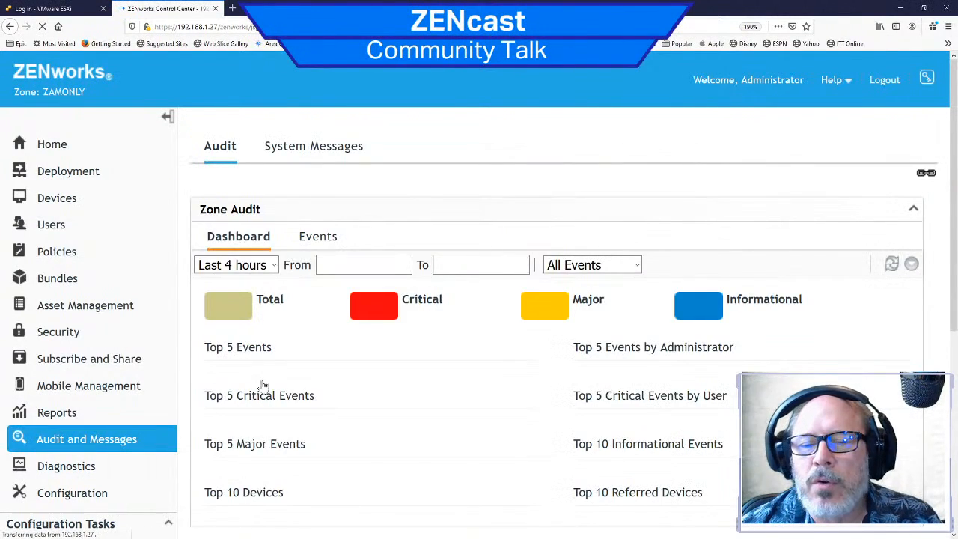